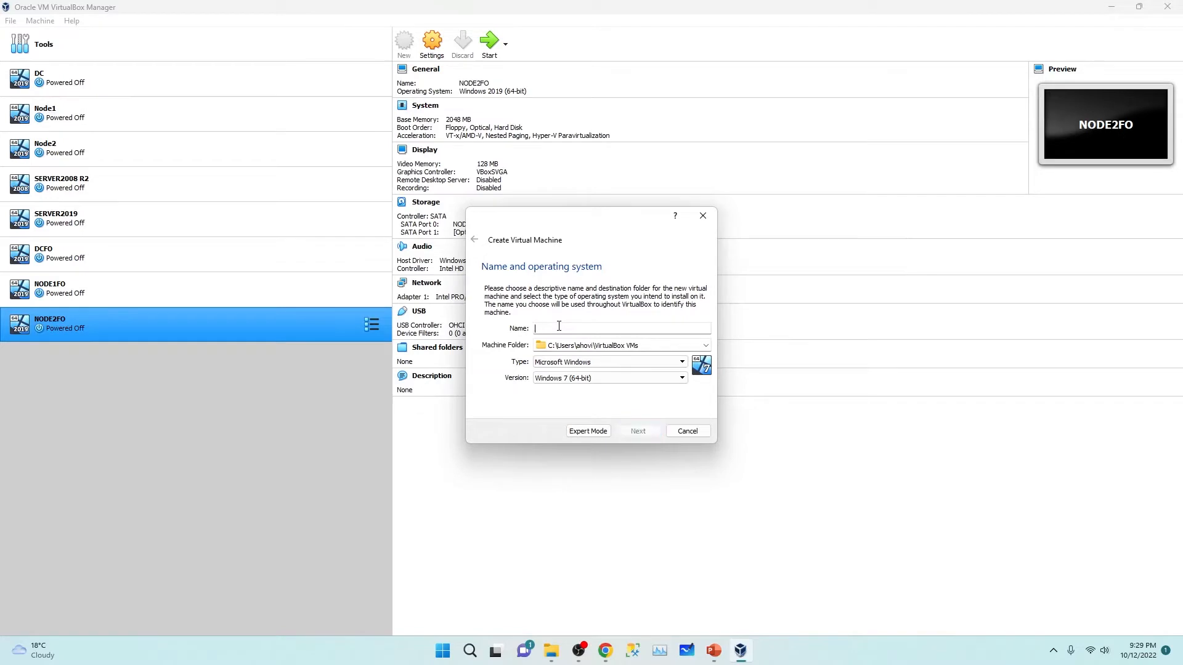
# Step: Name the new VM Domain and set its version to Windows 2019 (64-bit)
pyautogui.write('Domain')
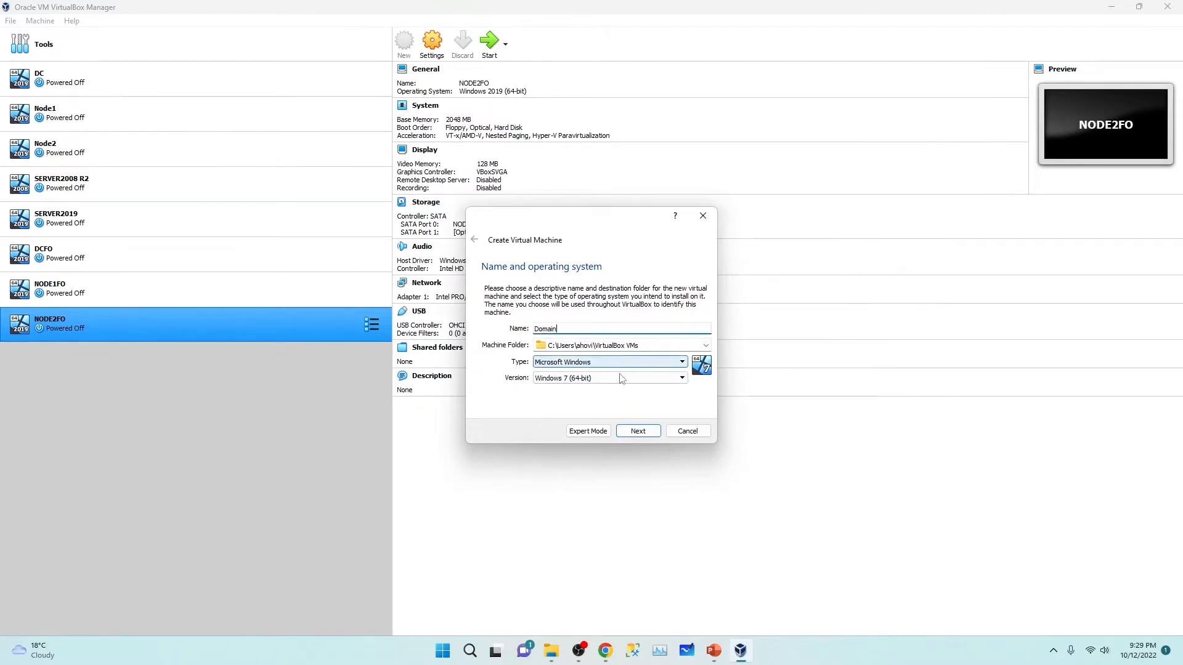
pyautogui.click(636, 377)
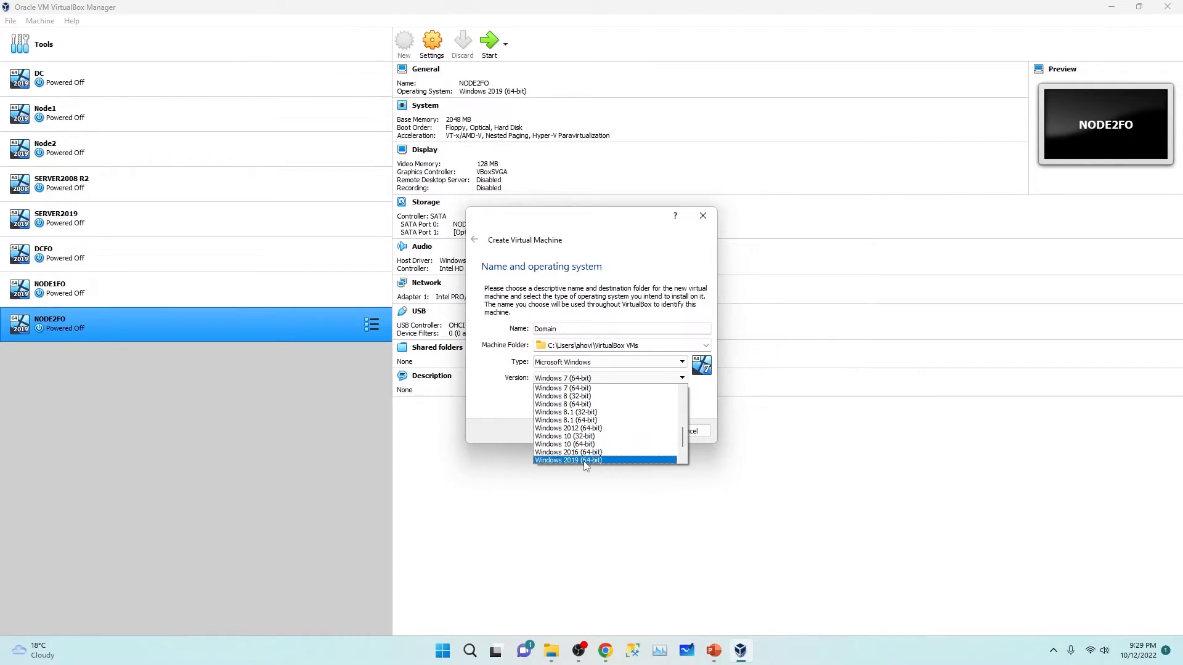
pyautogui.click(584, 461)
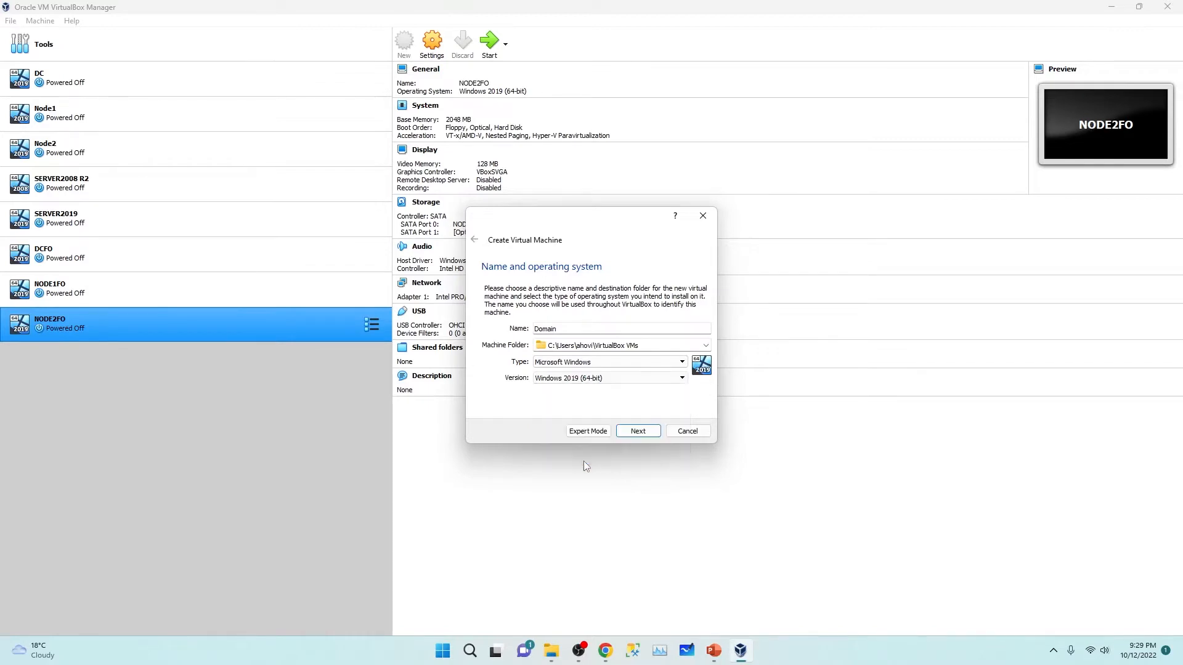
pyautogui.click(639, 432)
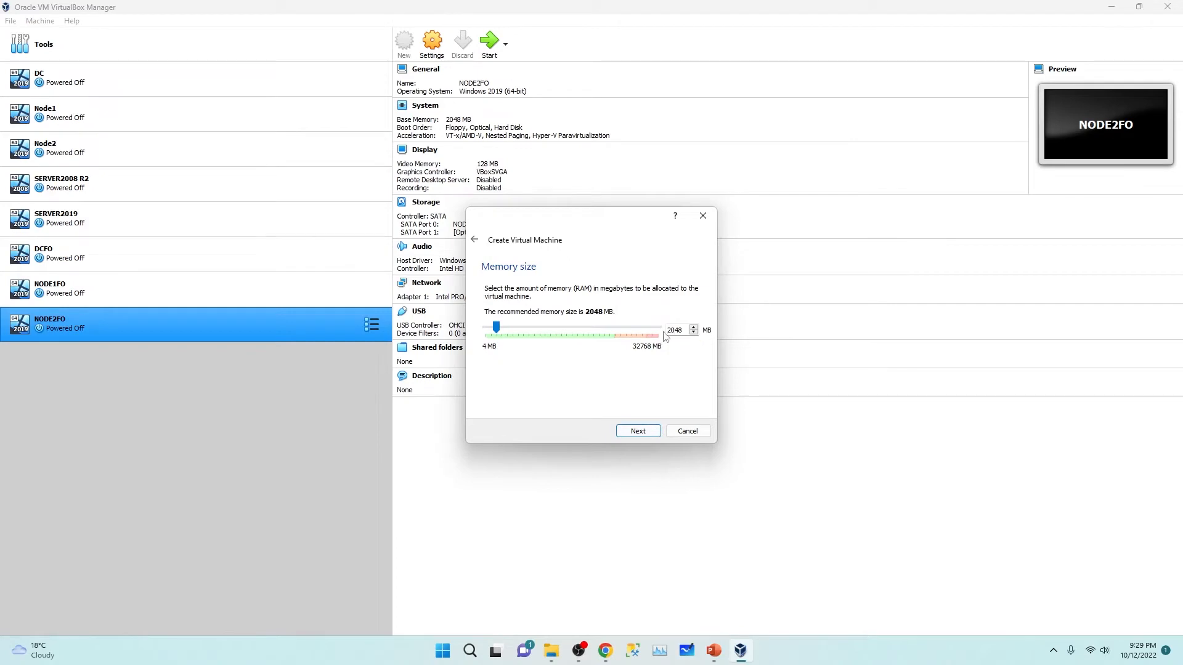
# Step: Keep 2048 MB memory and create a dynamically allocated 50 GB VDI disk
pyautogui.doubleClick(682, 330)
pyautogui.click(640, 434)
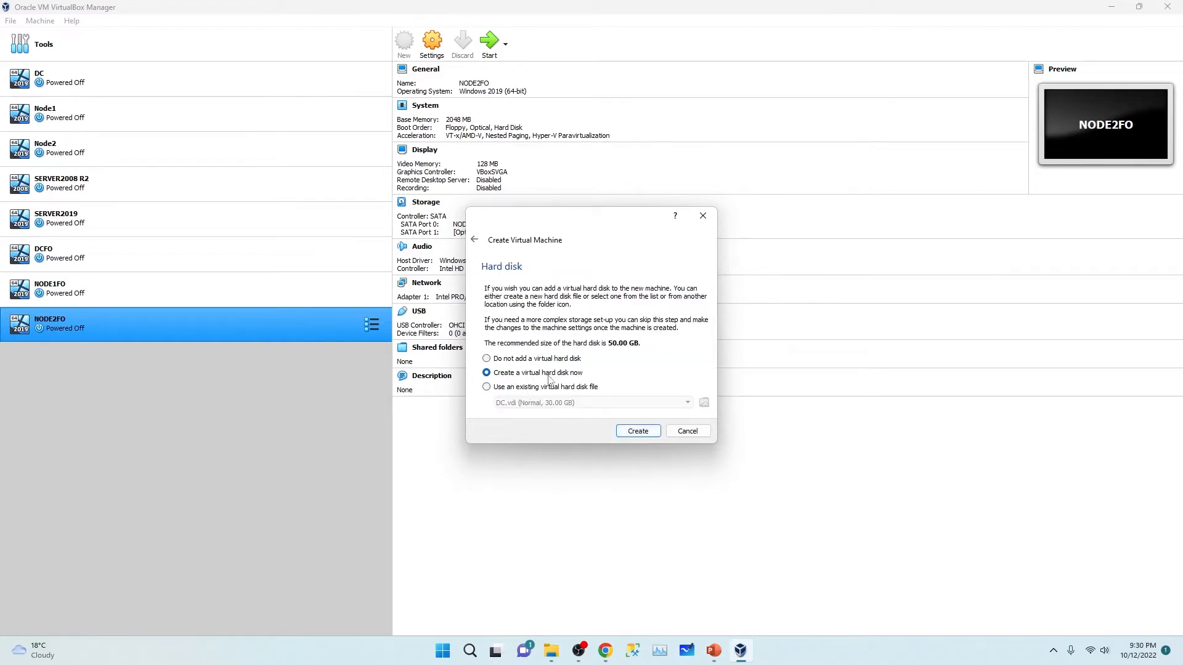
pyautogui.click(647, 435)
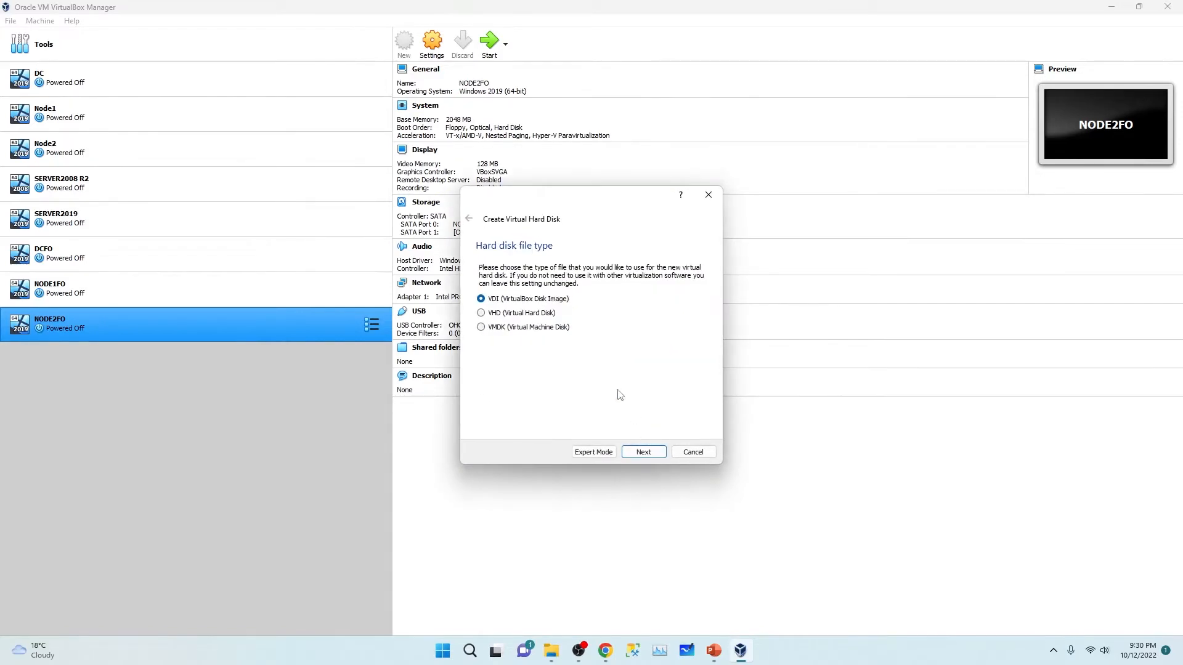
pyautogui.click(632, 453)
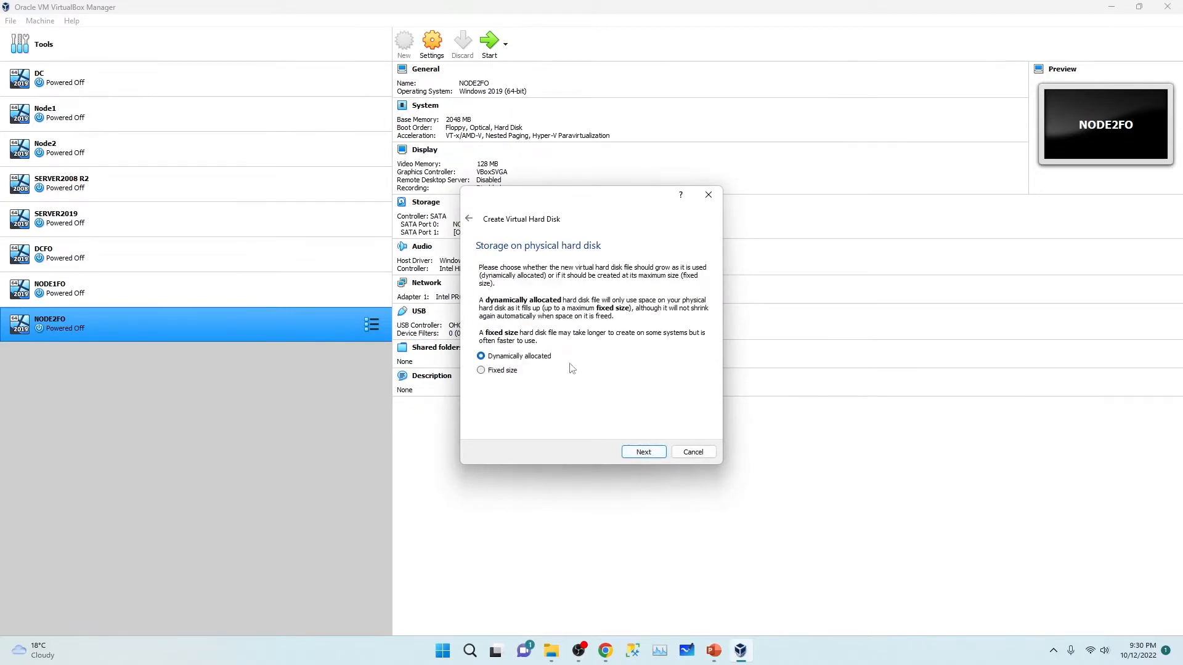
pyautogui.click(643, 452)
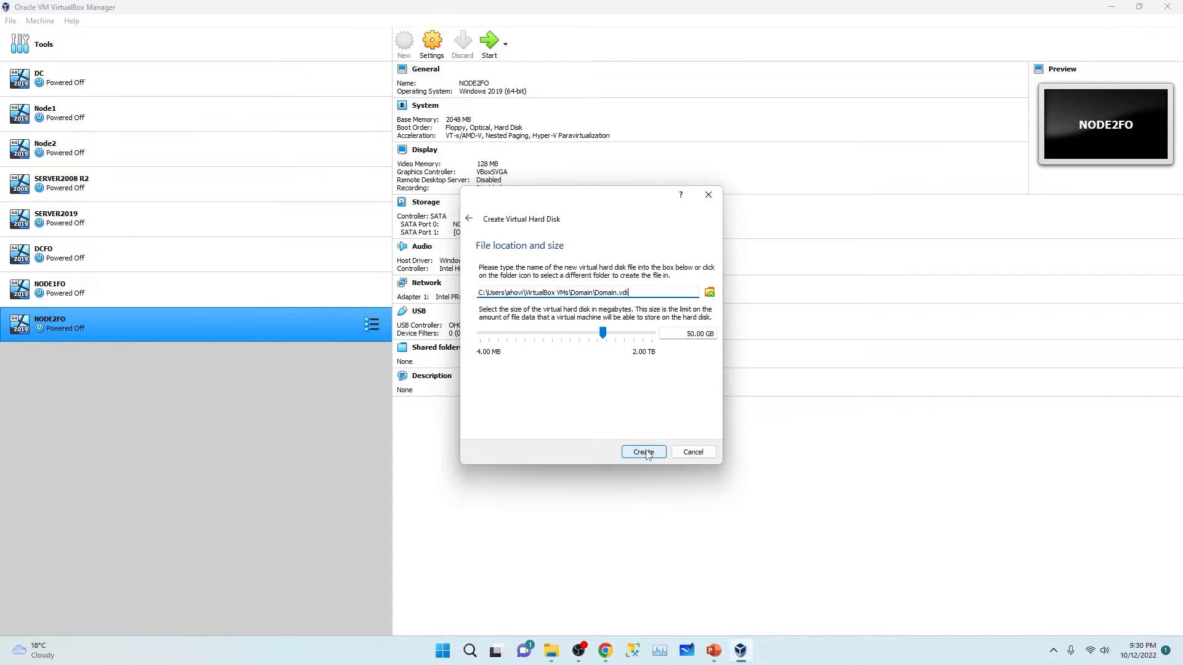
pyautogui.click(689, 333)
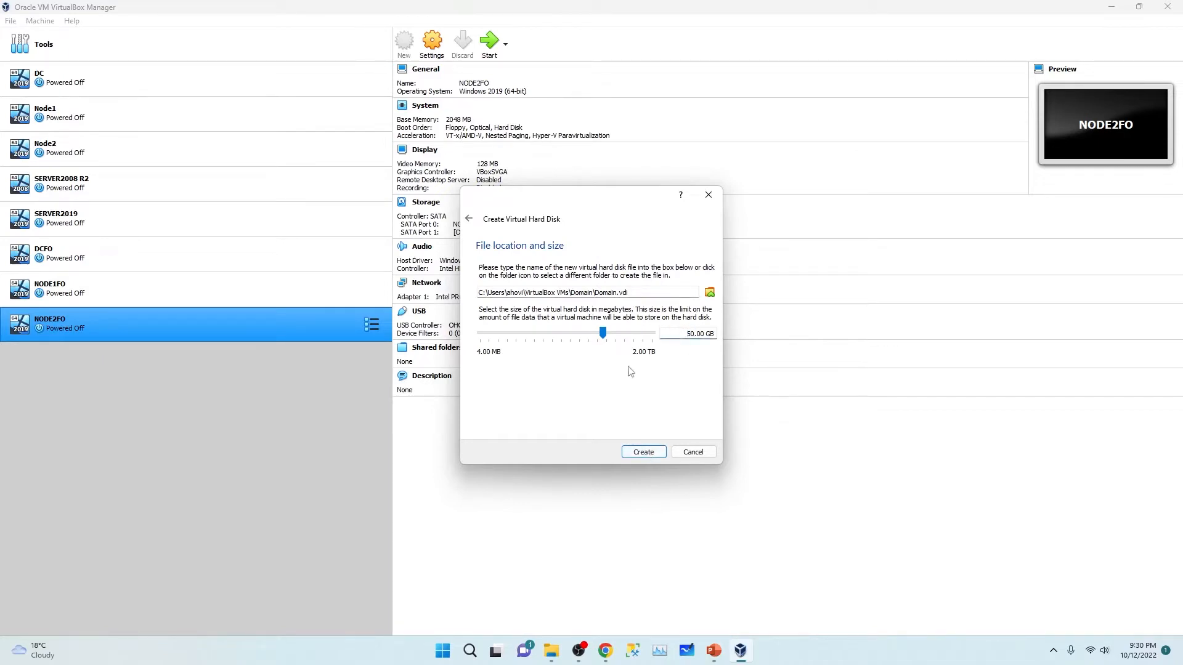
pyautogui.moveTo(677, 337); pyautogui.dragTo(738, 338)
pyautogui.click(644, 452)
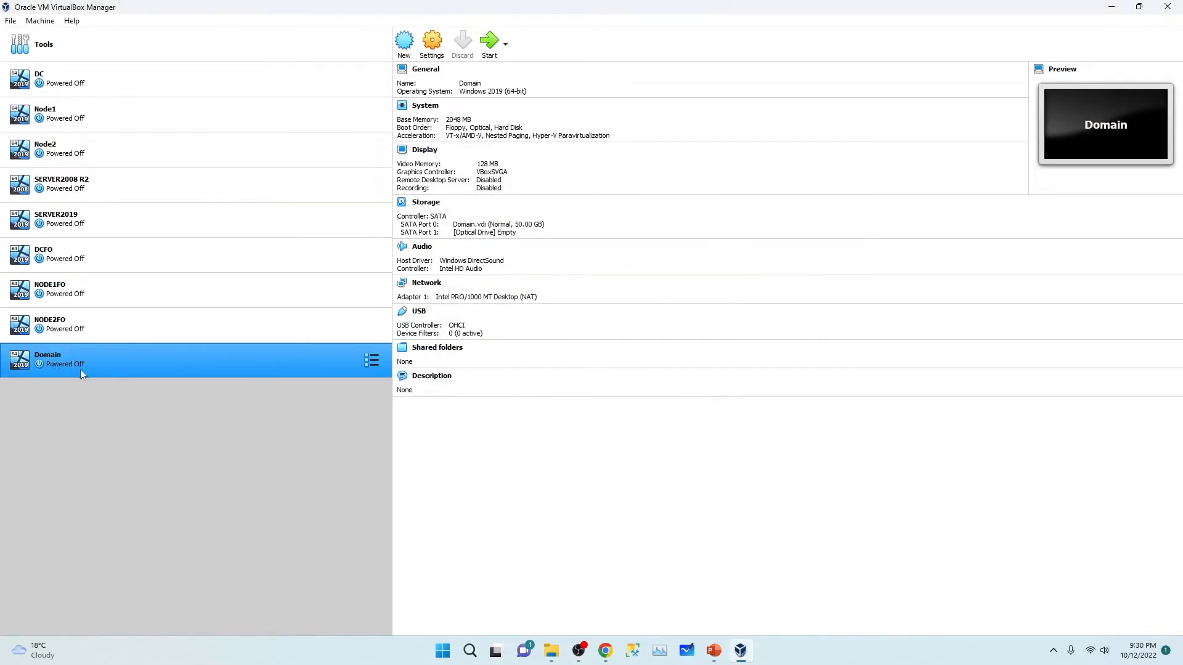
# Step: Start a new VM named Node01 with Microsoft Windows, version Windows 2019 (64-bit)
pyautogui.click(404, 43)
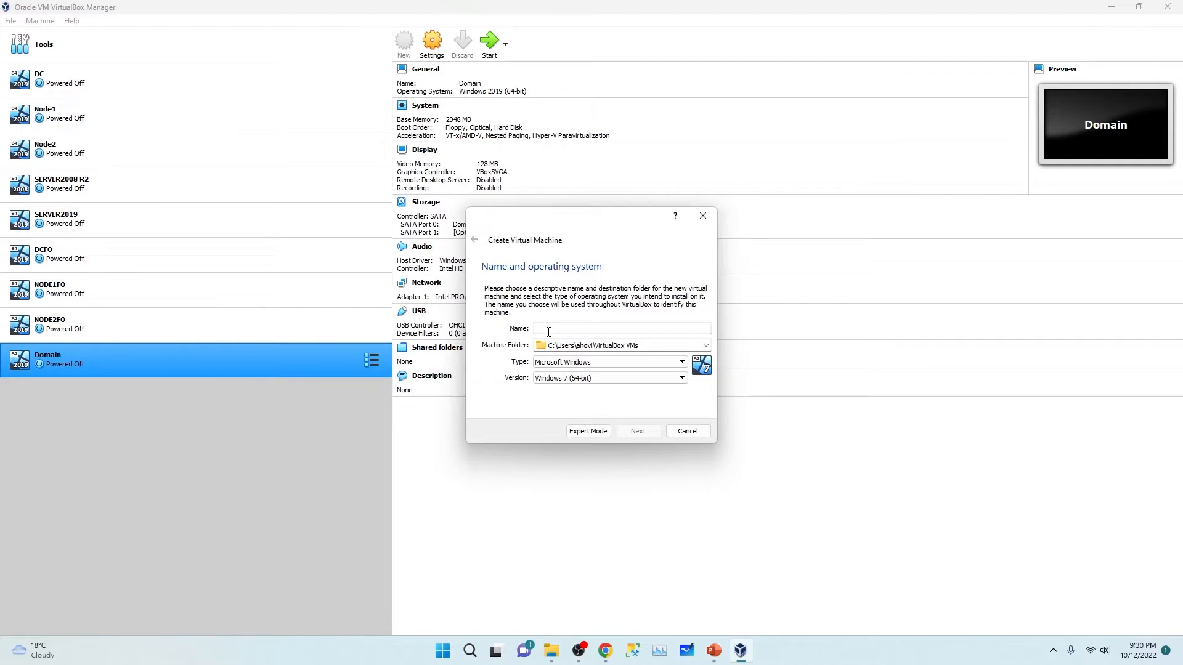
pyautogui.write('N')
pyautogui.click(629, 364)
pyautogui.click(629, 364)
pyautogui.click(626, 383)
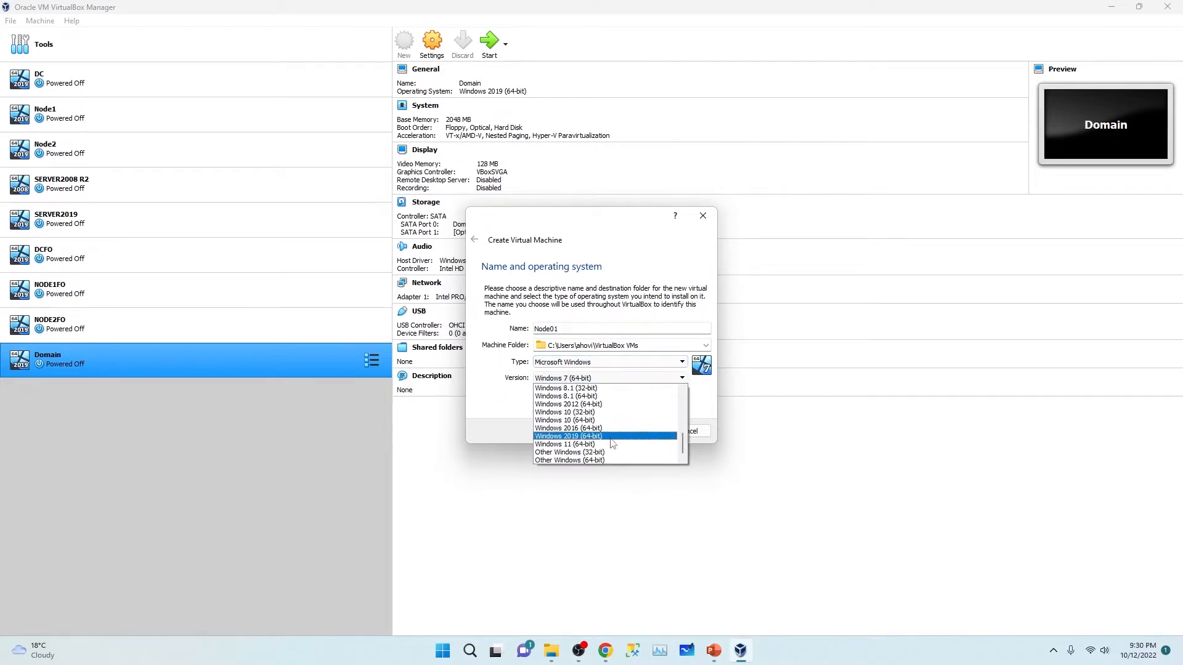
pyautogui.click(612, 435)
pyautogui.click(636, 432)
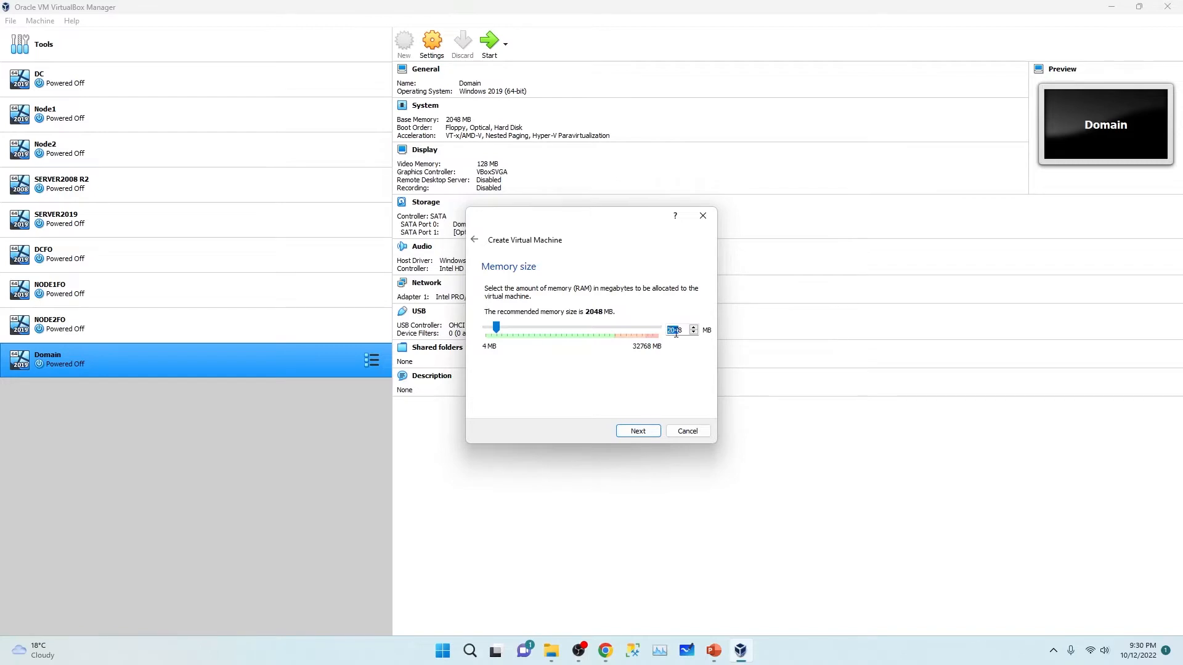
# Step: Keep 2048 MB memory and create a dynamically allocated 30 GB VDI disk for Node01
pyautogui.click(652, 431)
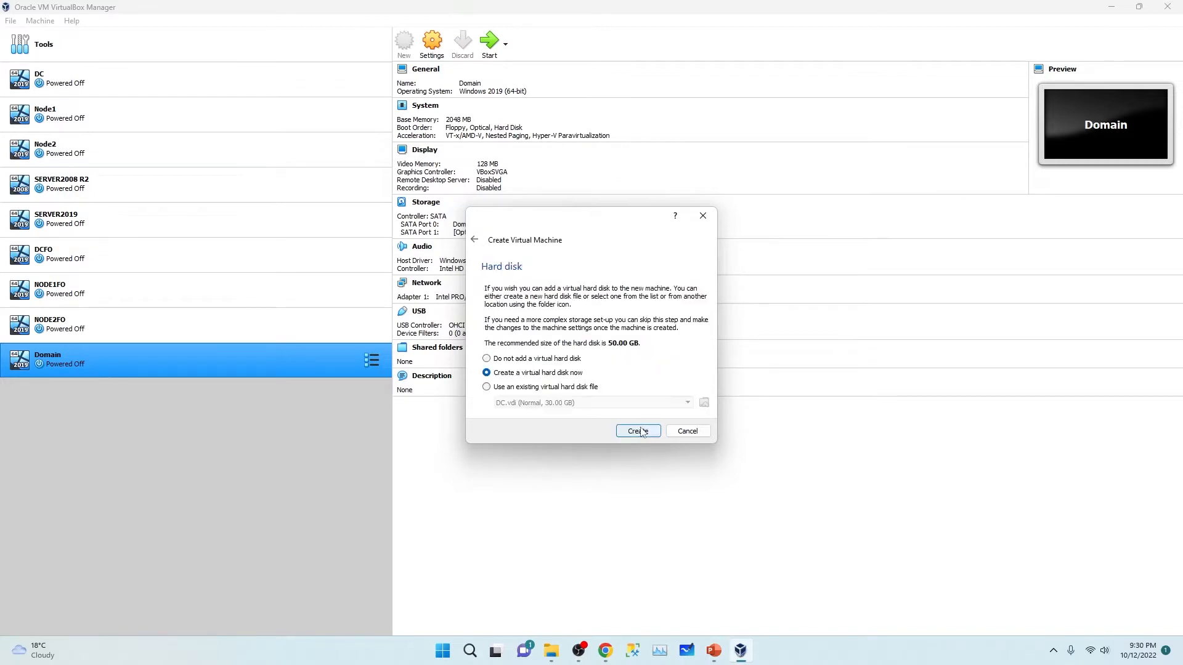
pyautogui.click(628, 433)
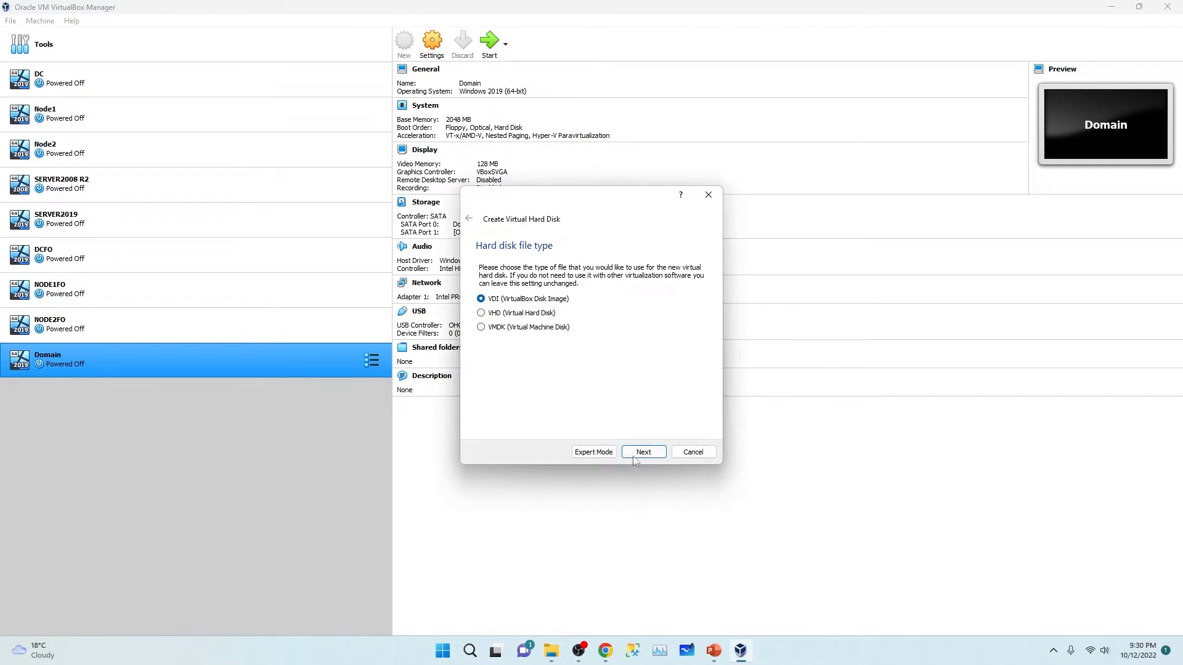
pyautogui.click(635, 456)
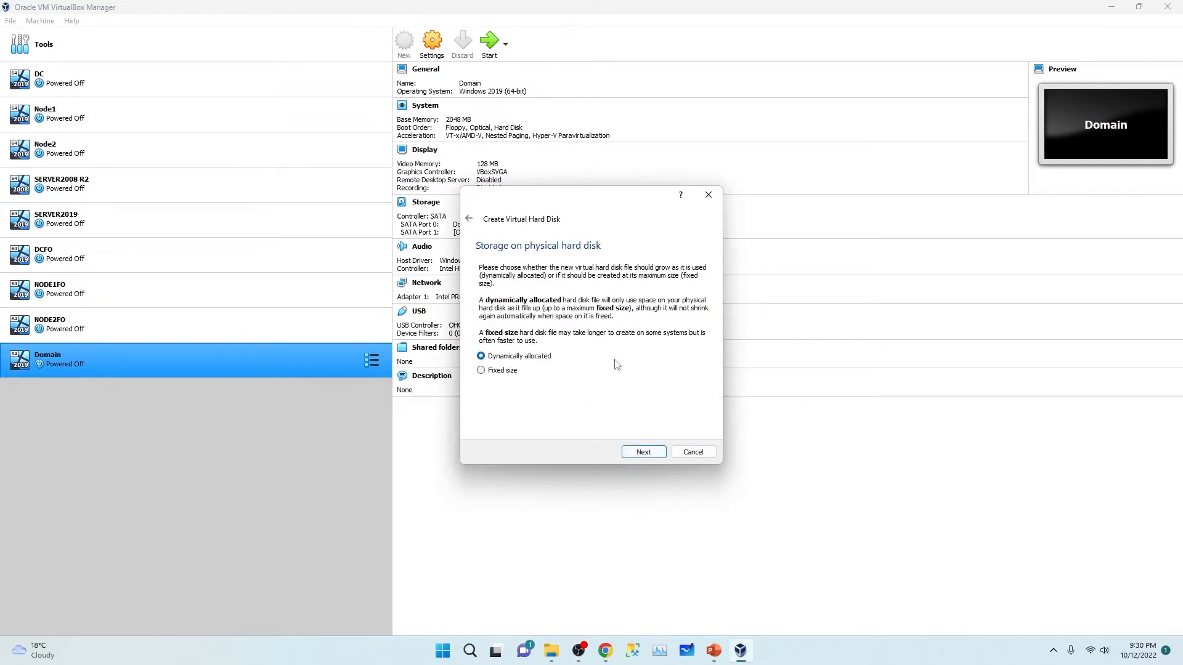
pyautogui.click(643, 453)
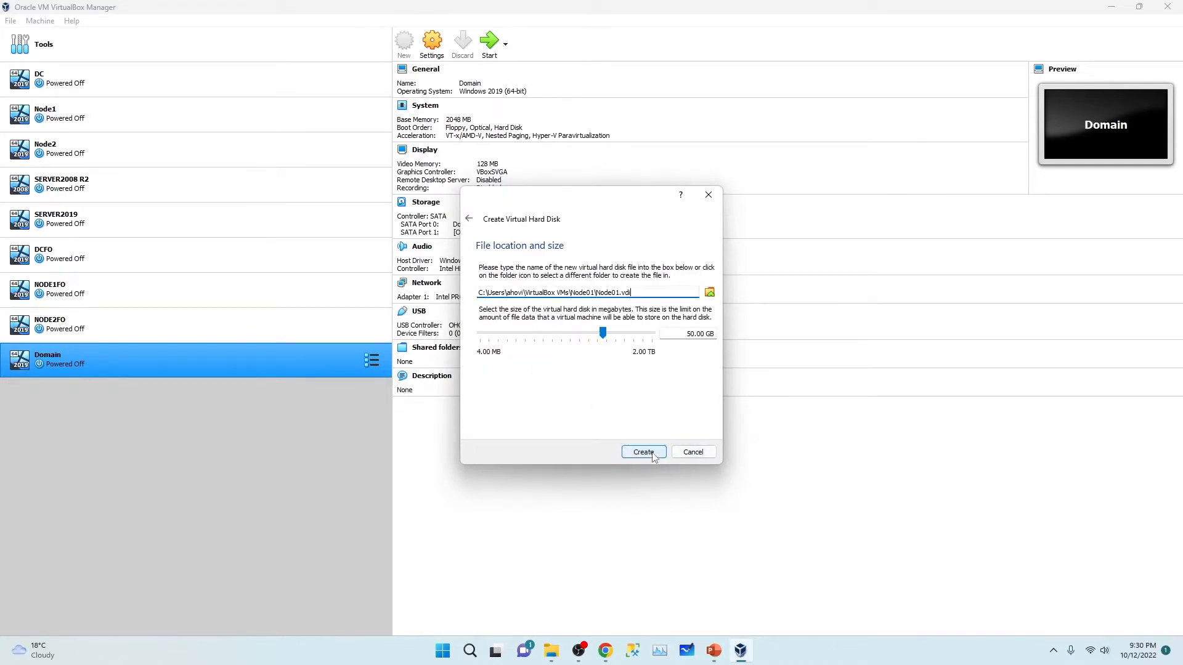
pyautogui.click(691, 338)
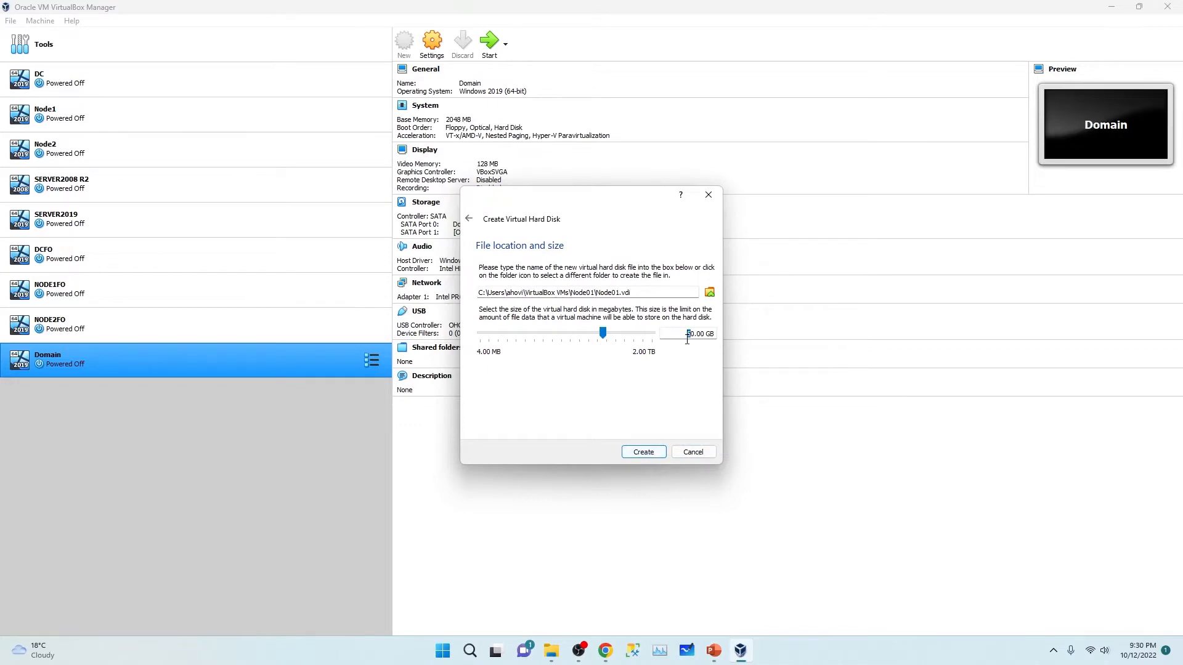
pyautogui.write('3')
pyautogui.click(644, 454)
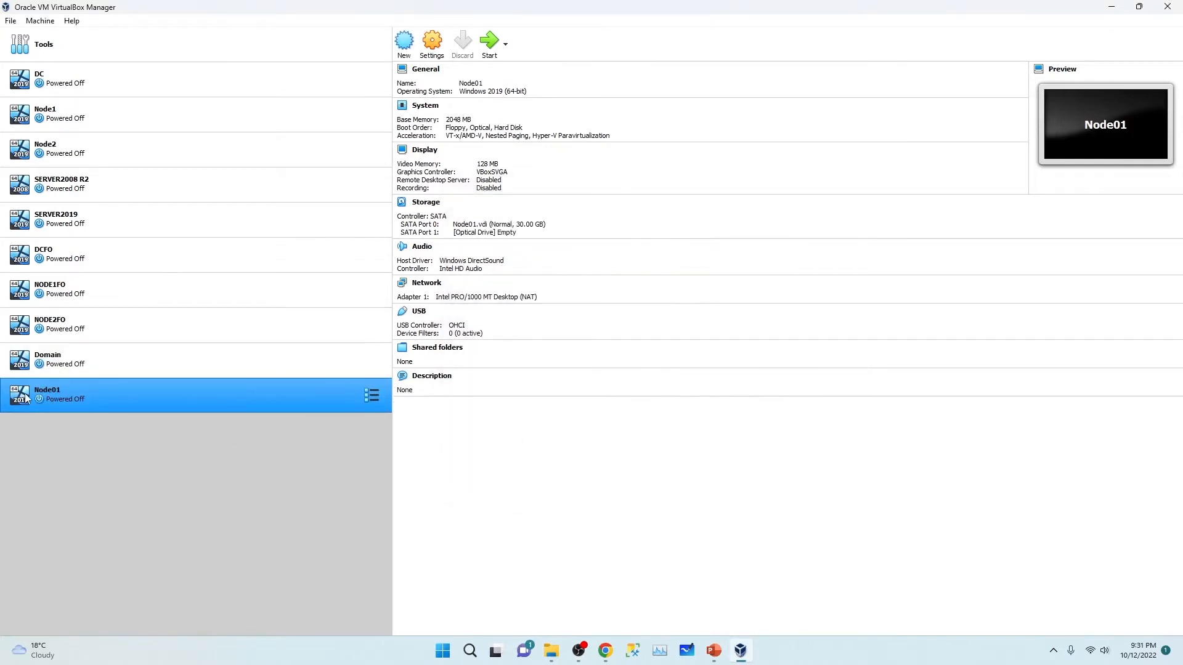
# Step: Start a new VM named Node02 with version Windows 2019 (64-bit)
pyautogui.click(404, 42)
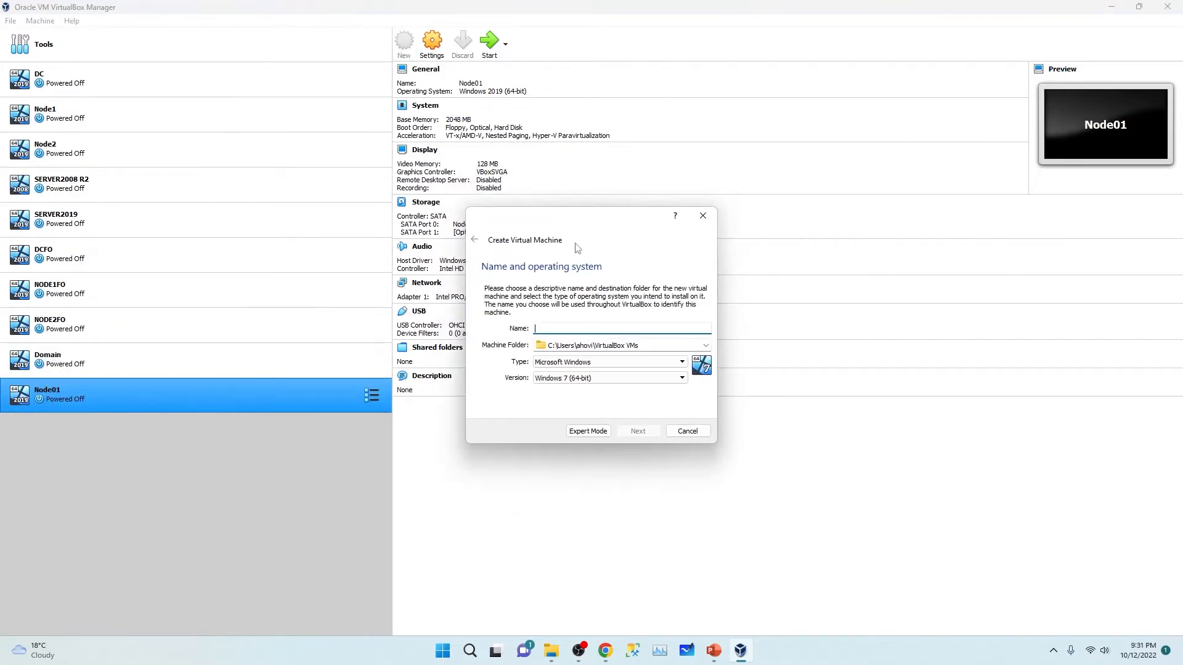
pyautogui.write('Node02')
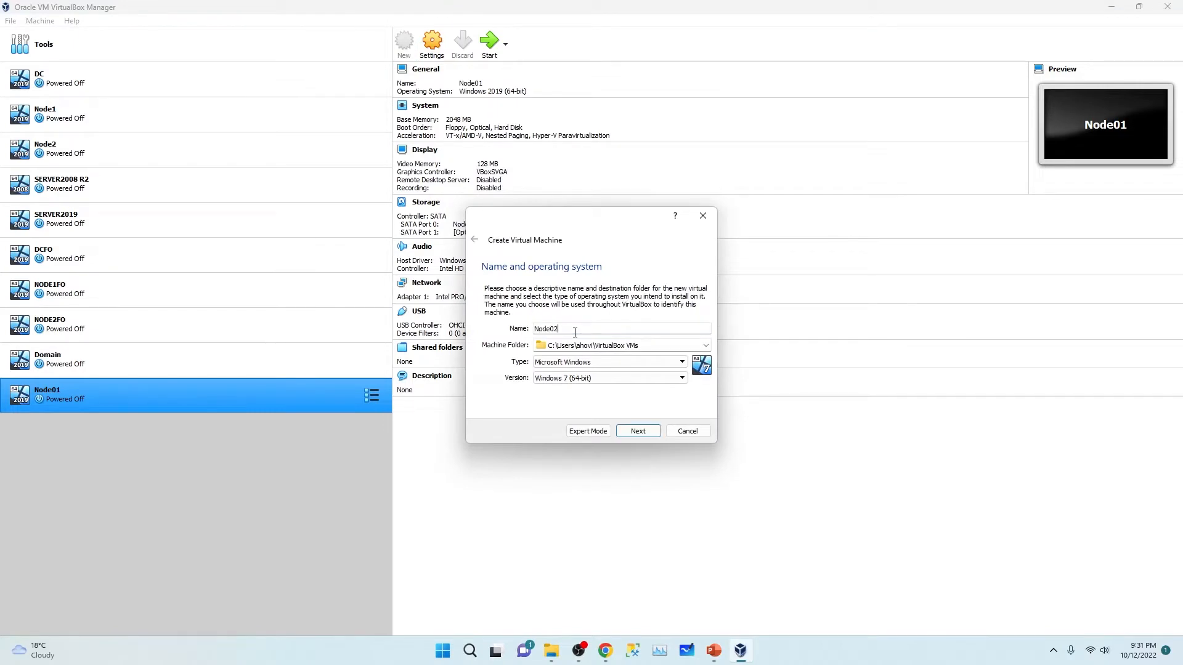
pyautogui.click(604, 381)
pyautogui.click(602, 438)
pyautogui.click(638, 432)
# Step: Keep 2048 MB memory and give Node02 a dynamically allocated 30 GB VDI disk
pyautogui.moveTo(676, 331); pyautogui.dragTo(662, 332)
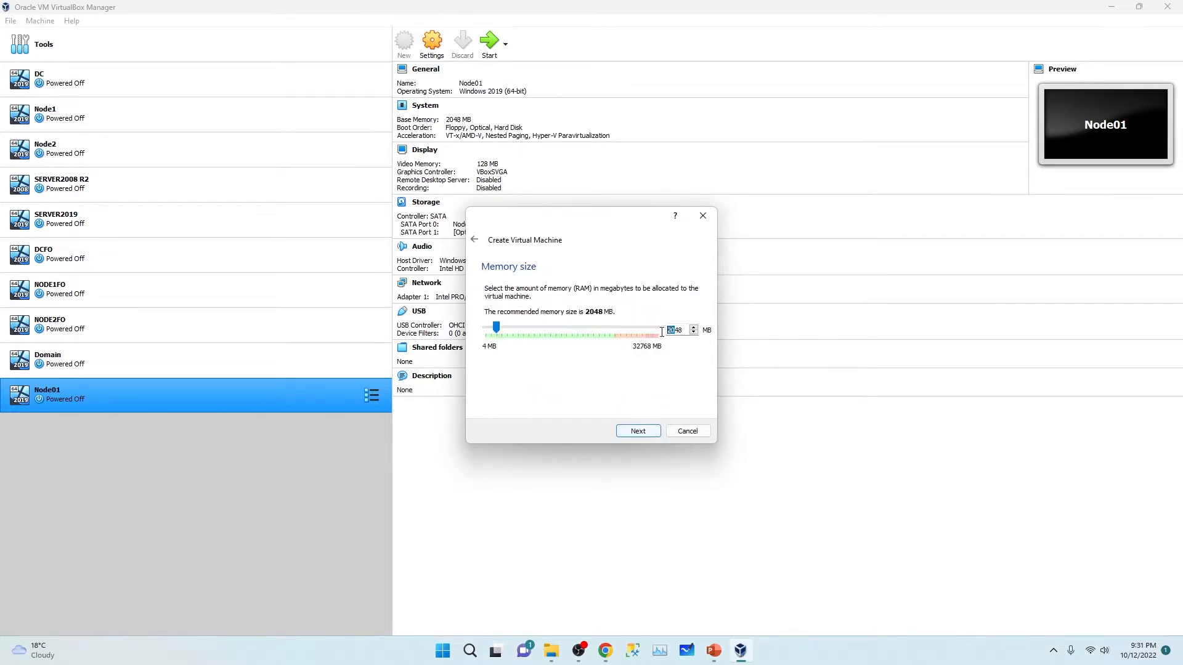
pyautogui.click(637, 431)
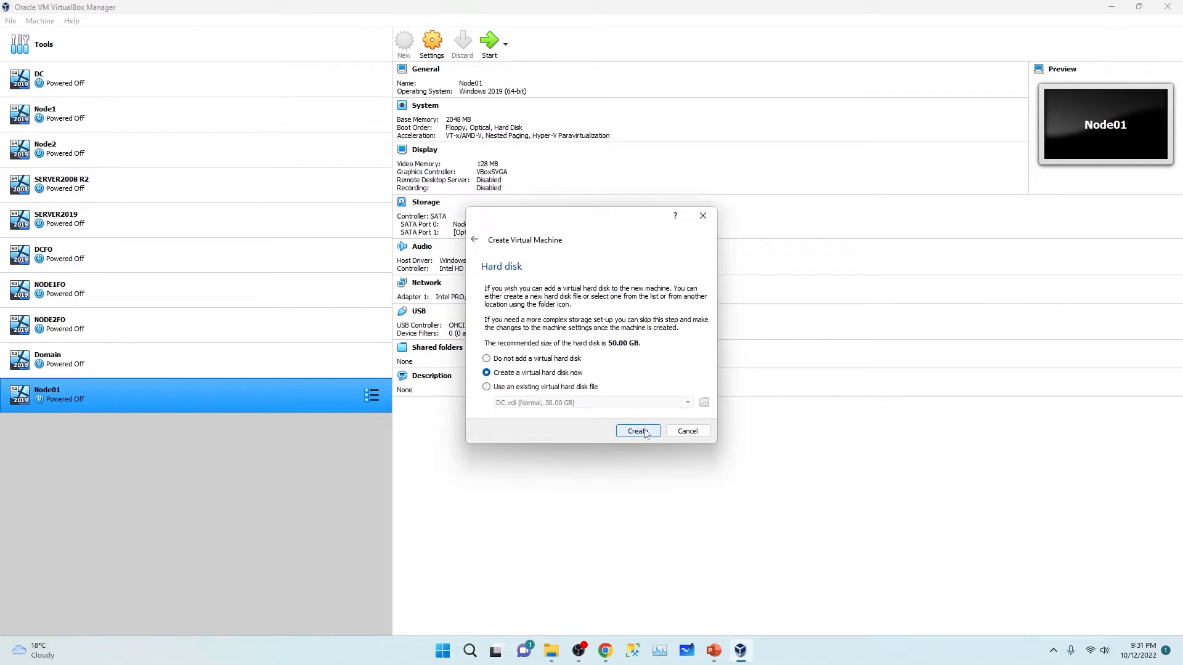
pyautogui.click(639, 432)
pyautogui.click(644, 452)
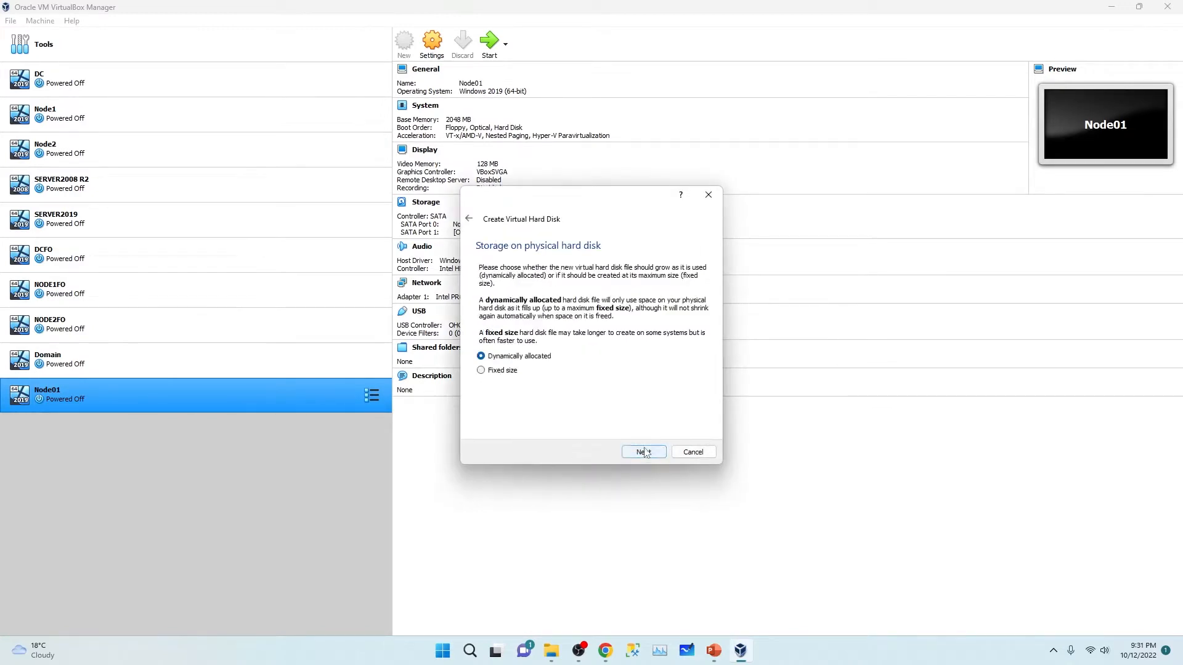
pyautogui.click(644, 453)
pyautogui.click(685, 334)
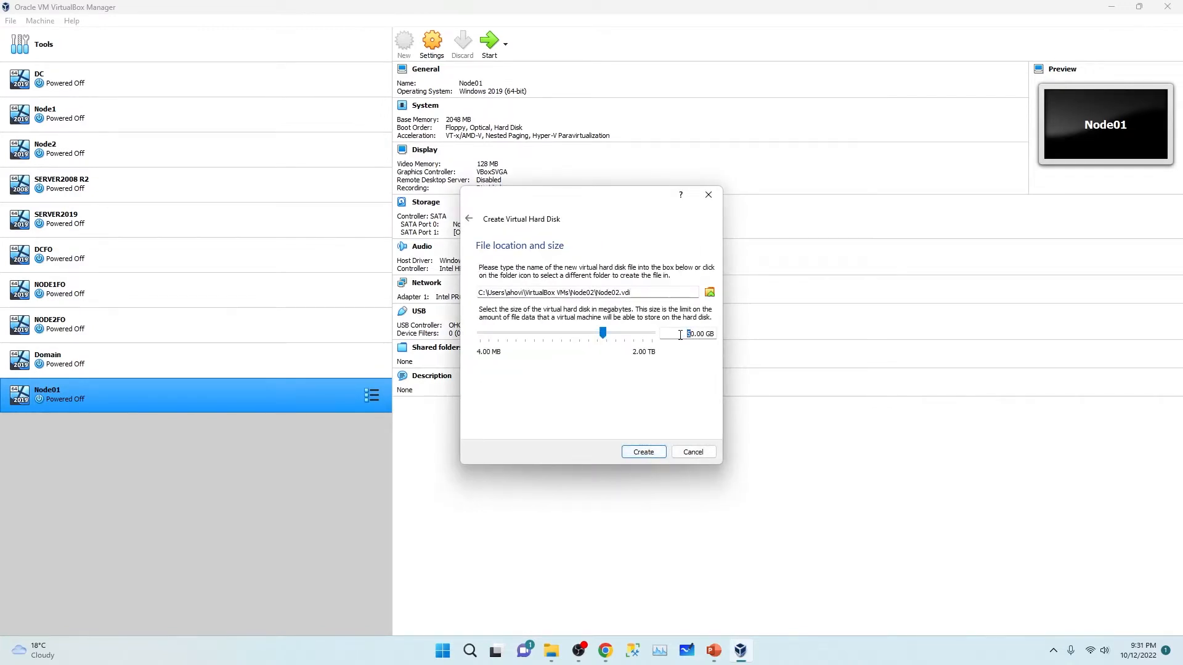
pyautogui.write('3')
pyautogui.click(644, 453)
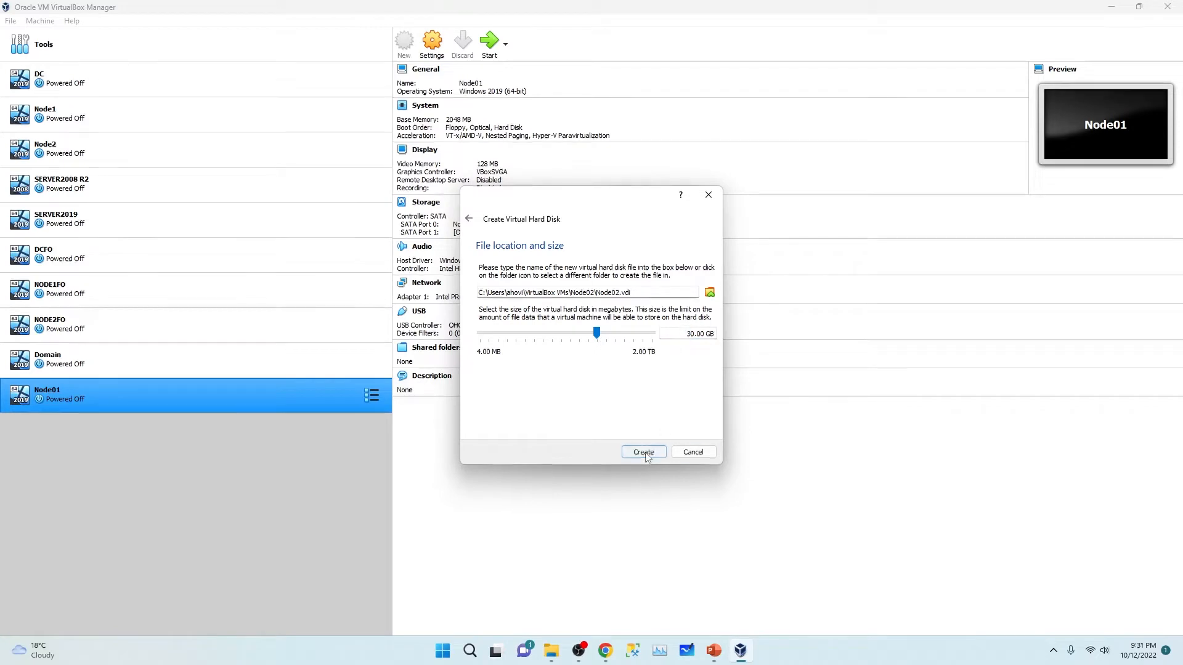
# Step: Finish creating Node02 and review the VMs in the list, ending on Domain
pyautogui.click(110, 359)
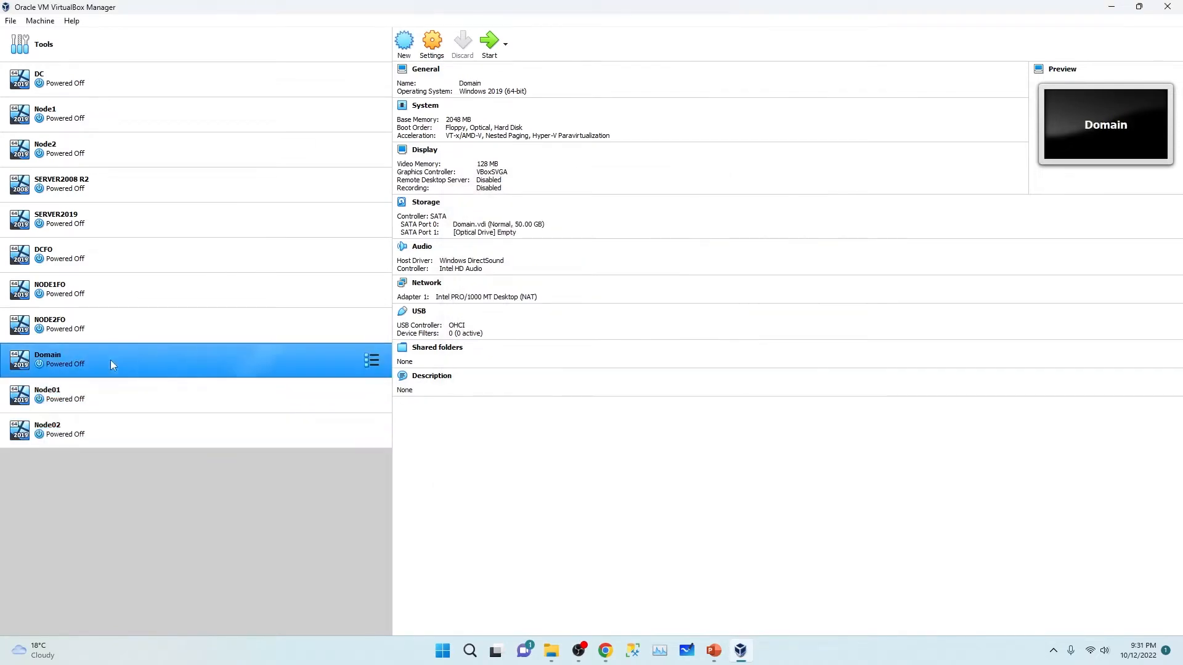
pyautogui.click(116, 386)
pyautogui.click(116, 365)
pyautogui.keyDown('ctrl'); pyautogui.click(115, 382); pyautogui.keyUp('ctrl')
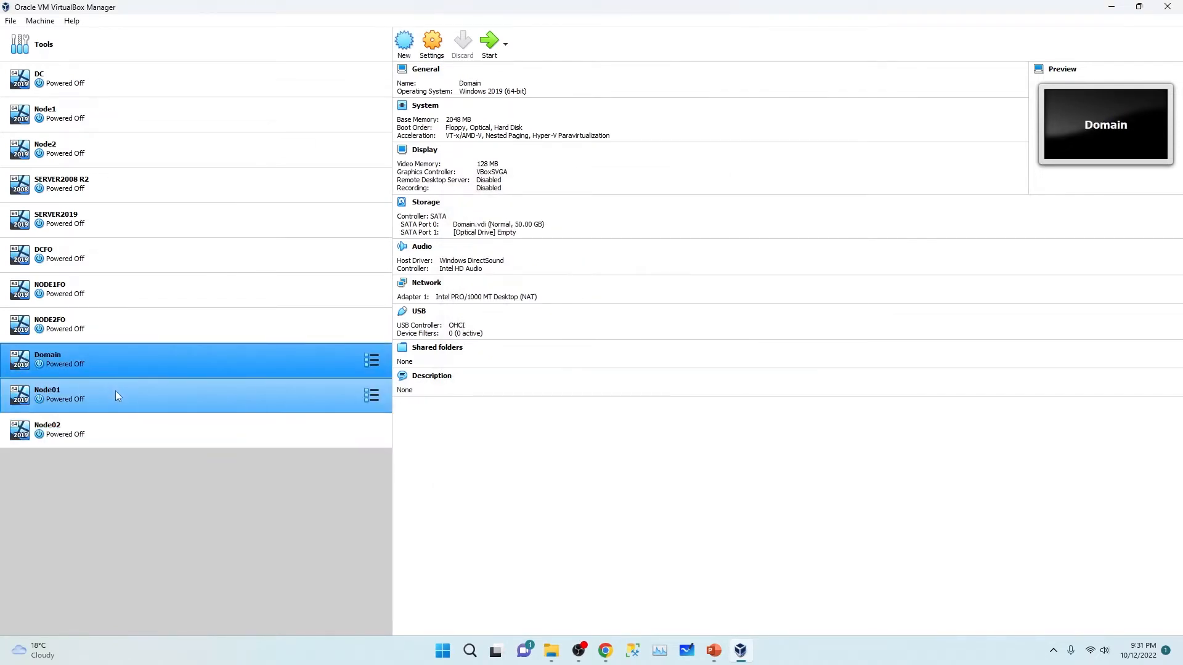
pyautogui.click(116, 396)
pyautogui.click(109, 430)
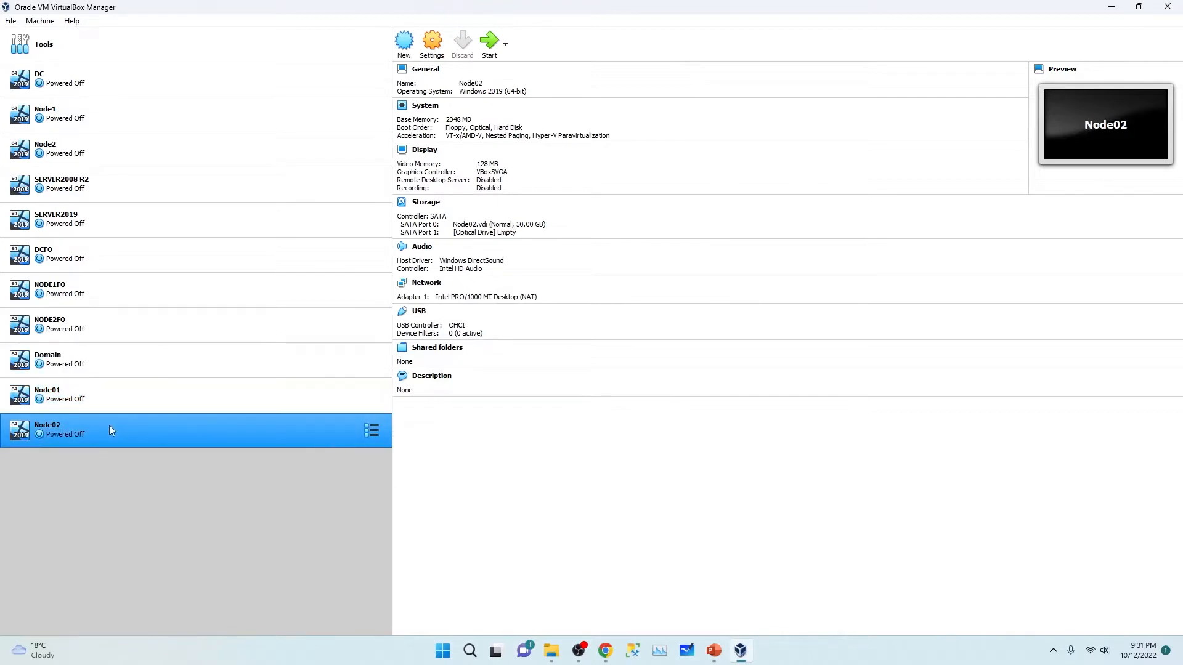
pyautogui.click(112, 358)
pyautogui.click(113, 388)
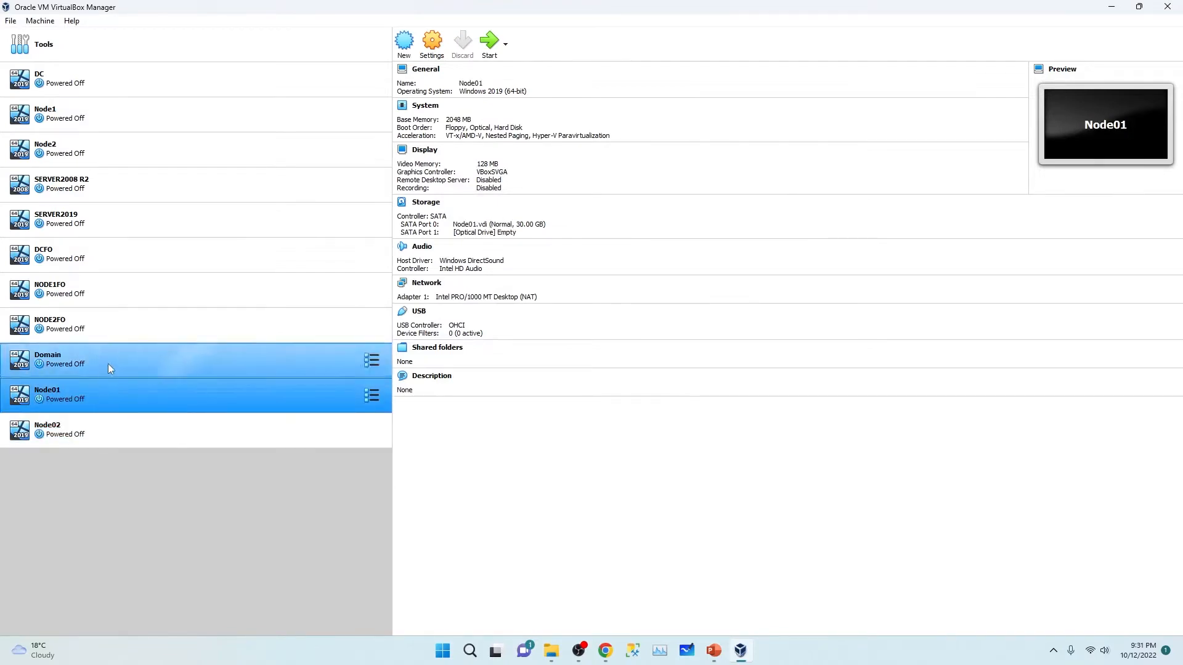
pyautogui.keyDown('ctrl'); pyautogui.click(119, 434); pyautogui.keyUp('ctrl')
pyautogui.click(123, 362)
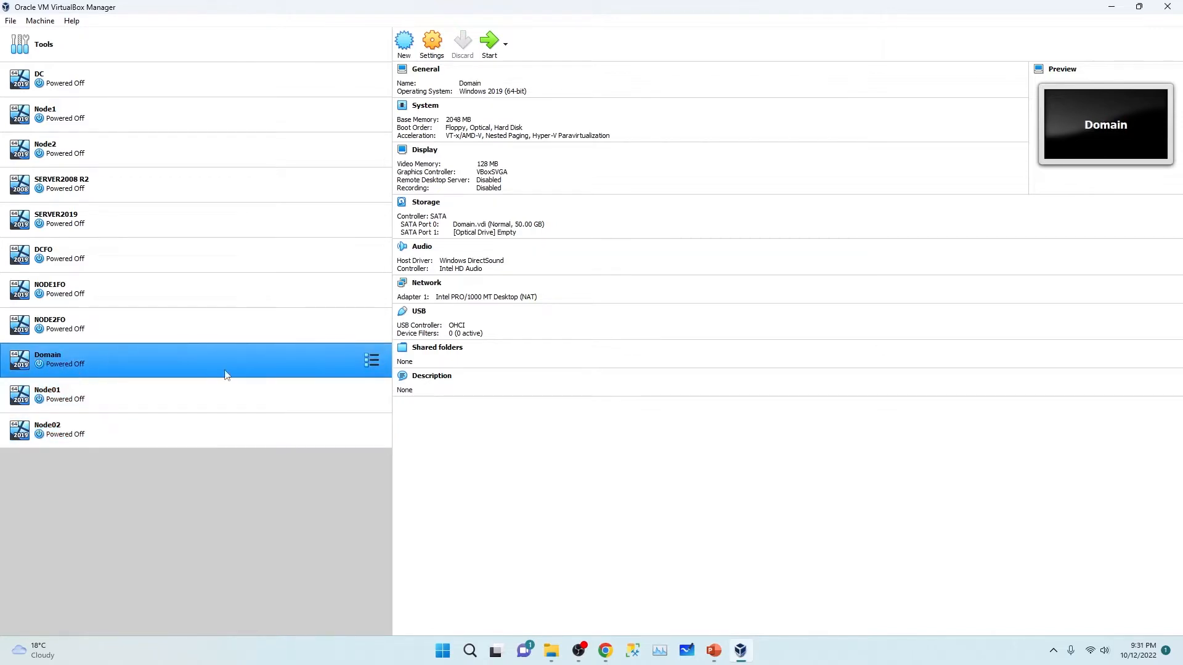
# Step: Set Domain's network adapter to Bridged Adapter on Intel(R) Wireless-AC 9461 instead of NAT
pyautogui.click(427, 283)
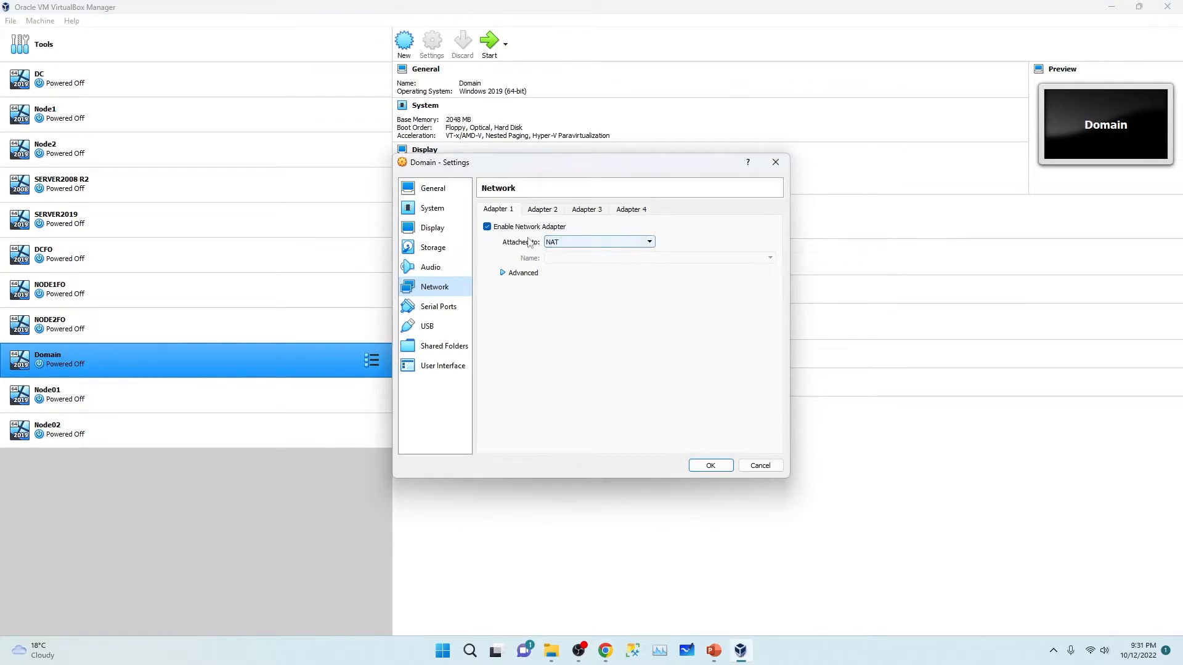
pyautogui.click(644, 245)
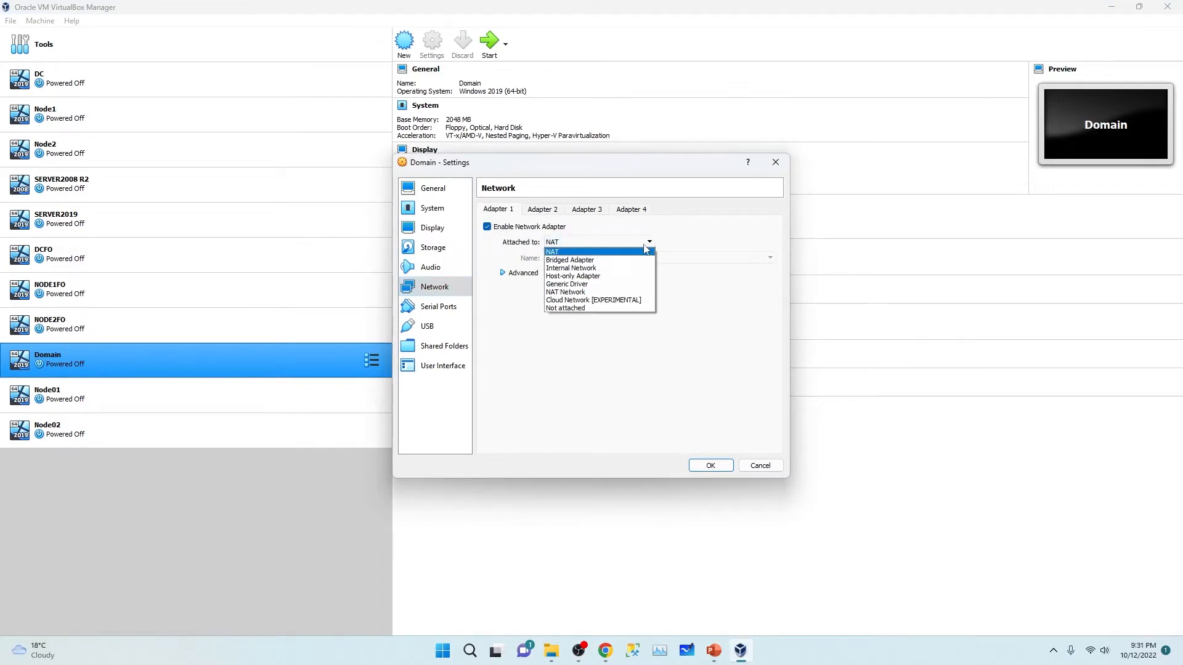
pyautogui.click(563, 251)
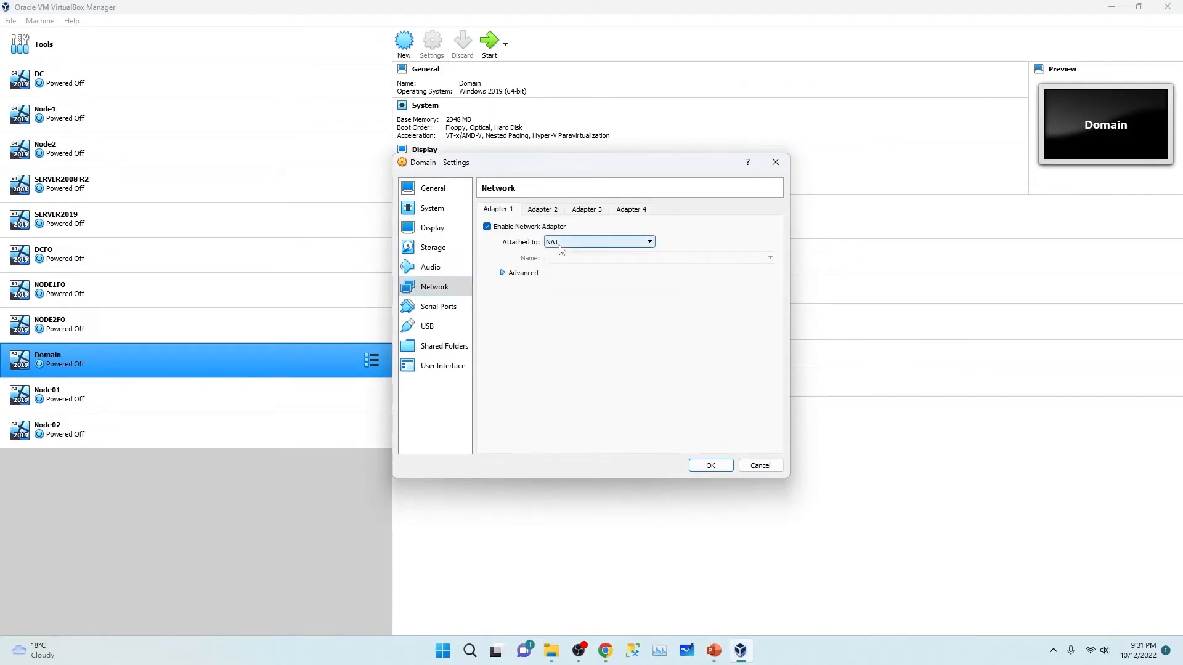
pyautogui.click(579, 244)
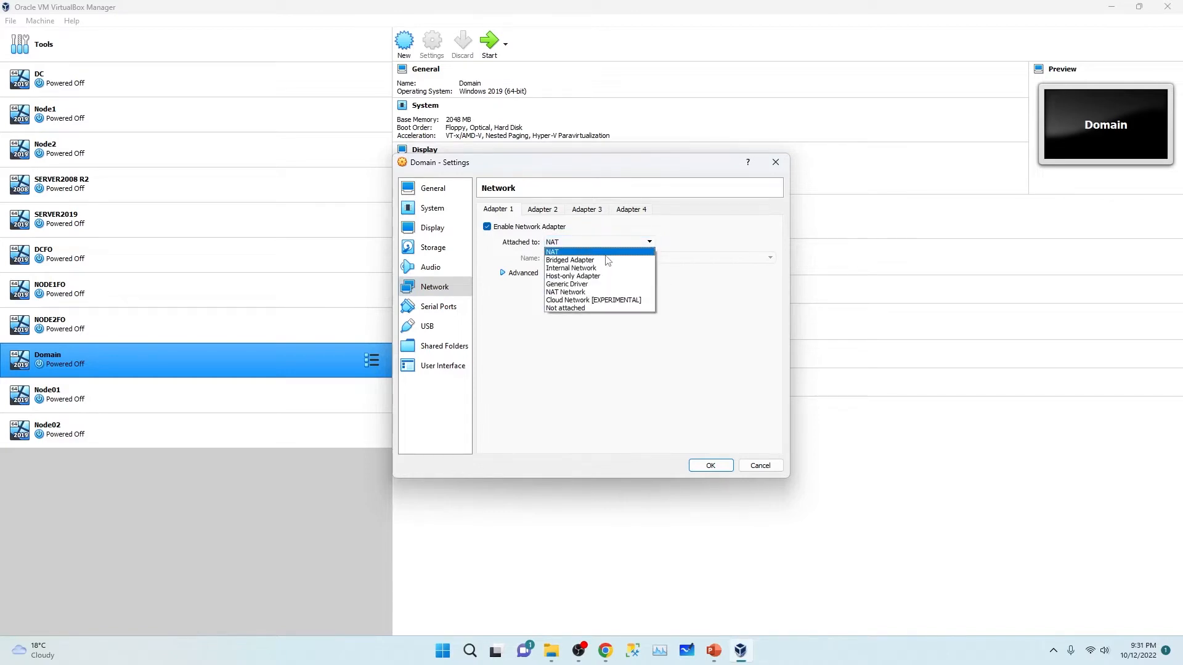
pyautogui.click(602, 261)
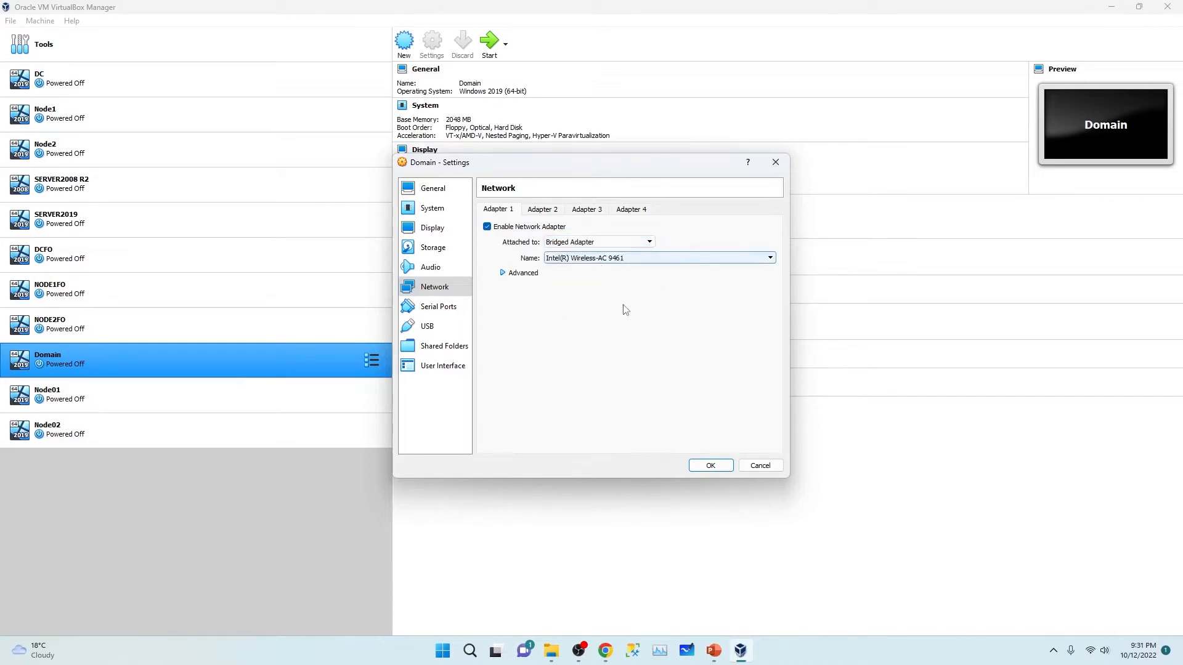
pyautogui.click(711, 466)
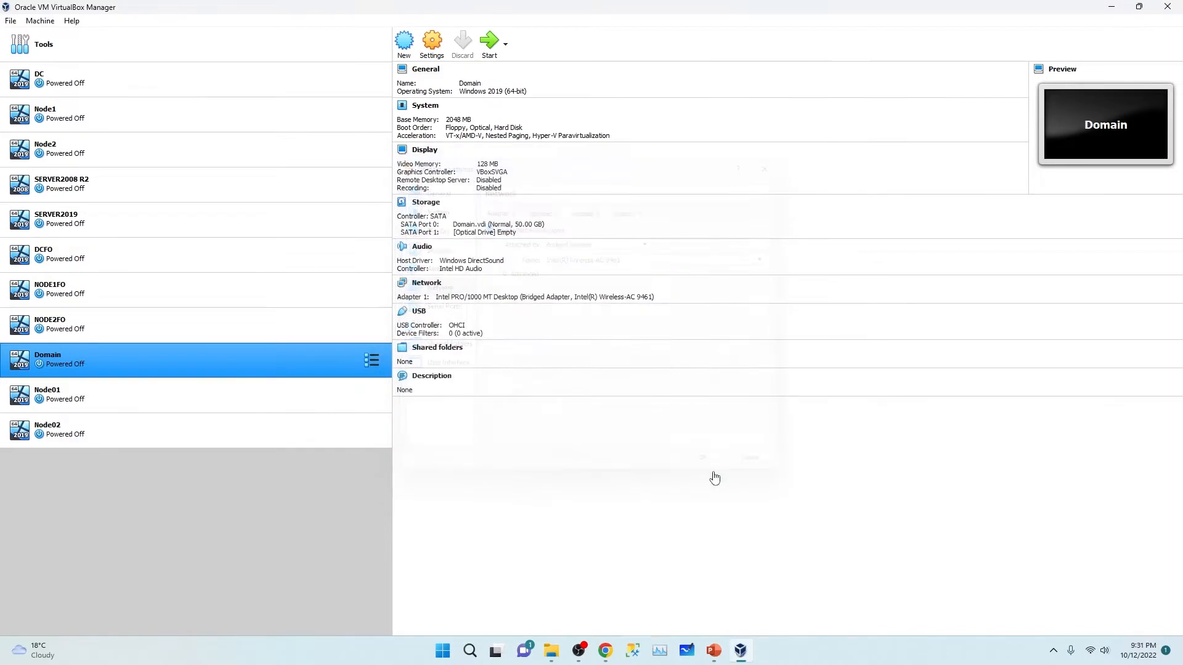
# Step: Change Node01's network adapter from NAT to Bridged Adapter
pyautogui.click(85, 397)
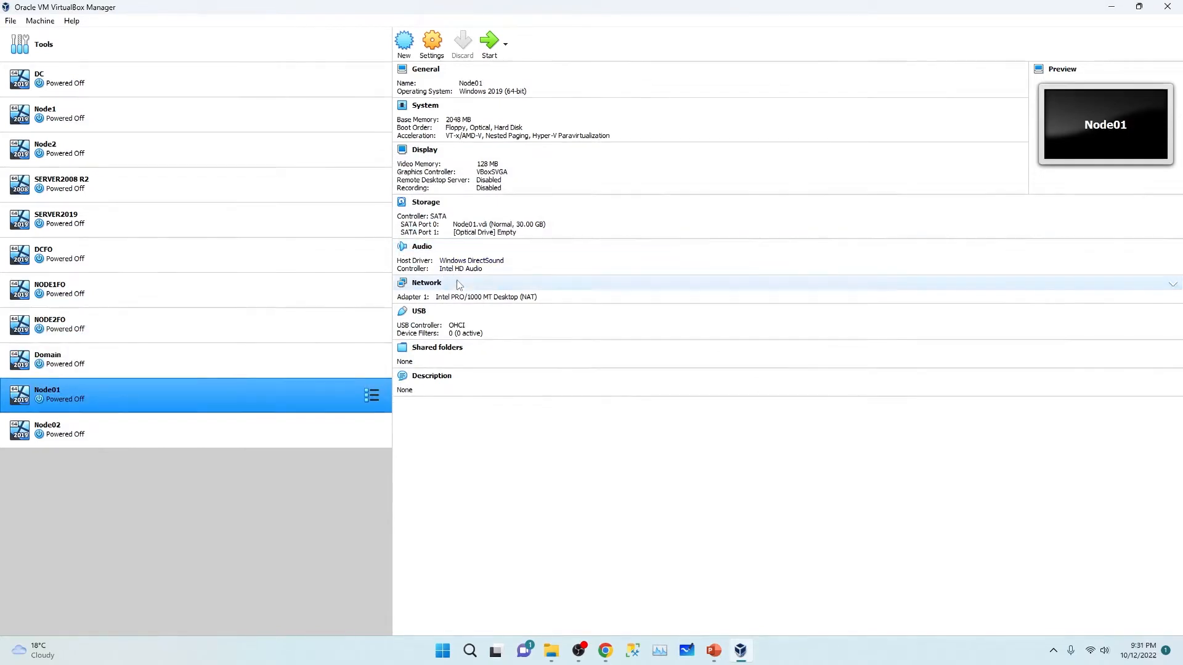
pyautogui.click(435, 286)
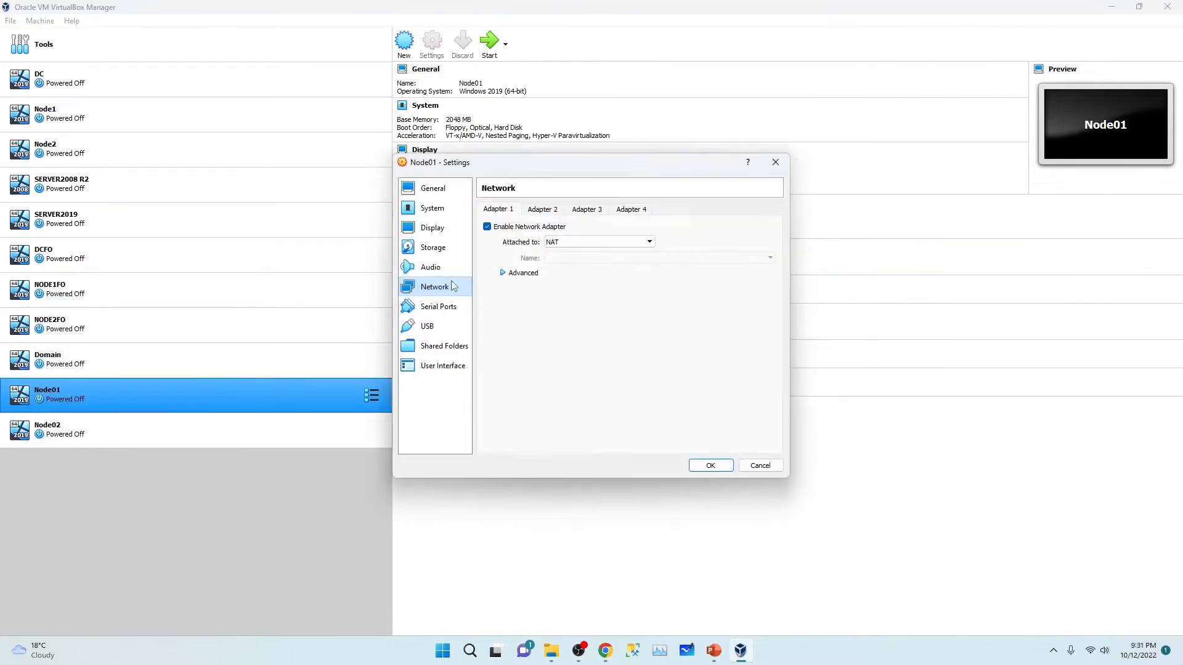
pyautogui.click(594, 242)
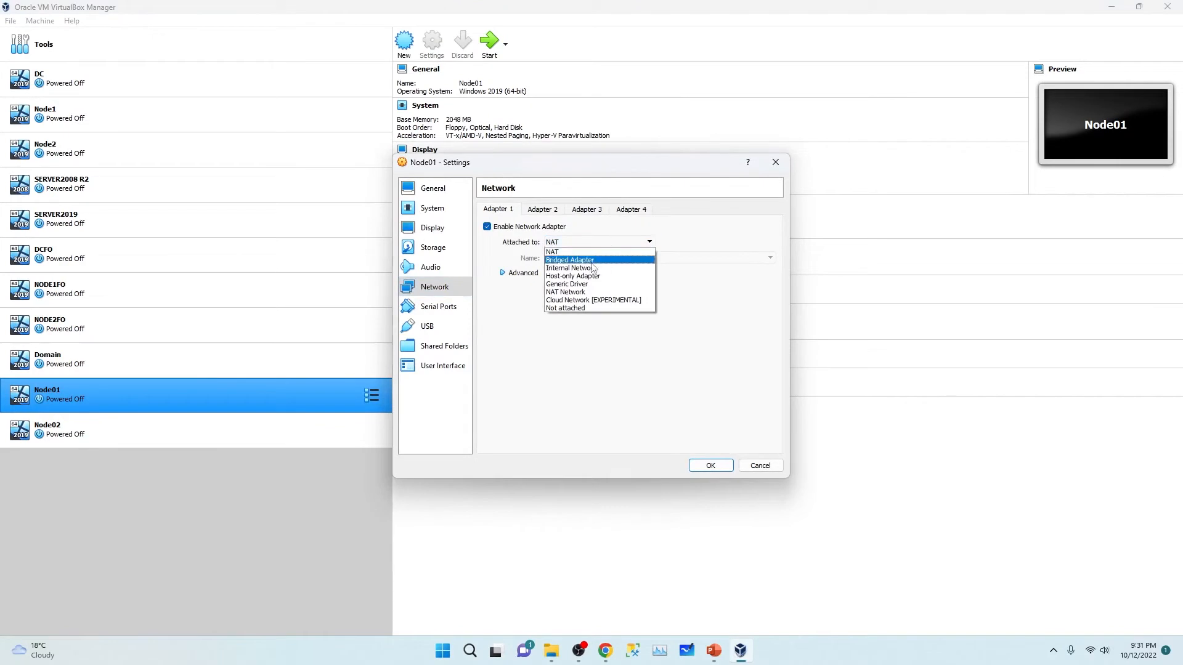
pyautogui.click(591, 260)
pyautogui.click(711, 465)
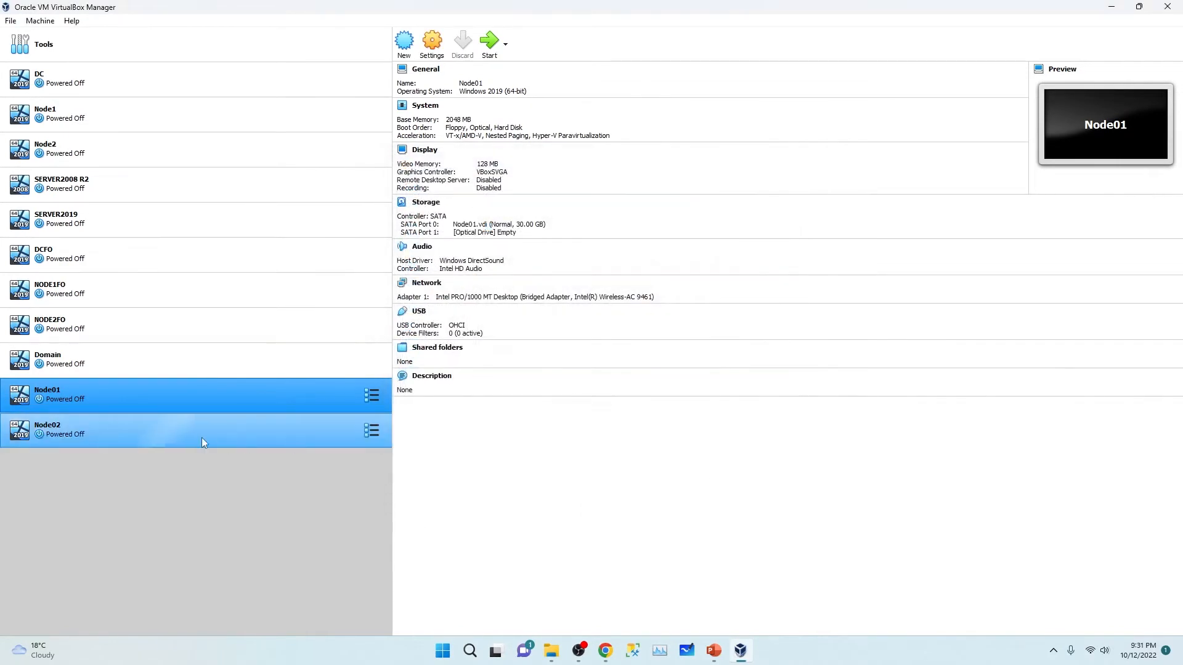
# Step: Change Node02's network adapter from NAT to Bridged Adapter, then reselect Domain
pyautogui.click(112, 433)
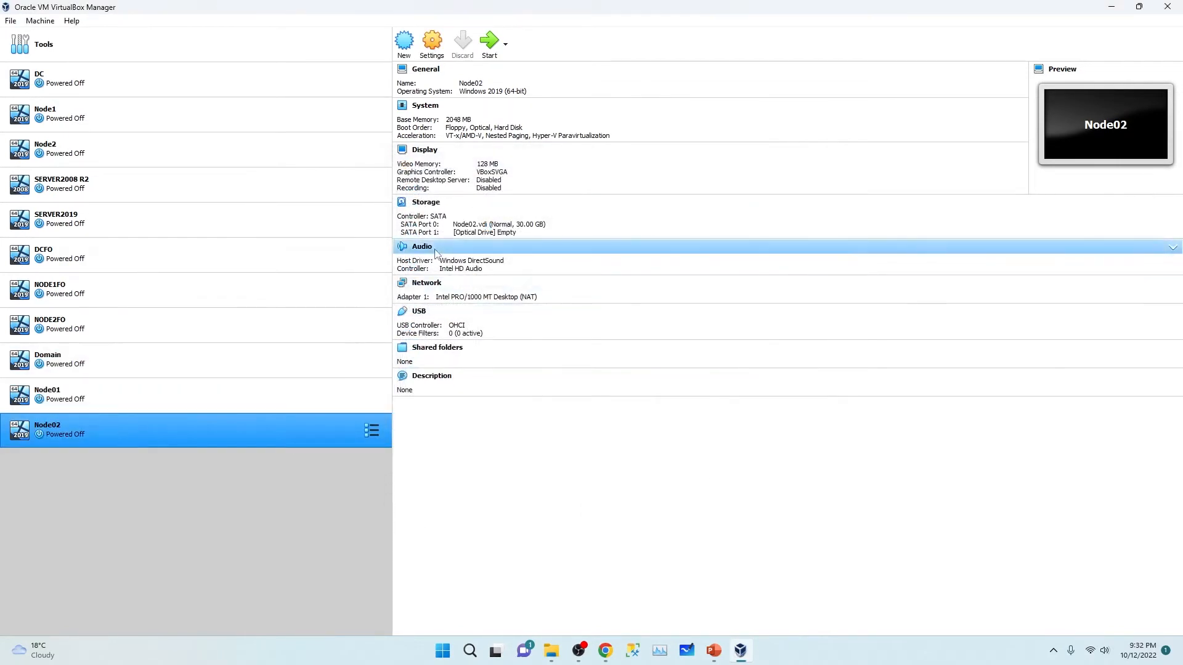
pyautogui.click(429, 289)
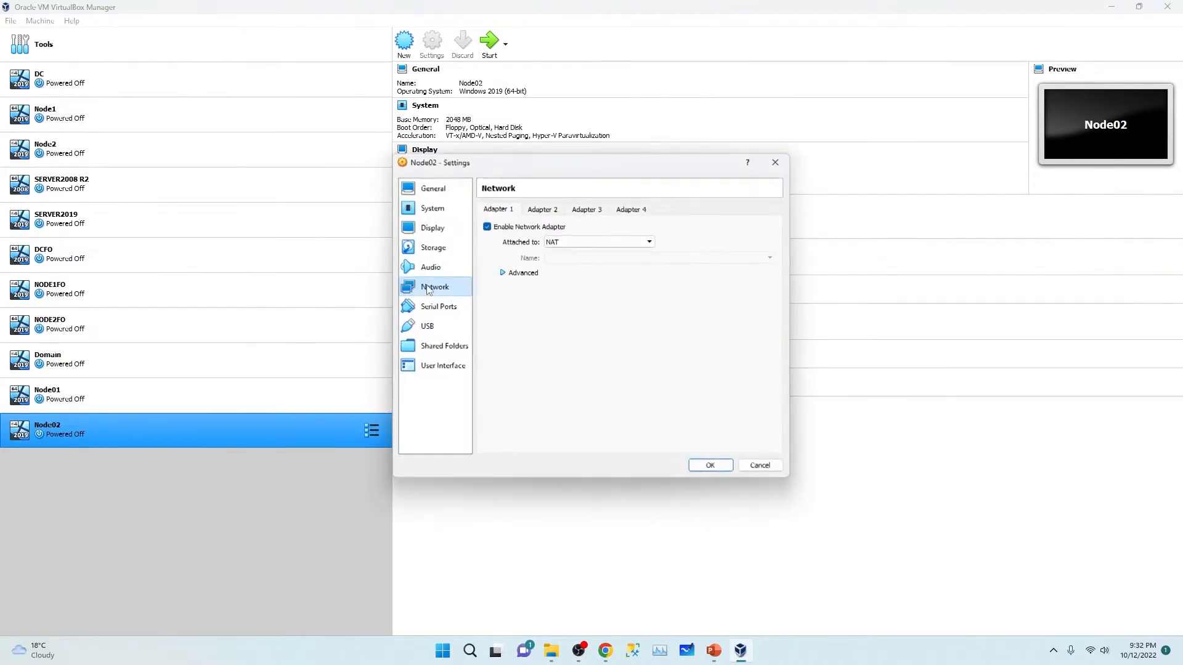
pyautogui.click(594, 243)
pyautogui.click(592, 260)
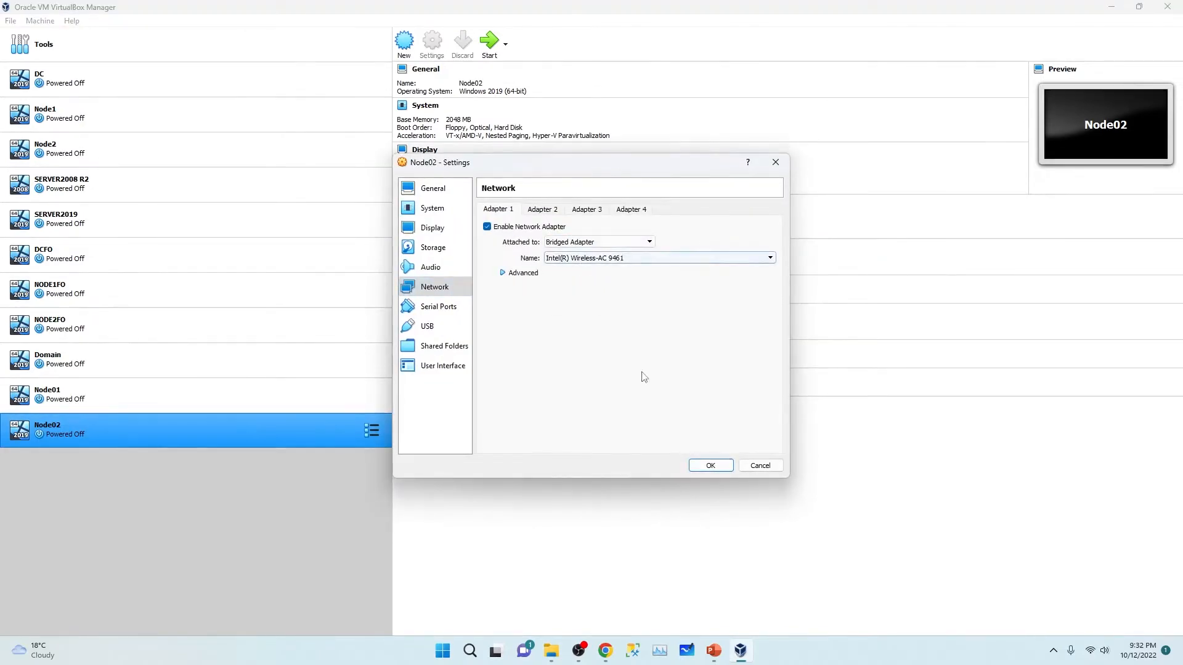
pyautogui.click(710, 466)
pyautogui.click(85, 375)
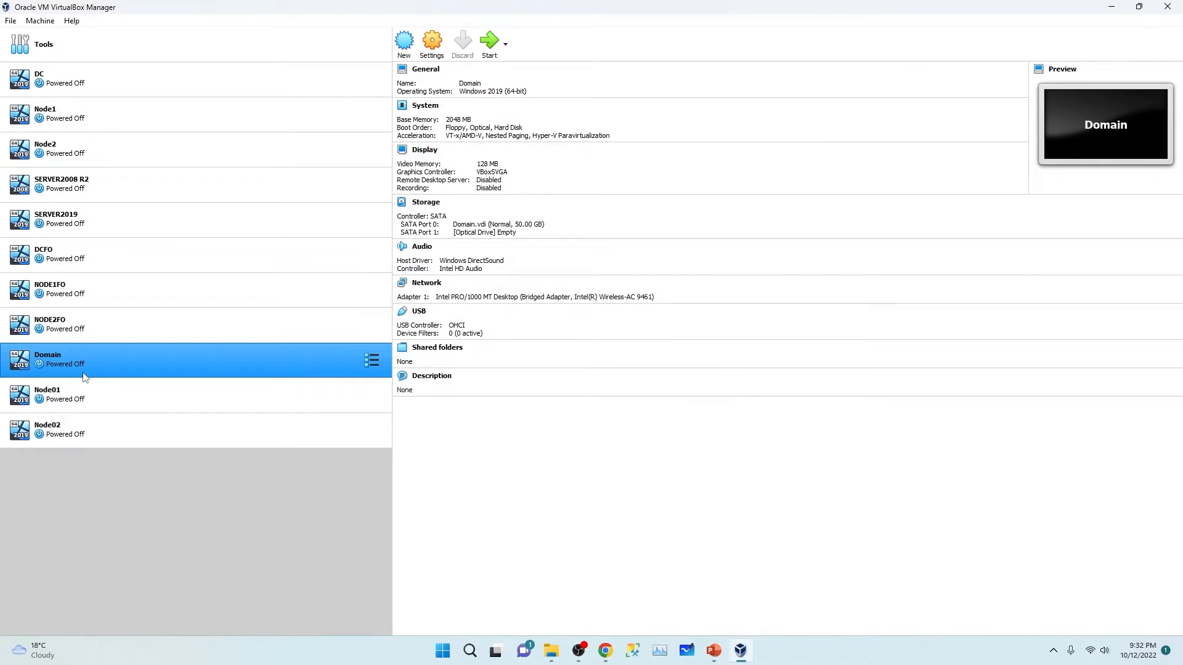
# Step: Launch the Domain VM so its start-up disk prompt appears
pyautogui.click(489, 46)
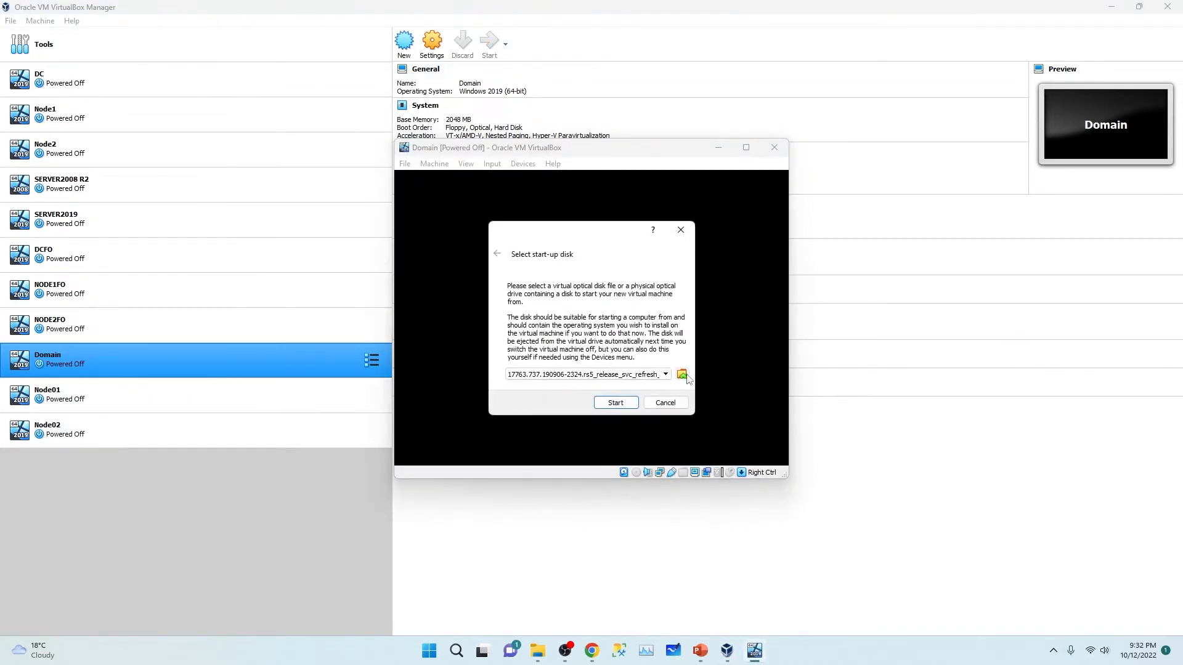
# Step: Locate the SERVER_EVAL ISO in D:\Always_On\Required Software, then return to the Domain VM window
pyautogui.click(538, 652)
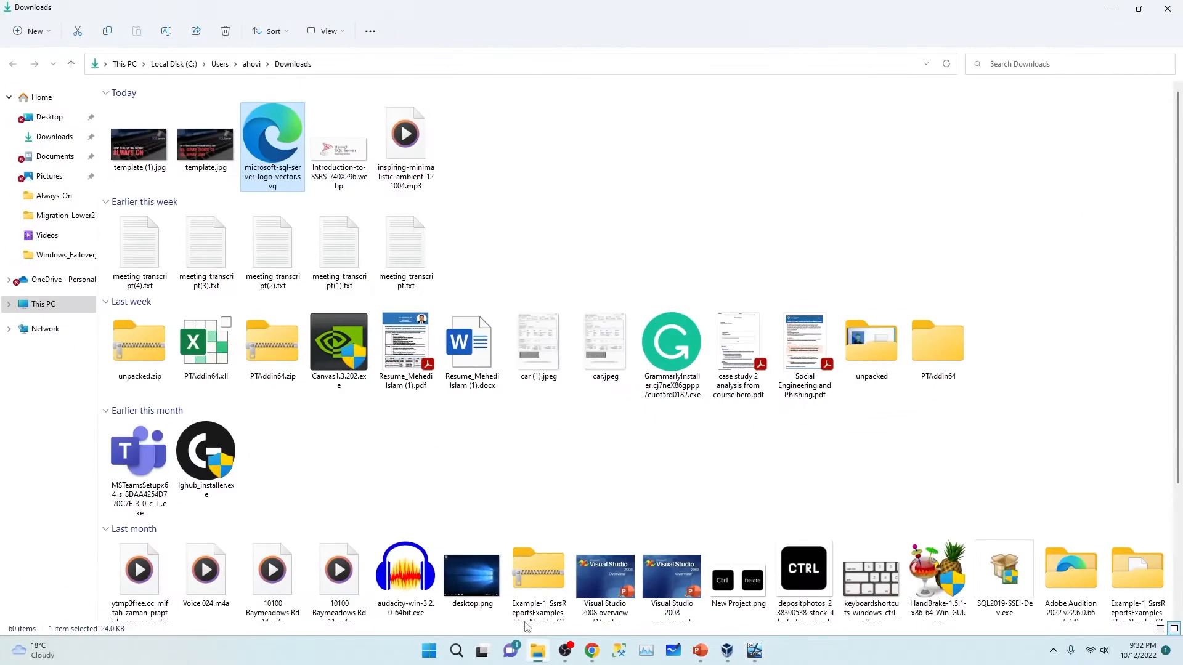
pyautogui.click(25, 302)
pyautogui.doubleClick(404, 168)
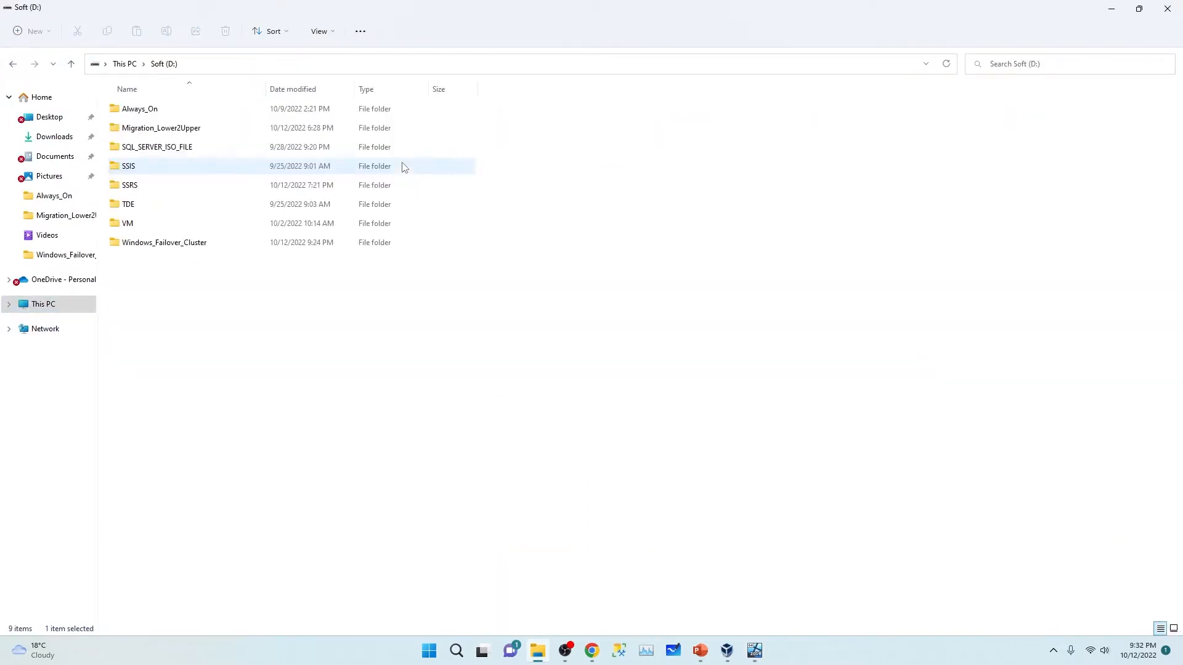
pyautogui.doubleClick(182, 111)
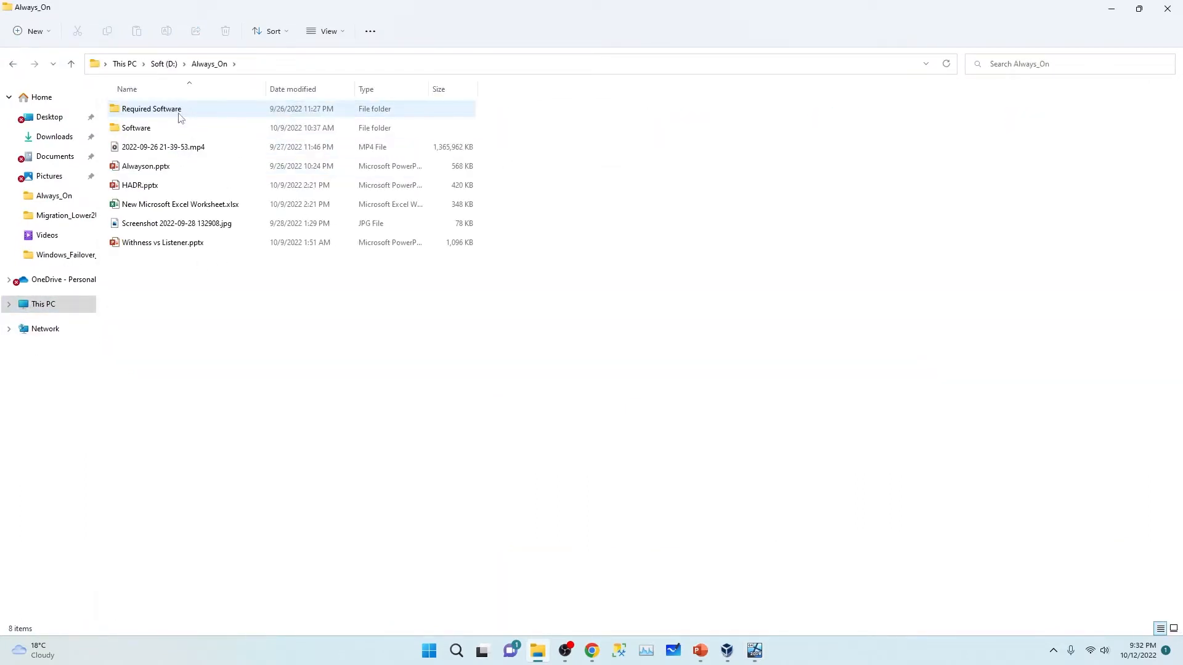
pyautogui.doubleClick(179, 114)
pyautogui.click(216, 132)
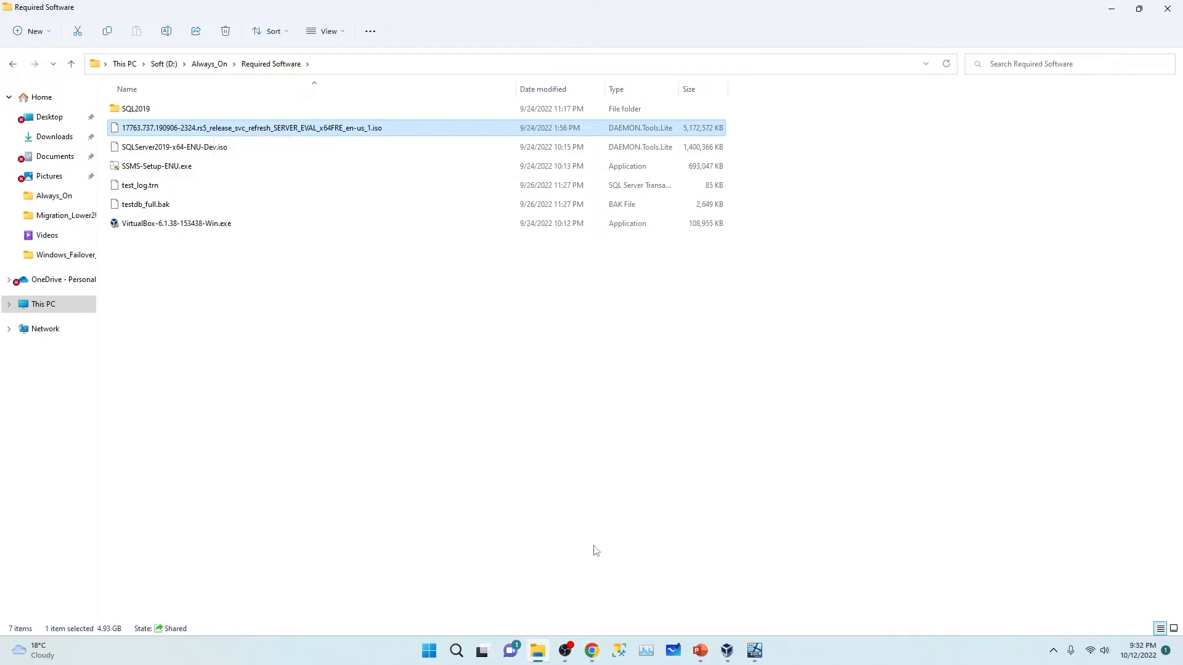
pyautogui.click(749, 647)
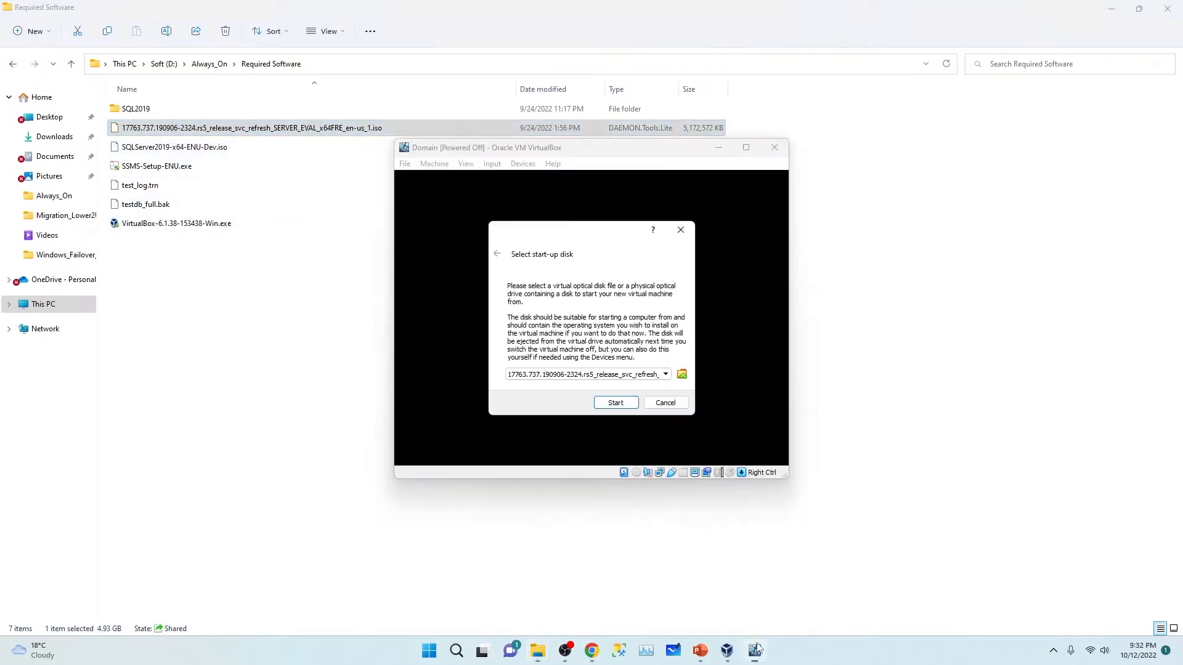
# Step: Browse the optical disk selector to D:\Always_On\Required Software
pyautogui.click(681, 375)
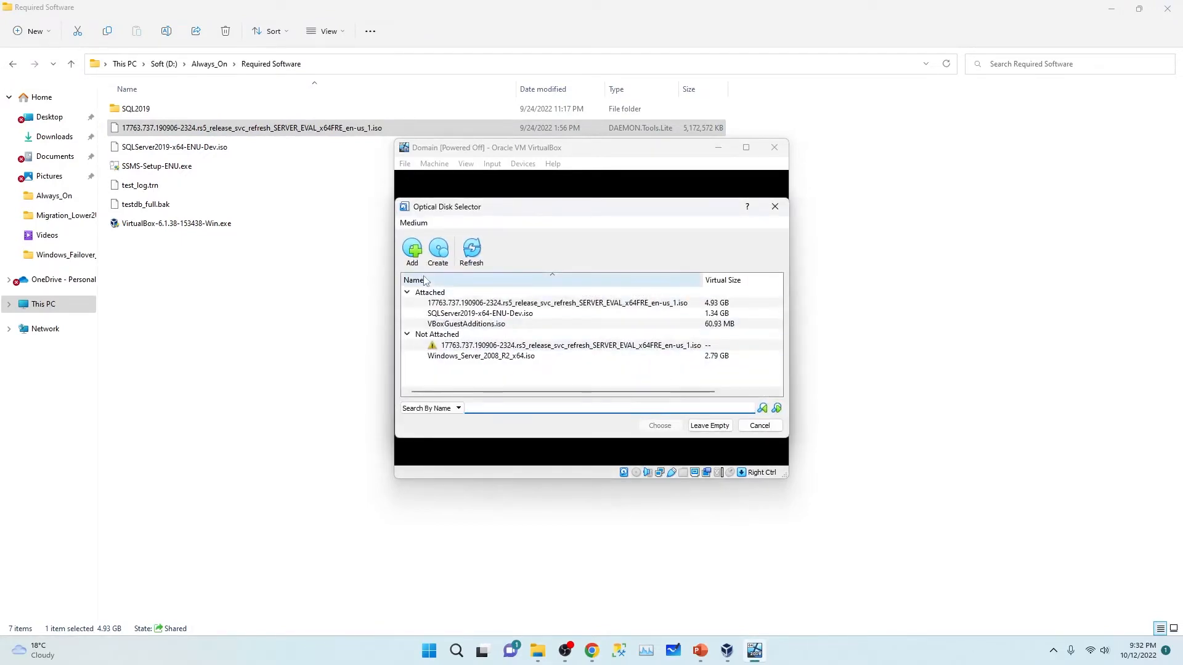
pyautogui.click(412, 250)
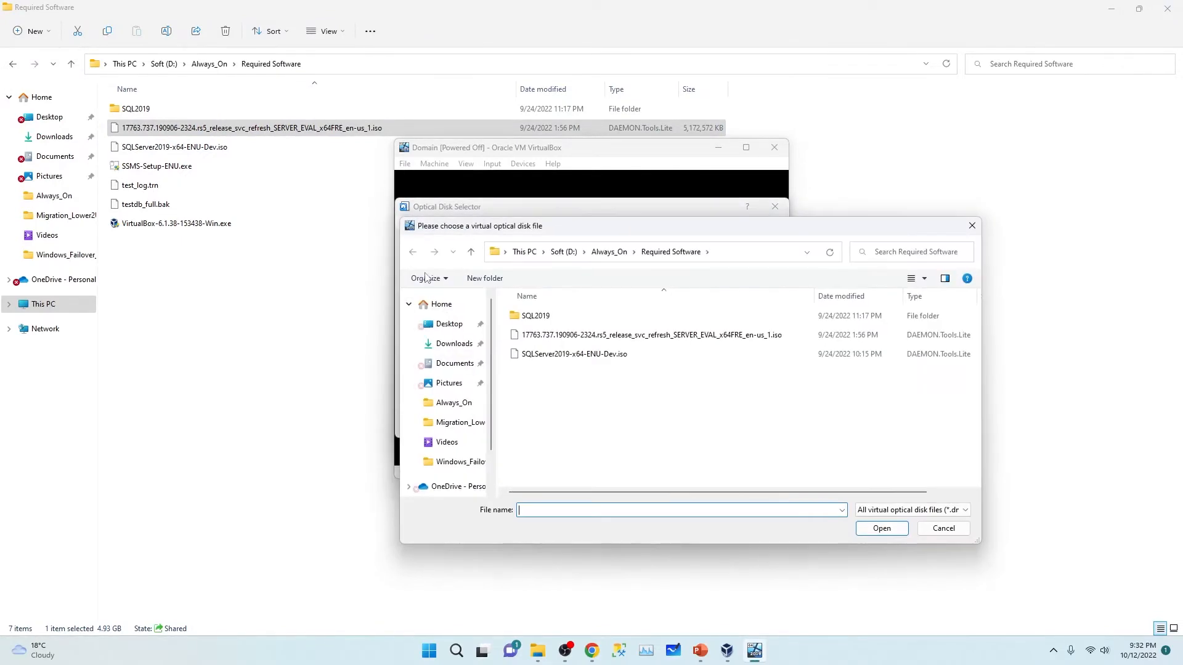
pyautogui.scroll(-2, 456, 468)
pyautogui.scroll(-1, 458, 477)
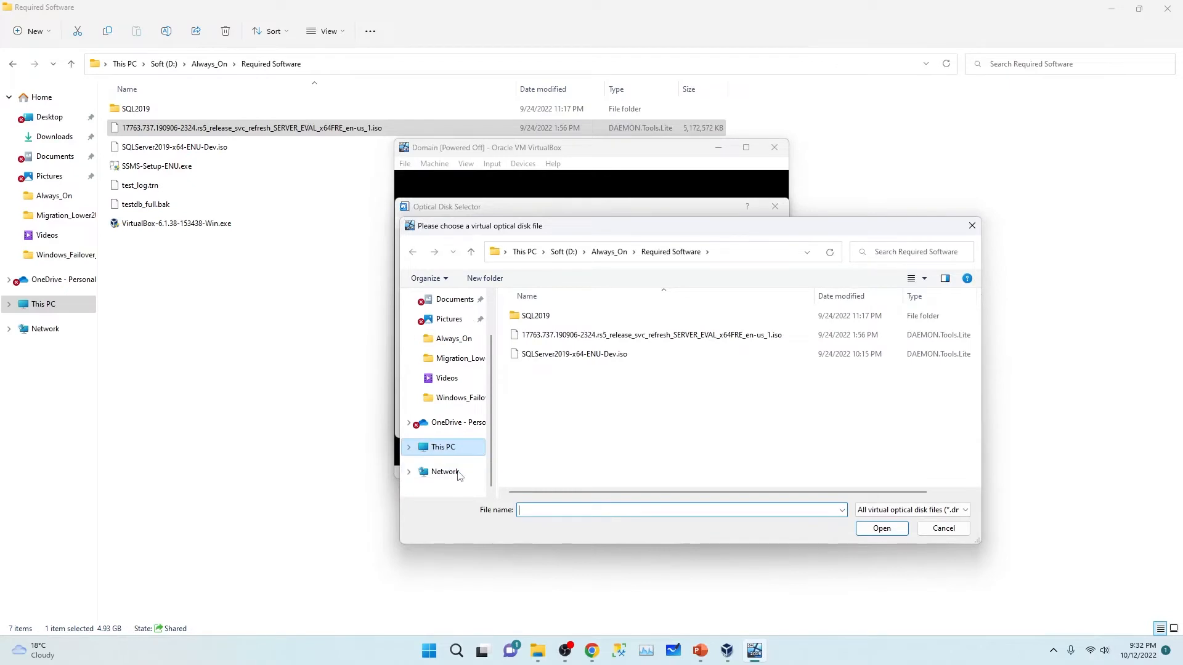
pyautogui.click(444, 447)
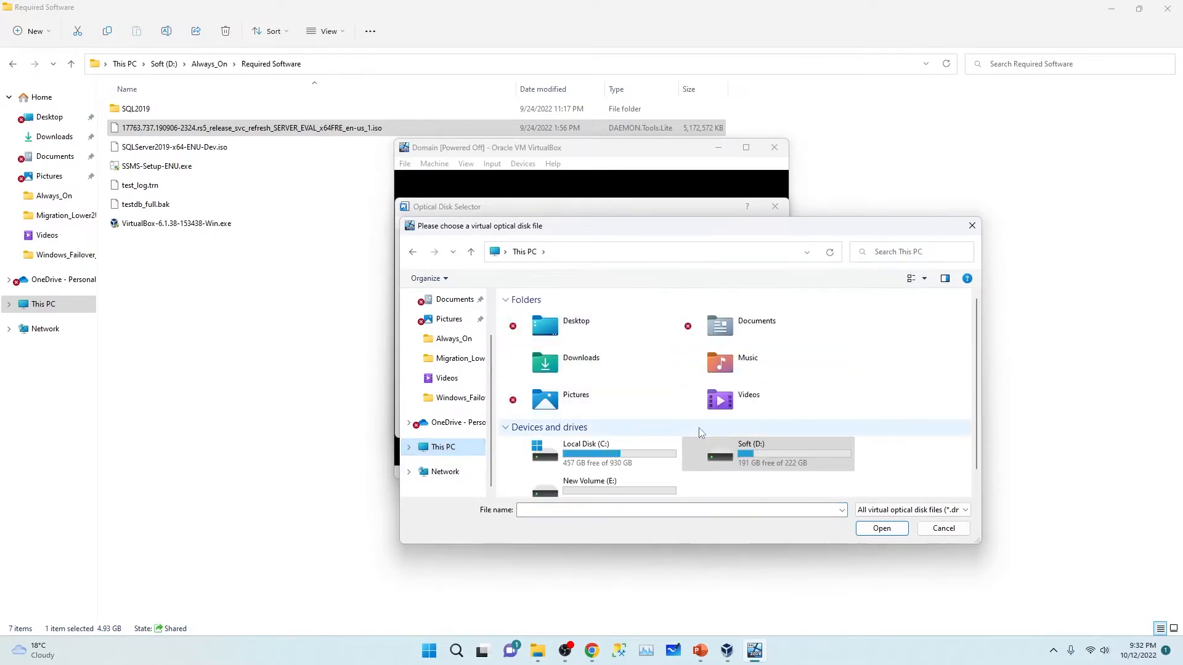
pyautogui.scroll(-1, 699, 428)
pyautogui.doubleClick(783, 439)
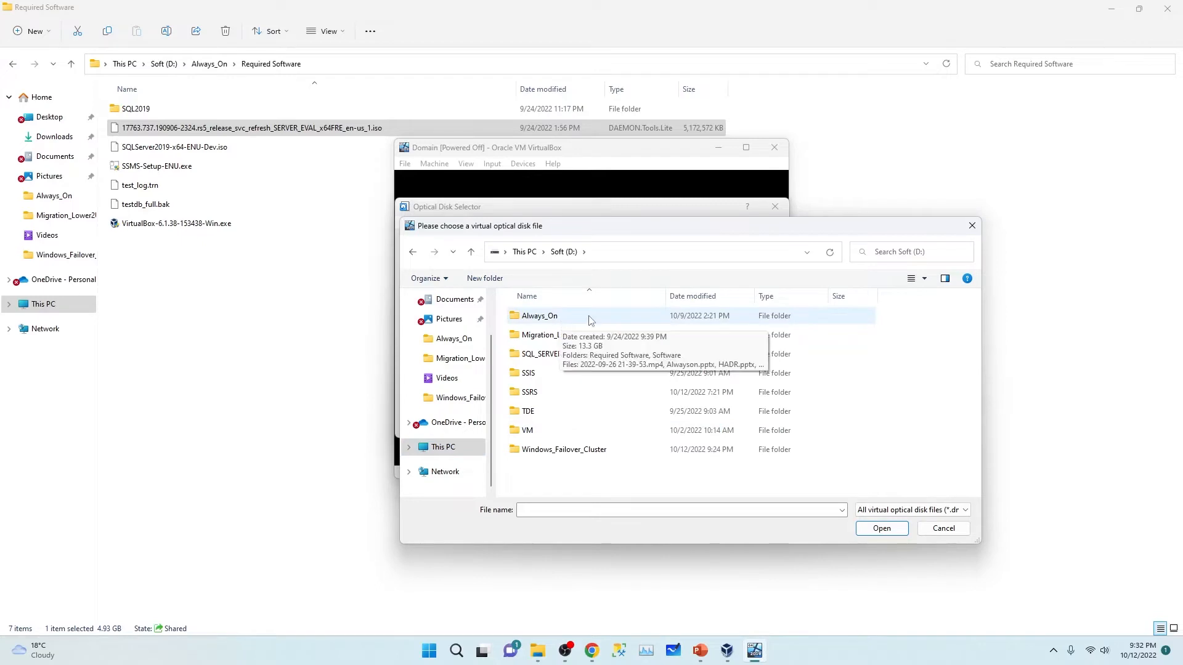
pyautogui.doubleClick(559, 316)
pyautogui.doubleClick(562, 318)
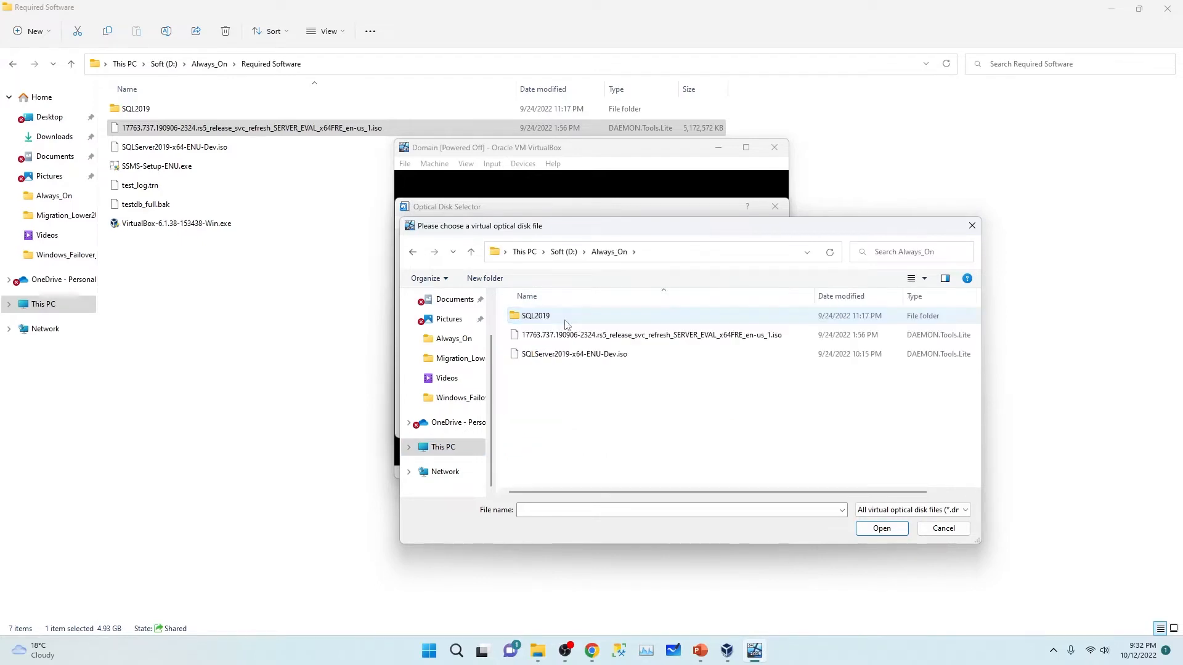
# Step: Add the SERVER_EVAL ISO as start-up disk and boot Domain from it
pyautogui.click(605, 339)
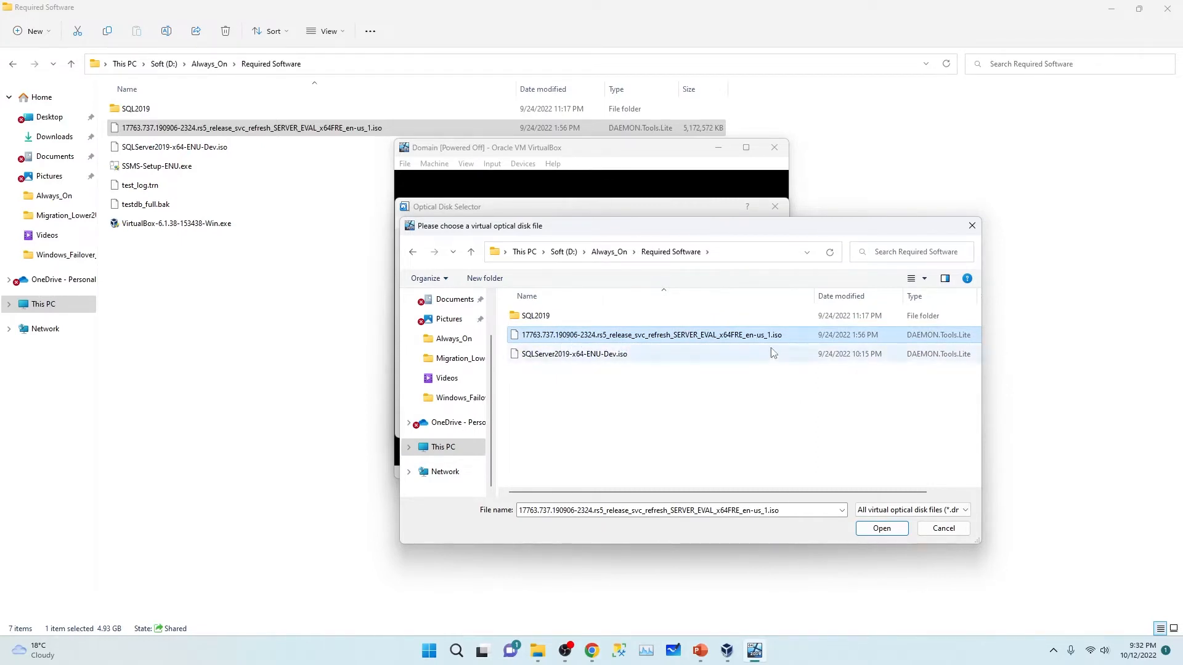
pyautogui.click(891, 531)
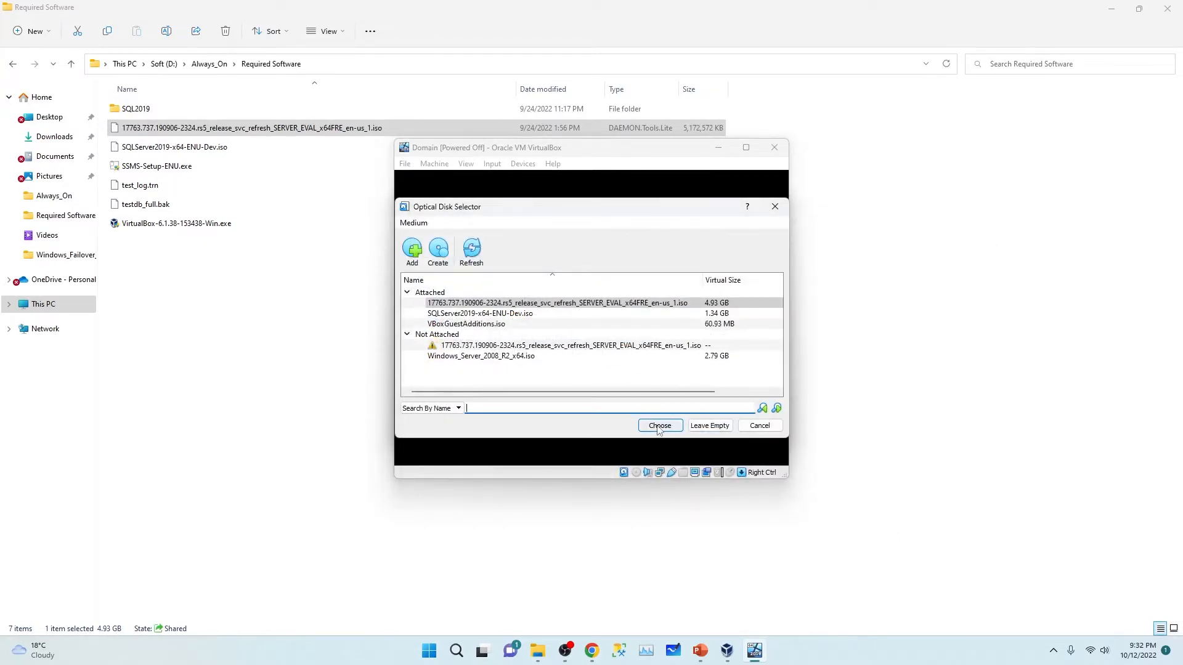
pyautogui.click(658, 427)
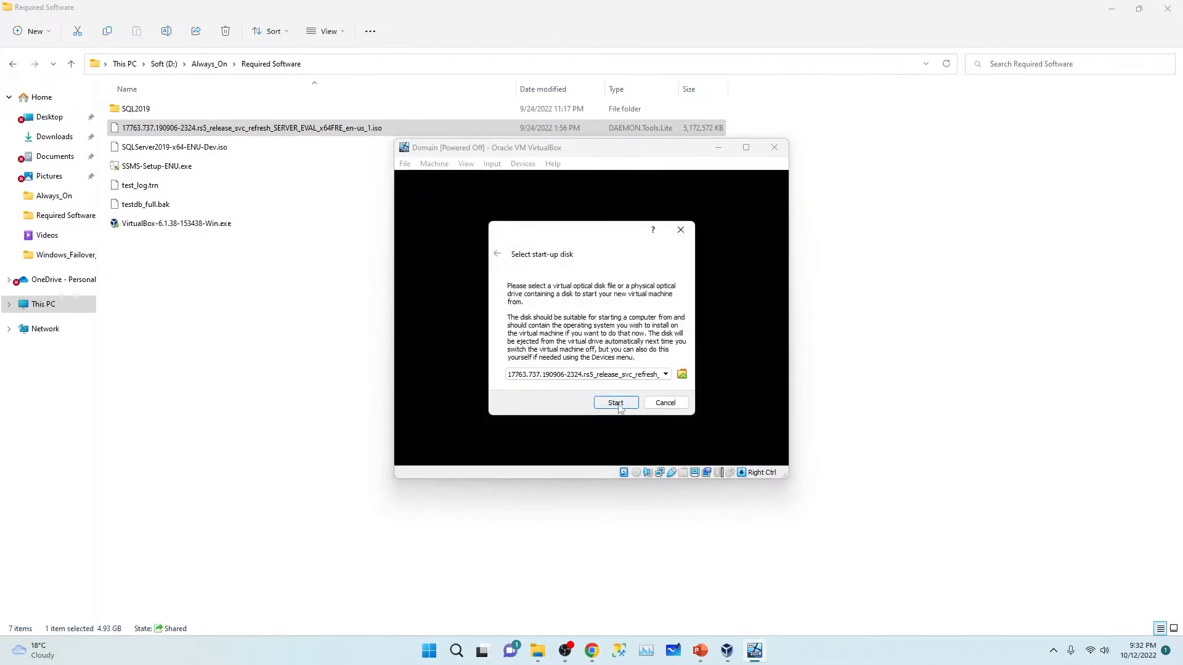
pyautogui.click(616, 404)
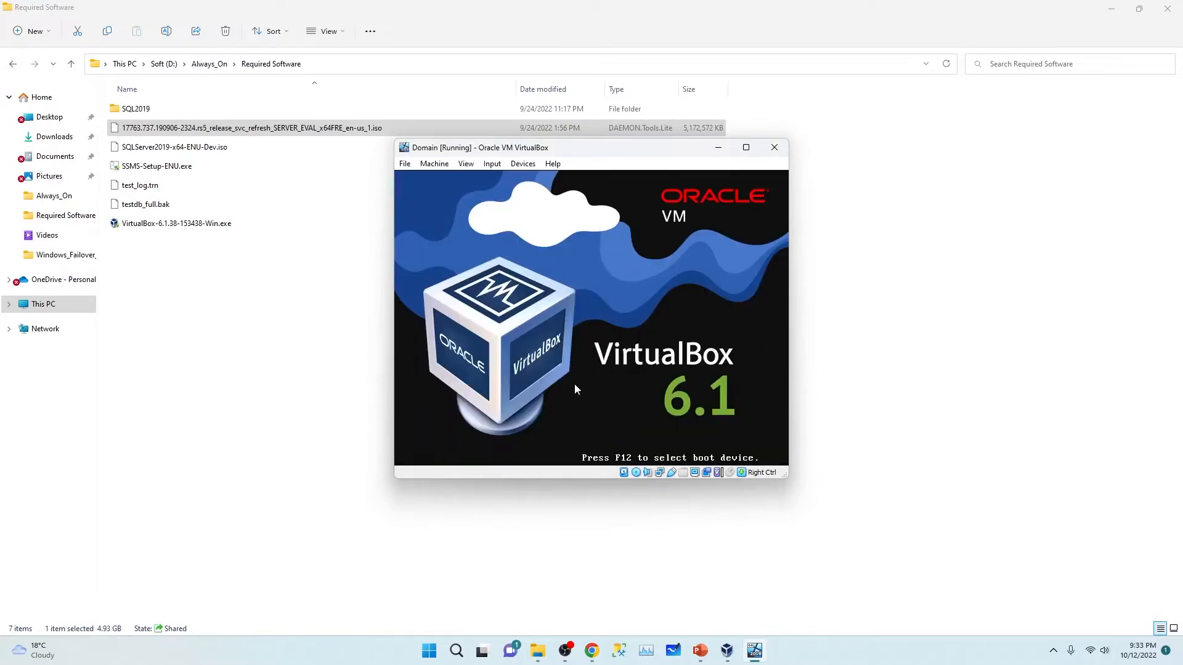
# Step: Start Node01 and boot it from the 17763.737 Windows Server evaluation ISO
pyautogui.click(1112, 7)
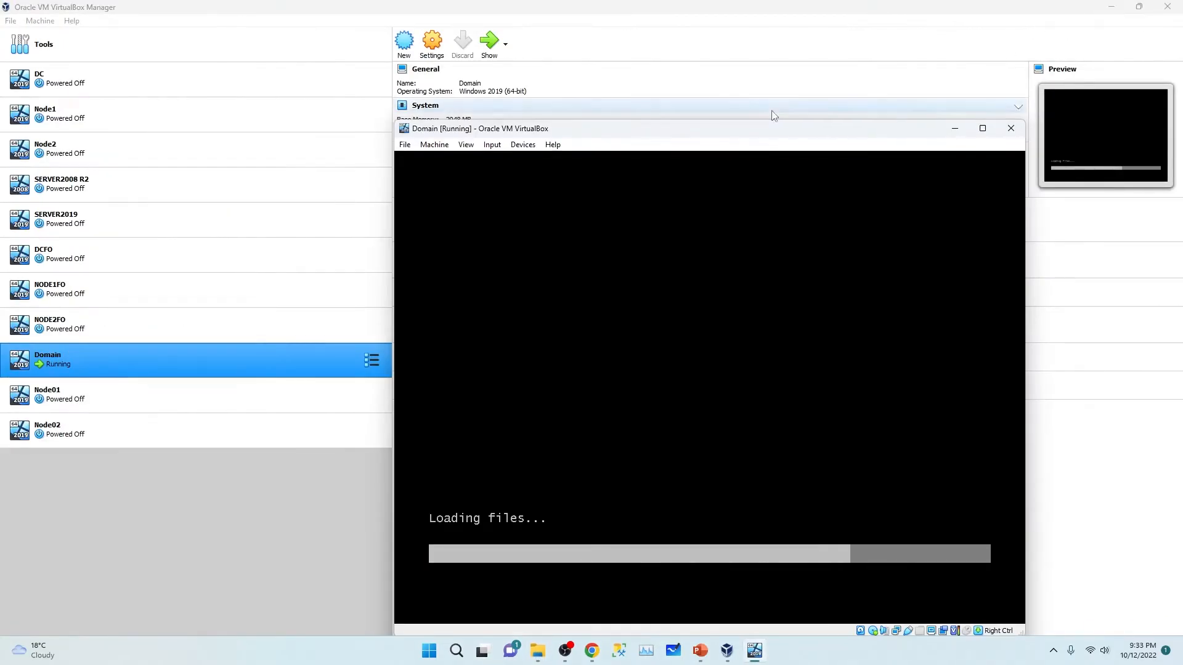
pyautogui.moveTo(763, 129); pyautogui.dragTo(723, 26)
pyautogui.click(81, 401)
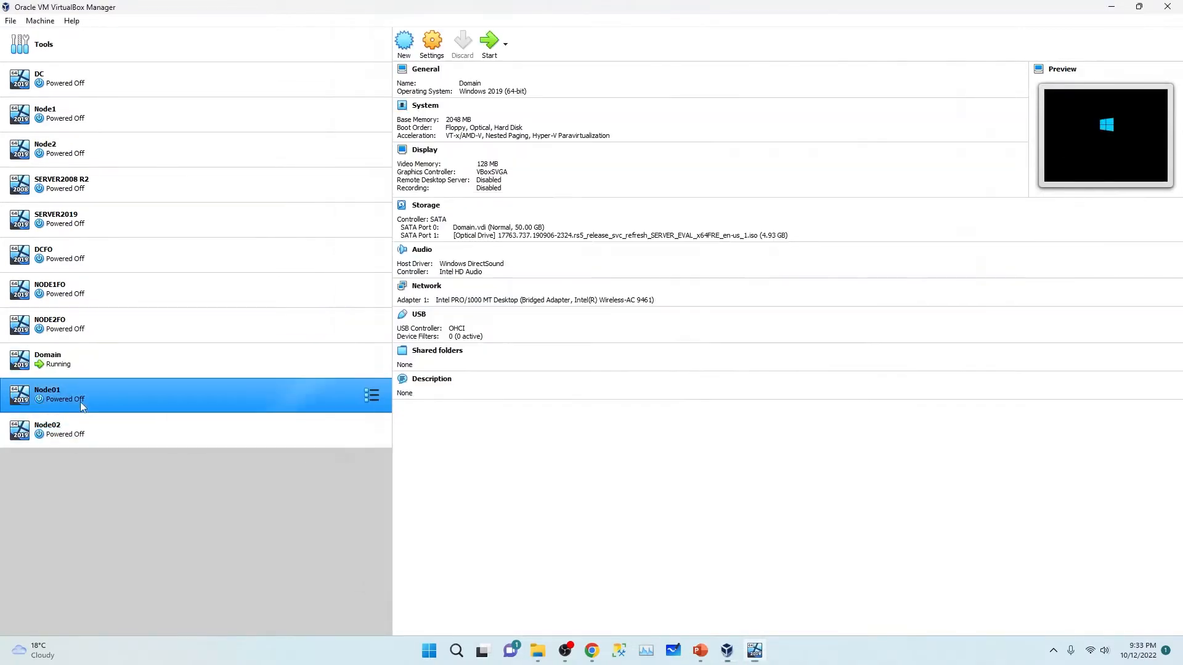
pyautogui.click(487, 48)
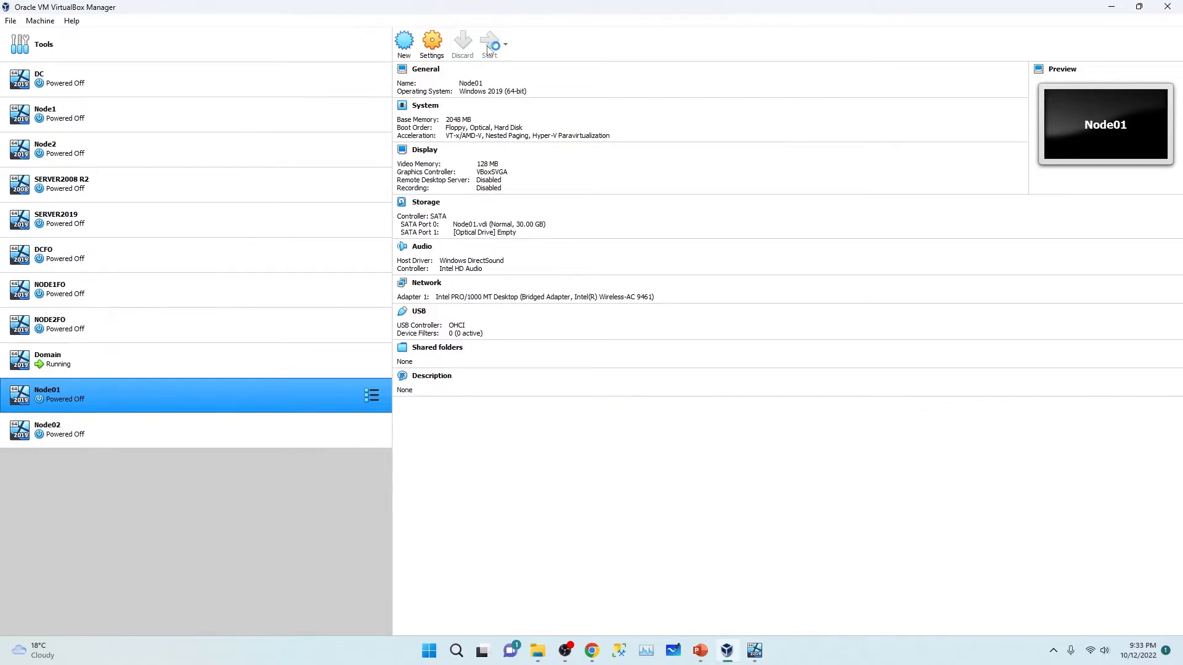
pyautogui.click(682, 375)
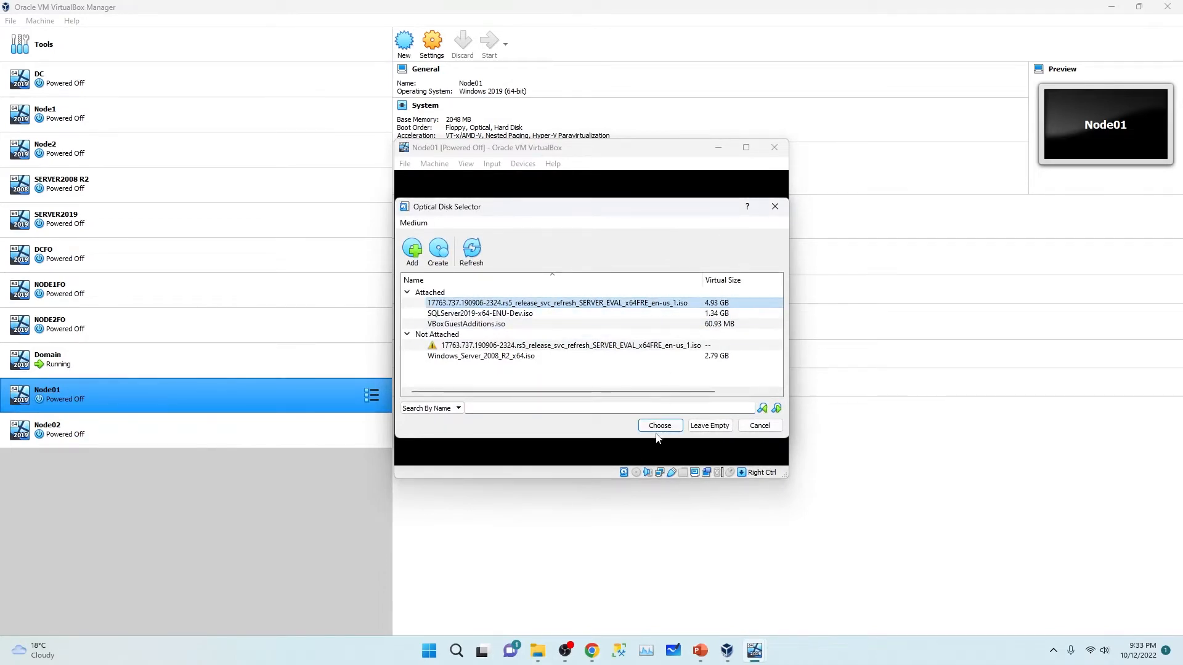
pyautogui.click(658, 426)
pyautogui.click(615, 406)
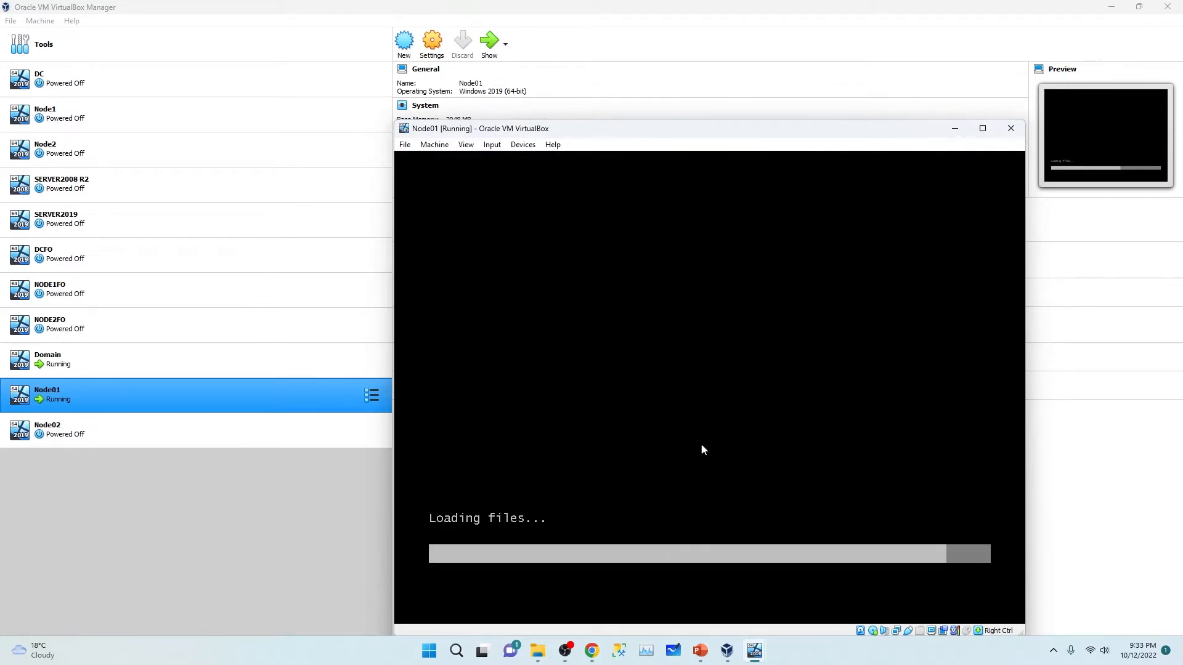
pyautogui.click(203, 549)
# Step: Boot Node02 from the 17763.737 Windows Server evaluation ISO, then minimize the Manager
pyautogui.click(93, 441)
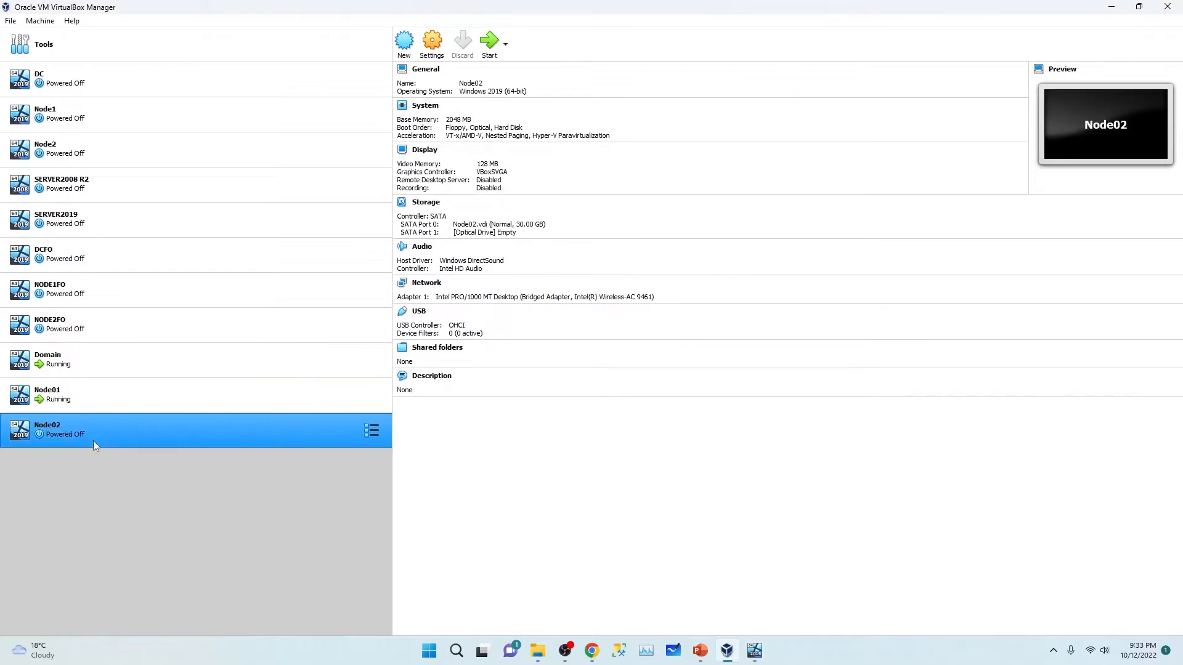
pyautogui.click(490, 43)
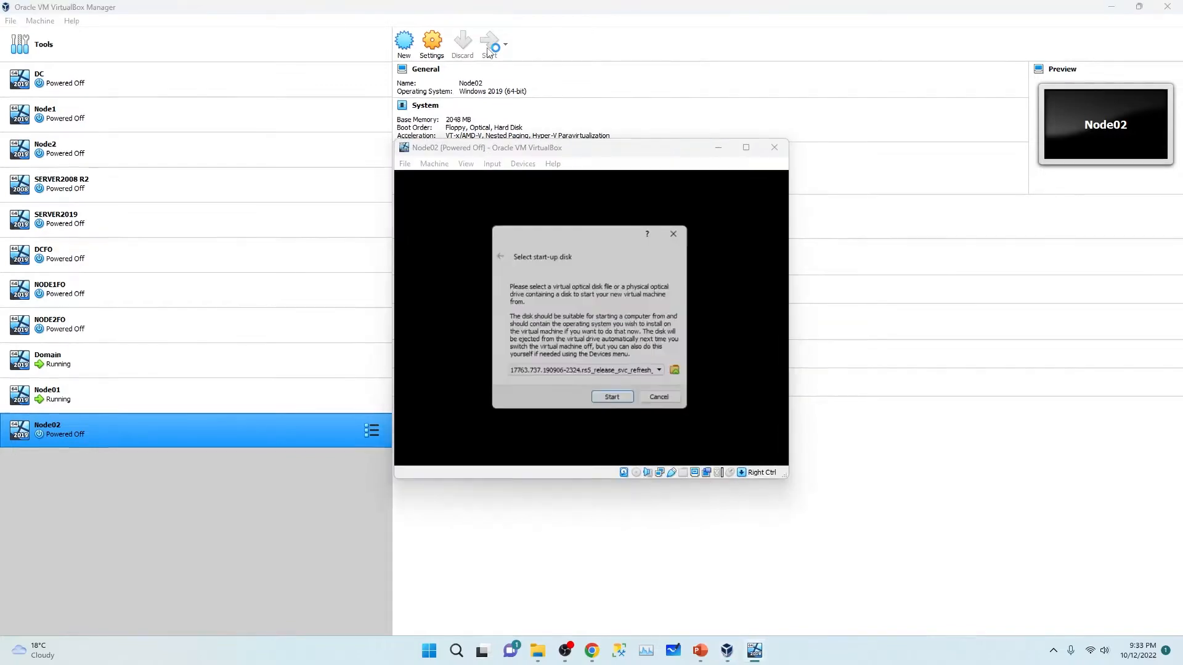
pyautogui.click(683, 375)
pyautogui.click(468, 305)
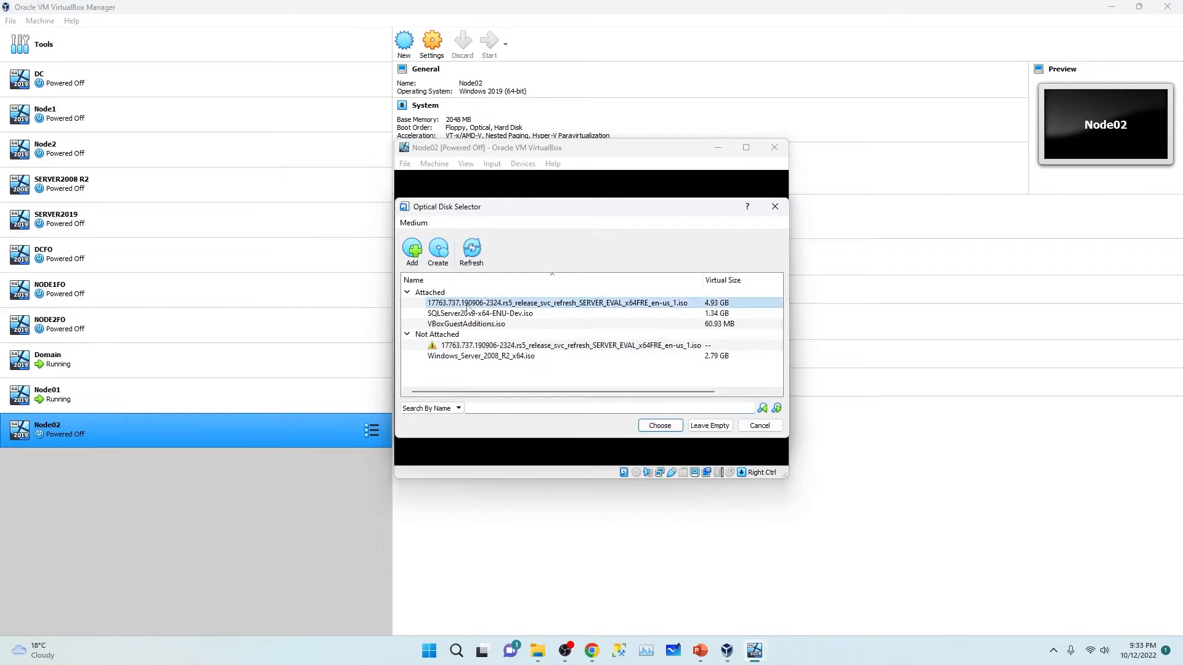
pyautogui.click(663, 427)
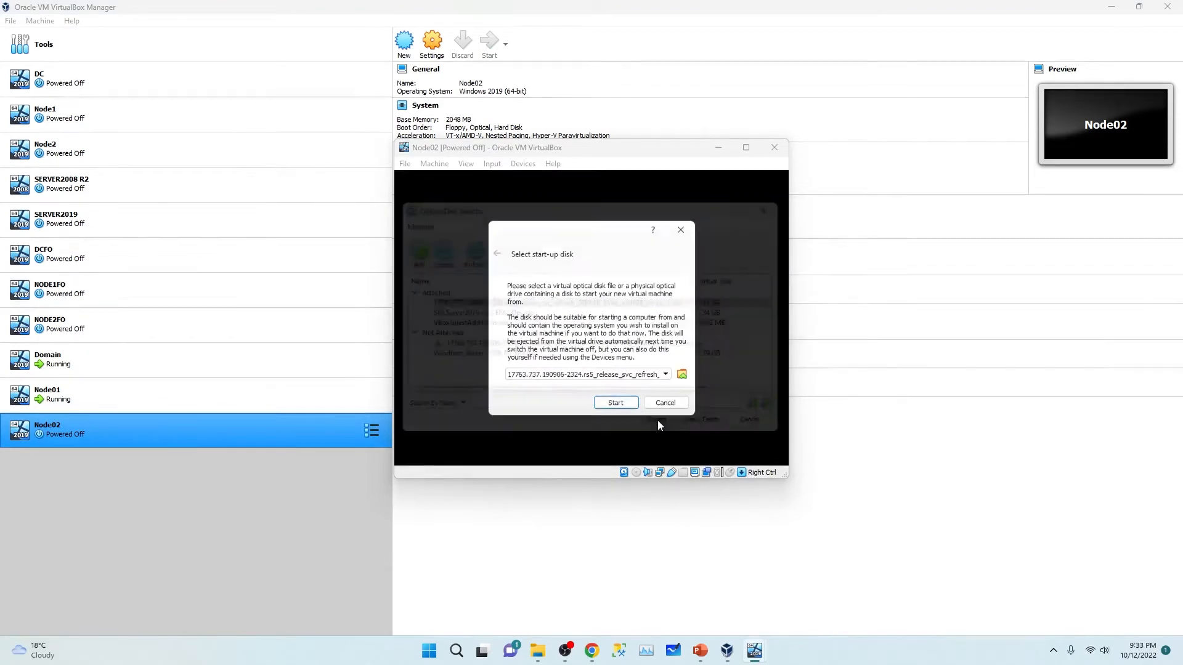
pyautogui.click(614, 400)
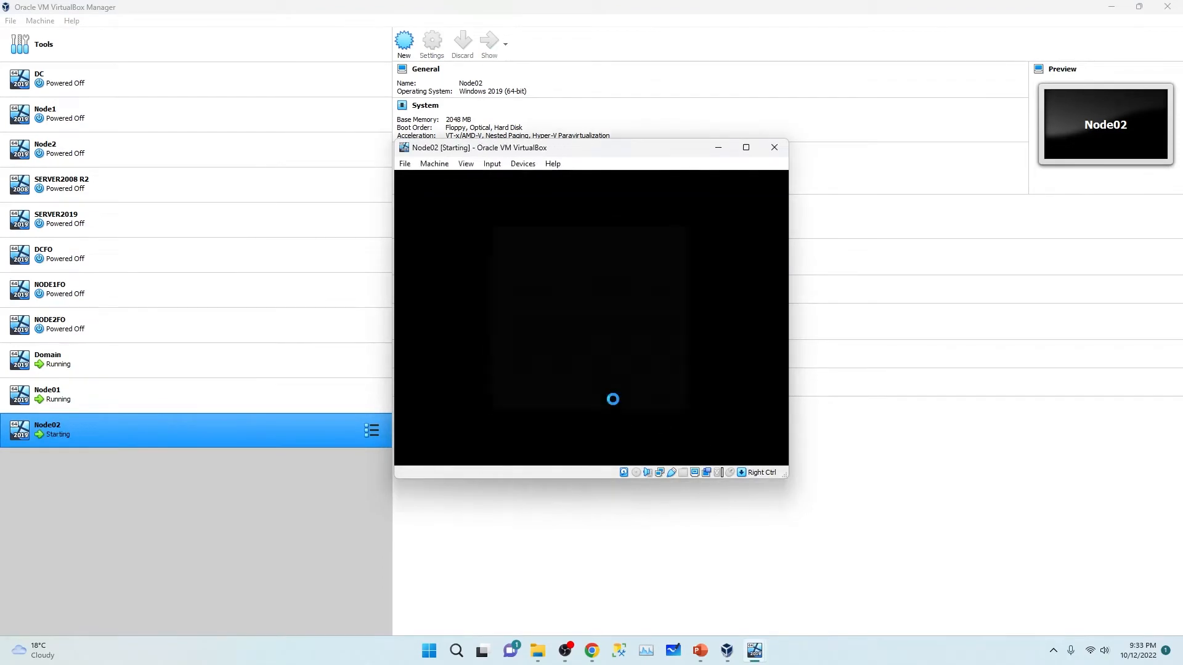
pyautogui.click(1111, 8)
# Step: Move the Node02 and Node01 windows aside and bring the Domain VM window to the front
pyautogui.moveTo(601, 153); pyautogui.dragTo(223, 233)
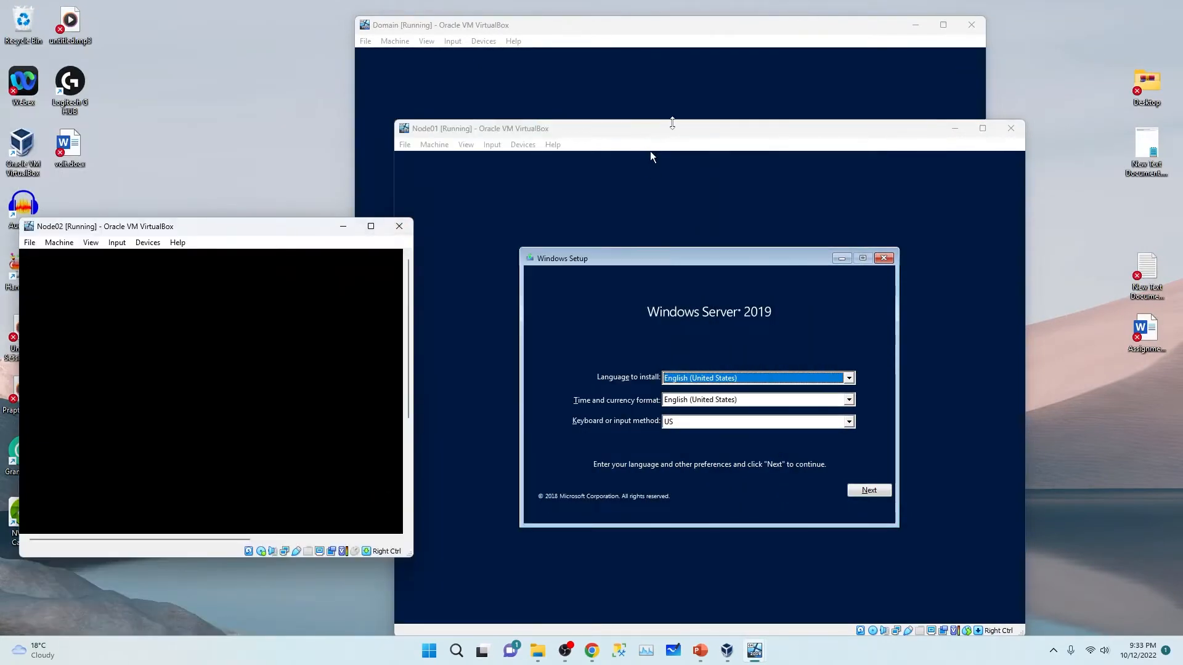
pyautogui.moveTo(682, 136); pyautogui.dragTo(944, 121)
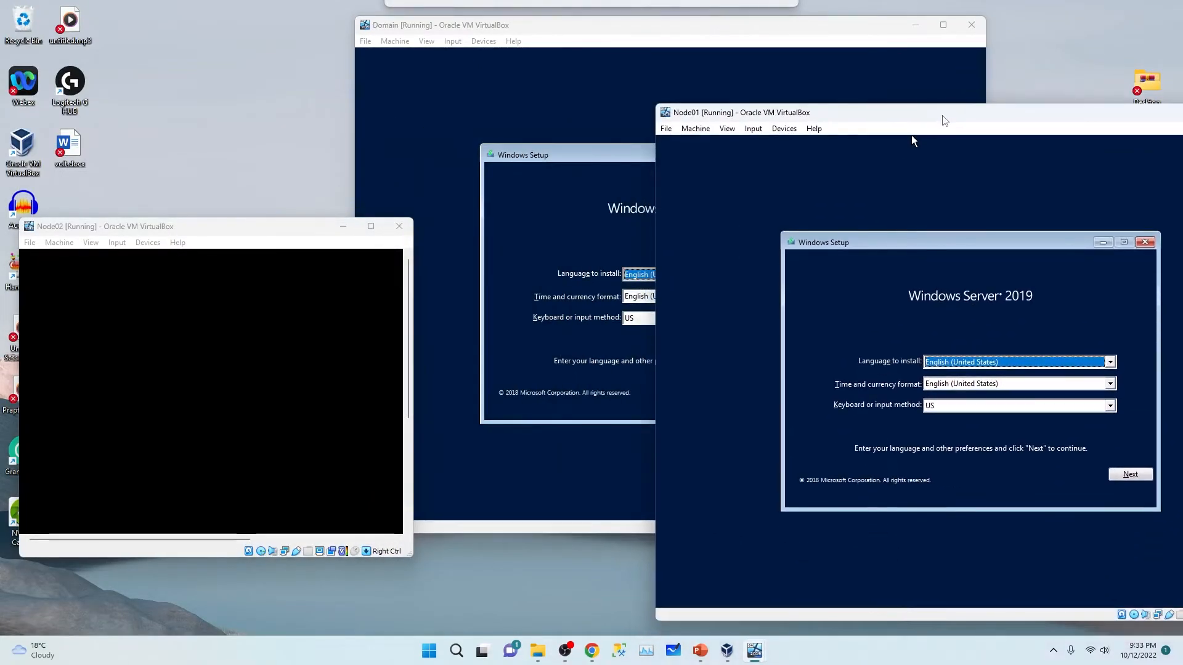
pyautogui.click(455, 41)
pyautogui.click(1053, 158)
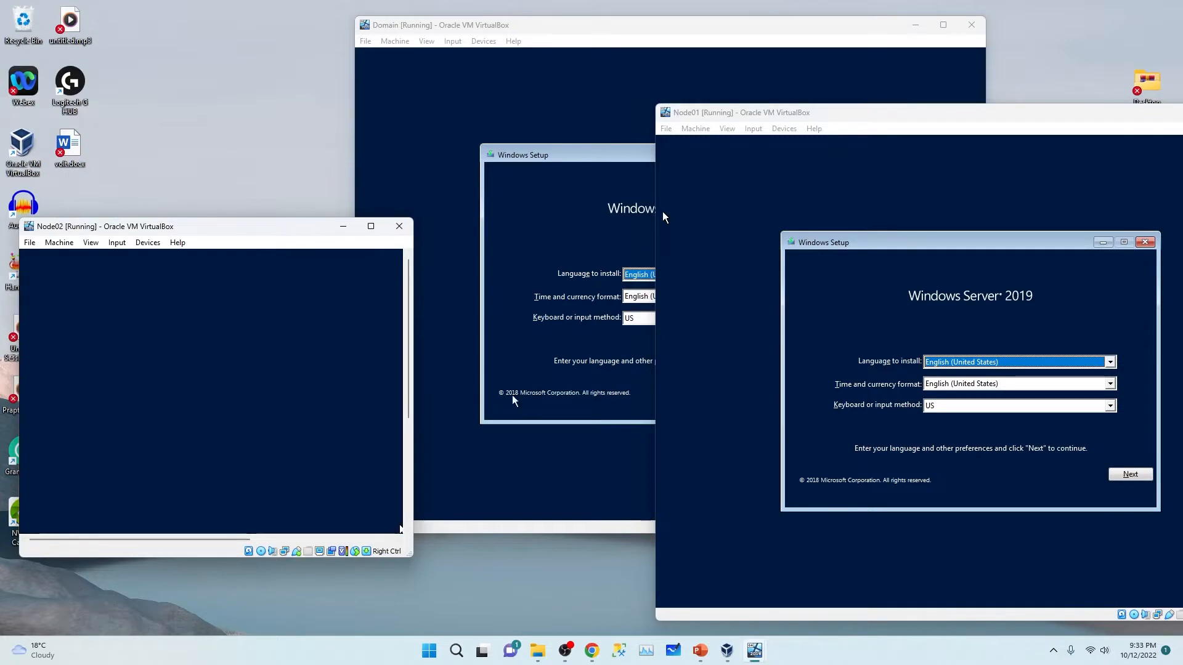
pyautogui.click(513, 101)
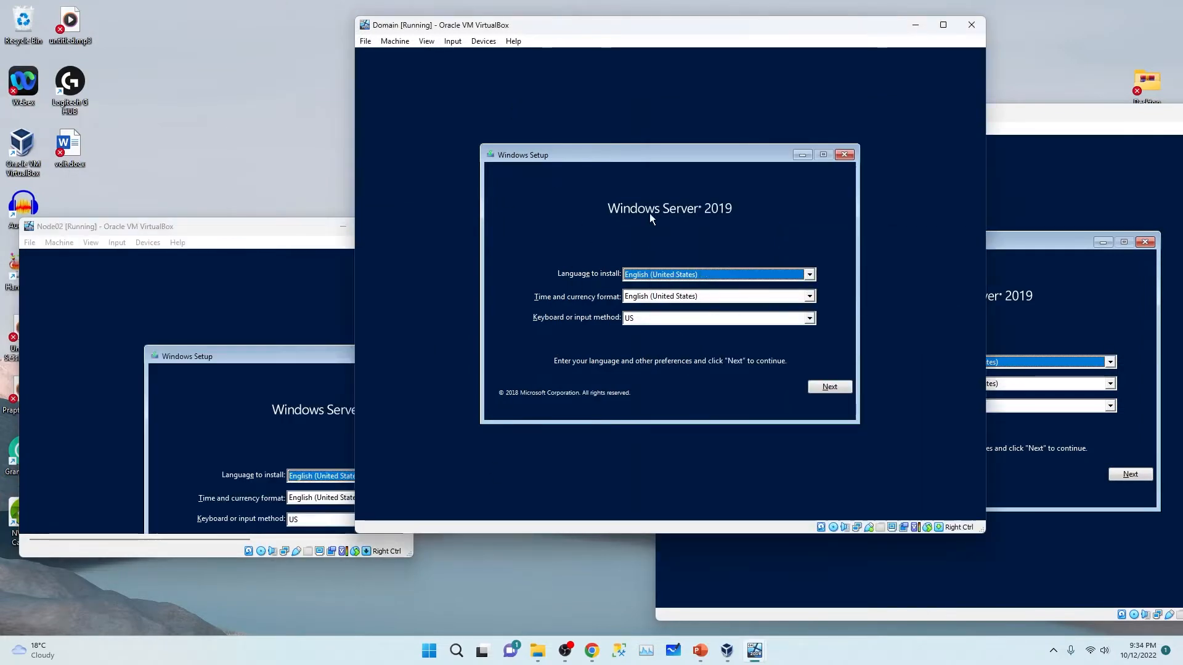
# Step: On Domain, keep the default language settings, start Install now, and maximize the window
pyautogui.click(829, 387)
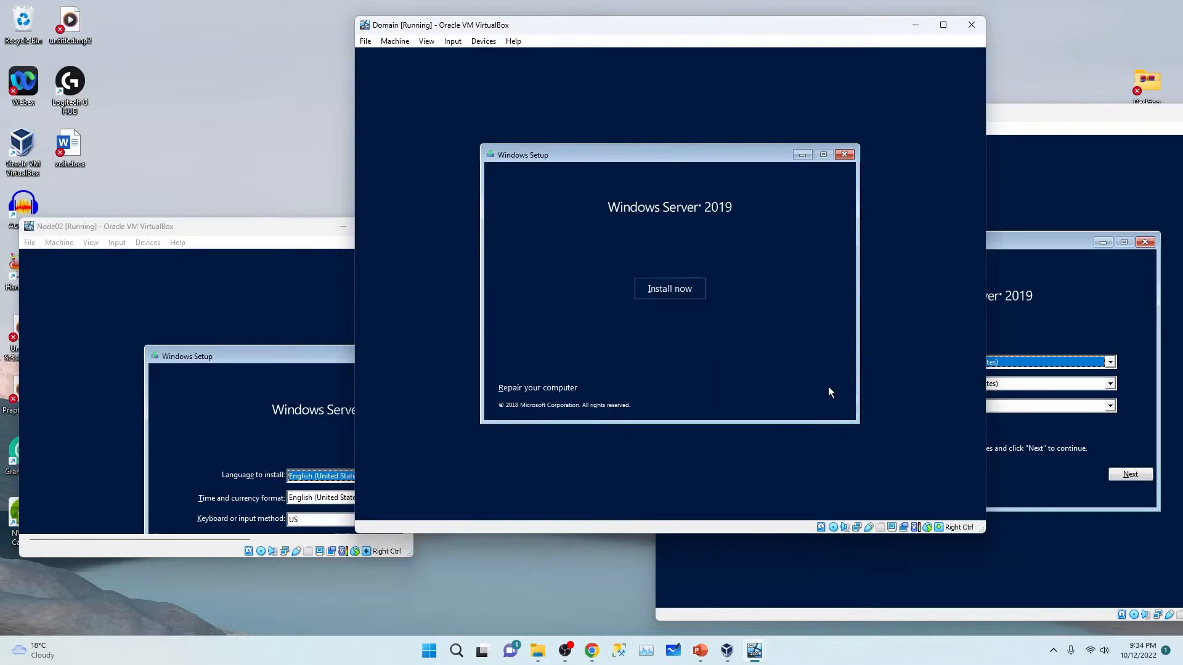
pyautogui.click(671, 297)
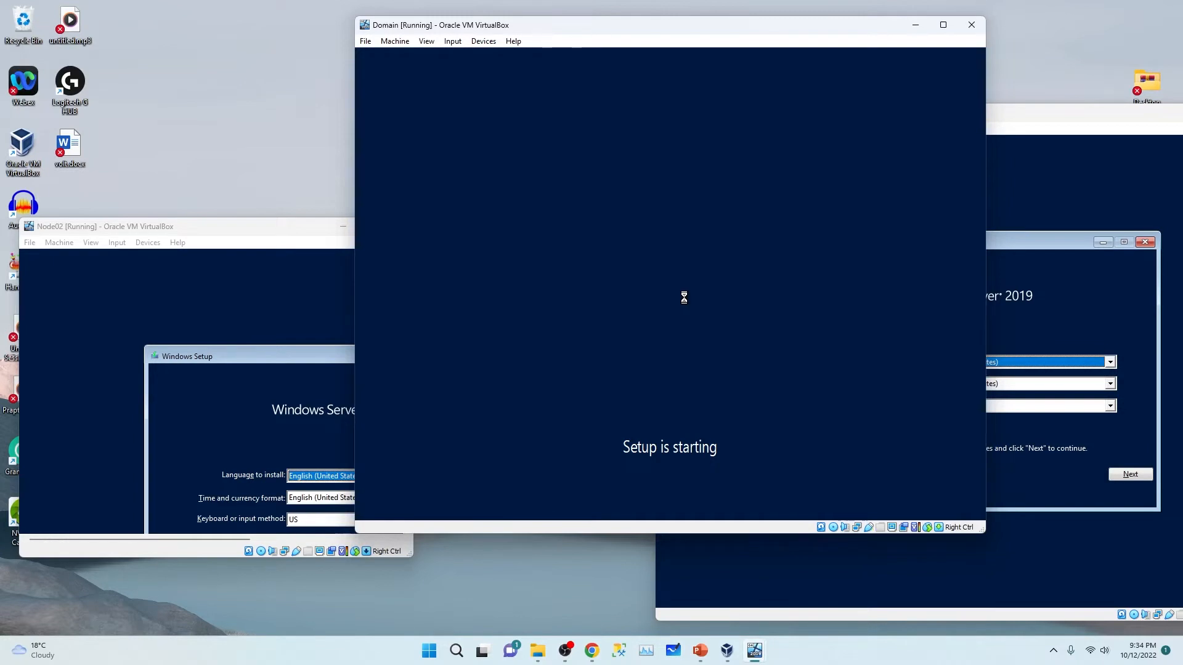
pyautogui.click(943, 25)
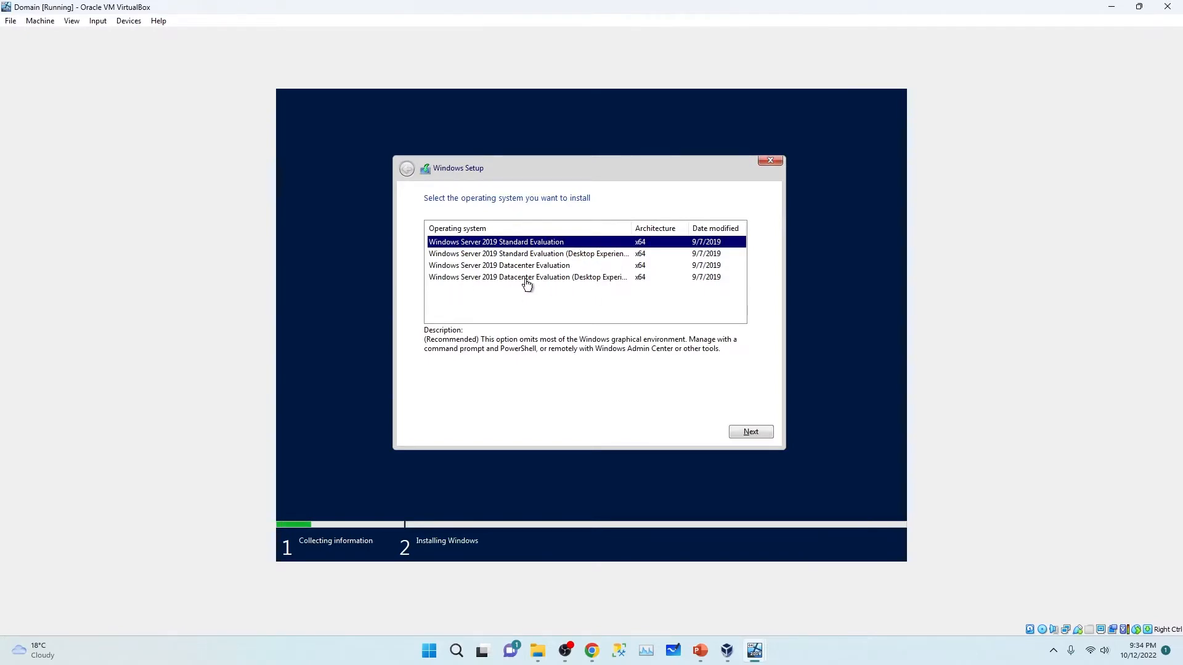
# Step: Choose Windows Server 2019 Datacenter Evaluation (Desktop Experience) and accept the license terms
pyautogui.click(505, 279)
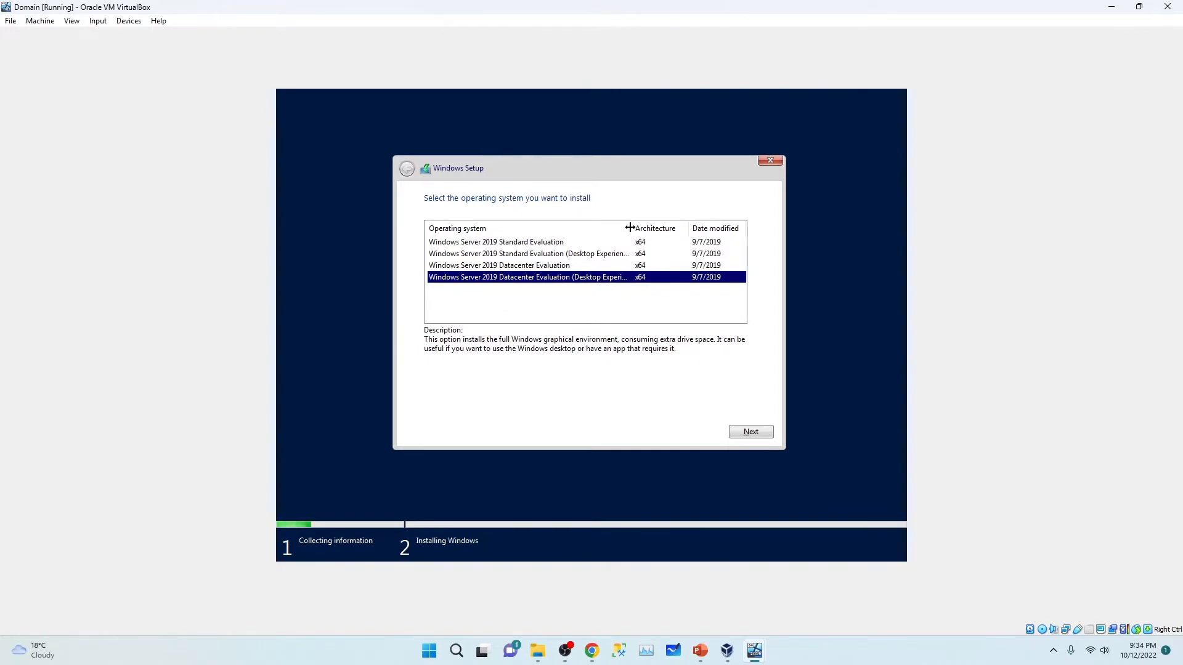
pyautogui.moveTo(630, 228); pyautogui.dragTo(655, 229)
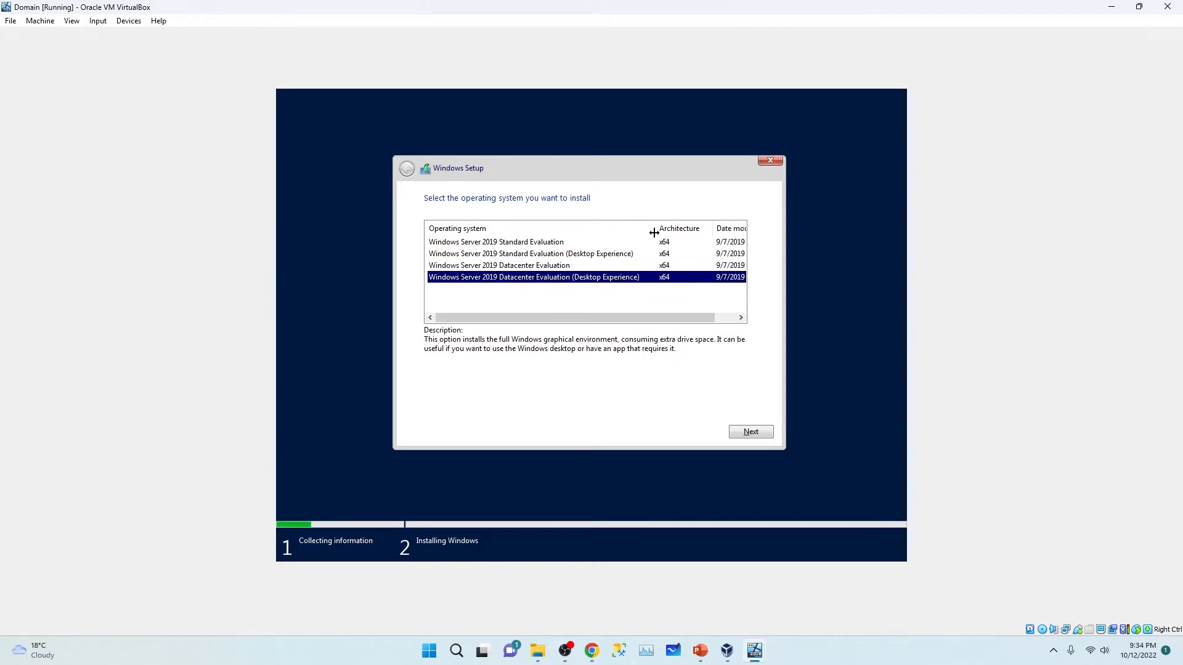
pyautogui.click(749, 432)
pyautogui.click(428, 404)
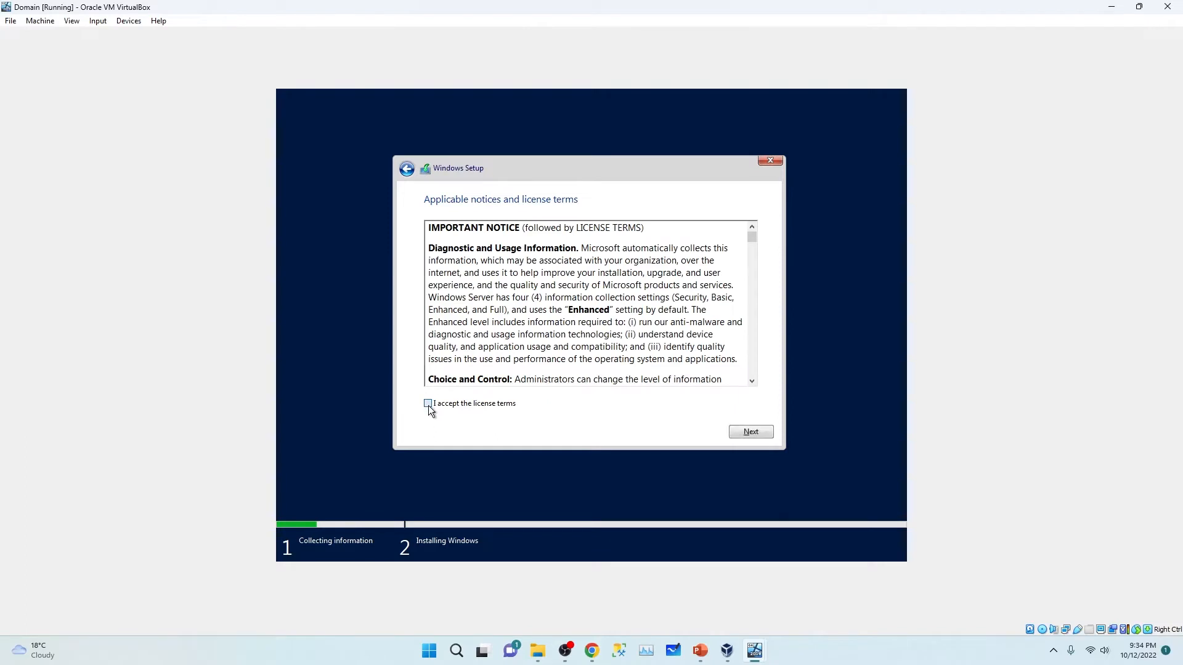
pyautogui.click(750, 432)
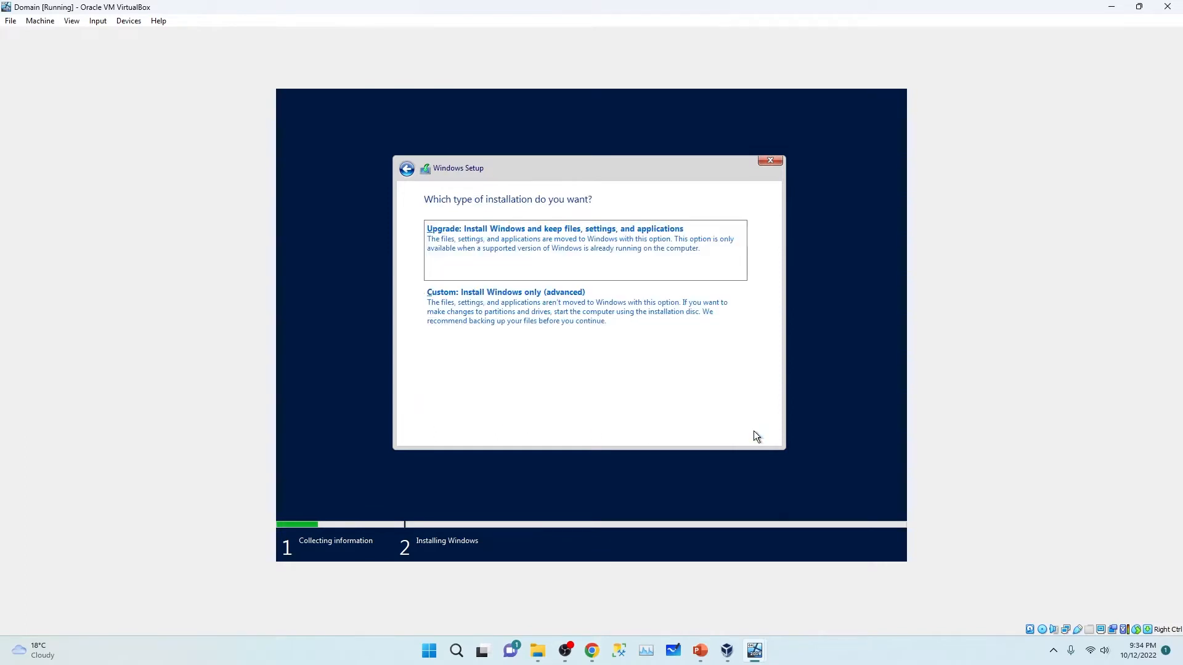
# Step: Run a custom install onto Drive 0 unallocated space, then restore the Domain window
pyautogui.click(525, 316)
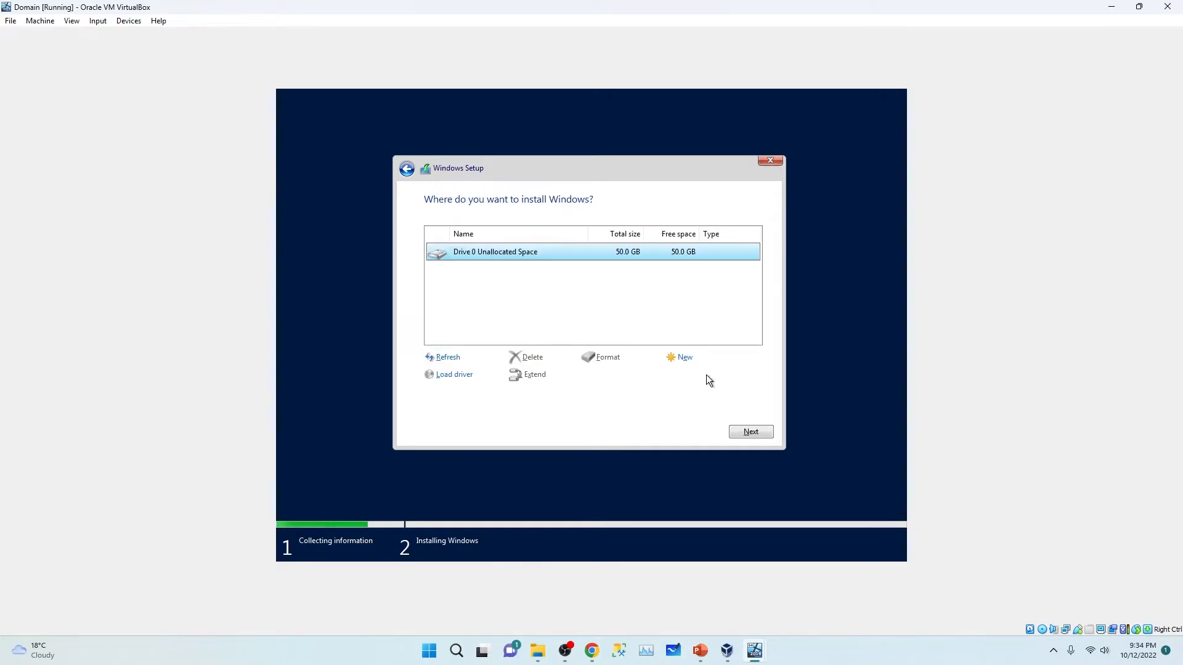
pyautogui.click(751, 433)
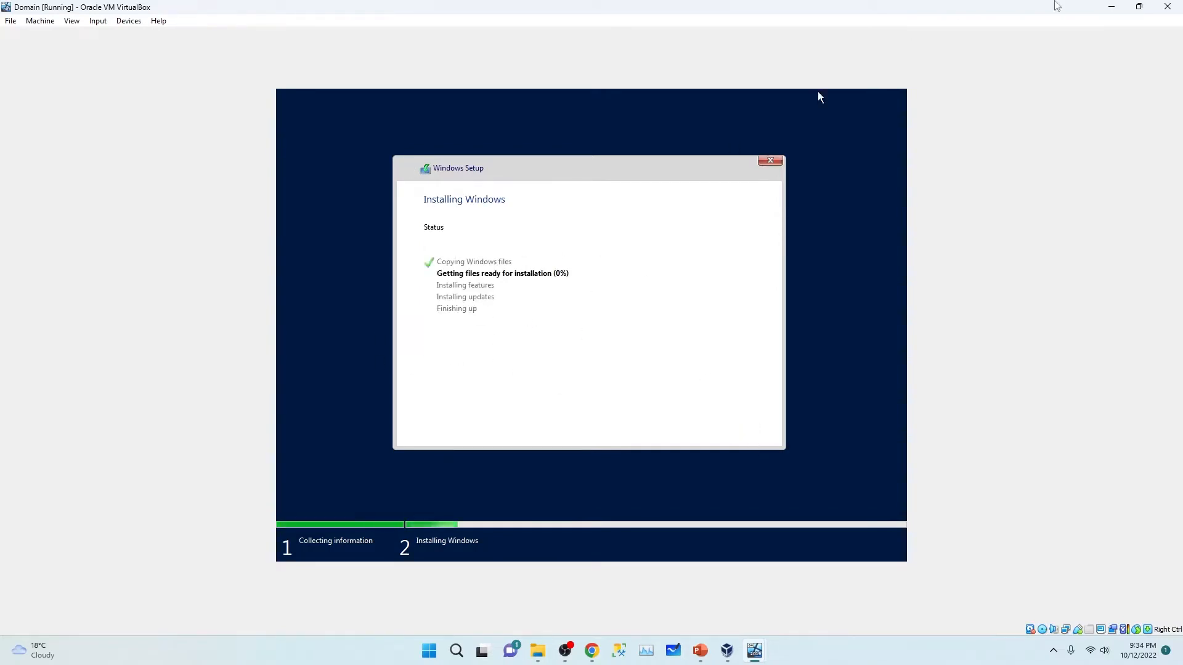
pyautogui.moveTo(1000, 5); pyautogui.dragTo(534, 52)
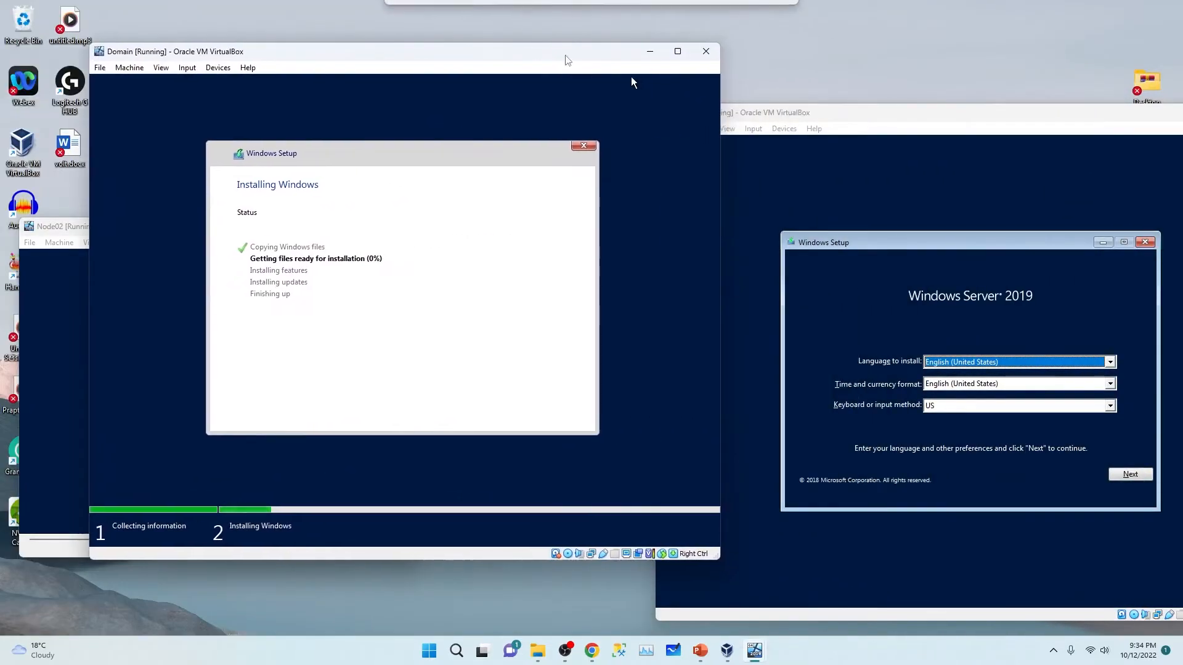
# Step: Maximize Node01, start setup with the default language, and pick Datacenter Evaluation (Desktop Experience)
pyautogui.click(813, 120)
pyautogui.moveTo(830, 119); pyautogui.dragTo(586, 64)
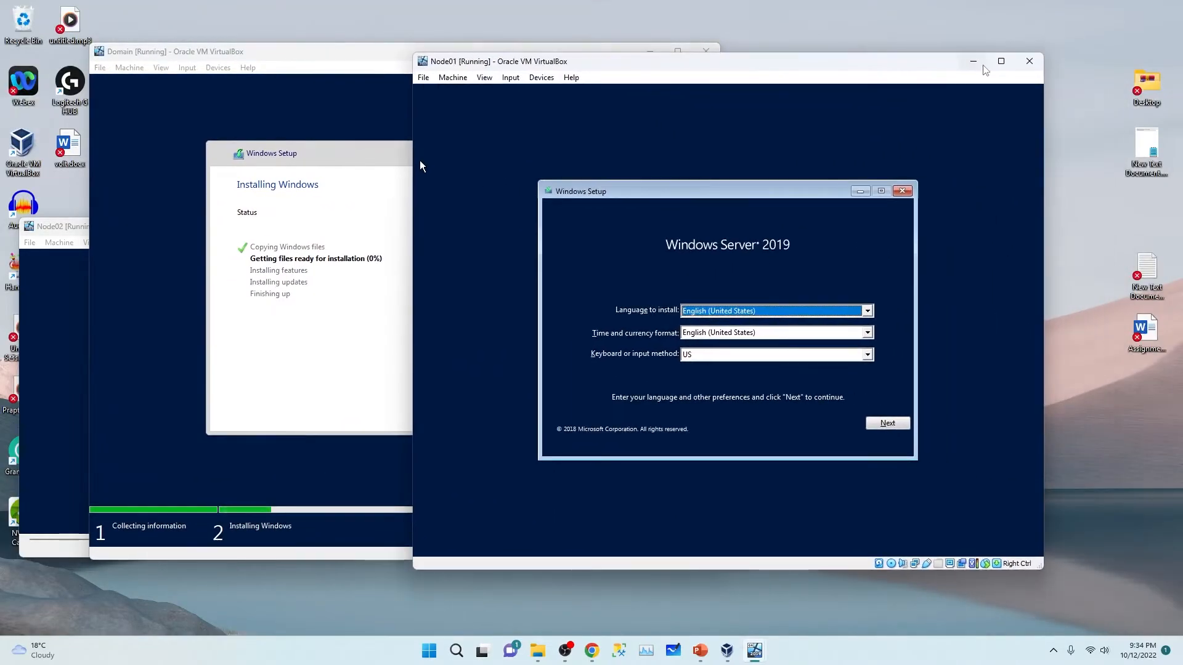
pyautogui.click(1001, 63)
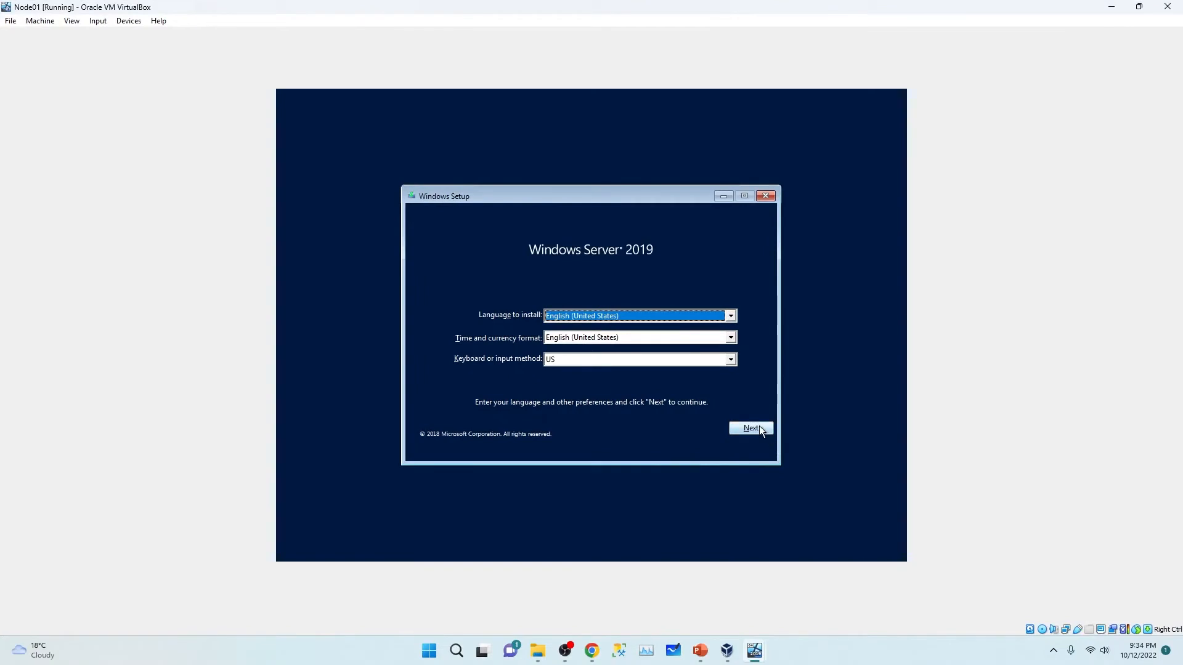
pyautogui.click(759, 428)
pyautogui.click(571, 329)
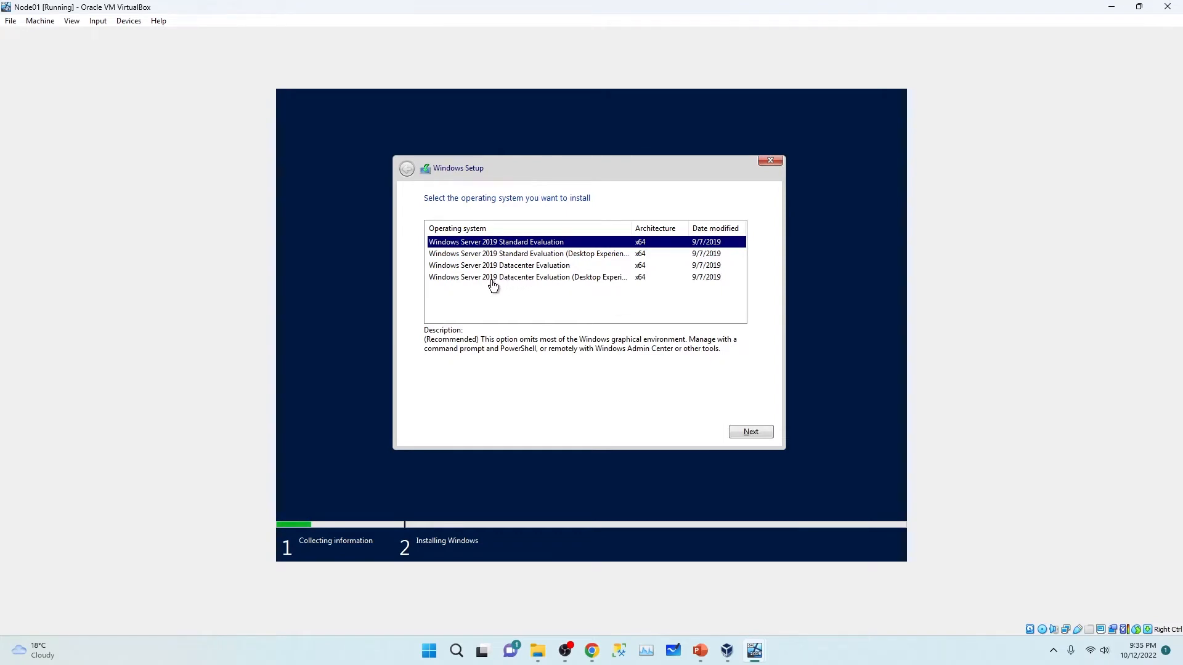
pyautogui.click(526, 281)
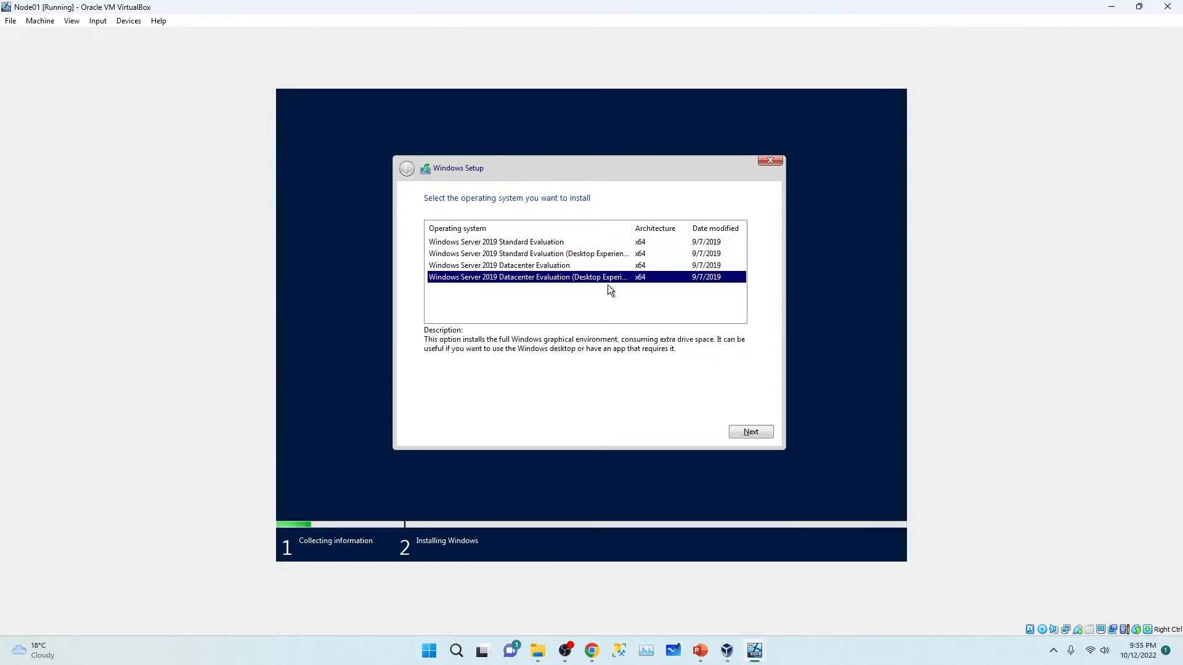
pyautogui.click(736, 430)
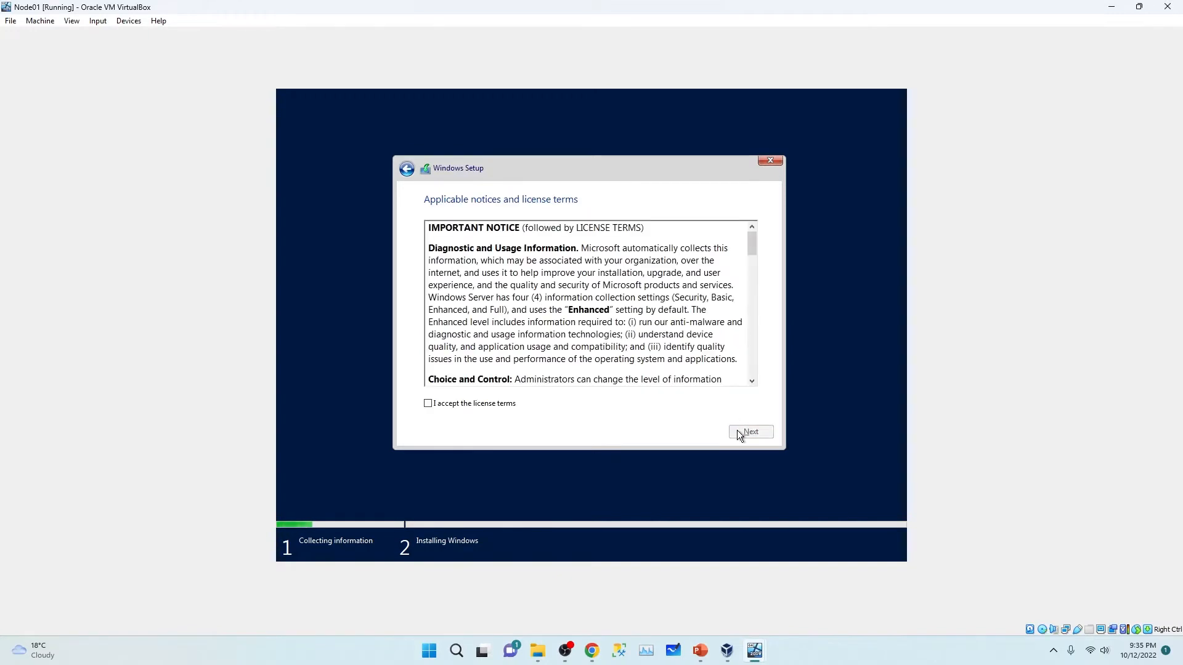
# Step: Accept the license and custom-install onto Node01's unallocated 30 GB Drive 0, then move windows aside
pyautogui.click(456, 407)
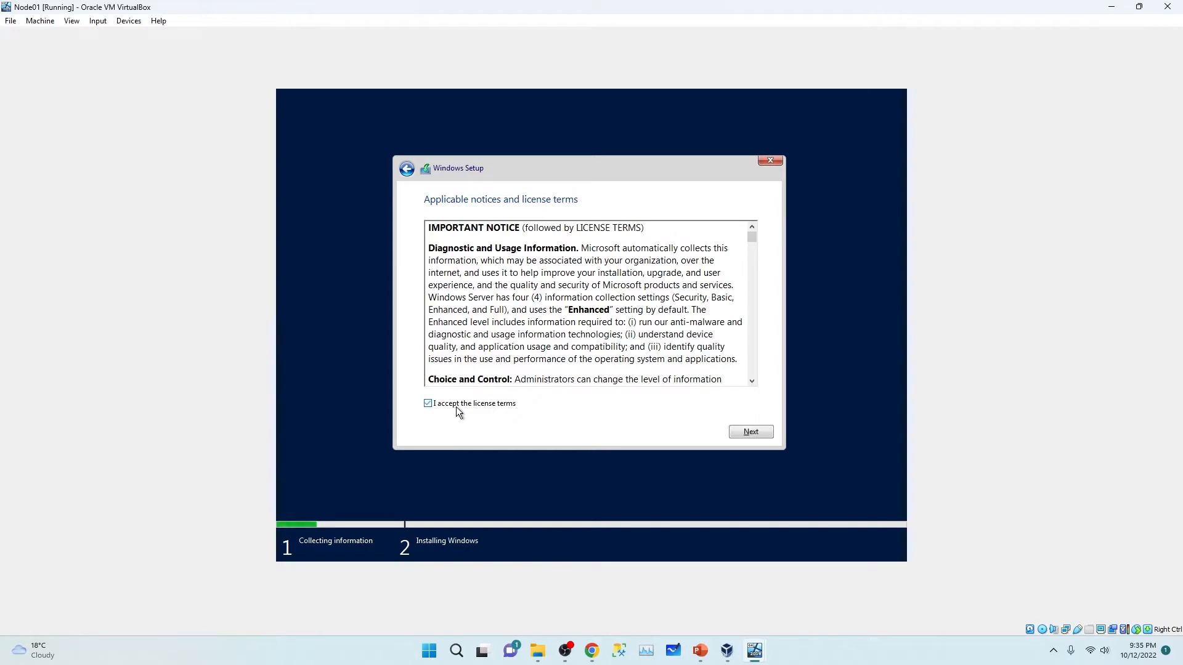
pyautogui.click(743, 434)
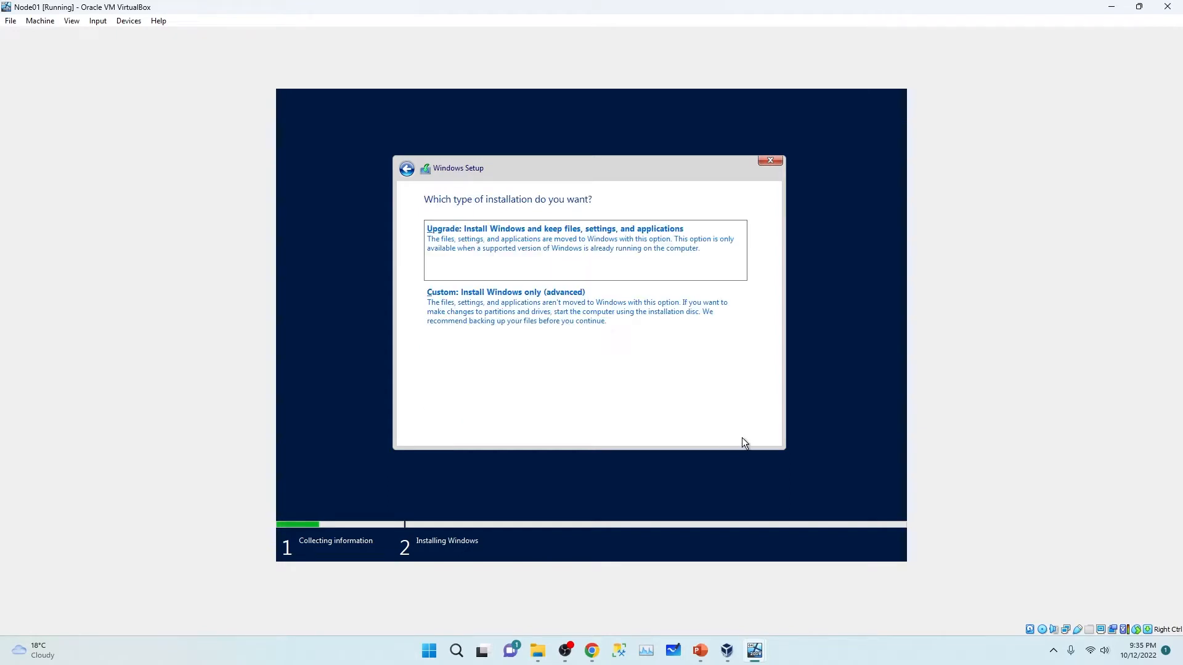
pyautogui.click(497, 313)
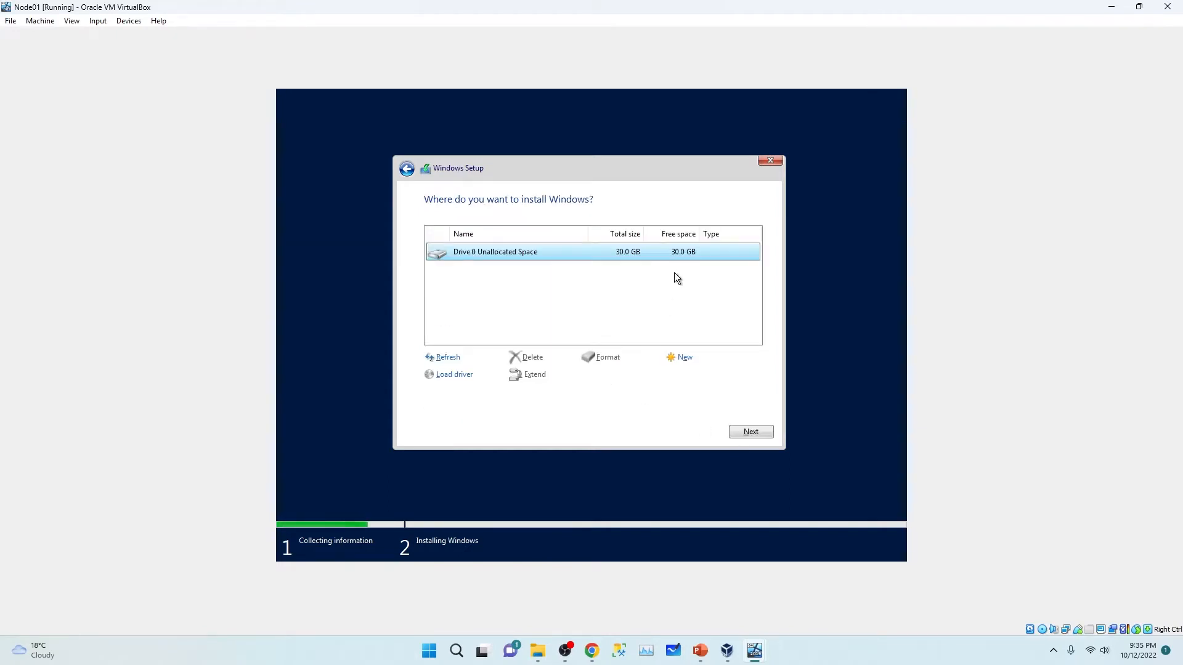
pyautogui.click(753, 433)
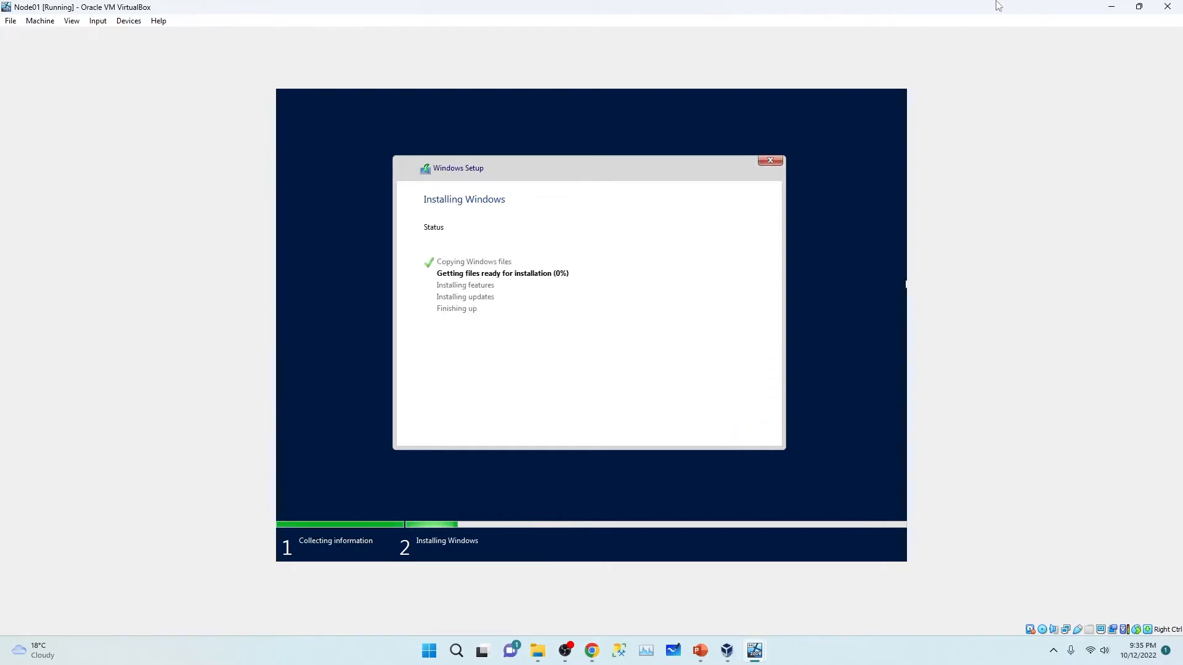
pyautogui.moveTo(998, 6); pyautogui.dragTo(1029, 126)
pyautogui.moveTo(256, 68); pyautogui.dragTo(611, 34)
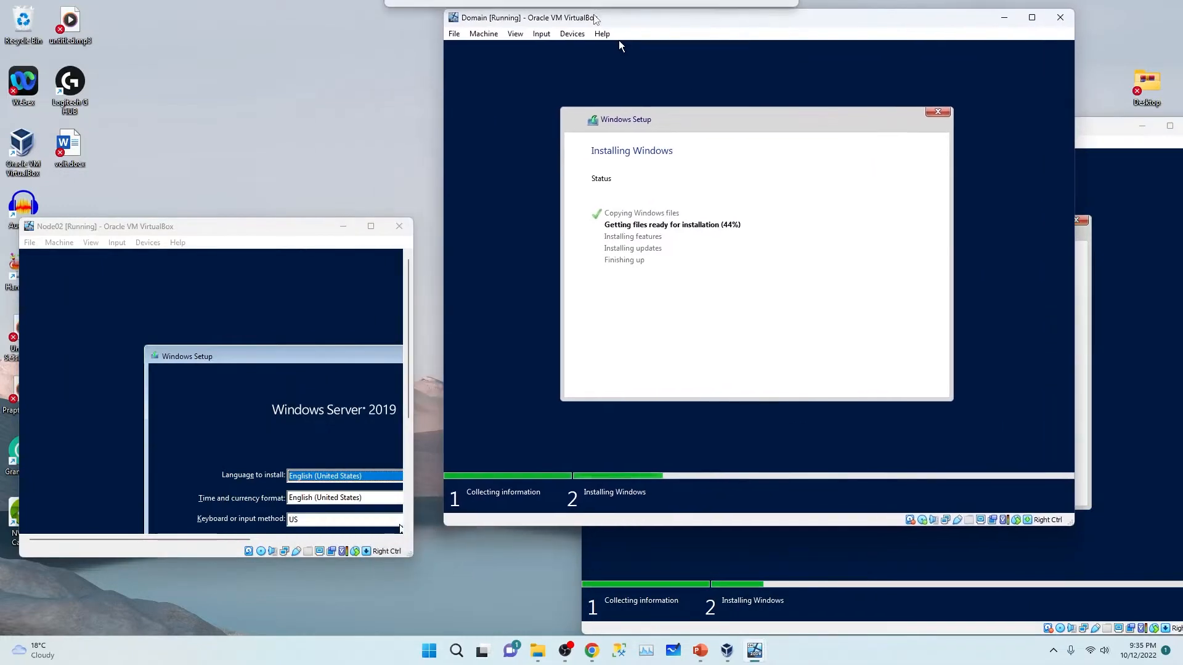
# Step: Maximize Node02, keep the default language, and choose Datacenter Evaluation (Desktop Experience) after Install now
pyautogui.click(370, 226)
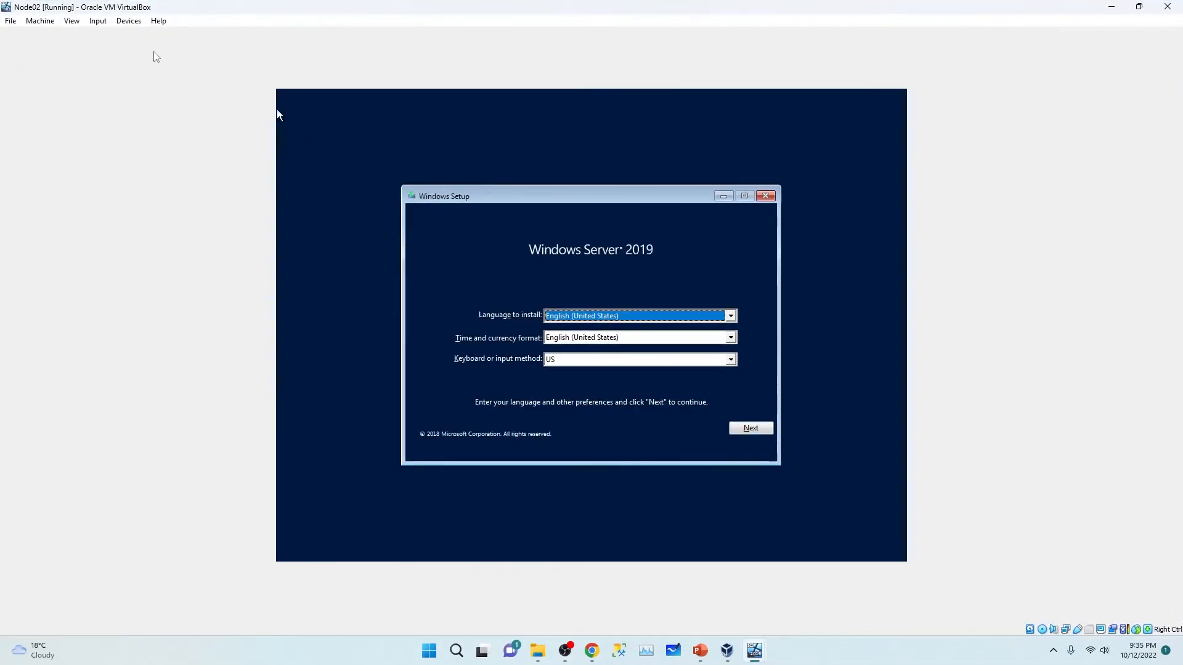
pyautogui.click(759, 426)
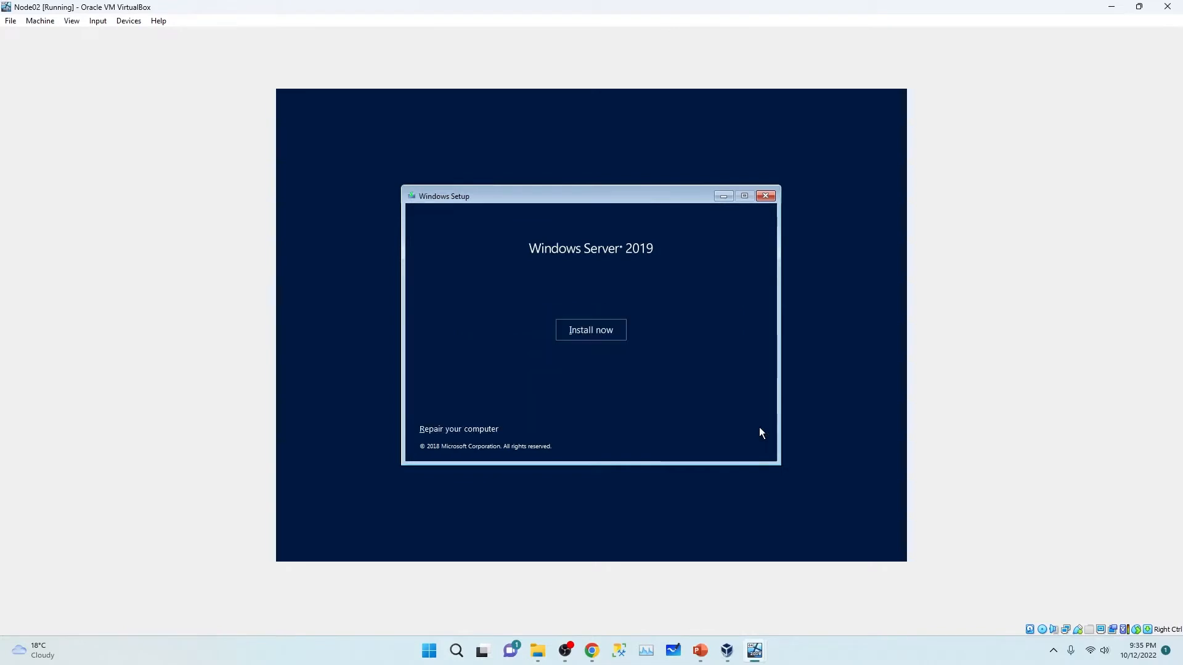
pyautogui.click(609, 335)
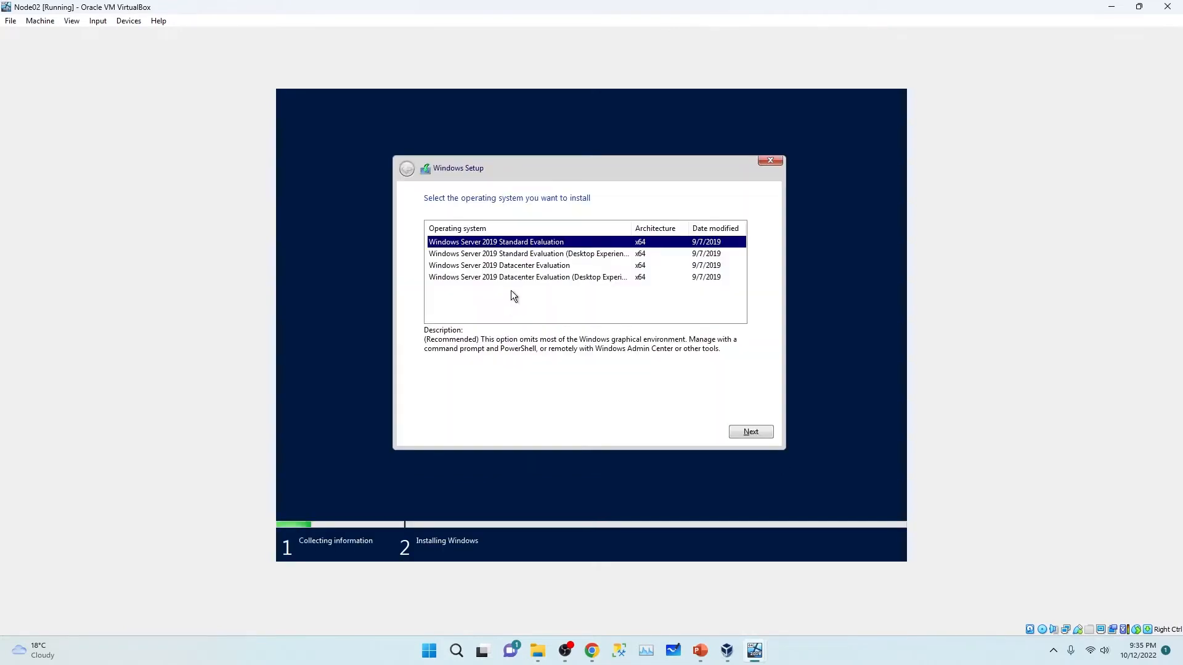
pyautogui.click(522, 281)
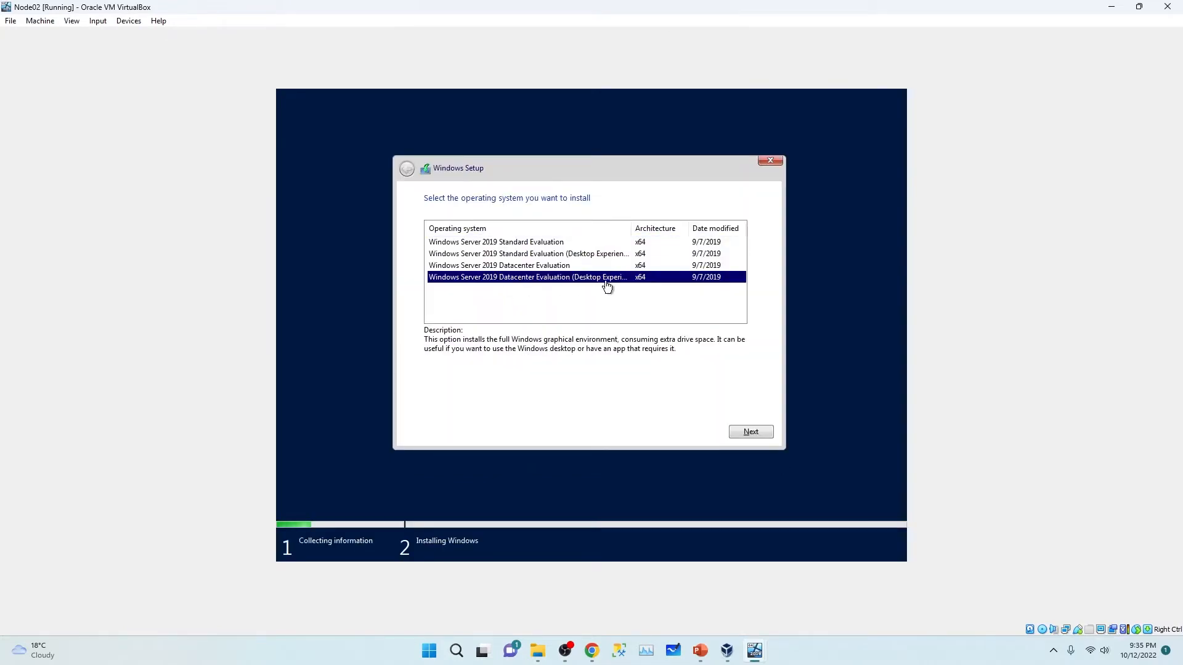
pyautogui.click(757, 428)
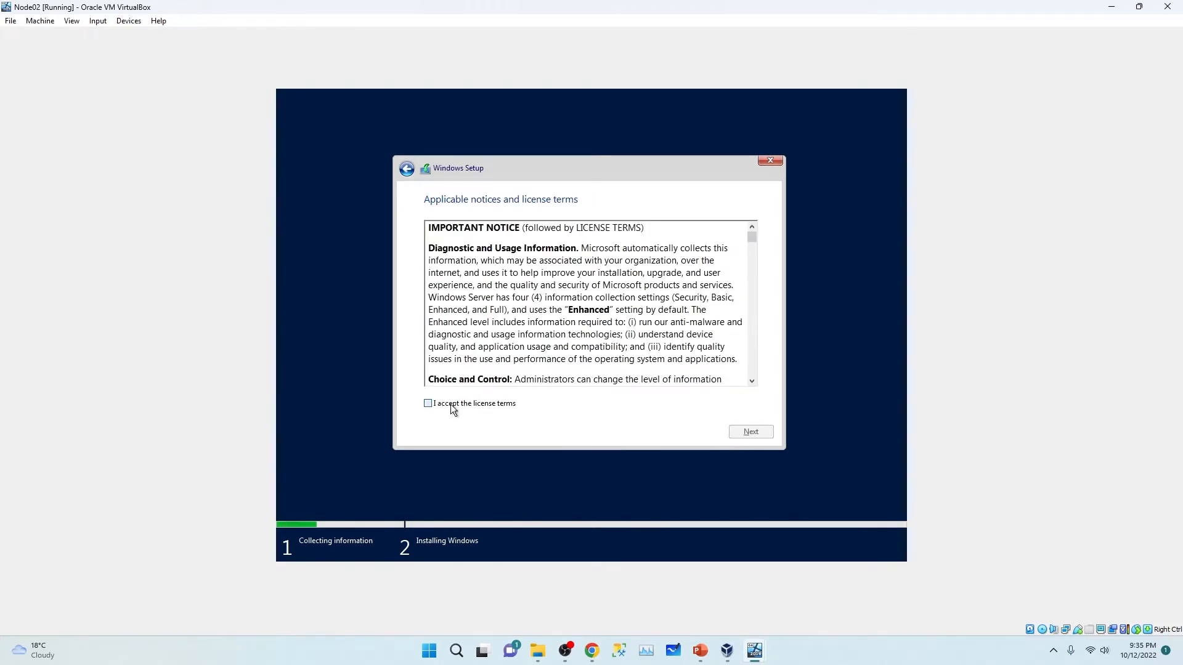
# Step: Accept the license terms, custom-install onto Drive 0, and restore the Node02 window
pyautogui.click(452, 407)
pyautogui.click(747, 433)
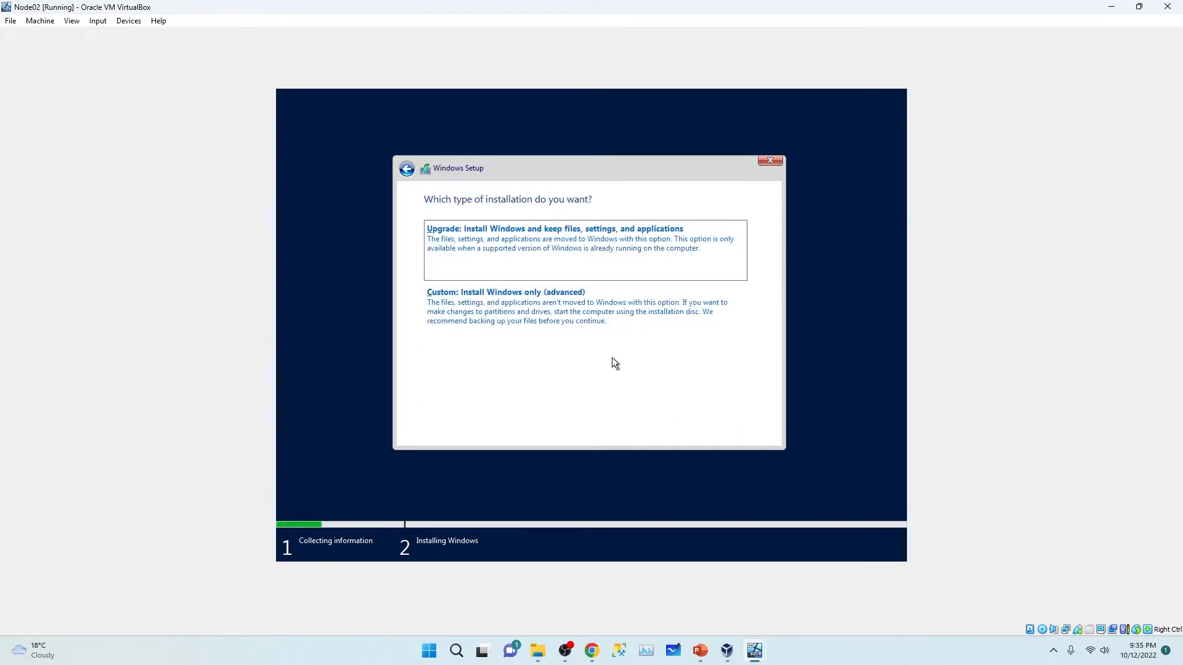
pyautogui.click(552, 307)
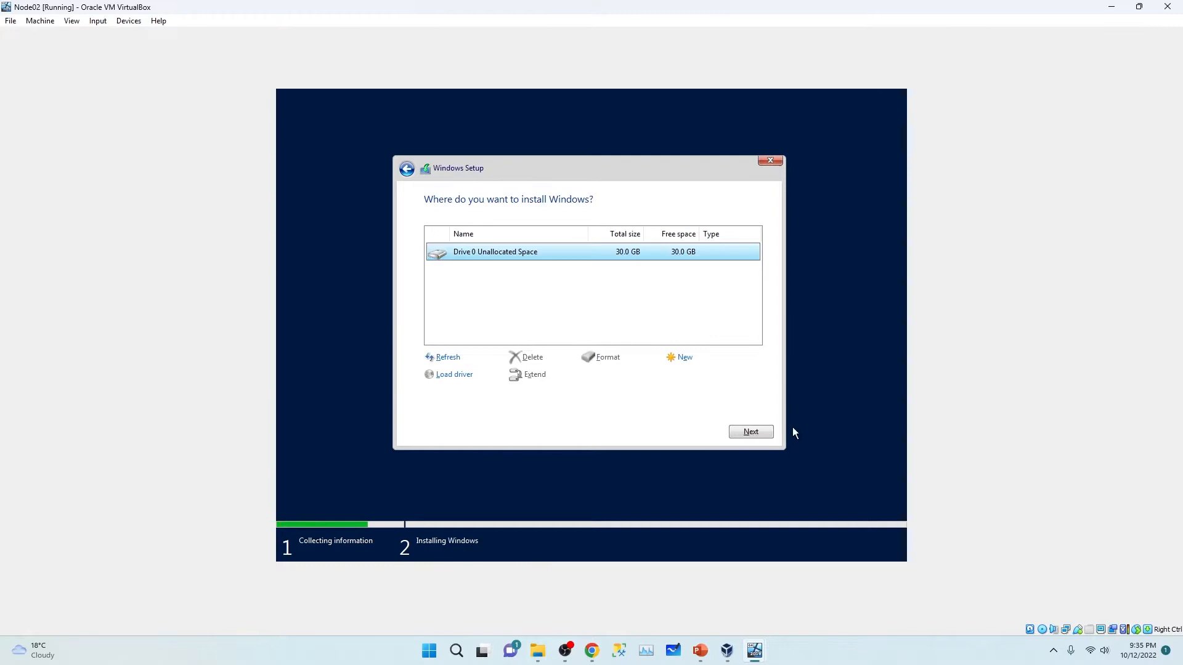
pyautogui.click(748, 431)
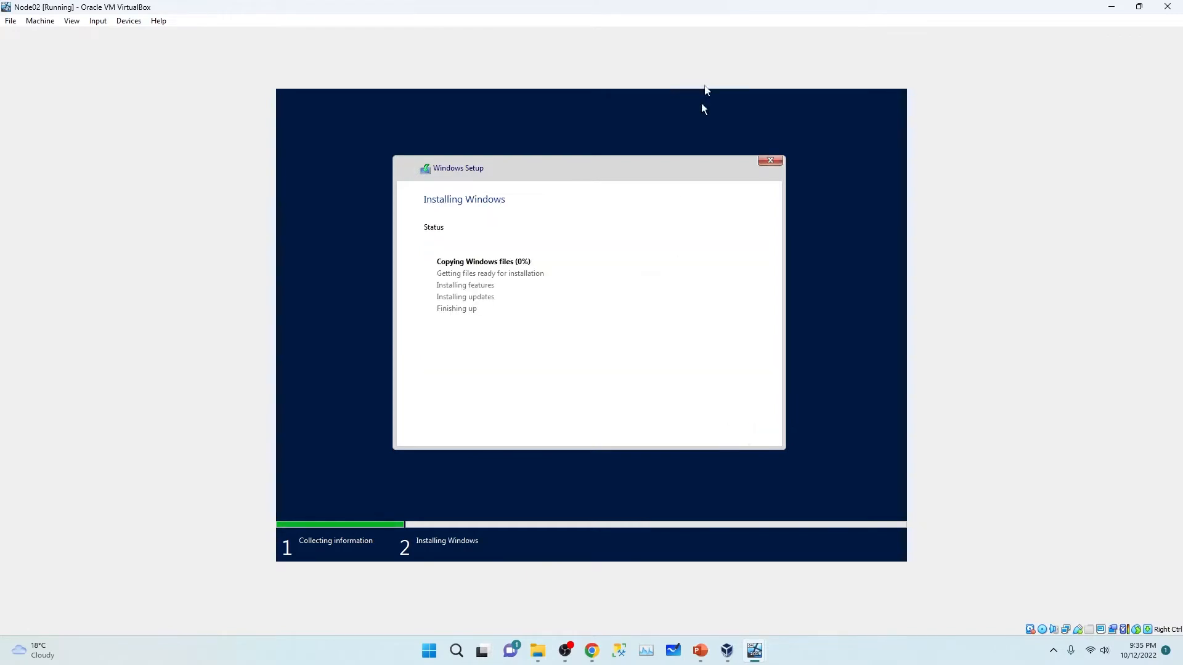
pyautogui.press('super+Down')
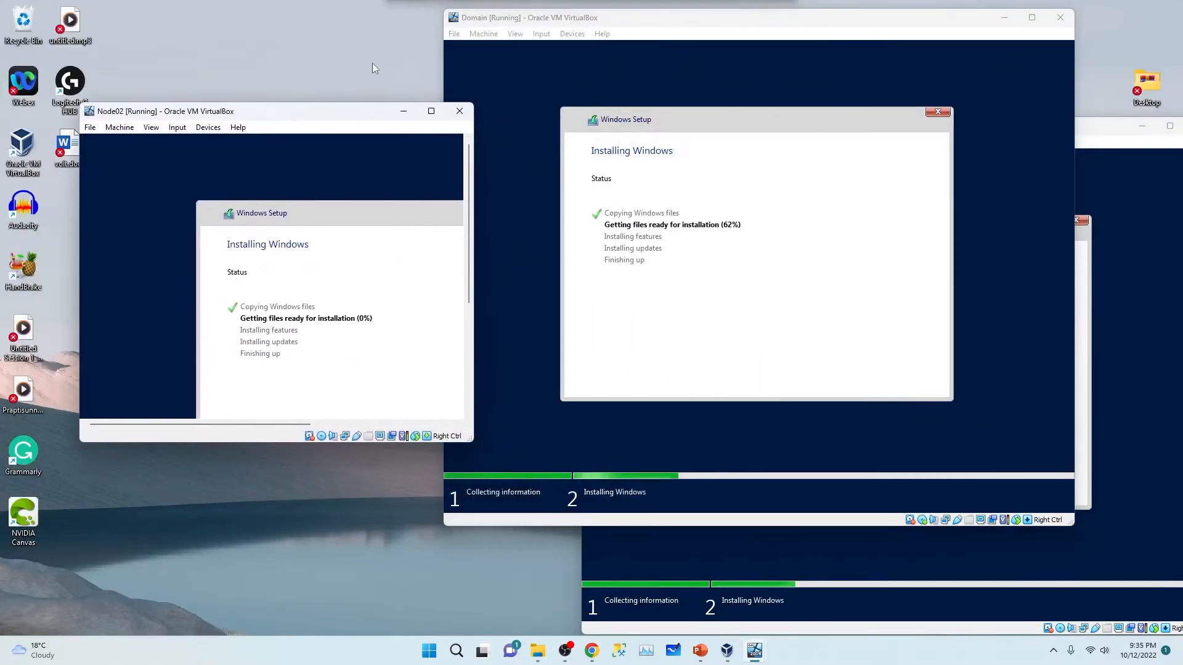
# Step: Reposition the Domain and Node01 windows, then maximize the Domain VM window
pyautogui.moveTo(445, 156); pyautogui.dragTo(445, 242)
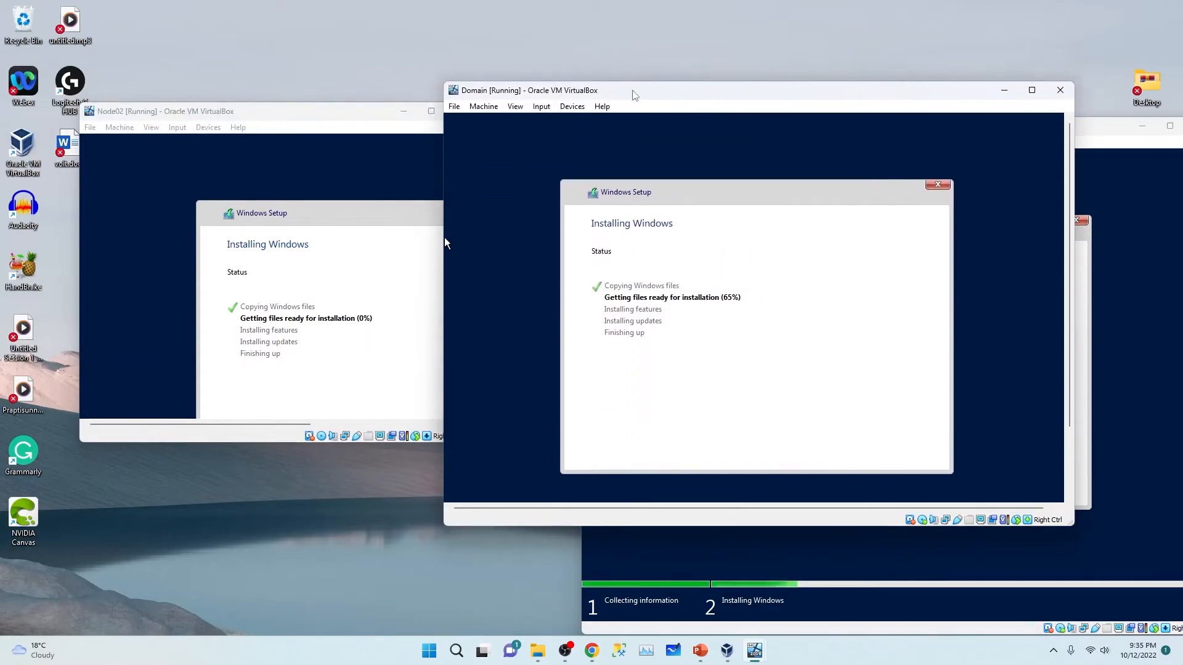
pyautogui.moveTo(654, 96); pyautogui.dragTo(466, 72)
pyautogui.click(958, 127)
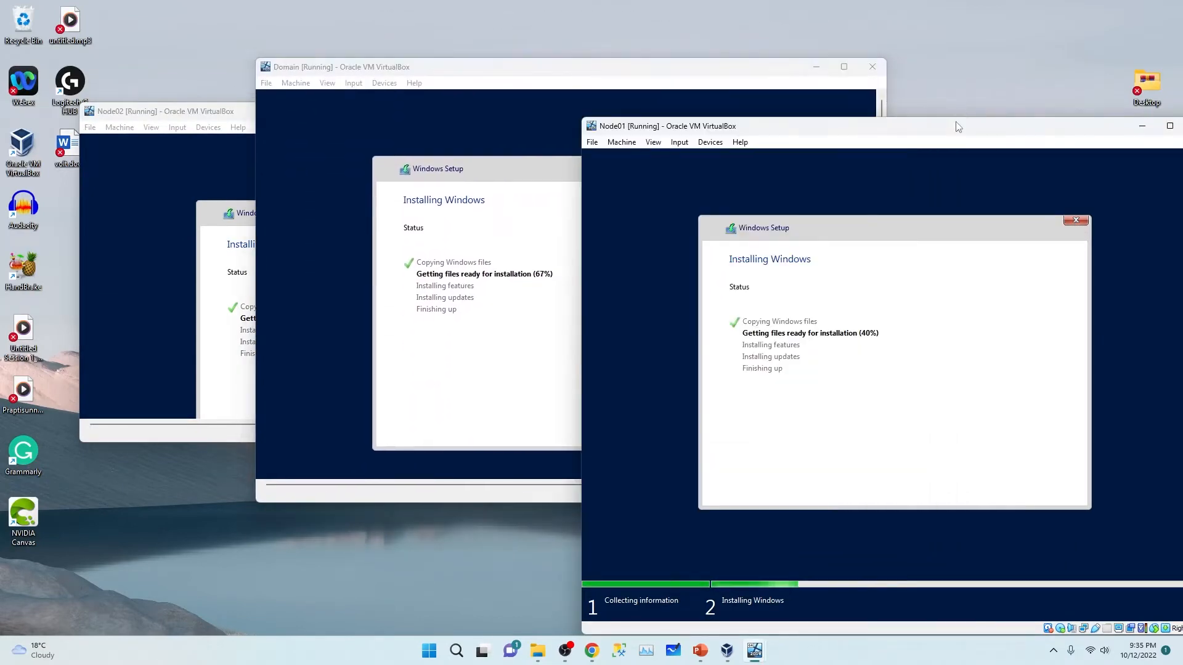
pyautogui.moveTo(958, 126); pyautogui.dragTo(1014, 73)
pyautogui.click(570, 272)
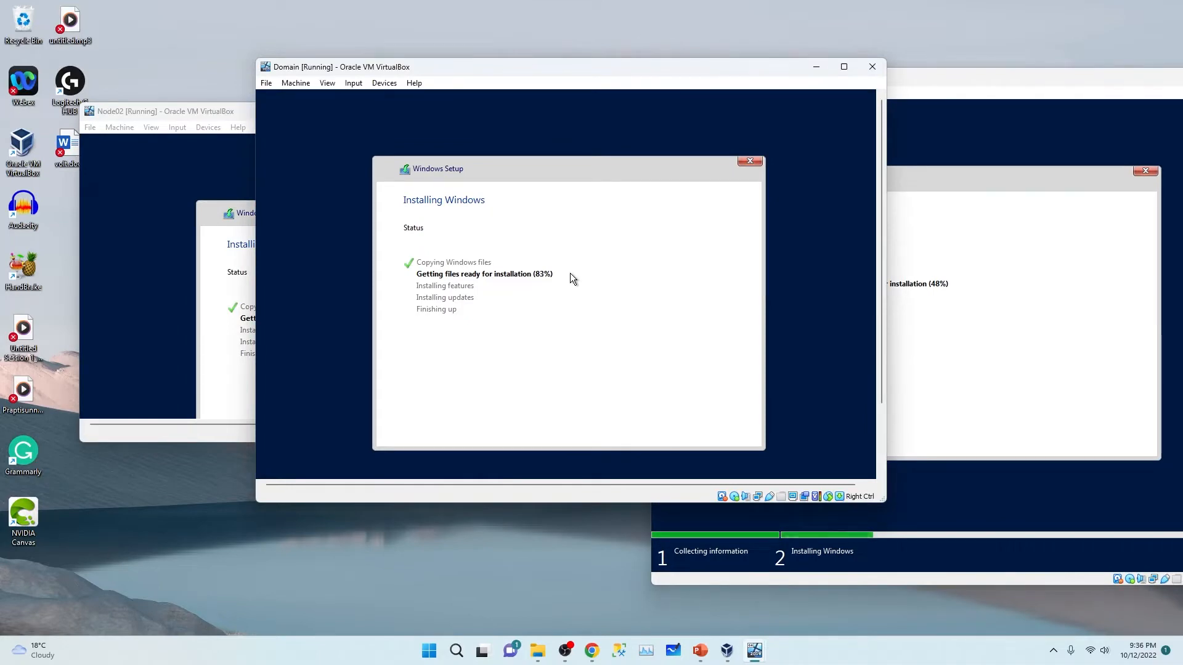
pyautogui.click(844, 67)
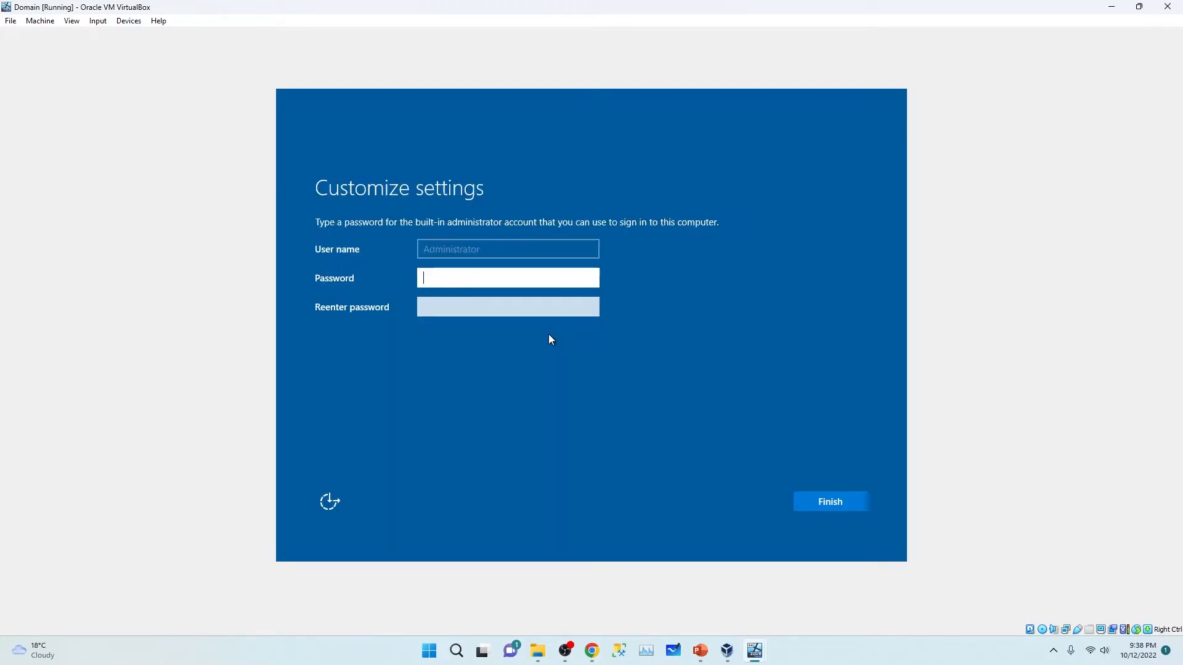
# Step: Set and confirm the built-in Administrator password, then sign in as Administrator
pyautogui.write('Passw0rd')
pyautogui.press('Tab')
pyautogui.write('Passw0rd')
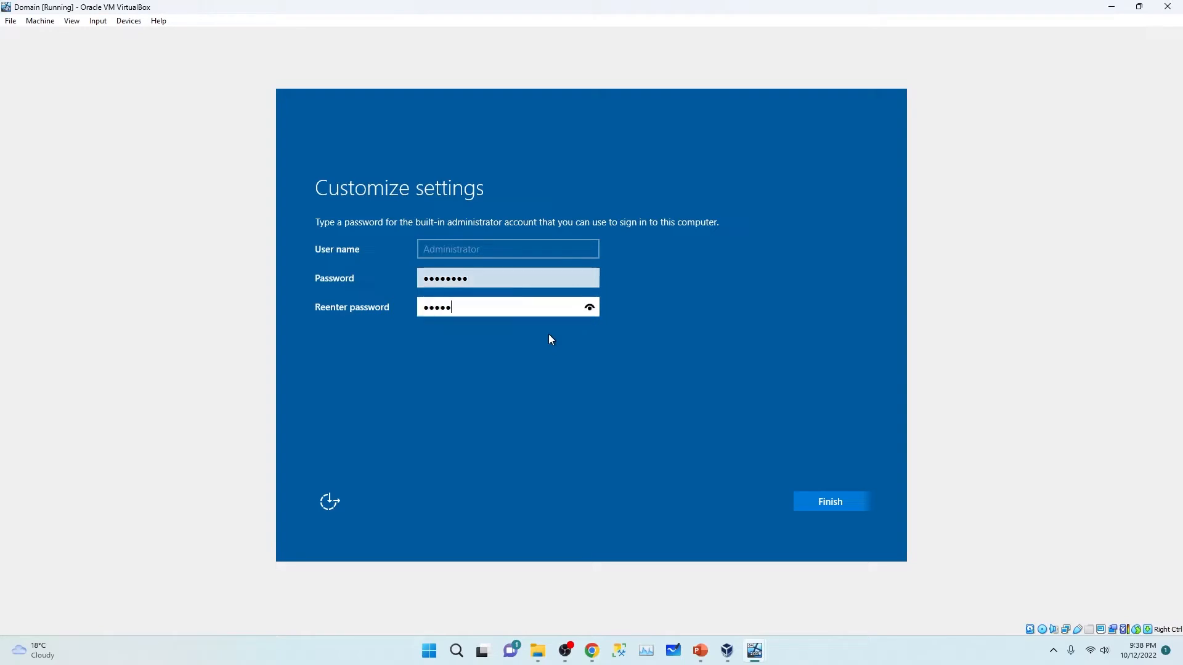
pyautogui.press('Return')
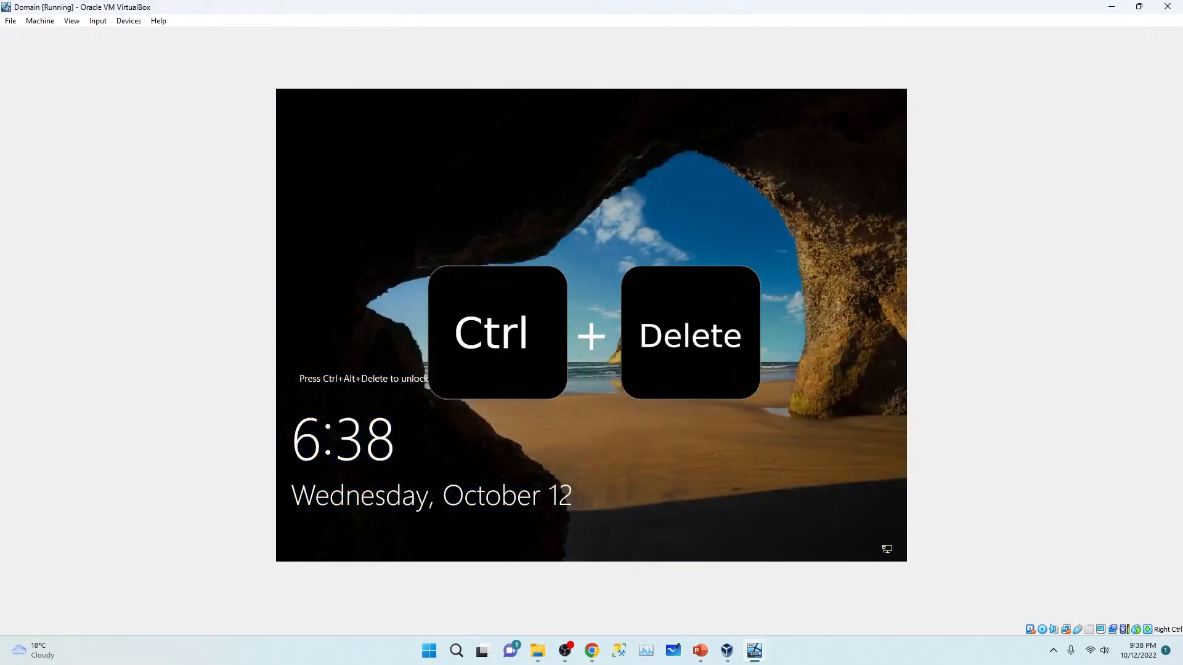
pyautogui.hotkey('ctrl', 'Delete')
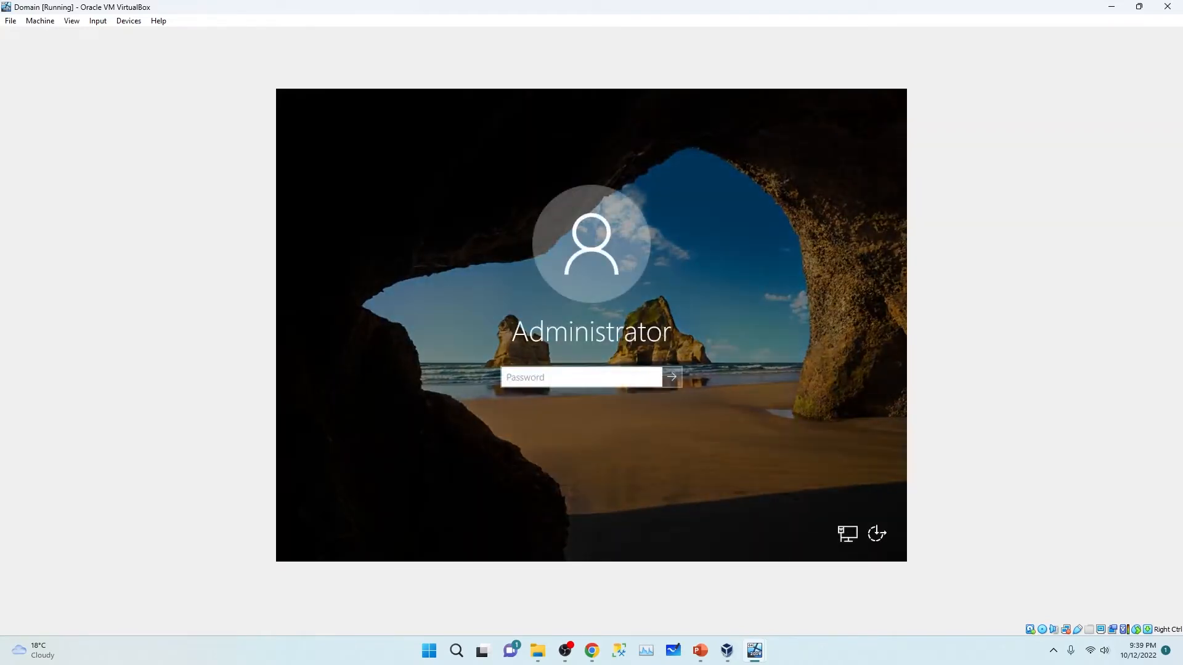
pyautogui.write('••')
pyautogui.press('Return')
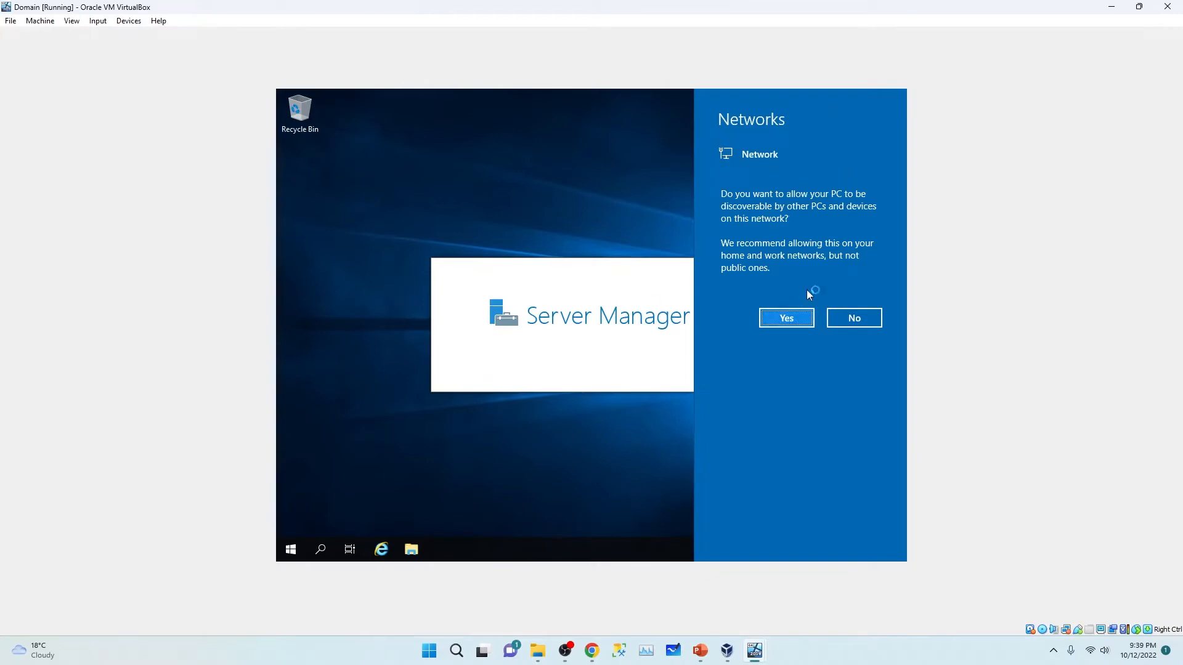
# Step: Allow network discovery and permanently dismiss the Windows Admin Center message
pyautogui.click(795, 319)
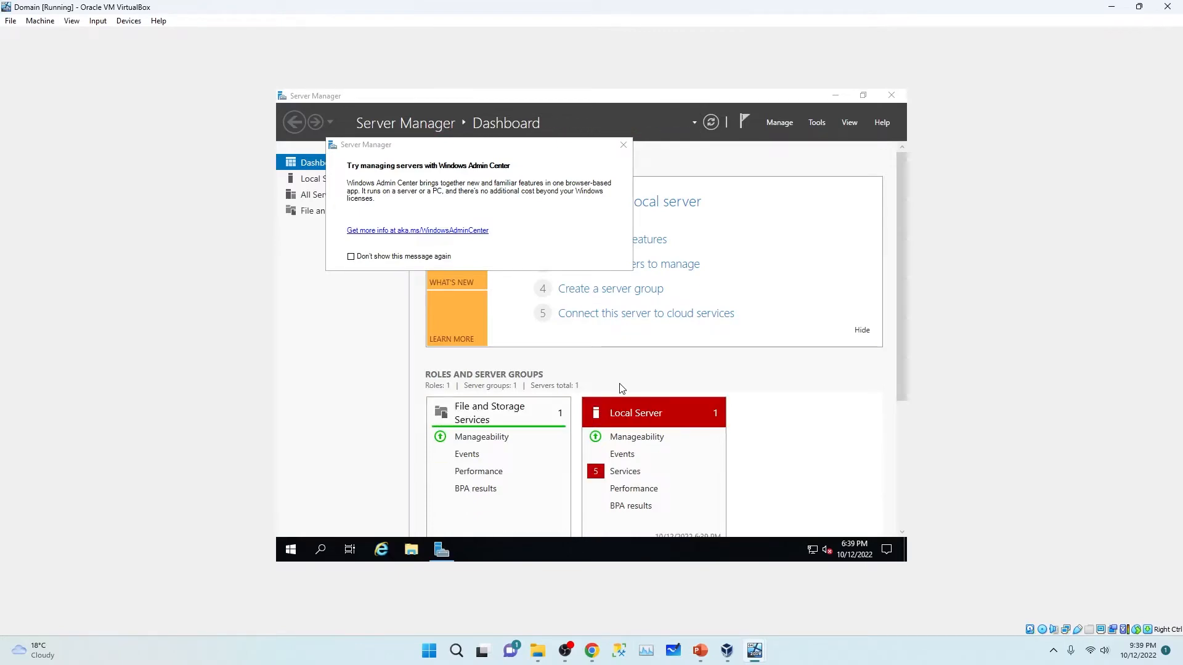
pyautogui.click(358, 257)
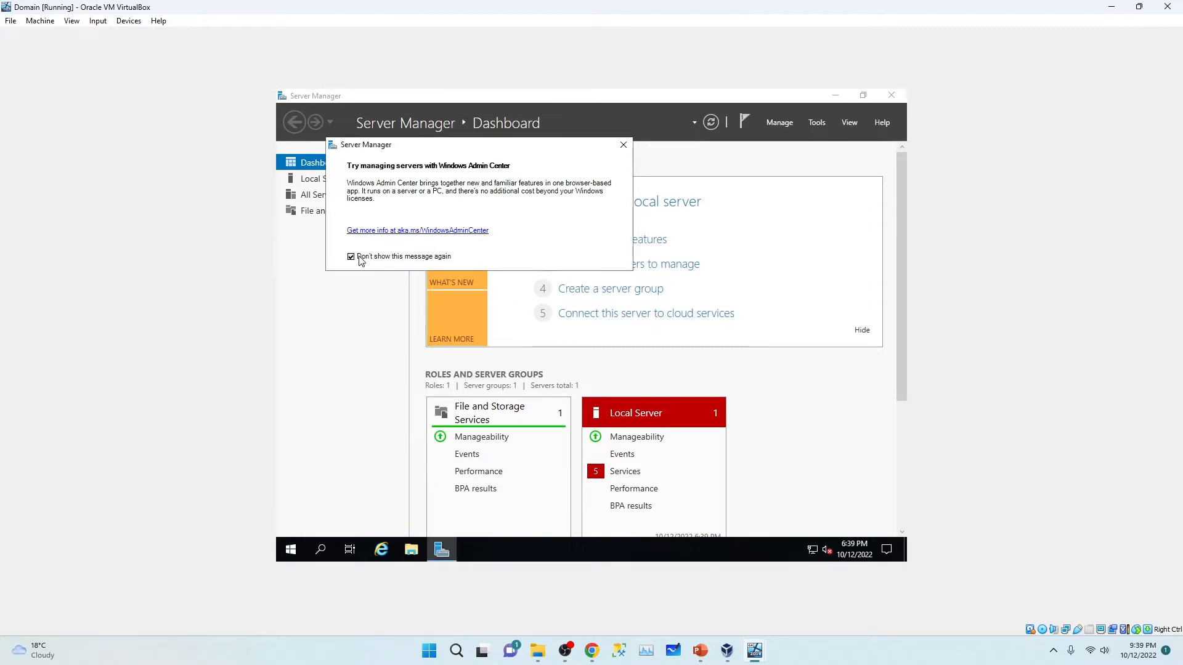
pyautogui.click(623, 147)
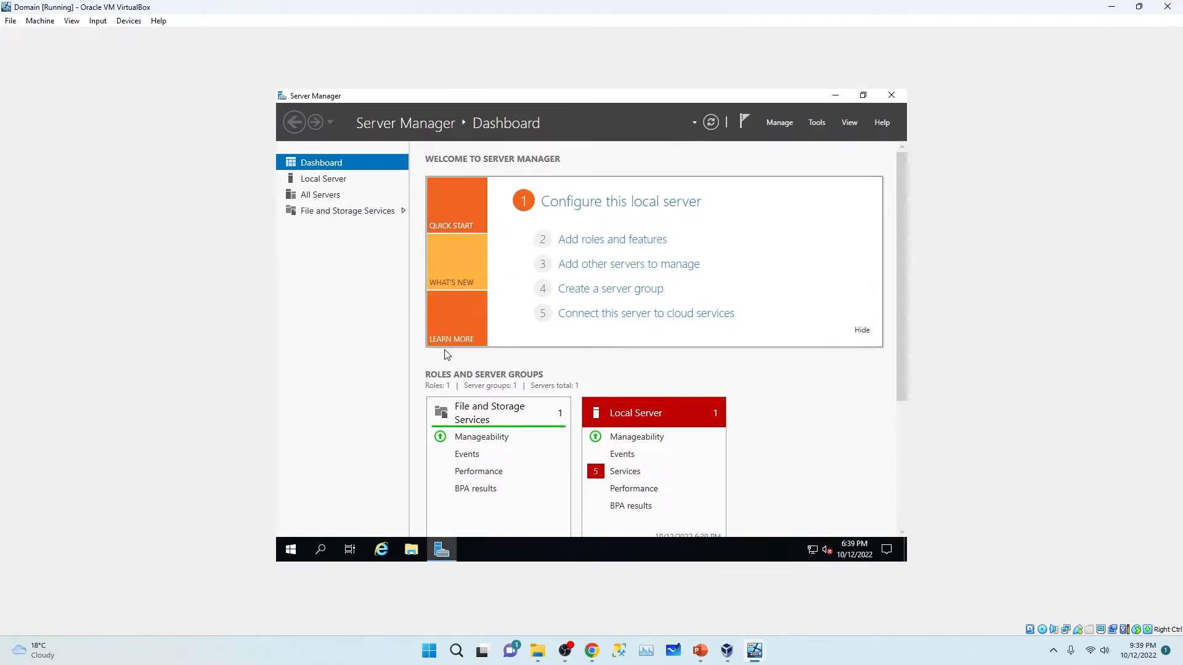
pyautogui.click(289, 552)
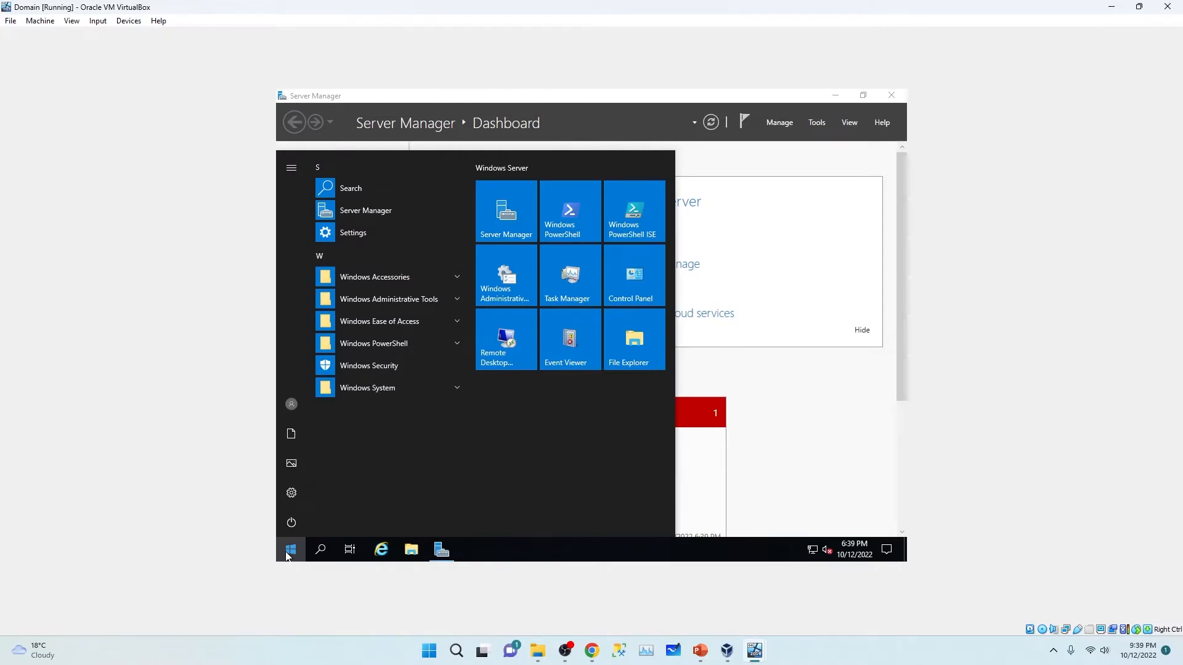
# Step: Launch Command Prompt from the Start search and run ipconfig
pyautogui.write('dmd')
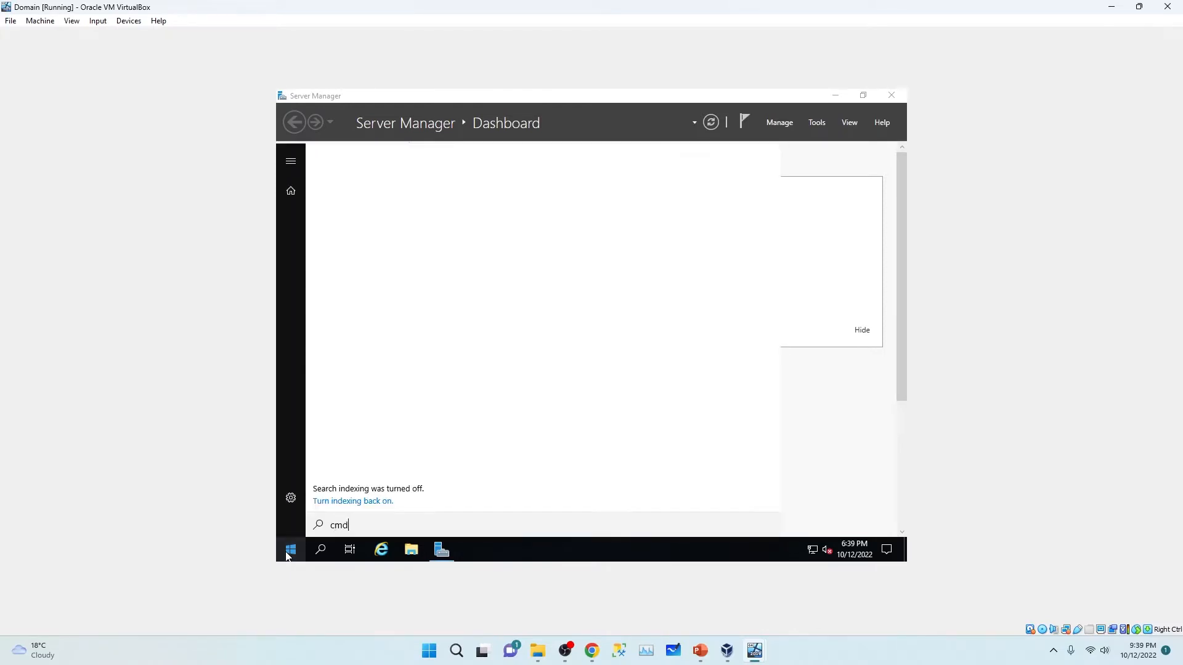
pyautogui.press('Return')
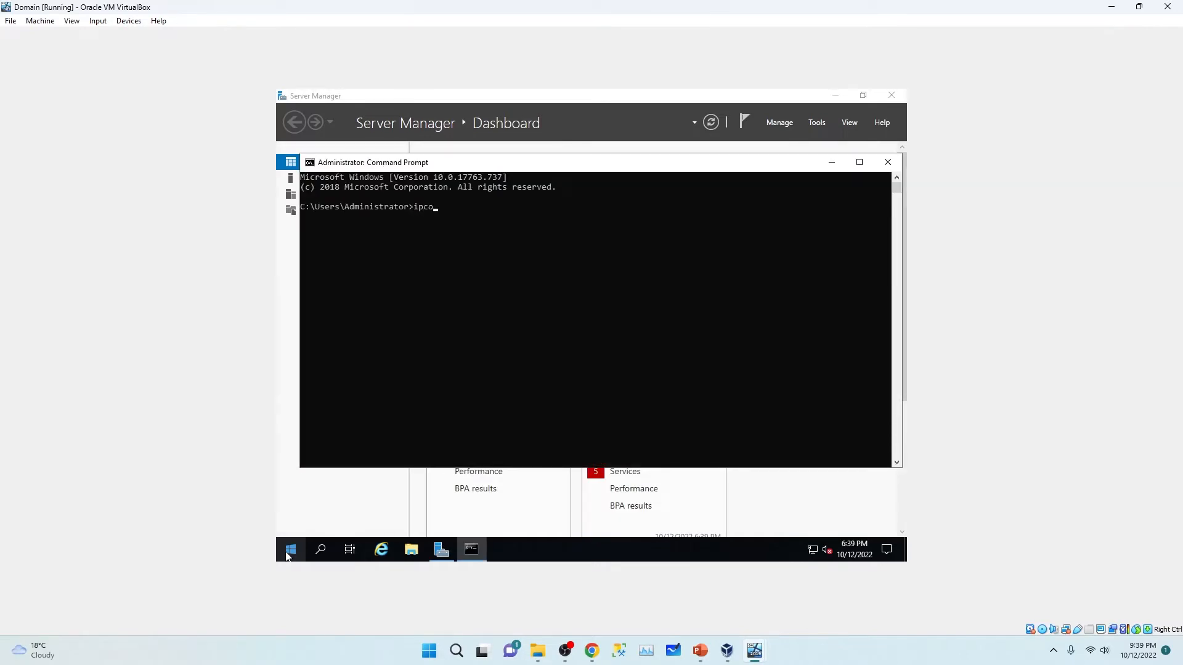
pyautogui.write('ipconfig')
pyautogui.press('Return')
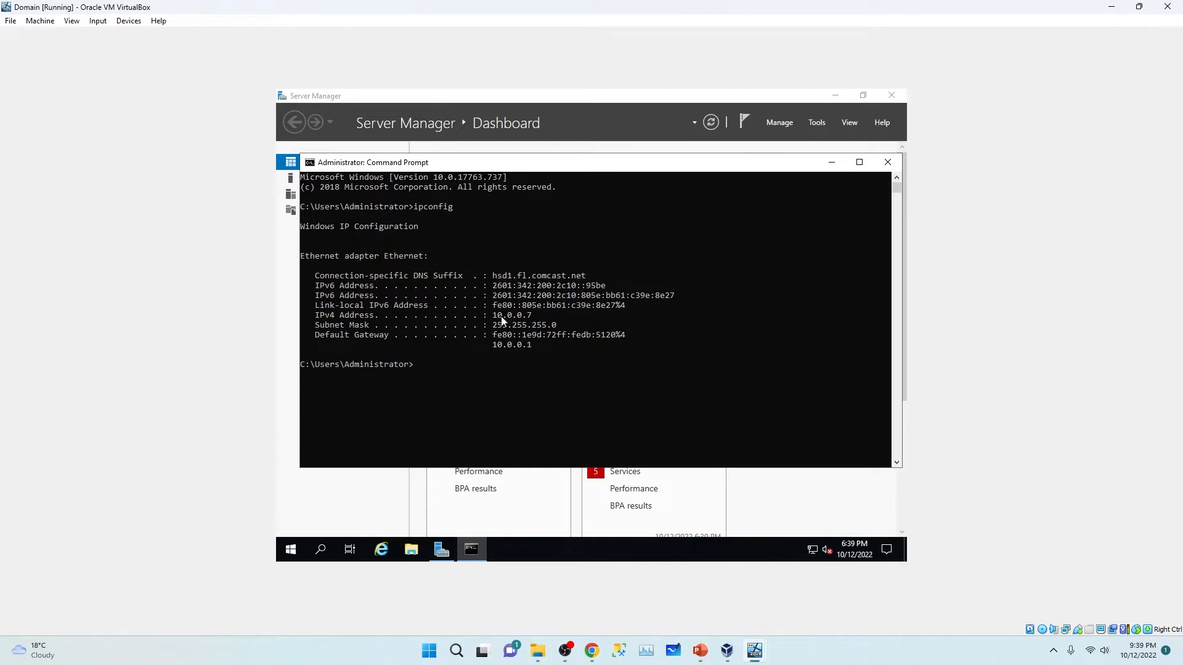
# Step: Highlight IPv4 10.0.0.7, mask 255.255.255.0 and gateway 10.0.0.1, then return to Server Manager
pyautogui.moveTo(494, 317); pyautogui.dragTo(531, 319)
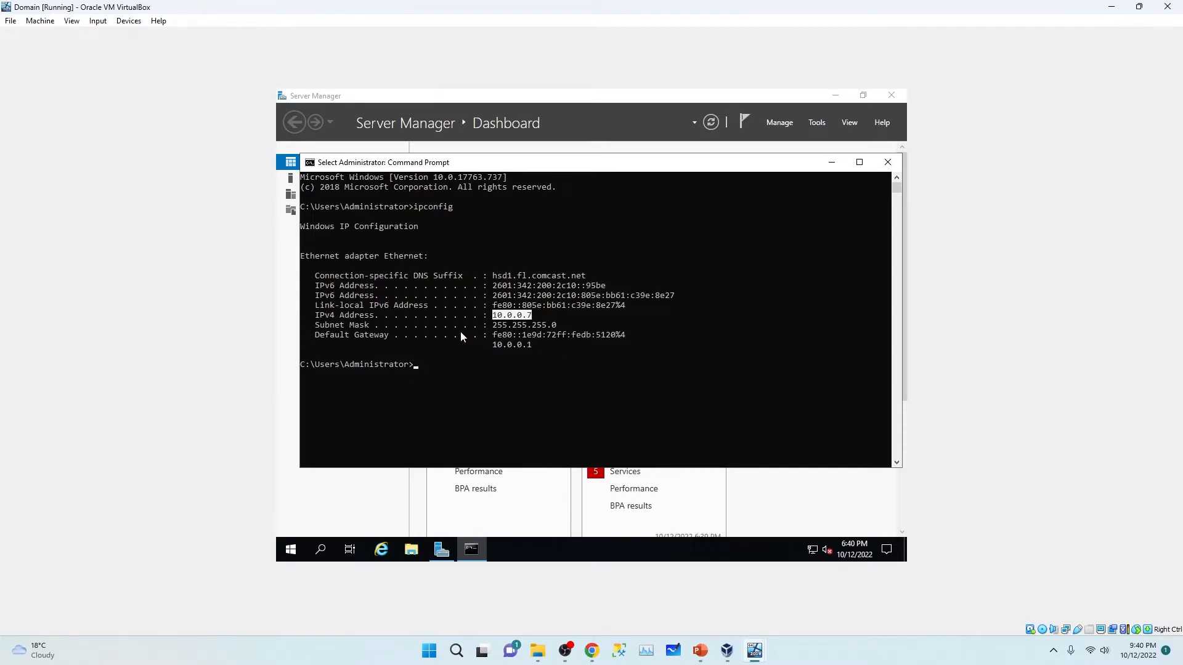
pyautogui.moveTo(493, 326); pyautogui.dragTo(554, 332)
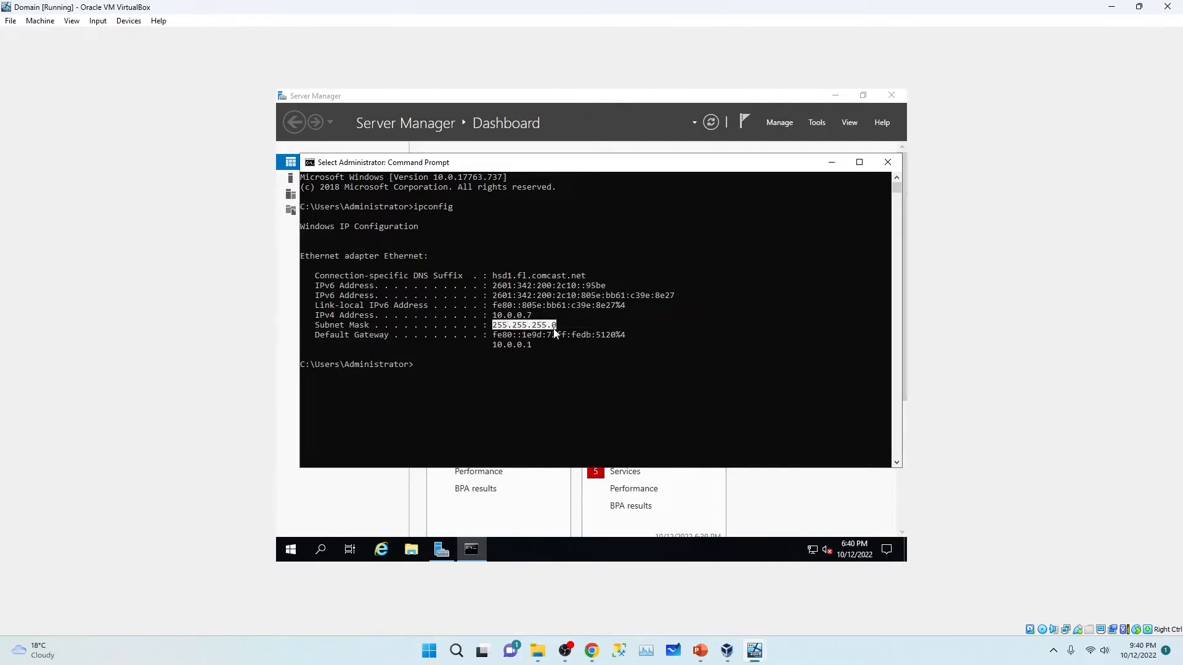
pyautogui.click(341, 334)
pyautogui.moveTo(489, 345); pyautogui.dragTo(535, 349)
pyautogui.click(495, 315)
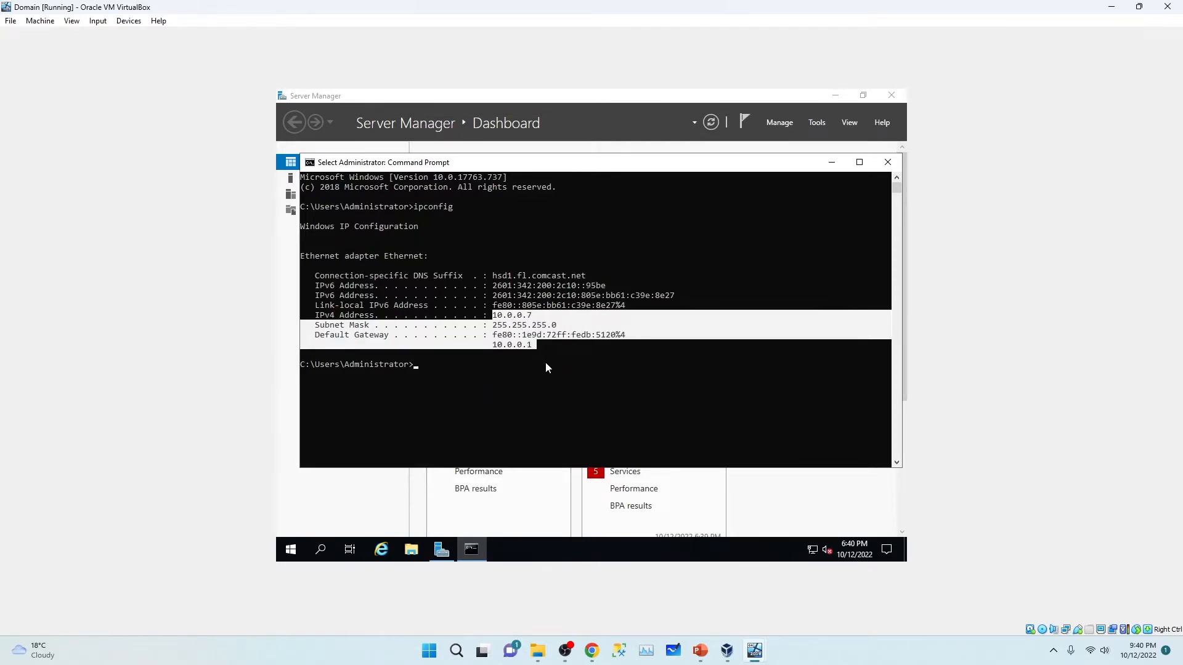
pyautogui.click(337, 529)
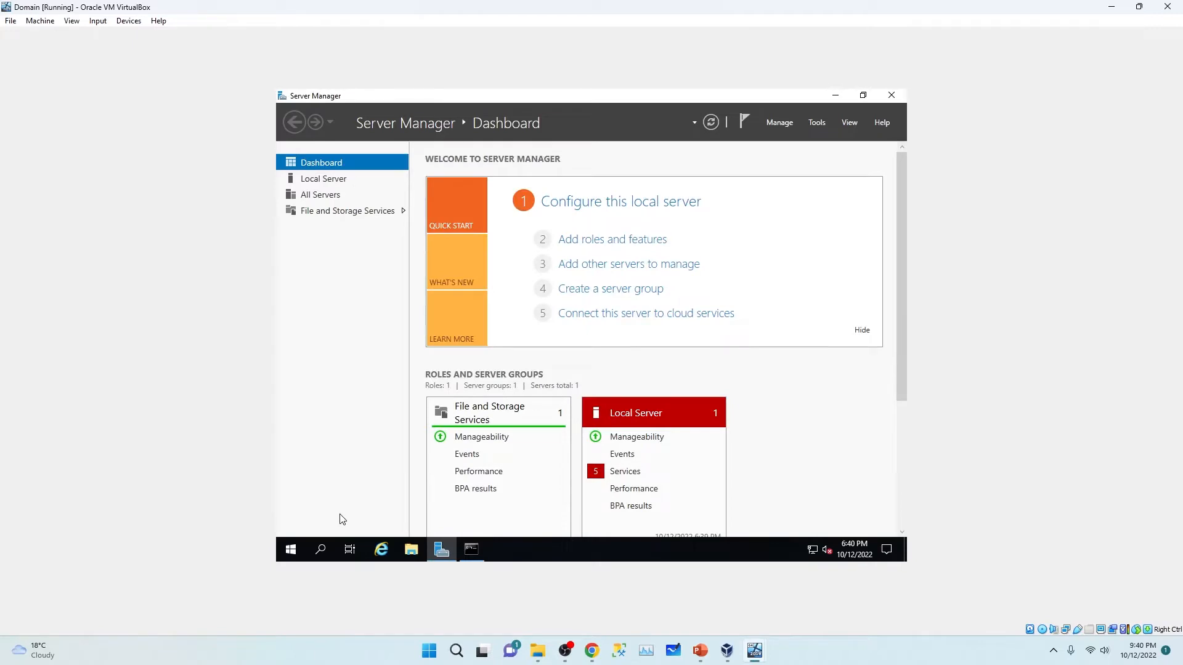
# Step: From Local Server, open the Ethernet adapter's properties and uncheck IPv6
pyautogui.click(320, 179)
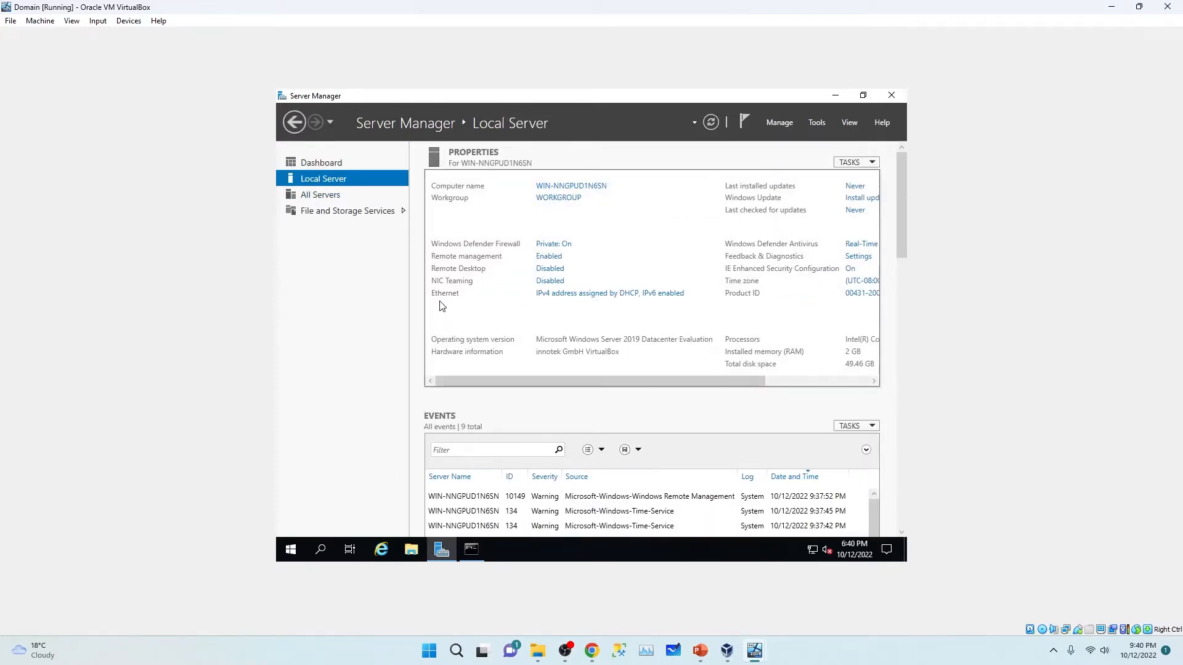
pyautogui.click(574, 296)
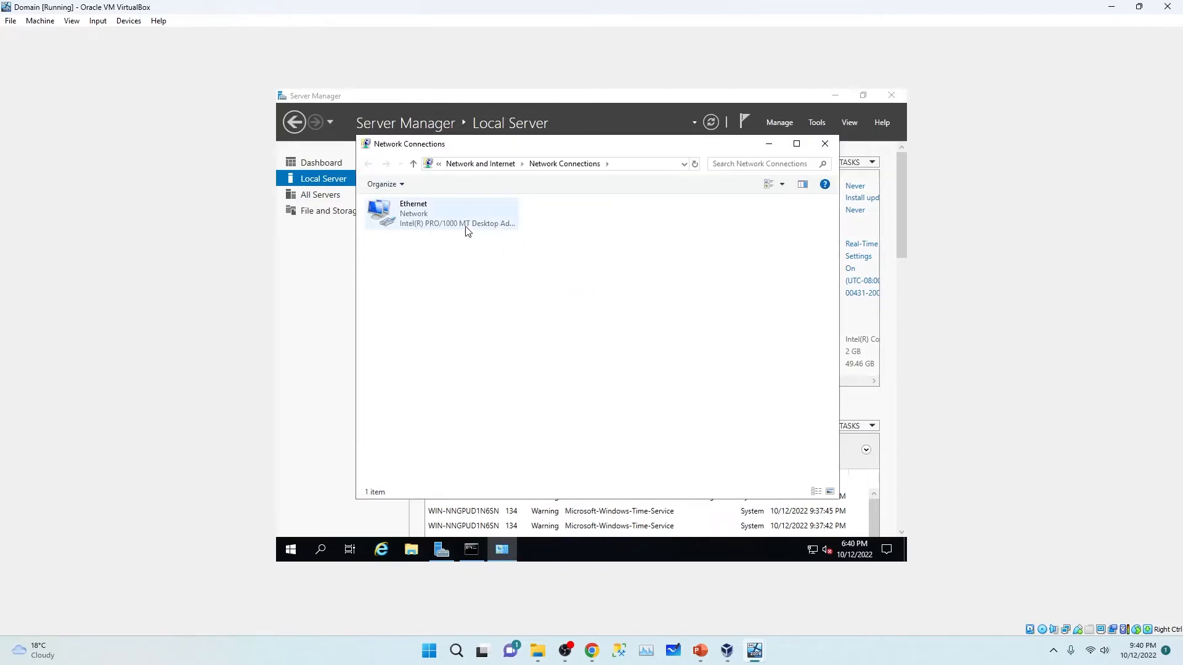
pyautogui.click(441, 227)
pyautogui.doubleClick(441, 227)
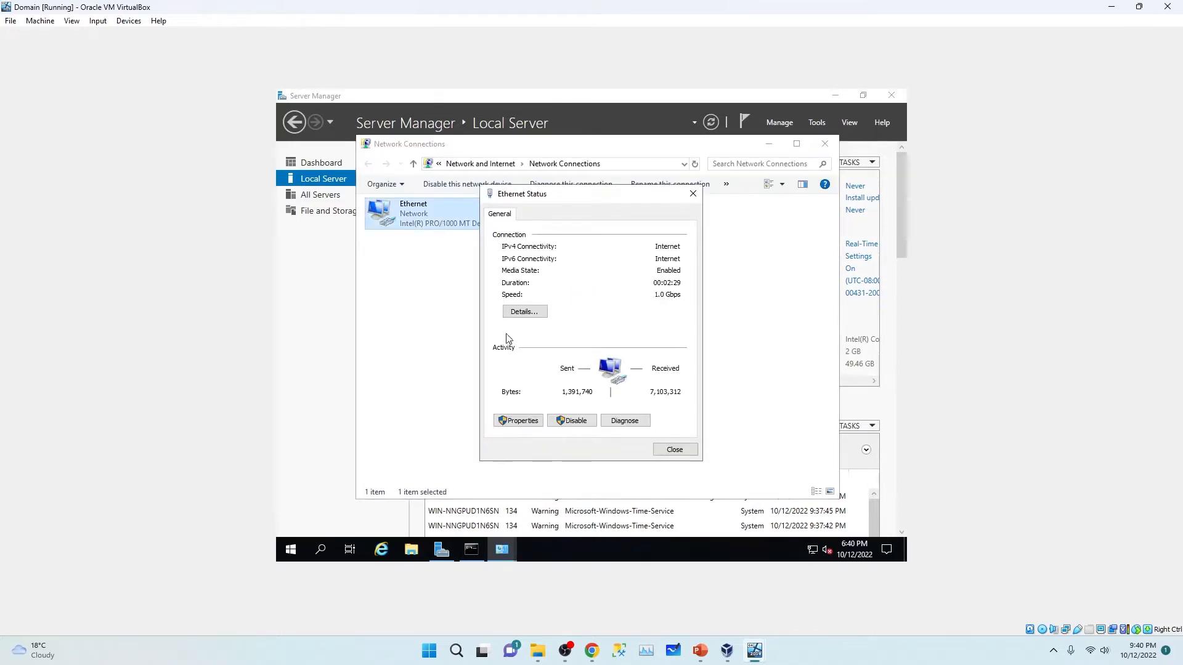
pyautogui.click(519, 421)
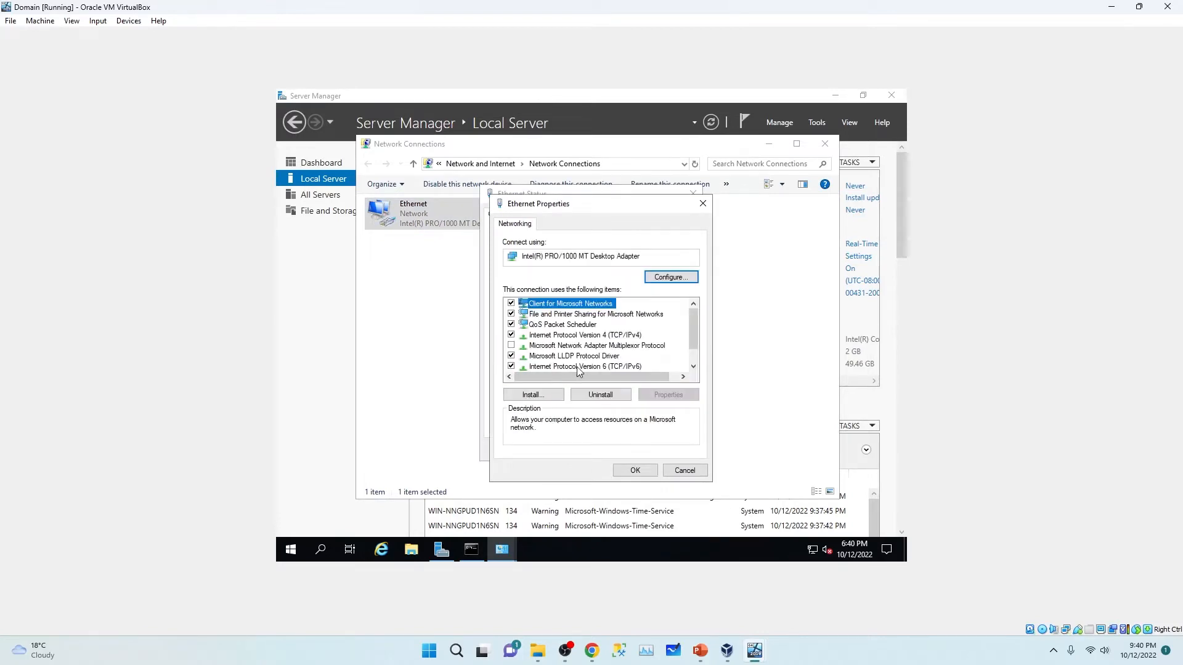
pyautogui.click(512, 366)
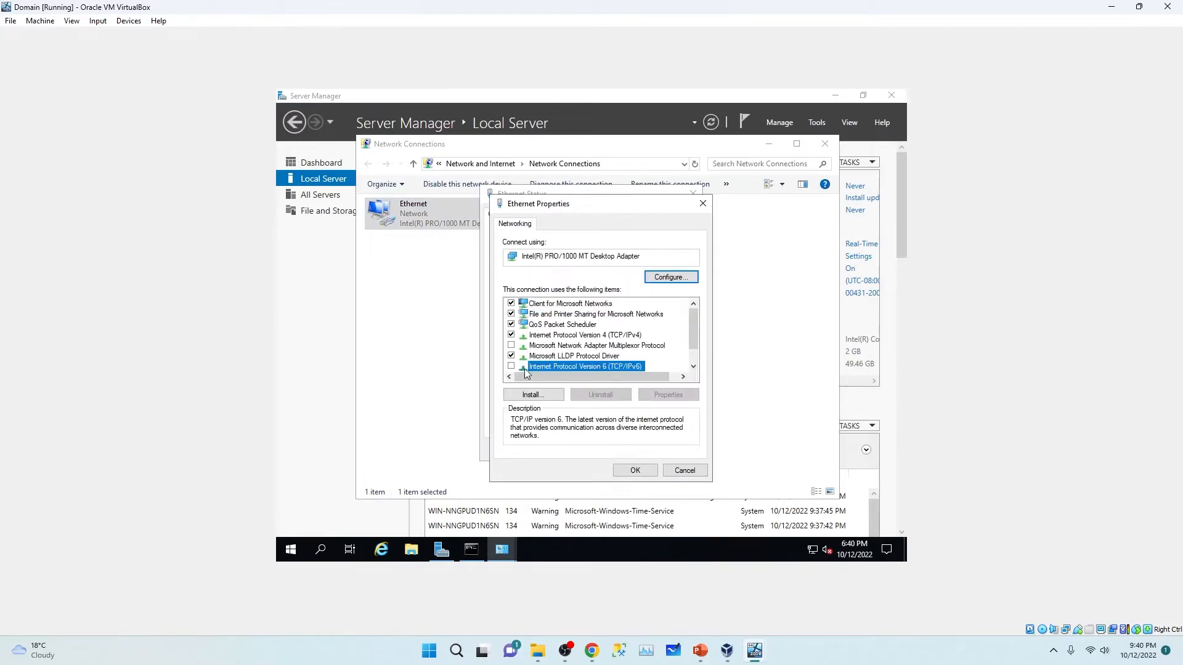
# Step: In IPv4 properties, assign static IP 10.0.0.7 with subnet mask 255.255.255.0
pyautogui.click(556, 336)
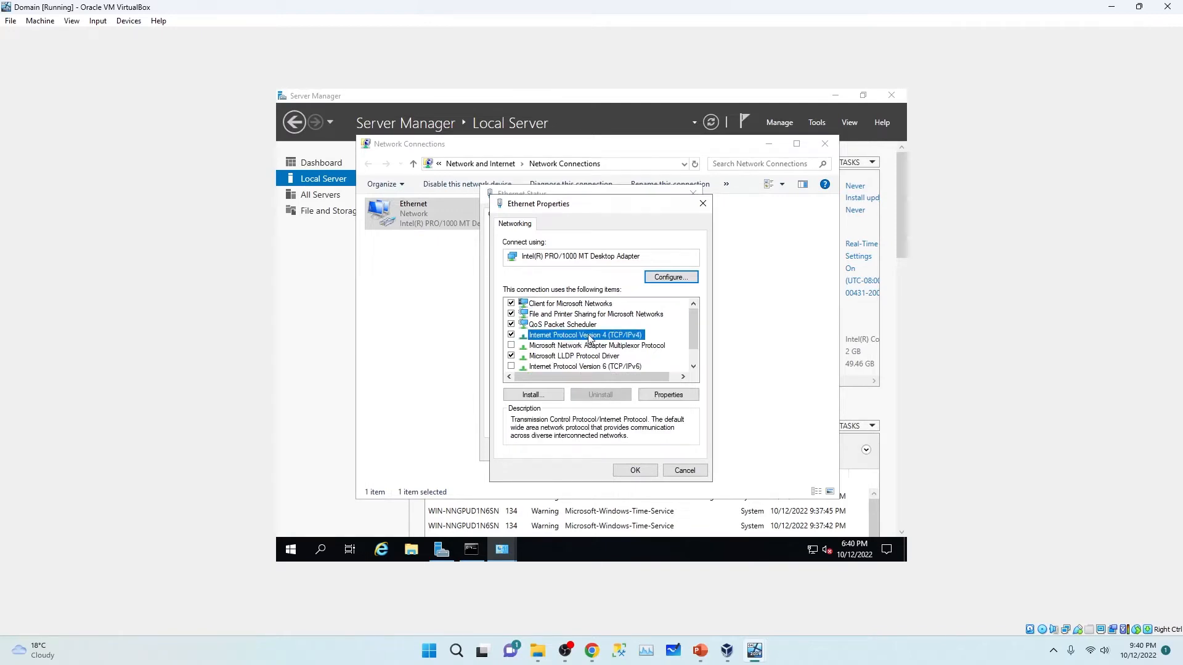
pyautogui.doubleClick(621, 336)
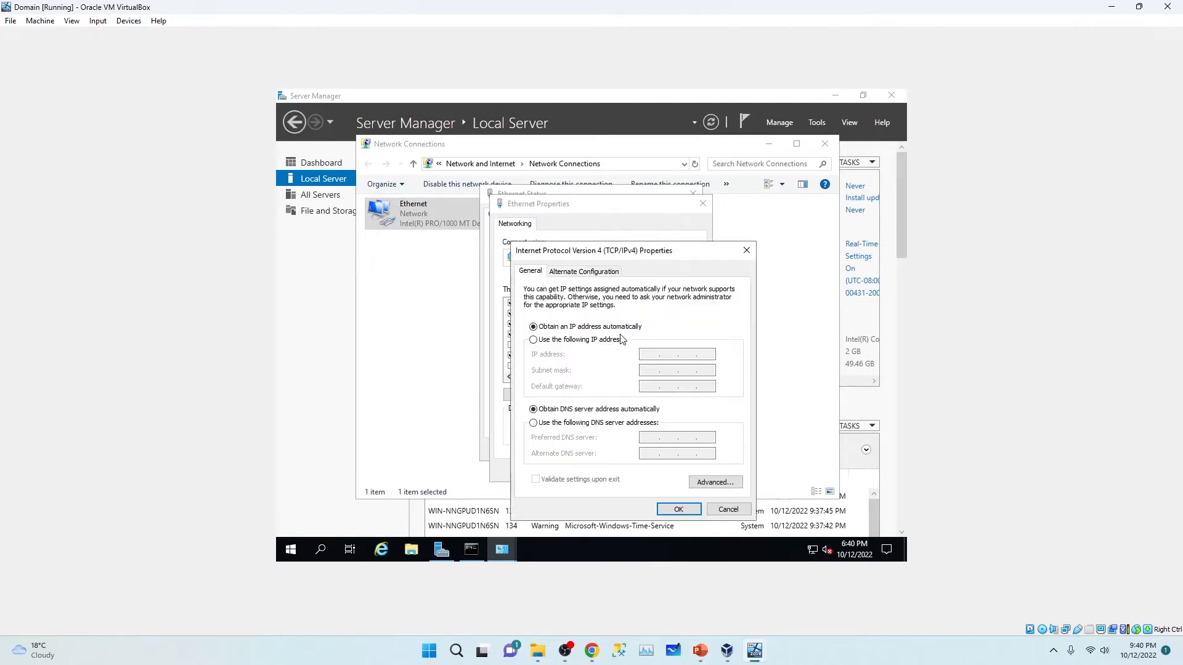
pyautogui.click(533, 340)
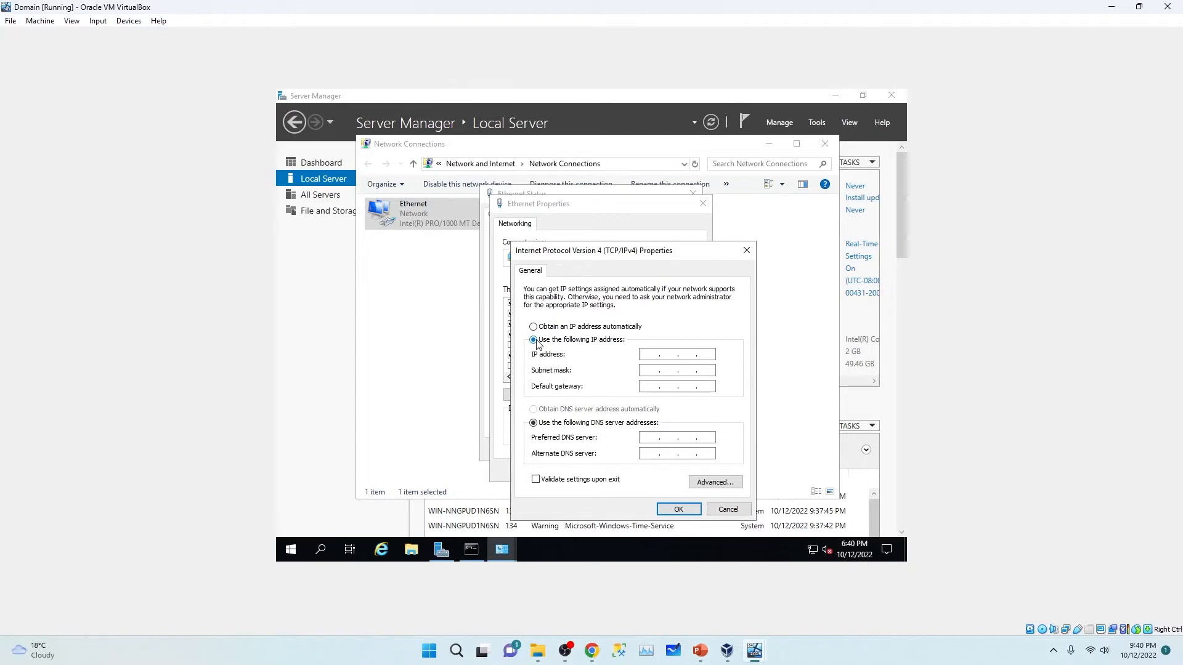
pyautogui.click(472, 550)
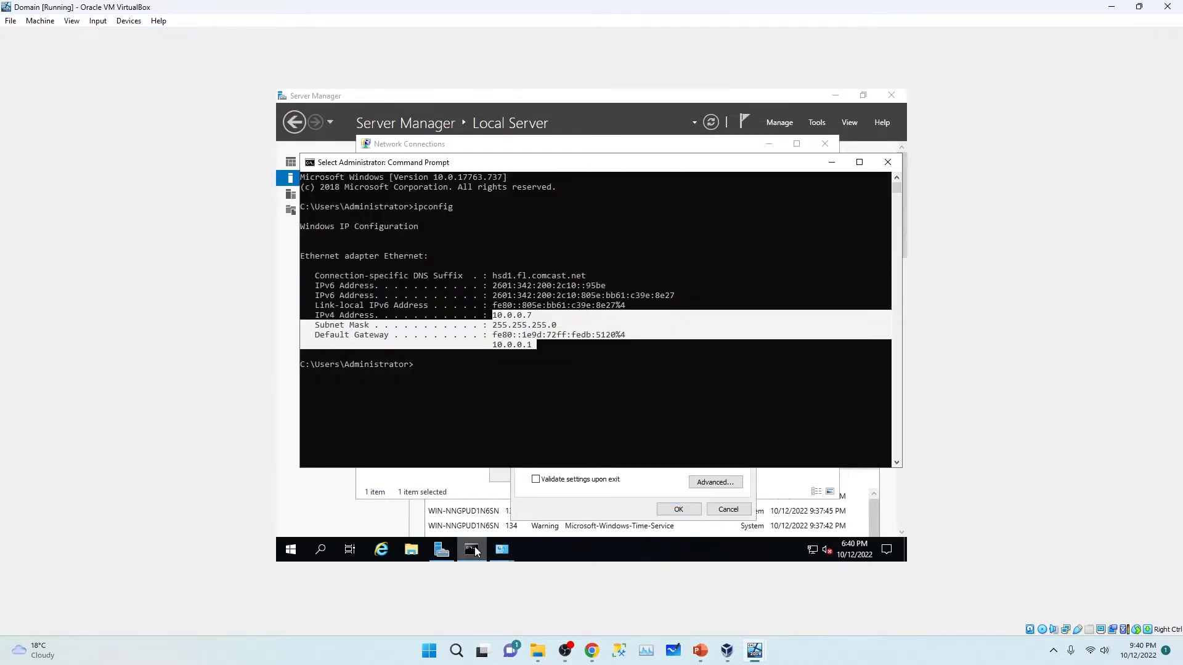
pyautogui.click(475, 551)
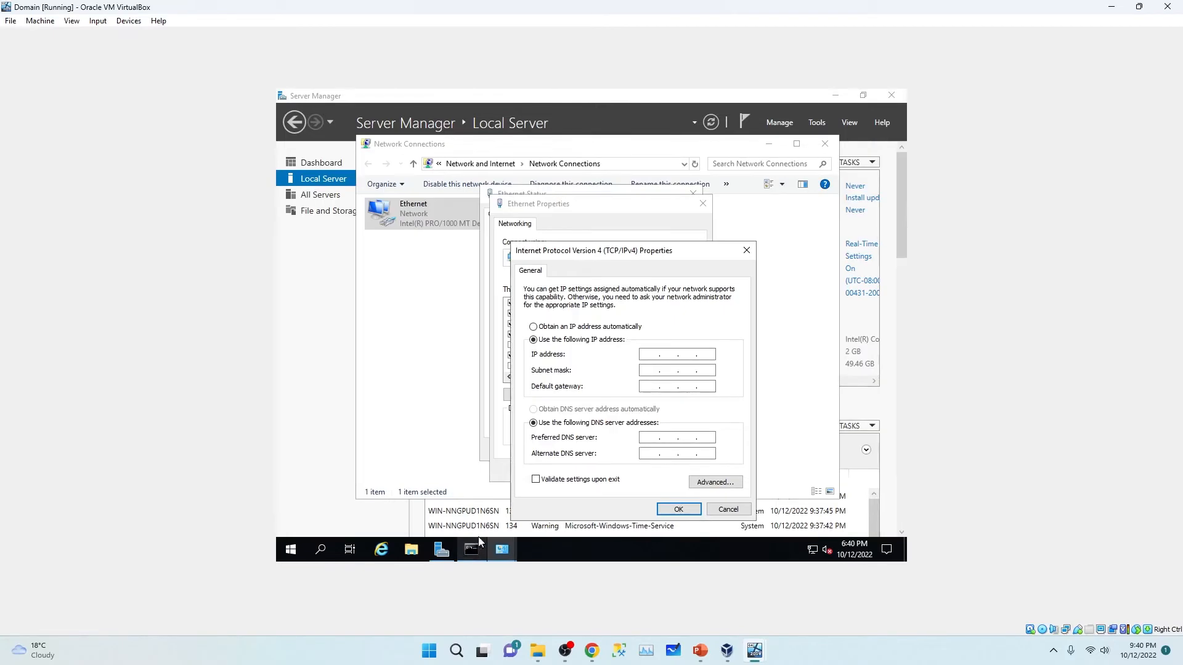
pyautogui.click(647, 354)
pyautogui.write('10.')
pyautogui.write('0.0.7')
pyautogui.write('.255')
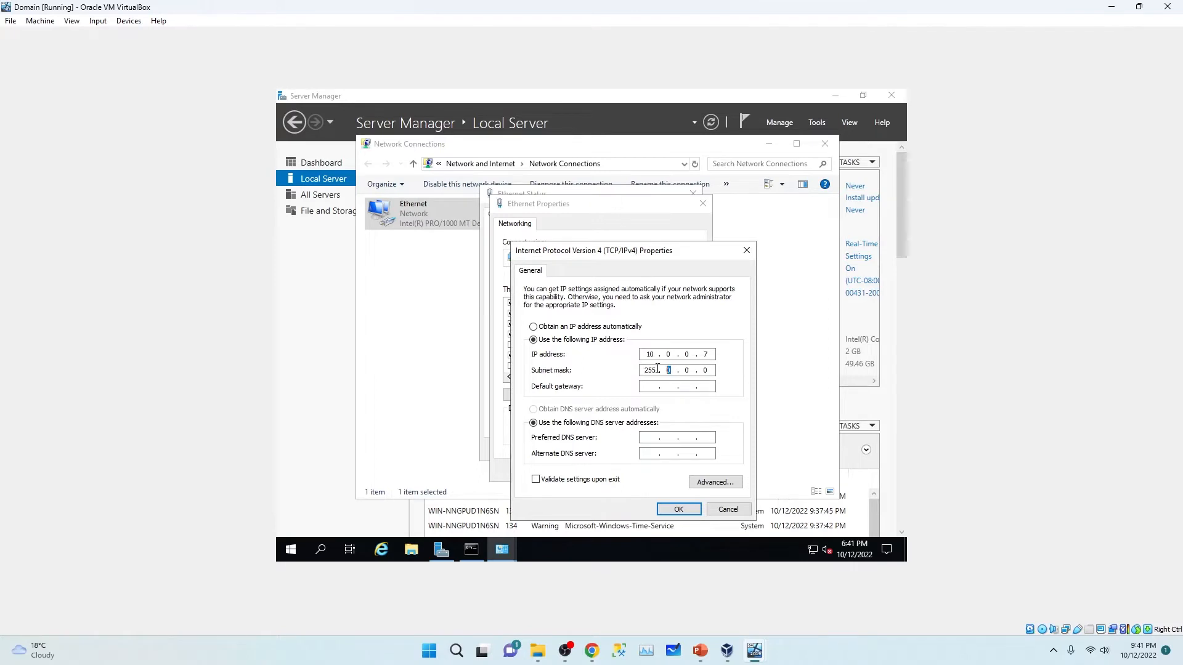
pyautogui.write('255 . 255 . 255 . 0')
# Step: Enter gateway 10.0.0.1 and preferred DNS 10.0.0.7, then confirm and close the adapter dialogs
pyautogui.click(470, 554)
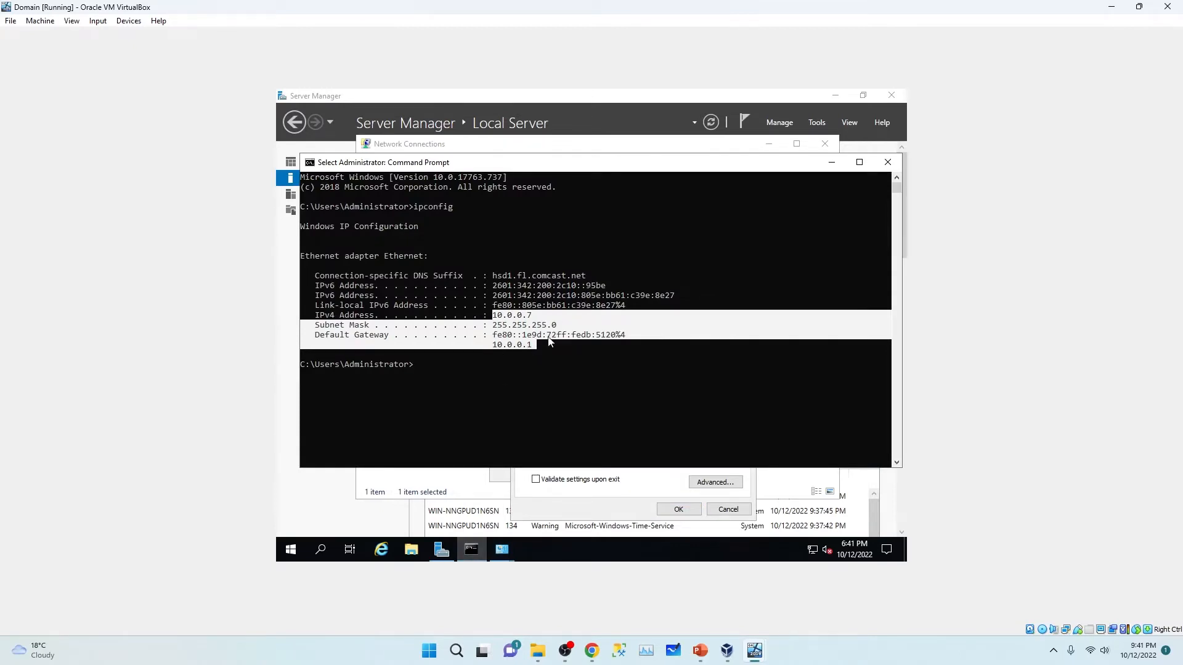
pyautogui.click(831, 165)
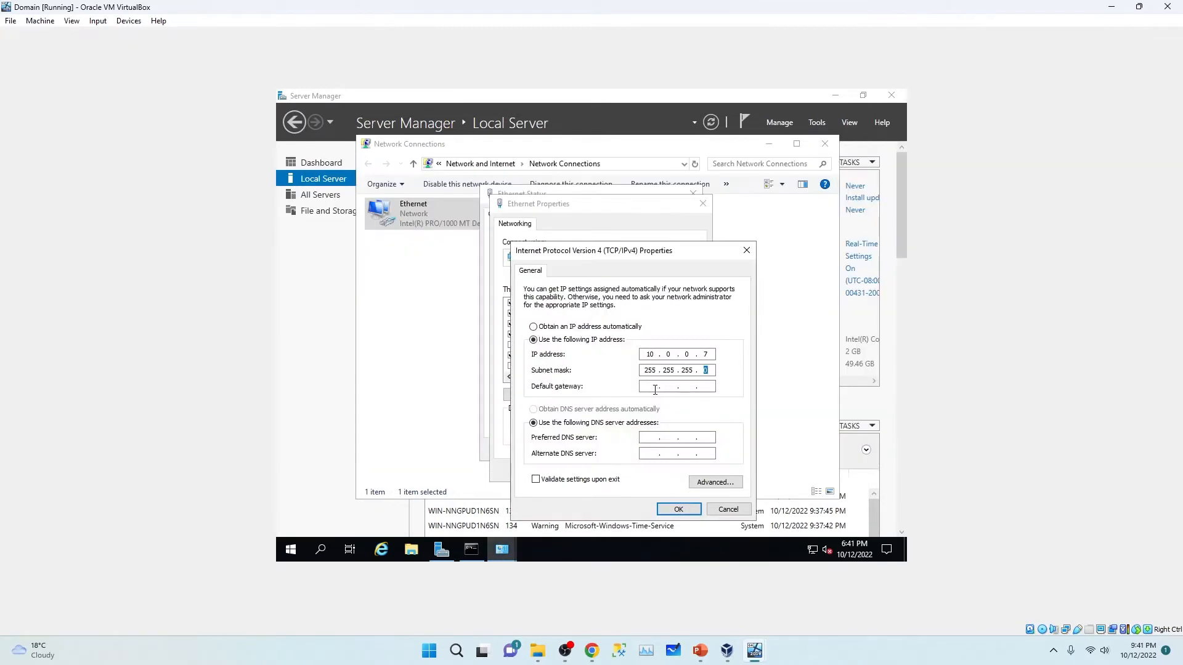
pyautogui.write('10.0')
pyautogui.write('10.0.0.7')
pyautogui.click(674, 511)
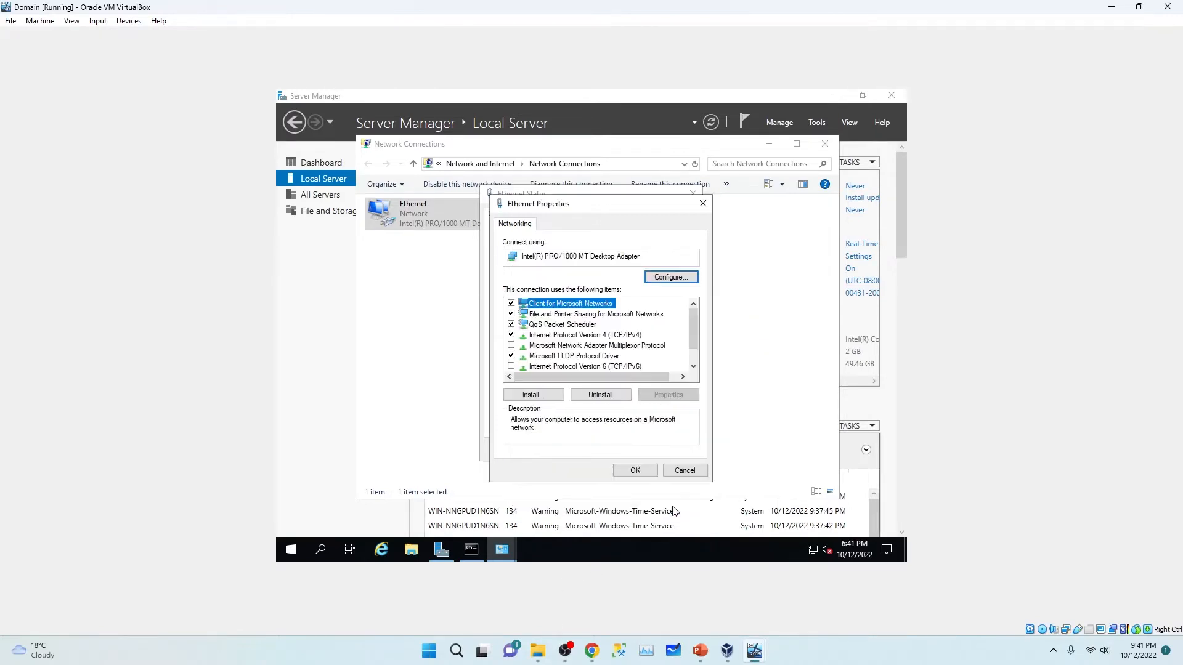
pyautogui.click(641, 469)
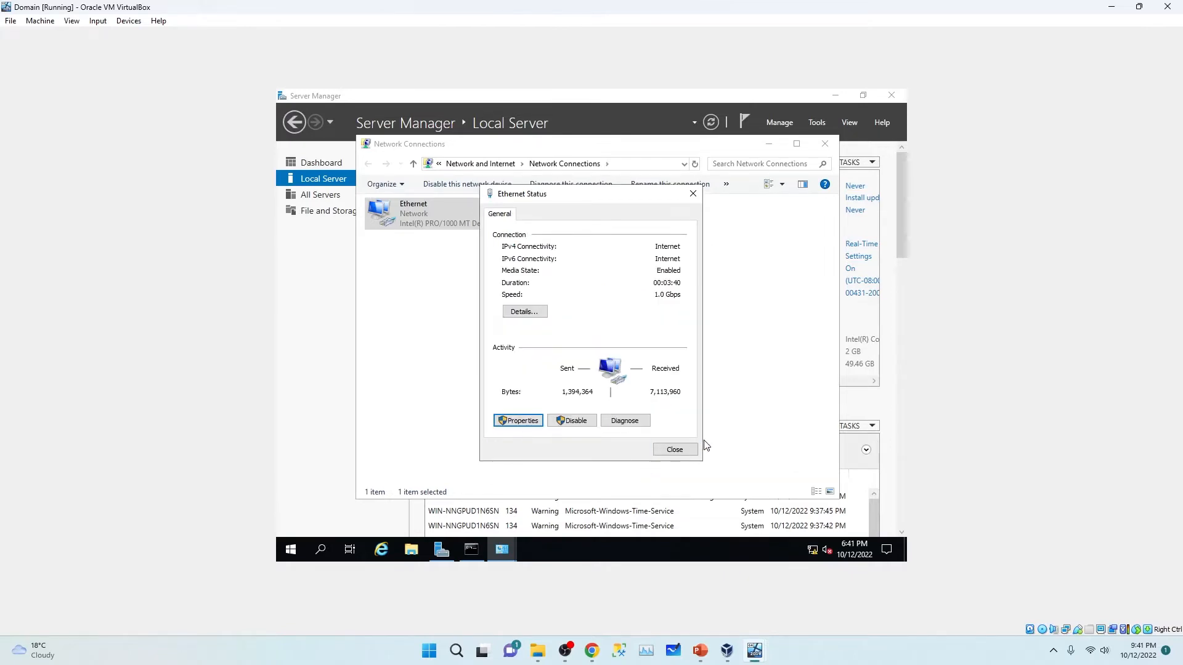
pyautogui.click(668, 454)
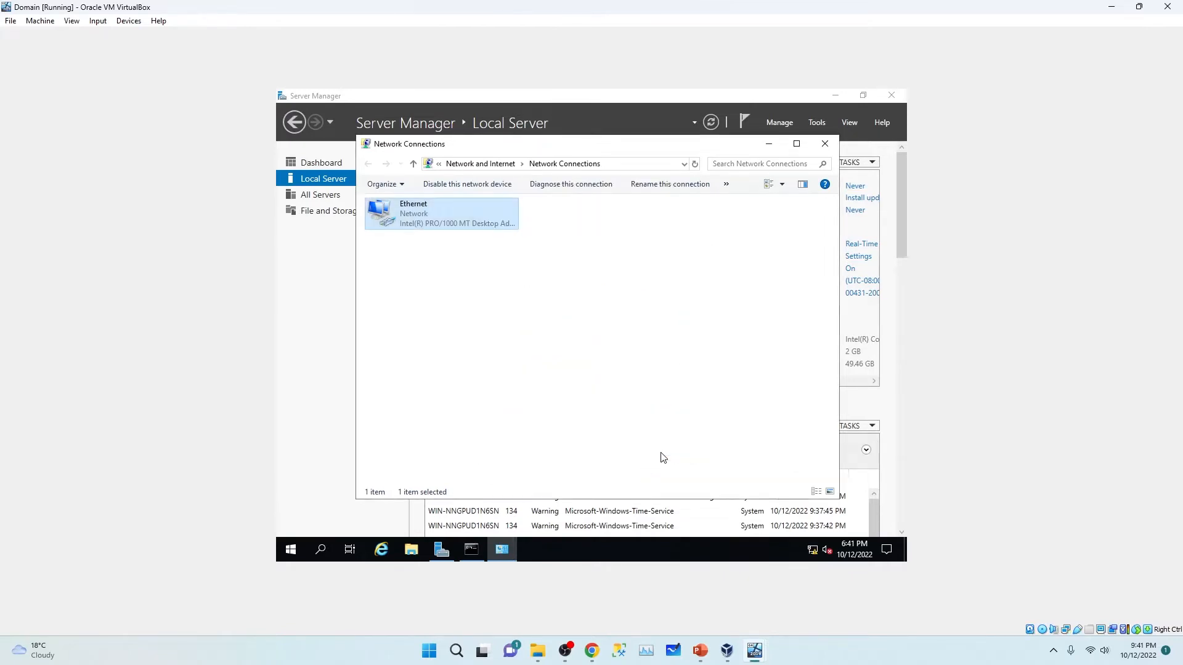
# Step: Close Network Connections, open Windows Defender Firewall, and turn off the domain network firewall
pyautogui.click(826, 147)
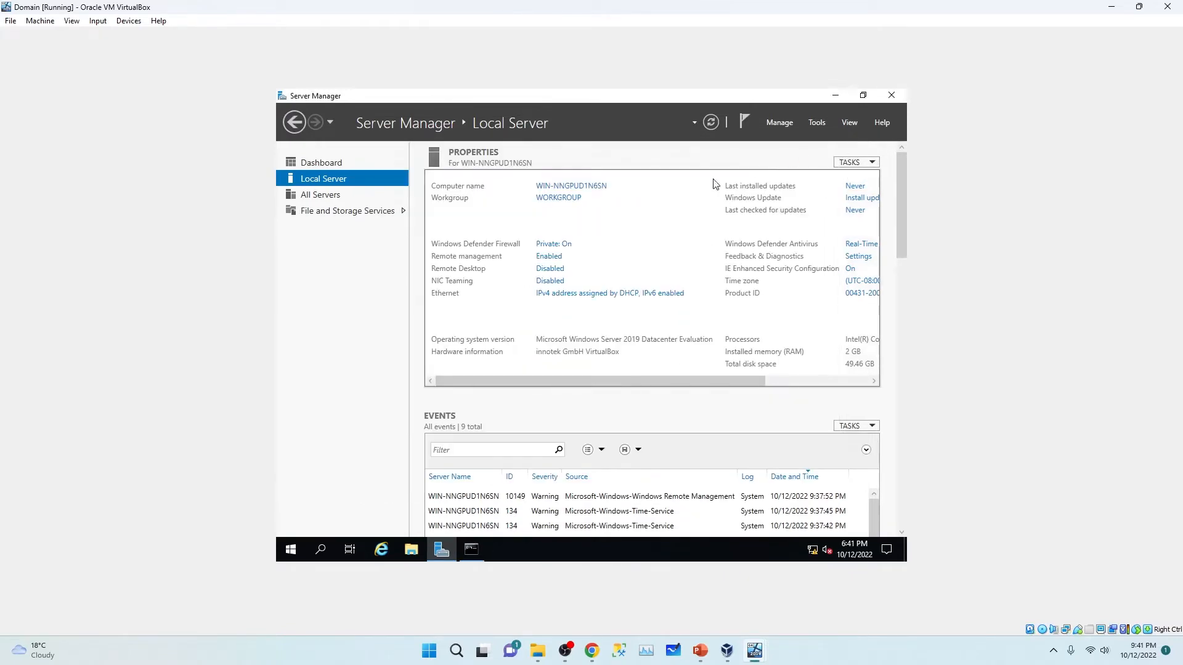
pyautogui.click(711, 123)
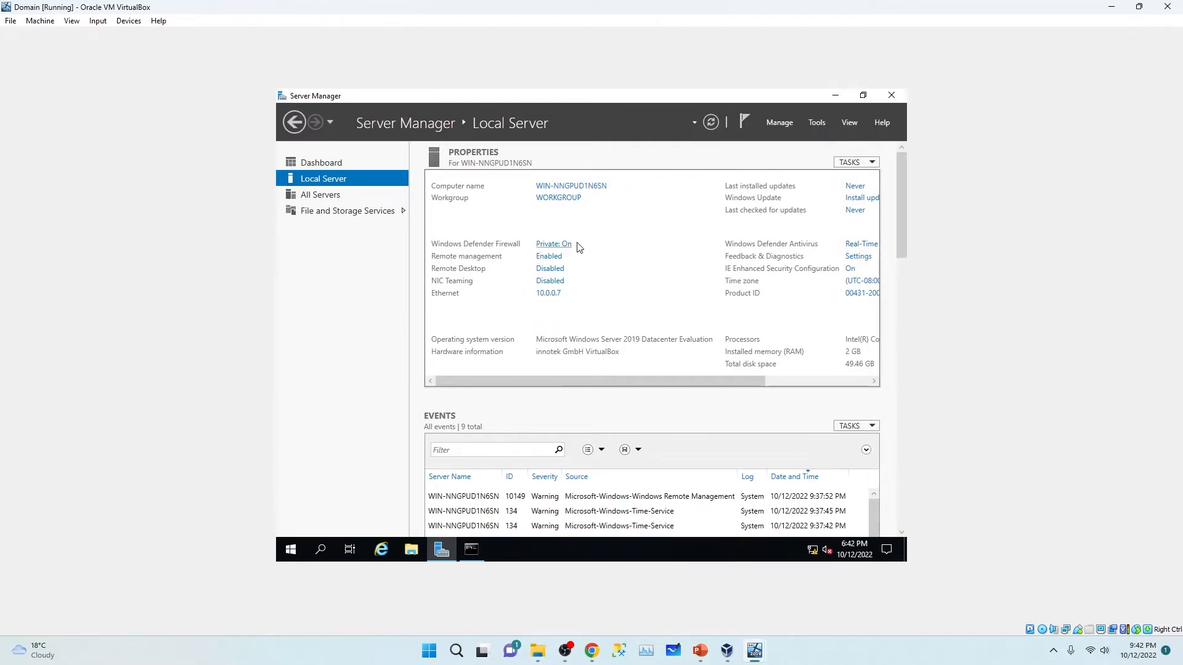
pyautogui.click(558, 246)
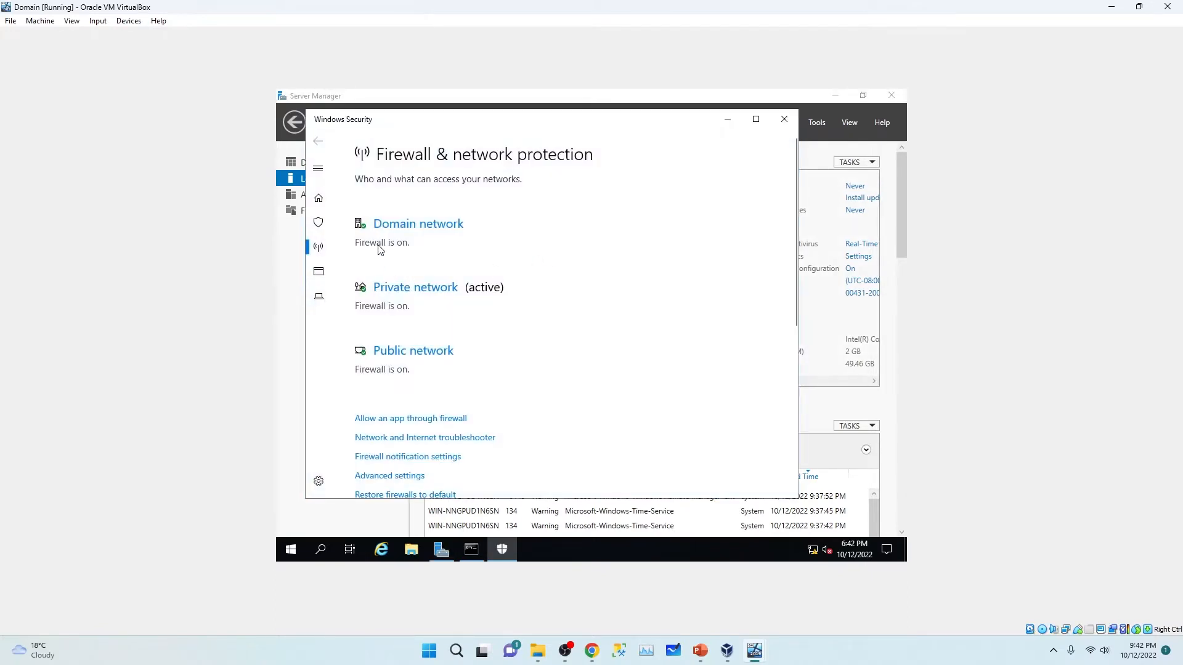
pyautogui.click(401, 231)
pyautogui.click(372, 347)
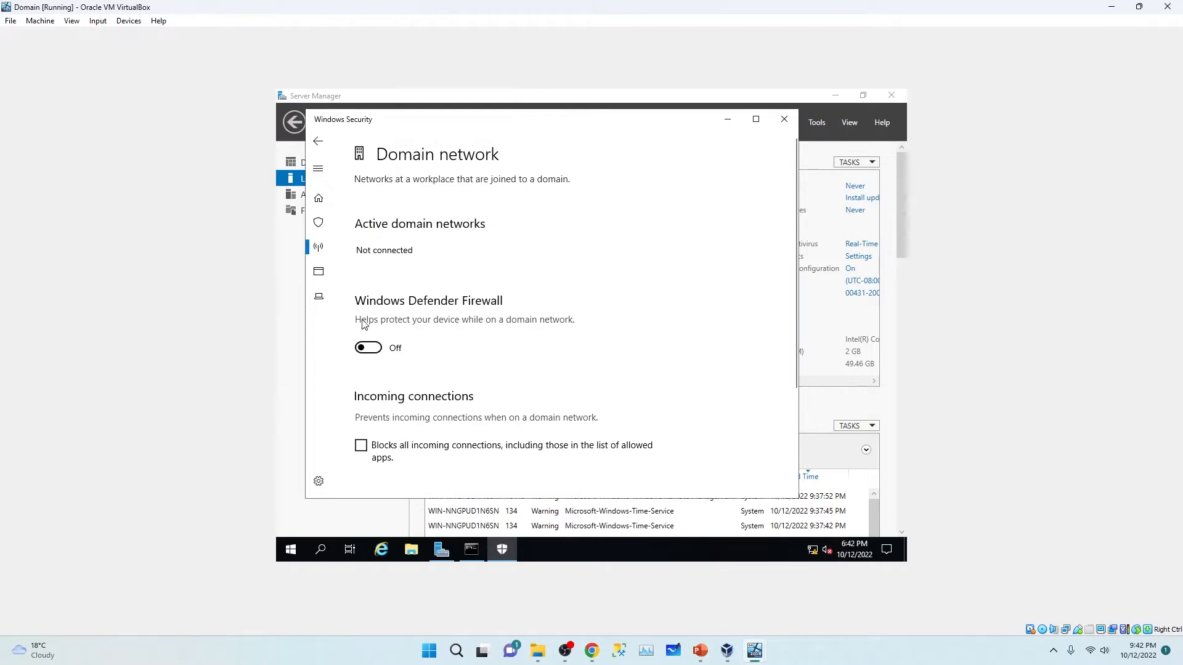
pyautogui.click(318, 141)
# Step: Turn off the private and public network firewalls, then refresh Server Manager's properties
pyautogui.scroll(-2, 473, 404)
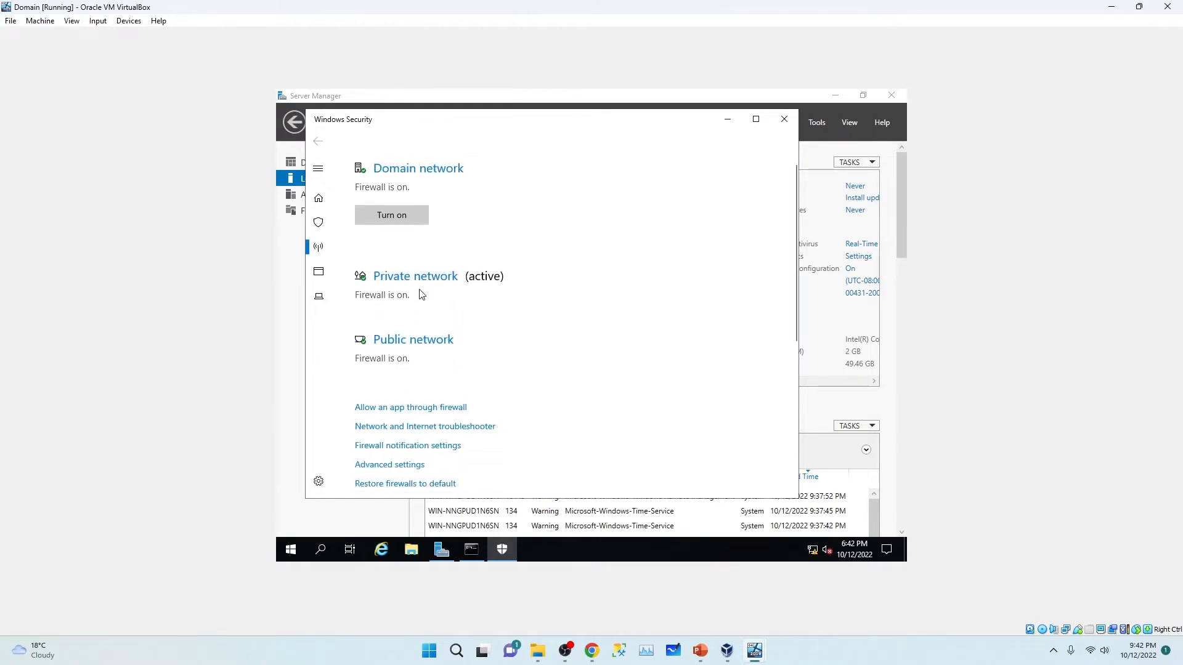
pyautogui.click(421, 280)
pyautogui.click(368, 359)
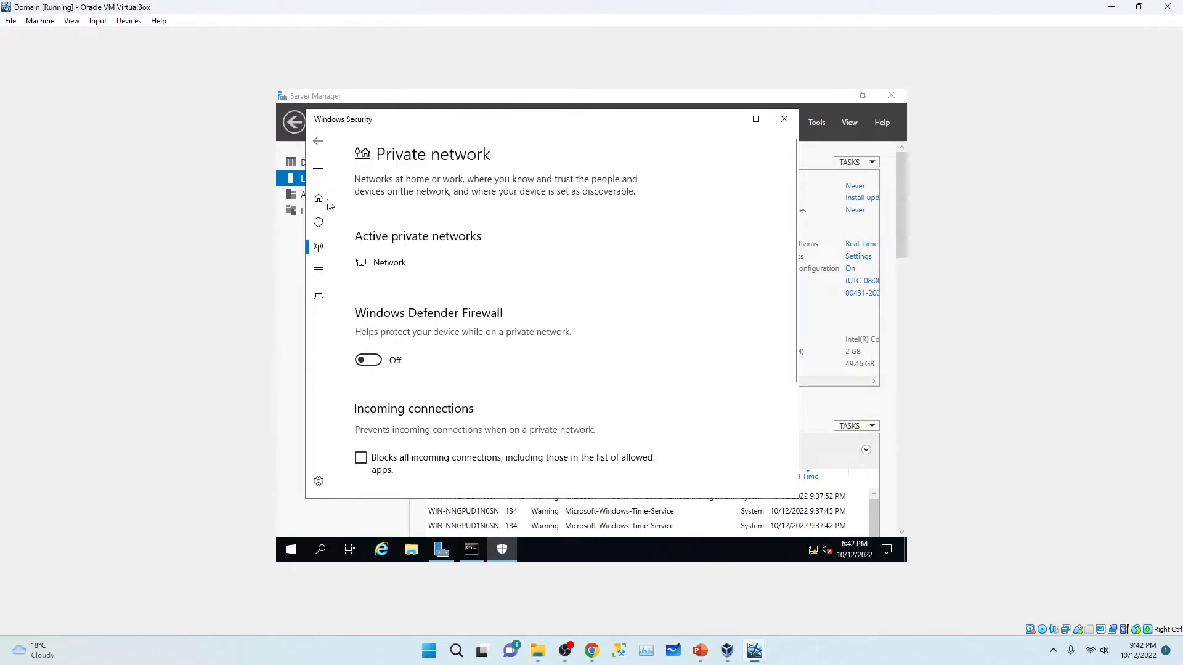
pyautogui.click(318, 141)
pyautogui.scroll(-2, 486, 361)
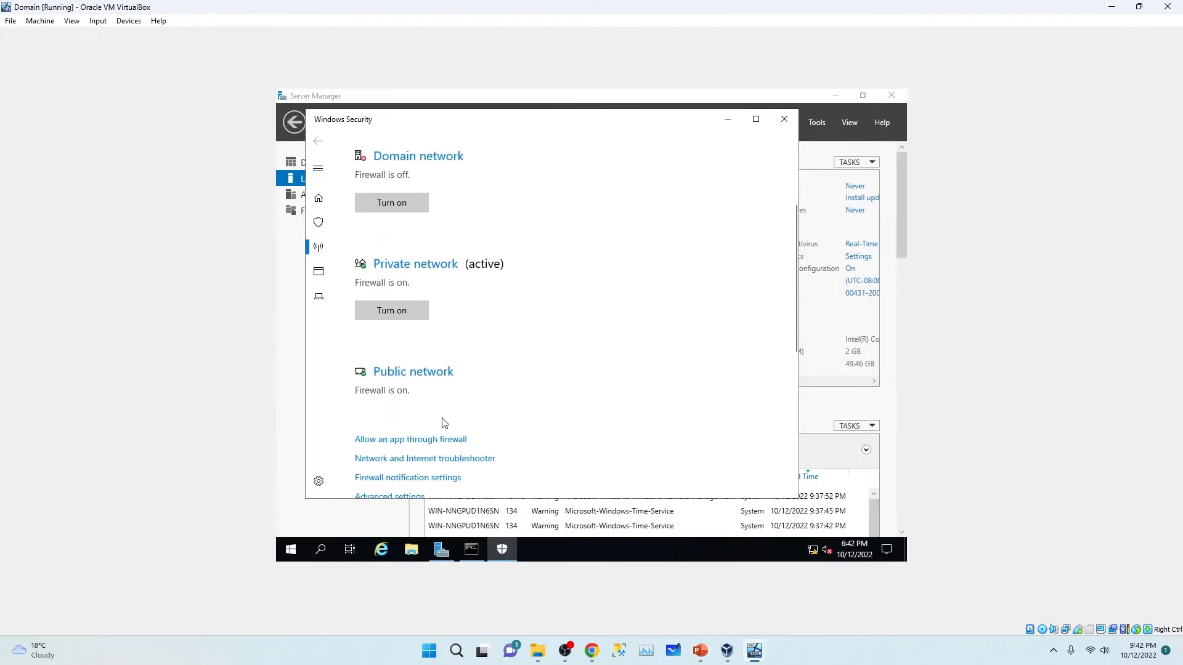
pyautogui.click(395, 370)
pyautogui.click(368, 360)
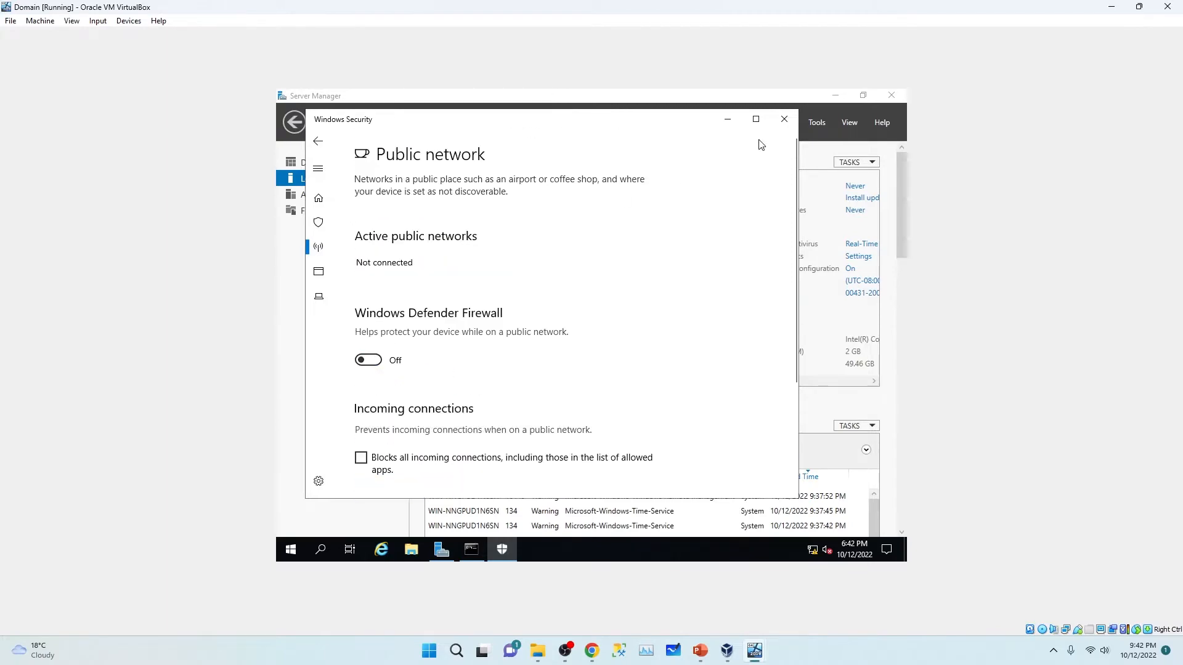
pyautogui.click(780, 123)
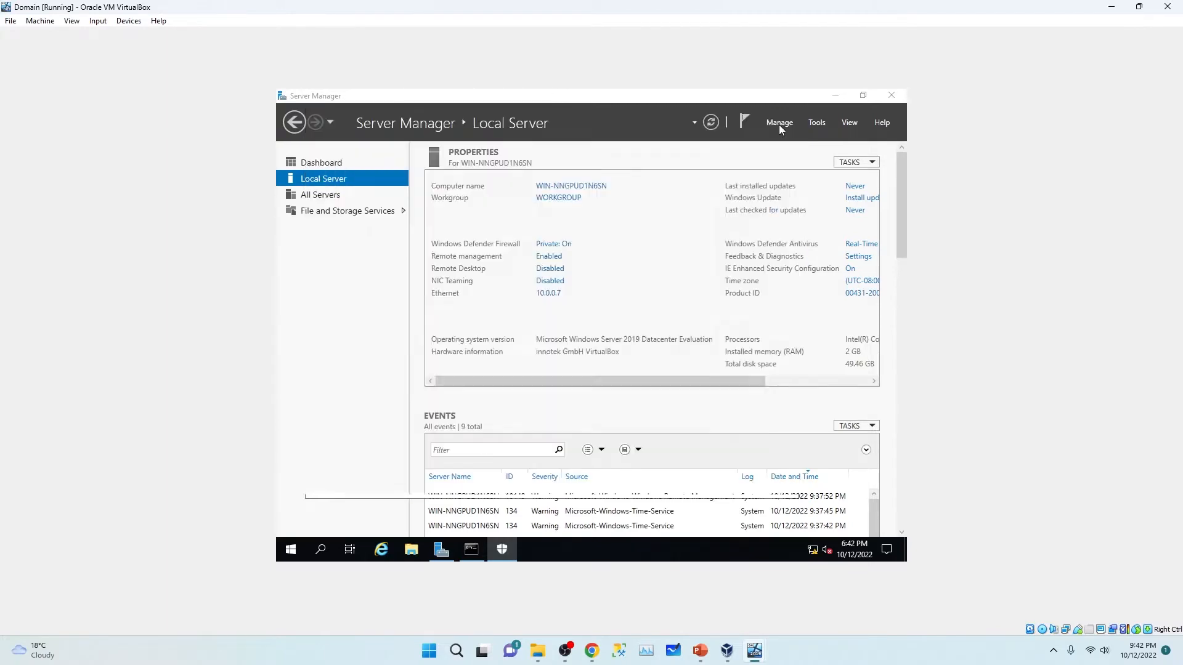
pyautogui.click(711, 122)
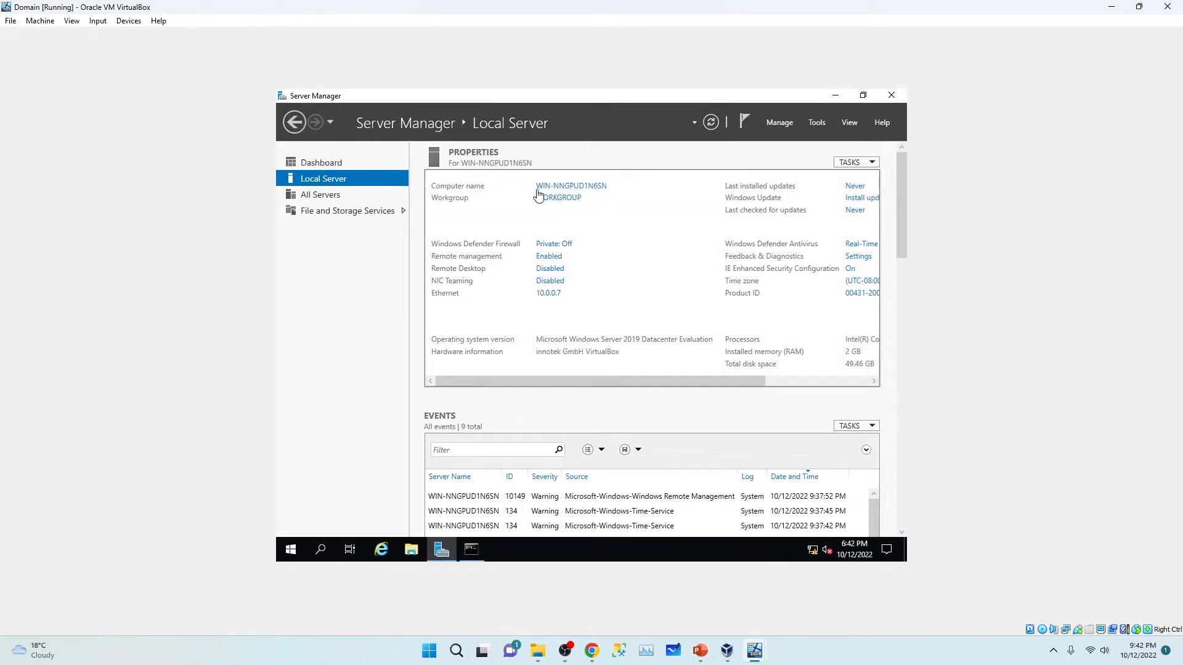
# Step: Open System Properties and change the computer name to Domain
pyautogui.click(575, 187)
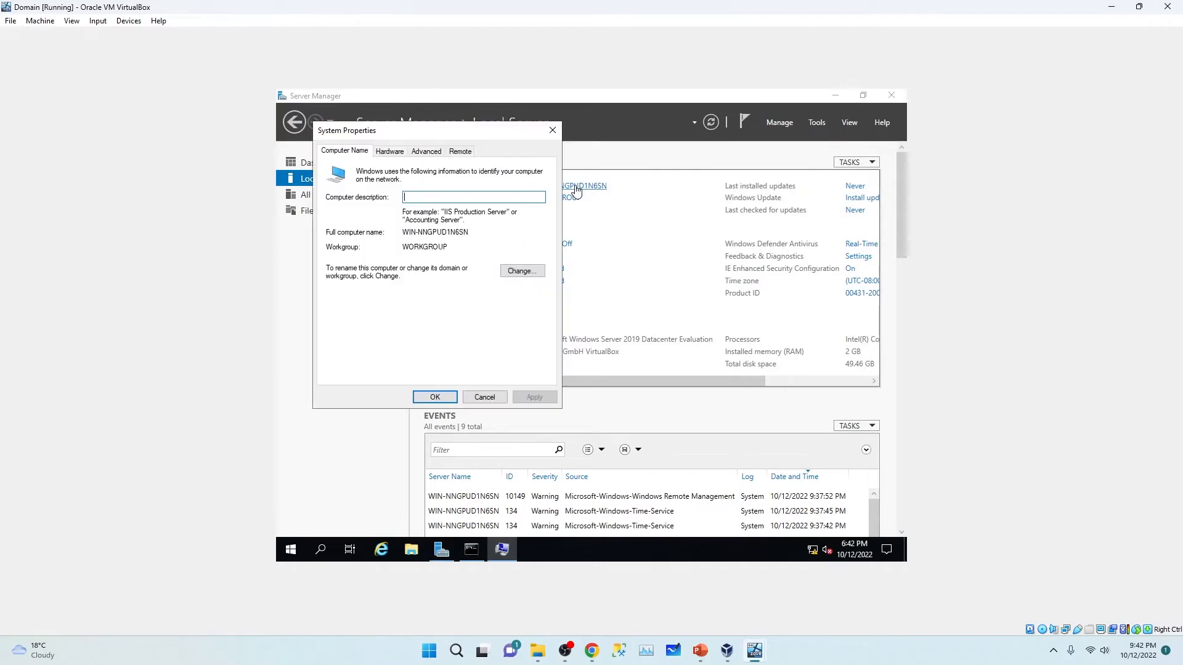
pyautogui.click(552, 141)
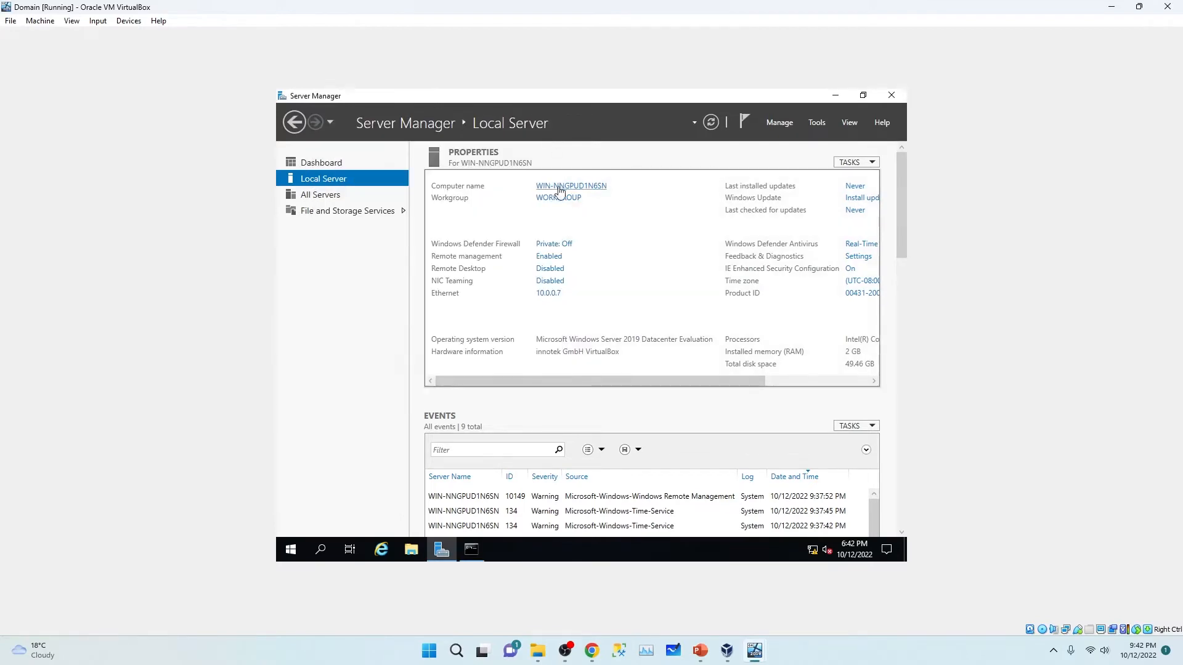
pyautogui.click(564, 191)
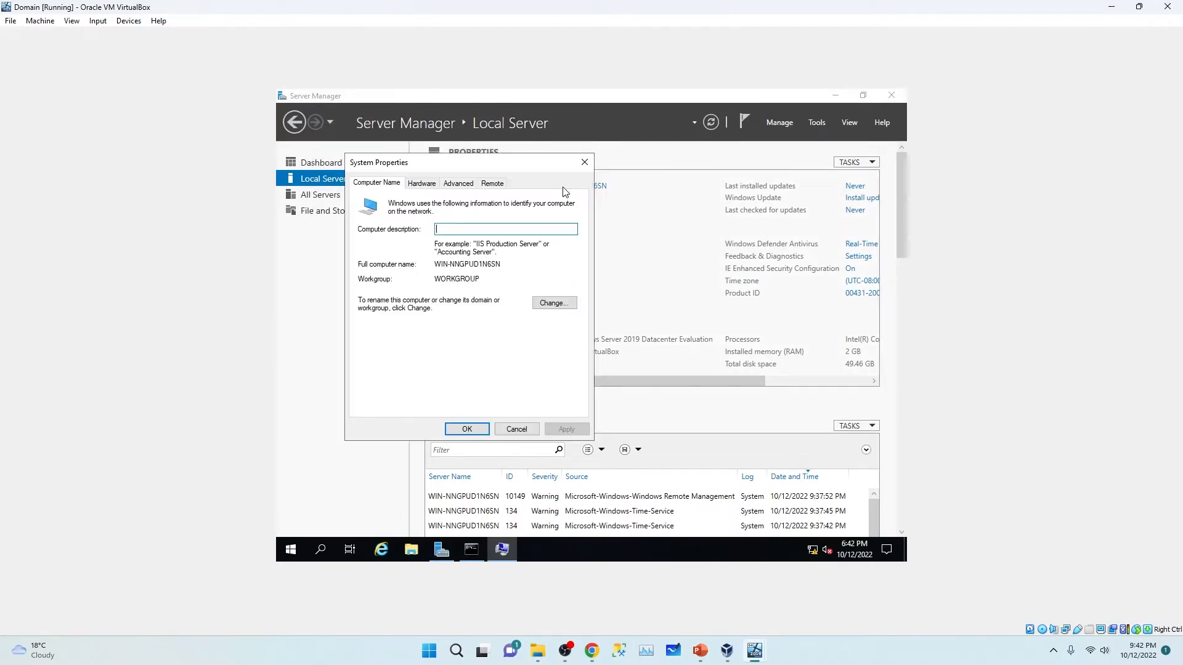
pyautogui.click(554, 303)
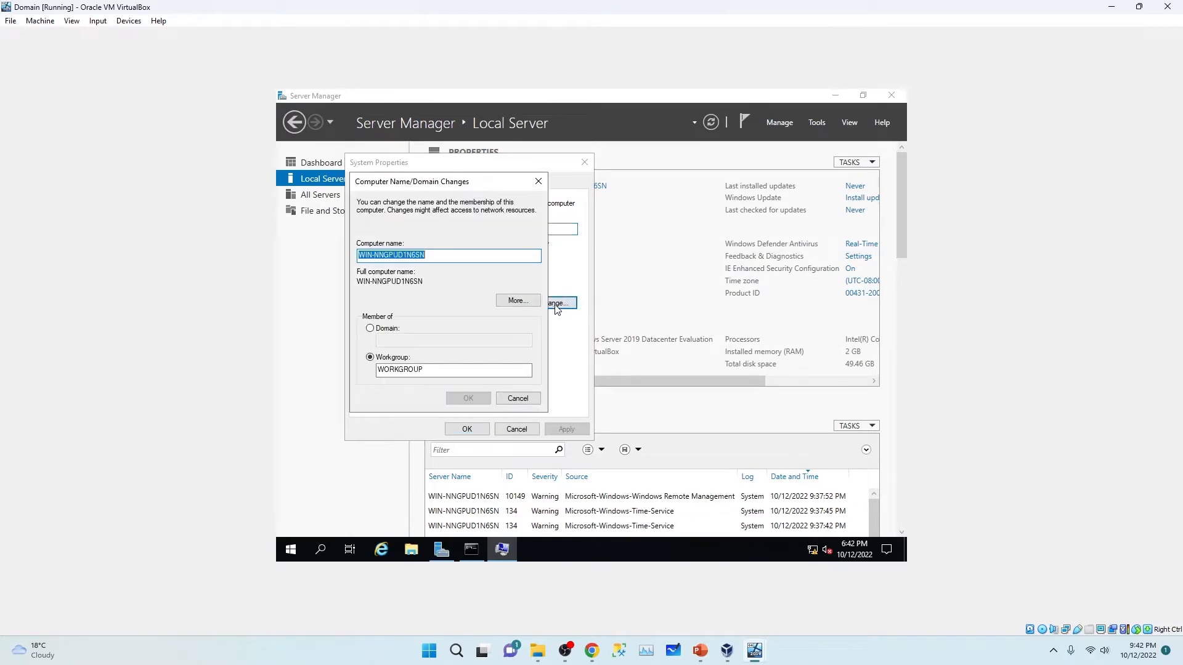
pyautogui.write('Domain')
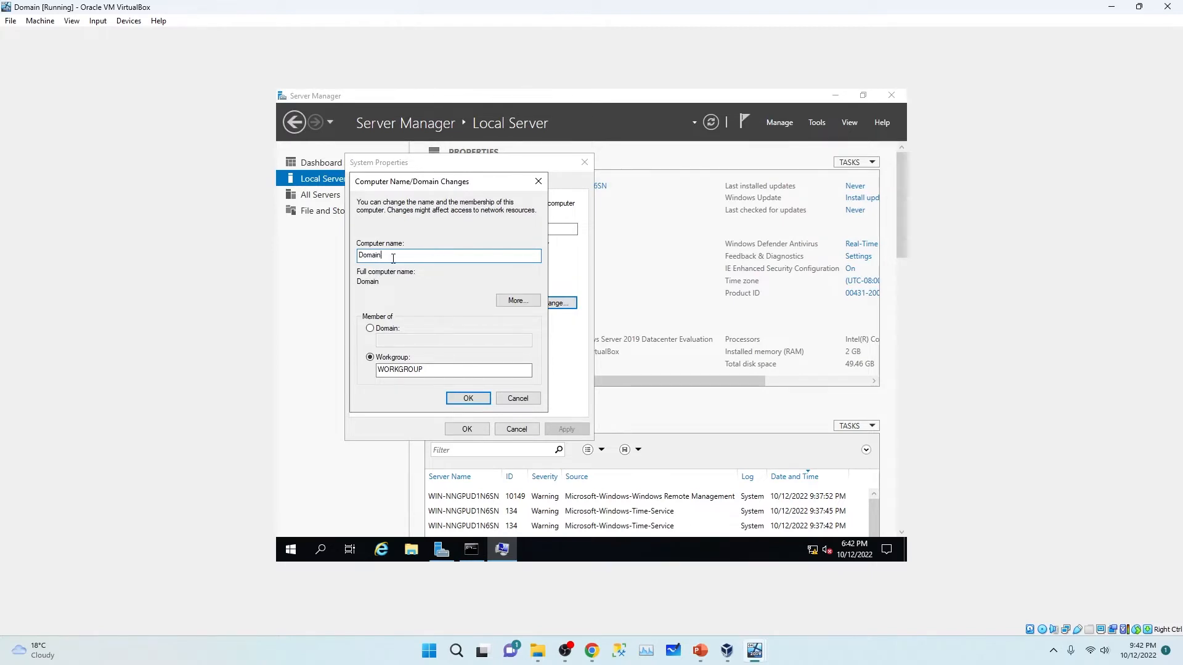
pyautogui.moveTo(388, 259); pyautogui.dragTo(356, 259)
pyautogui.click(466, 399)
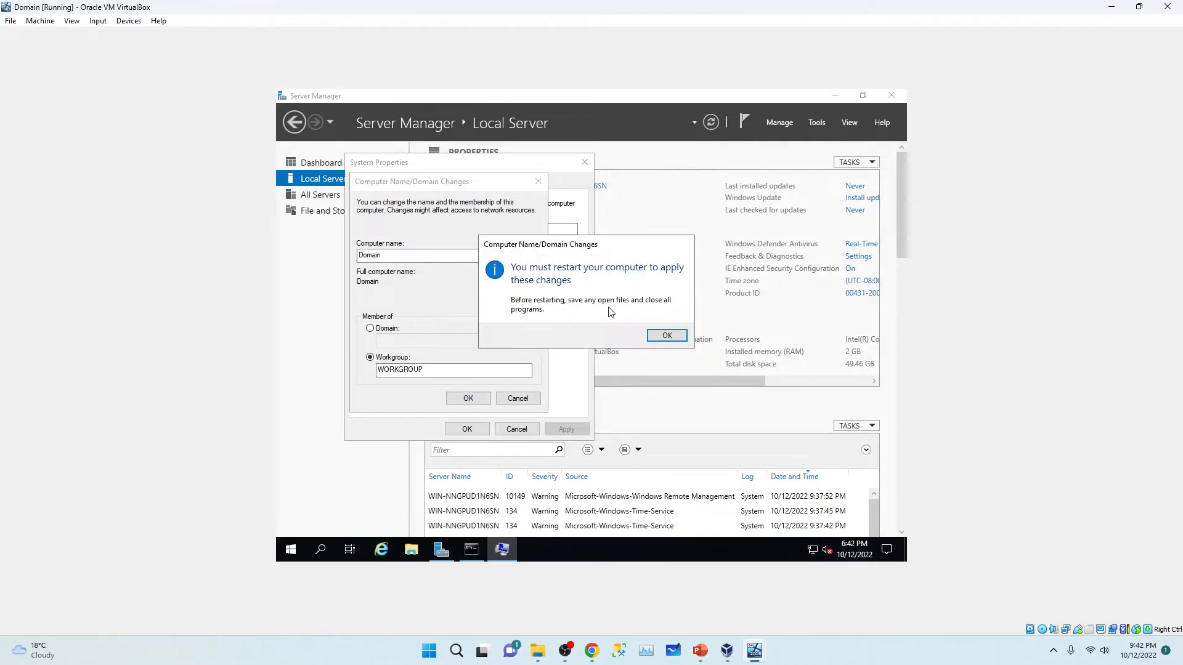
# Step: Acknowledge the restart notice, close System Properties, and restart the server now
pyautogui.click(674, 335)
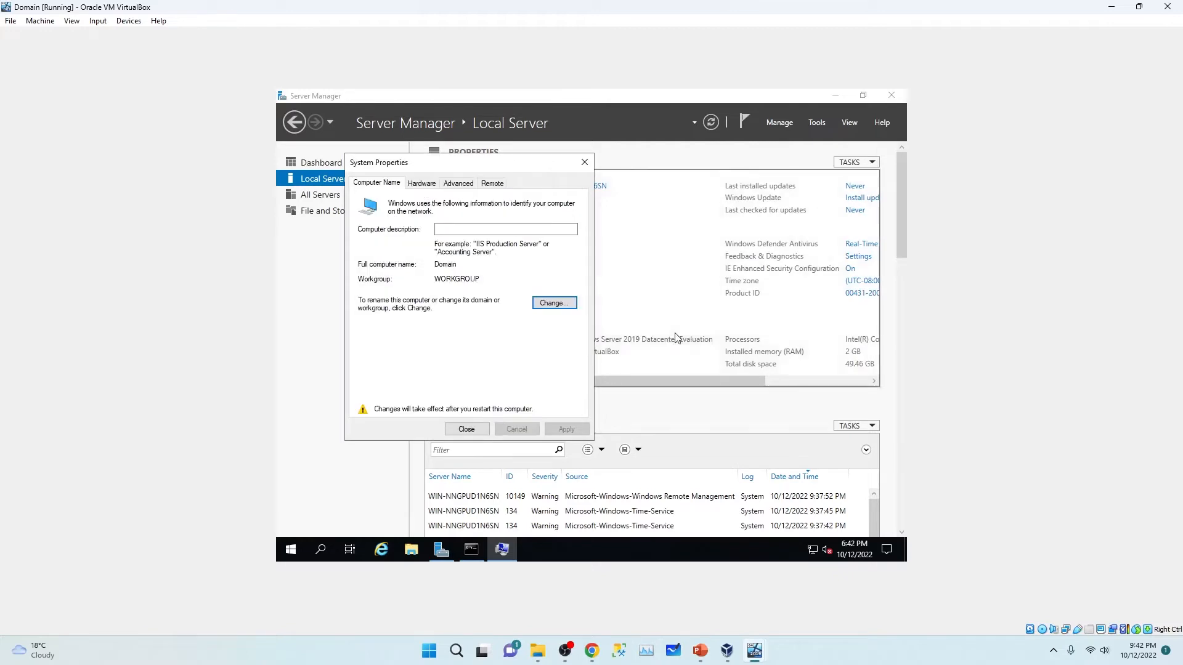
pyautogui.click(461, 429)
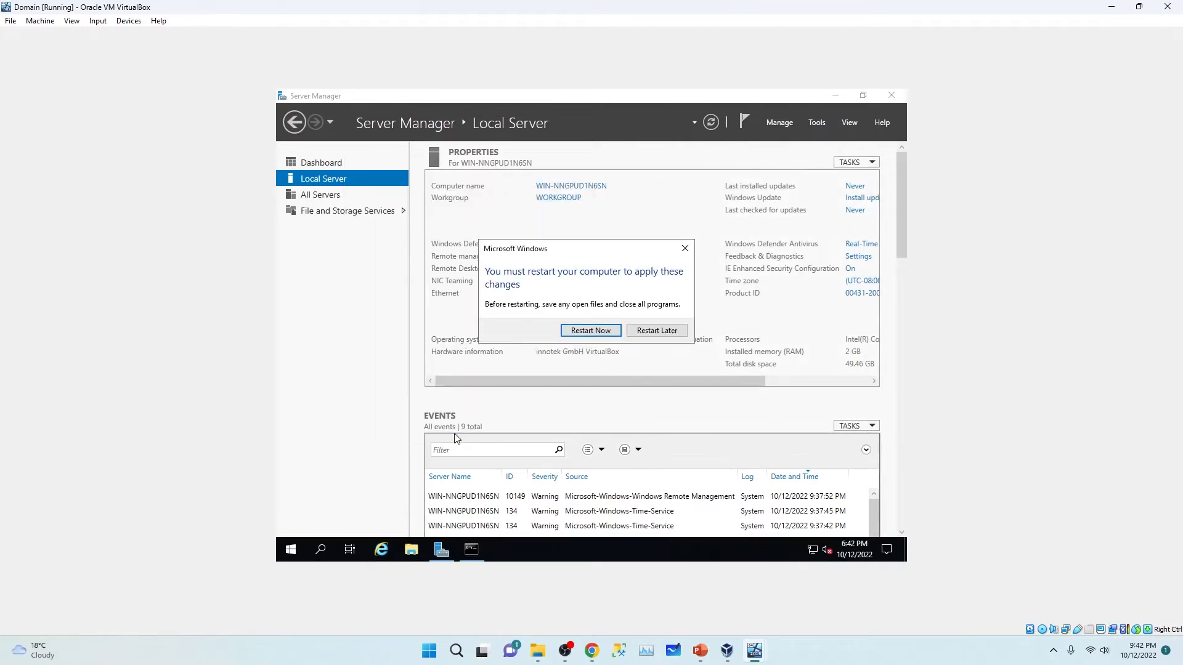
pyautogui.click(596, 333)
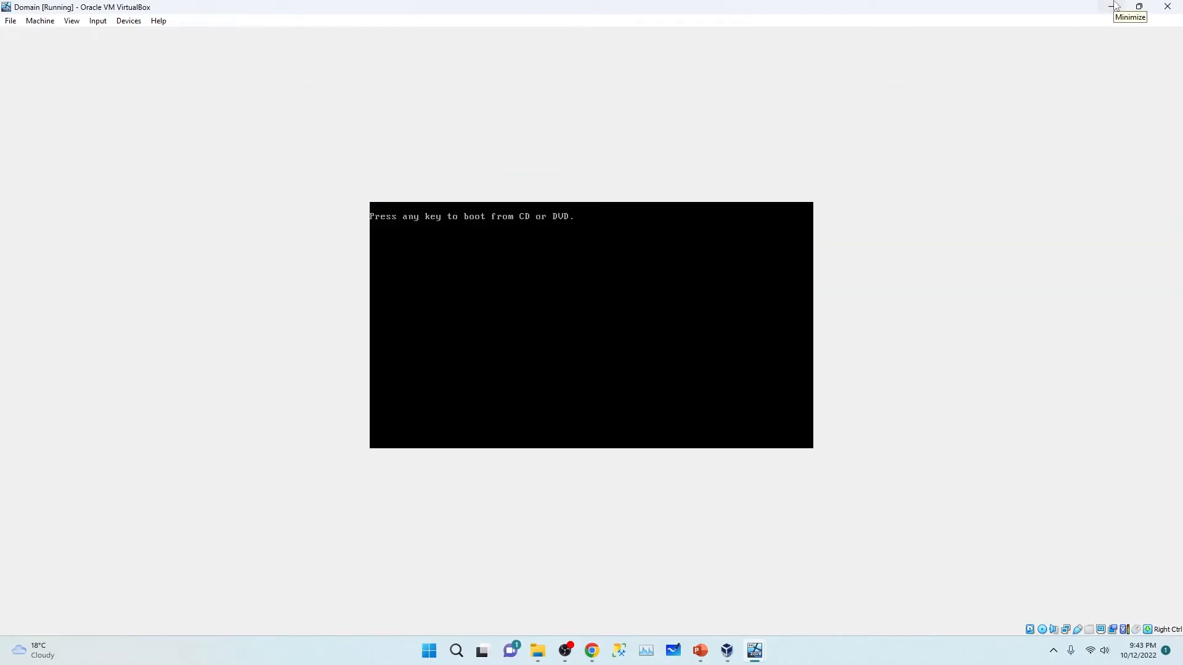
# Step: Minimise Domain, maximise Node01, and set and confirm the Node01 administrator password
pyautogui.click(1115, 6)
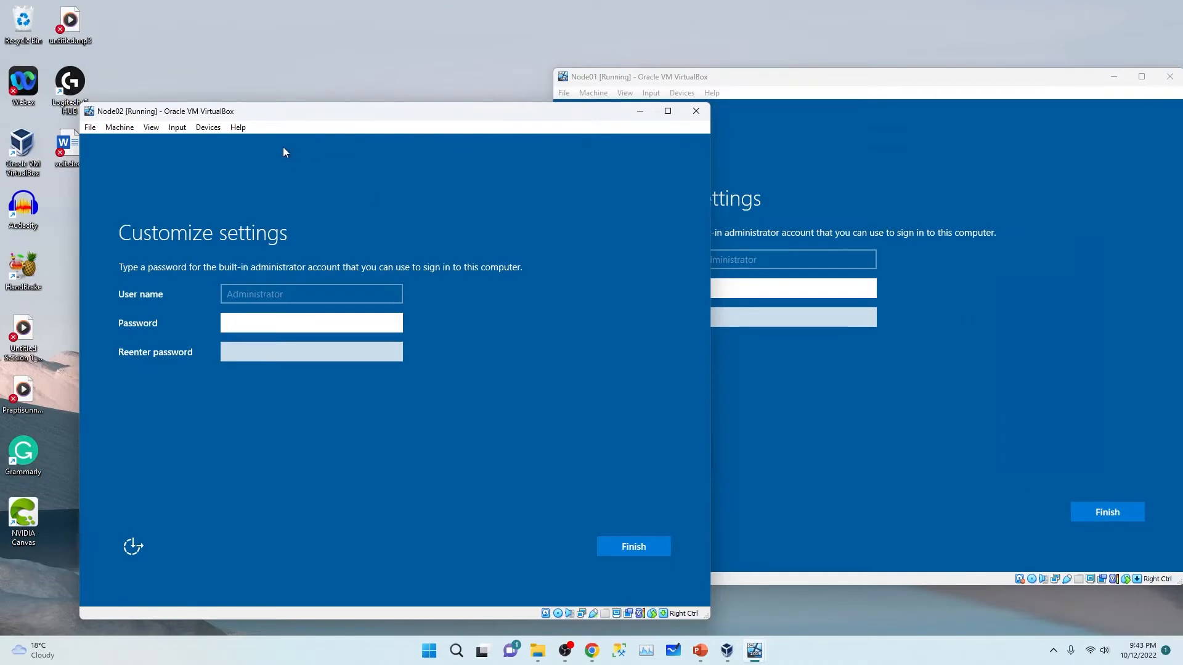
pyautogui.click(812, 109)
pyautogui.doubleClick(858, 83)
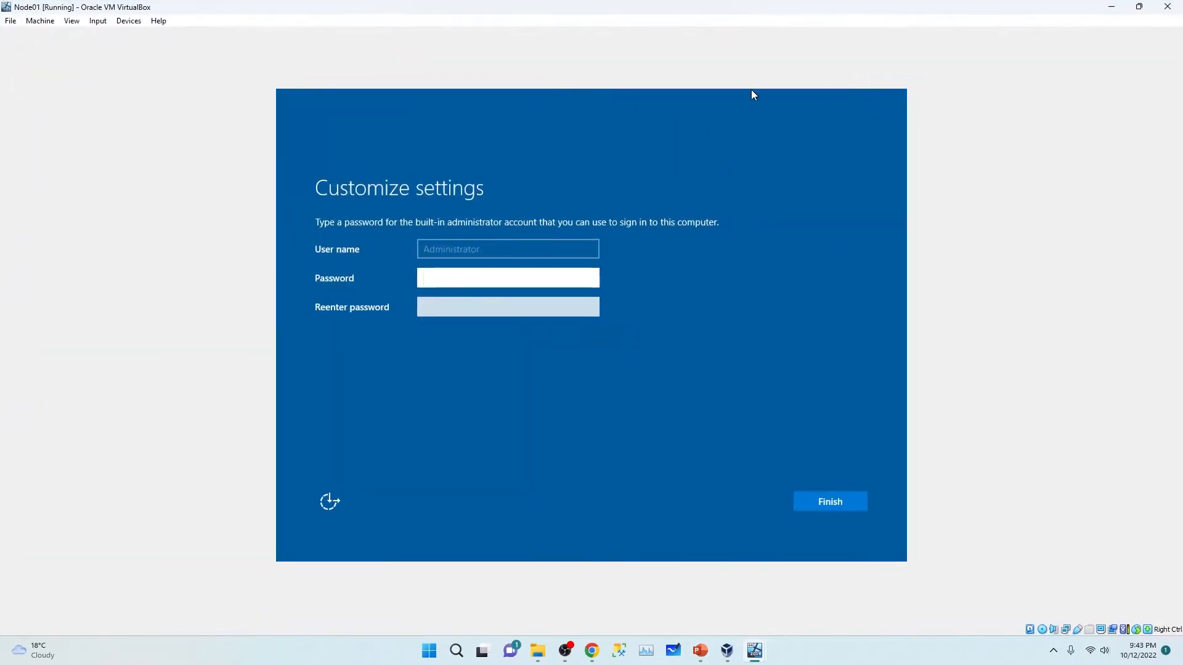
pyautogui.click(430, 271)
pyautogui.write('P')
pyautogui.click(445, 303)
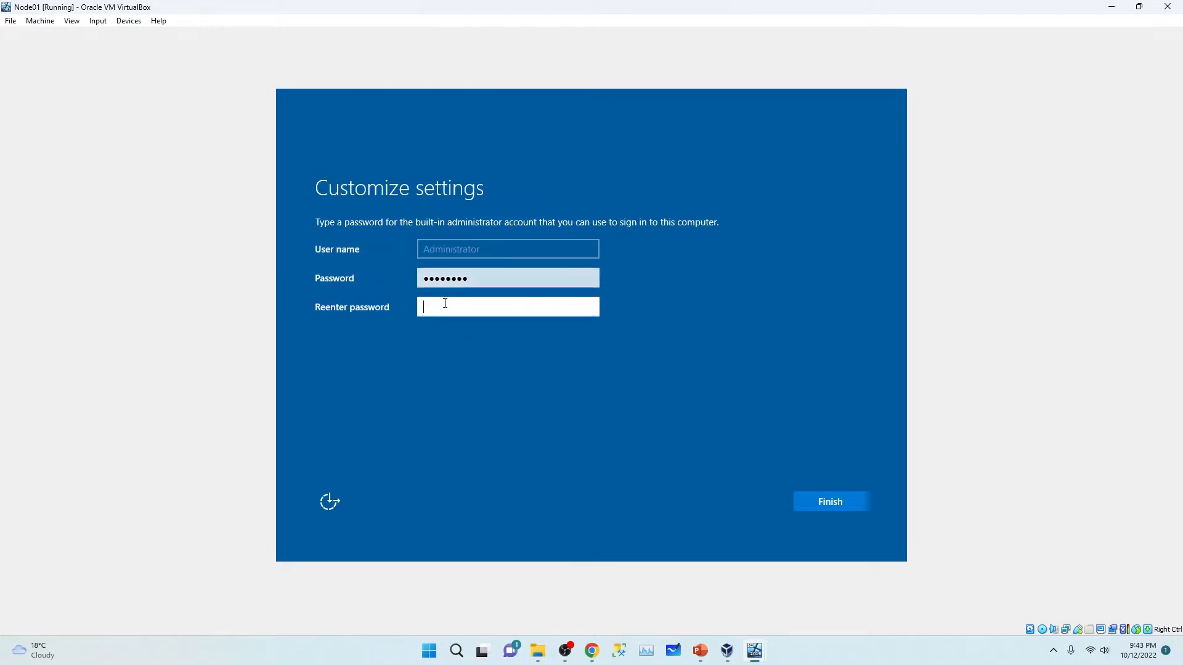
pyautogui.write('Pass')
pyautogui.press('Return')
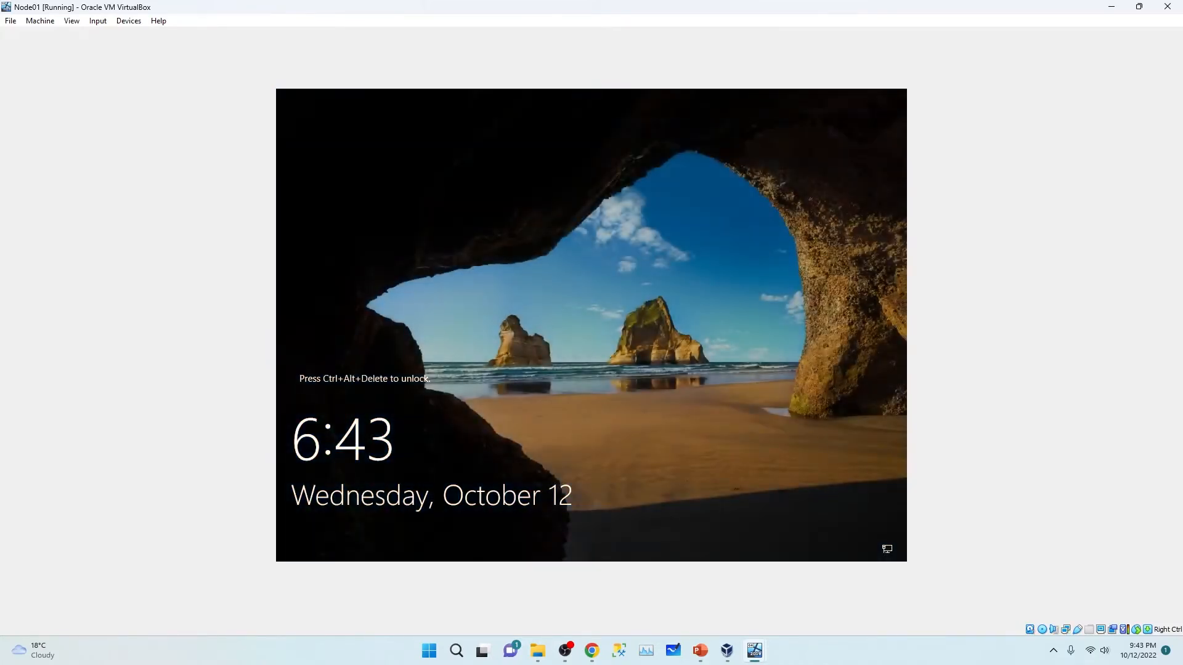
# Step: Sign in to Node01 as Administrator with the administrator password
pyautogui.hotkey('ctrl', 'alt', 'Delete')
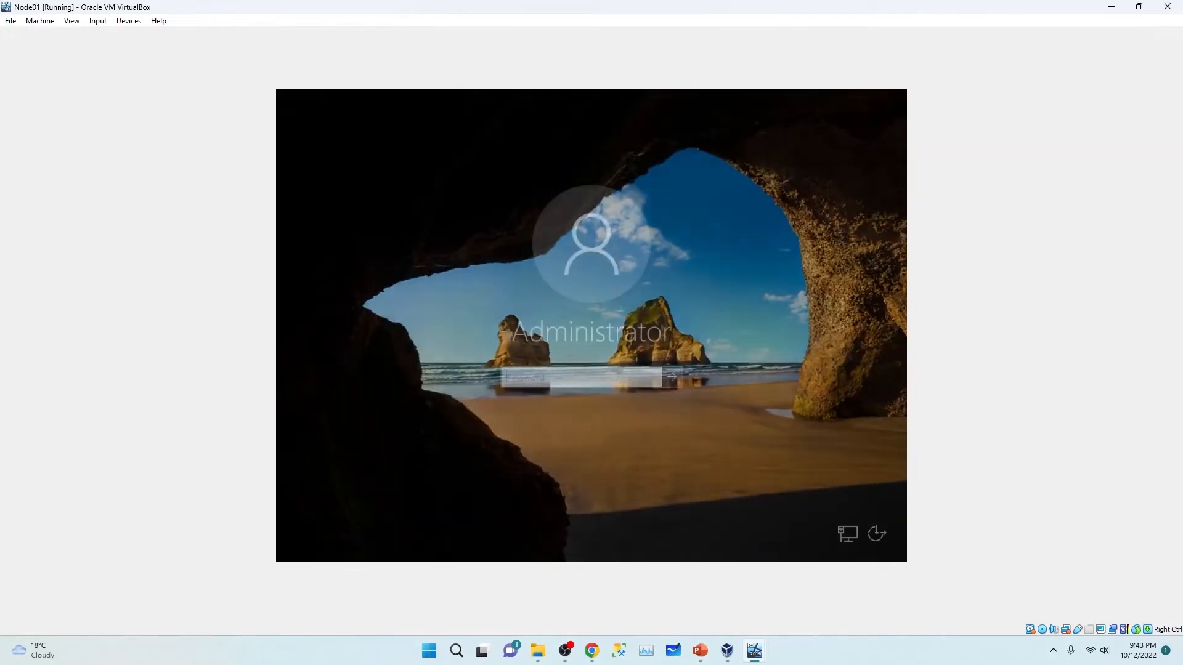
pyautogui.write('P')
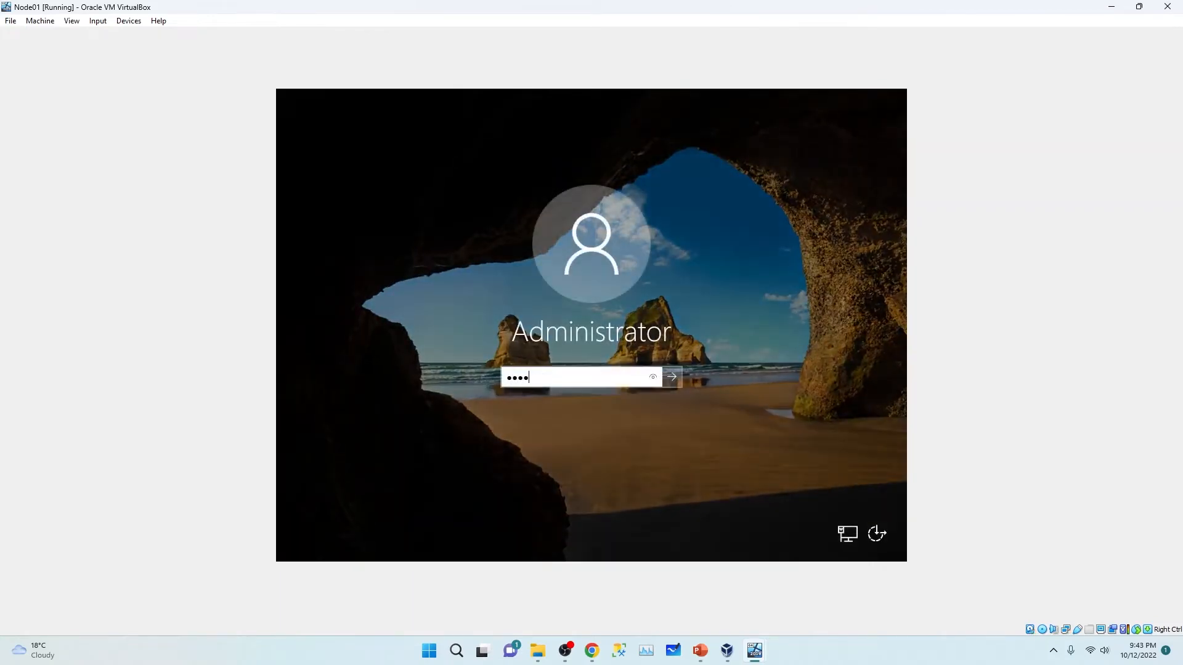
pyautogui.press('Return')
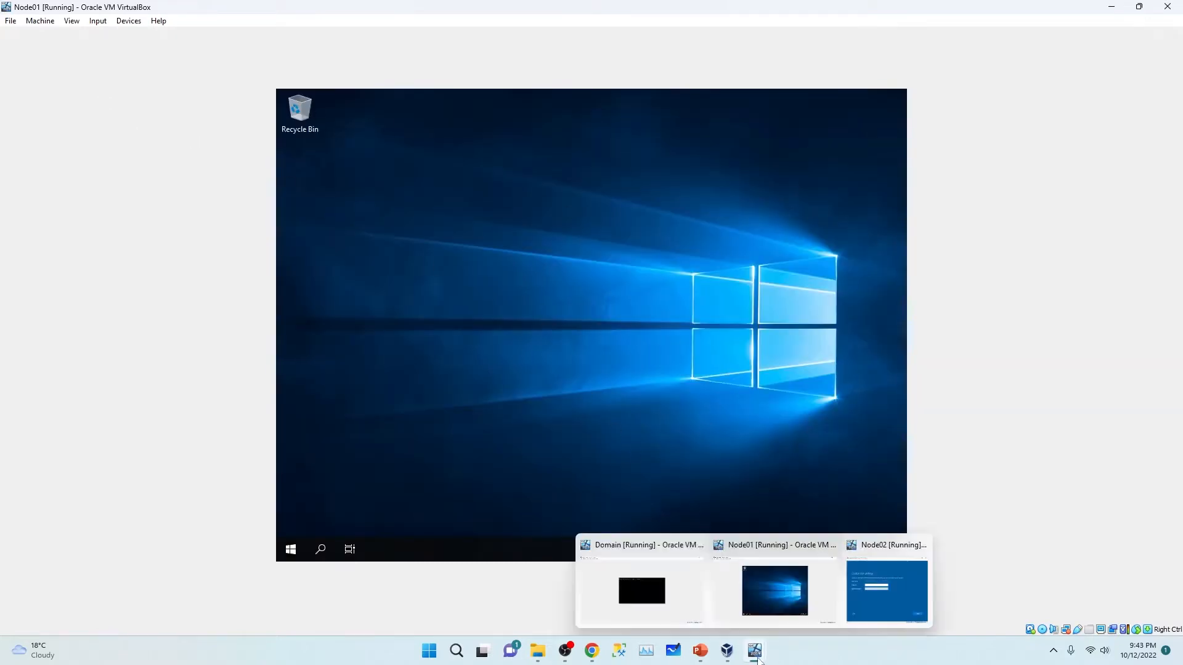
# Step: Bring up and maximise Node02, then set and confirm its administrator password
pyautogui.moveTo(727, 651)
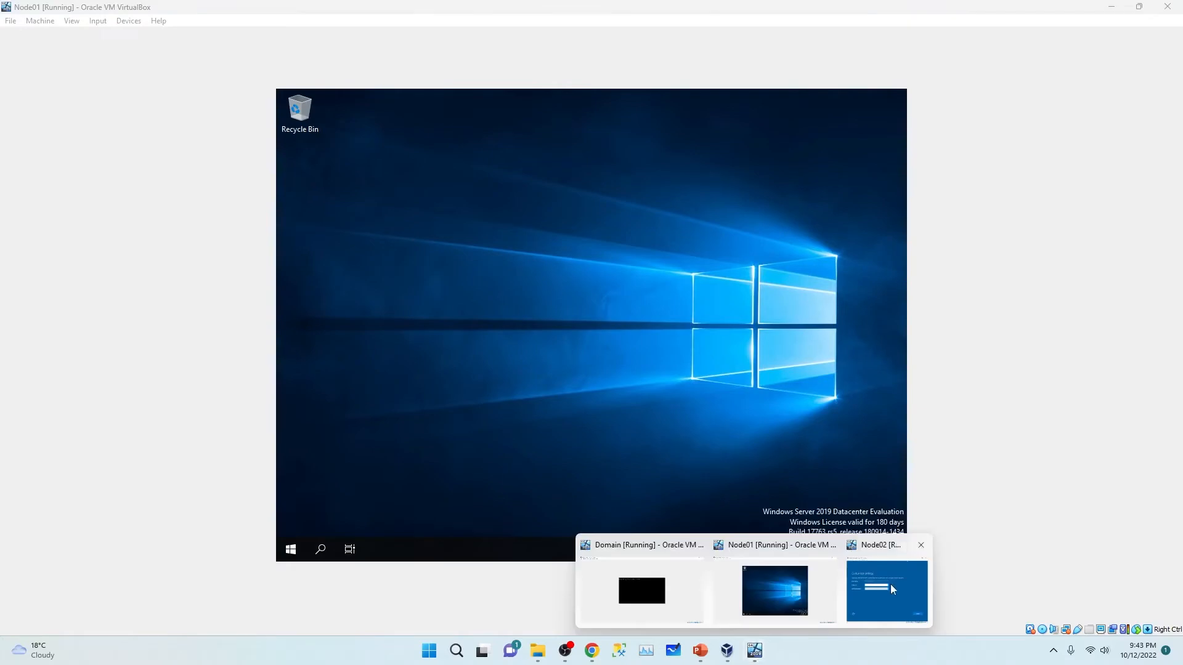
pyautogui.click(893, 586)
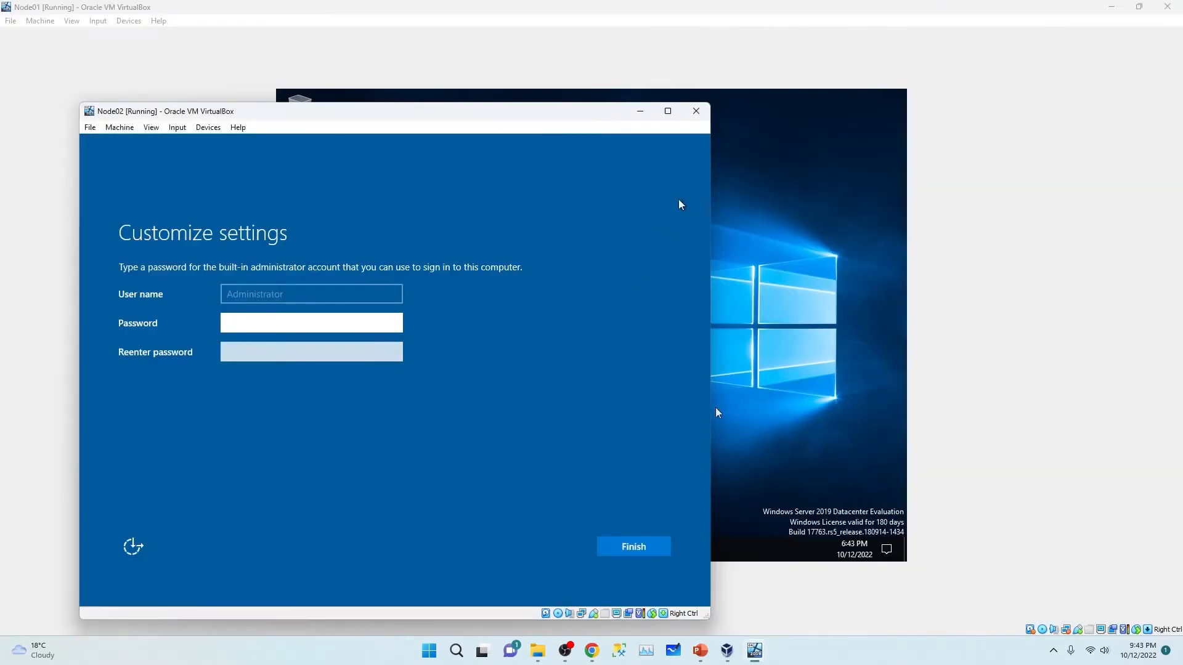
pyautogui.click(667, 111)
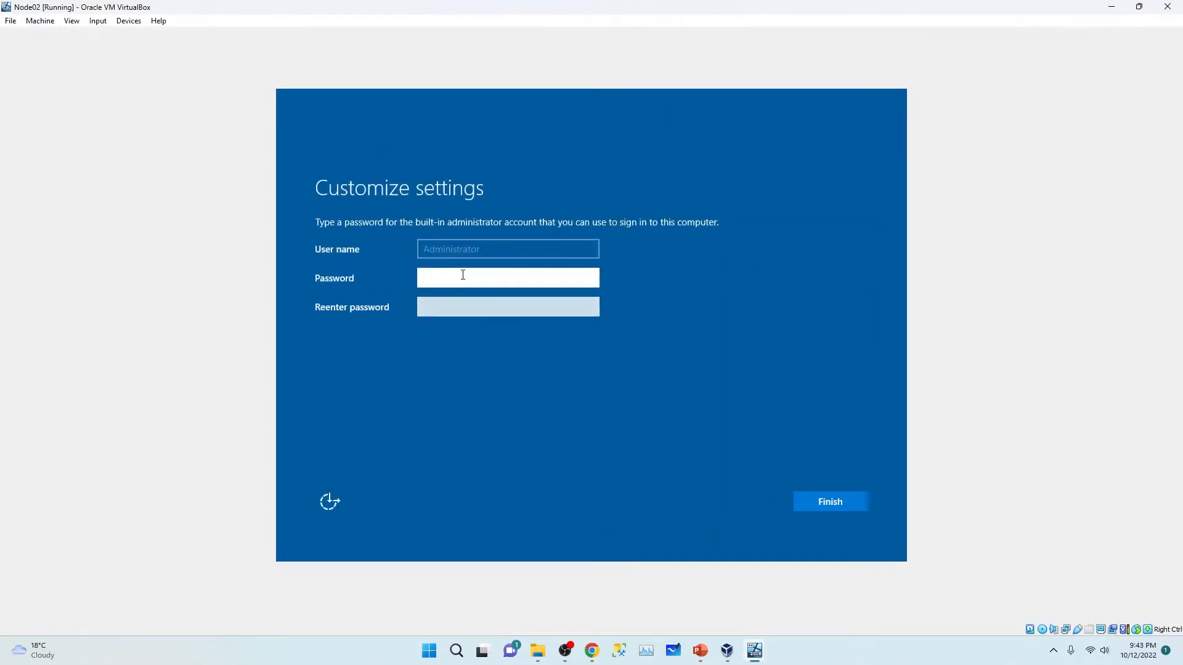
pyautogui.write('P@ssw0')
pyautogui.click(453, 303)
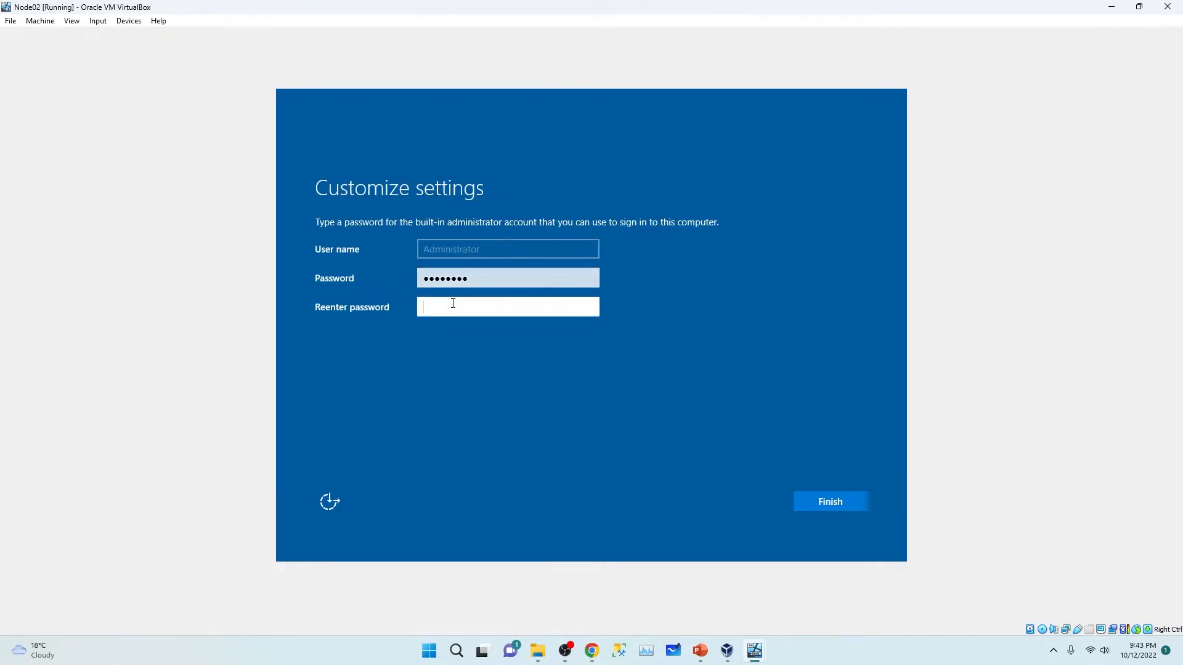
pyautogui.write('P@ssw0')
pyautogui.click(838, 501)
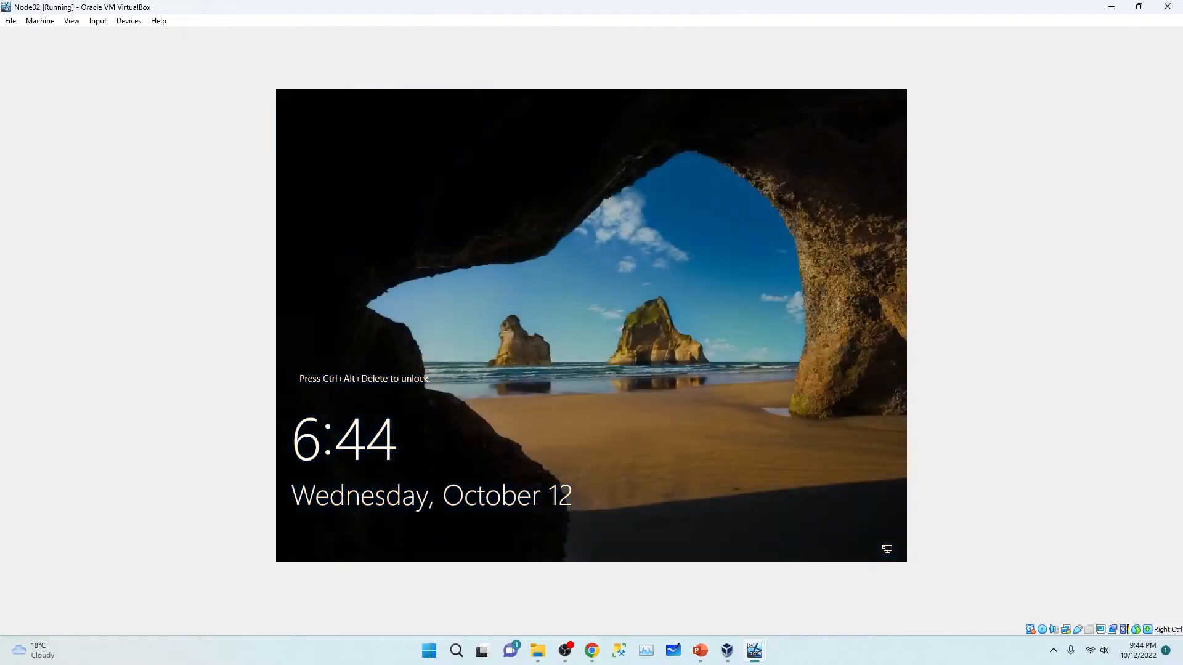
# Step: Sign in to Node02 as Administrator with the administrator password
pyautogui.hotkey('ctrl', 'alt', 'Delete')
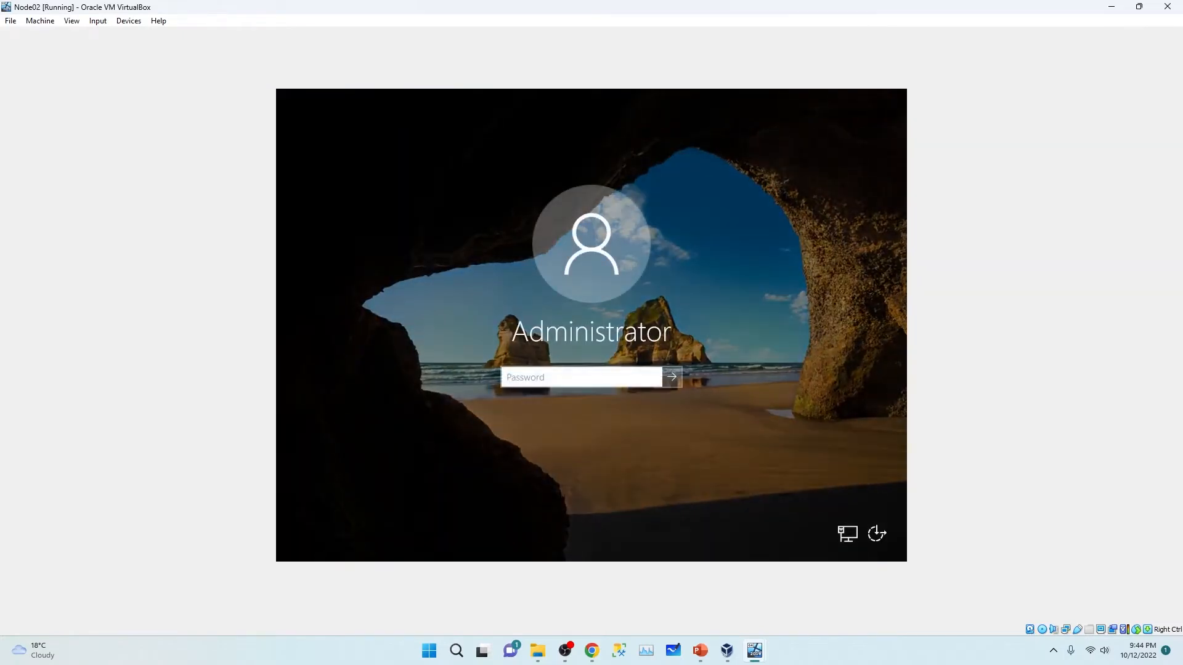
pyautogui.write('Pa')
pyautogui.press('Return')
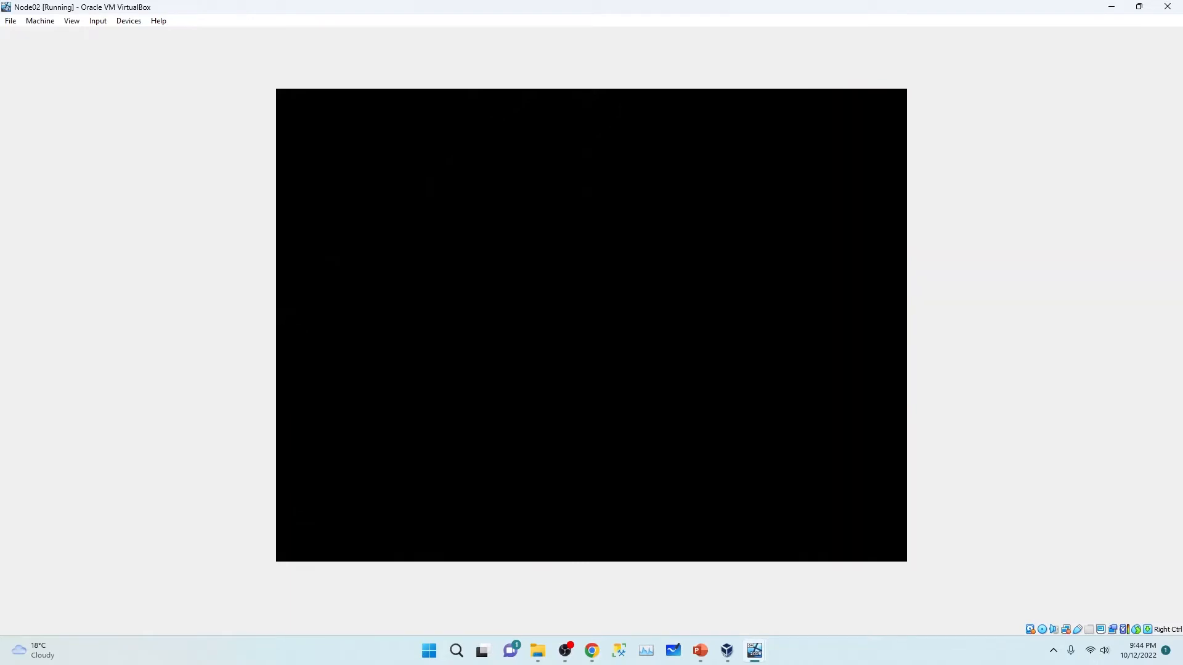
pyautogui.moveTo(755, 651)
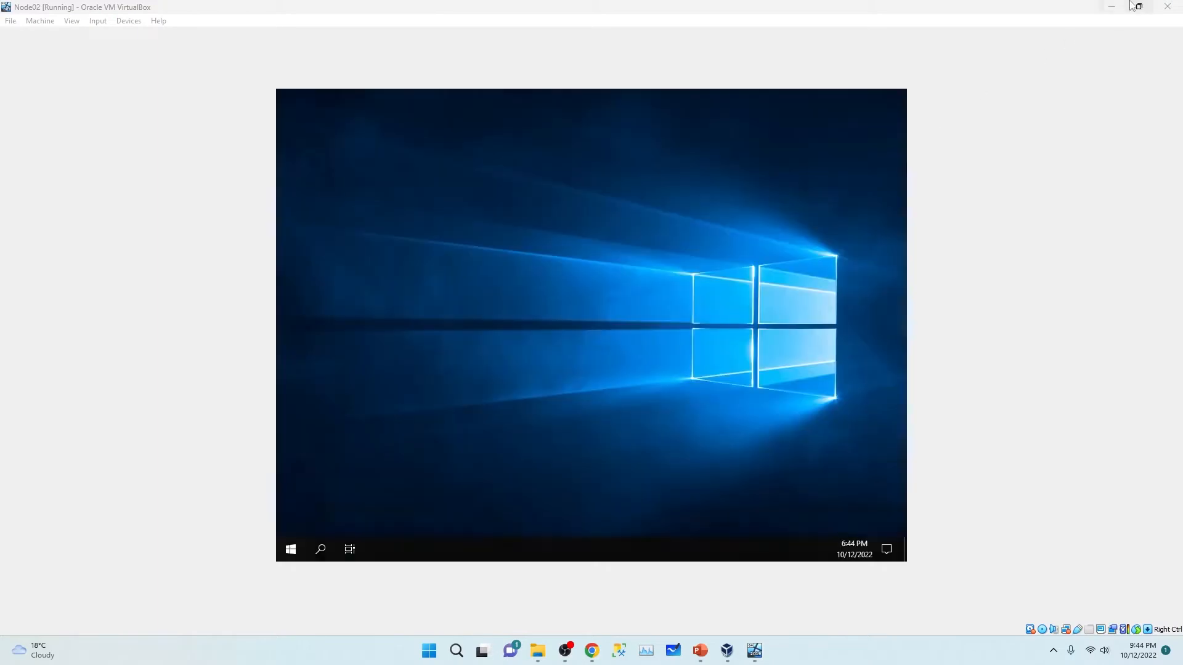
# Step: Minimise Node02, allow Node01 network discovery, permanently dismiss the Admin Center message, minimise Node01
pyautogui.click(1112, 7)
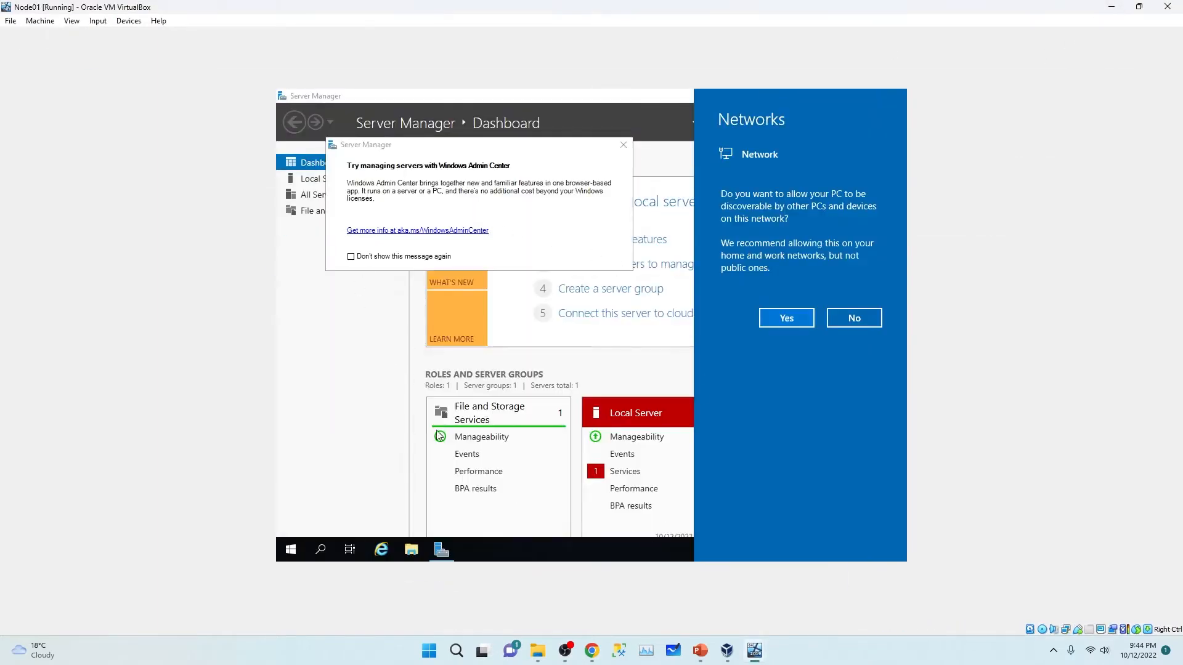
pyautogui.click(783, 323)
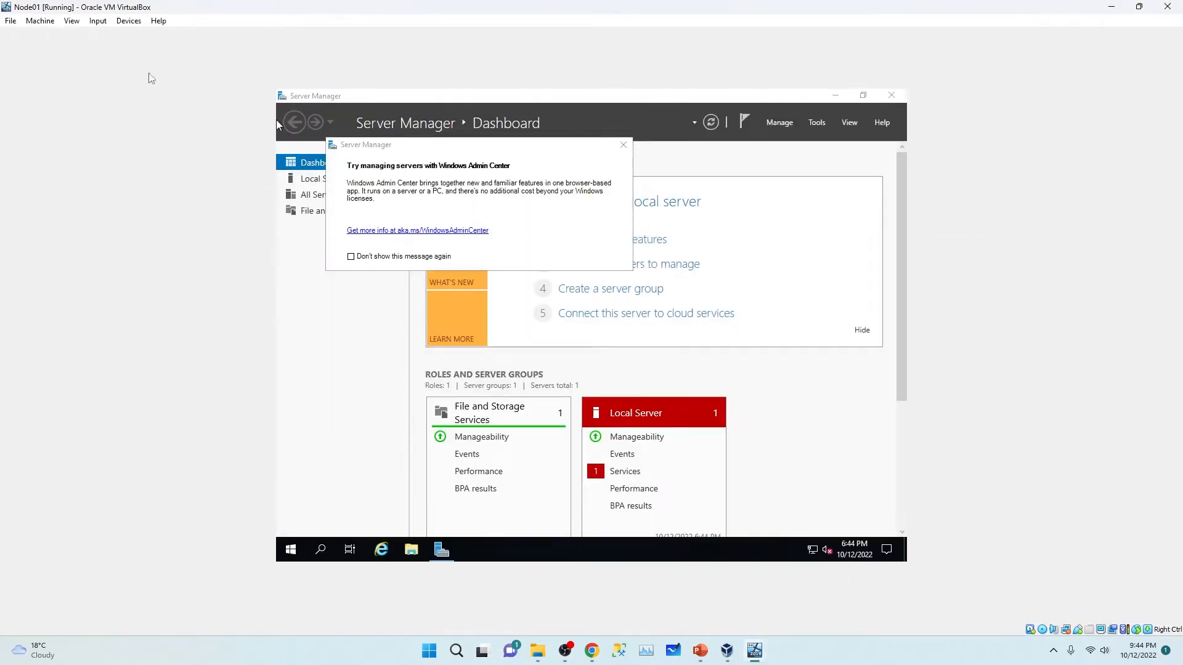
pyautogui.click(351, 256)
pyautogui.click(630, 149)
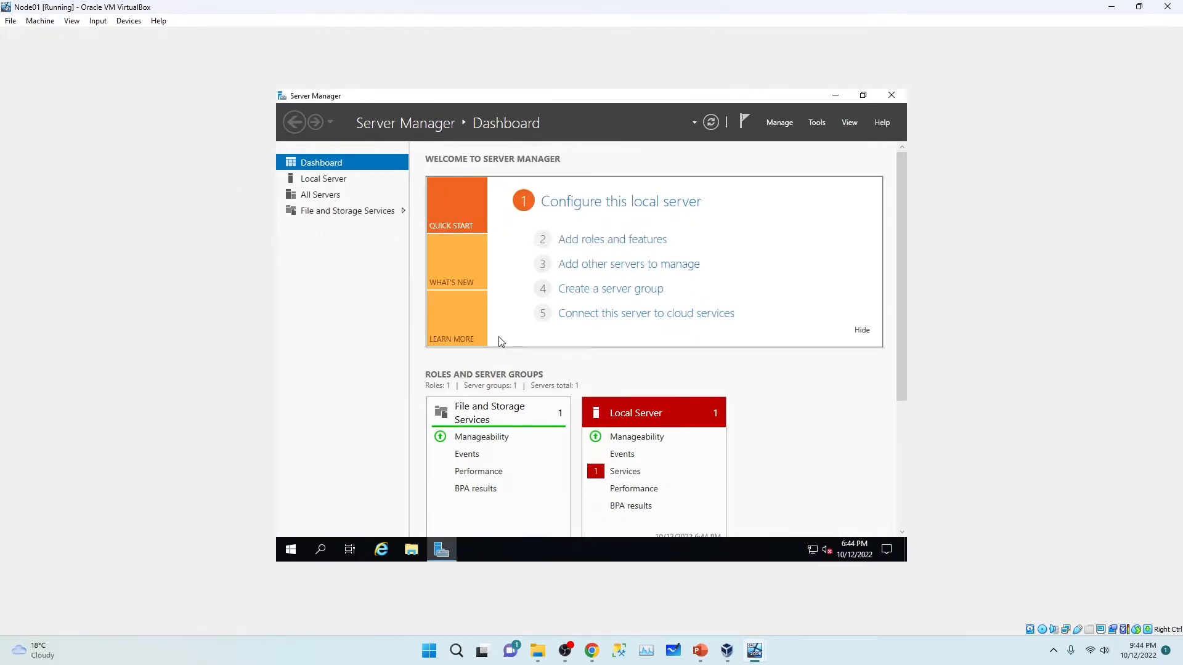
pyautogui.click(1111, 7)
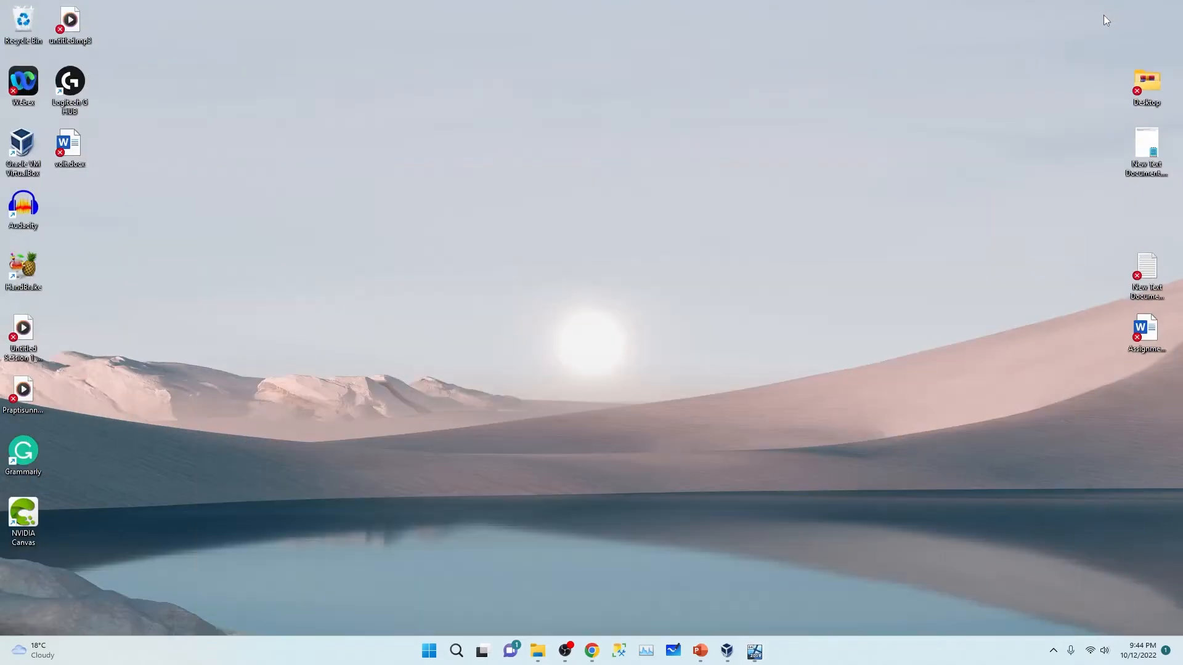
# Step: Return to the Domain VM, sign in as Administrator, and view Local Server properties
pyautogui.moveTo(756, 654)
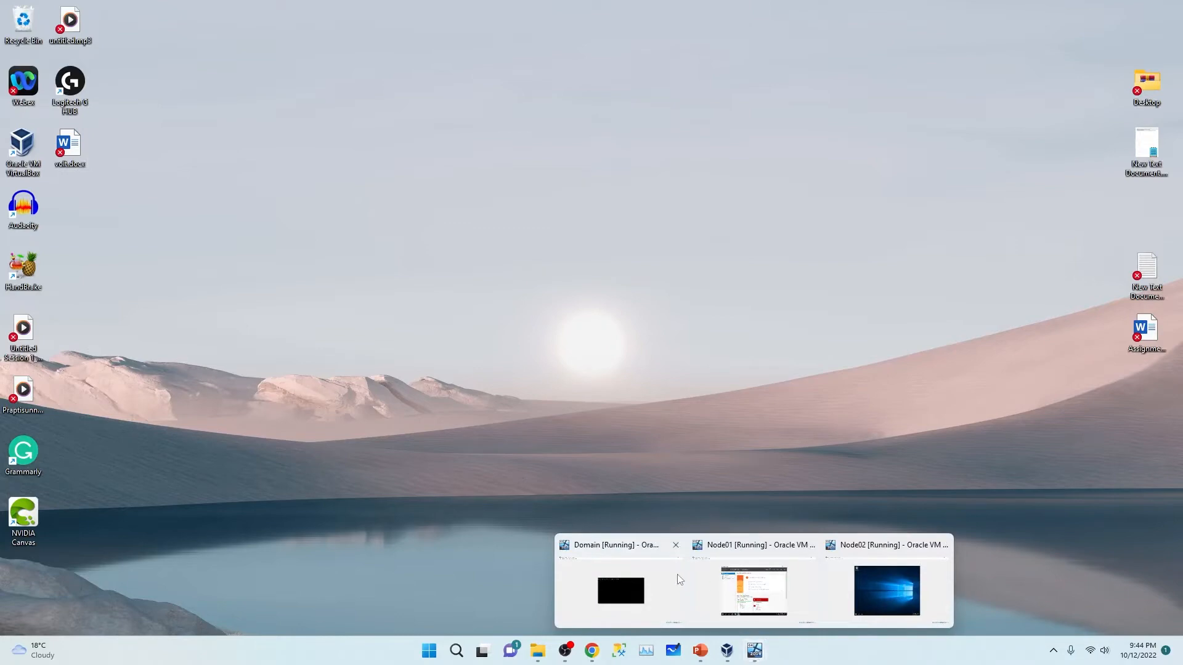
pyautogui.click(602, 580)
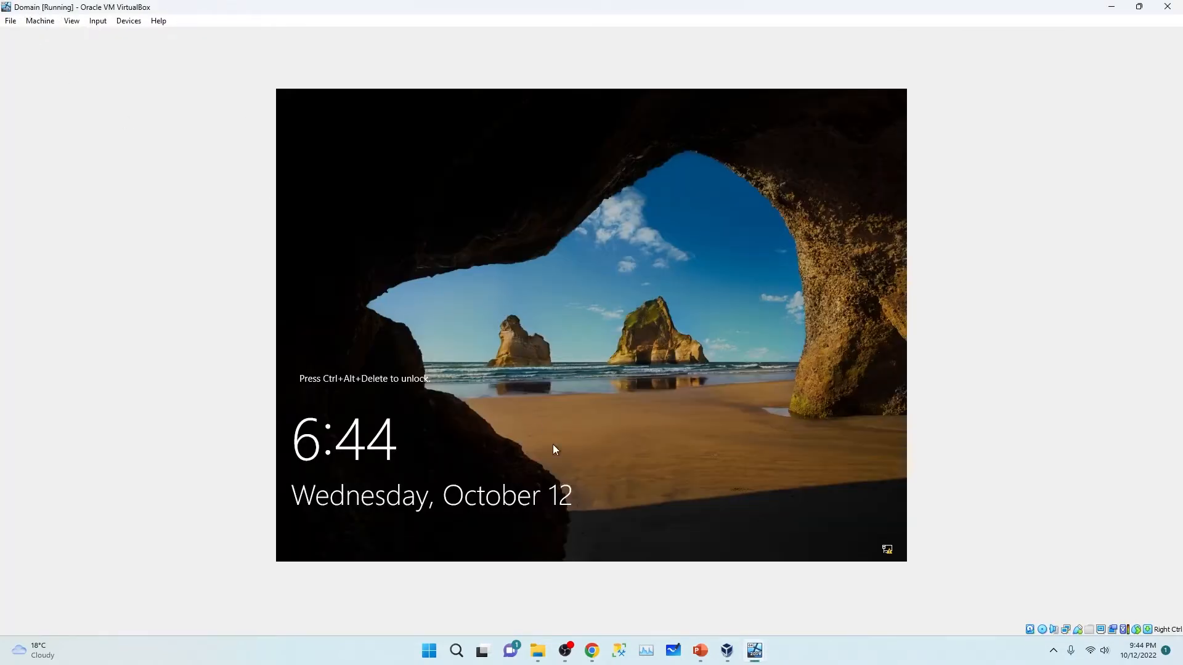
pyautogui.hotkey('ctrl', 'alt', 'Delete')
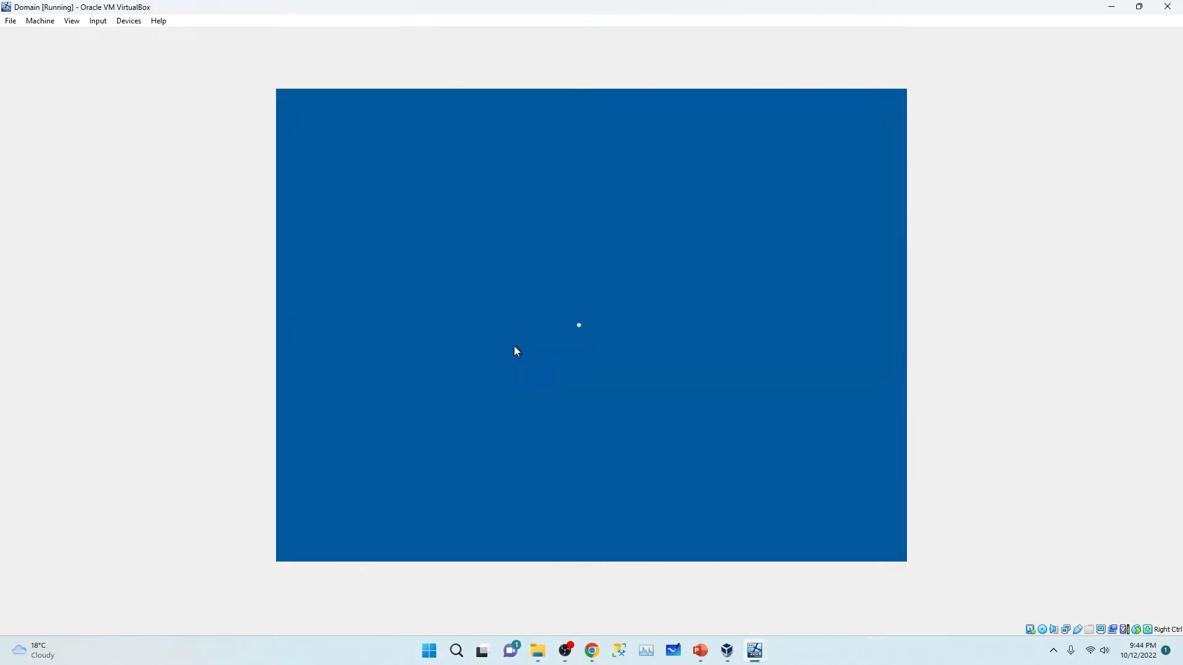
pyautogui.write('P')
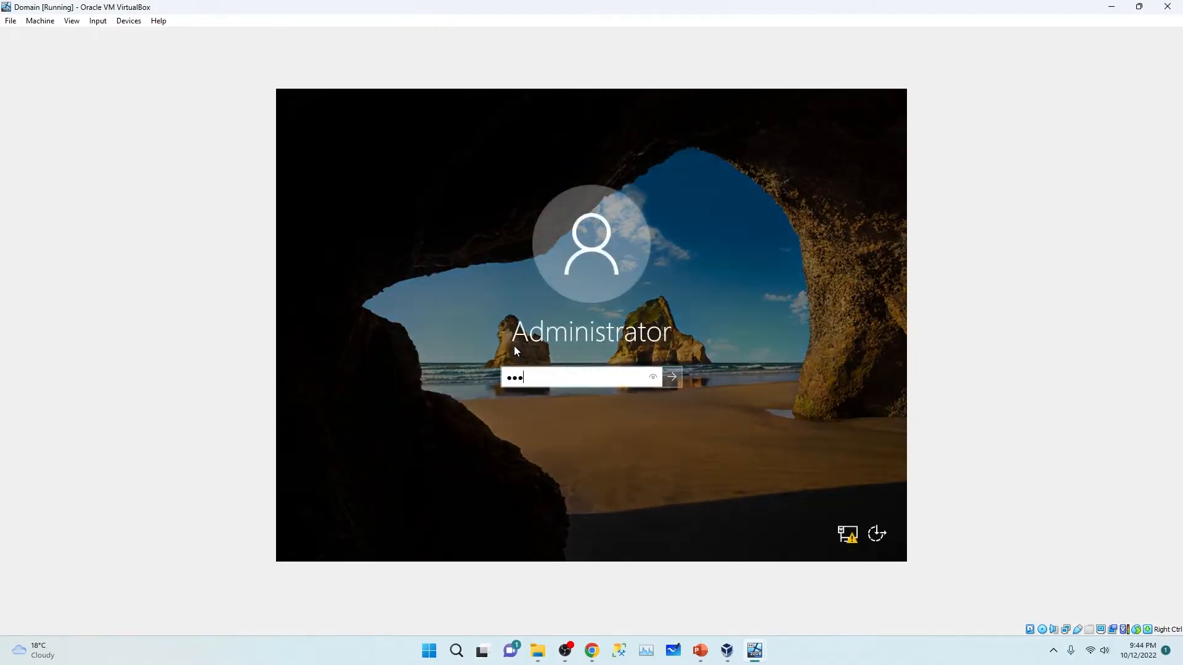
pyautogui.write('a$$w0rd')
pyautogui.press('Return')
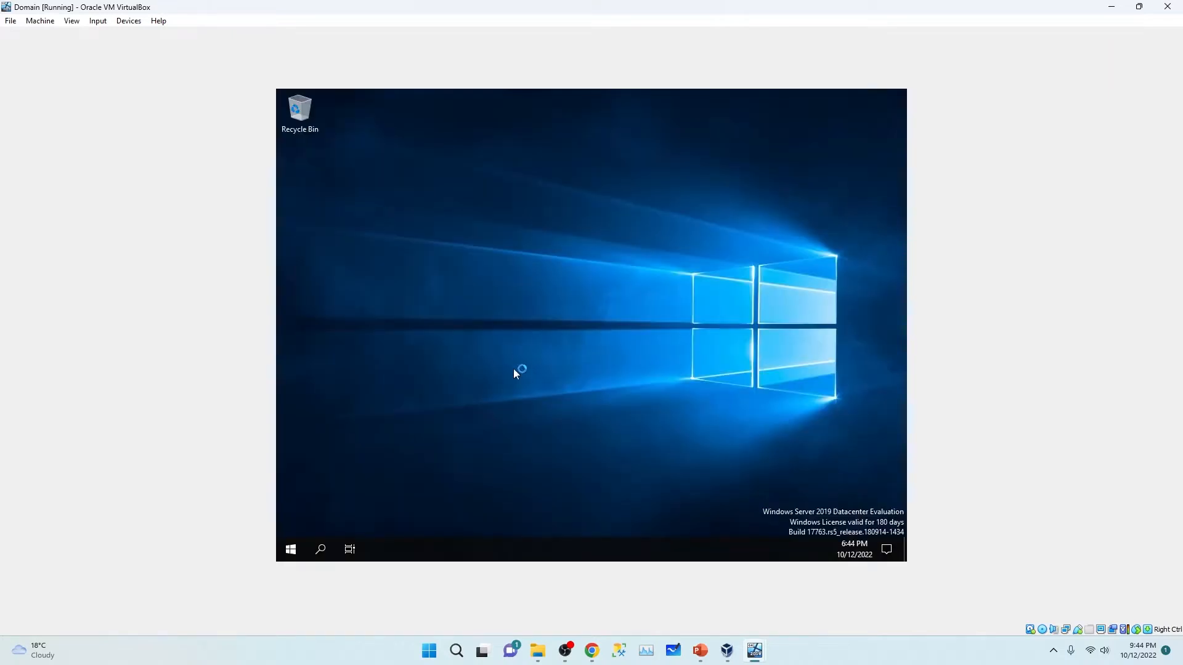
pyautogui.rightClick(484, 283)
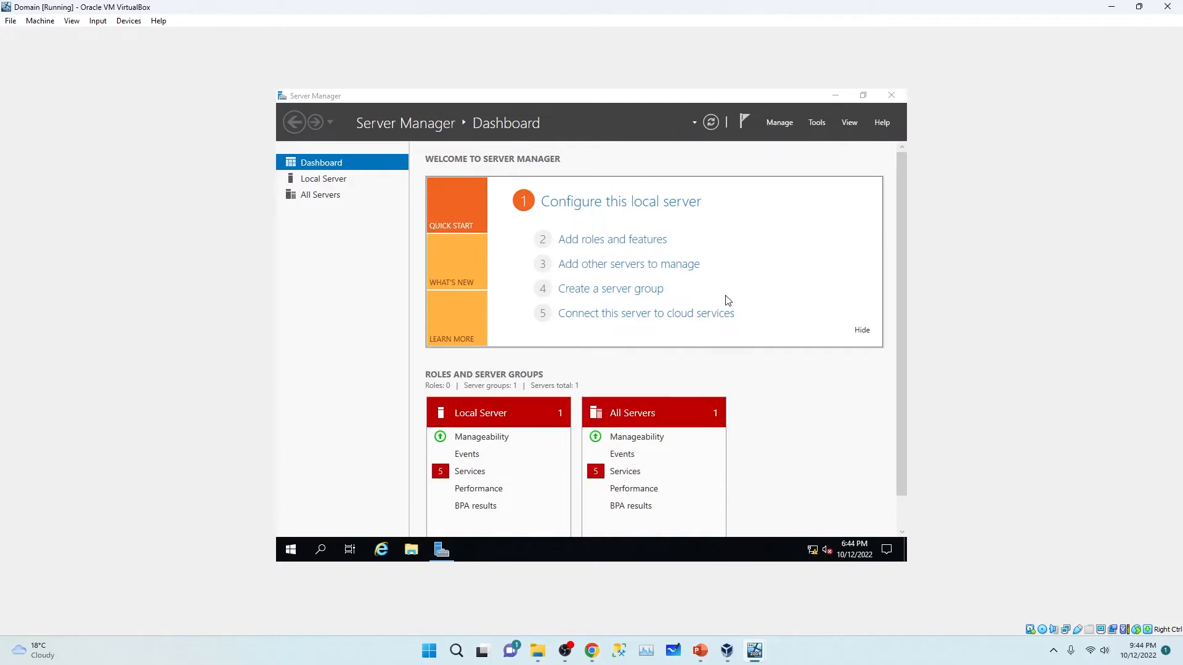
pyautogui.click(320, 195)
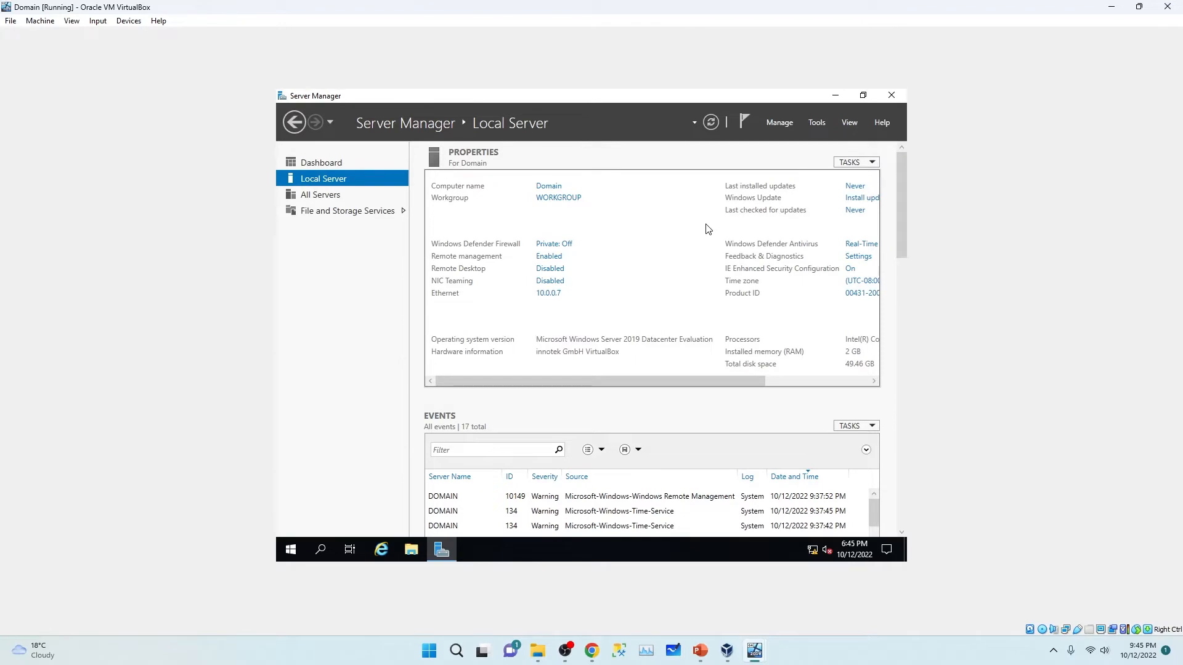
# Step: Start the Add Roles and Features wizard with role-based installation and select Active Directory Domain Services
pyautogui.click(319, 167)
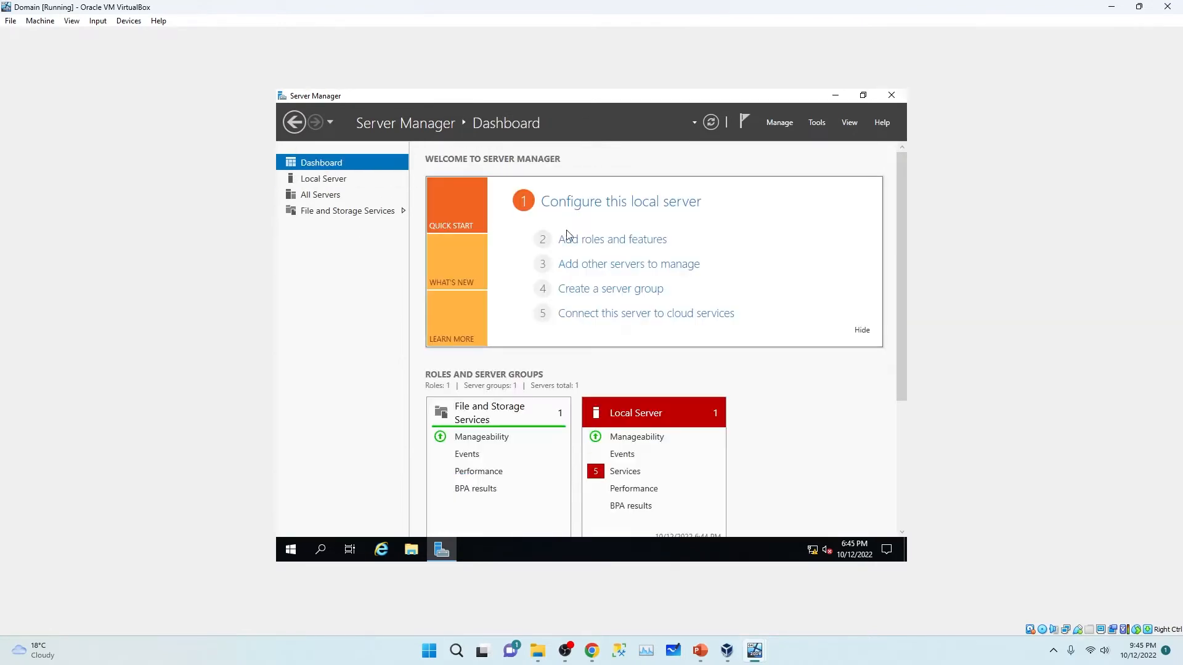
pyautogui.click(597, 245)
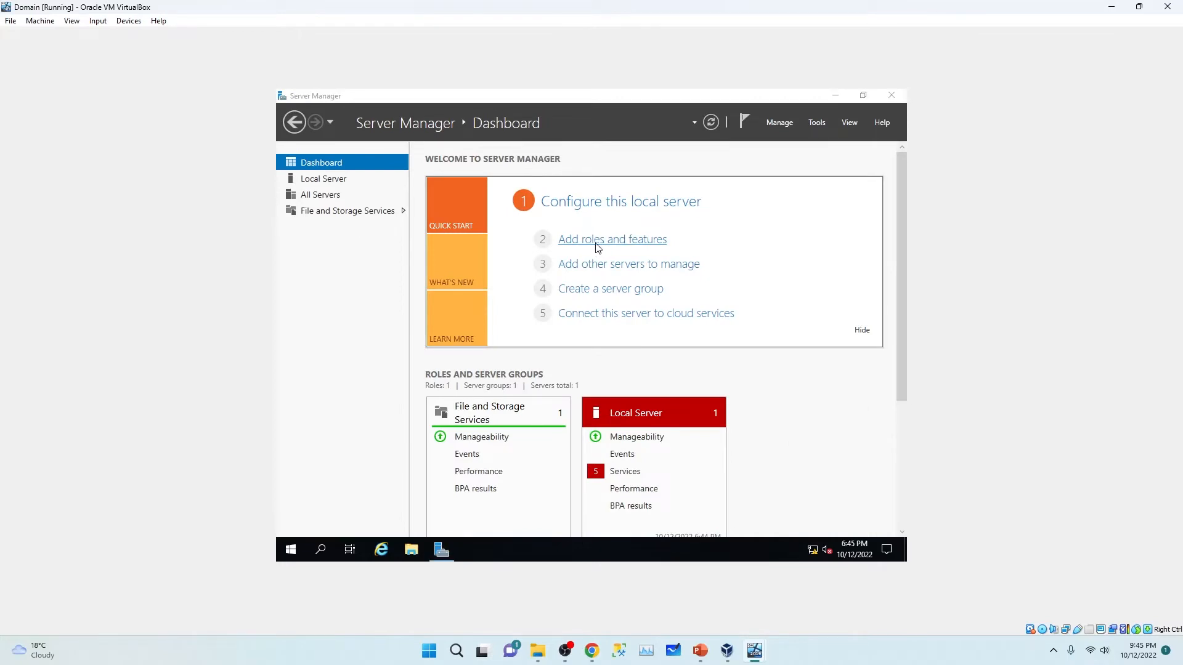
pyautogui.click(625, 439)
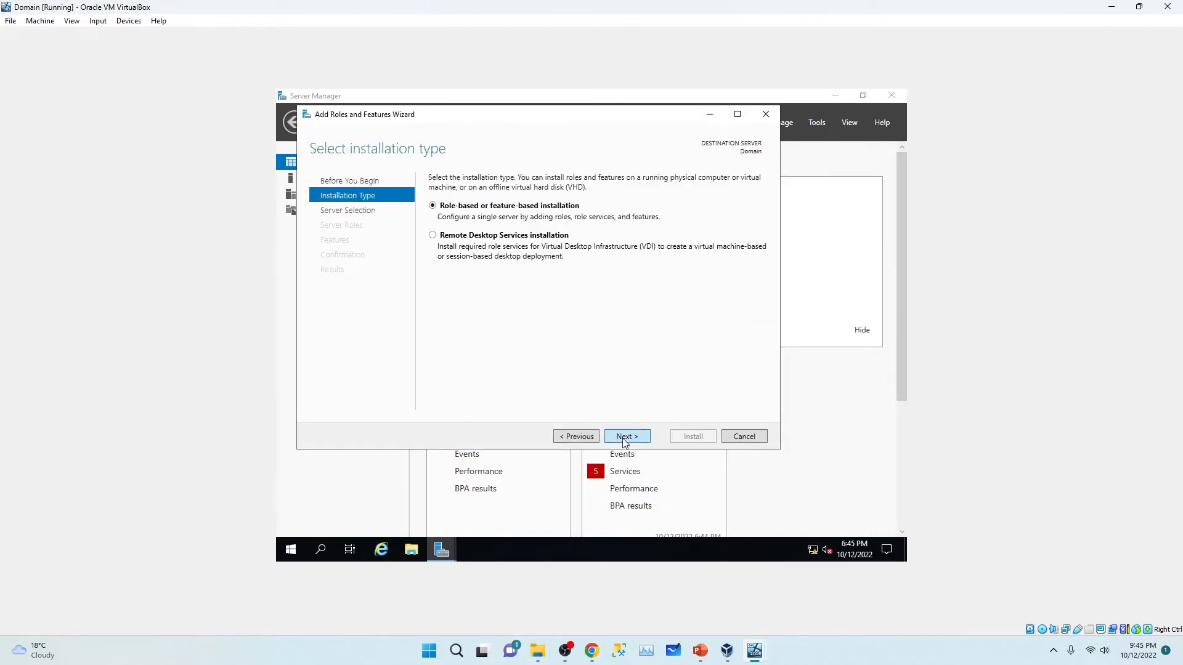
pyautogui.click(625, 439)
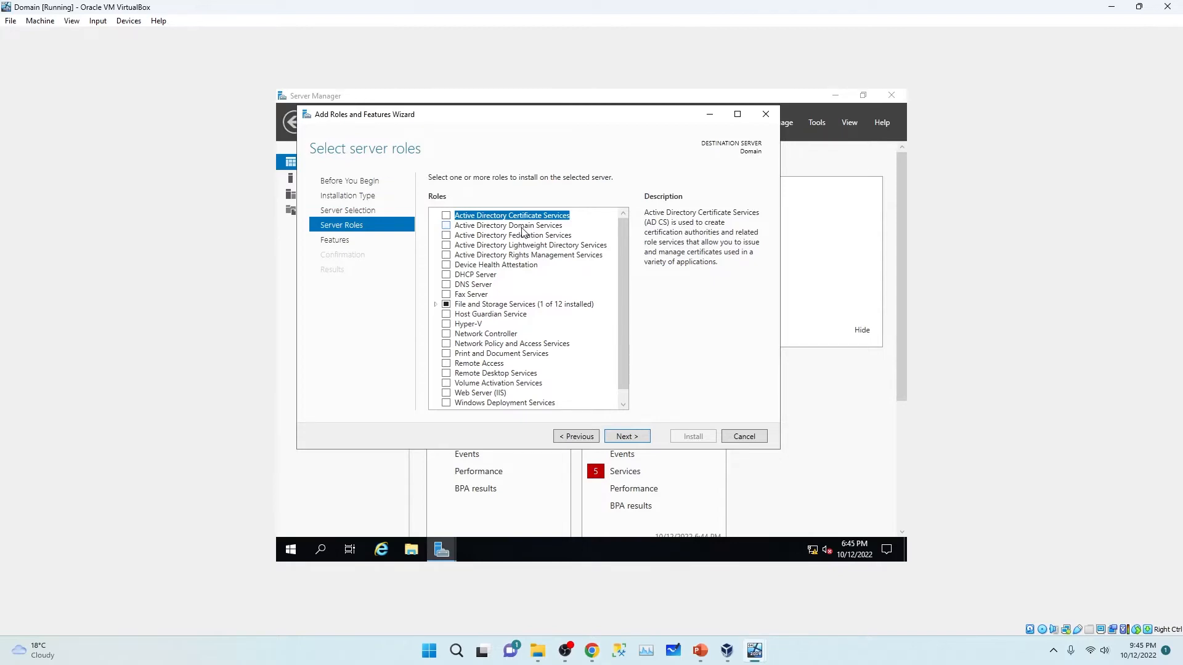
pyautogui.click(446, 227)
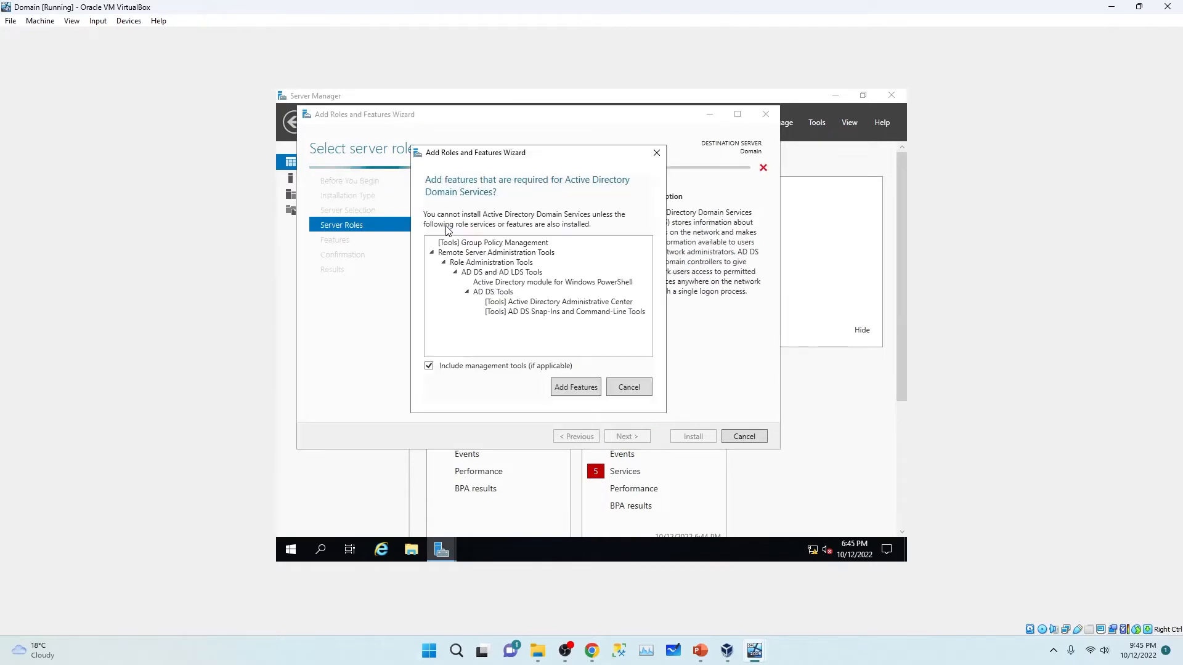
# Step: Add the required management features, allow automatic restarts, and install the AD DS role
pyautogui.click(575, 390)
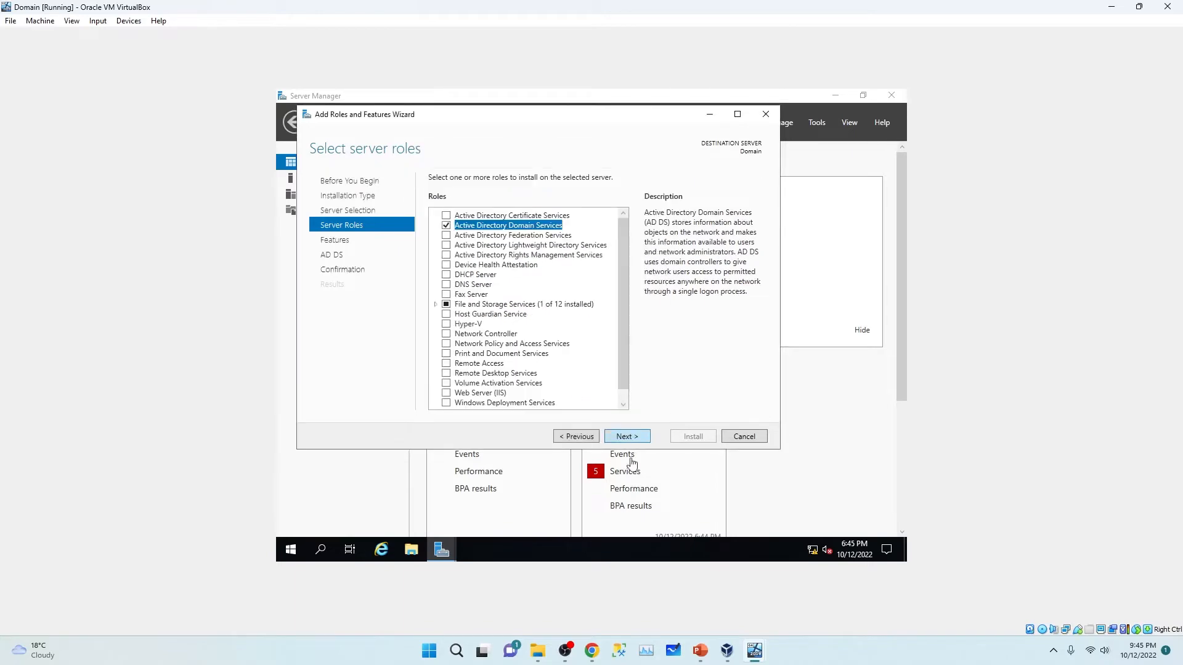
pyautogui.click(627, 438)
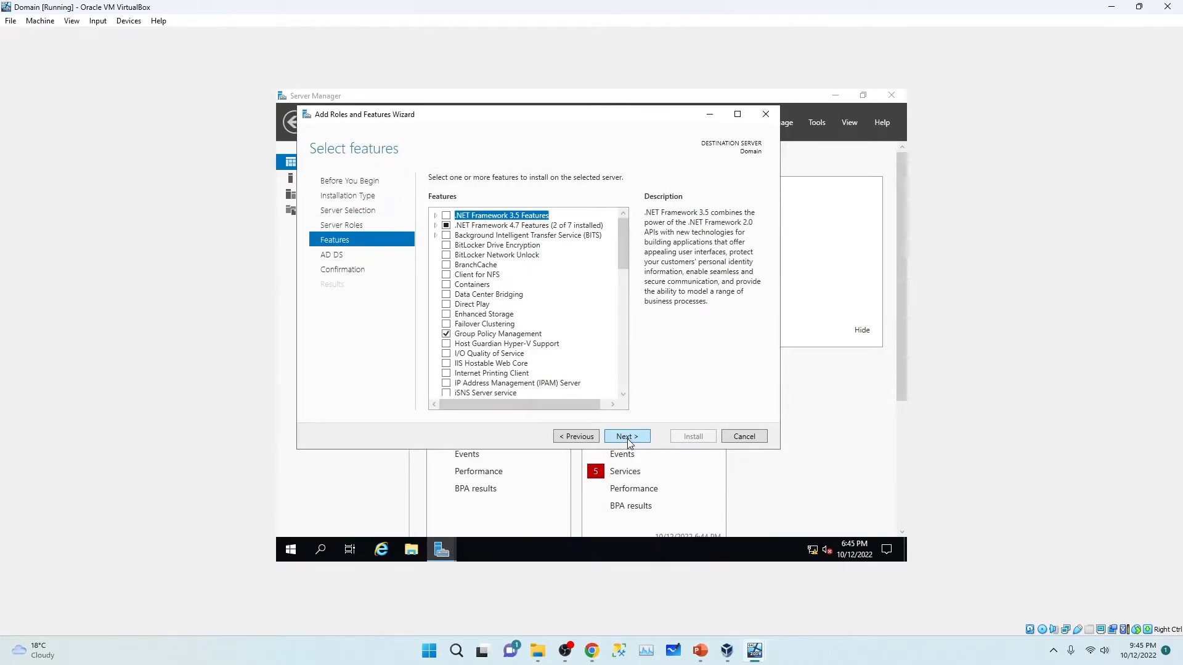
pyautogui.click(627, 439)
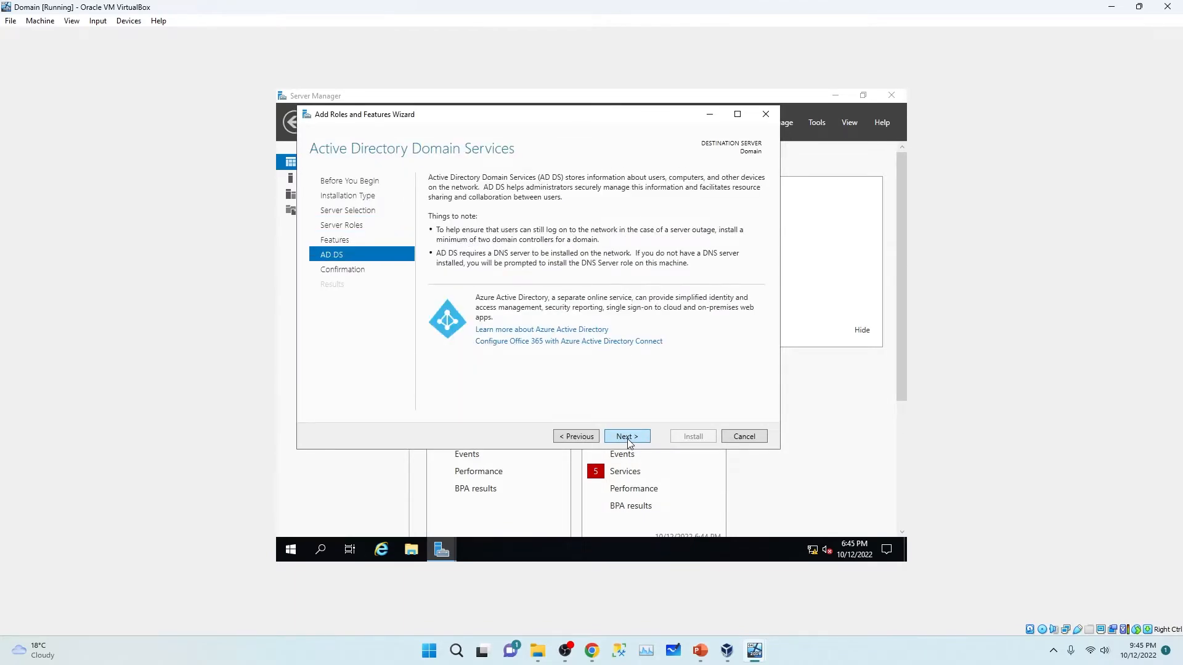
pyautogui.click(628, 438)
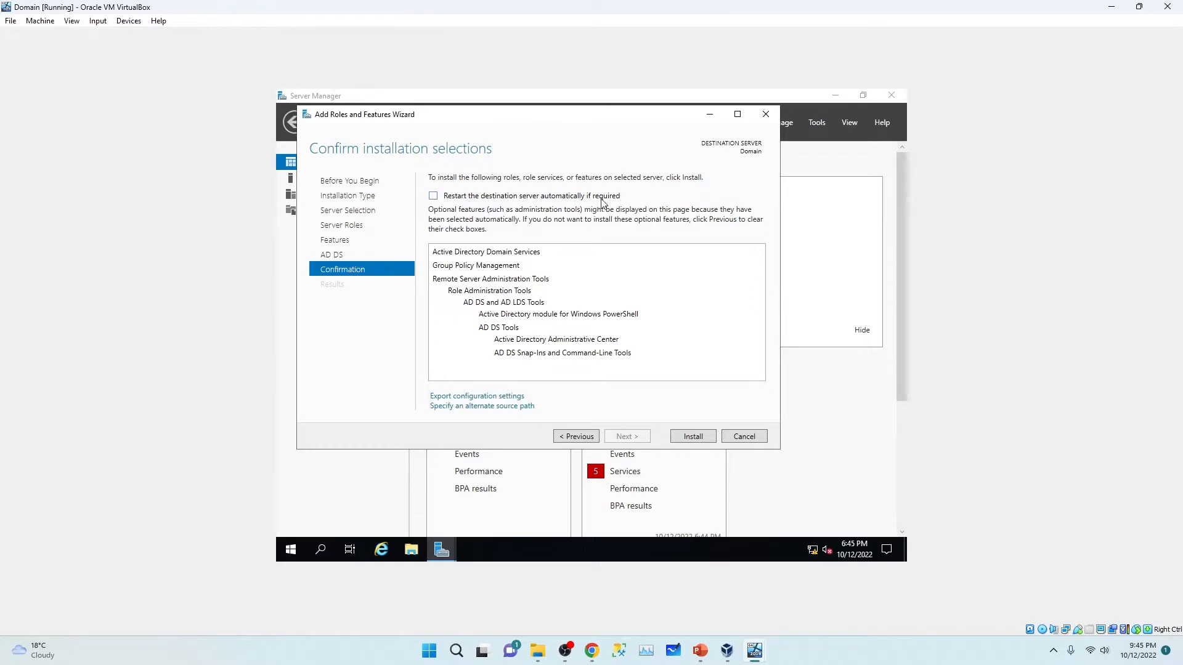
pyautogui.click(433, 196)
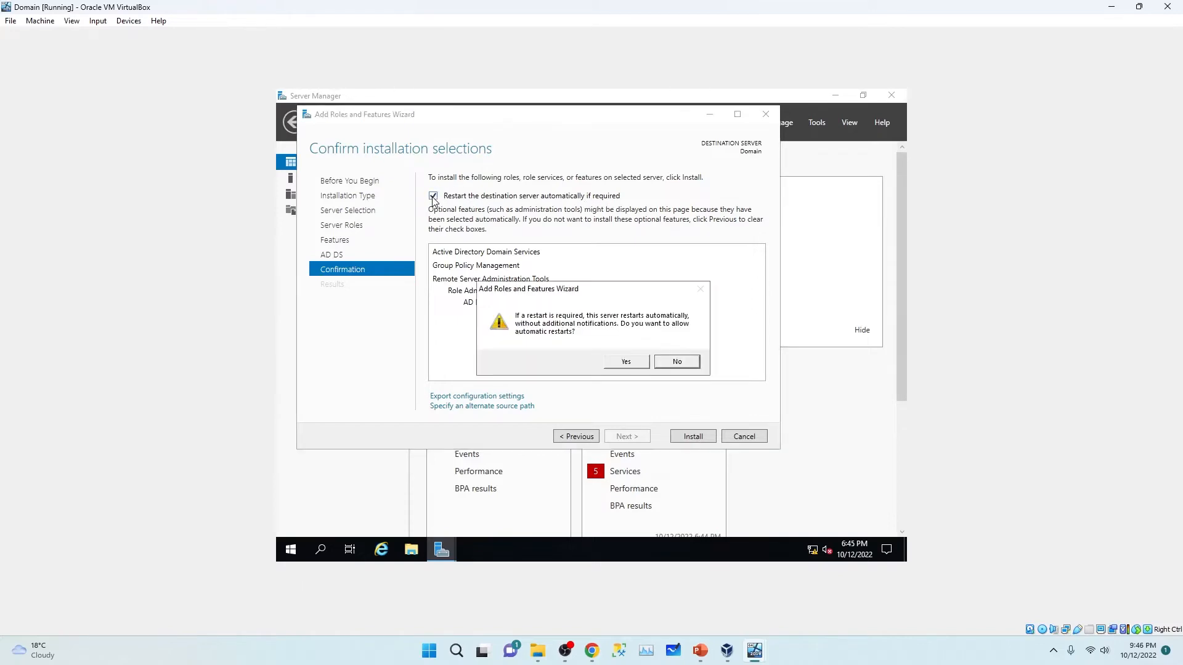
pyautogui.click(623, 366)
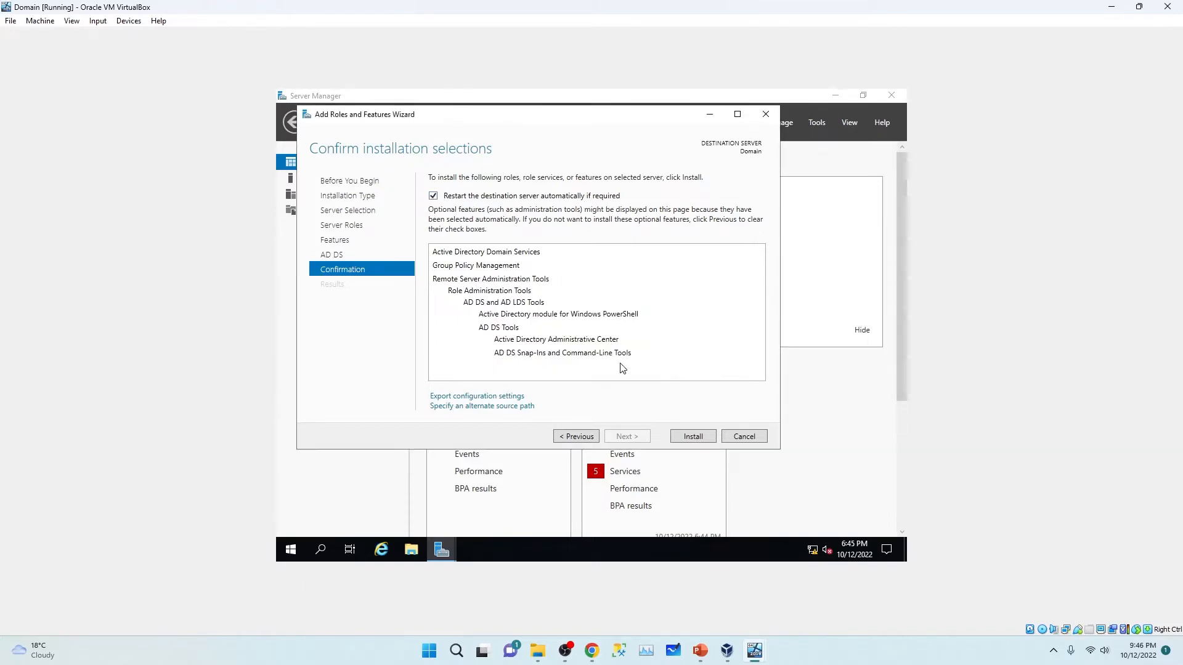
pyautogui.click(691, 436)
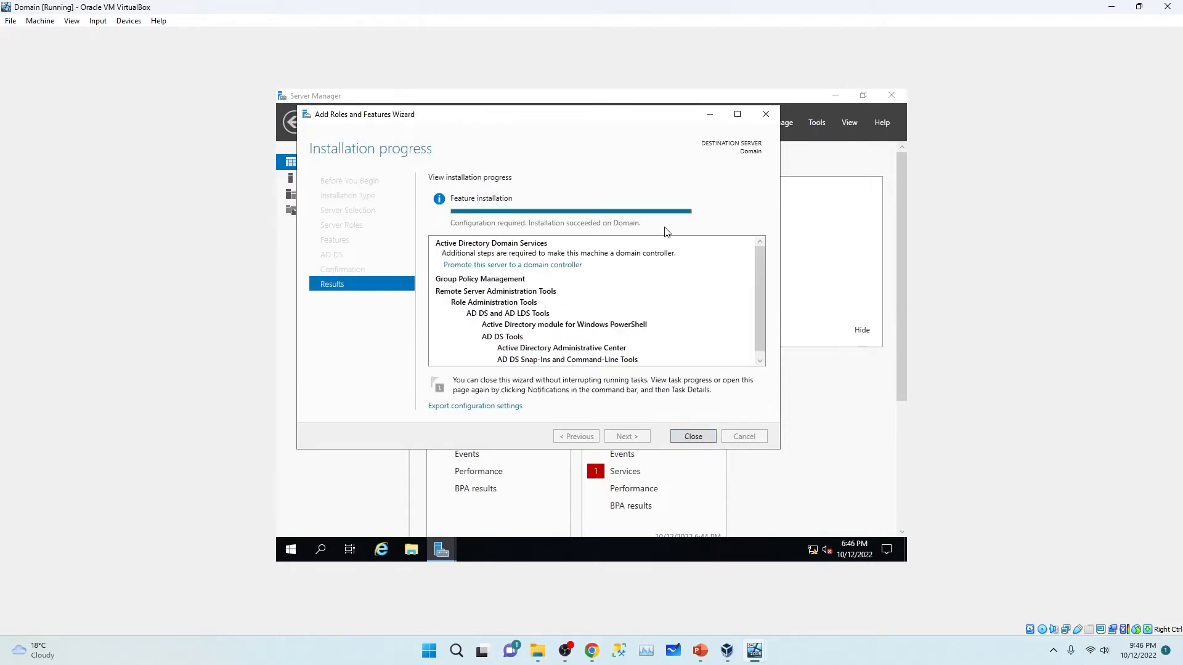
# Step: Close the finished installation and choose 'Promote this server to a domain controller' from notifications
pyautogui.click(694, 437)
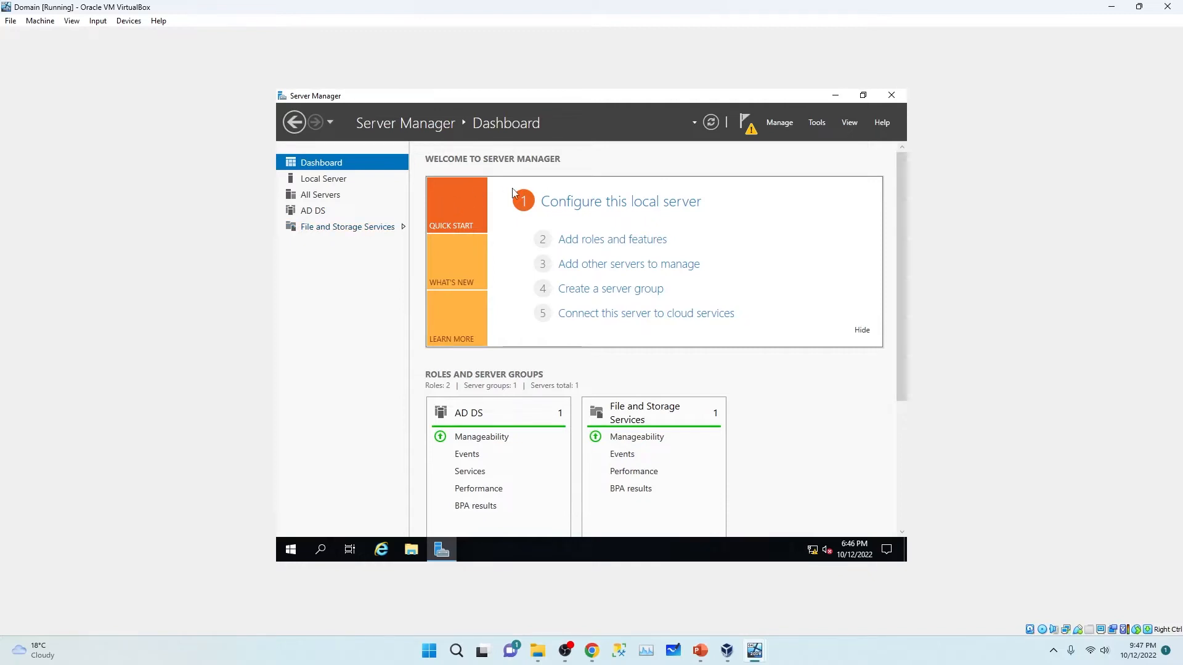
pyautogui.click(744, 131)
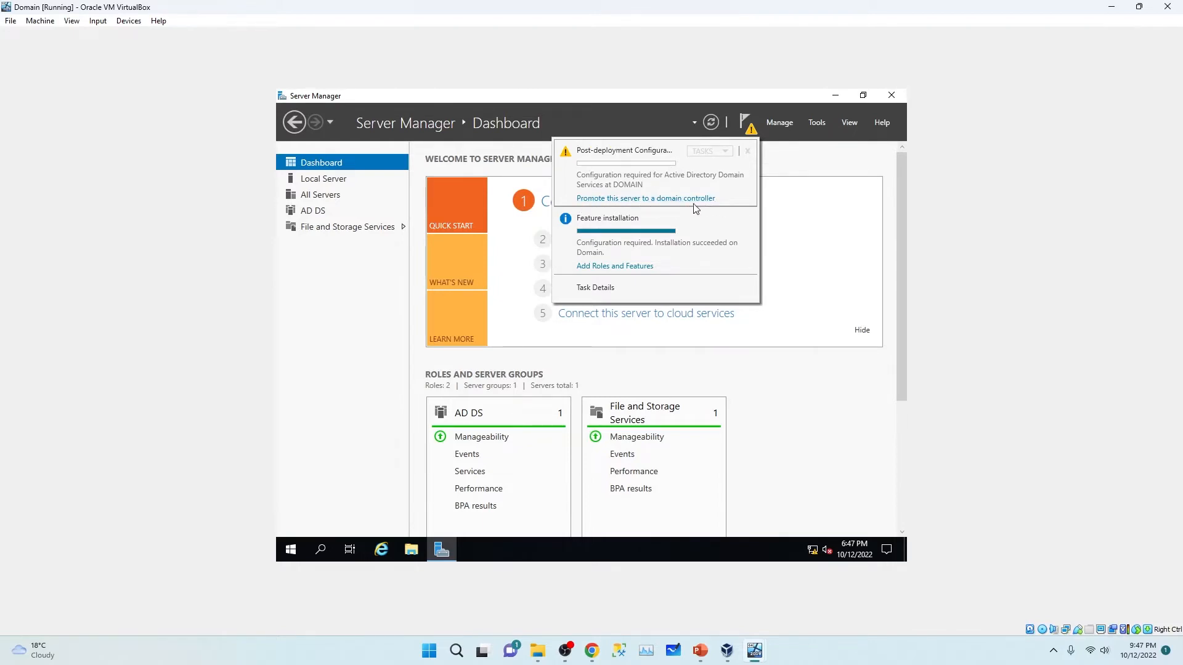
pyautogui.click(645, 199)
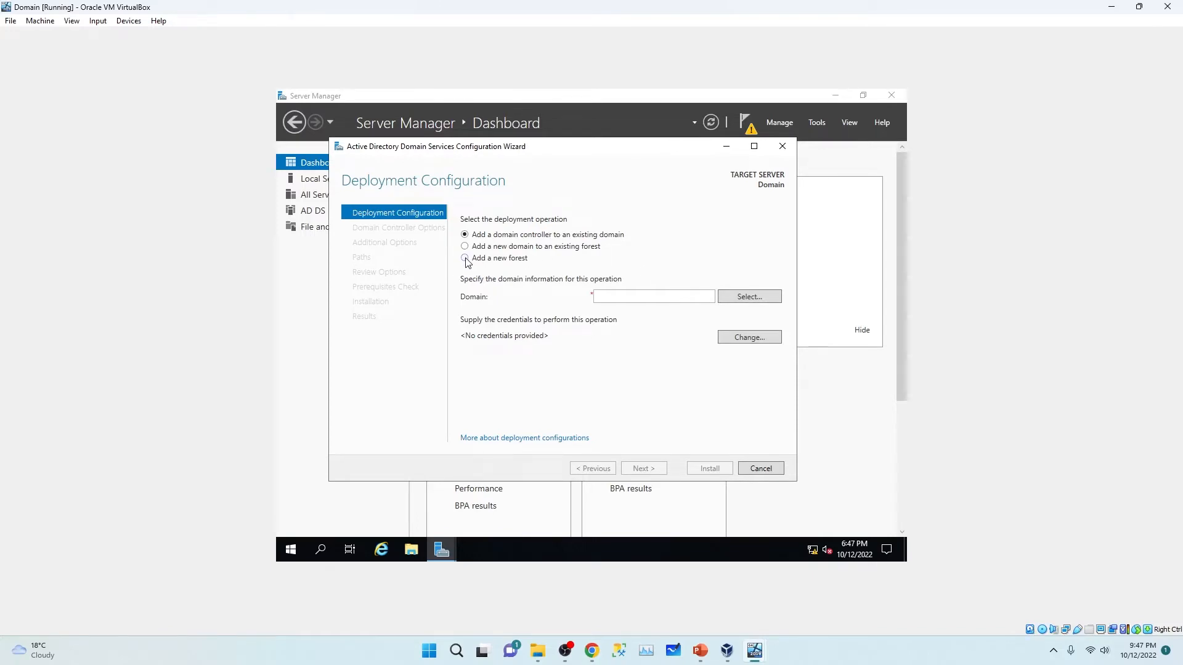
# Step: Choose 'Add a new forest' with root domain name SQL.local and continue
pyautogui.click(465, 259)
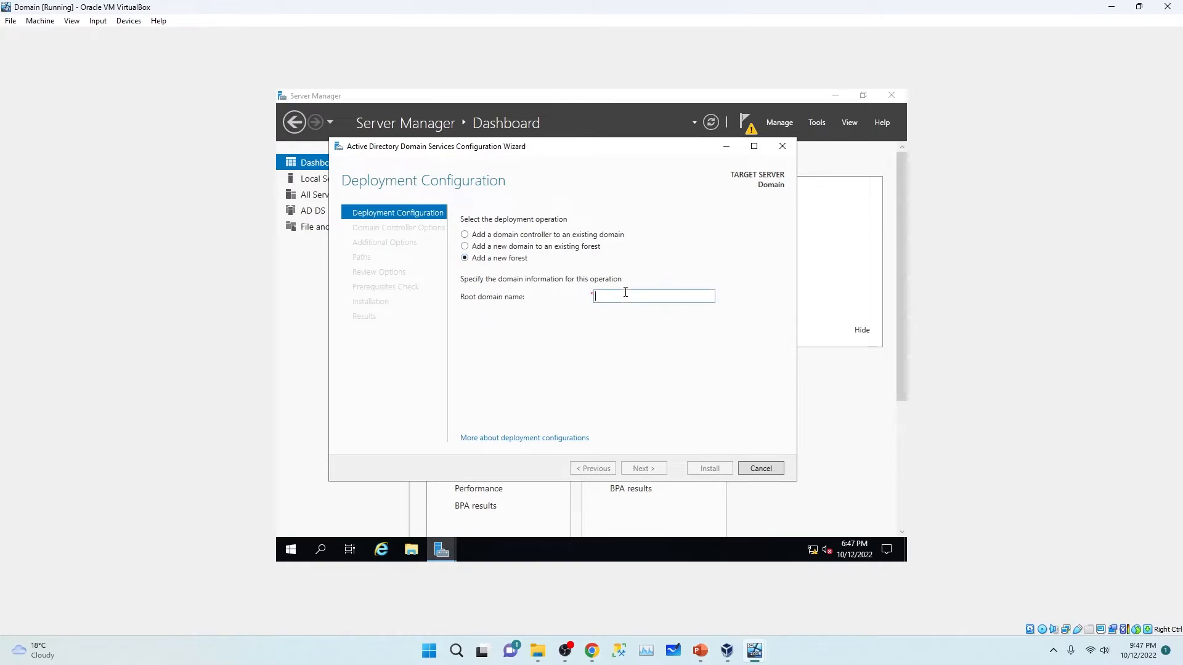
pyautogui.write('SQL')
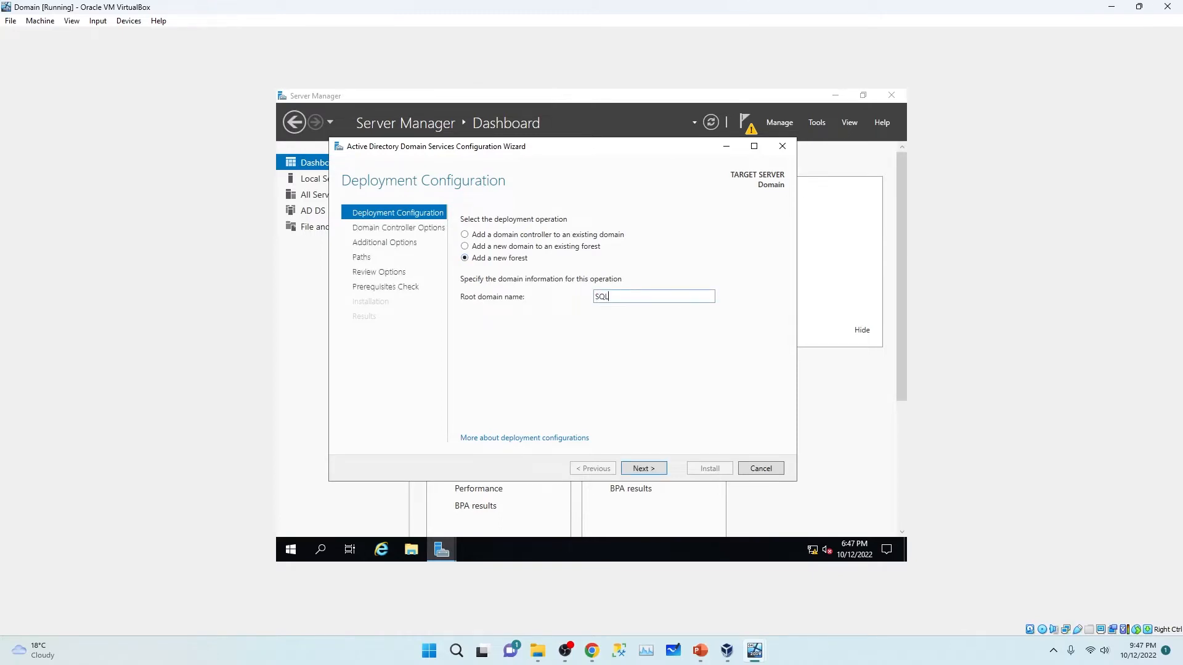
pyautogui.write('.local')
pyautogui.moveTo(625, 296); pyautogui.dragTo(599, 297)
pyautogui.click(609, 296)
pyautogui.click(644, 470)
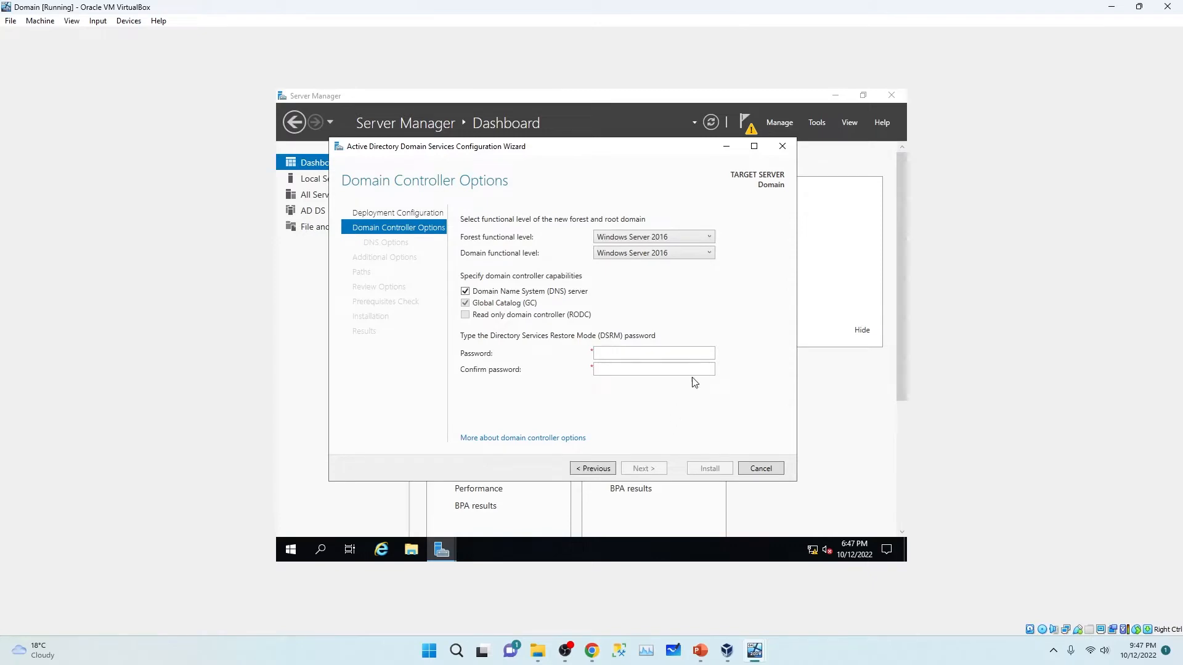
# Step: Enter and confirm the Directory Services Restore Mode password
pyautogui.click(638, 352)
pyautogui.write('1234')
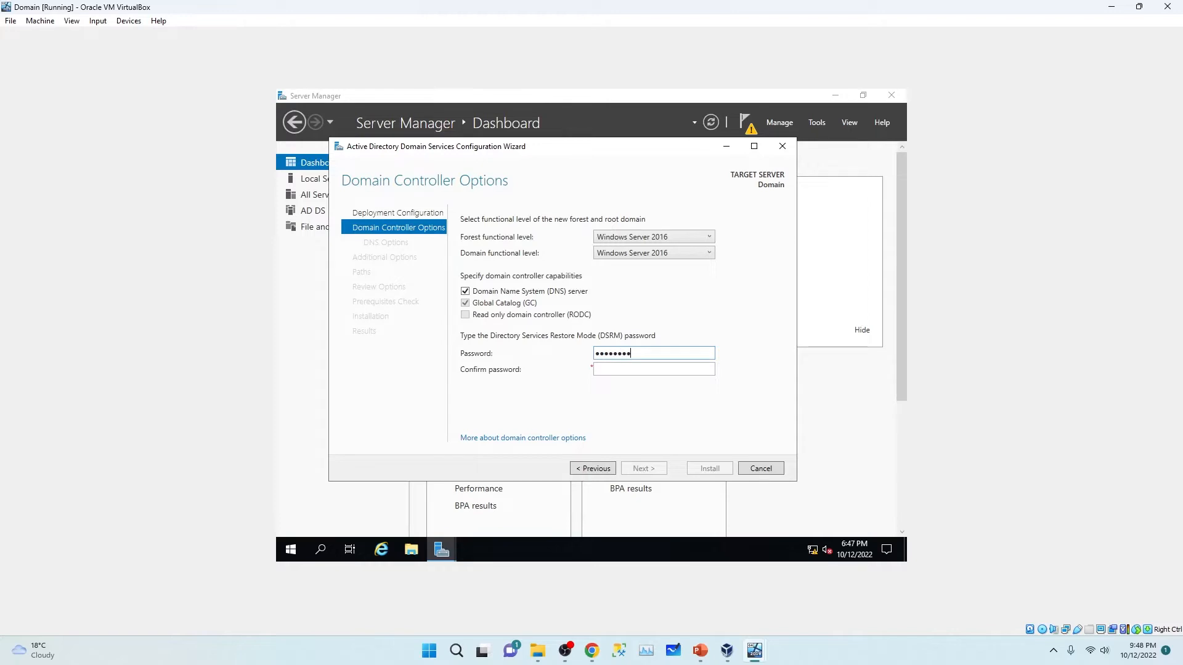
pyautogui.press('Tab')
pyautogui.write('12')
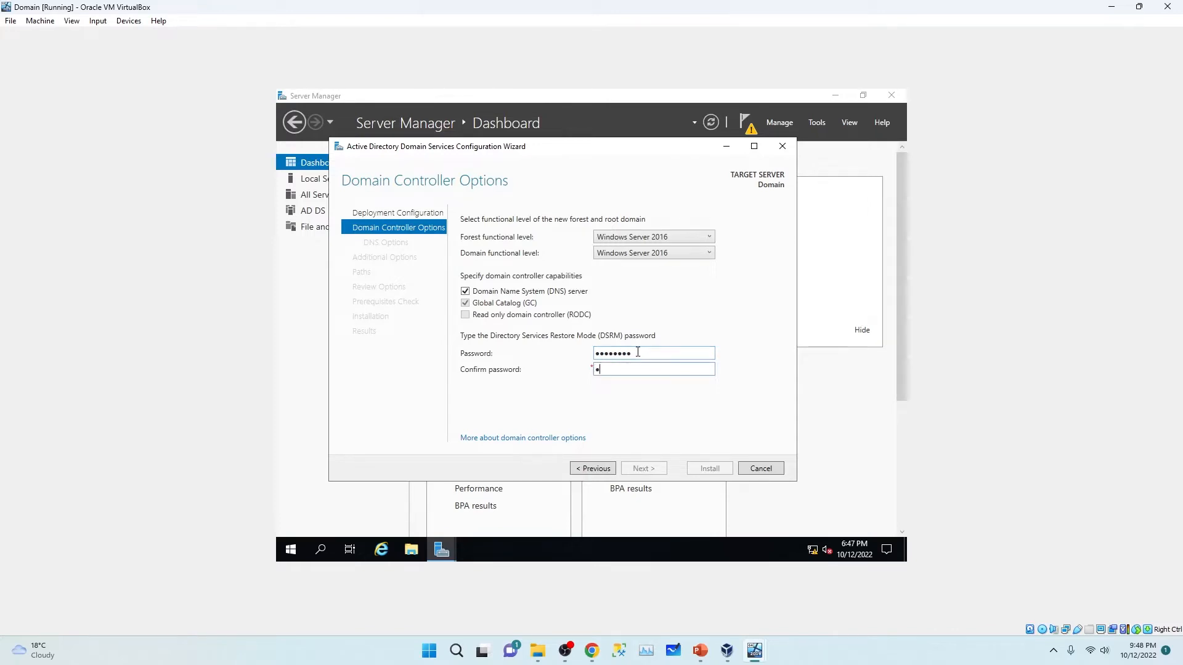
pyautogui.write('345678')
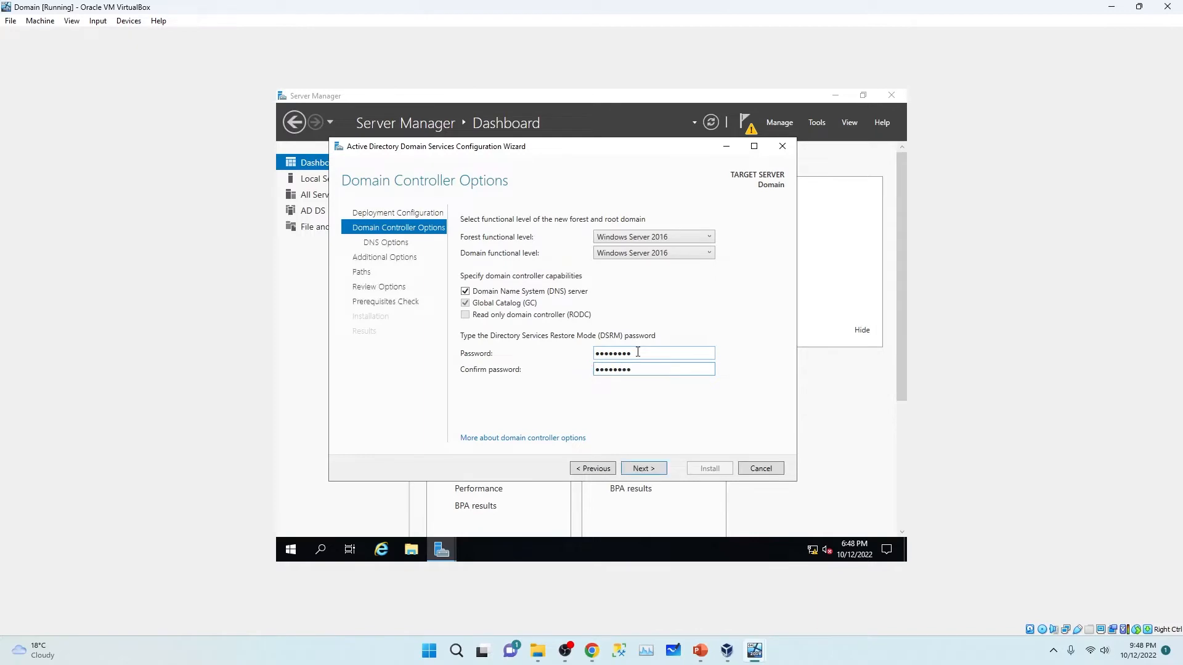
# Step: Accept the DNS options, NetBIOS name SQL, and default paths, then run the prerequisites check
pyautogui.click(648, 473)
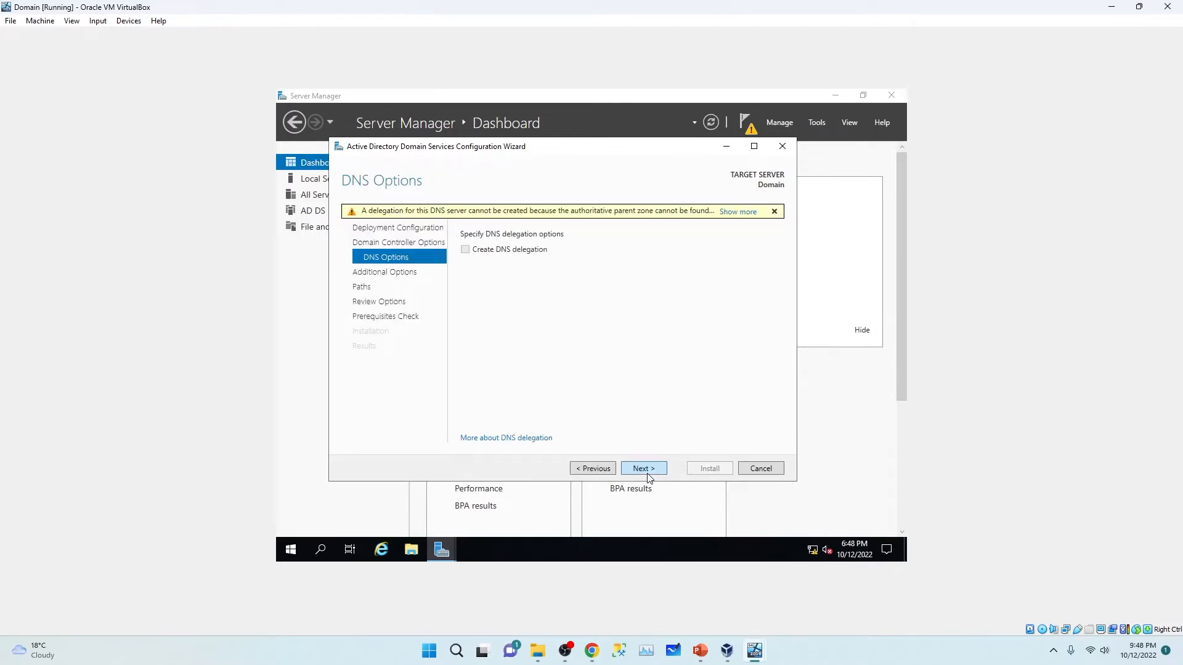
pyautogui.click(647, 474)
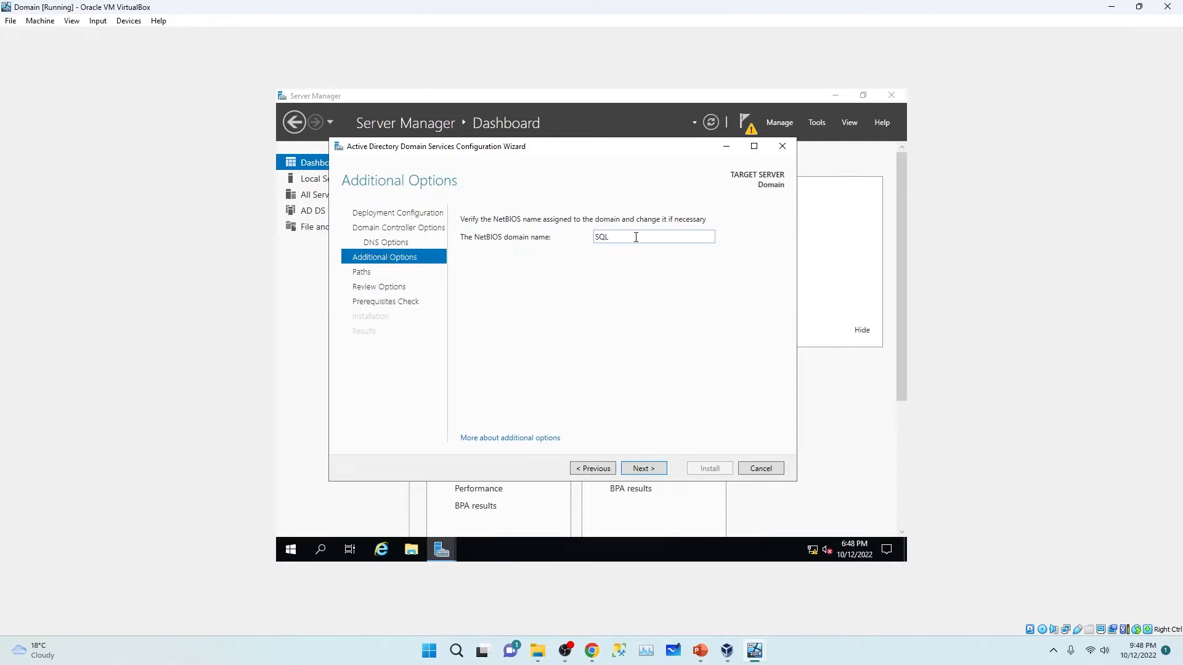
pyautogui.click(642, 468)
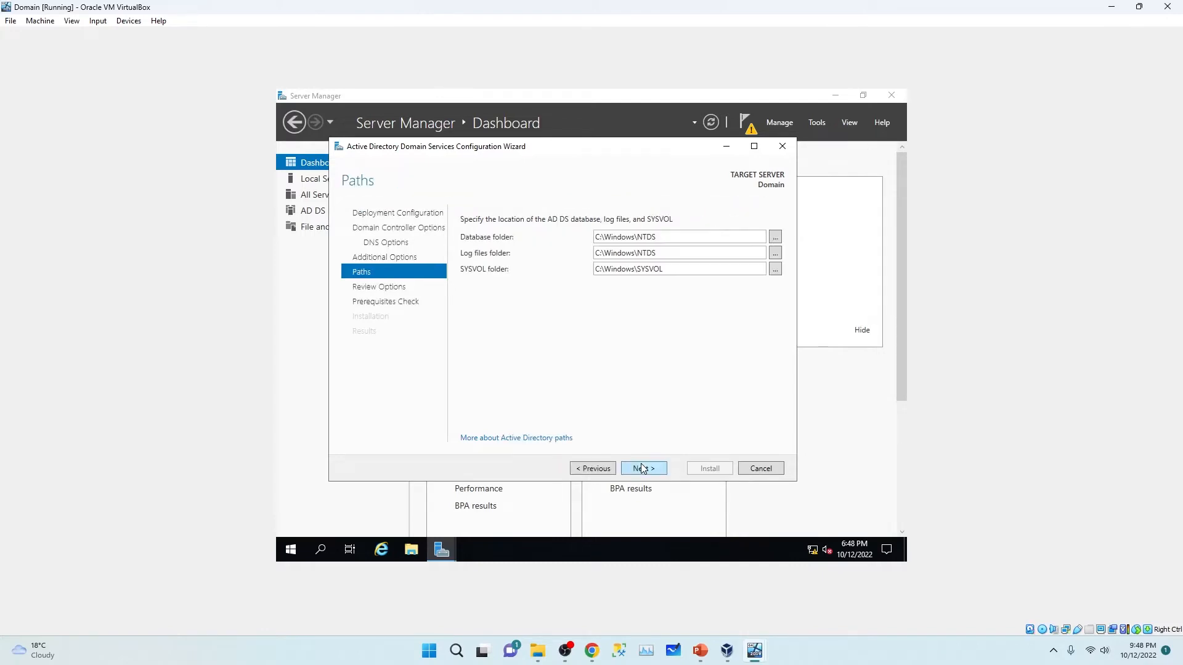
pyautogui.click(642, 469)
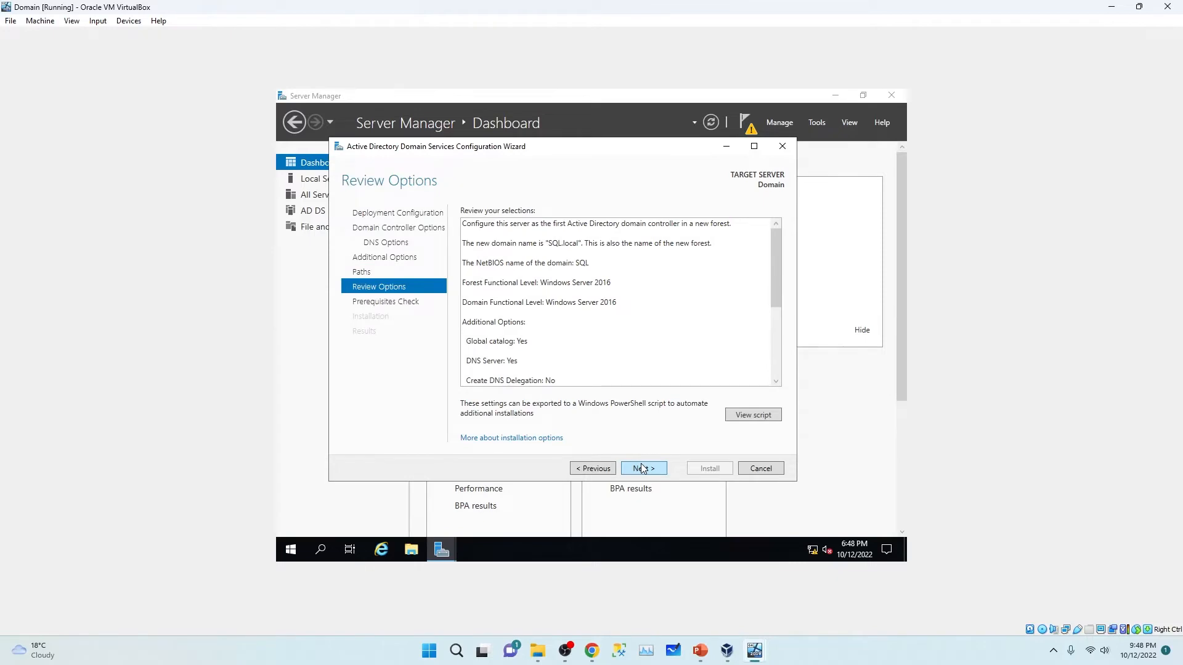
pyautogui.click(642, 468)
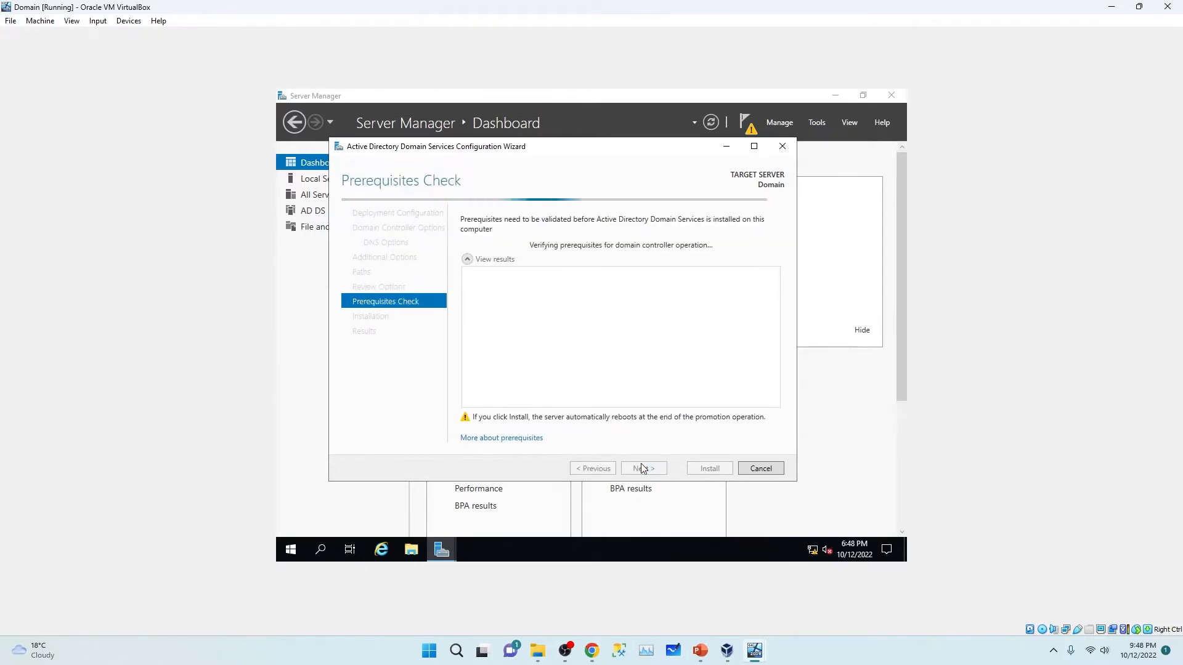
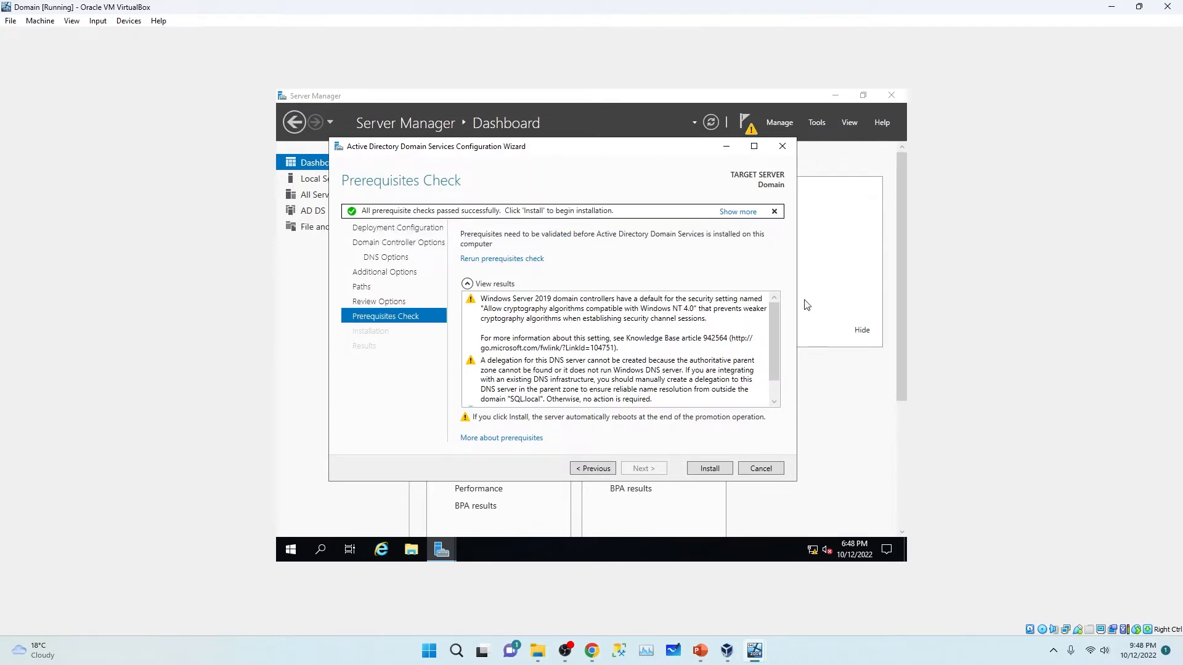
# Step: Install AD DS with the SQL.local forest settings, then minimize the Domain VM window
pyautogui.scroll(-1, 775, 329)
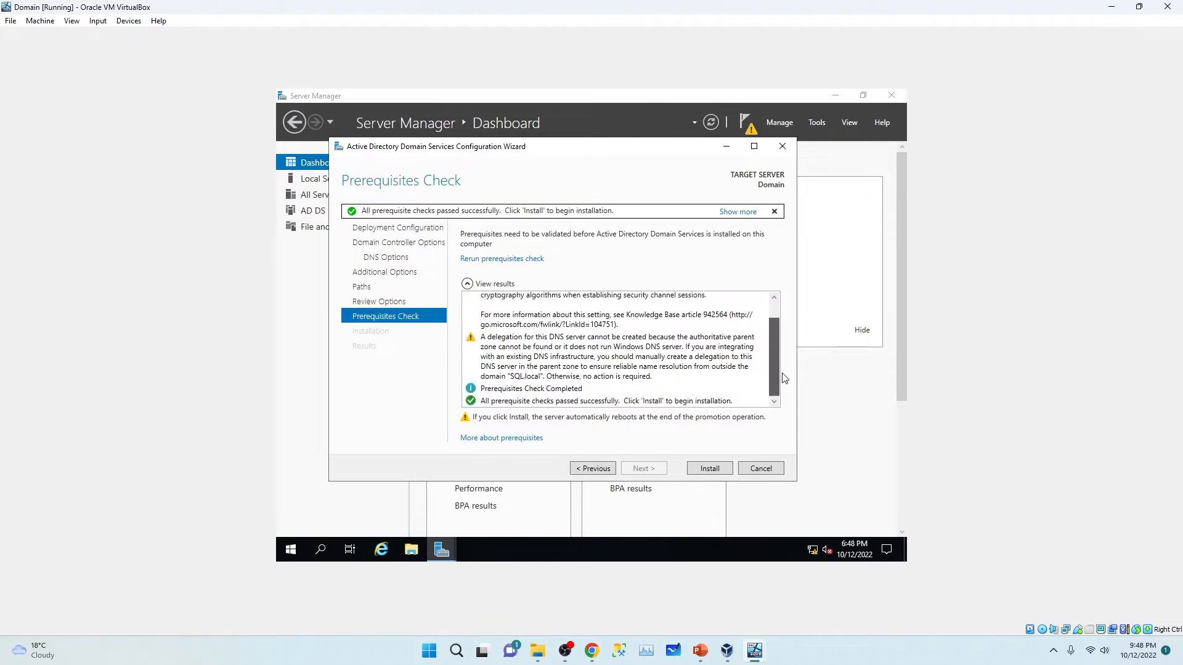
pyautogui.scroll(1, 772, 361)
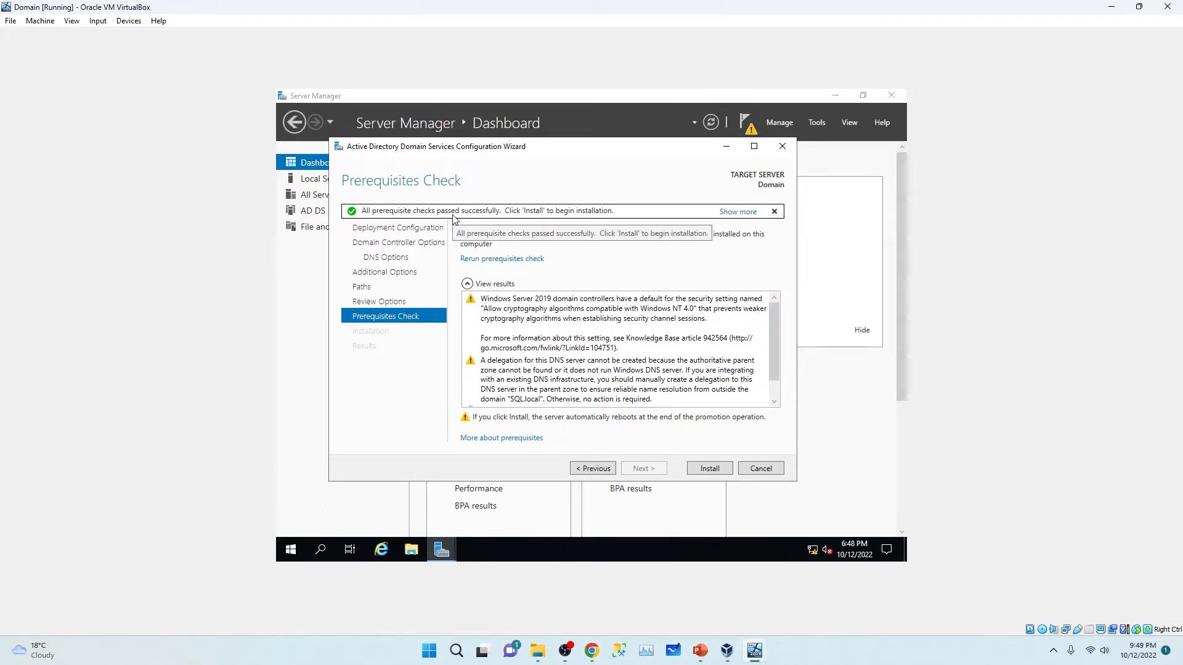
pyautogui.click(710, 468)
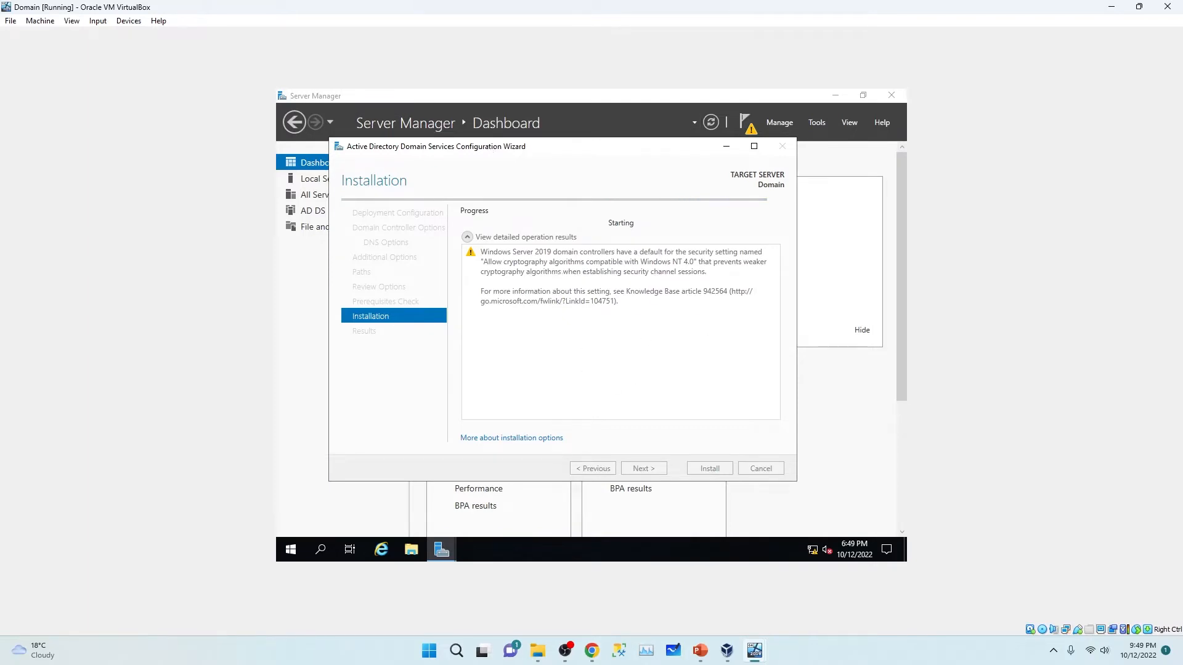
pyautogui.moveTo(529, 151); pyautogui.dragTo(566, 172)
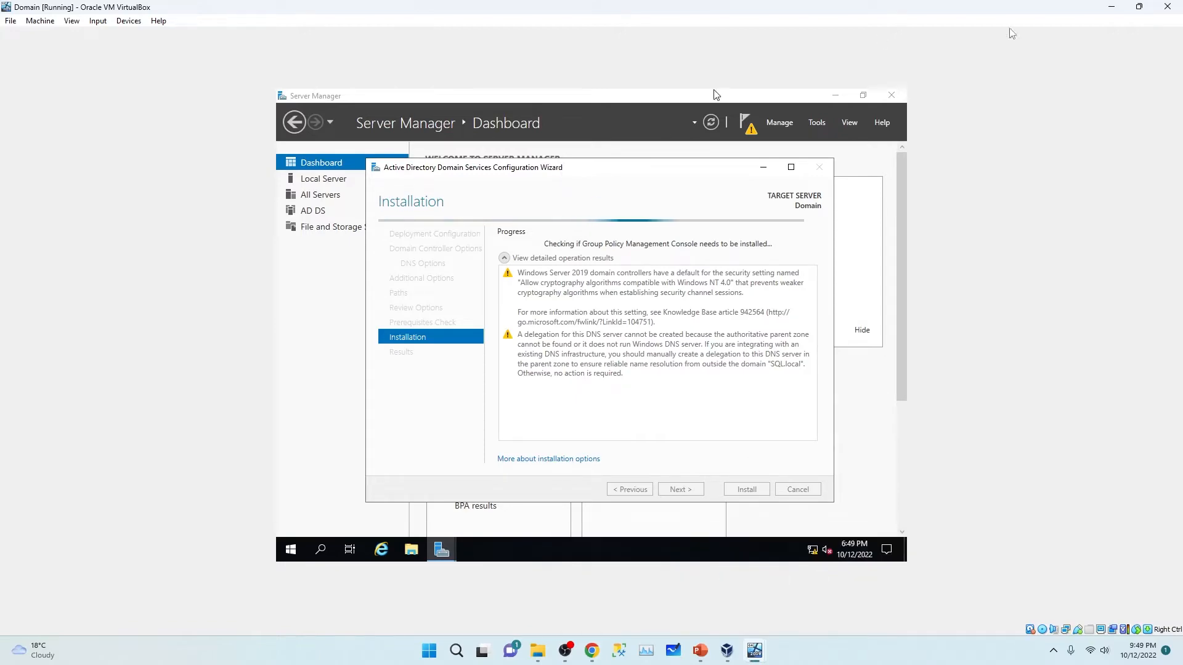
pyautogui.click(1111, 8)
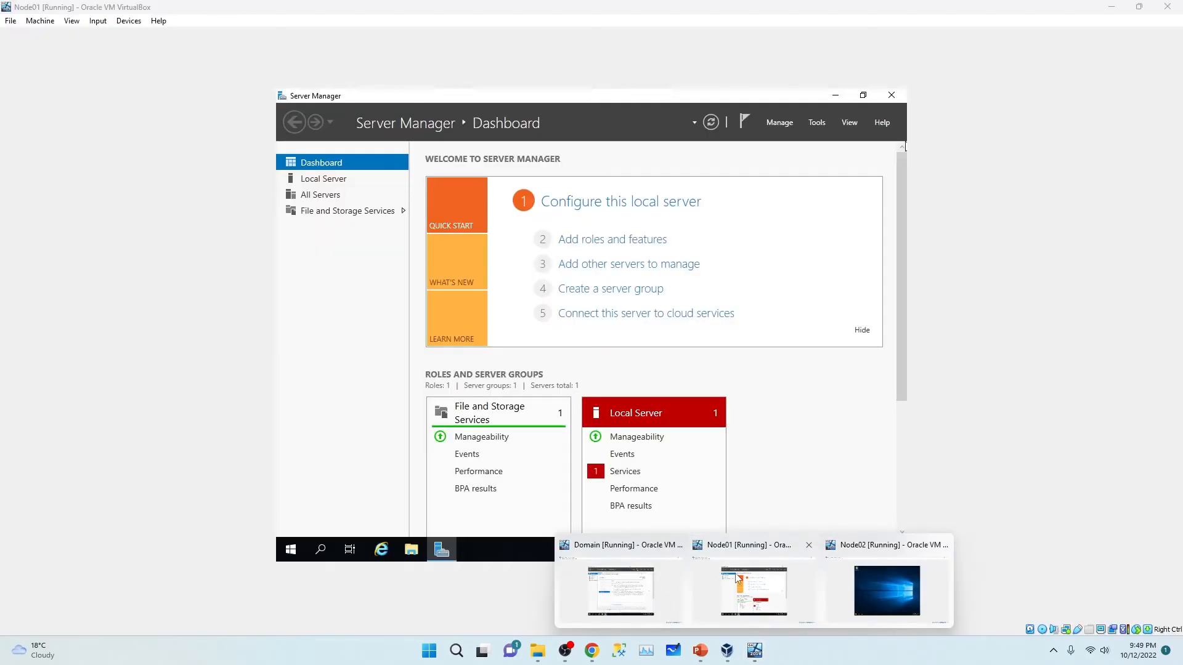
# Step: On Node01, open Local Server properties and run ipconfig in an administrator Command Prompt
pyautogui.click(737, 578)
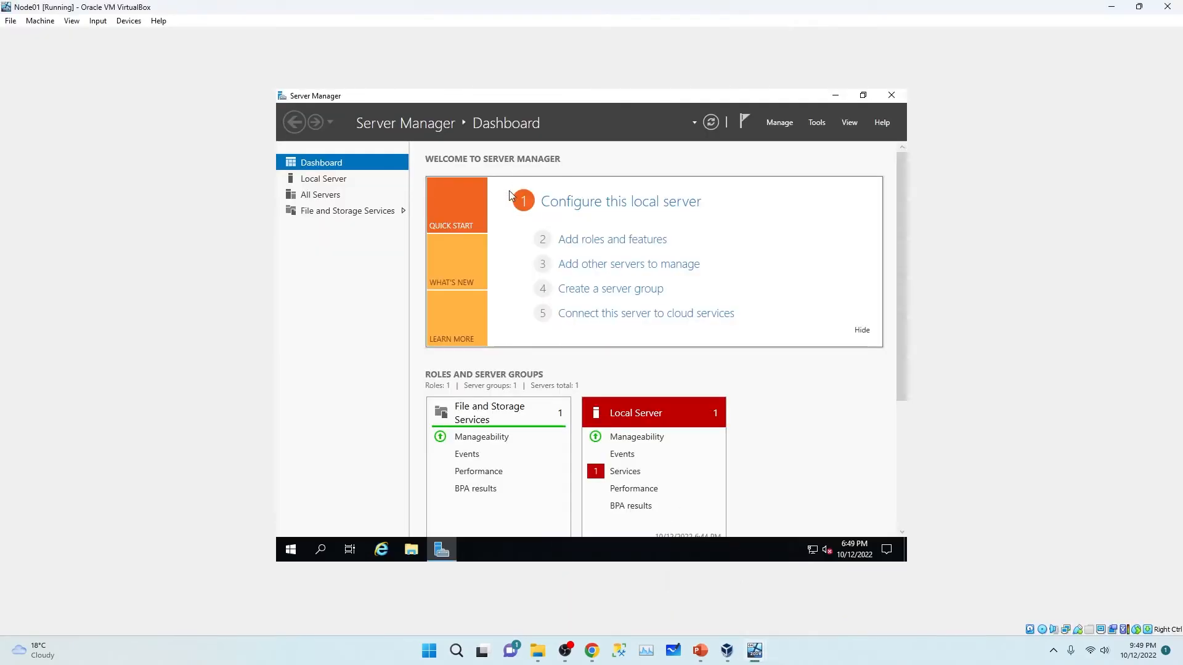
pyautogui.click(327, 182)
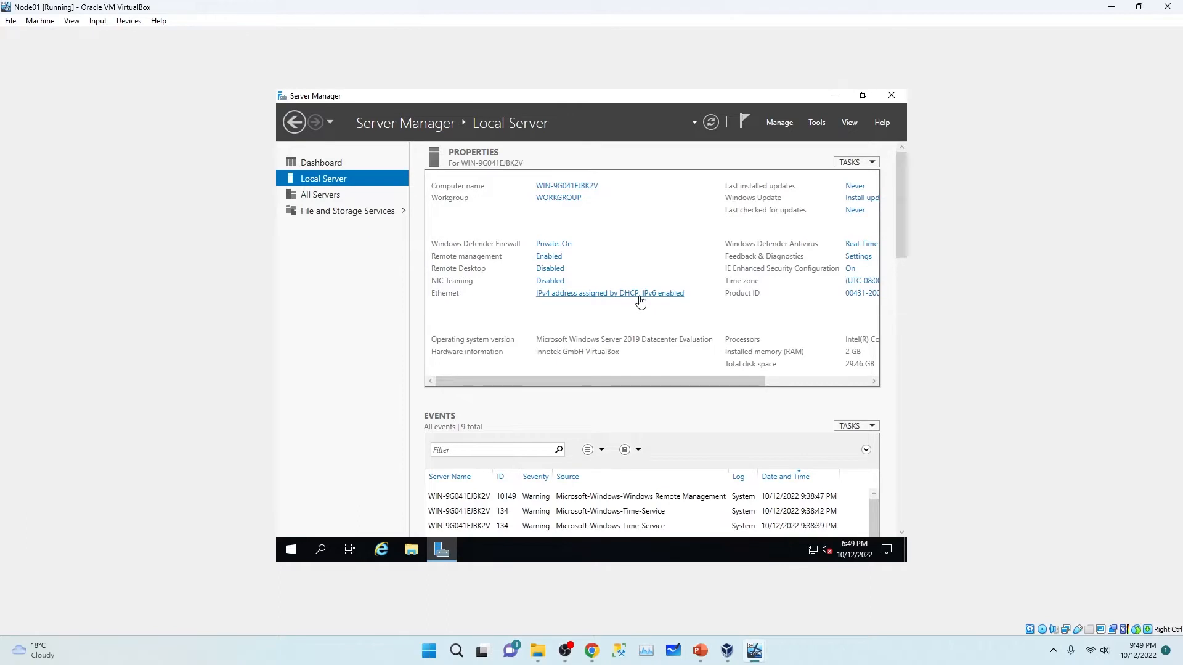
pyautogui.click(292, 550)
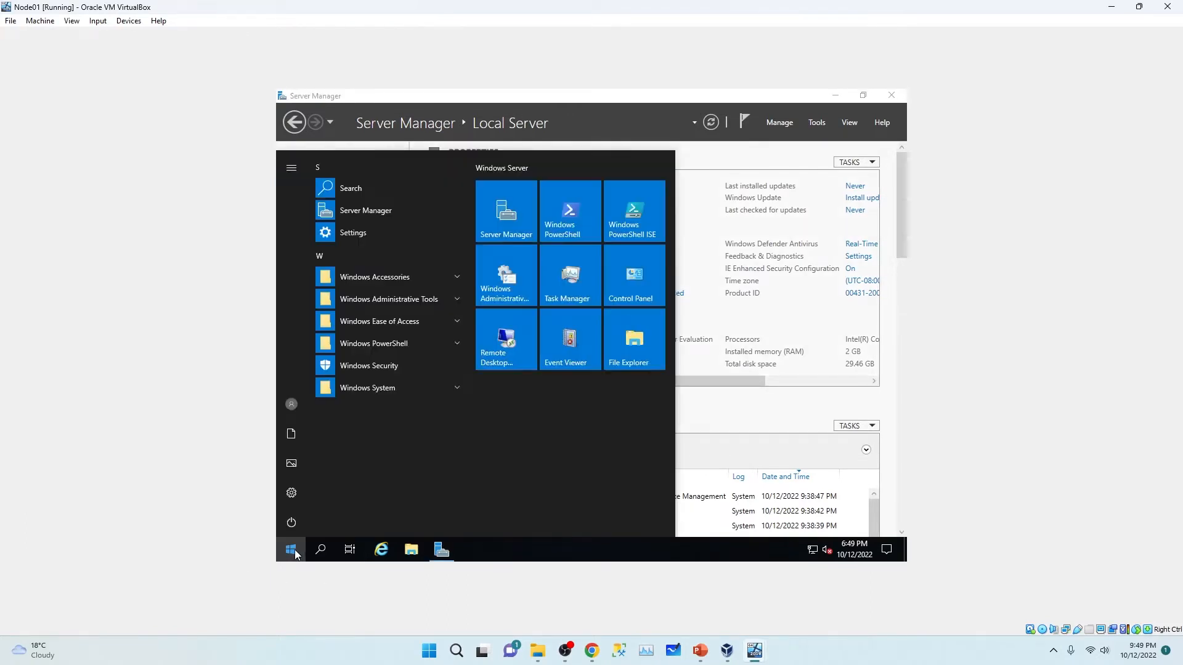
pyautogui.write('c')
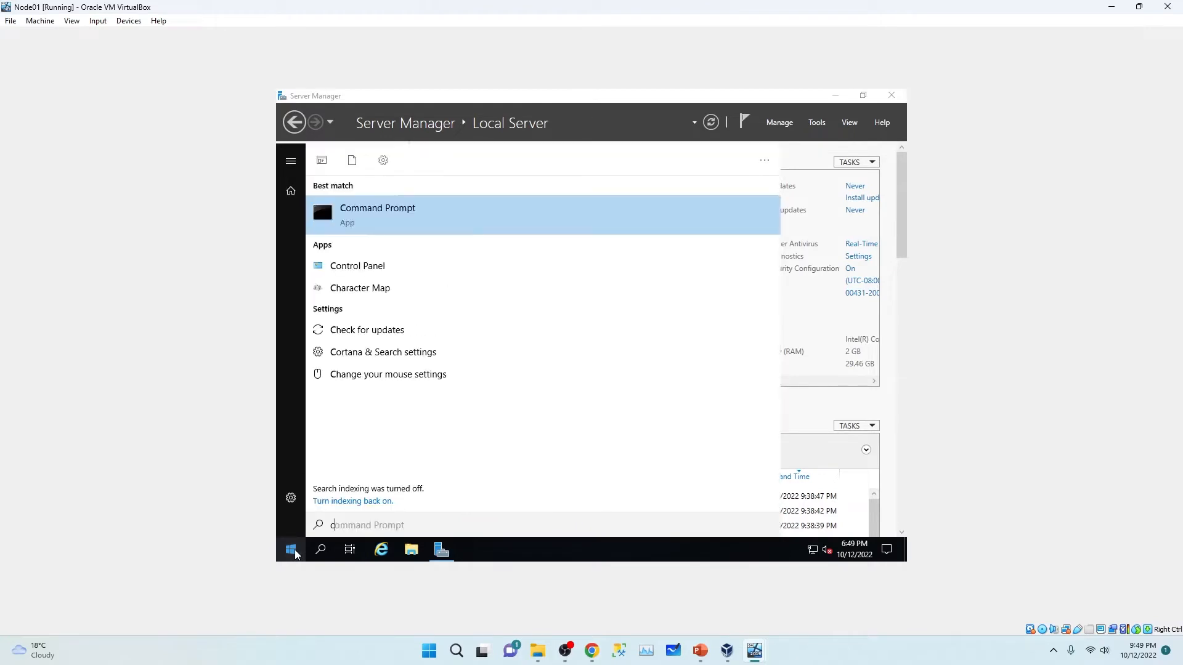
pyautogui.press('Return')
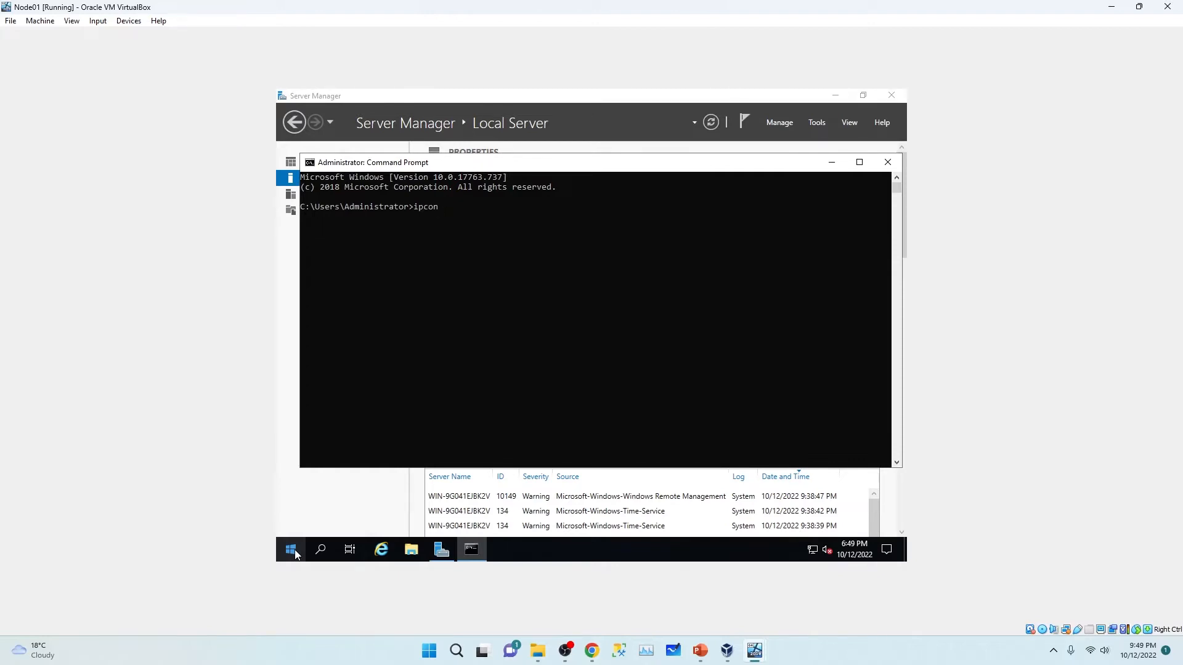
pyautogui.press('Return')
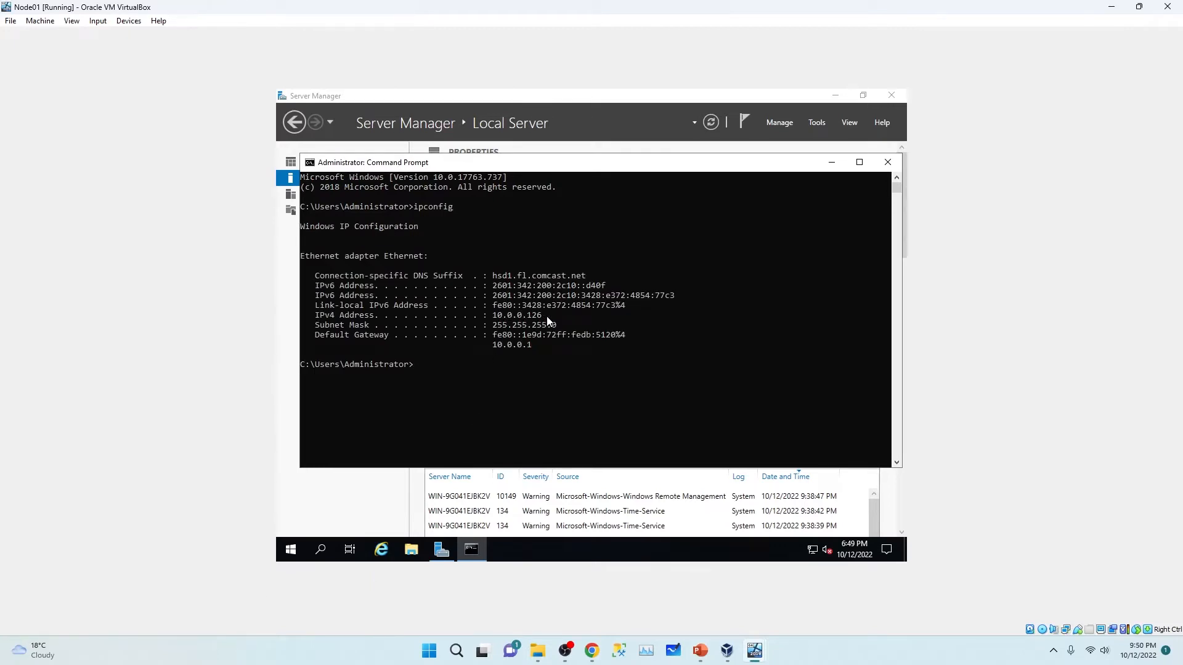
# Step: Highlight IPv4 10.0.0.126, mask 255.255.255.0 and gateway 10.0.0.1, then minimize the console
pyautogui.moveTo(544, 317); pyautogui.dragTo(494, 318)
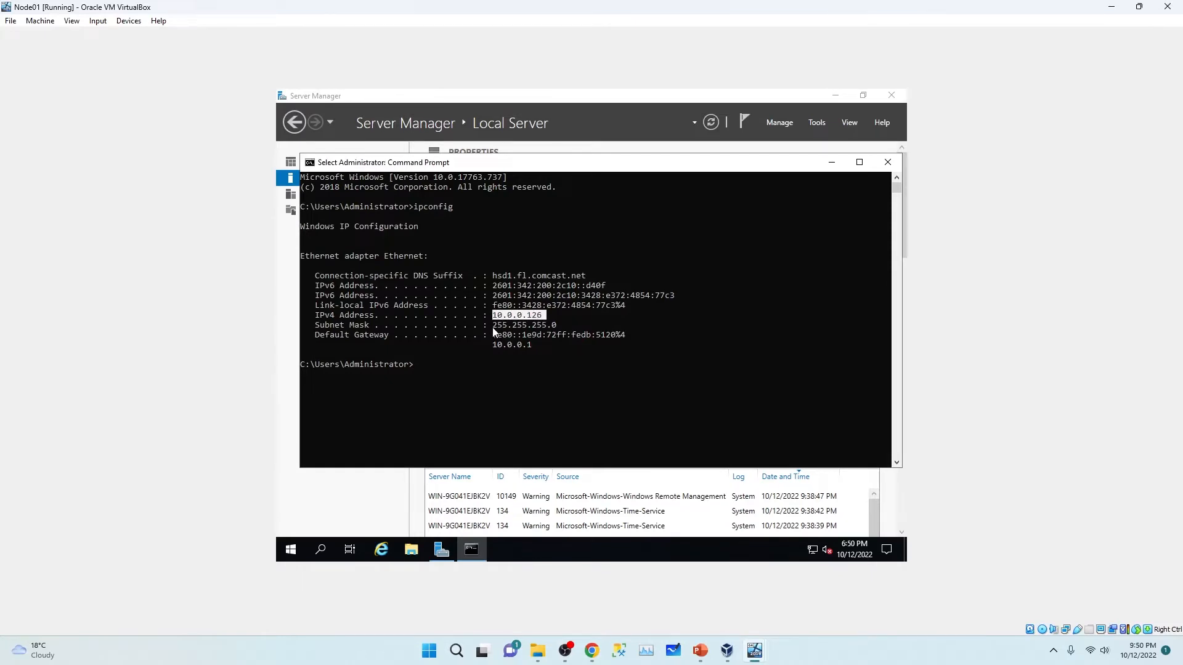
pyautogui.click(493, 327)
pyautogui.moveTo(547, 329); pyautogui.dragTo(557, 328)
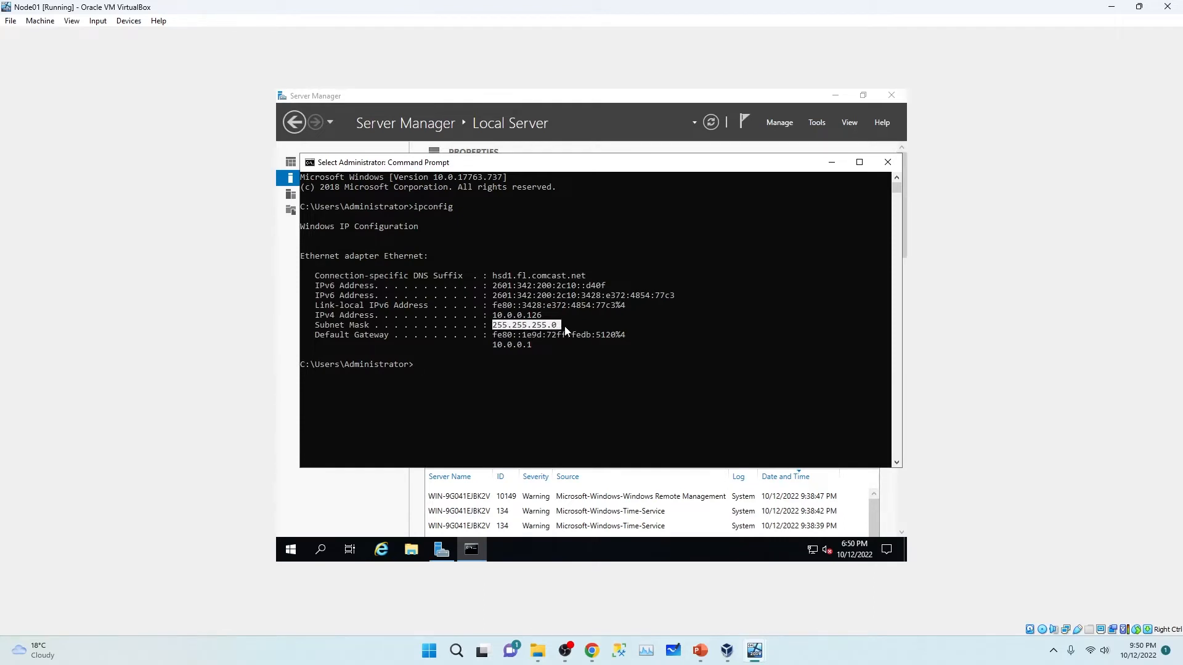
pyautogui.click(501, 345)
pyautogui.click(337, 336)
pyautogui.moveTo(497, 346); pyautogui.dragTo(533, 350)
pyautogui.click(534, 350)
pyautogui.moveTo(548, 319); pyautogui.dragTo(539, 321)
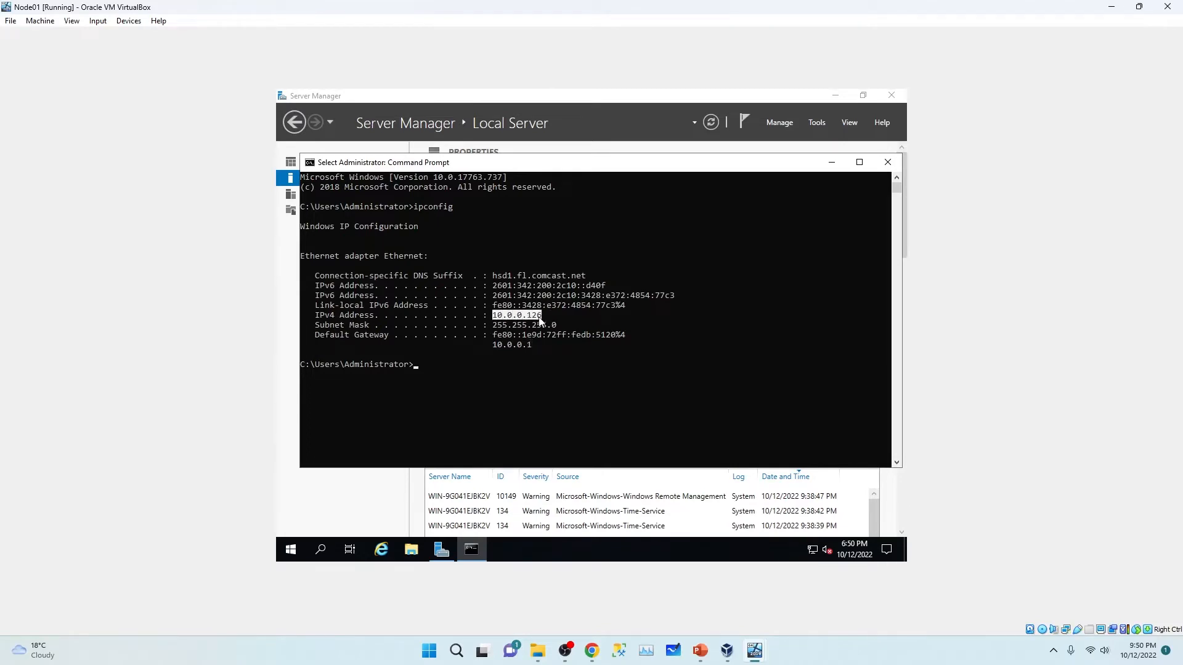
pyautogui.click(497, 326)
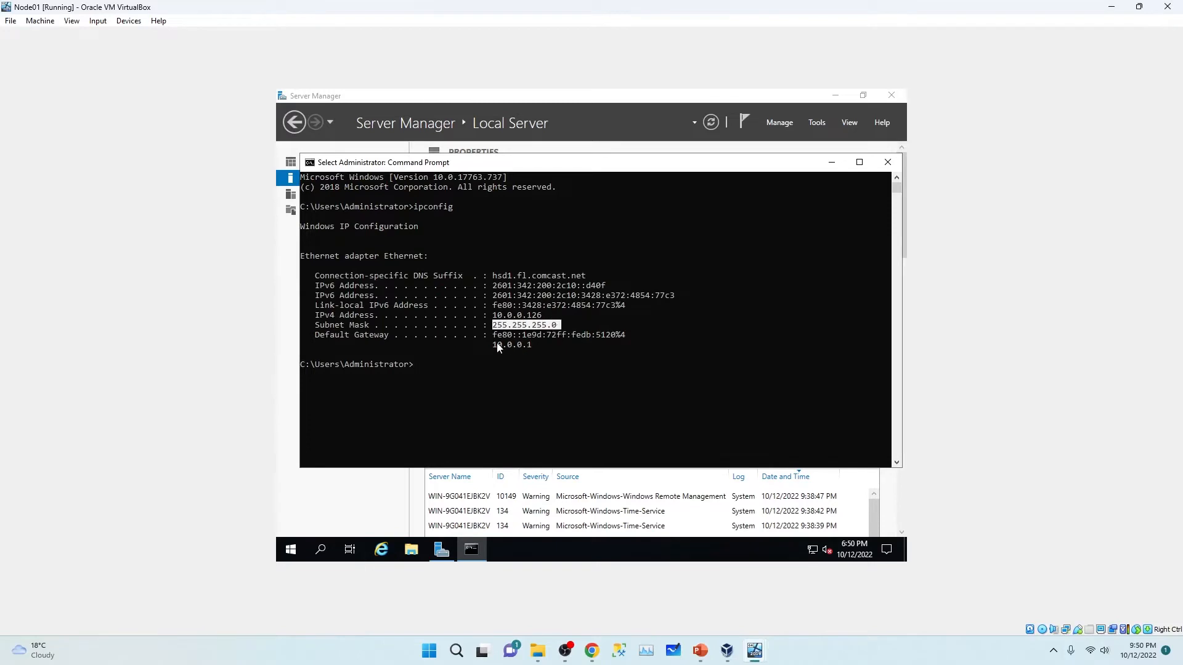
pyautogui.moveTo(497, 346); pyautogui.dragTo(533, 349)
pyautogui.moveTo(542, 316); pyautogui.dragTo(492, 316)
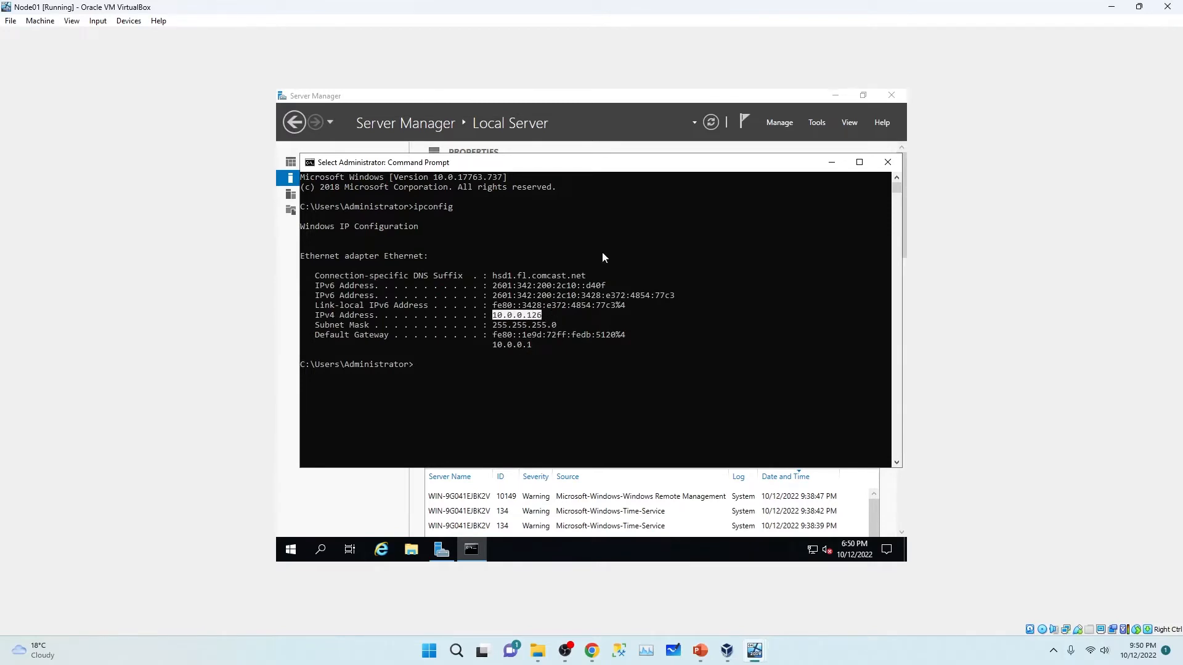
pyautogui.click(831, 164)
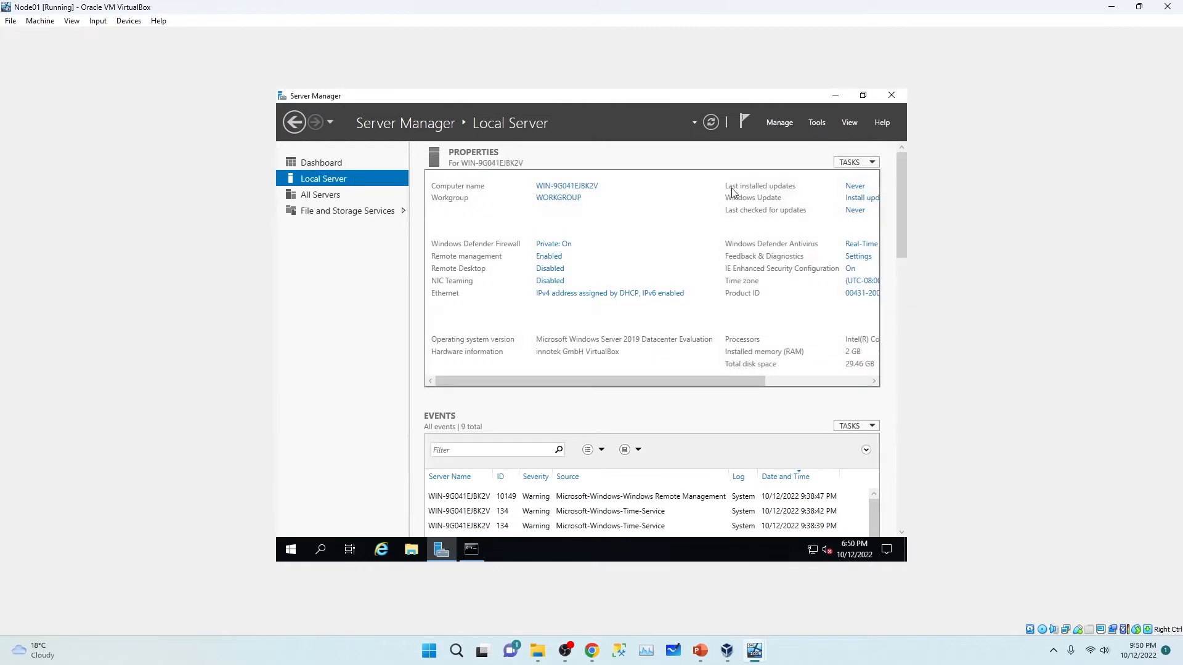
# Step: Disable IPv6 on Node01's Ethernet adapter and switch IPv4 to a manually assigned address
pyautogui.click(578, 296)
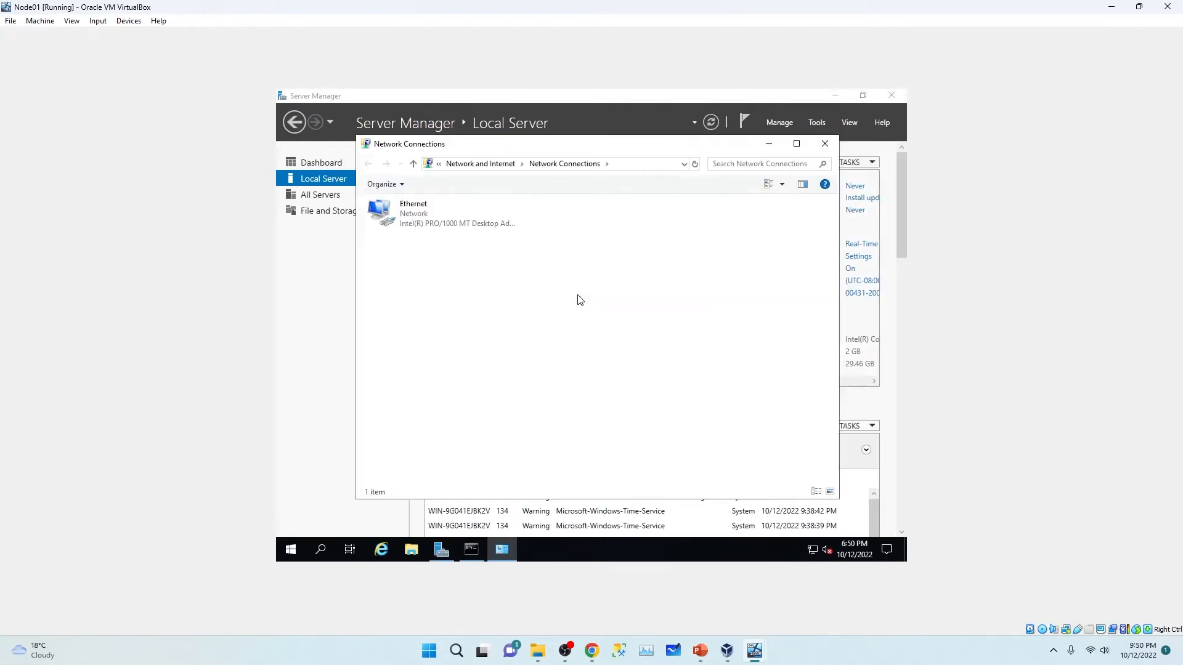
pyautogui.doubleClick(421, 233)
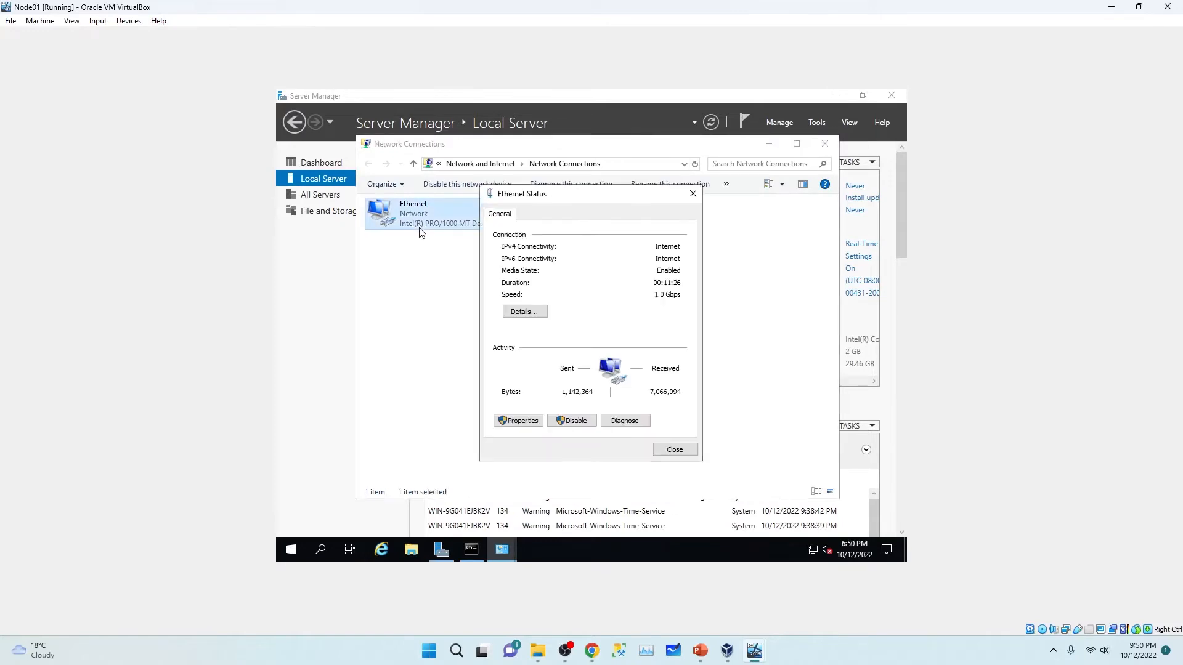
pyautogui.click(518, 421)
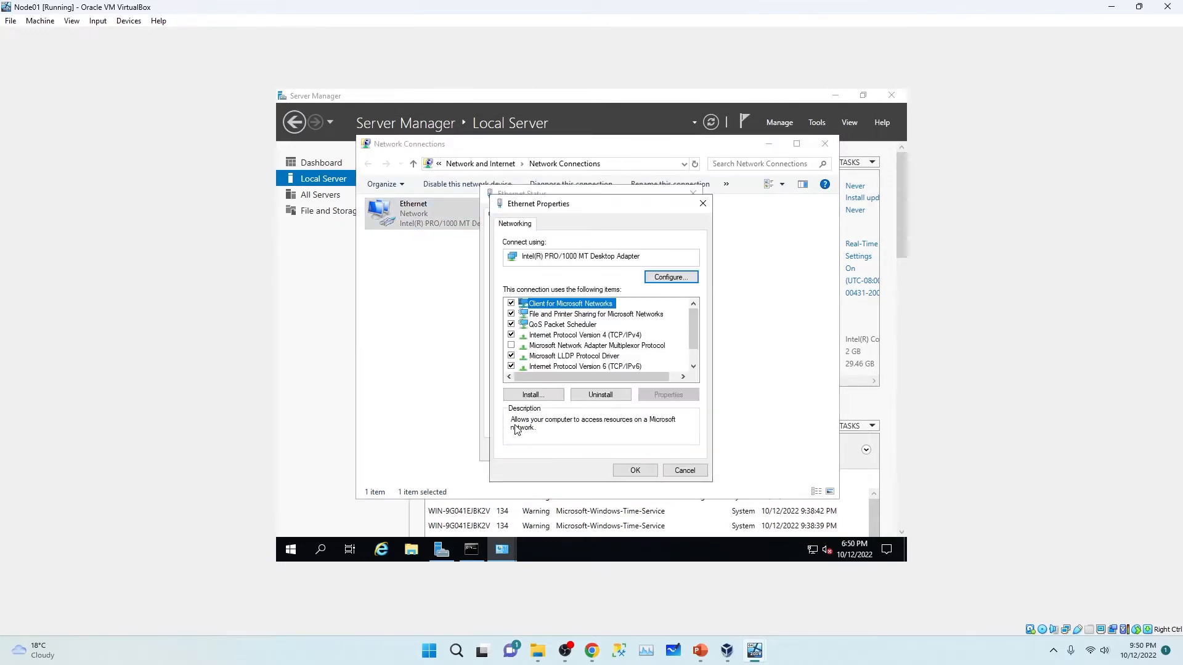
pyautogui.click(511, 366)
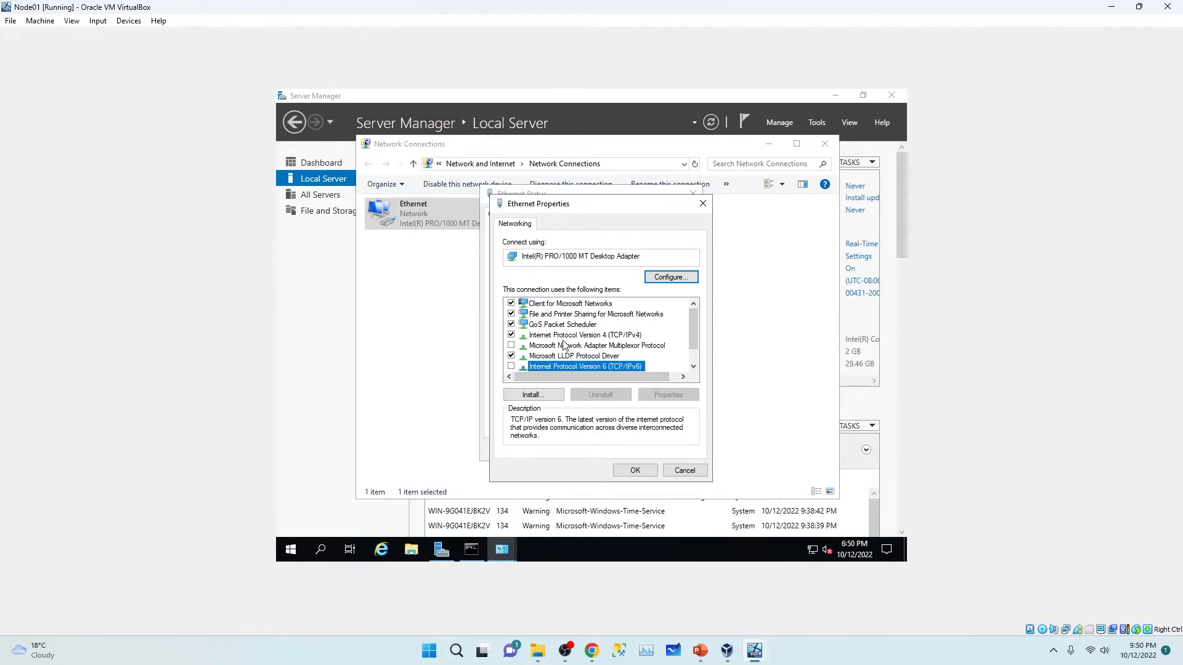
pyautogui.click(570, 337)
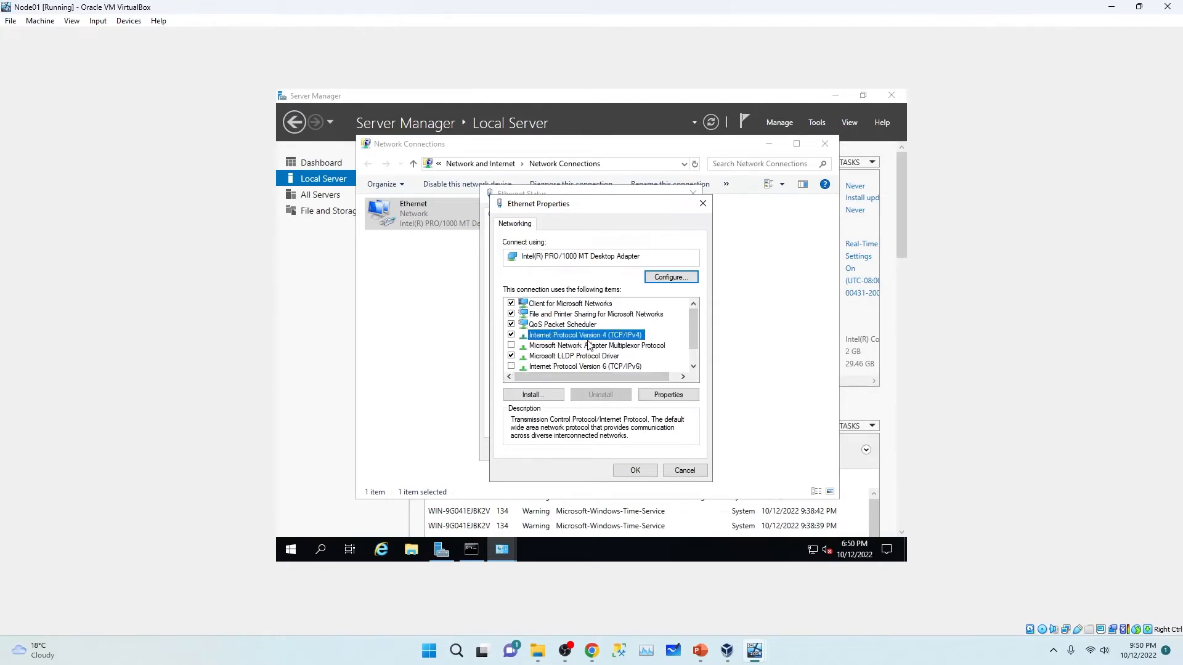
pyautogui.doubleClick(587, 339)
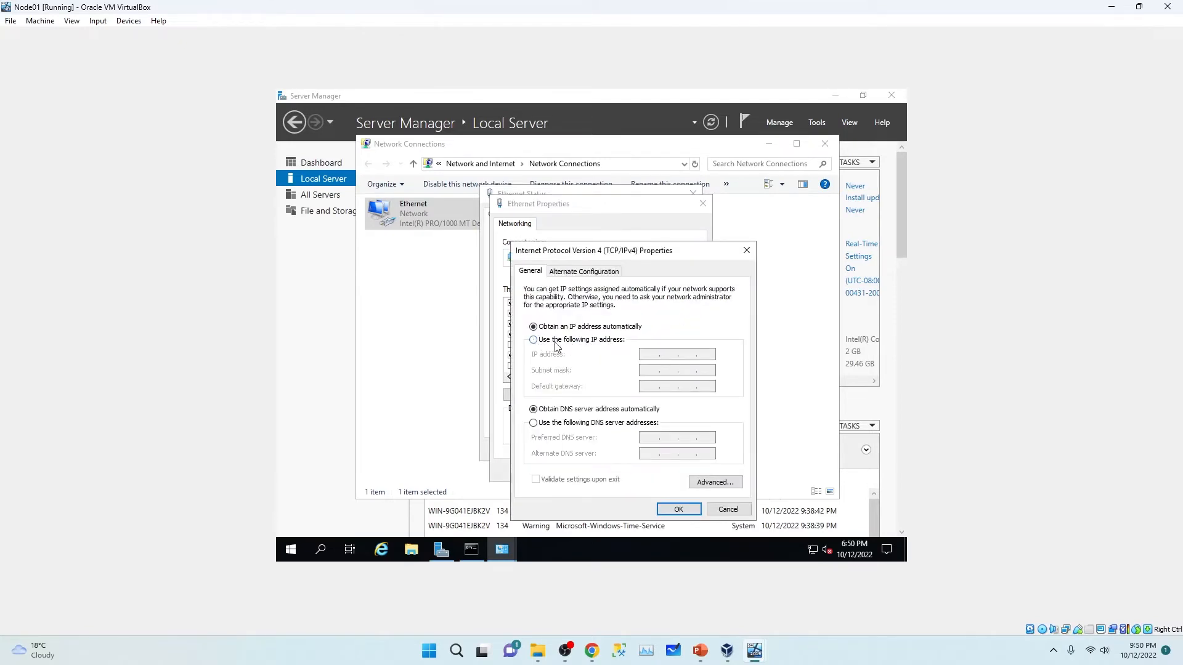
pyautogui.click(534, 343)
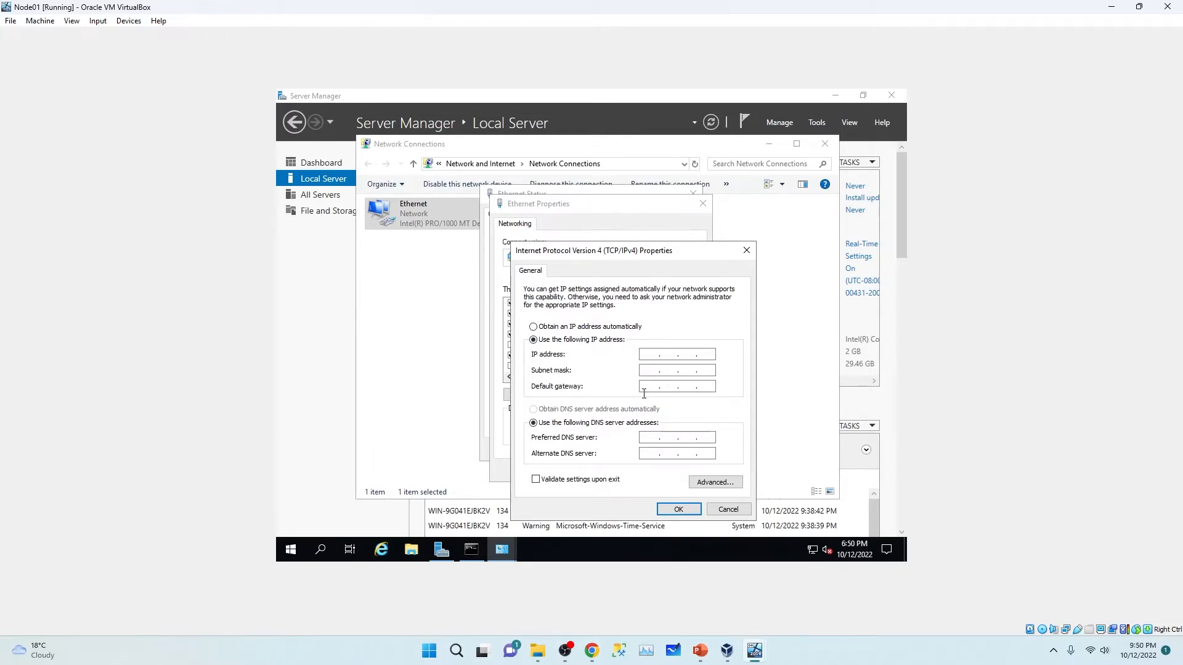
# Step: Enter static IP 10.0.0.126, mask 255.255.255.0 and gateway 10.0.0.1, checking the ipconfig output
pyautogui.write('10 . 0 . 0 . 126')
pyautogui.click(463, 553)
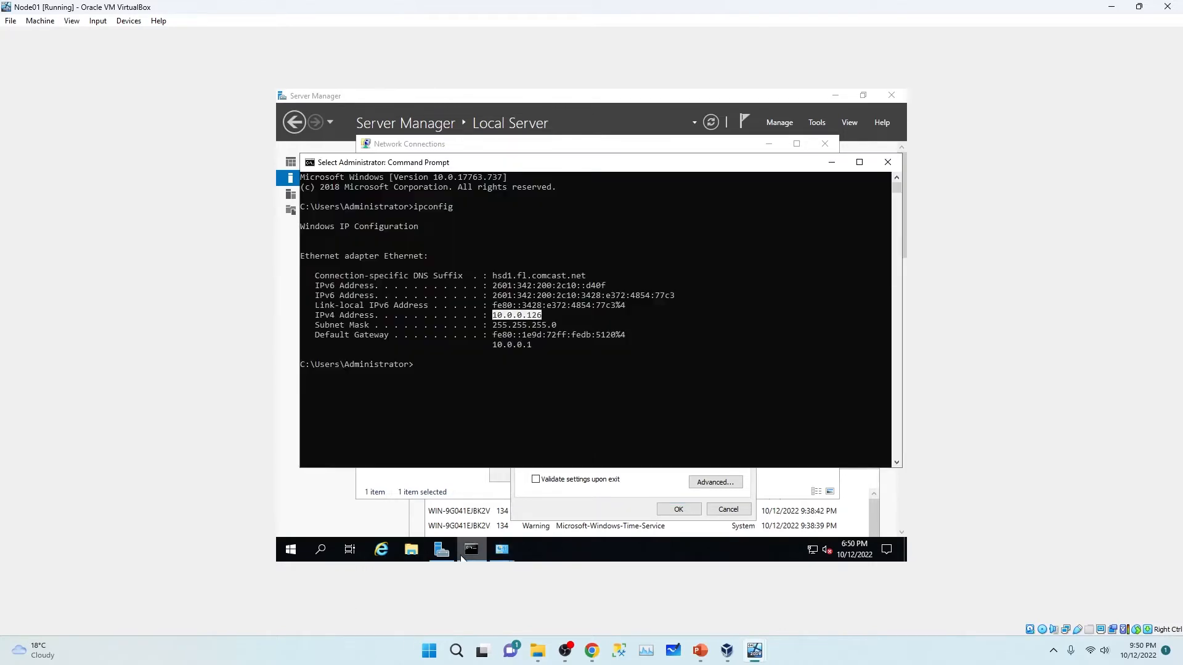
pyautogui.click(463, 554)
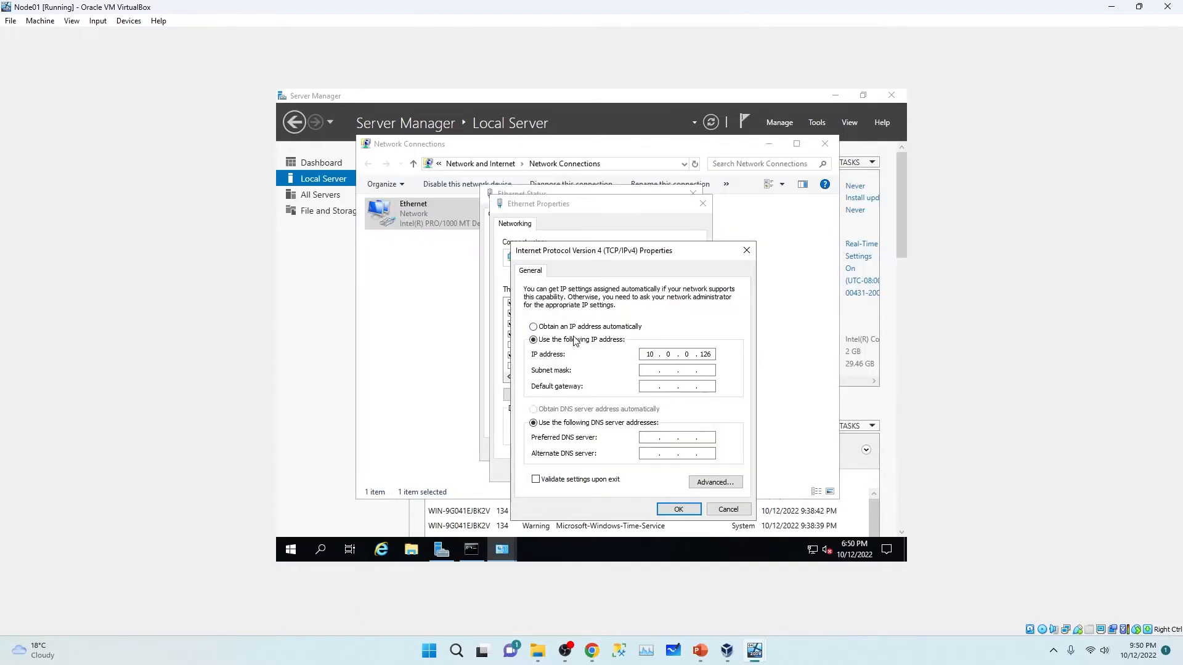
pyautogui.doubleClick(665, 370)
pyautogui.write('25525510.0.0.')
# Step: Check the Domain VM's AD DS installation progress, then return to Node01
pyautogui.moveTo(754, 649)
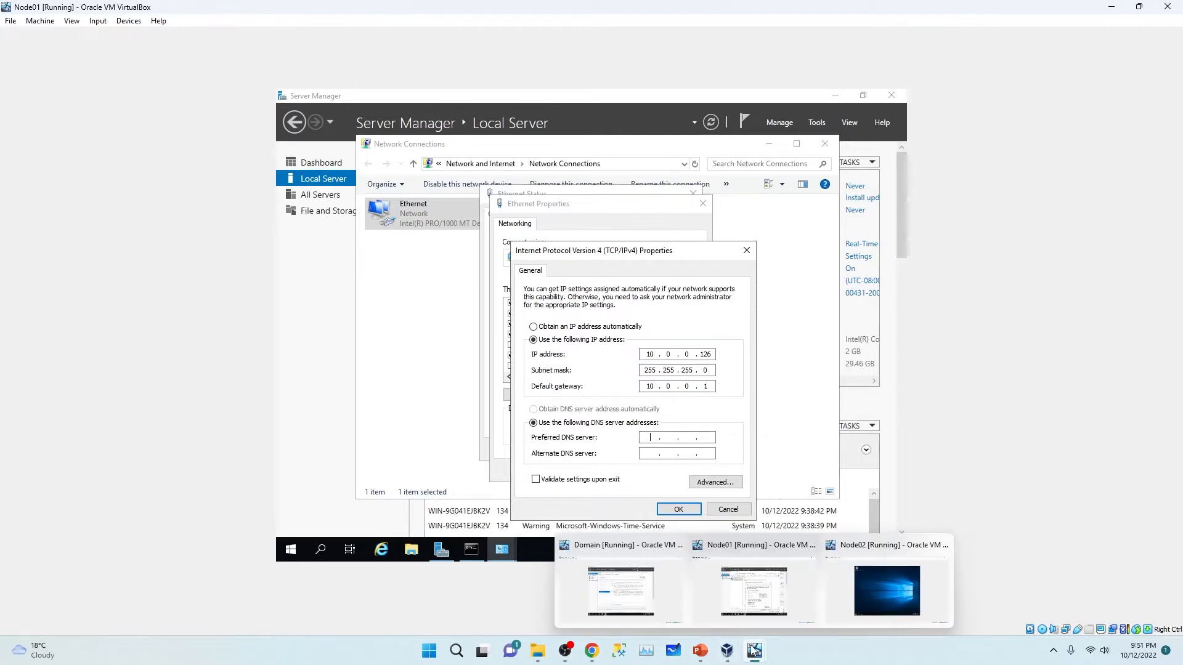
pyautogui.click(608, 575)
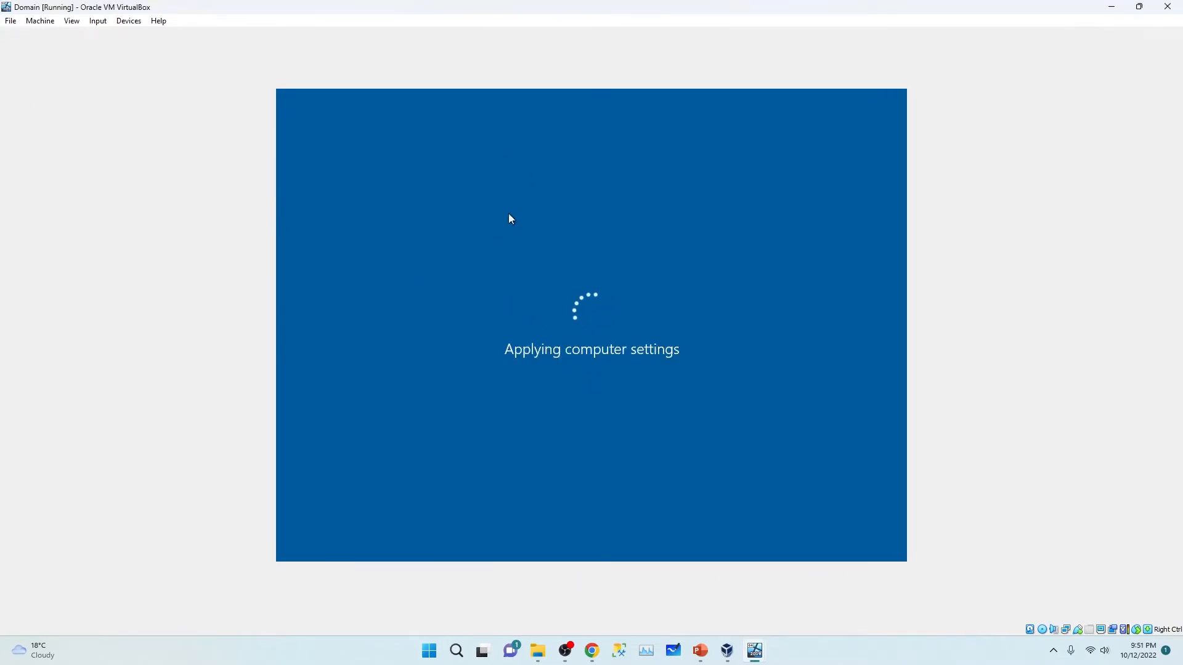
pyautogui.click(1112, 7)
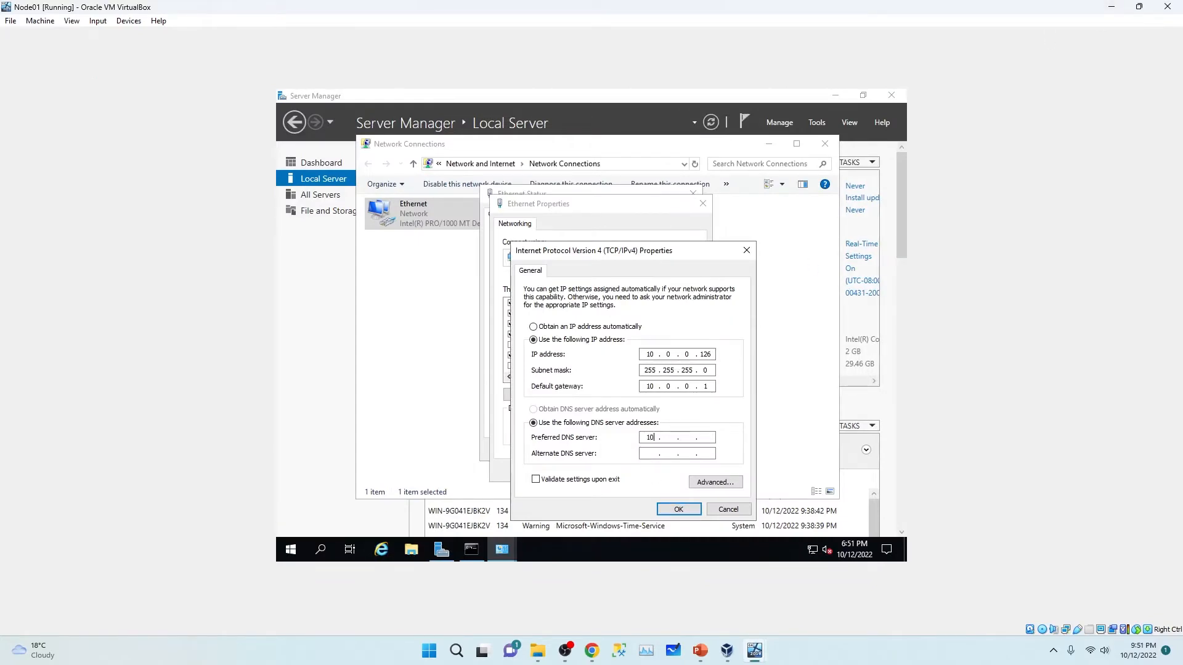
# Step: Set preferred DNS server 10.0.0.7, apply the IPv4 settings and close the adapter dialogs
pyautogui.write('.0.7')
pyautogui.click(677, 512)
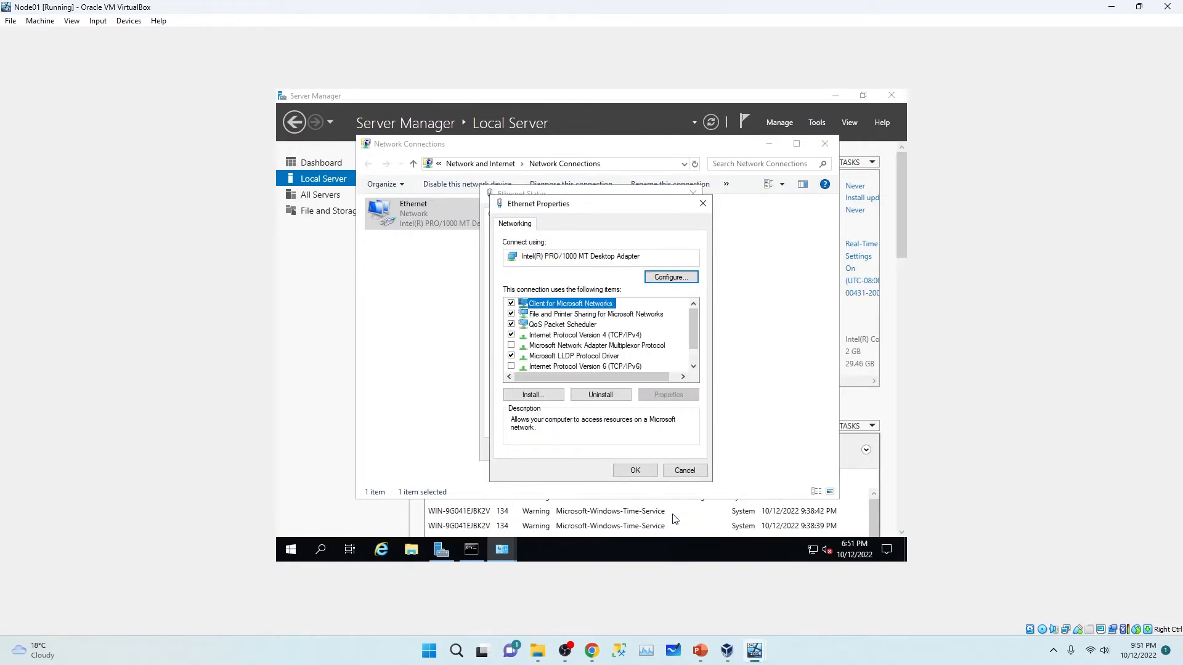
pyautogui.click(639, 469)
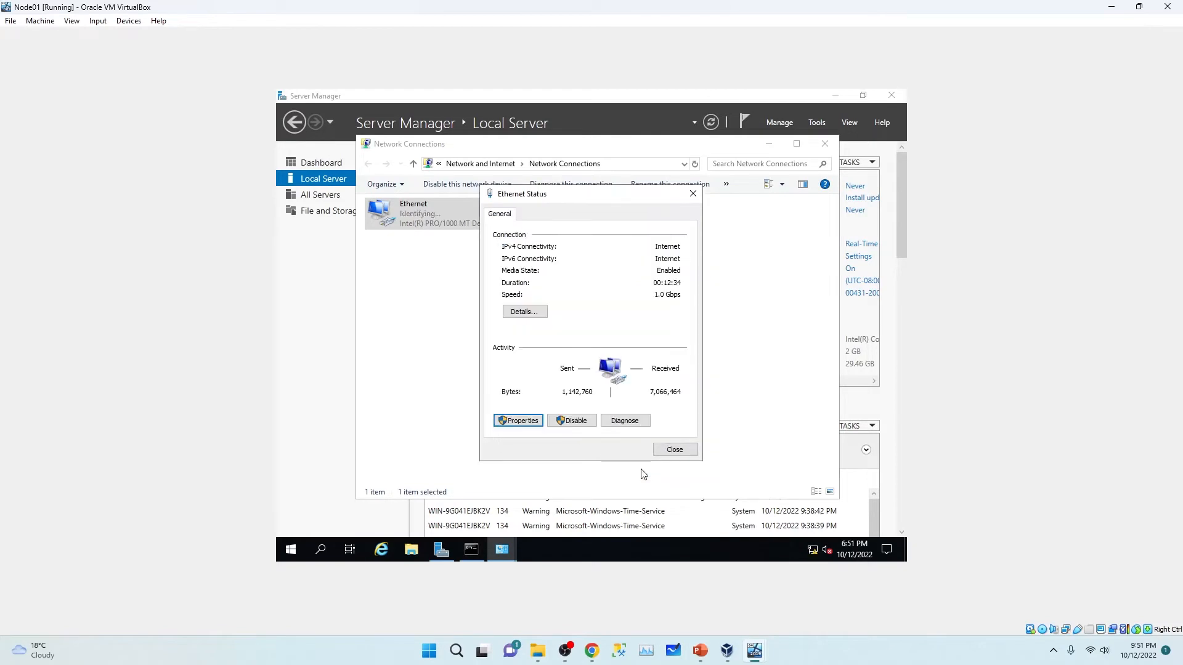
pyautogui.click(677, 452)
# Step: Refresh Node01's Local Server properties and turn off the Domain network firewall
pyautogui.click(825, 143)
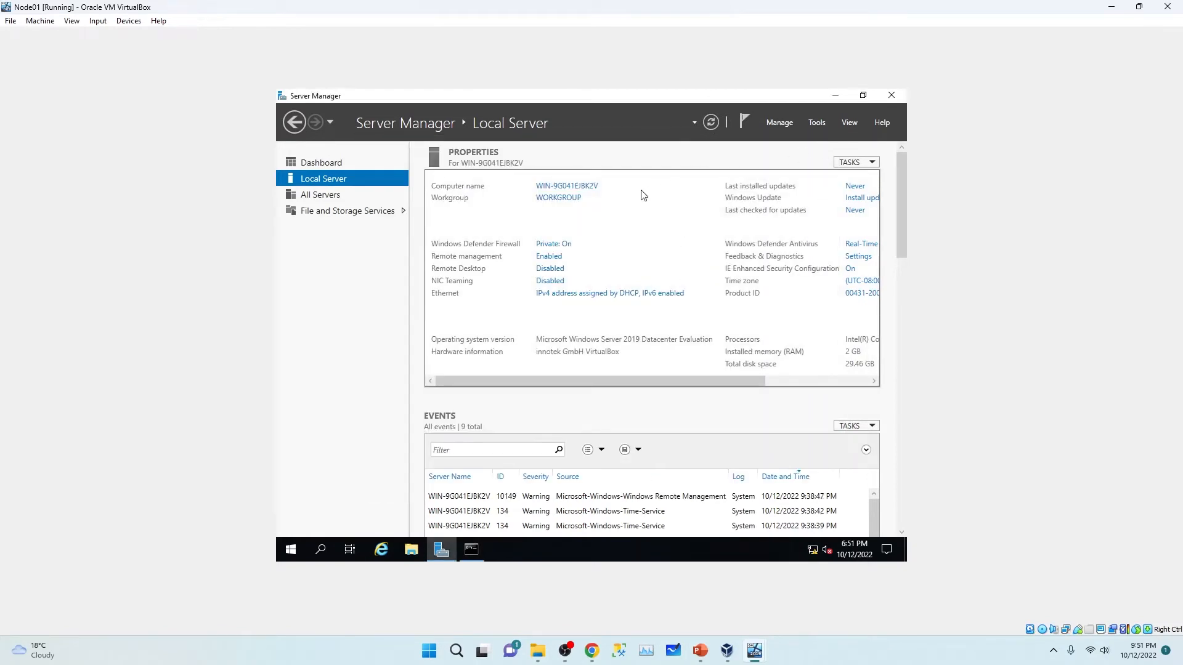
pyautogui.click(715, 122)
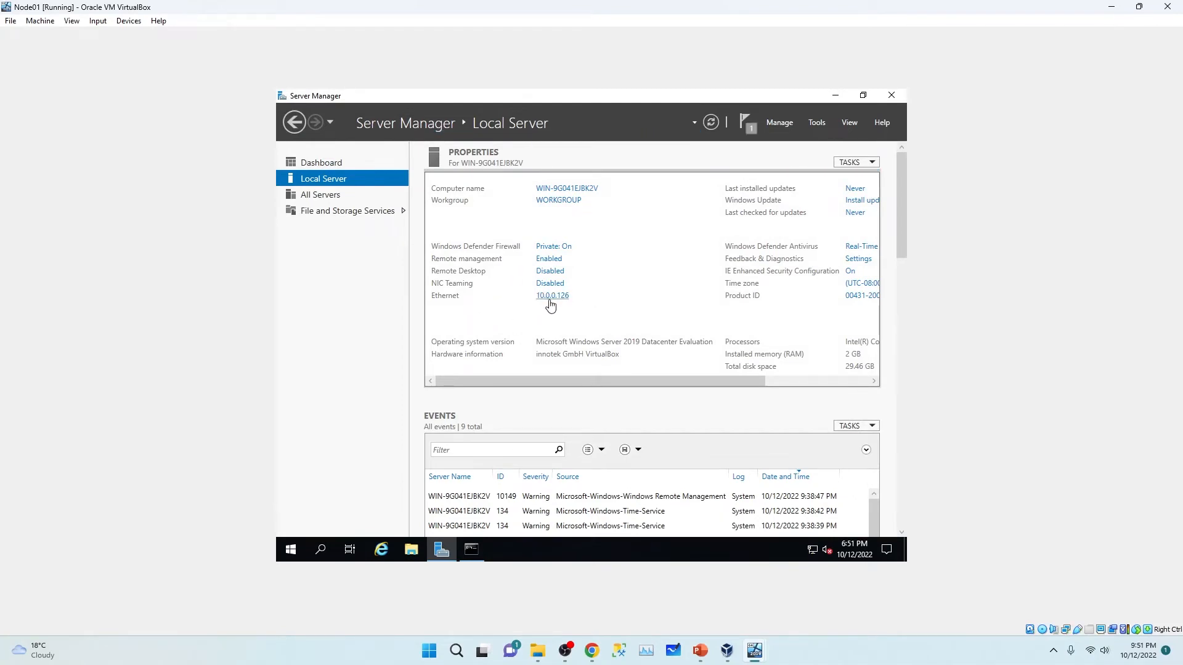
pyautogui.click(558, 247)
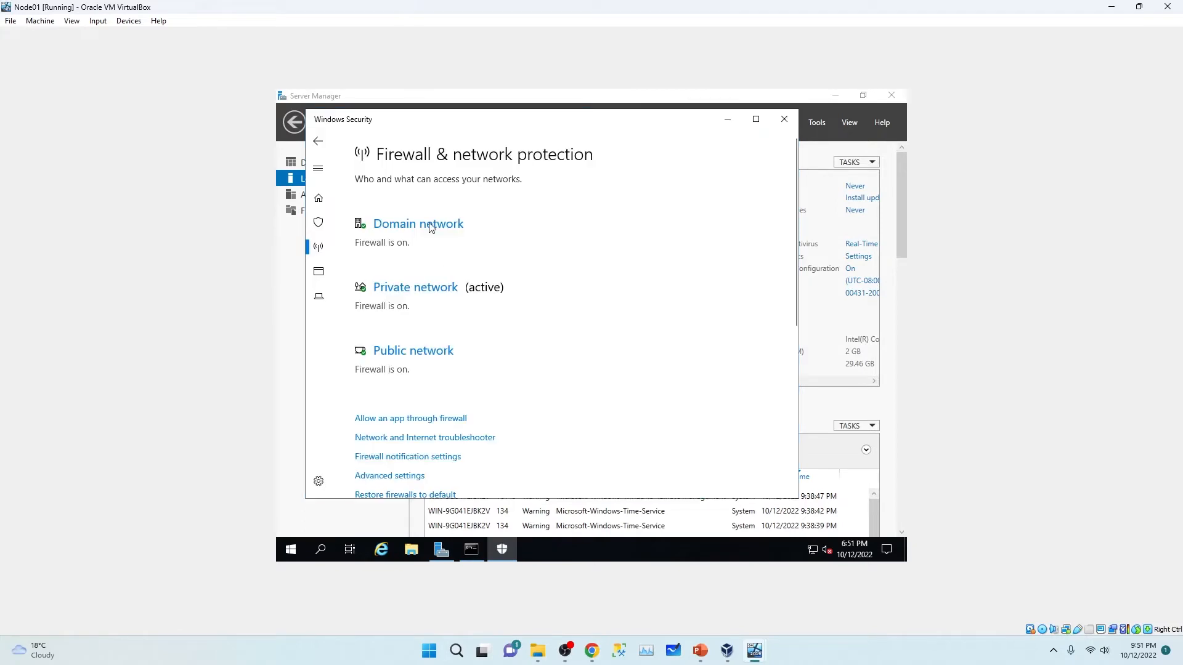
pyautogui.click(431, 224)
pyautogui.click(368, 348)
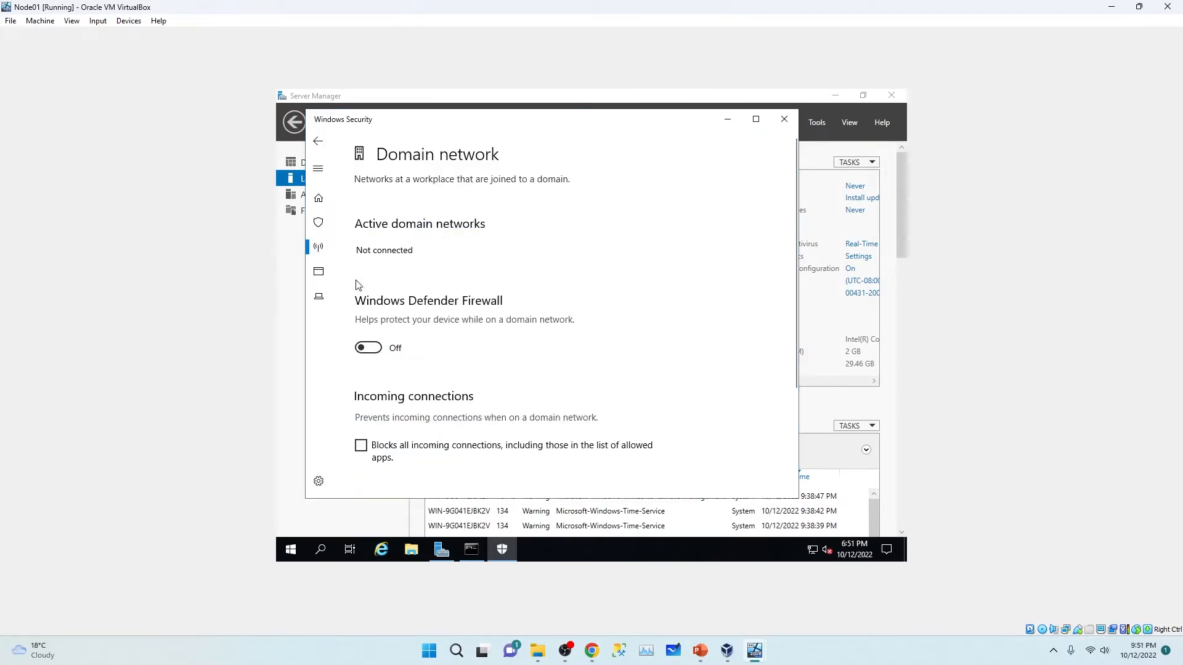
# Step: Turn off the Private and Public network firewalls, close Windows Security and refresh Local Server
pyautogui.click(318, 145)
pyautogui.scroll(-2, 397, 357)
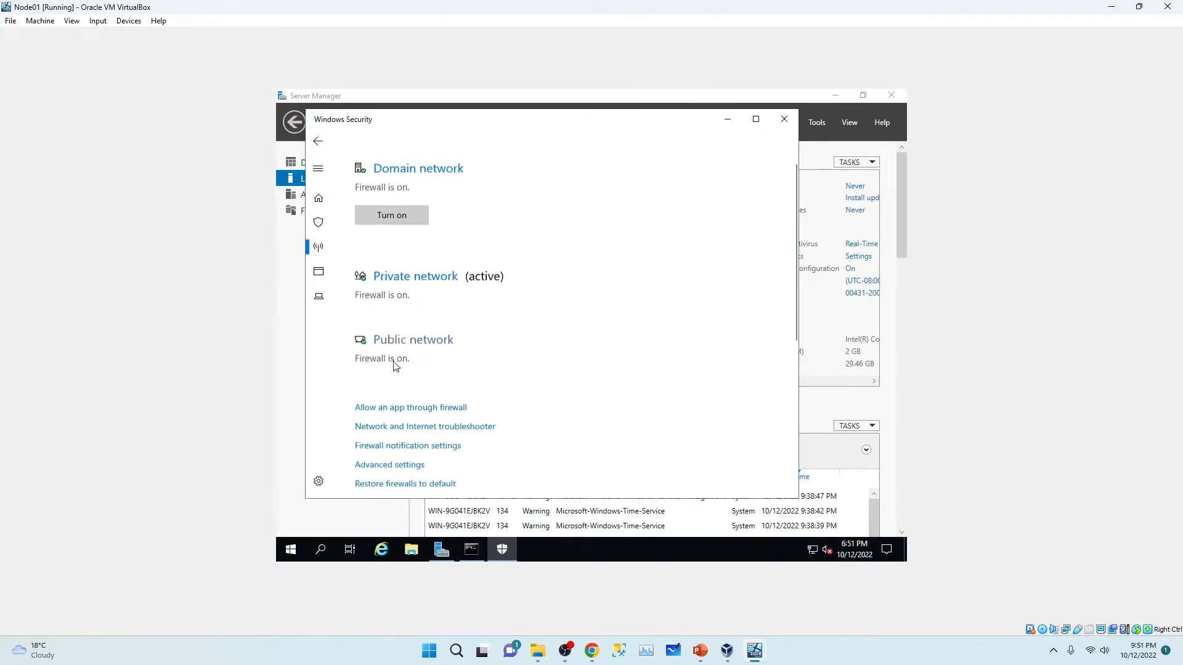
pyautogui.click(417, 275)
pyautogui.click(373, 360)
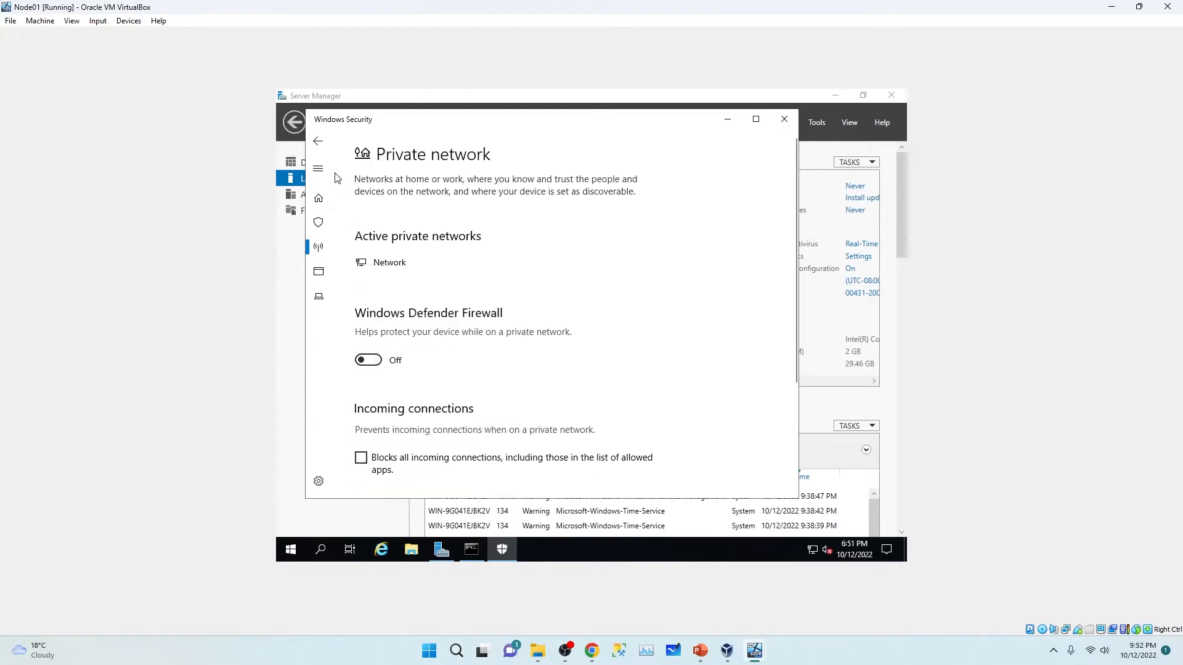
pyautogui.click(318, 142)
pyautogui.scroll(-2, 440, 389)
pyautogui.scroll(-1, 434, 383)
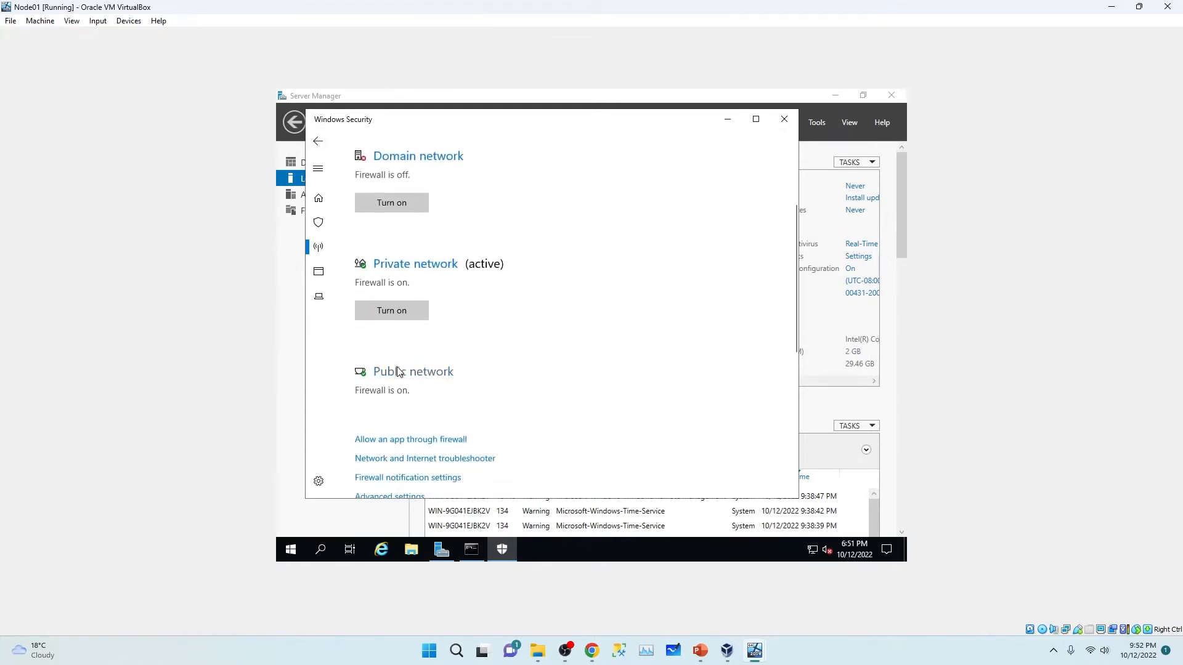
pyautogui.click(399, 371)
pyautogui.click(368, 360)
pyautogui.click(318, 141)
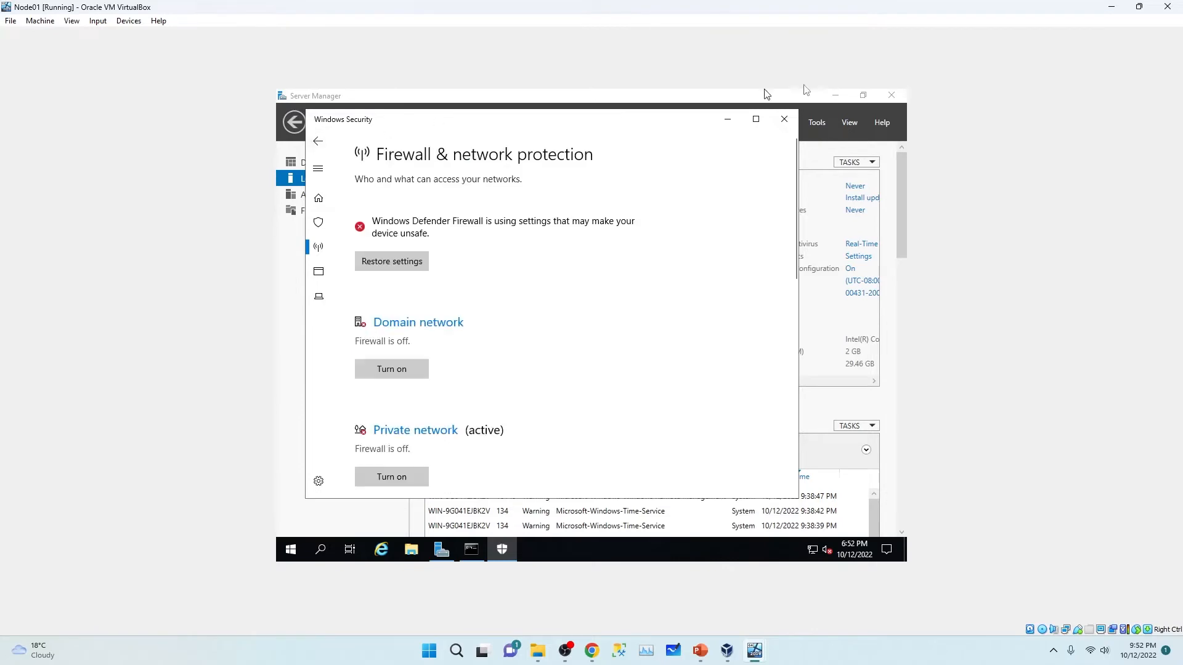
pyautogui.click(784, 119)
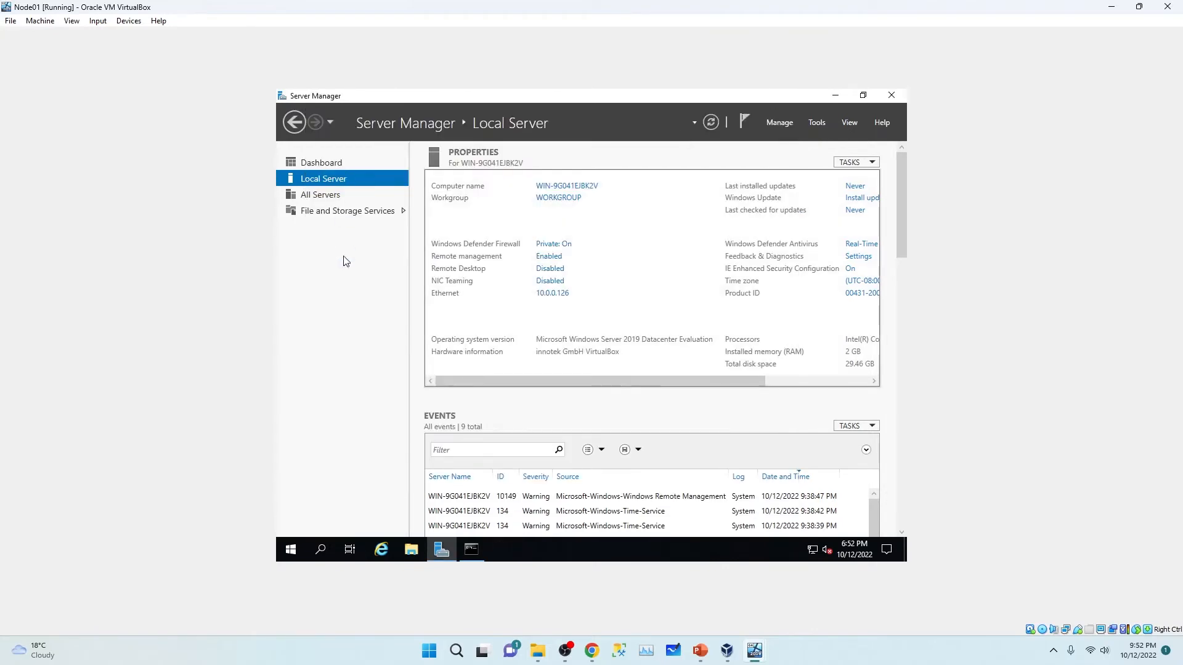
pyautogui.click(715, 126)
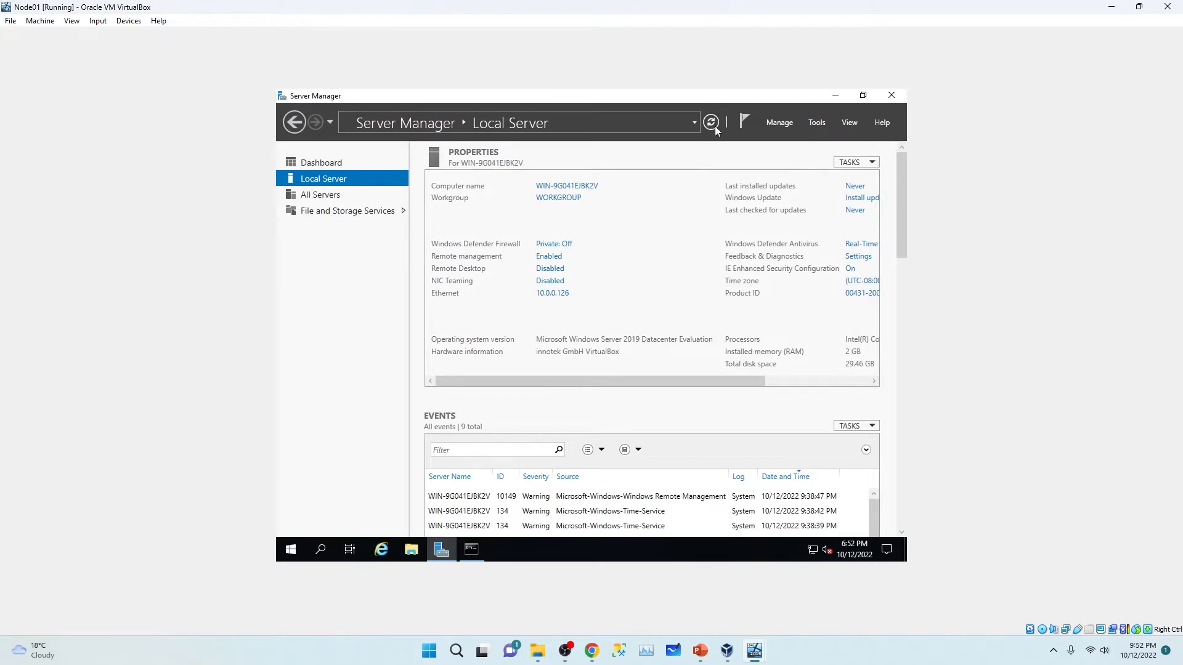
# Step: Change the computer name to NODE01 in System Properties and restart Node01 now
pyautogui.click(573, 191)
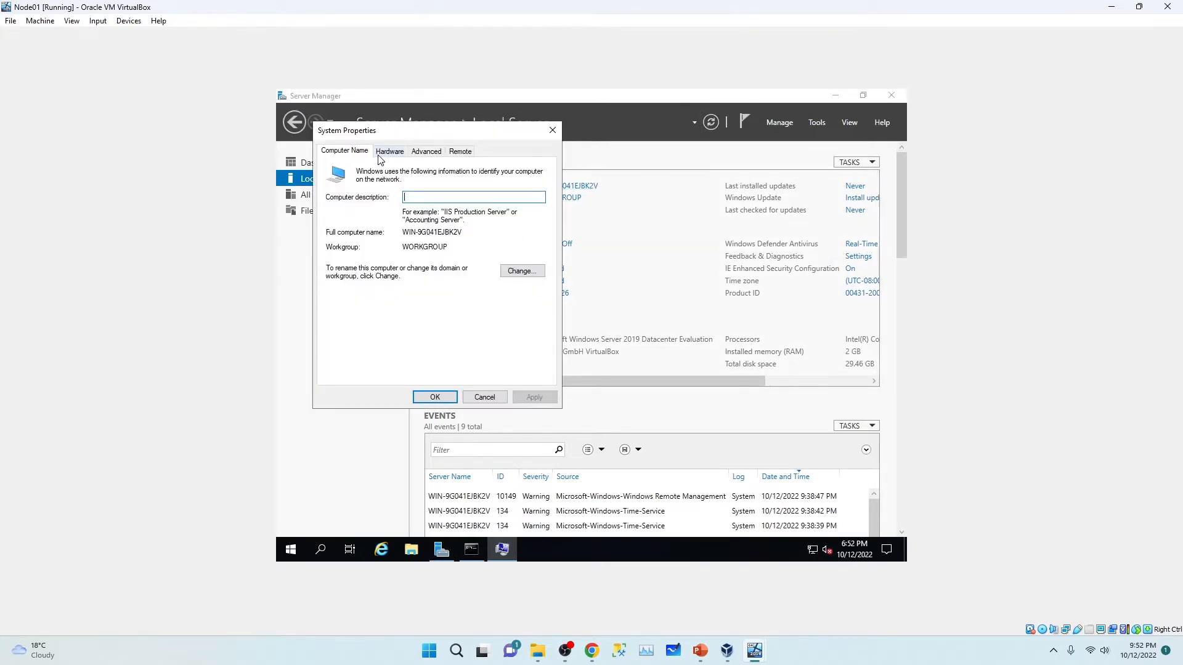
pyautogui.click(518, 272)
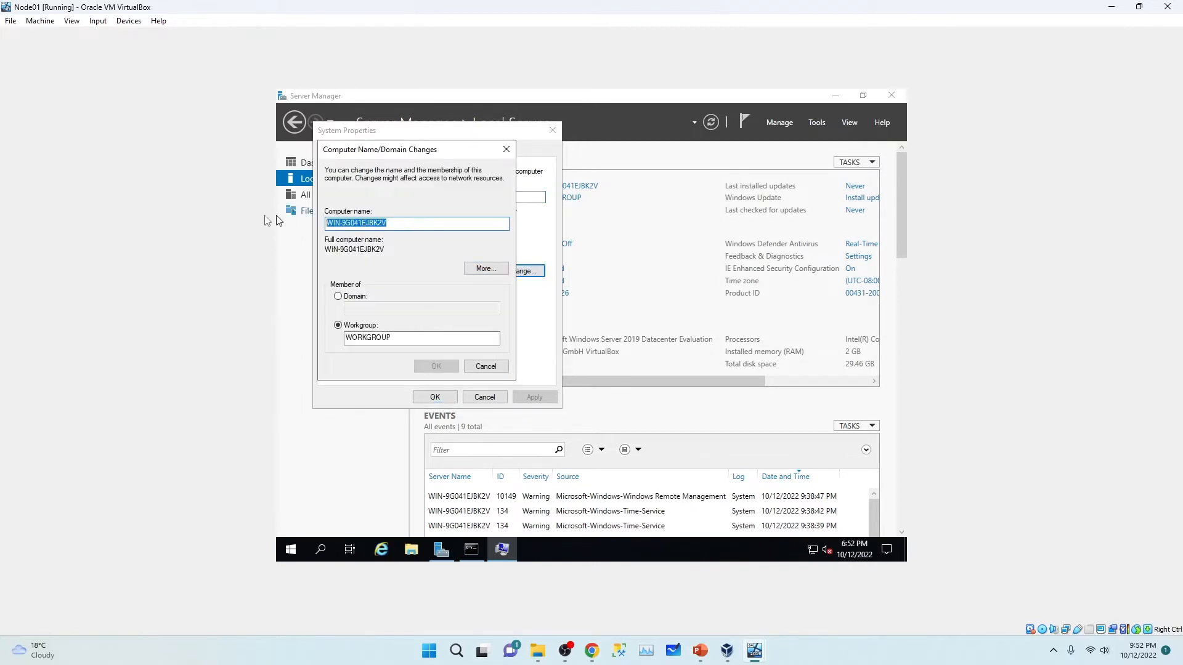
pyautogui.write('NODE01')
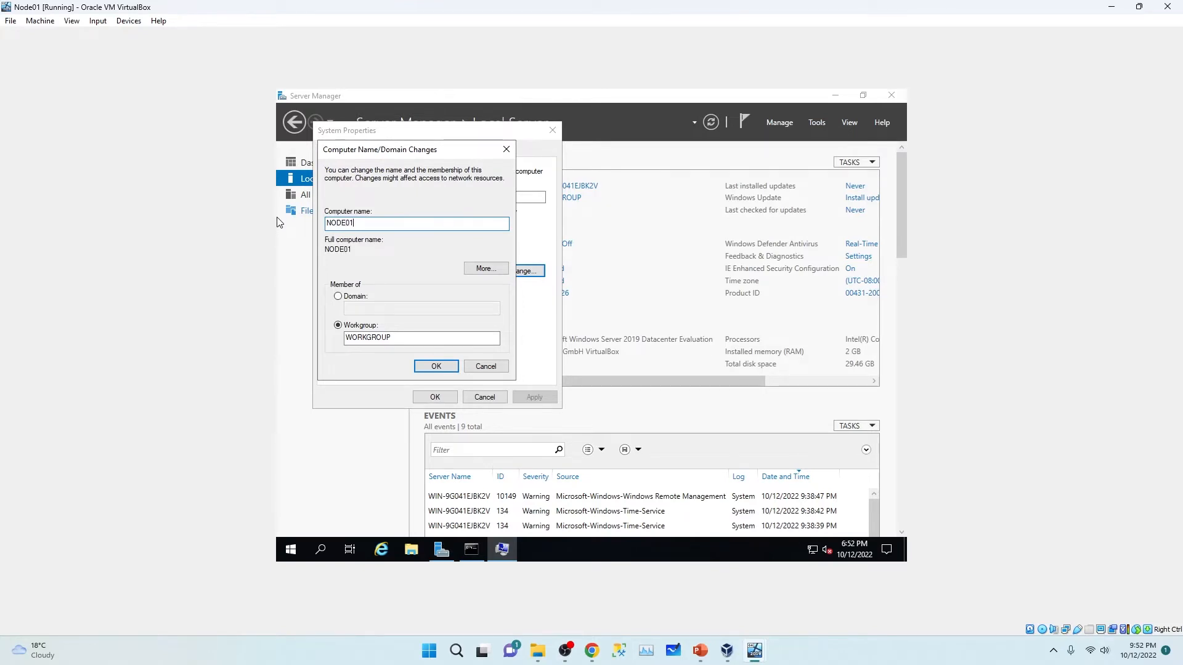
pyautogui.click(436, 367)
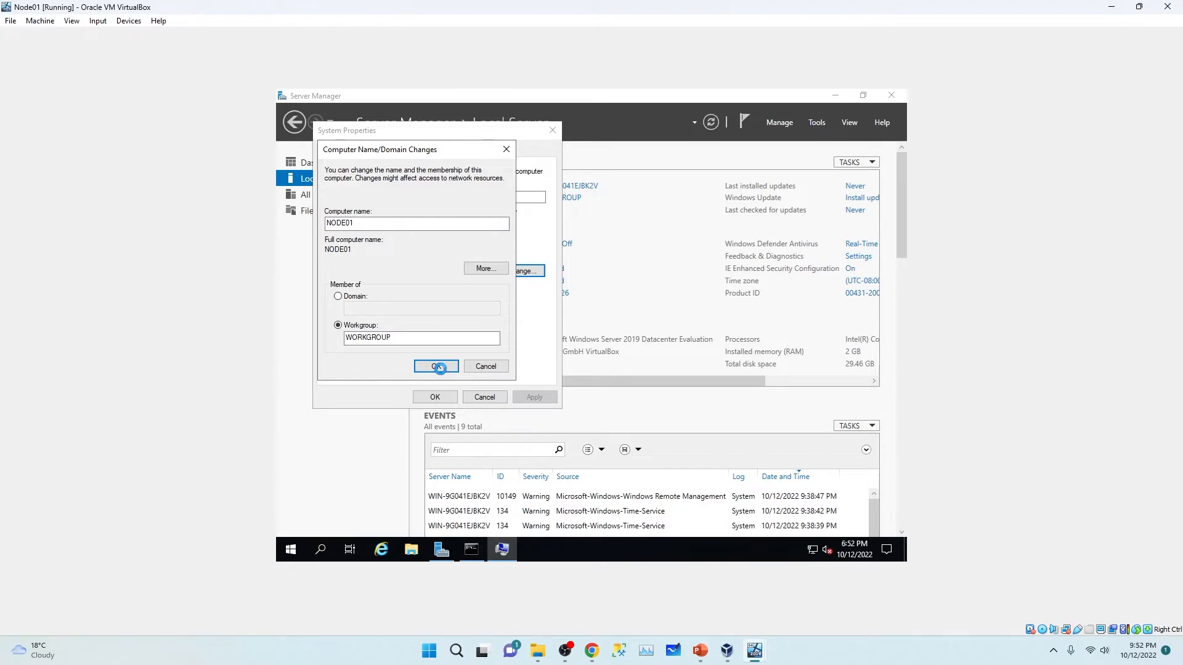
pyautogui.click(666, 335)
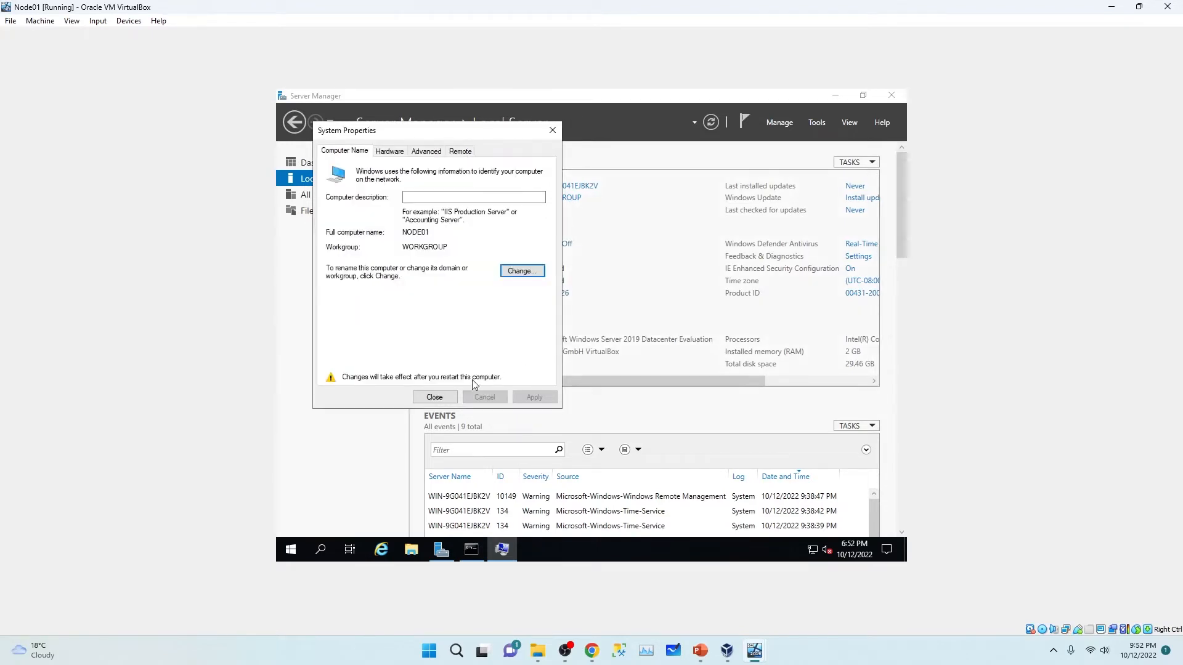
pyautogui.click(434, 396)
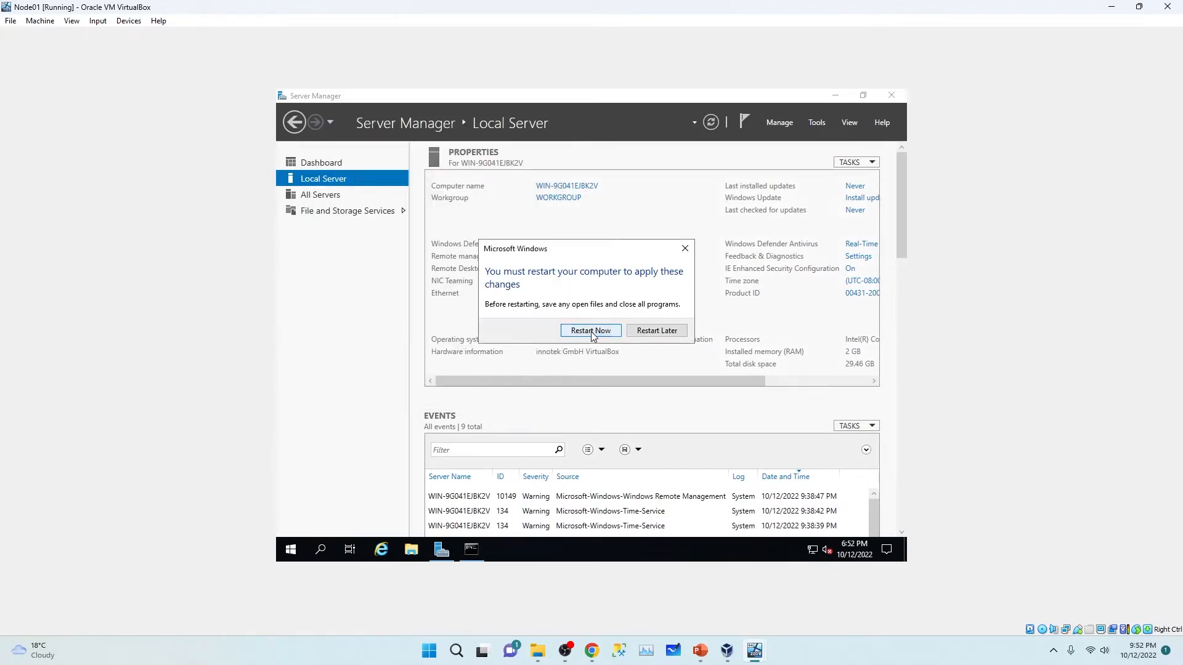
pyautogui.click(591, 331)
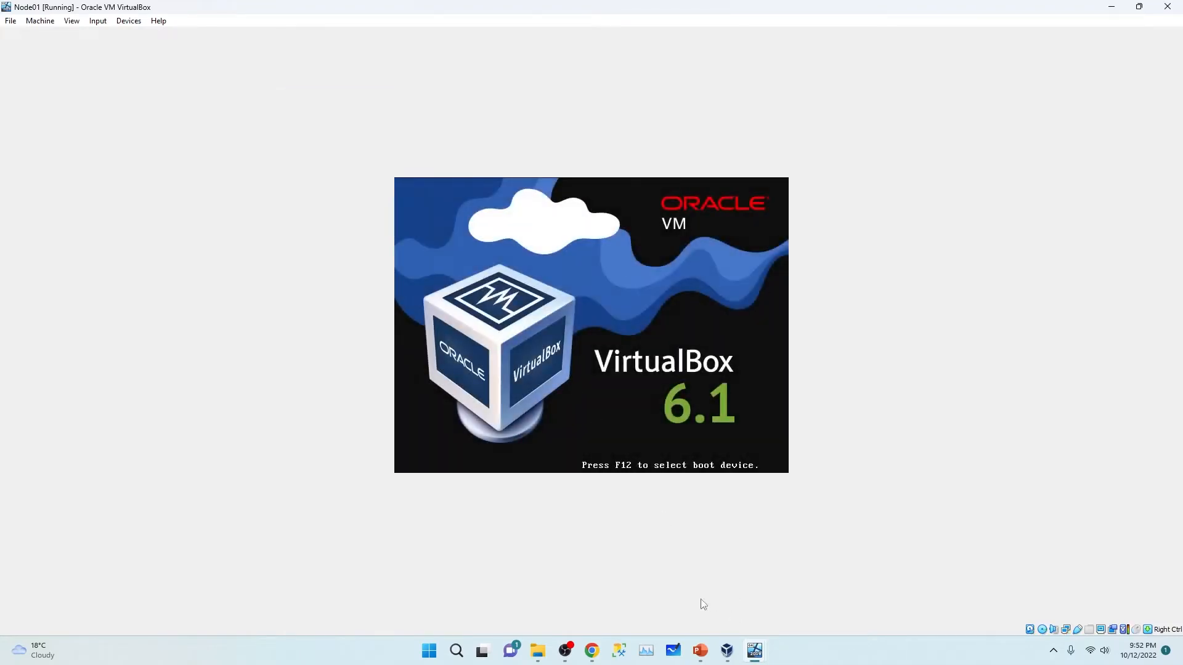
# Step: Switch to Node02, suppress the Windows Admin Center prompt, and show Local Server properties
pyautogui.moveTo(757, 654)
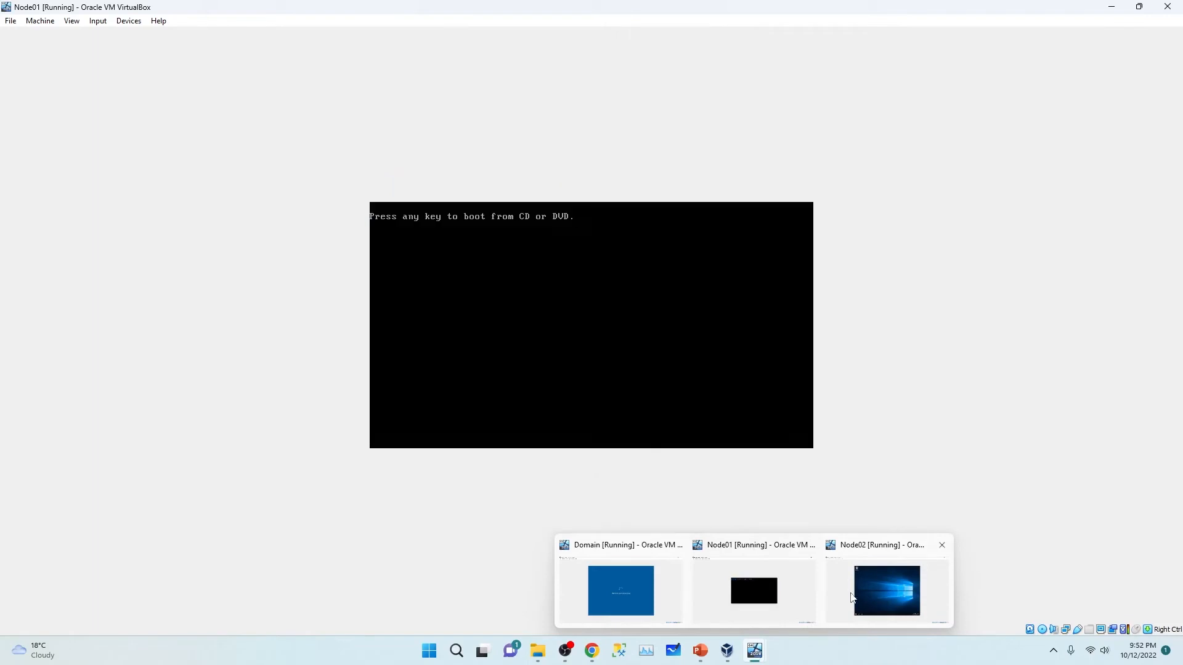
pyautogui.click(1112, 6)
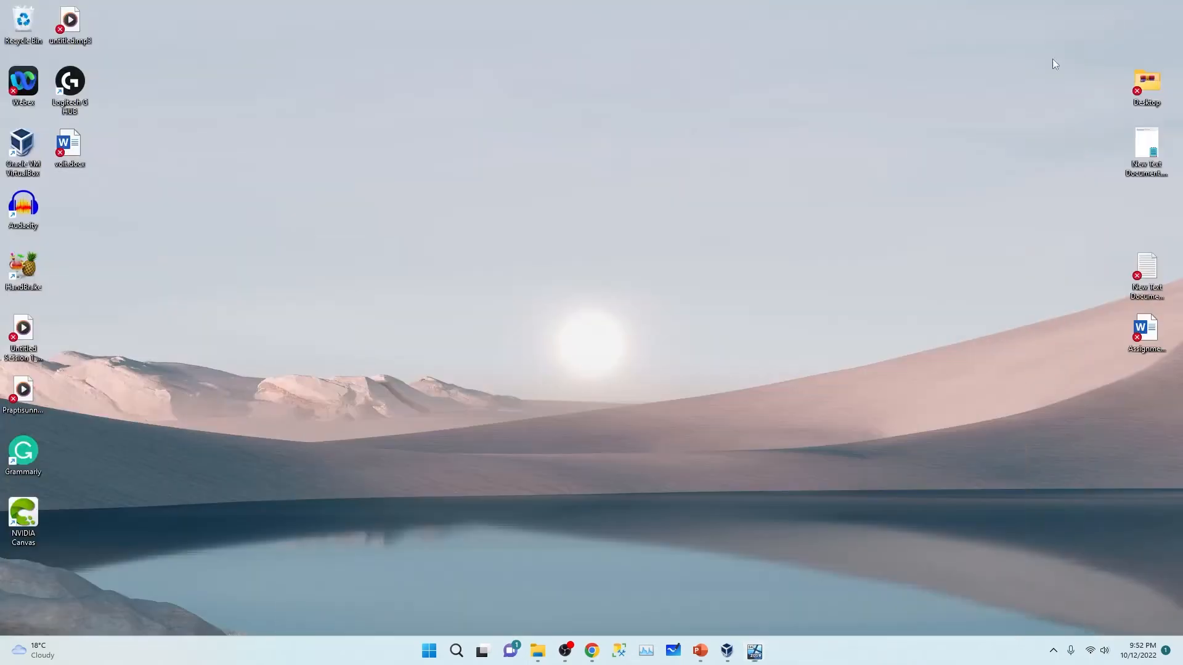
pyautogui.moveTo(755, 651)
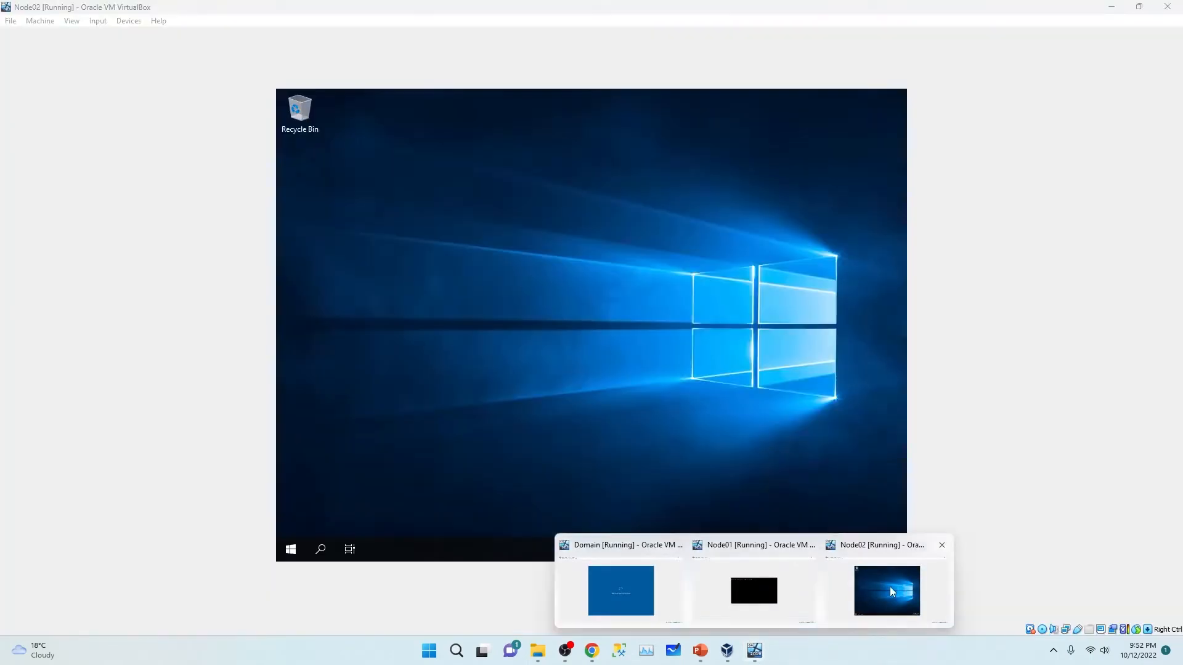
pyautogui.click(889, 587)
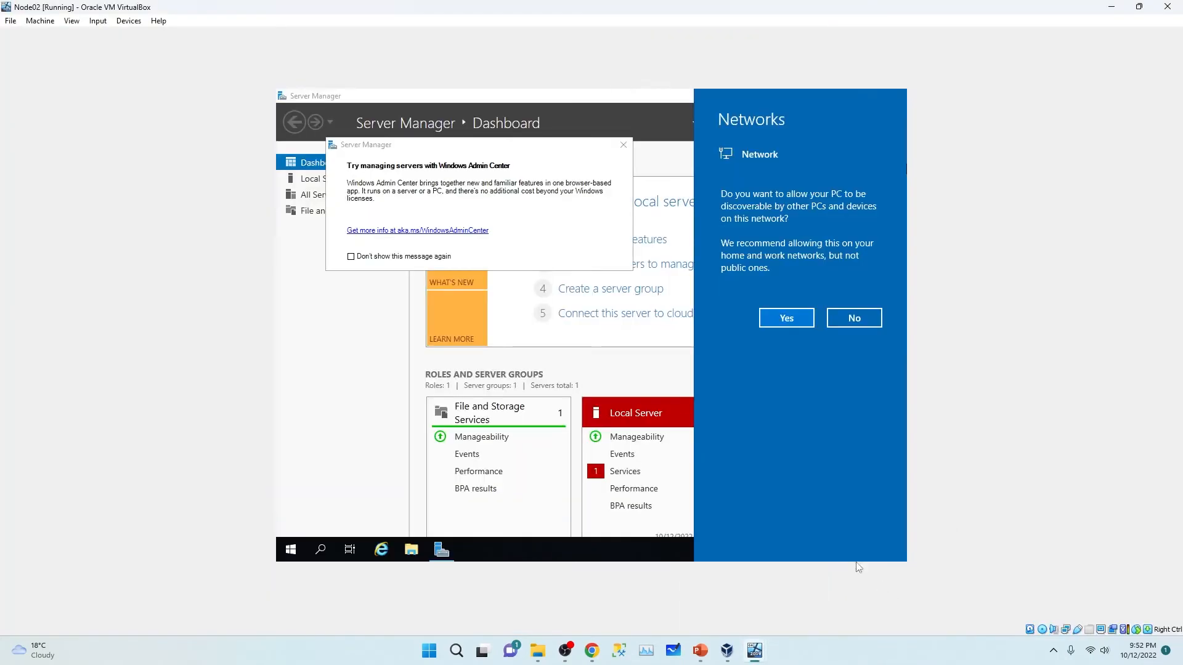
pyautogui.click(351, 257)
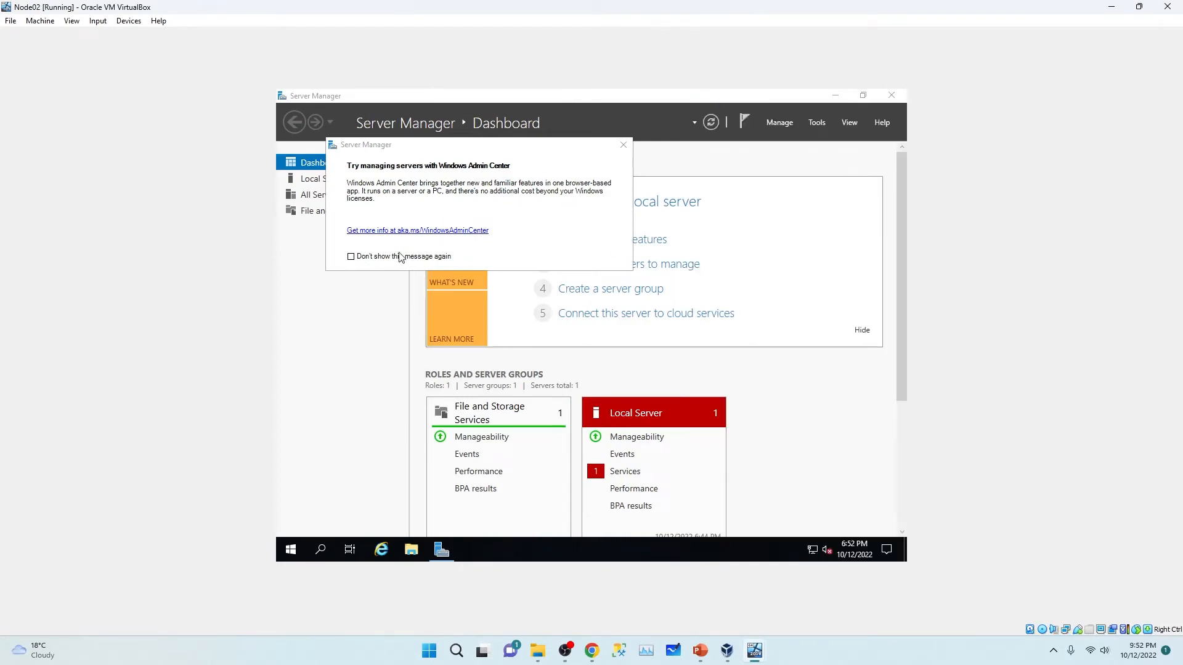
pyautogui.click(623, 145)
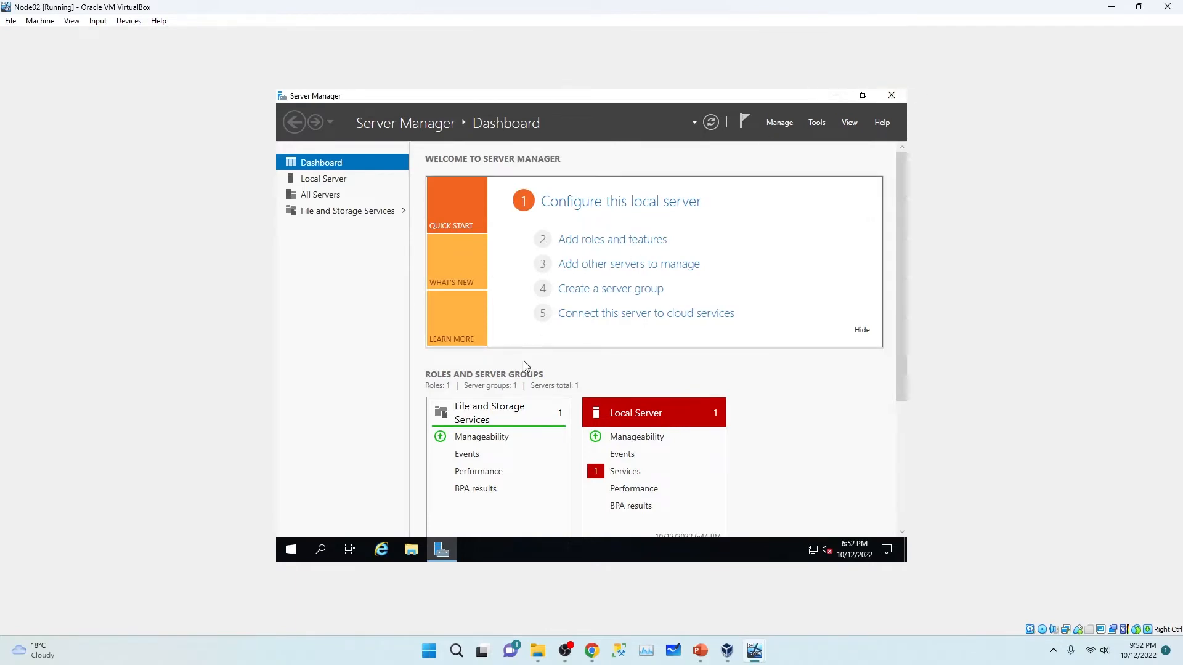
pyautogui.click(326, 179)
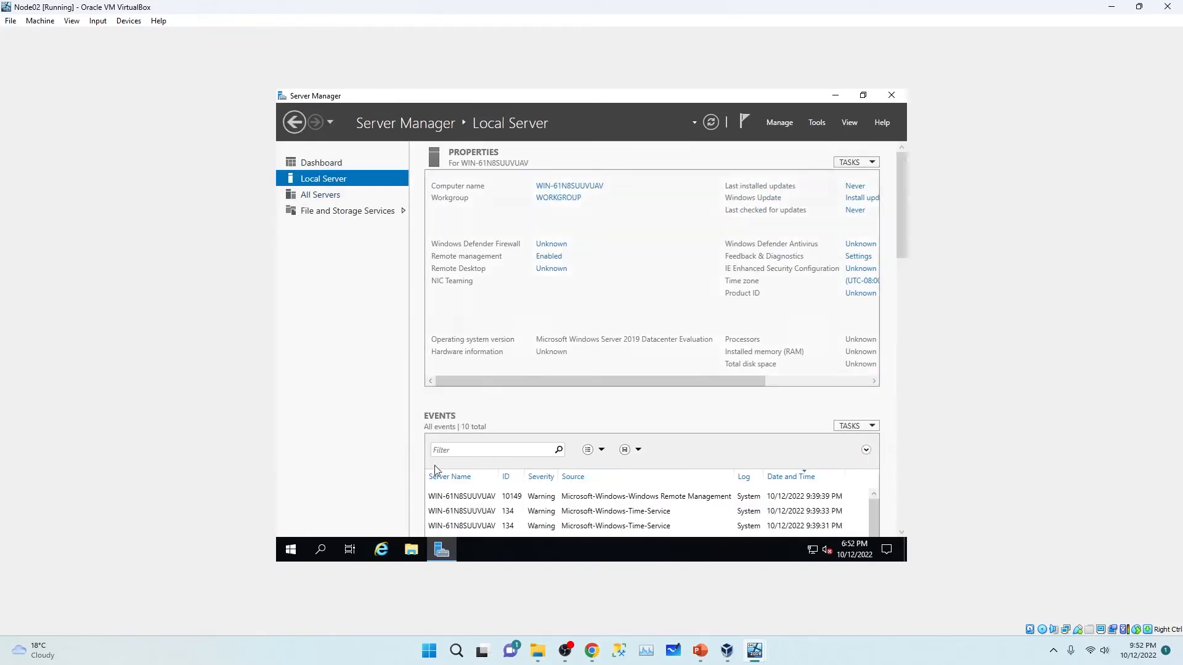
pyautogui.click(290, 550)
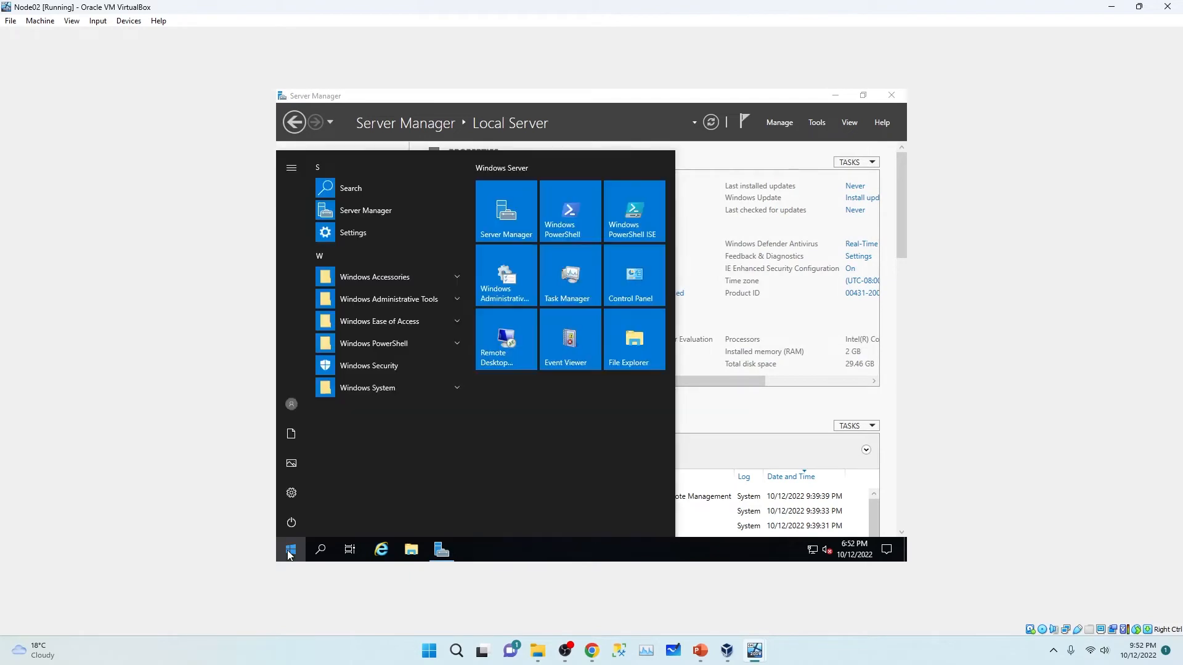
# Step: Run ipconfig in an administrator Command Prompt on Node02 and select IPv4 address 10.0.0.108
pyautogui.write('cm')
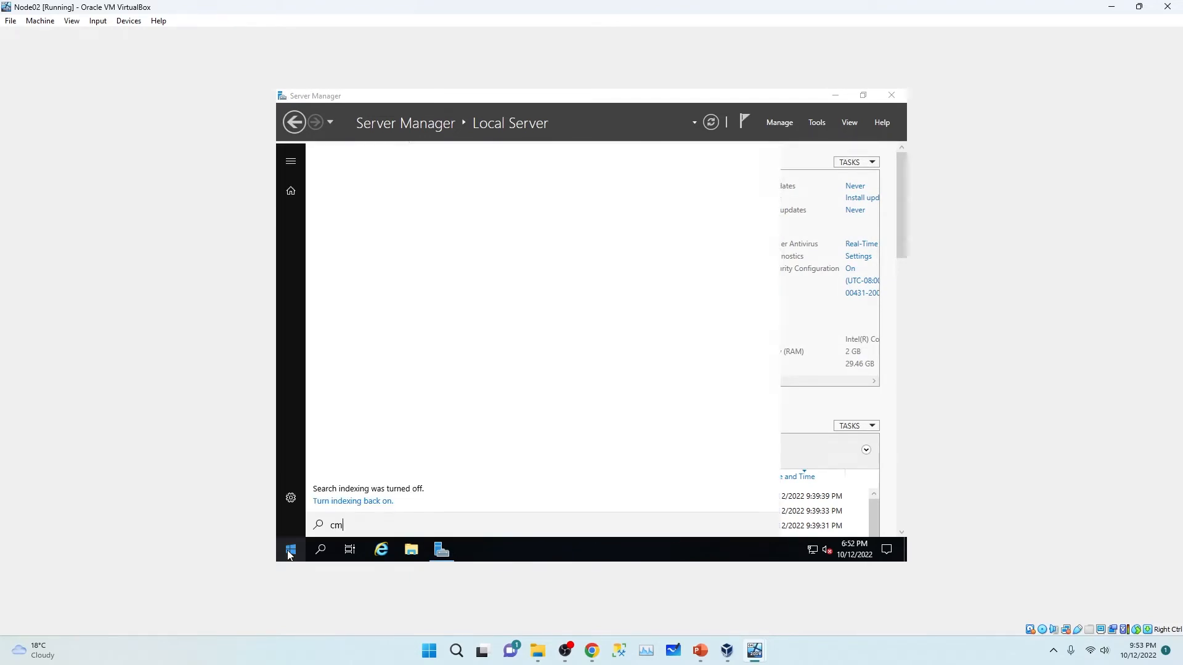
pyautogui.write('d')
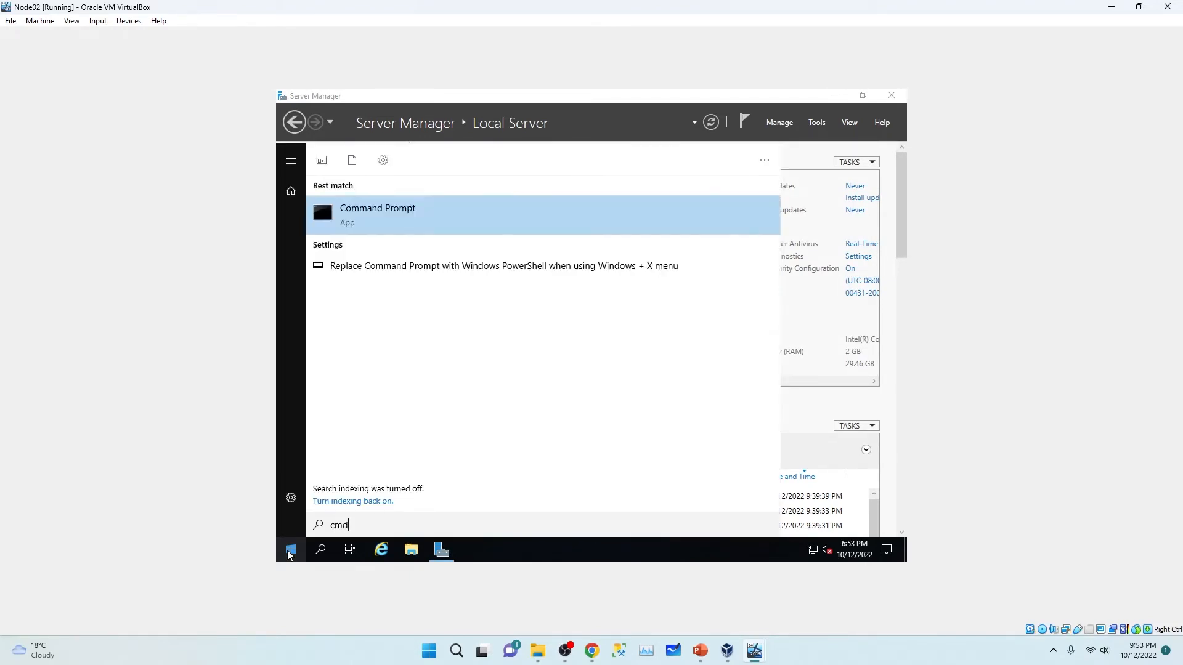
pyautogui.press('Return')
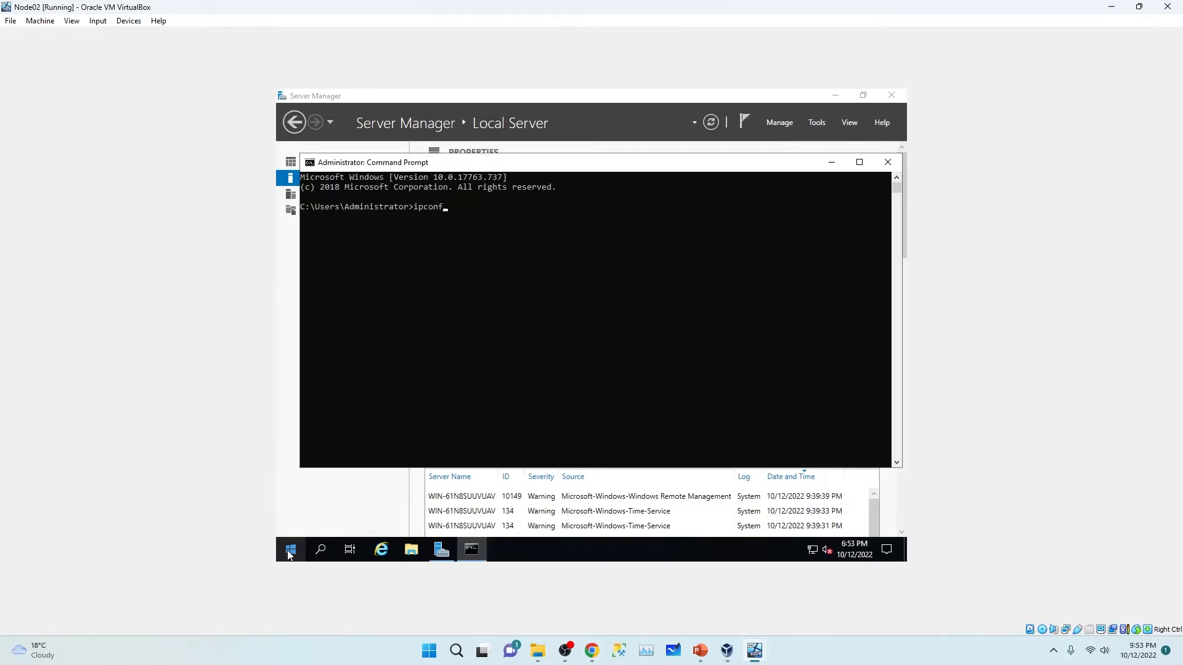
pyautogui.write('ipconfig')
pyautogui.press('Return')
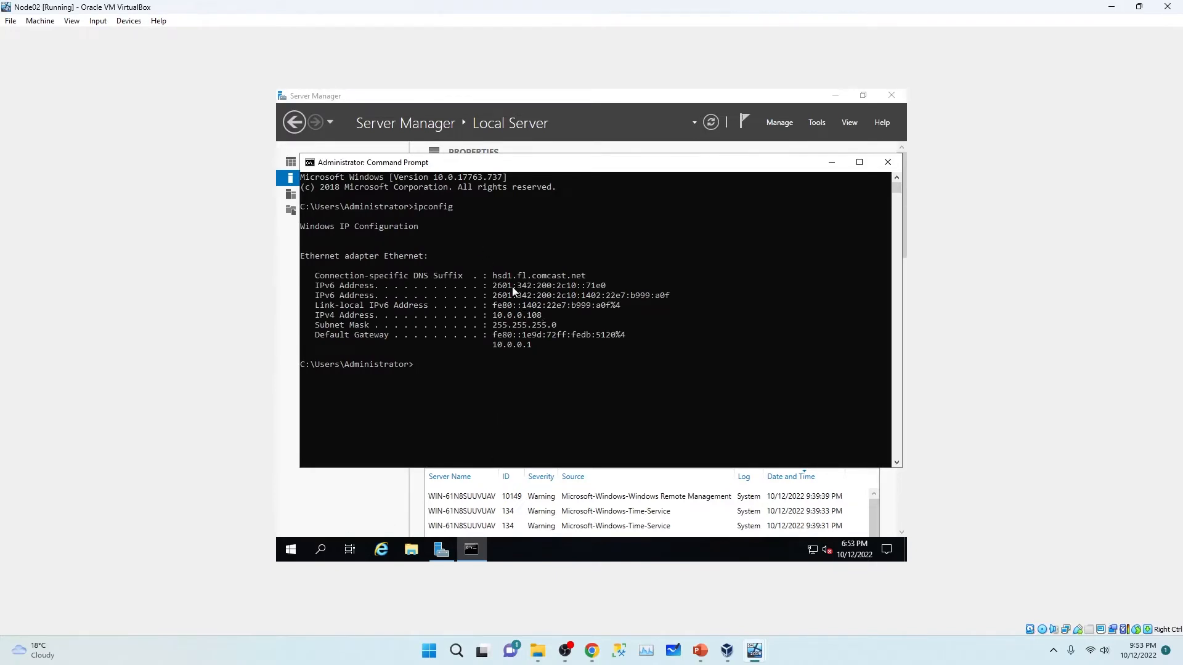
pyautogui.click(544, 317)
pyautogui.moveTo(542, 316); pyautogui.dragTo(493, 318)
pyautogui.click(545, 316)
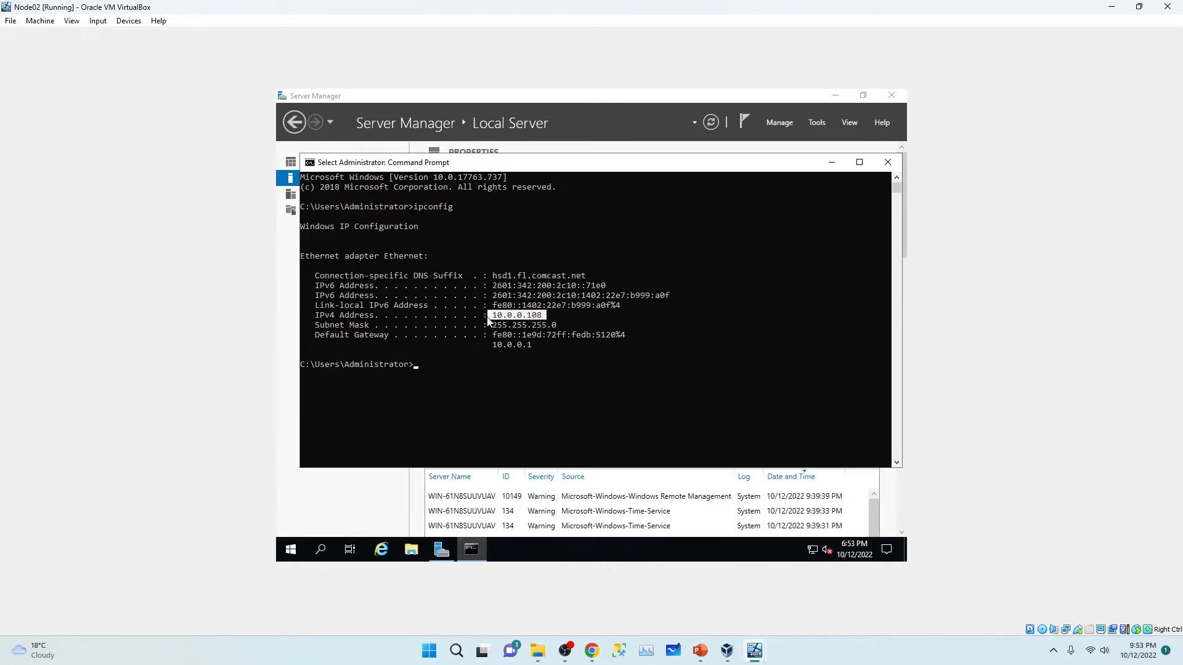
pyautogui.click(832, 162)
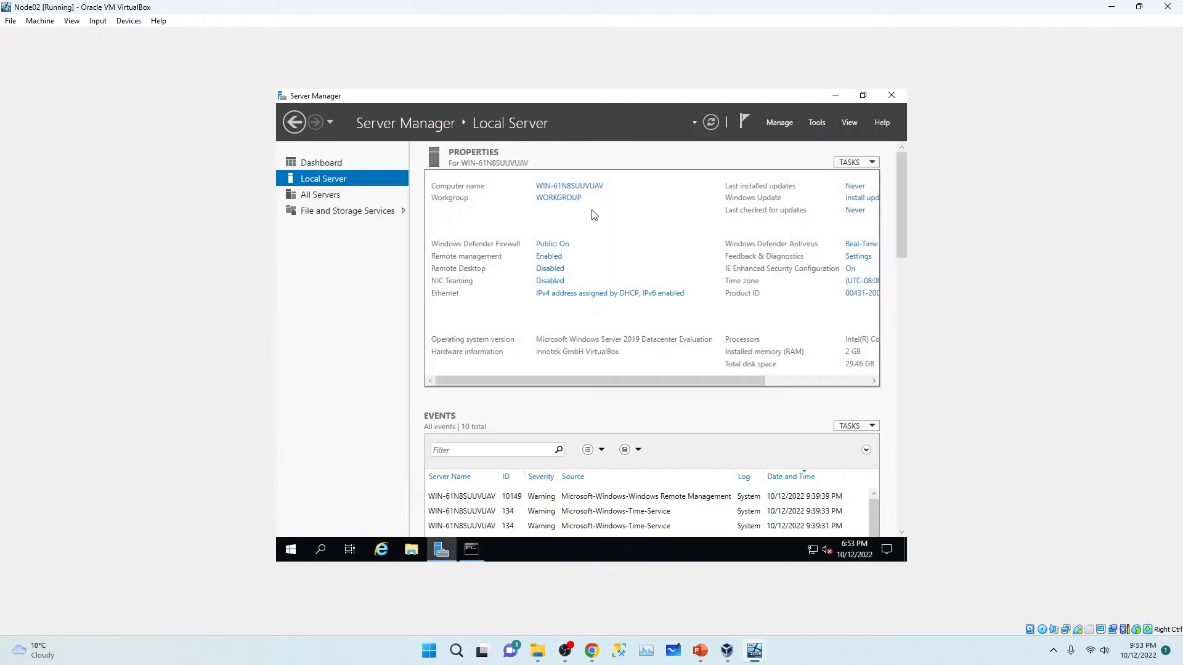
# Step: Disable IPv6 on Node02's Ethernet adapter and switch IPv4 to a manually assigned address
pyautogui.click(567, 294)
pyautogui.doubleClick(421, 225)
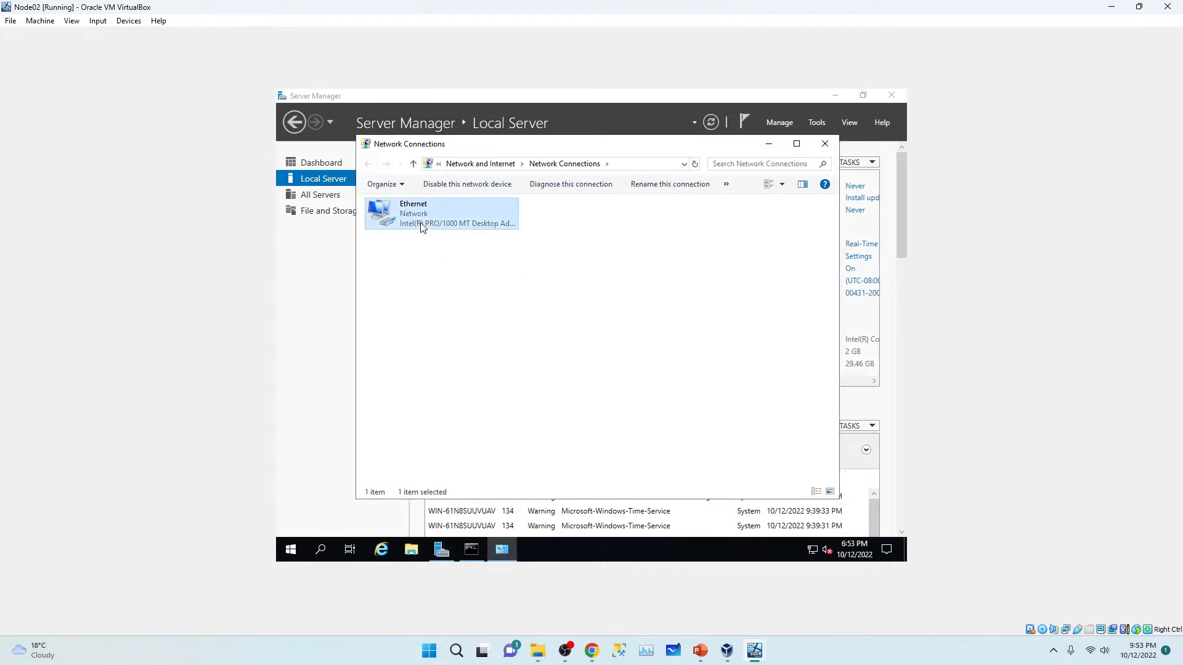
pyautogui.click(519, 421)
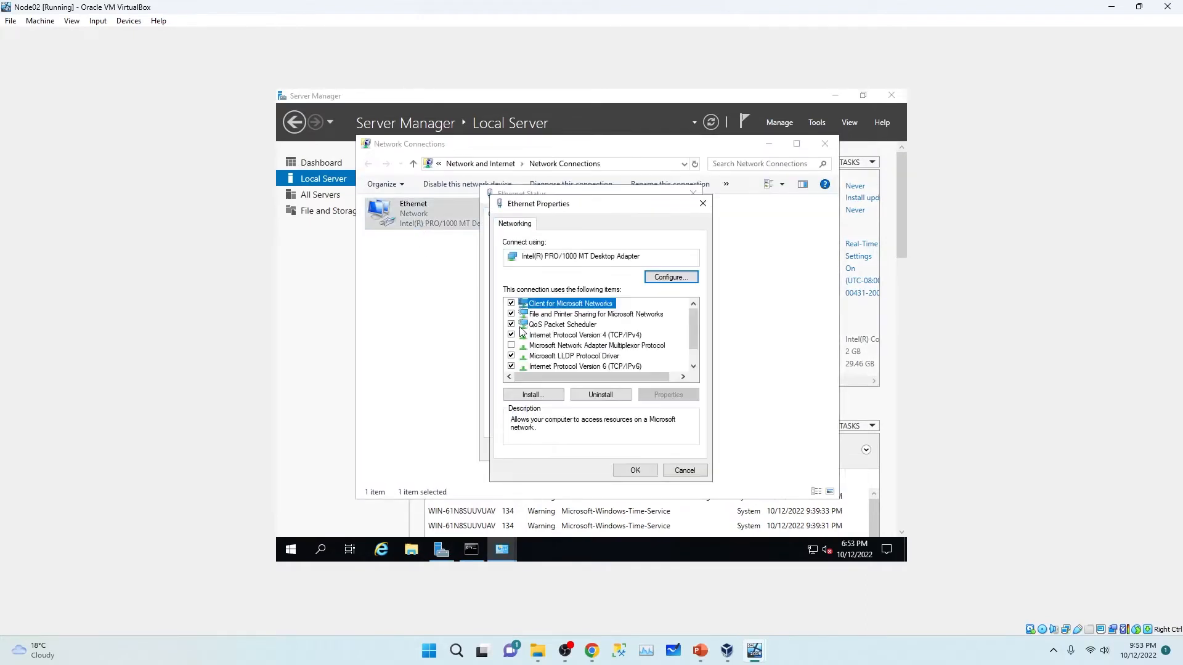
pyautogui.click(511, 367)
pyautogui.doubleClick(561, 336)
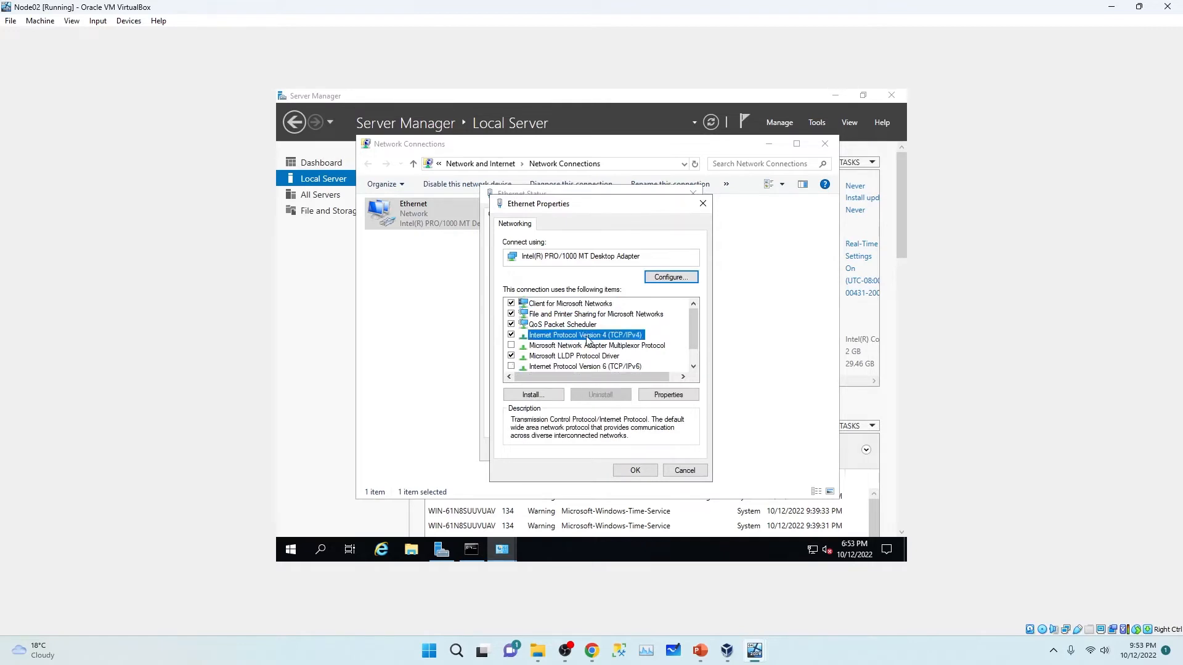
pyautogui.click(544, 344)
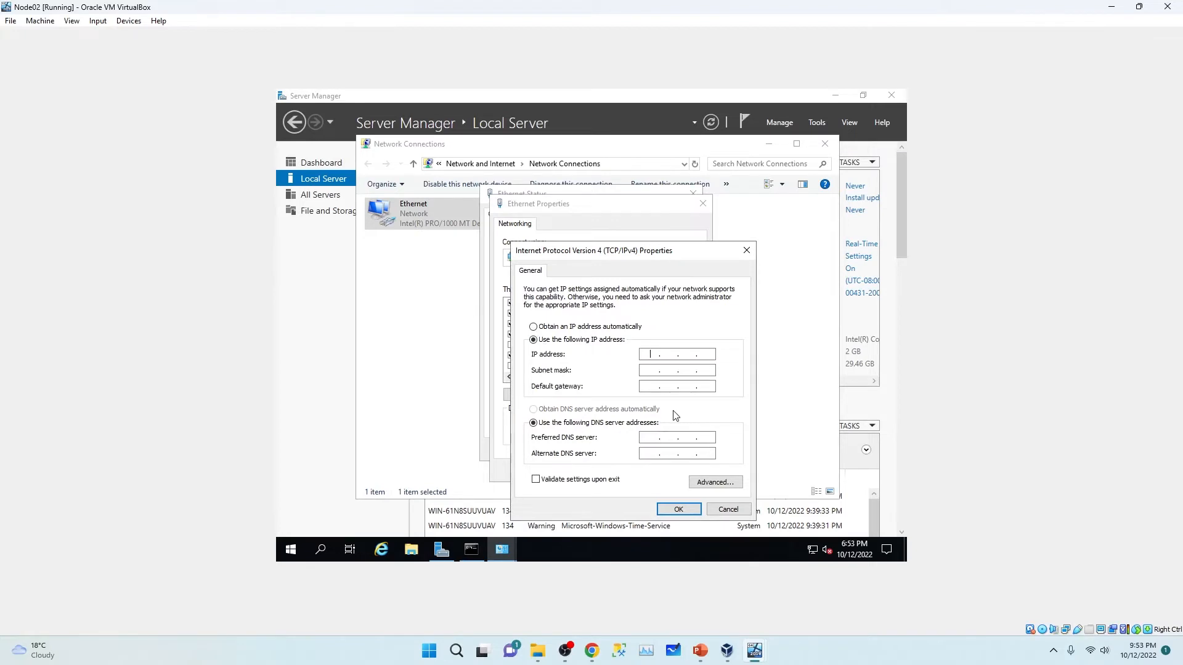
# Step: Enter IP 10.0.0.108, mask 255.255.255.0, gateway 10.0.0.1 and DNS server 10.0.0.7
pyautogui.write('10.0.0.')
pyautogui.click(472, 552)
pyautogui.click(472, 550)
pyautogui.click(648, 371)
pyautogui.write('25510.')
pyautogui.click(650, 437)
pyautogui.write('10.0')
pyautogui.doubleClick(660, 437)
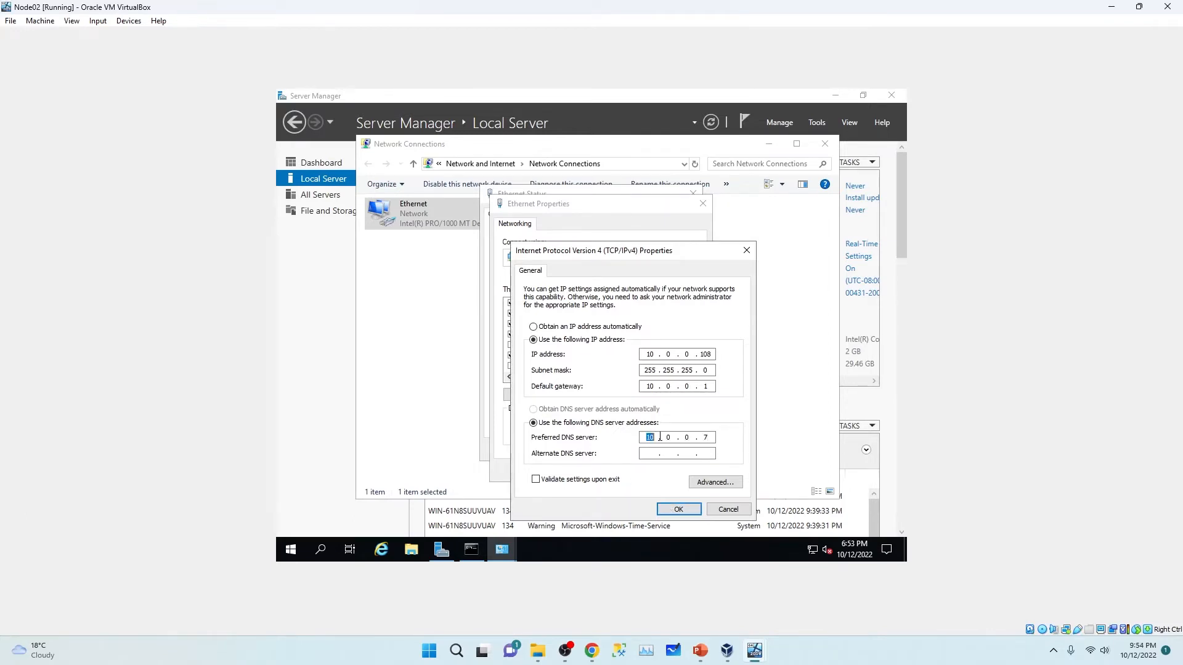
# Step: Apply the IPv4 settings, close the adapter windows and refresh Local Server properties
pyautogui.click(678, 508)
pyautogui.click(645, 469)
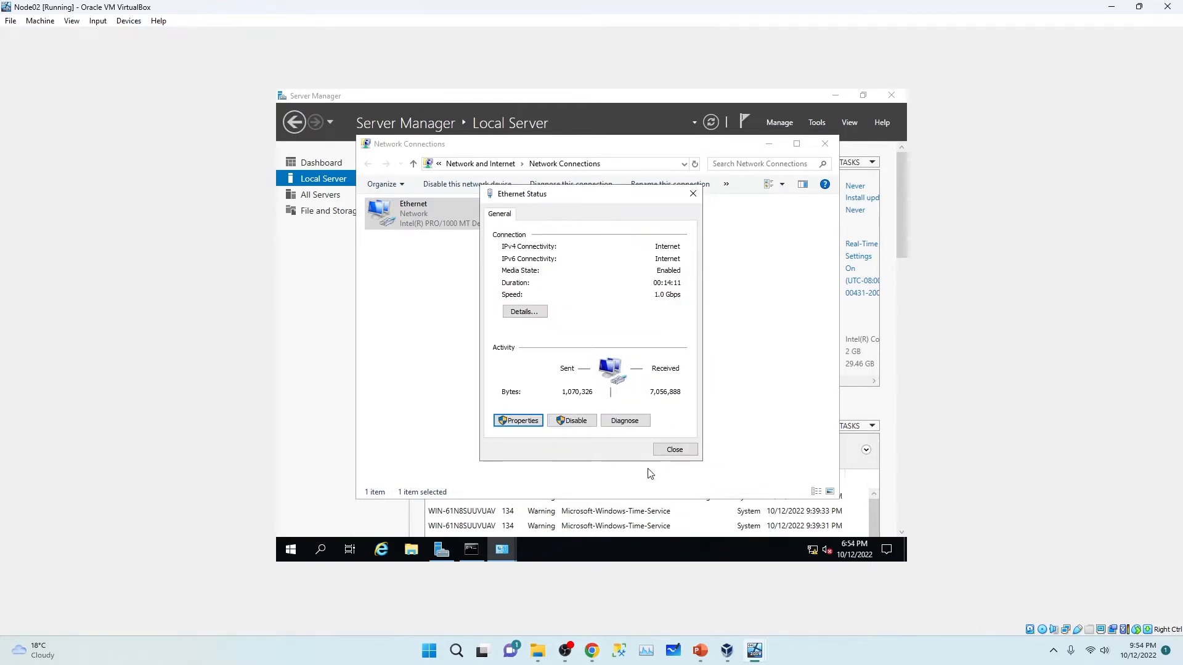
pyautogui.click(670, 450)
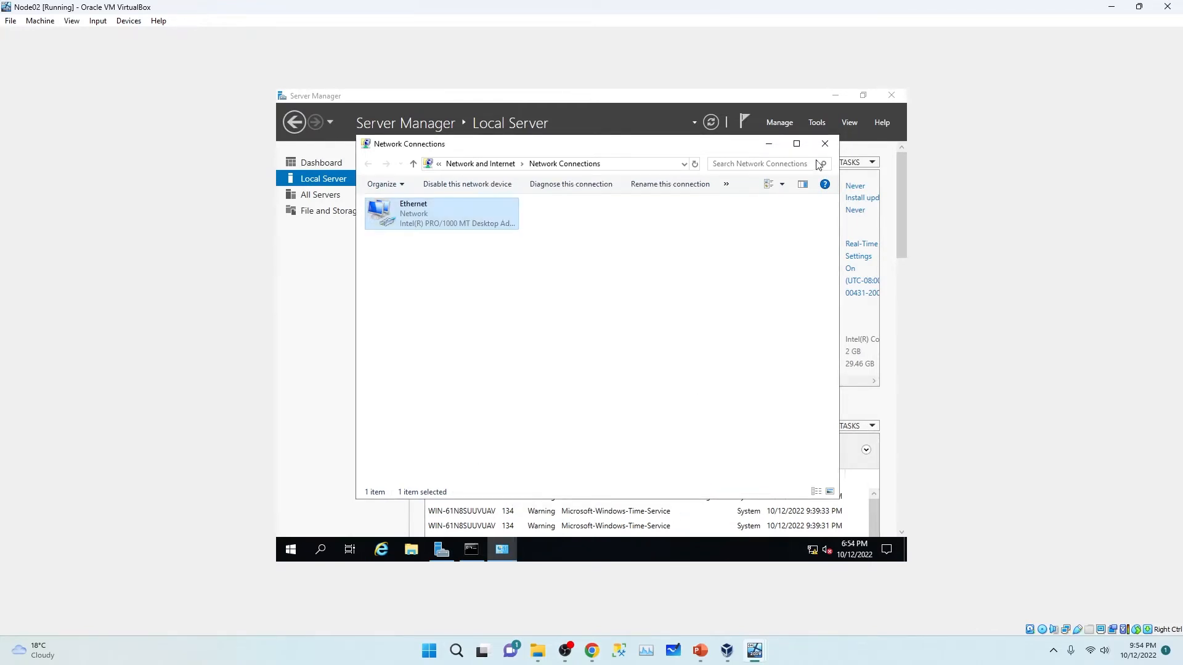
pyautogui.click(825, 144)
pyautogui.click(711, 122)
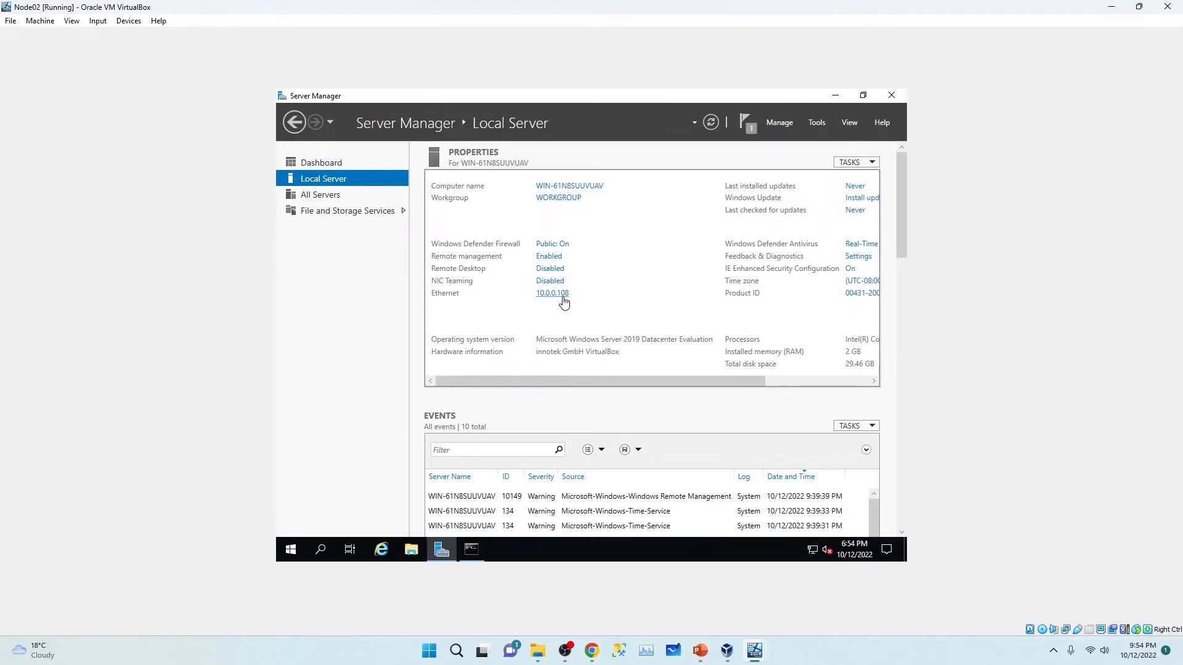
# Step: Switch Windows Defender Firewall off for Node02's Domain, Private and Public networks, then close Windows Security
pyautogui.click(555, 244)
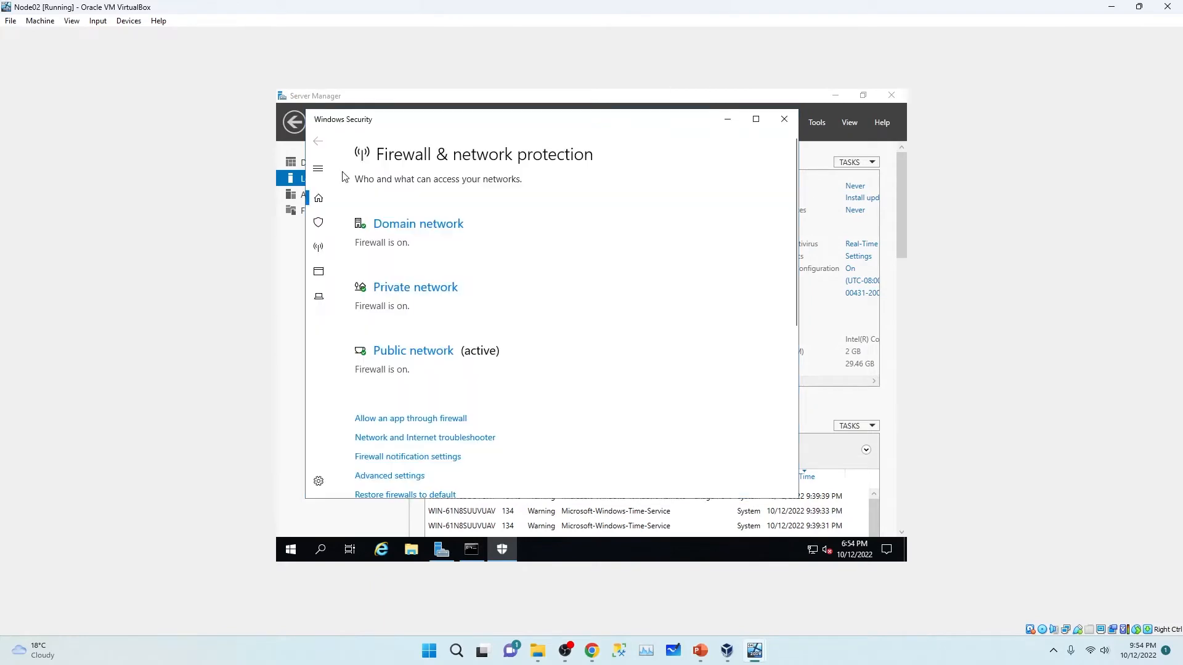
pyautogui.click(418, 225)
pyautogui.click(377, 348)
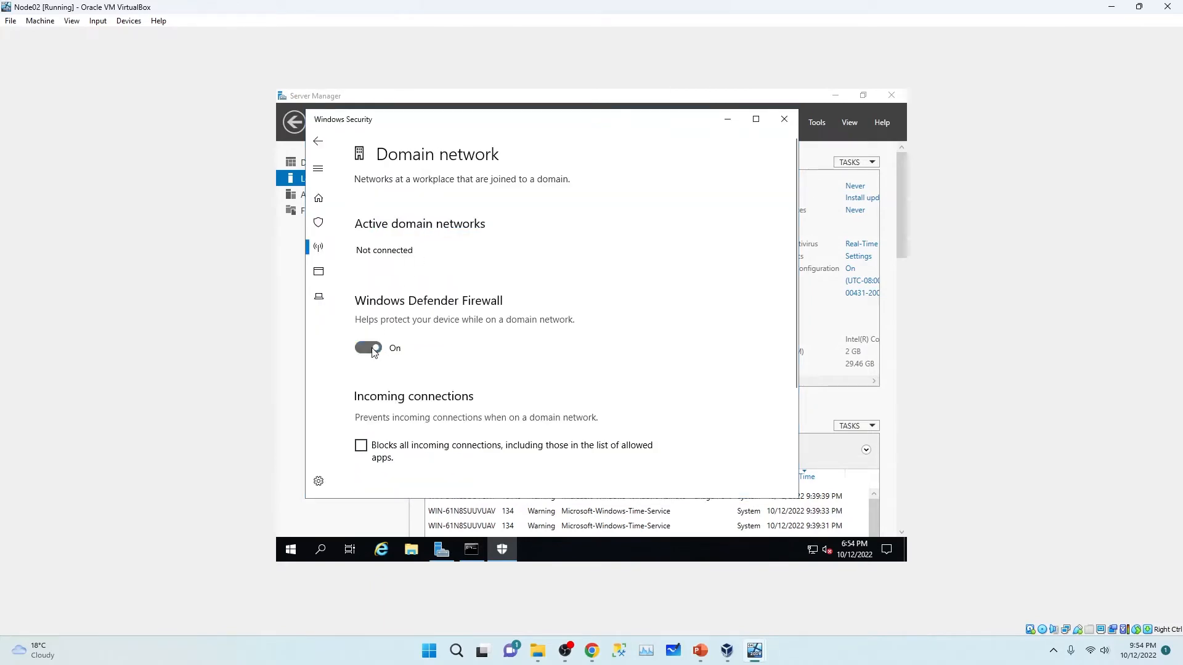
pyautogui.click(318, 141)
pyautogui.scroll(-3, 466, 345)
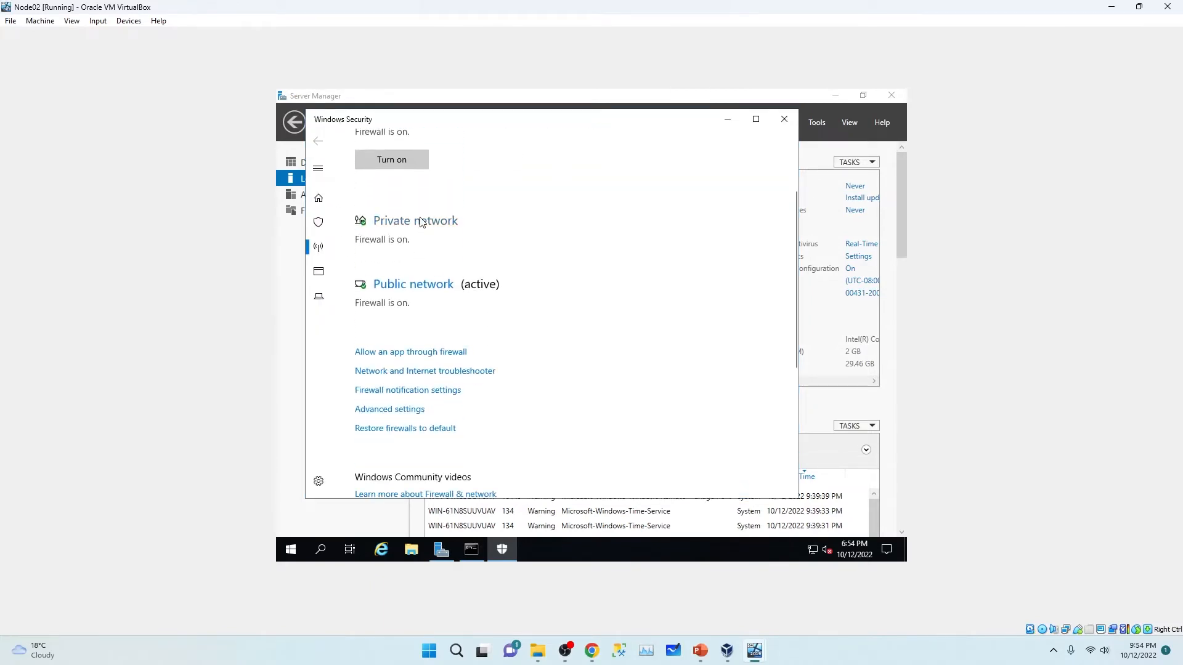
pyautogui.click(422, 221)
pyautogui.click(367, 361)
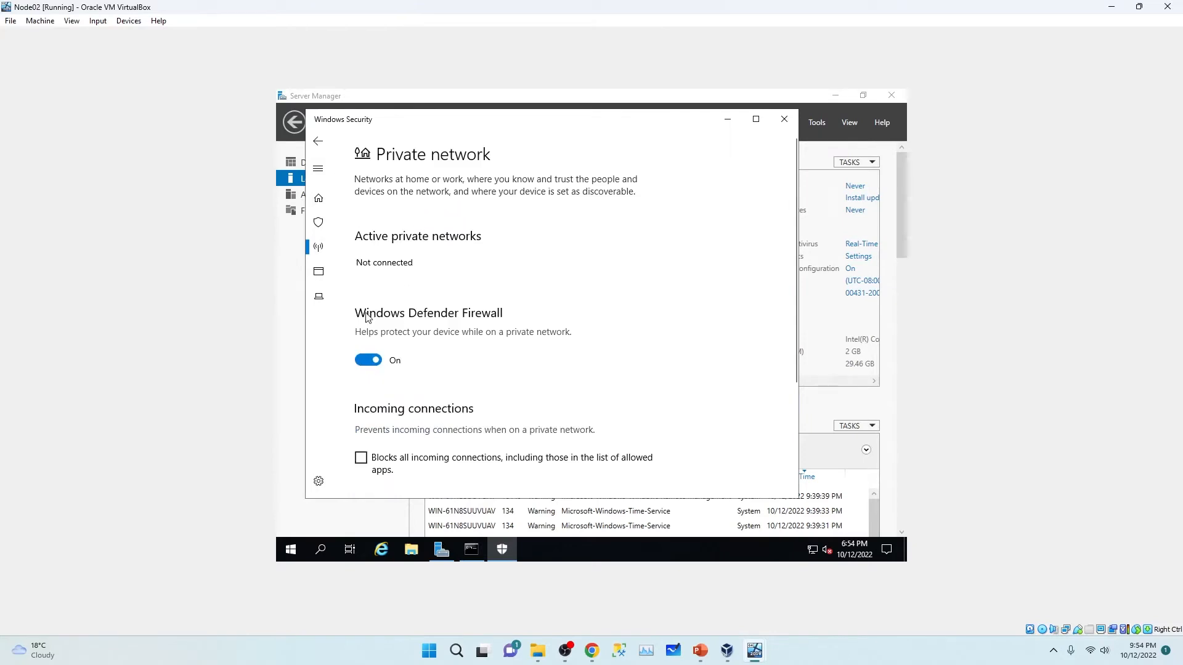
pyautogui.click(327, 141)
pyautogui.scroll(-5, 449, 309)
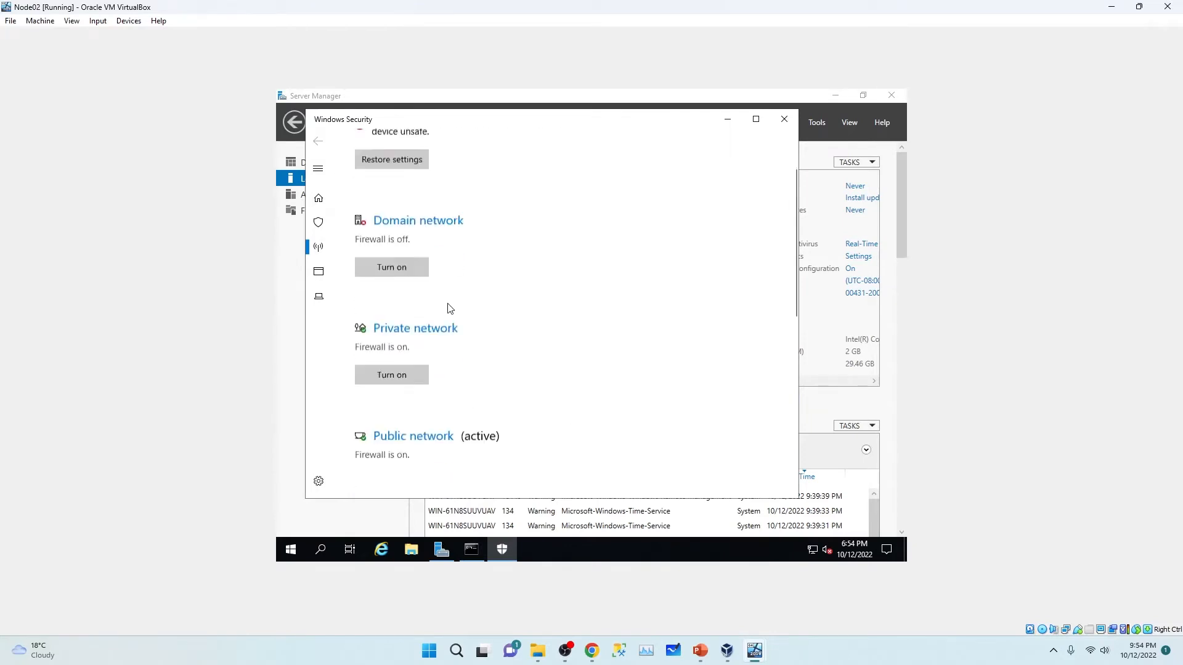
pyautogui.click(397, 373)
pyautogui.click(367, 360)
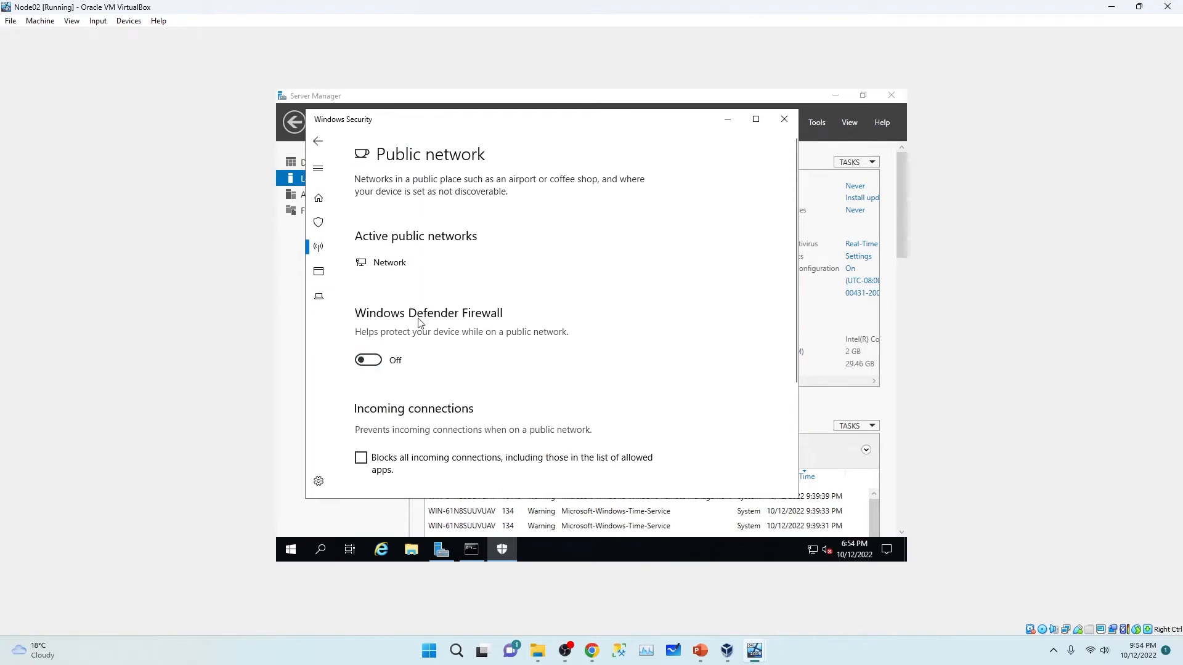
pyautogui.click(785, 119)
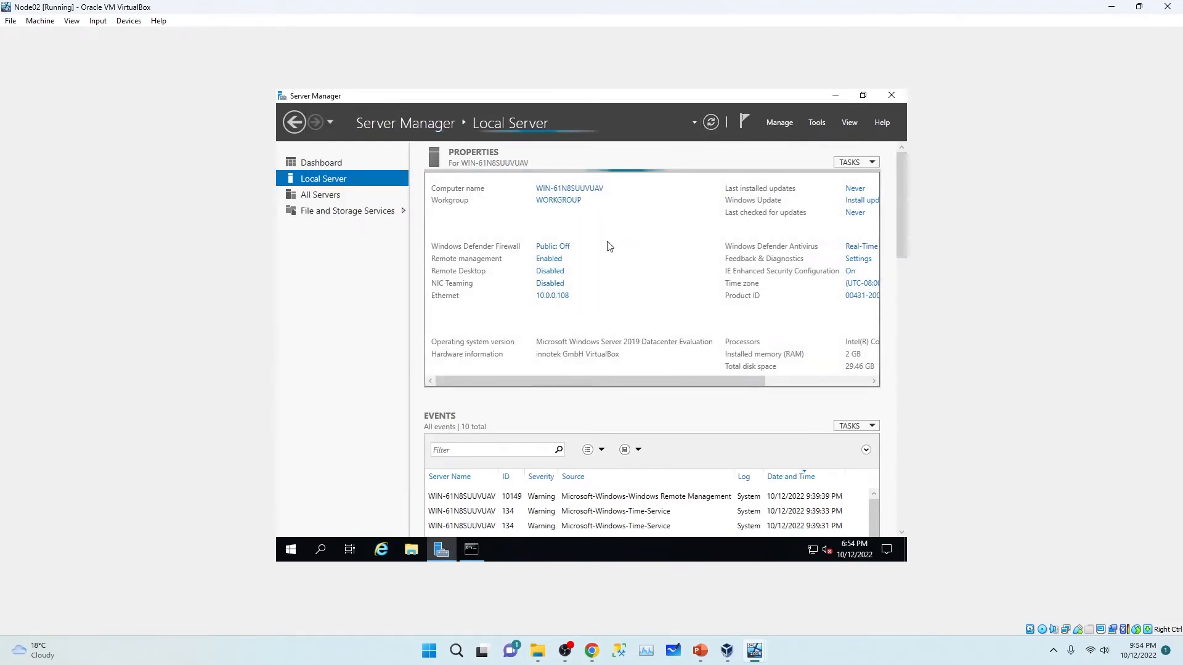
# Step: Change the computer name to NODE02 in System Properties and choose Restart Now
pyautogui.click(575, 191)
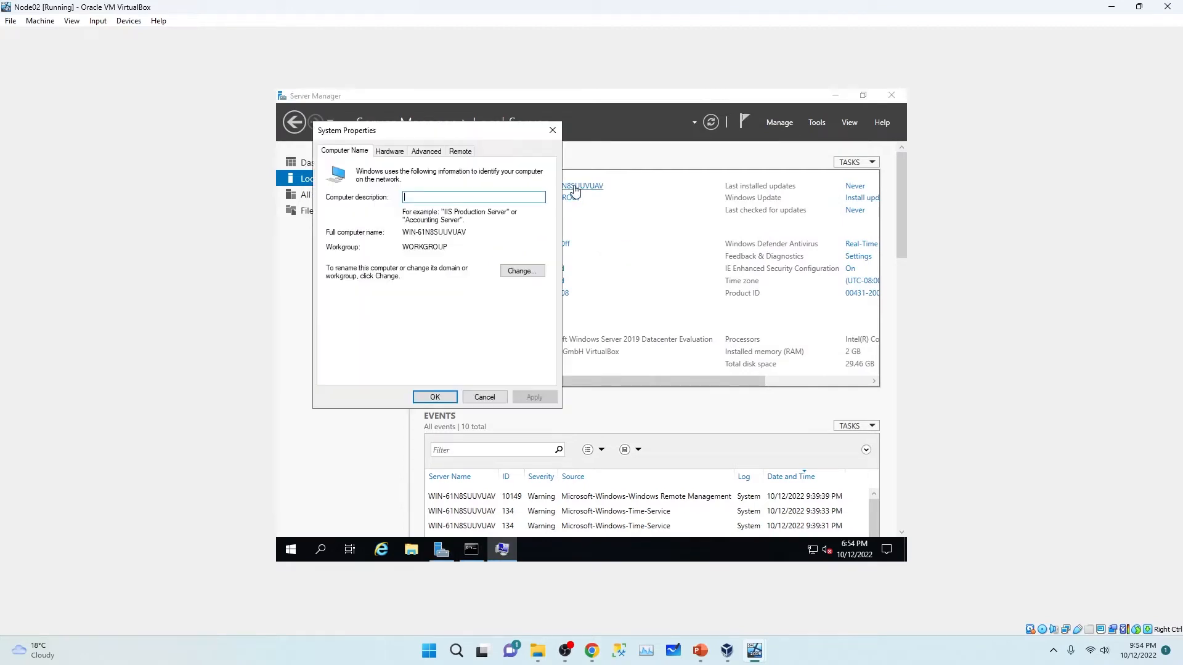
pyautogui.click(526, 273)
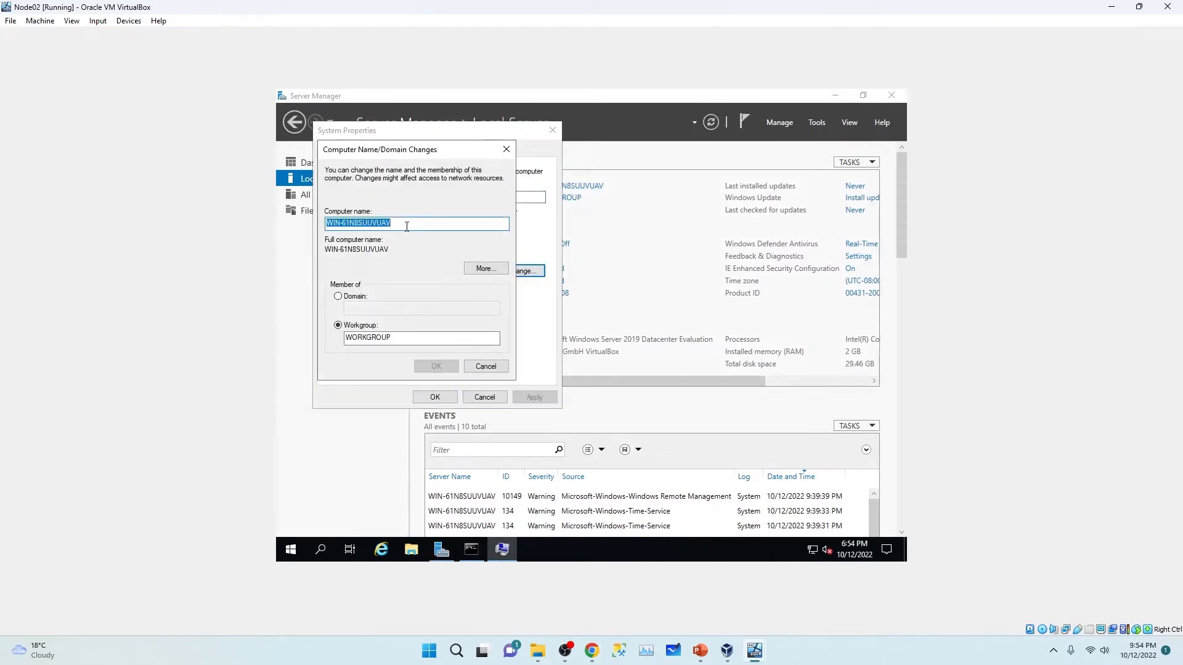
pyautogui.write('NODE02')
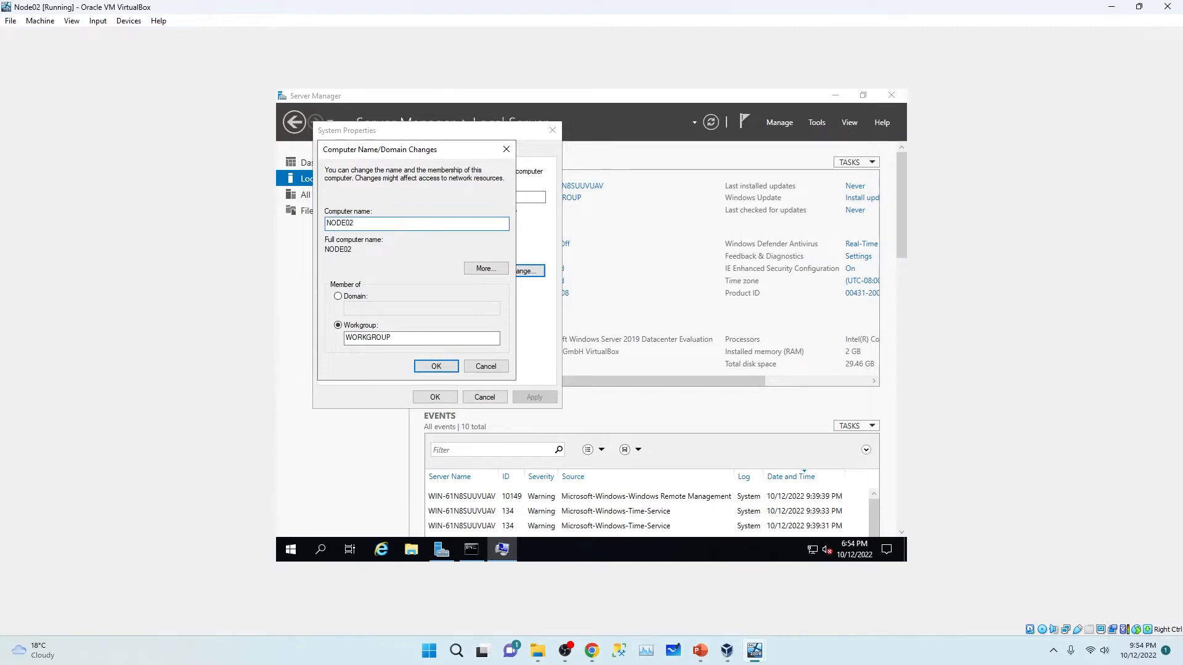
pyautogui.click(437, 366)
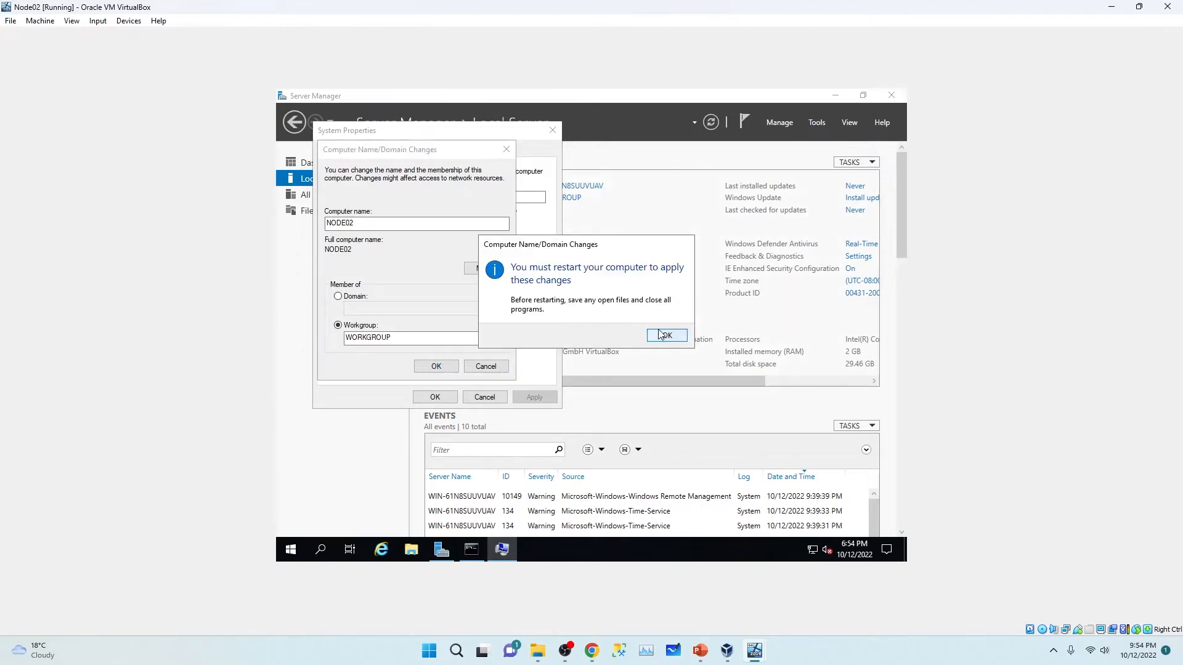
pyautogui.click(664, 335)
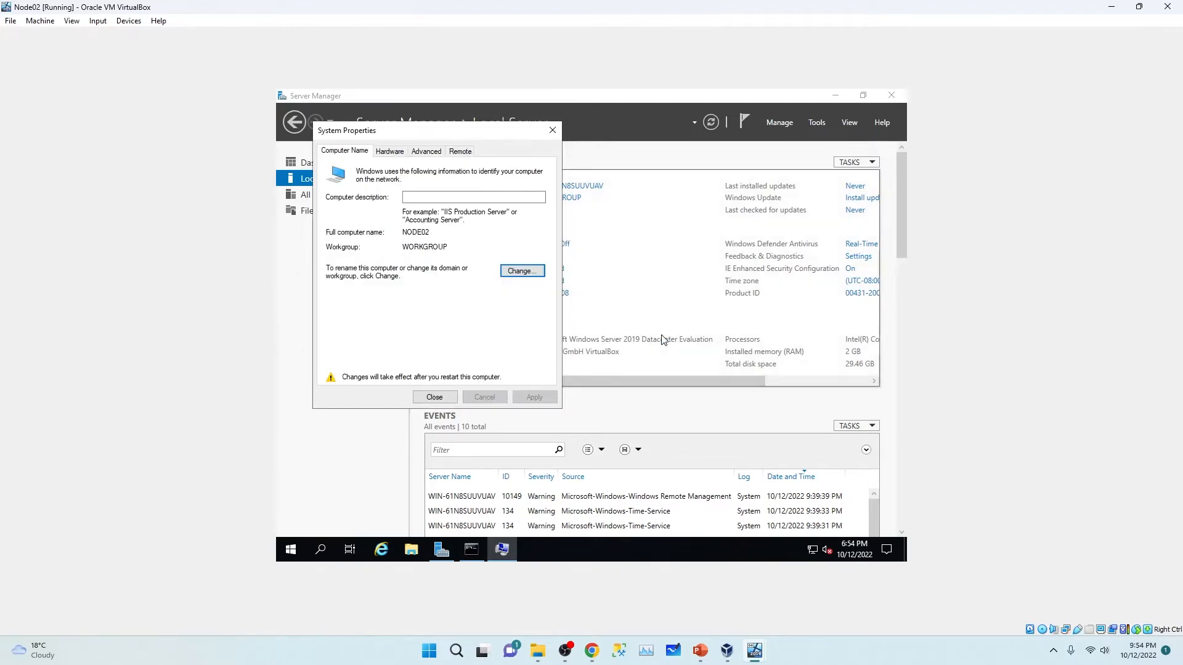
pyautogui.click(435, 397)
pyautogui.click(605, 331)
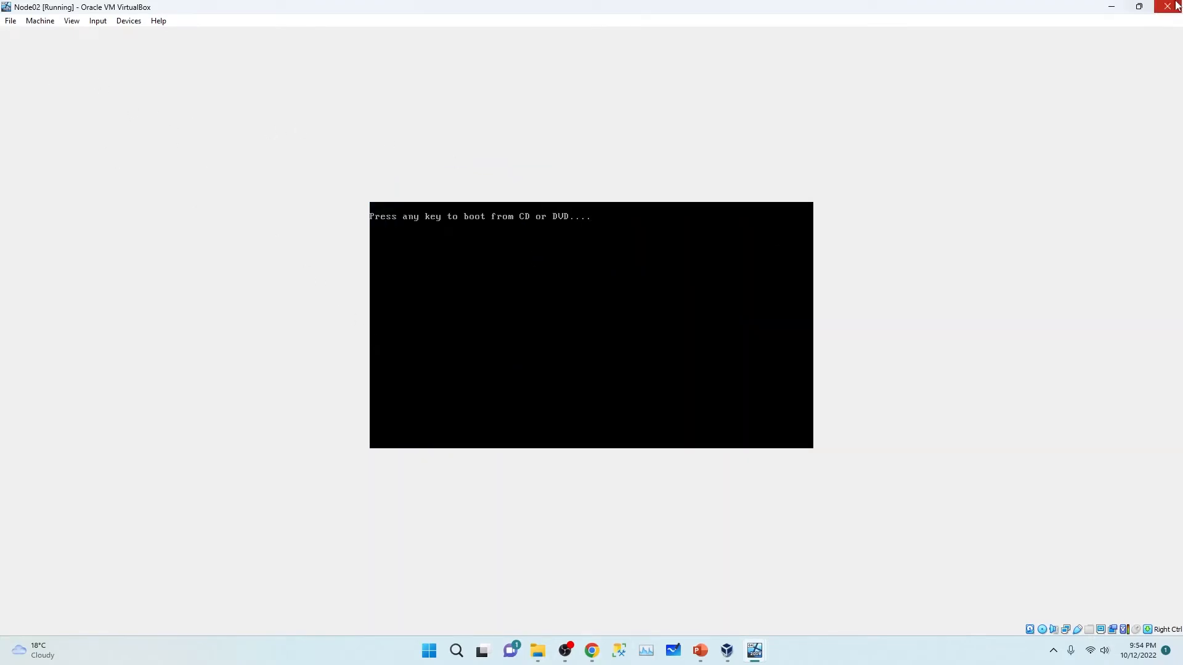
# Step: Restore the Node02 window, move it to the right, and bring up Node01 from the taskbar previews
pyautogui.click(1137, 9)
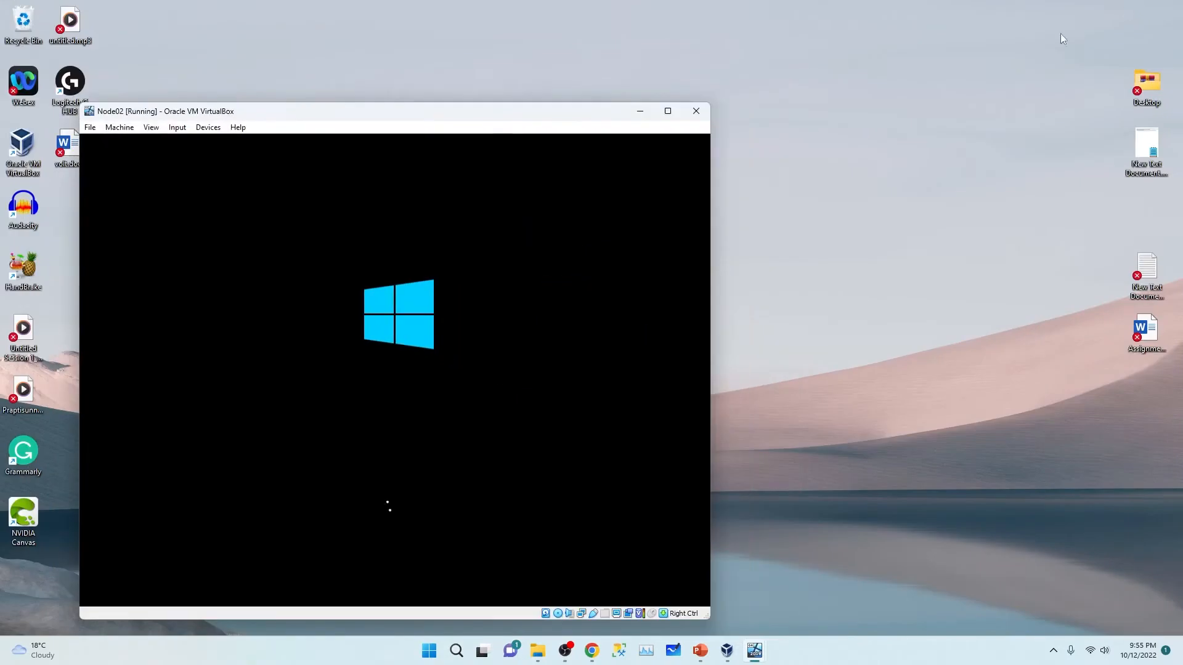
pyautogui.moveTo(409, 116); pyautogui.dragTo(795, 53)
pyautogui.moveTo(754, 651)
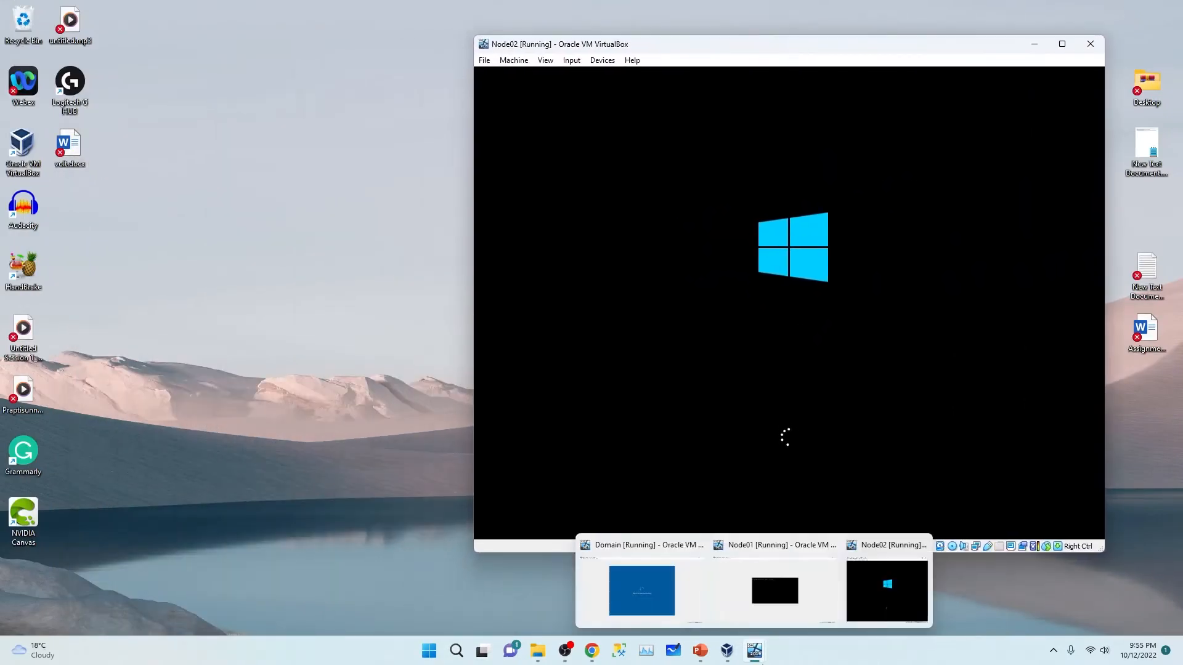
pyautogui.click(755, 563)
pyautogui.click(752, 656)
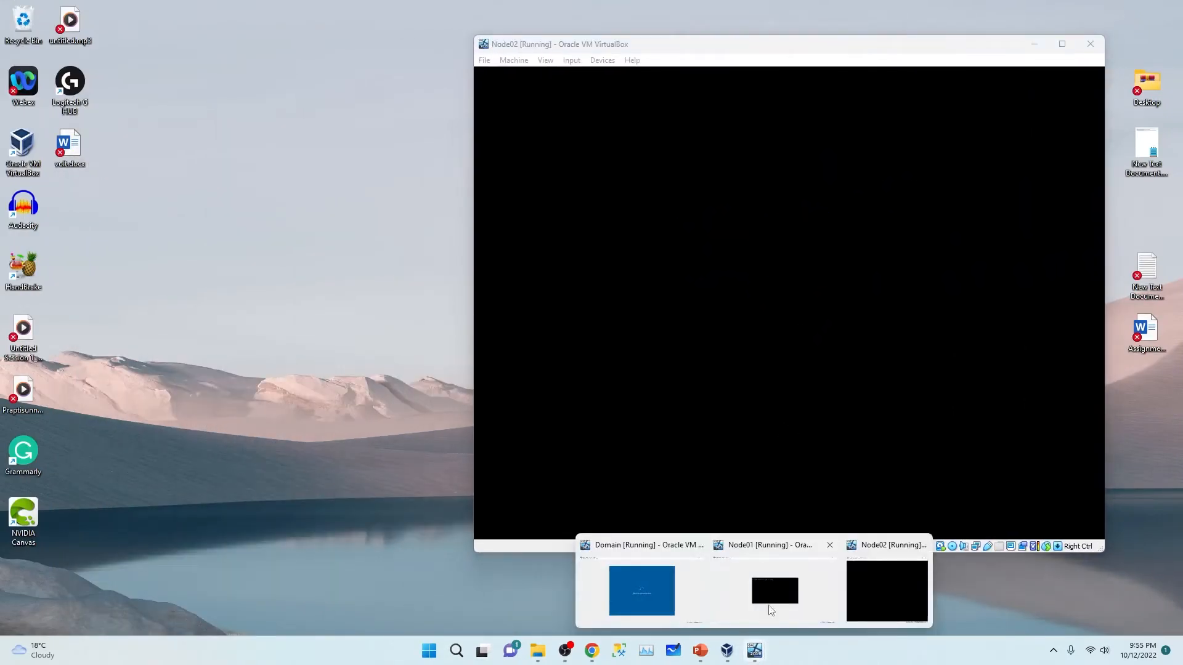
pyautogui.click(776, 597)
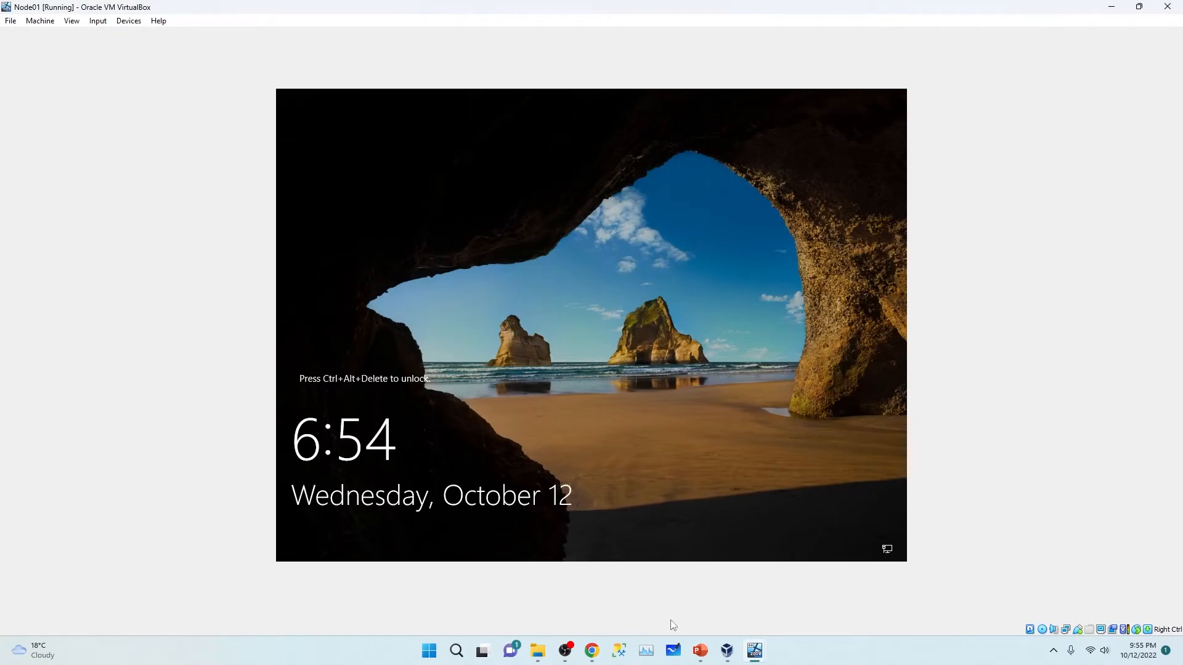
# Step: Minimize the Node01 and Node02 windows and bring the Domain VM to the front
pyautogui.moveTo(754, 653)
pyautogui.click(647, 577)
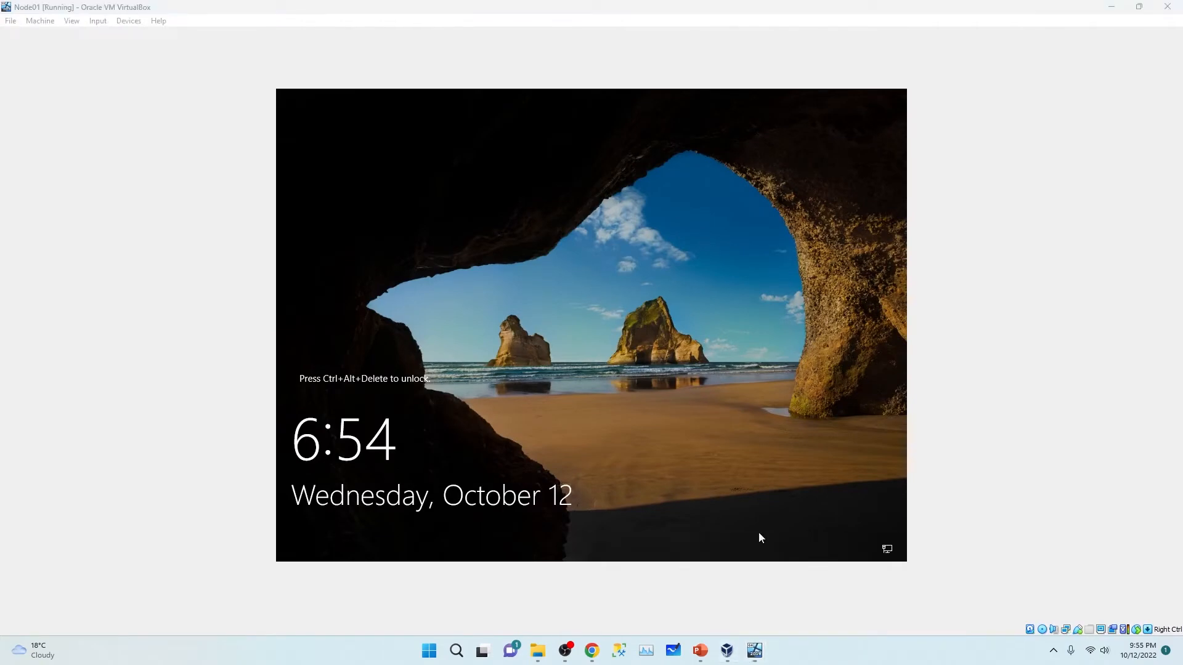
pyautogui.click(1099, 8)
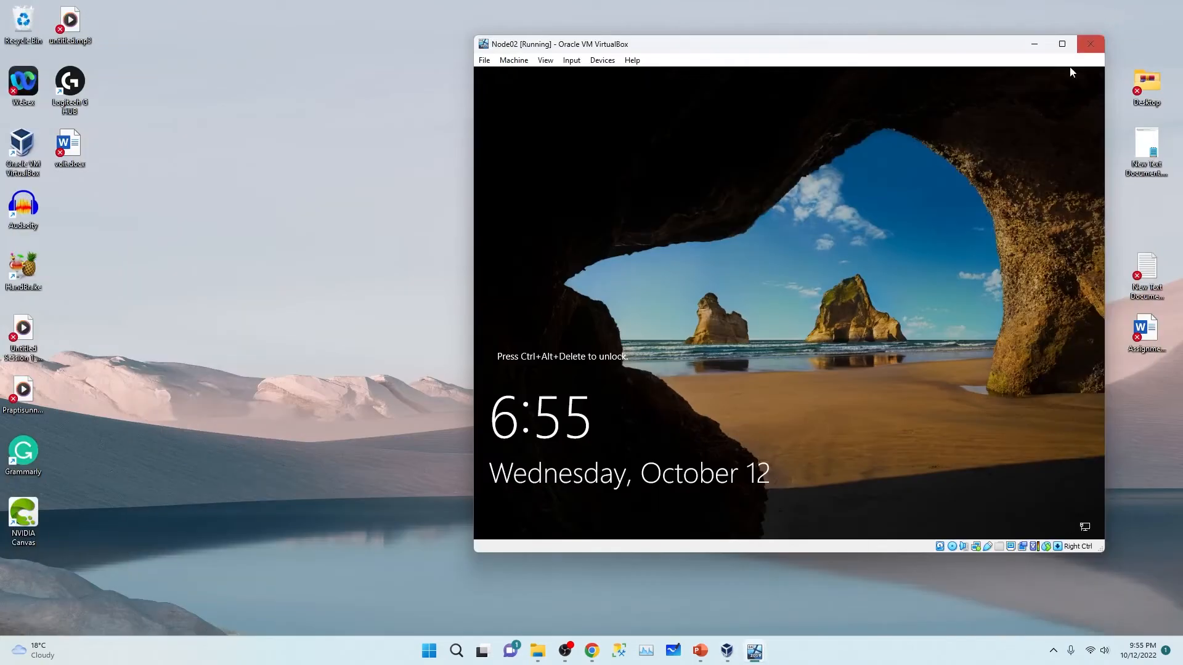
pyautogui.click(1046, 42)
pyautogui.moveTo(753, 658)
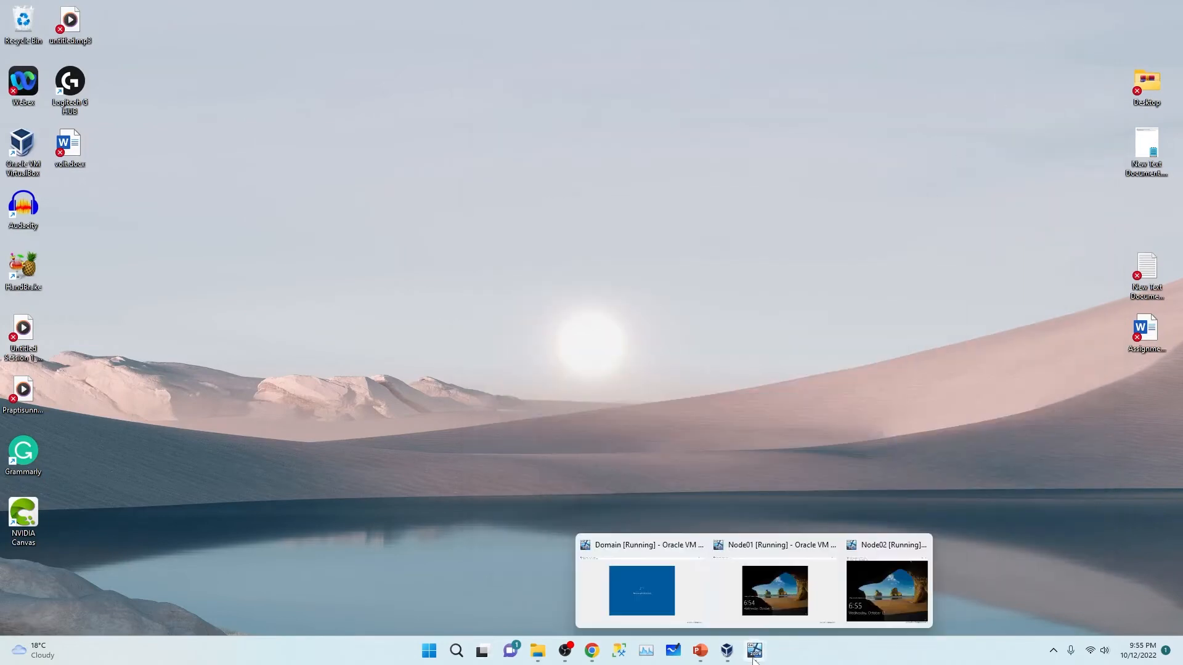
pyautogui.click(648, 581)
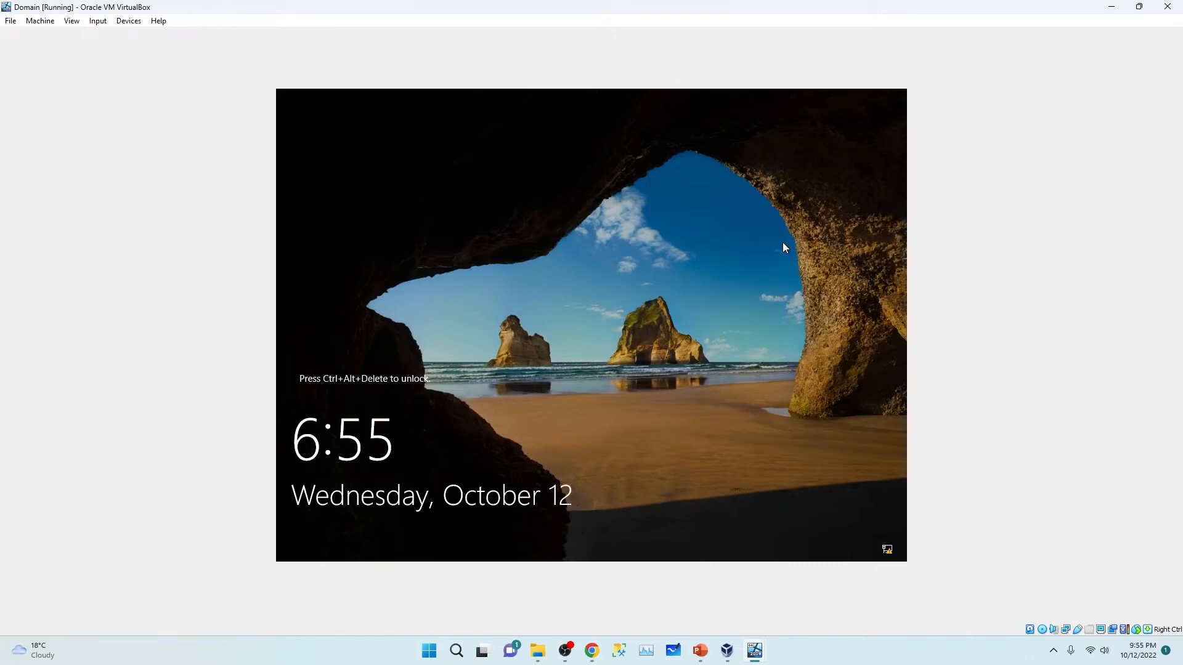
# Step: Sign in to the Domain VM with the account password and view the Local Server properties
pyautogui.hotkey('ctrl', 'Delete')
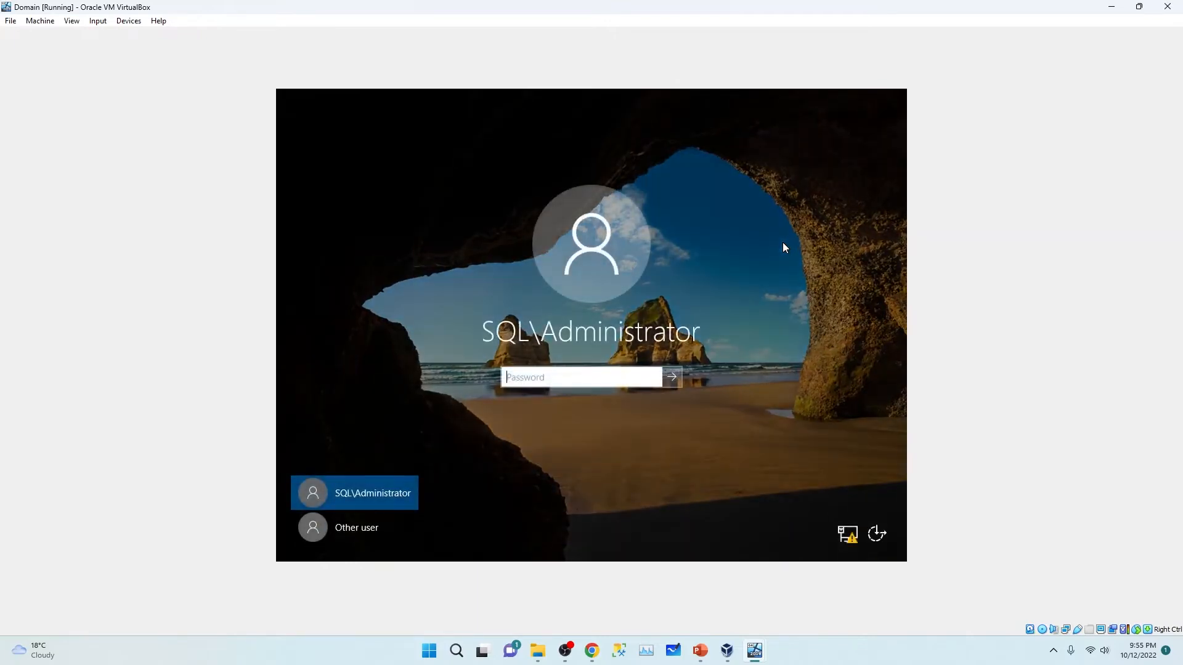
pyautogui.write('P')
pyautogui.press('Return')
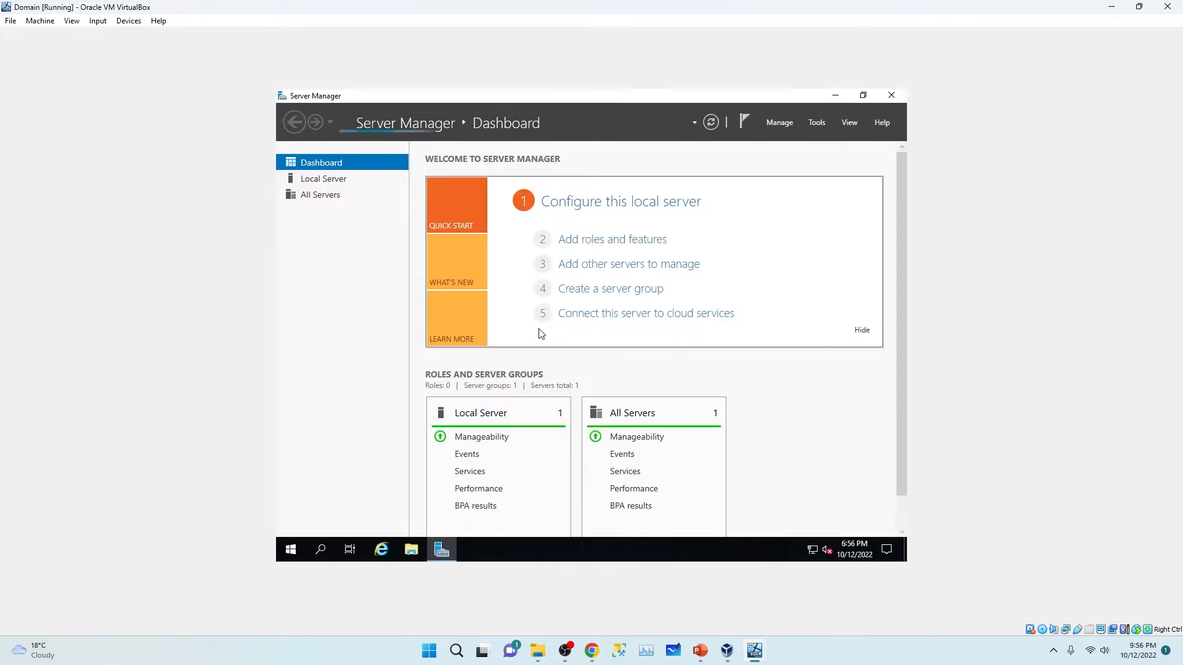
pyautogui.click(310, 180)
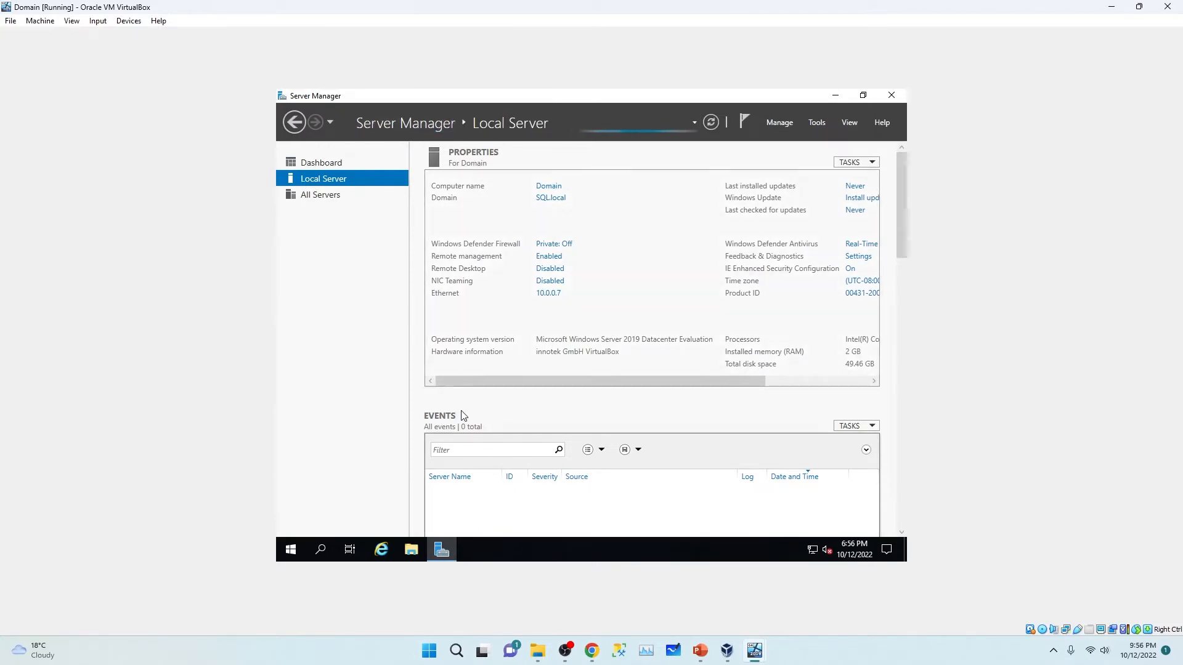
# Step: Set the screen turn-off timeout to Never in Power & sleep, then close Settings and minimize Server Manager
pyautogui.click(294, 558)
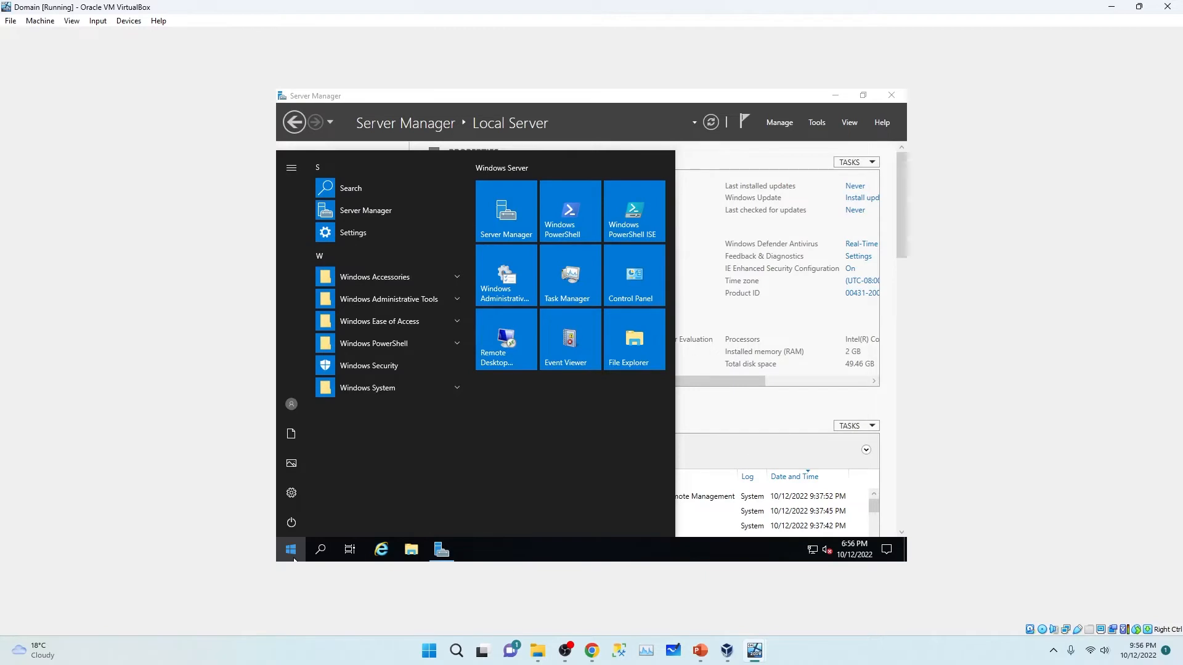
pyautogui.write('slee')
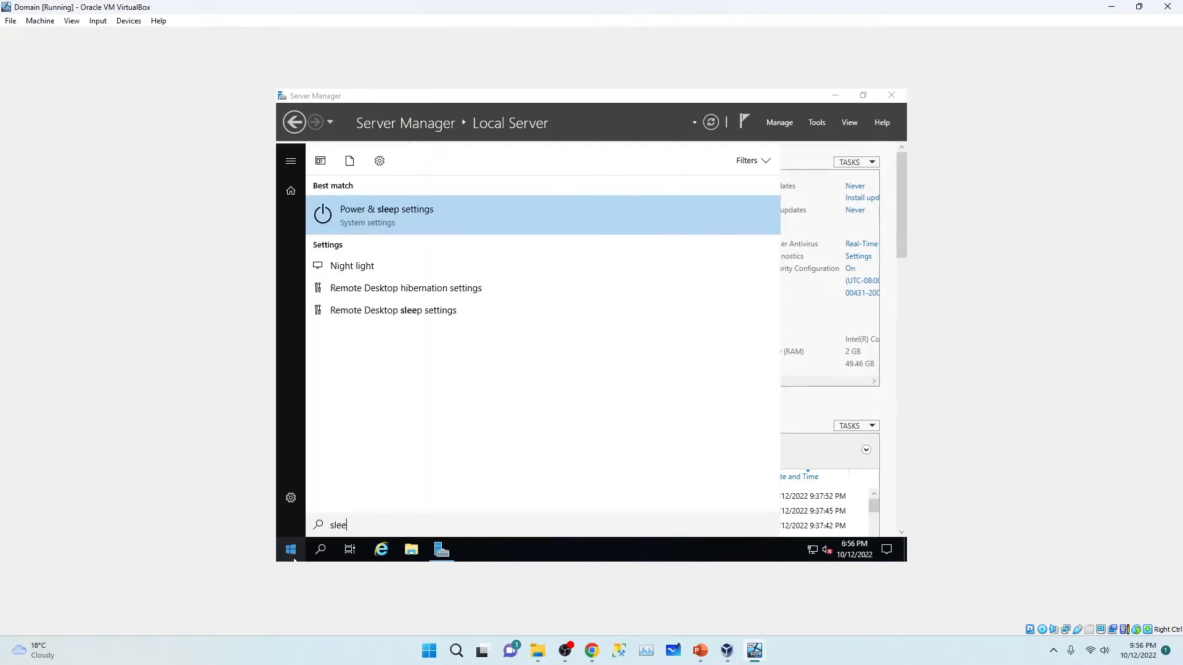
pyautogui.click(394, 200)
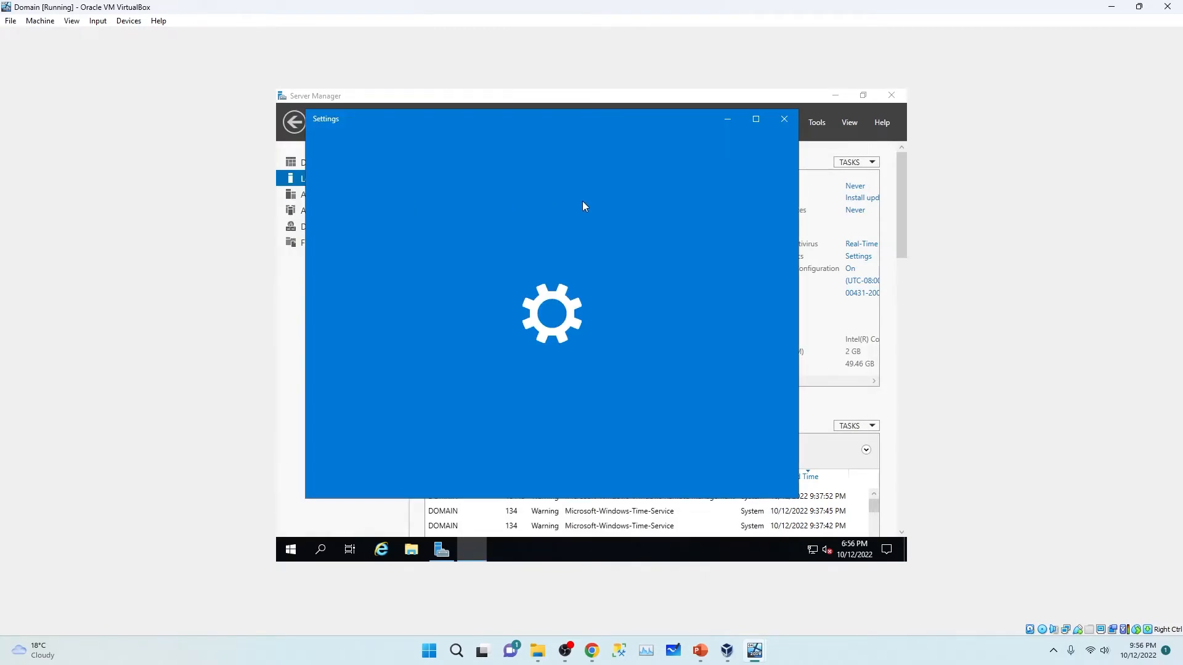
pyautogui.click(619, 228)
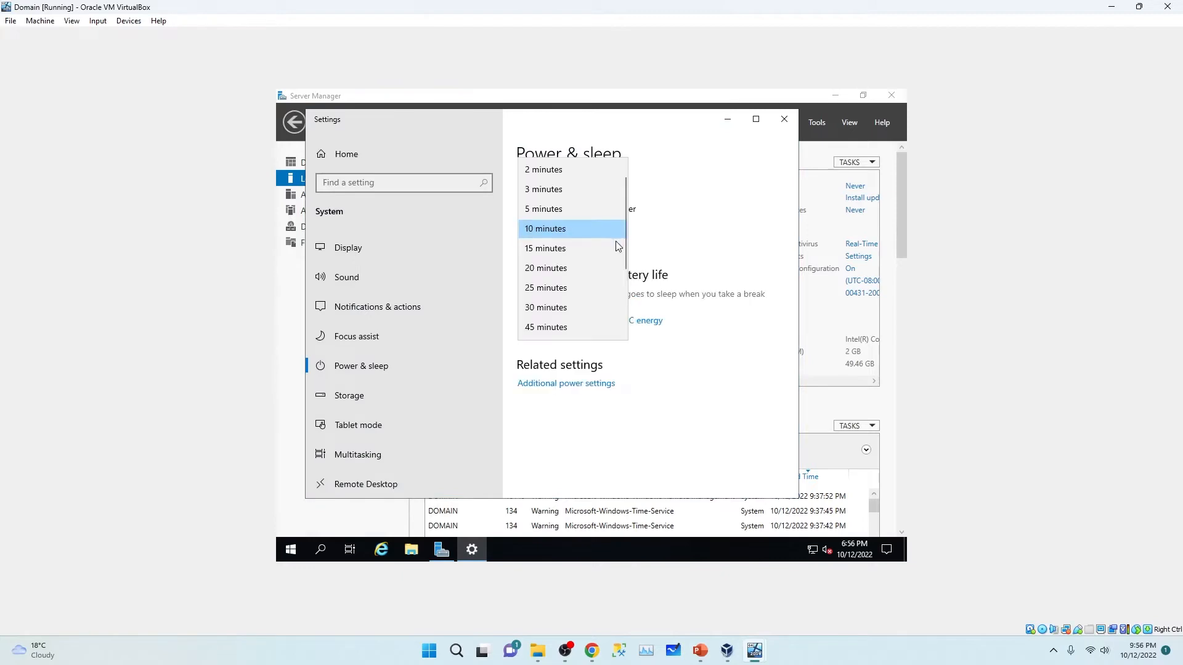
pyautogui.scroll(-3, 610, 259)
pyautogui.click(552, 332)
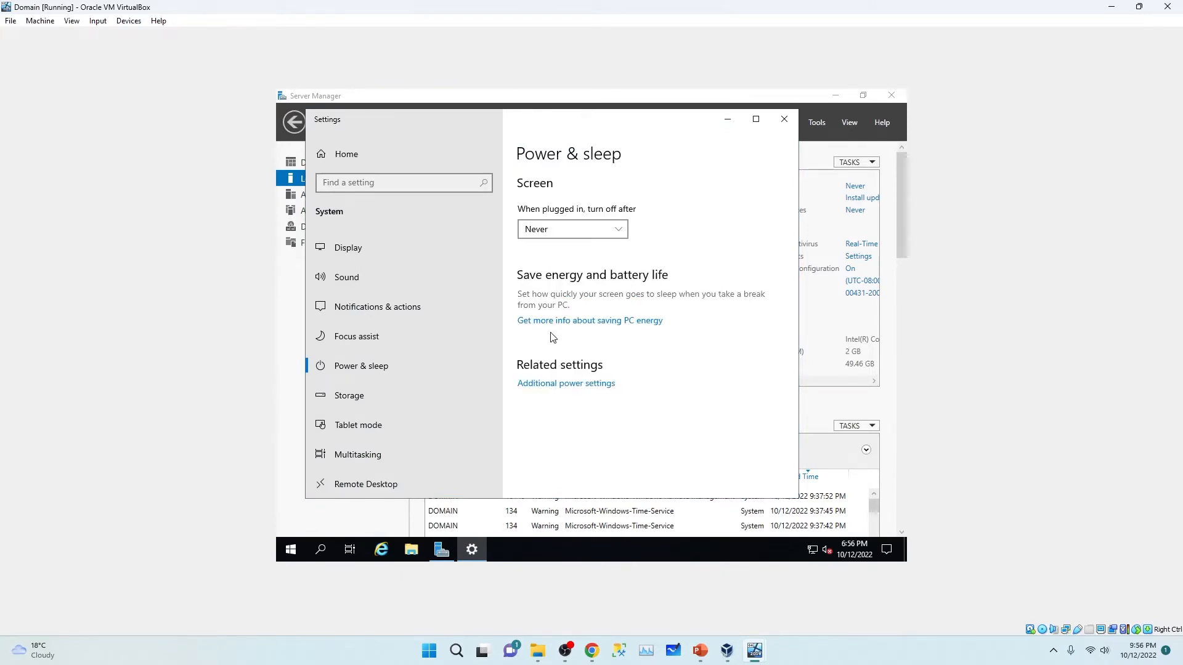
pyautogui.click(785, 118)
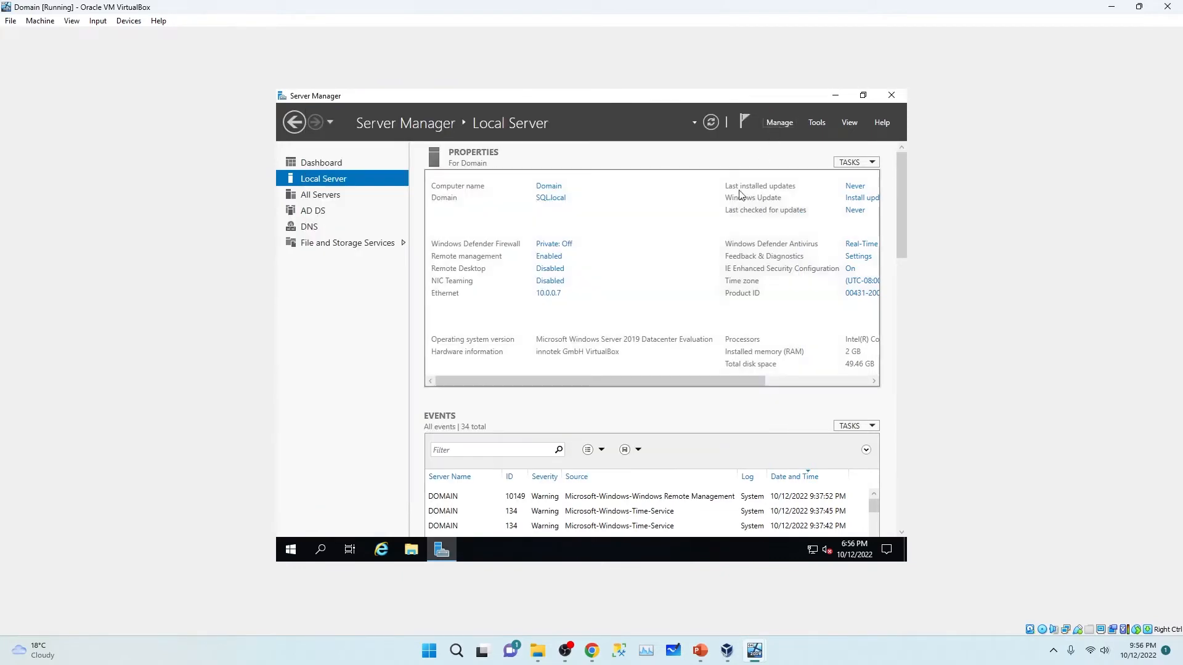
pyautogui.click(832, 97)
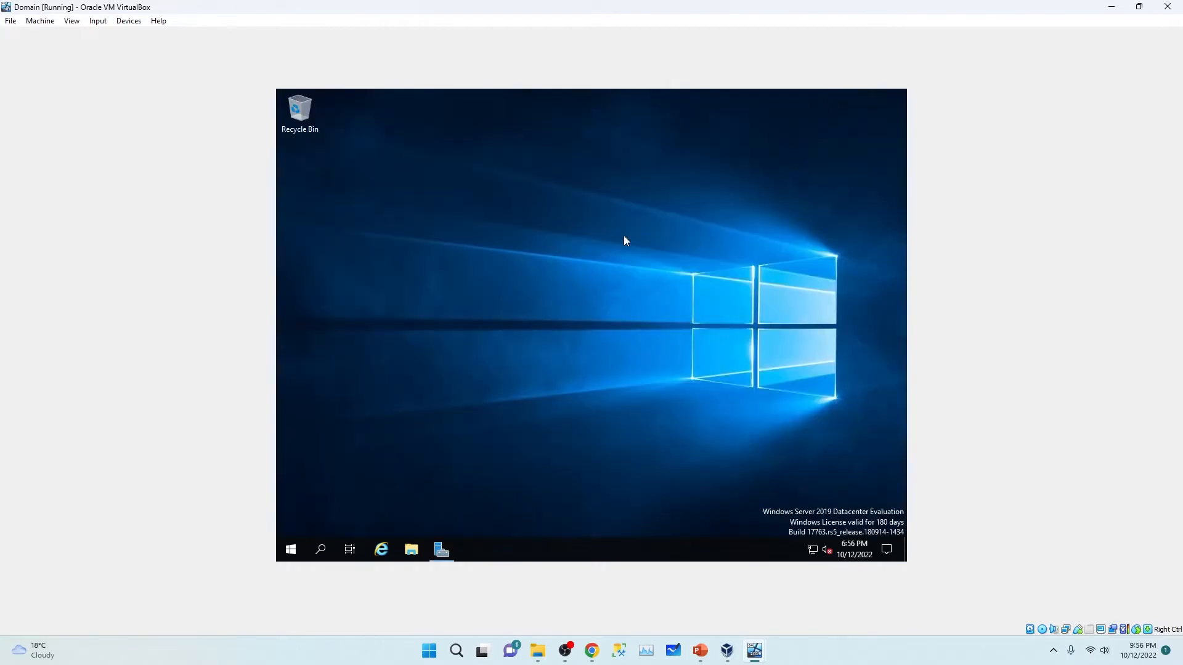
# Step: Sign in to Node01 as Administrator and open the Local Server page showing NODE01 in WORKGROUP
pyautogui.moveTo(757, 658)
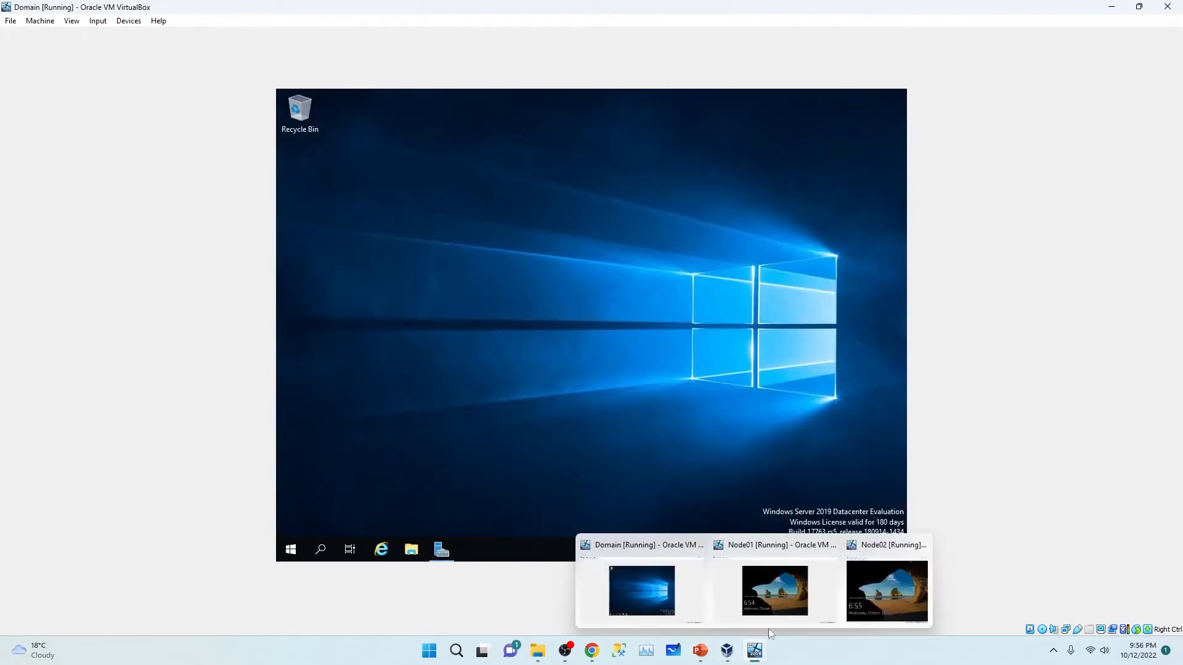
pyautogui.click(775, 590)
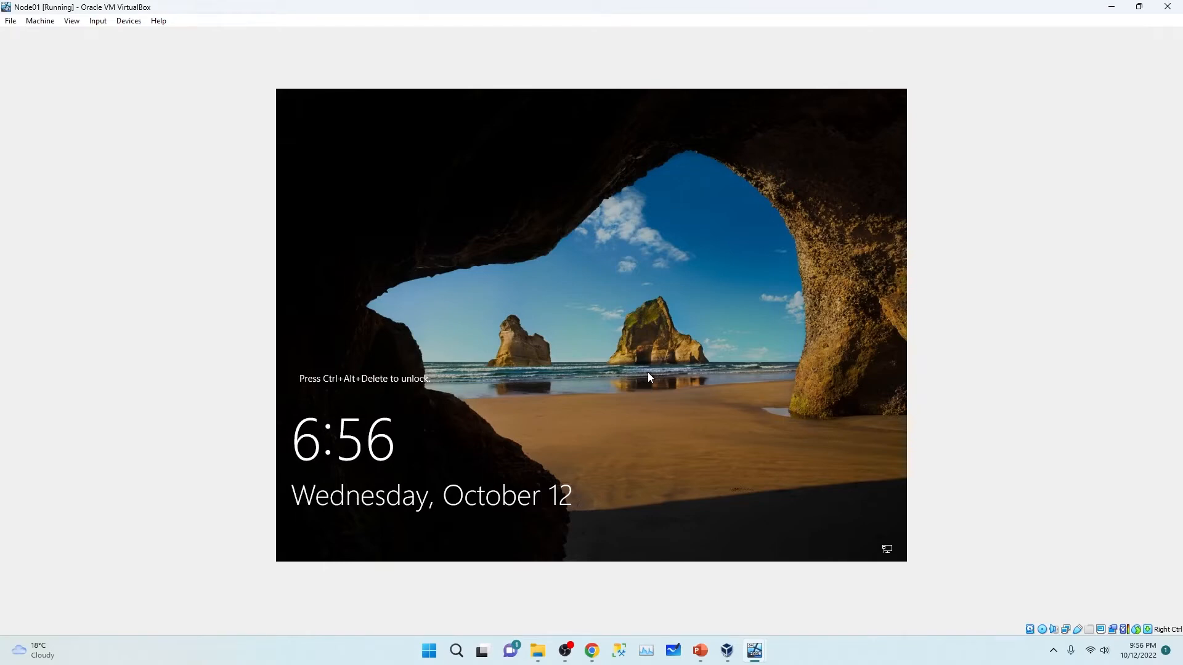
pyautogui.hotkey('ctrl', 'alt', 'Delete')
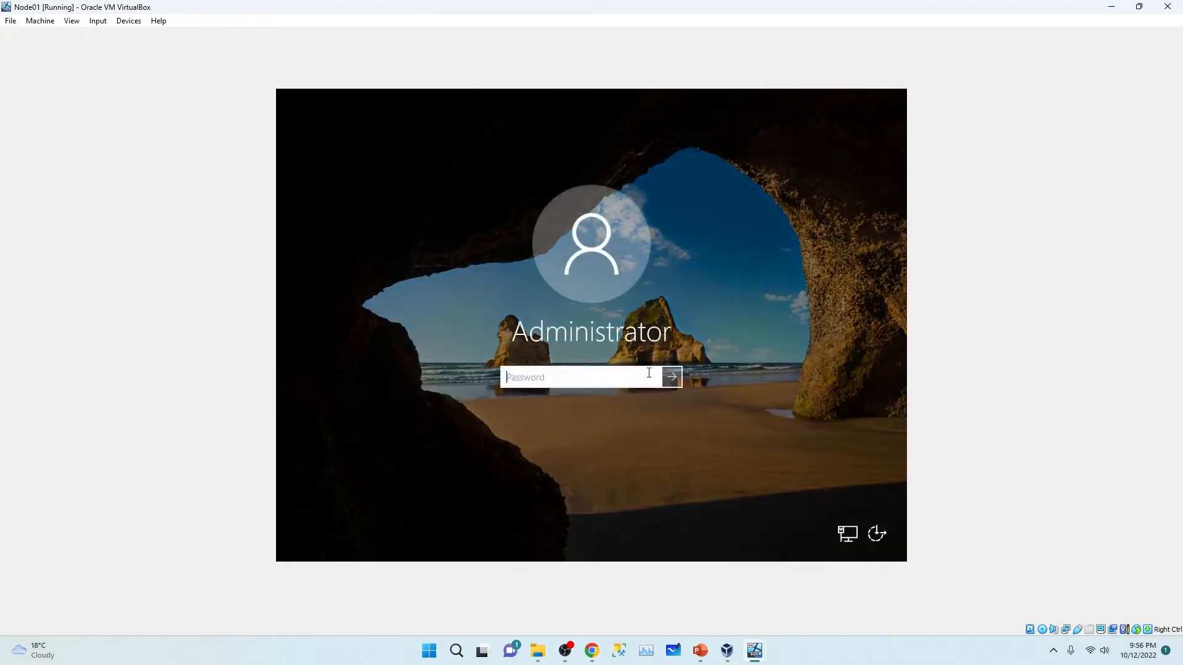
pyautogui.write('••••••••')
pyautogui.press('Return')
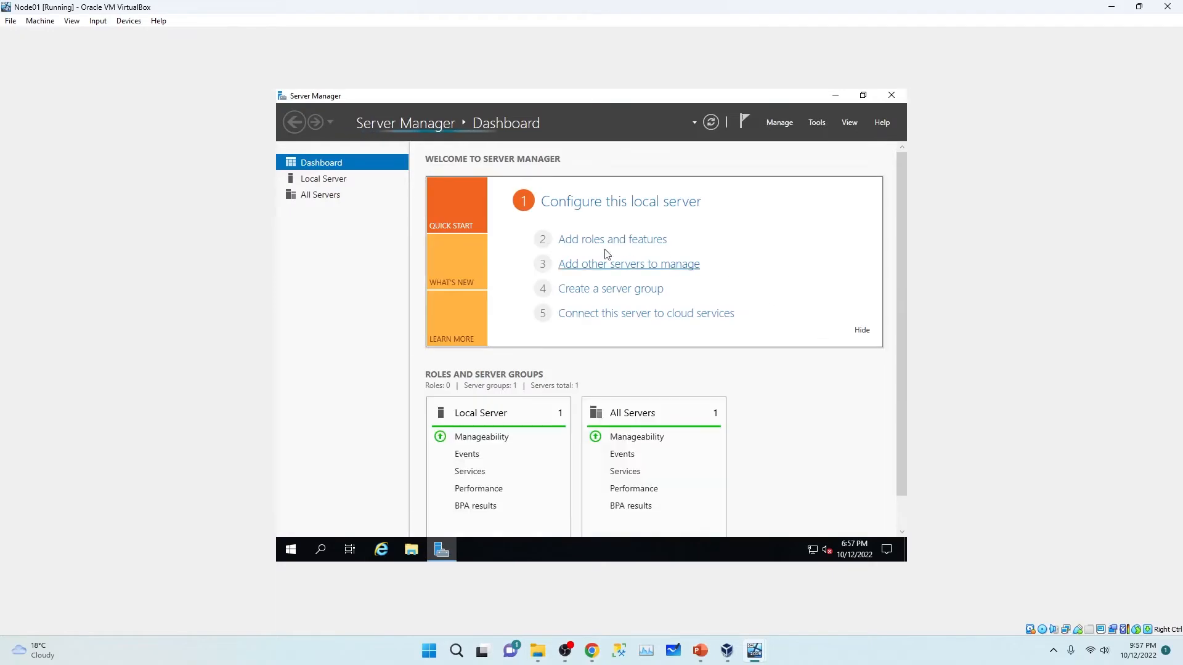
pyautogui.click(314, 183)
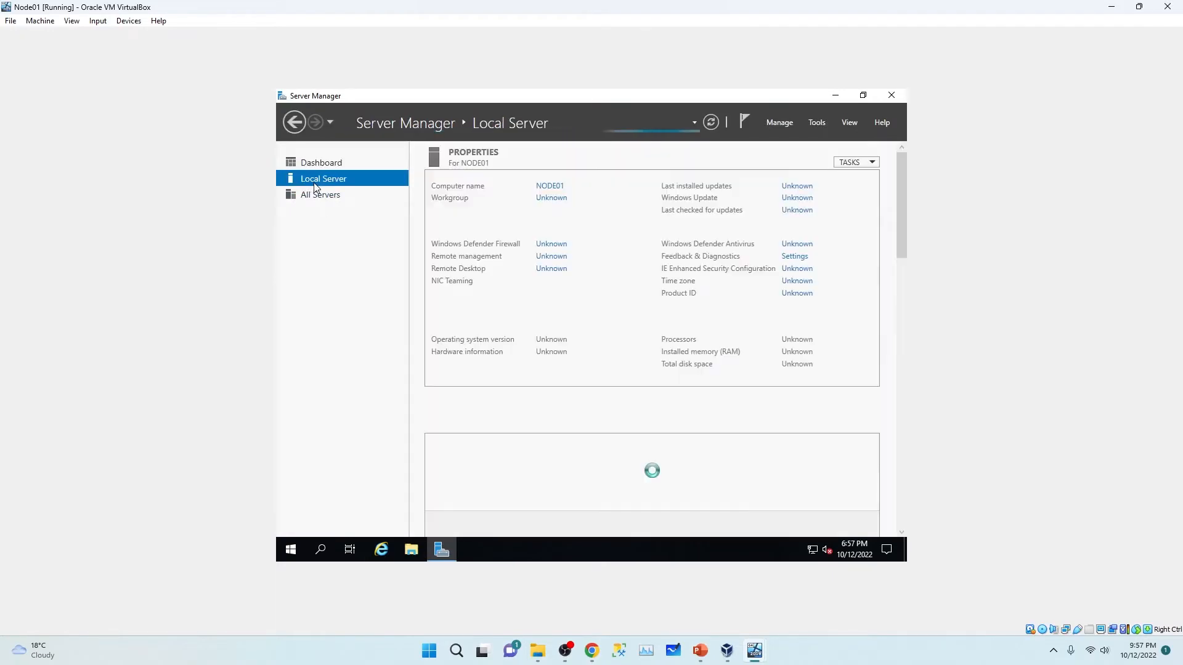
# Step: Open NODE01's name and membership settings, select Domain, and bring up Server Manager on the Domain VM
pyautogui.click(537, 187)
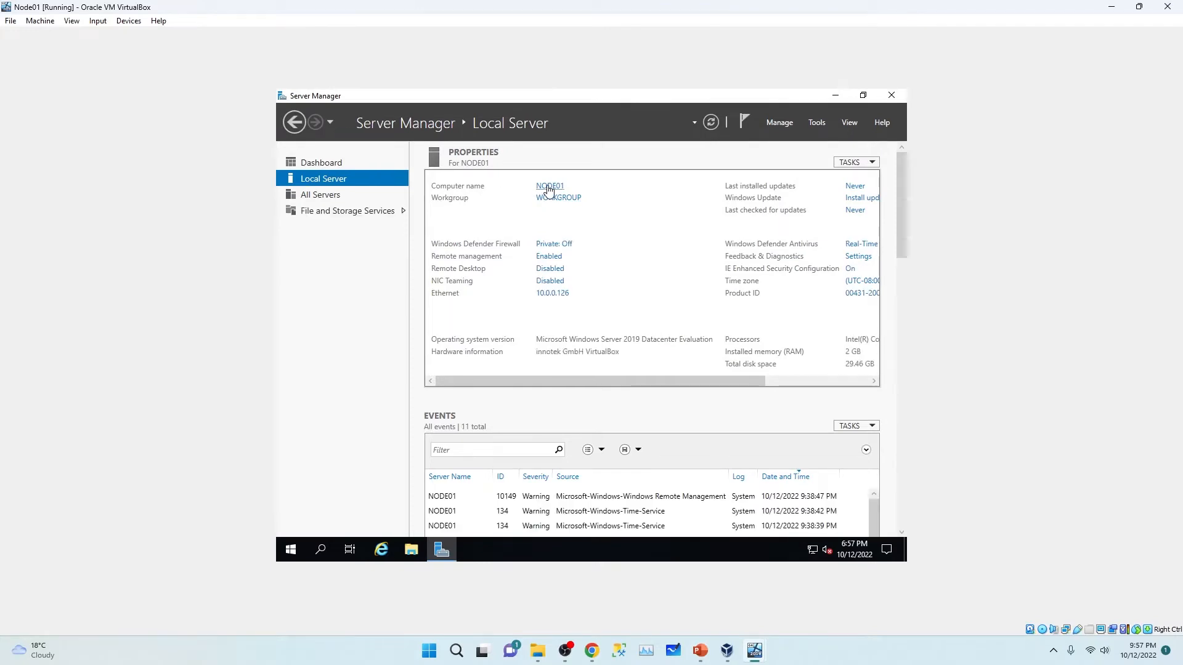
pyautogui.click(507, 254)
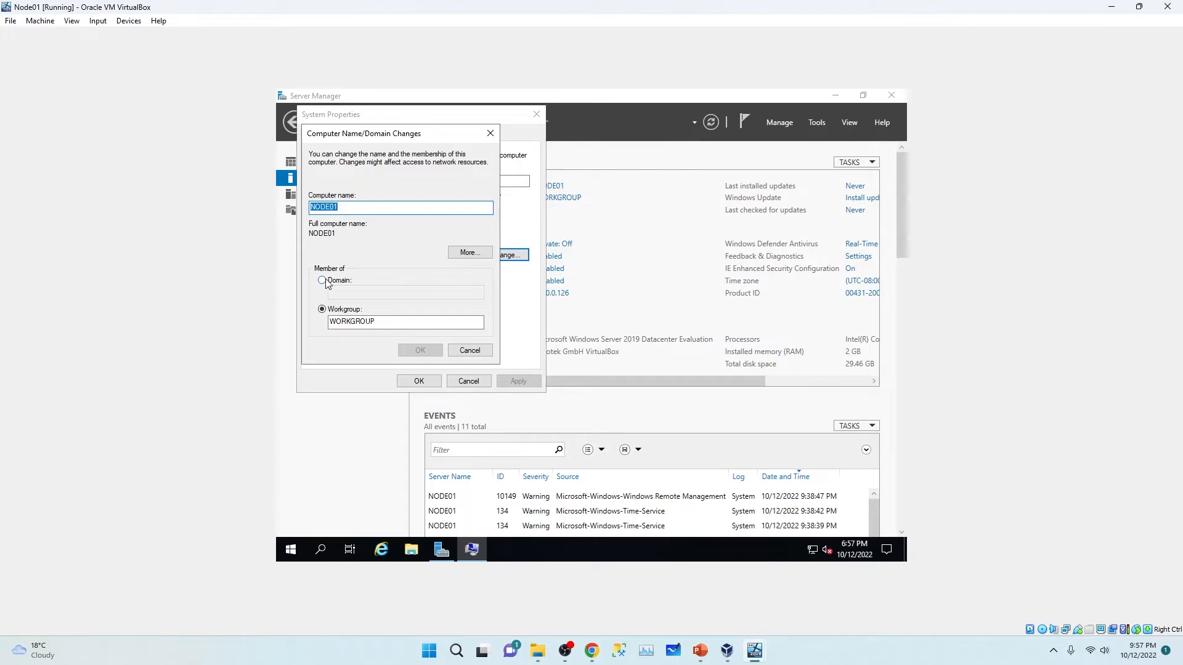
pyautogui.click(321, 281)
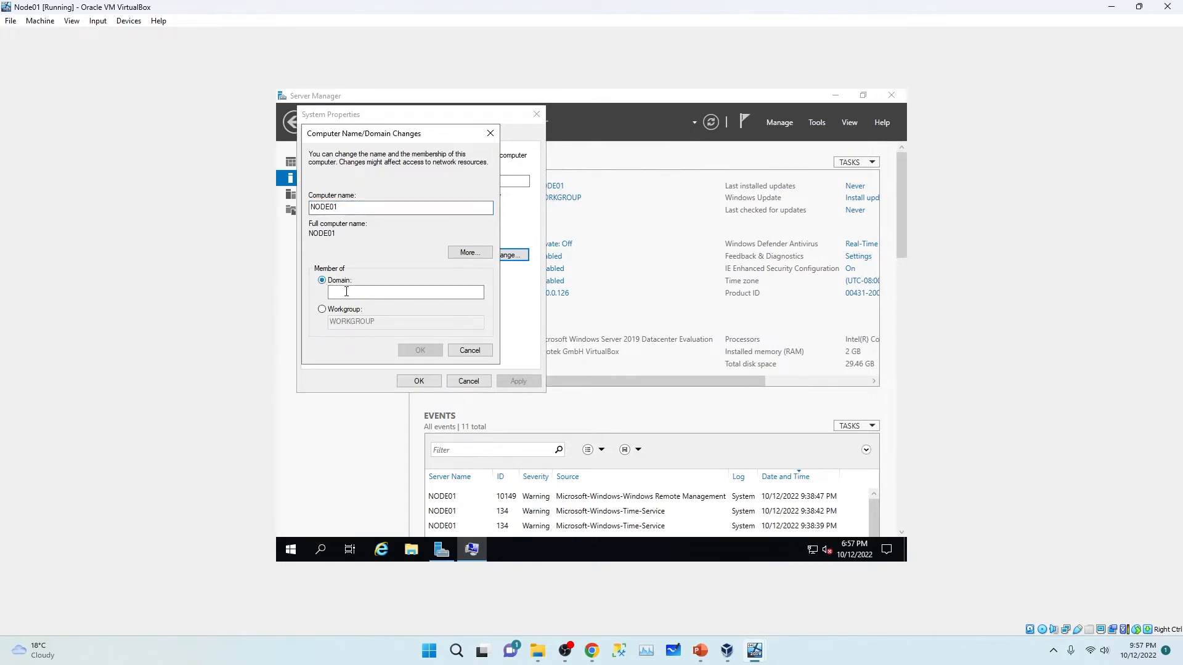
pyautogui.click(350, 292)
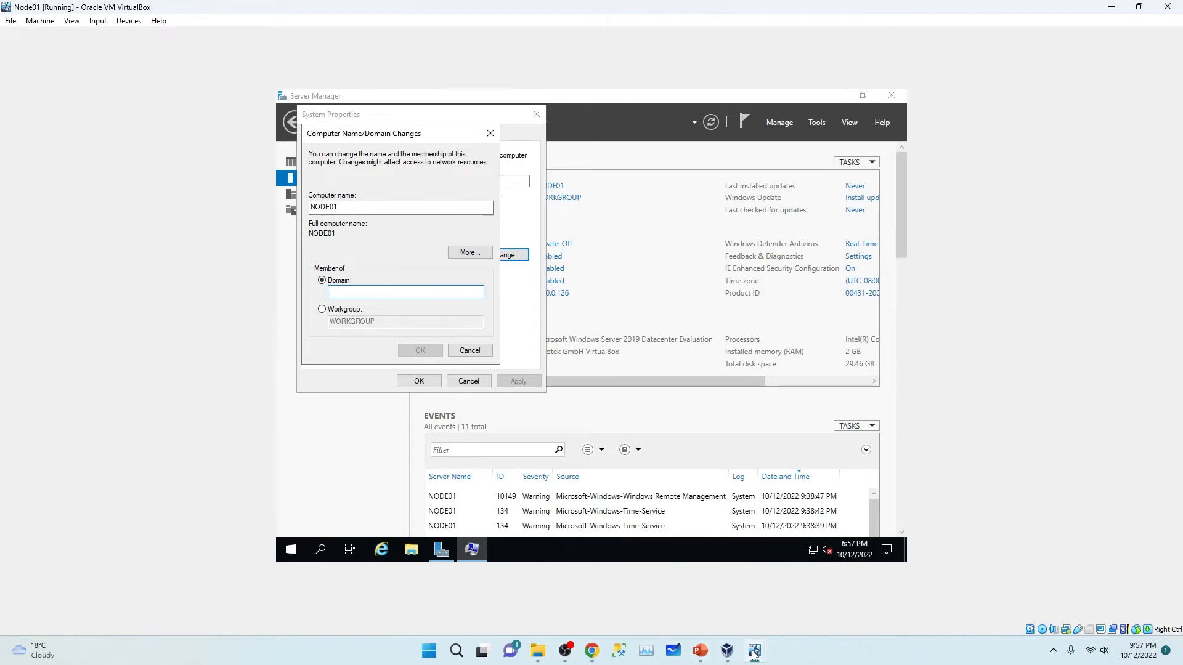
pyautogui.moveTo(754, 651)
pyautogui.click(639, 573)
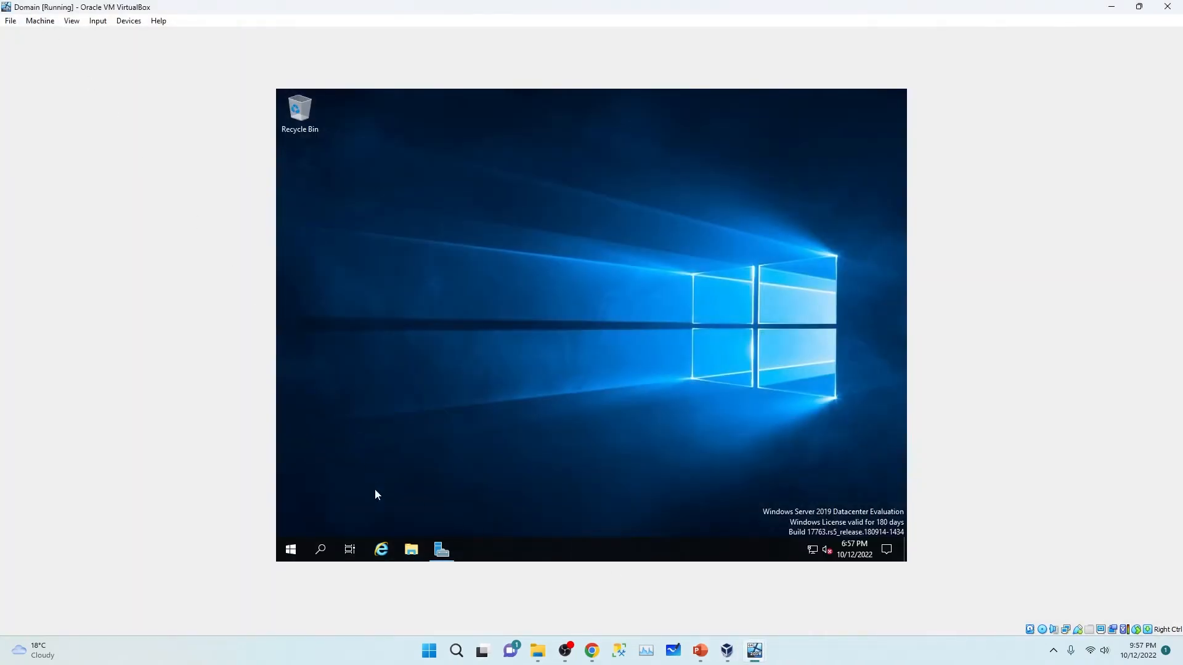
pyautogui.click(439, 557)
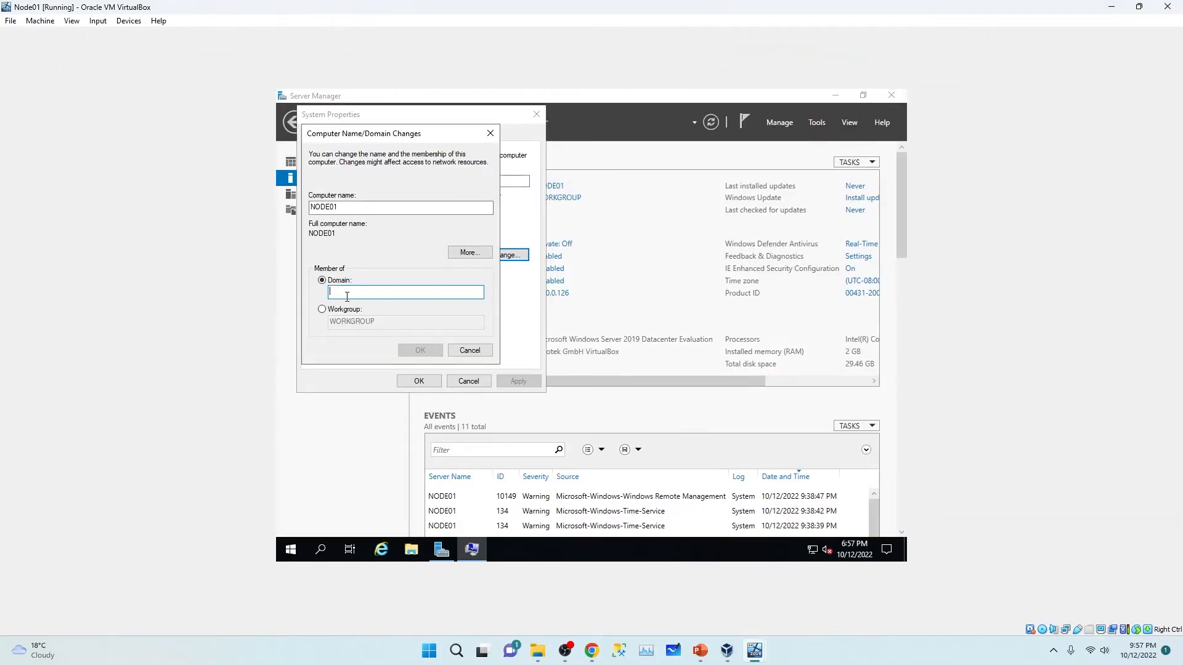
# Step: Try joining sql.com, dismiss the no-contact error, and recheck the Domain server's domain name
pyautogui.write('sql.com')
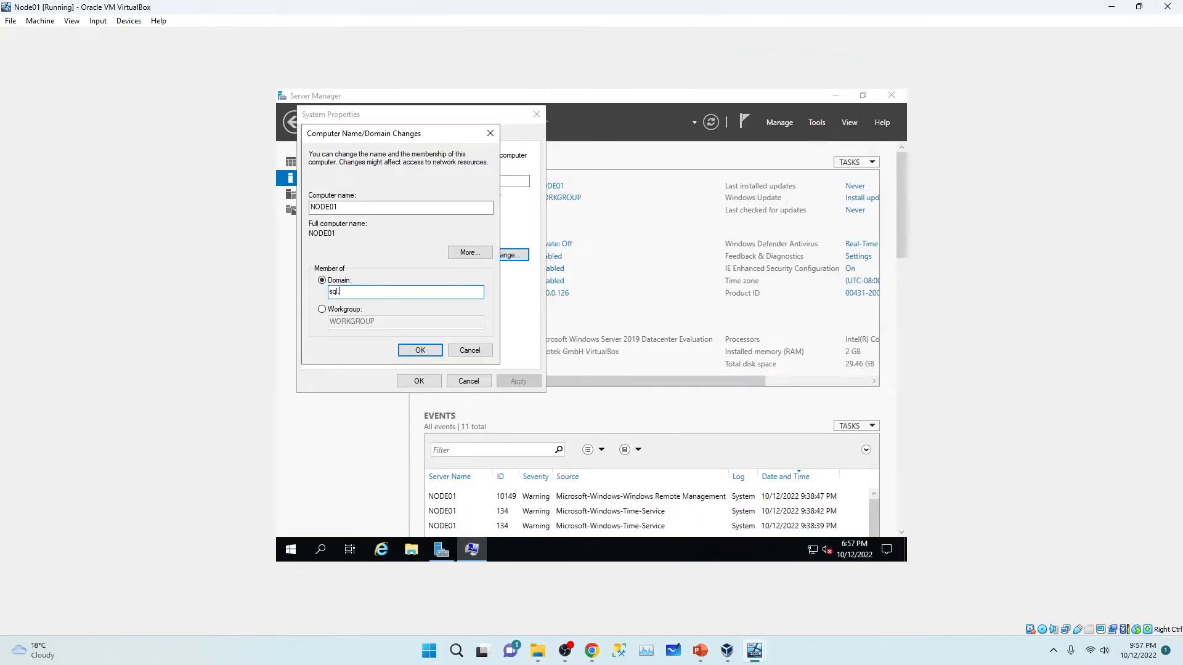
pyautogui.click(414, 352)
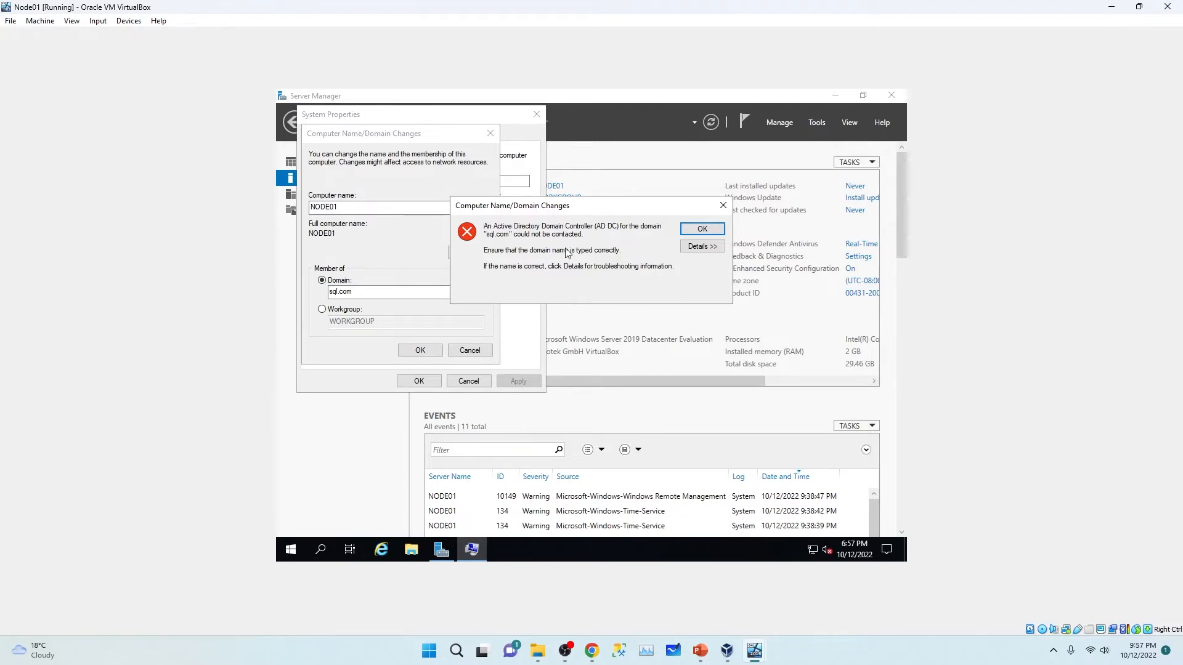
pyautogui.click(698, 229)
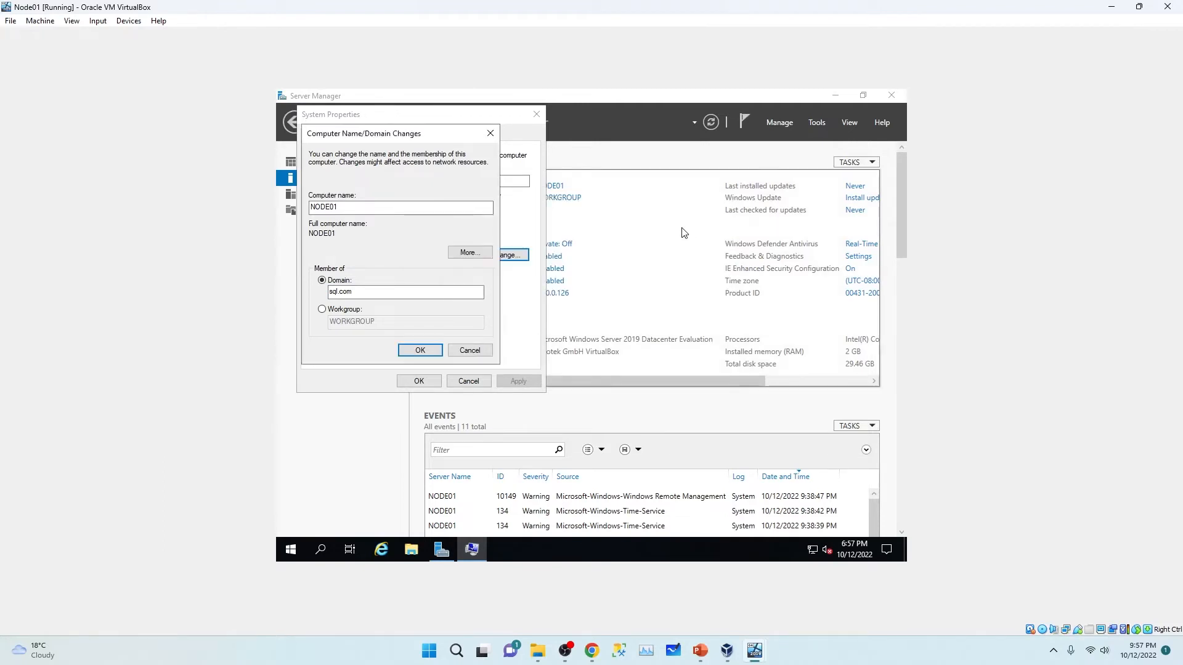
pyautogui.click(401, 294)
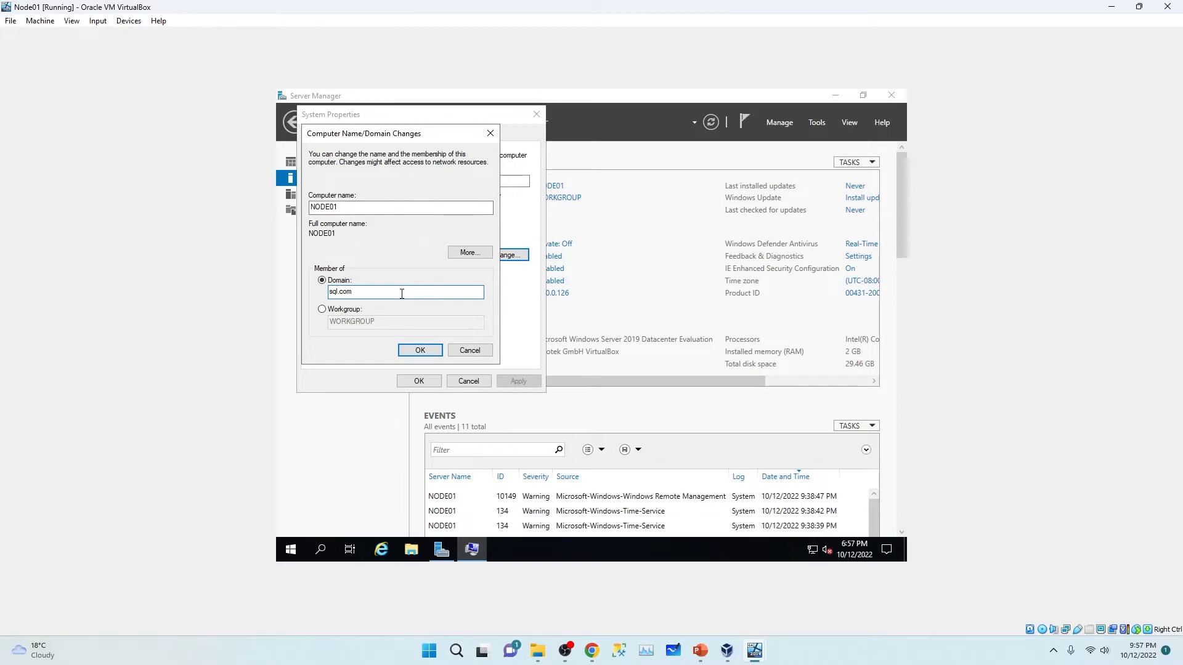
pyautogui.moveTo(754, 653)
pyautogui.click(667, 595)
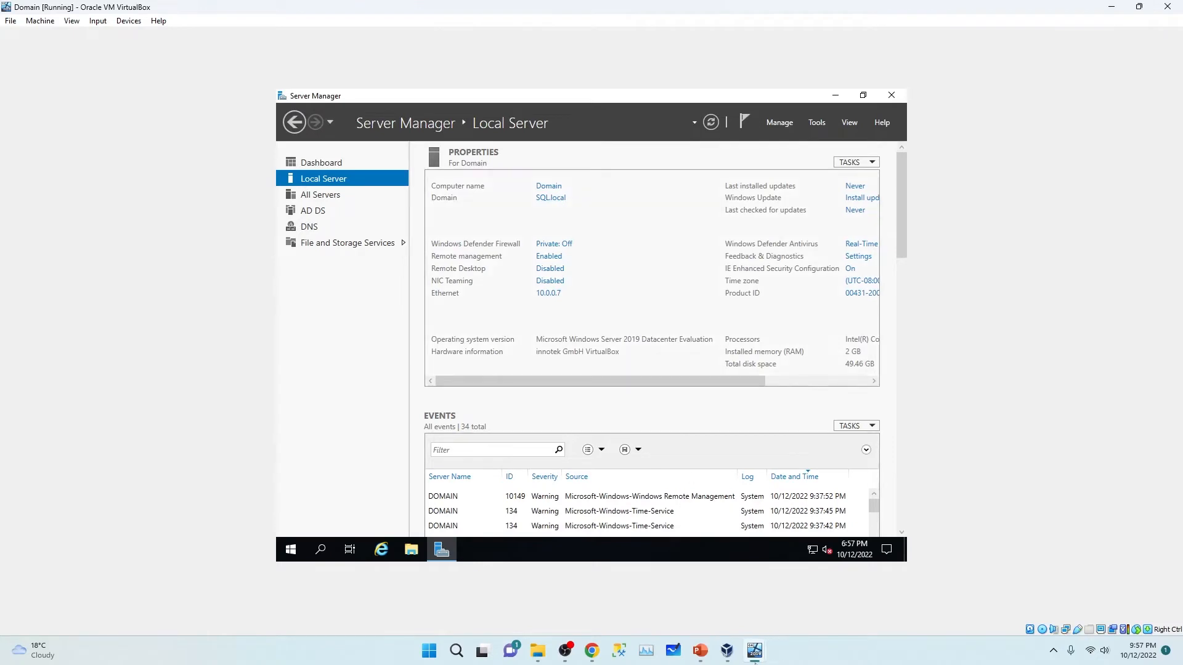
pyautogui.moveTo(753, 654)
pyautogui.click(775, 588)
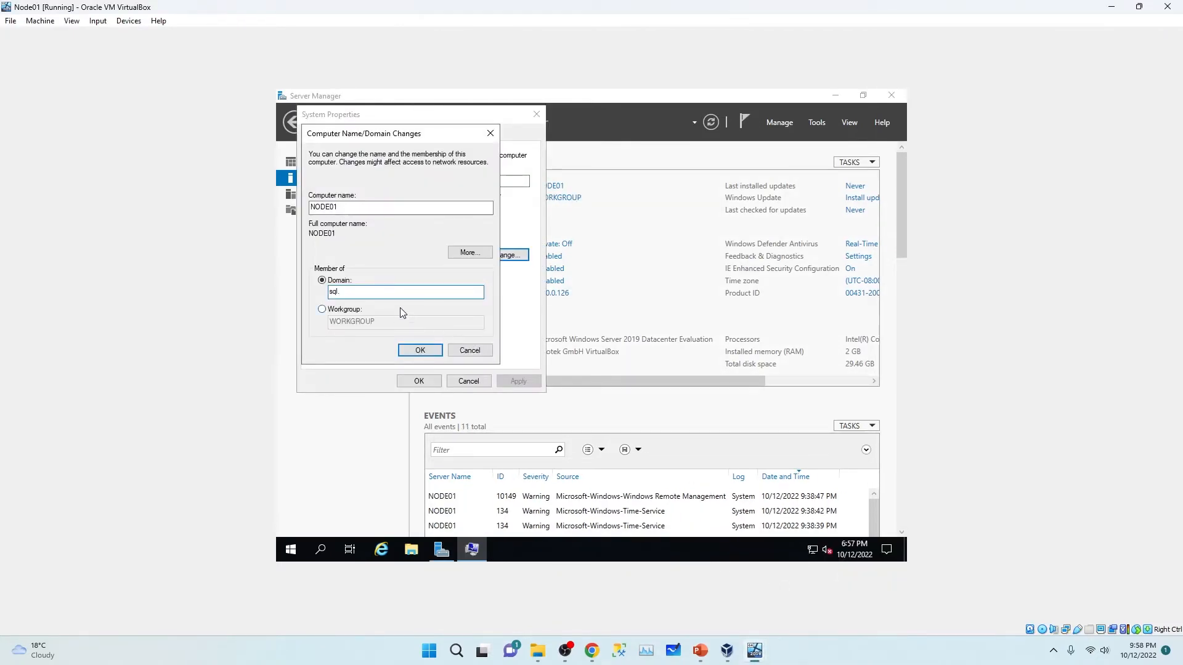
# Step: Correct the domain to sql.local and submit the join with the domain Administrator credentials
pyautogui.write('lo')
pyautogui.press('BackSpace')
pyautogui.press('BackSpace')
pyautogui.press('BackSpace')
pyautogui.press('BackSpace')
pyautogui.click(421, 349)
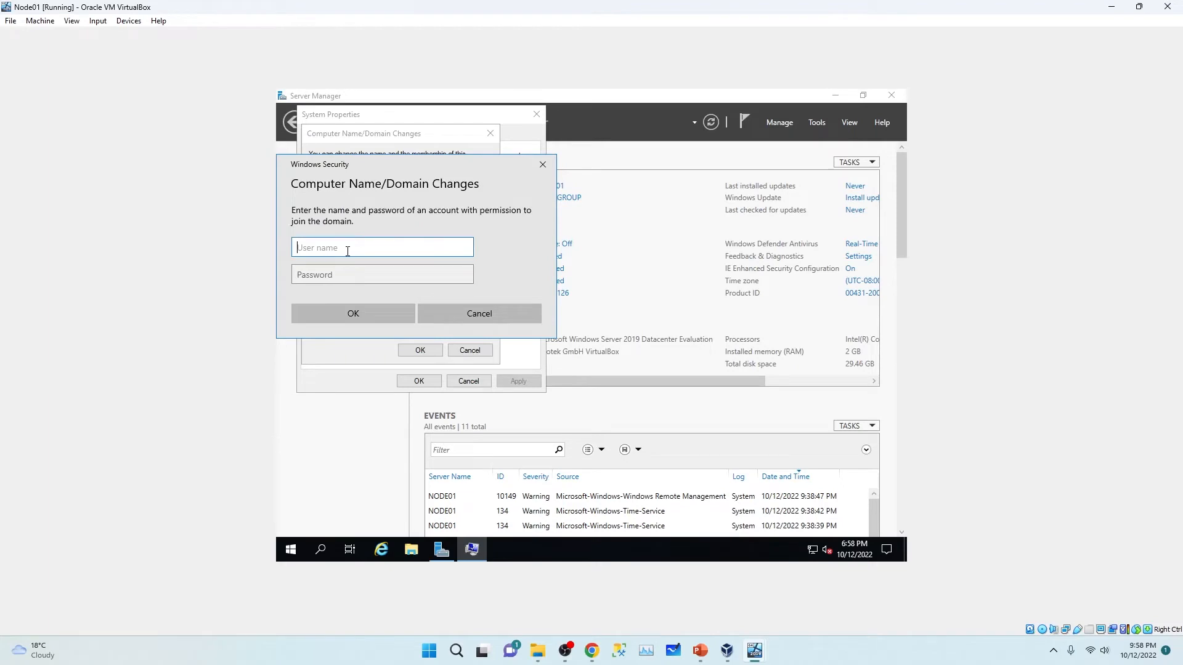
pyautogui.write('Administrator')
pyautogui.click(339, 278)
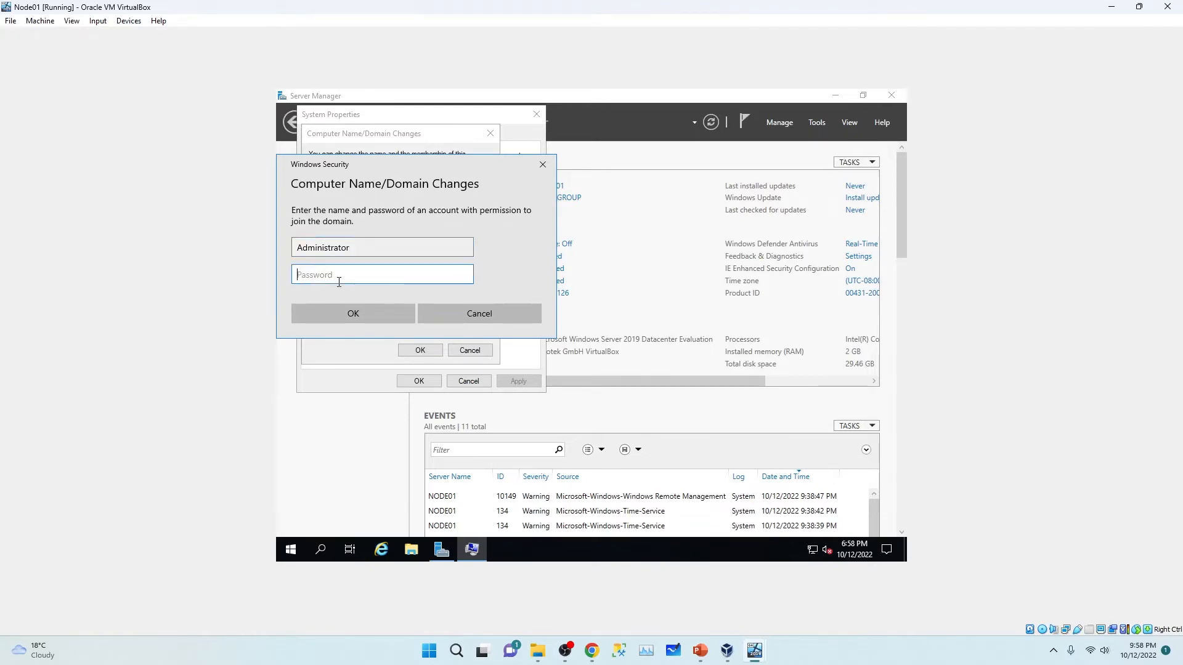
pyautogui.write('P@ssw0rd')
pyautogui.click(354, 316)
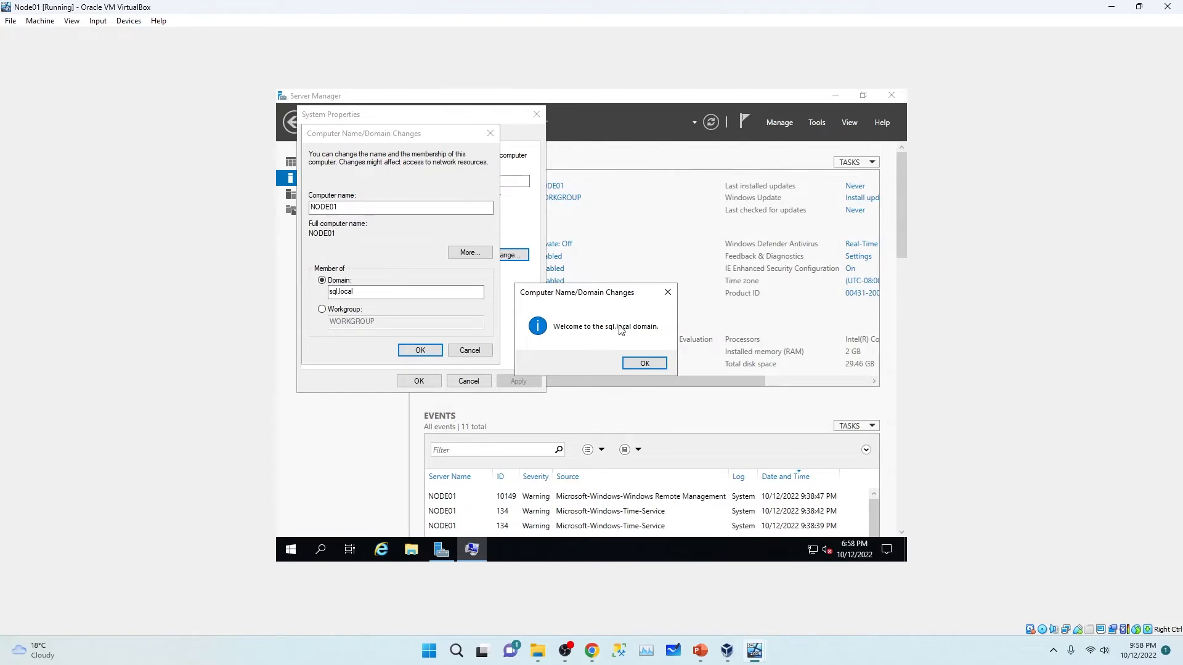
# Step: Acknowledge the welcome and restart notices, close System Properties, and restart Node01 now
pyautogui.click(646, 364)
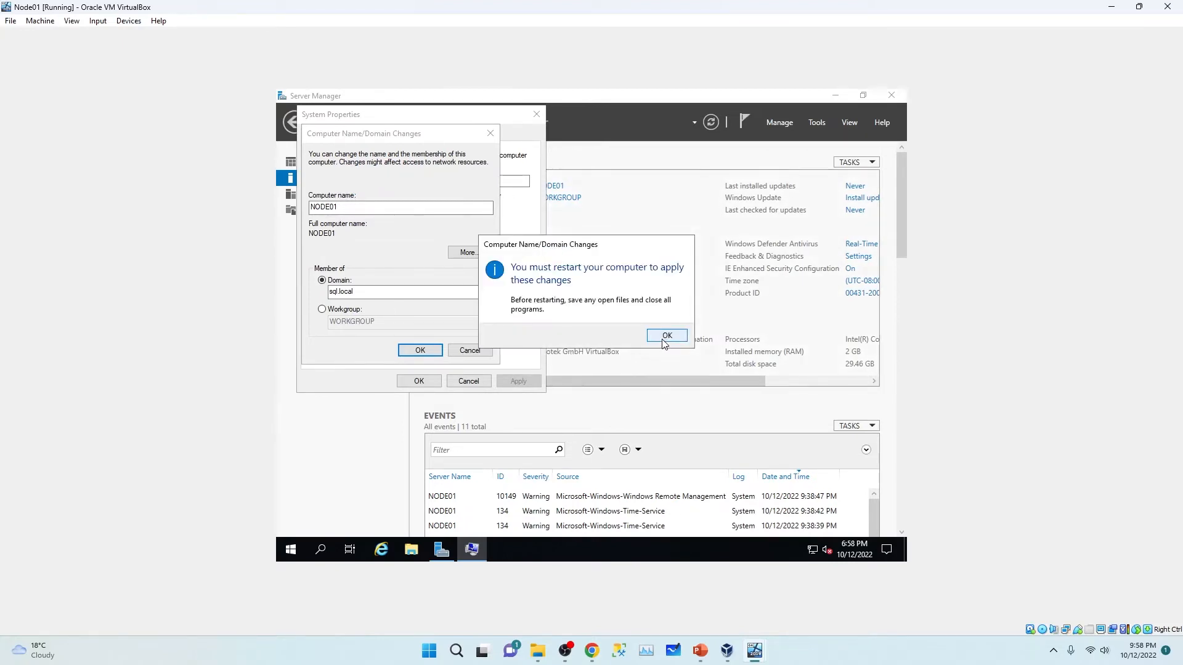
pyautogui.click(660, 340)
pyautogui.click(419, 381)
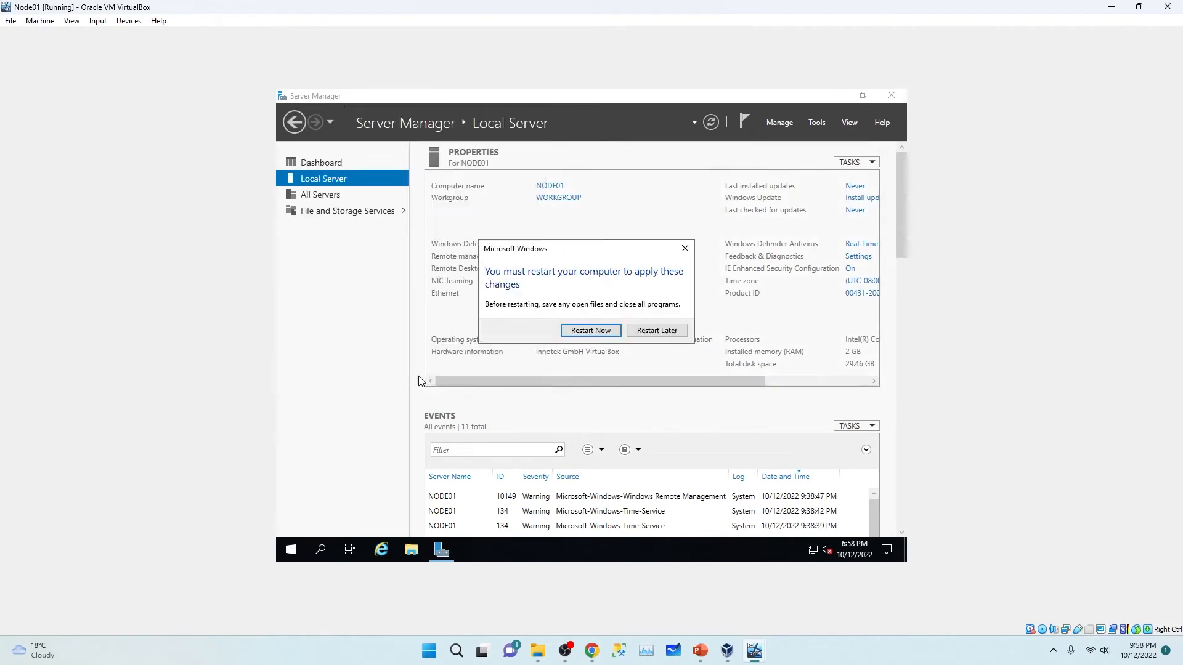
pyautogui.click(590, 331)
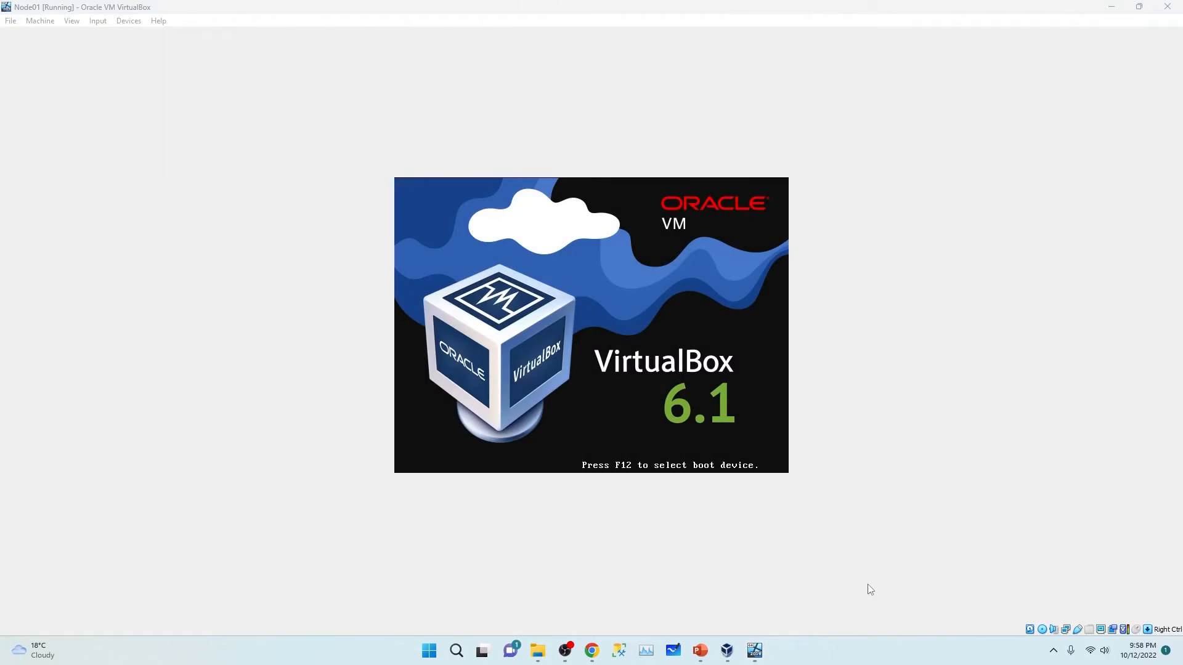
# Step: Minimize the Domain VM window and switch to the Node02 virtual machine
pyautogui.click(641, 586)
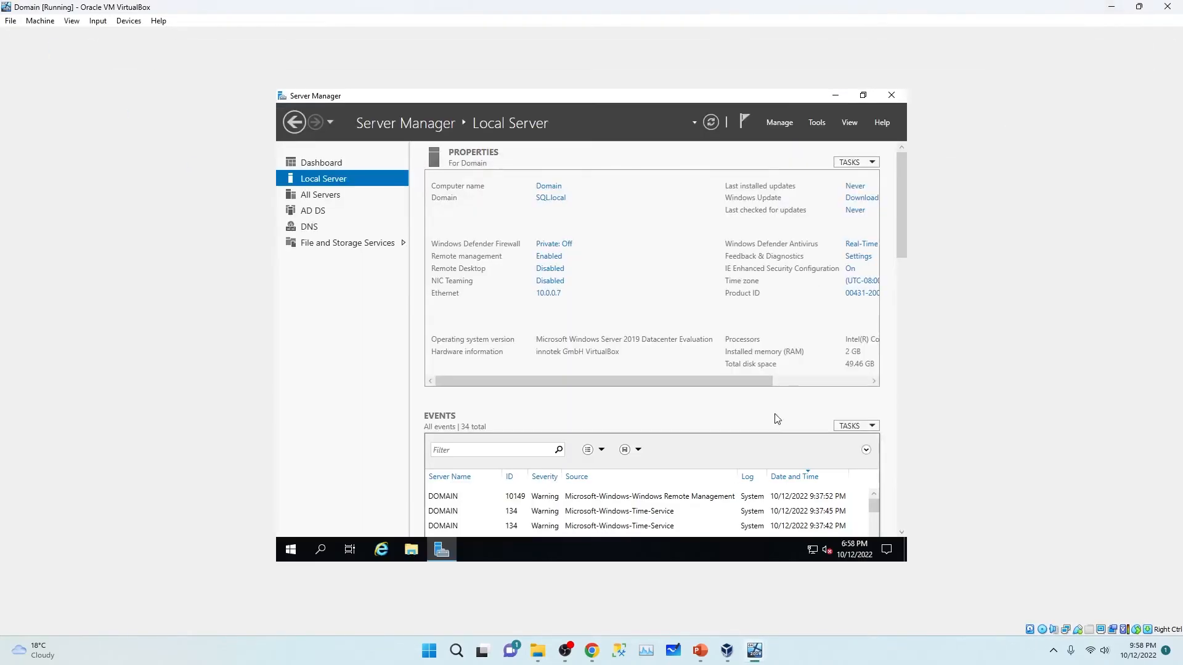
pyautogui.click(1111, 7)
pyautogui.moveTo(759, 655)
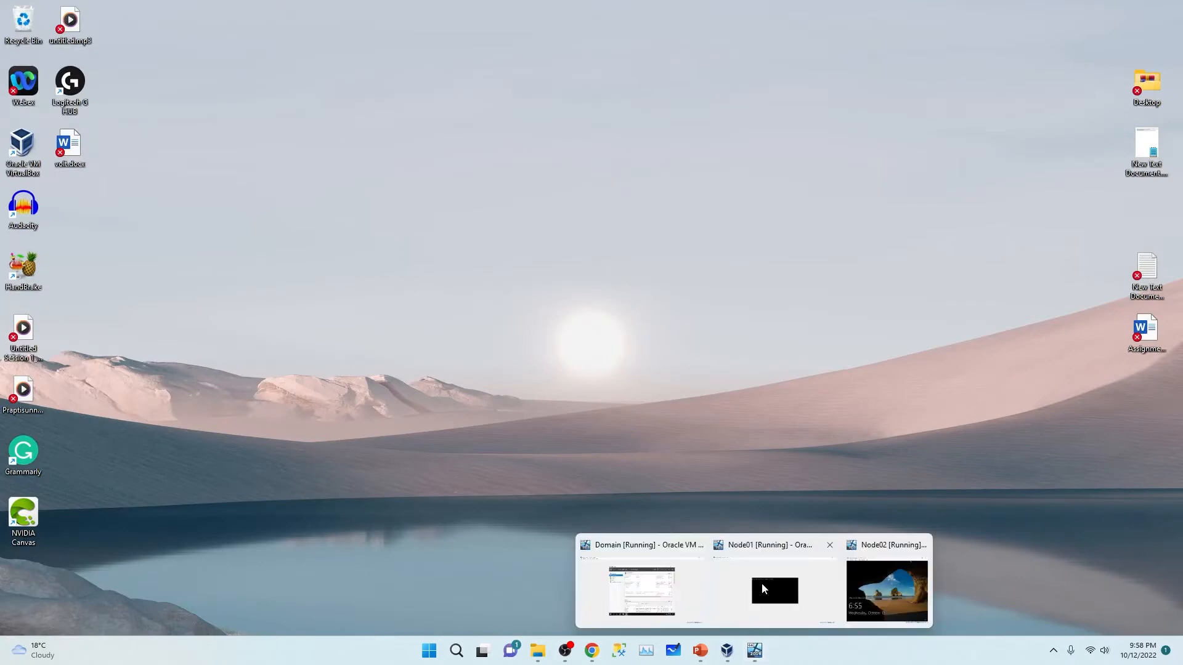
pyautogui.click(866, 560)
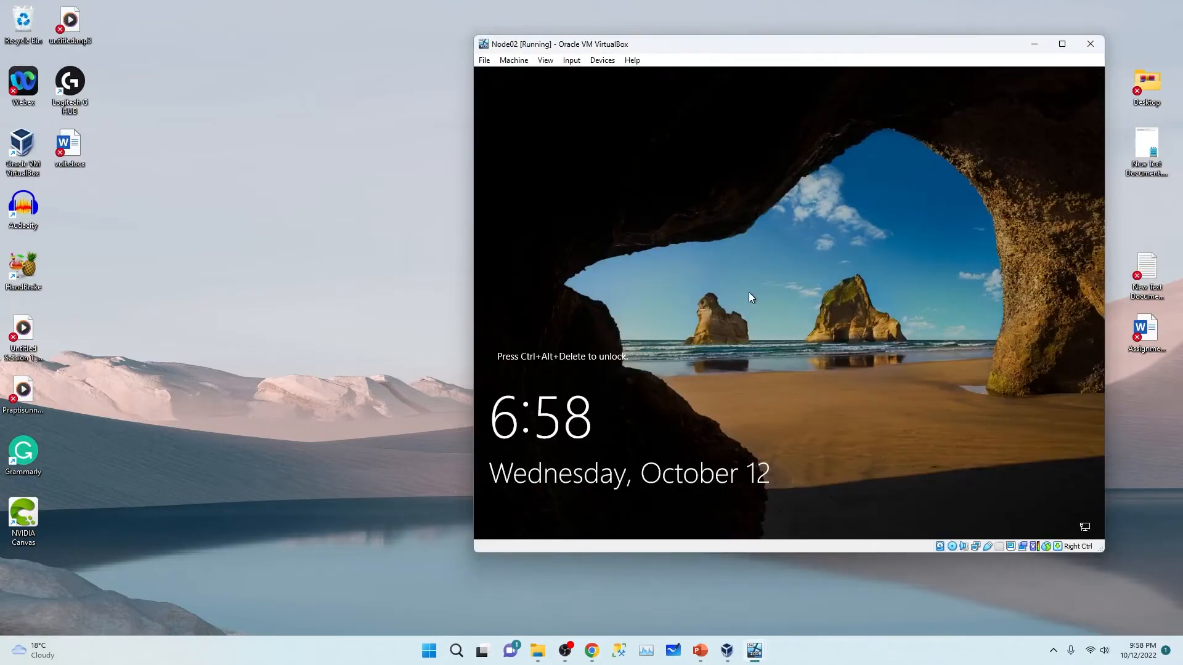
# Step: Sign in to the maximized Node02 as Administrator and open NODE02's System Properties from Local Server
pyautogui.press('Control_R+Delete')
pyautogui.click(1070, 43)
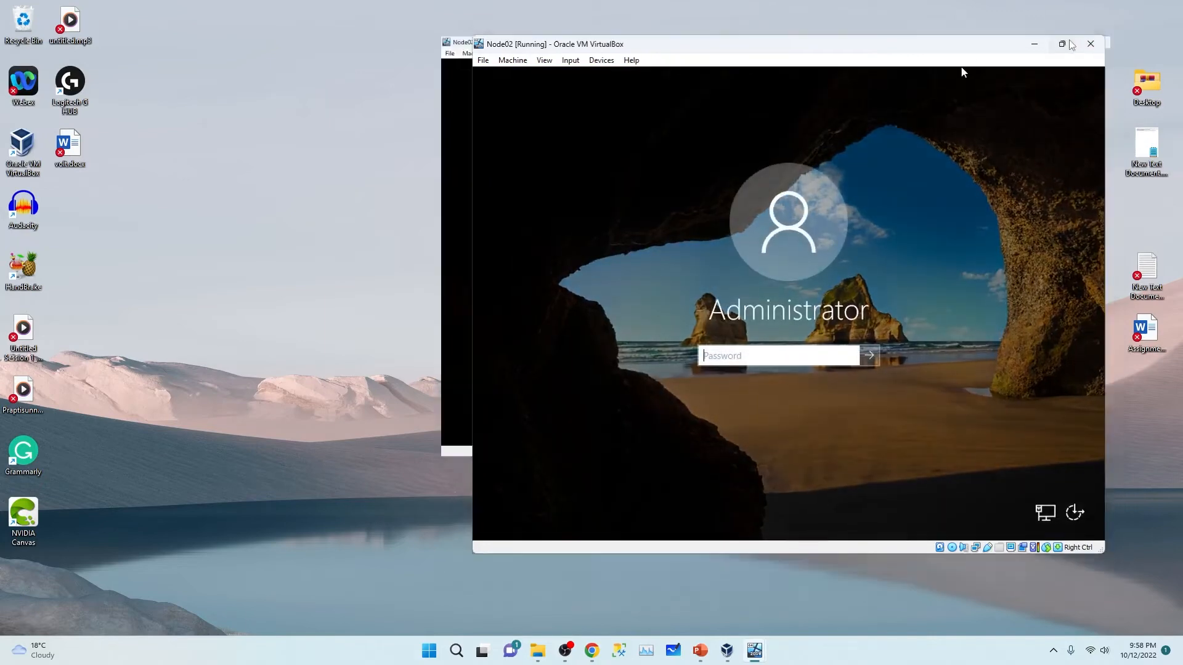
pyautogui.write('Pa')
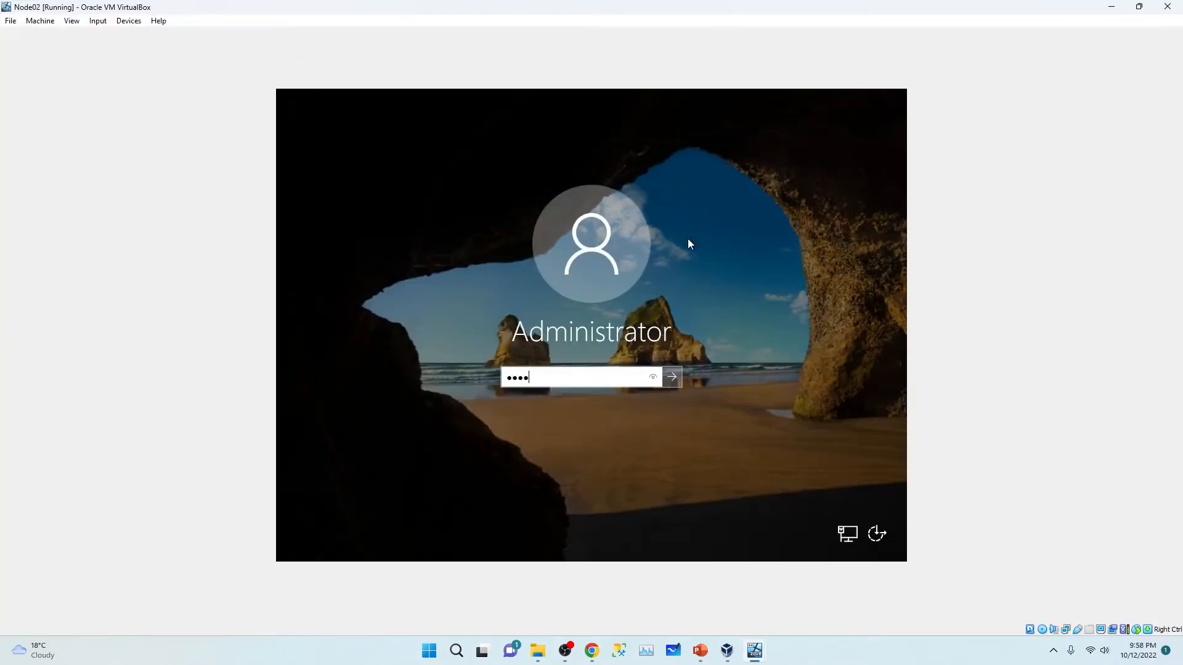
pyautogui.write('$$w0rd')
pyautogui.press('Return')
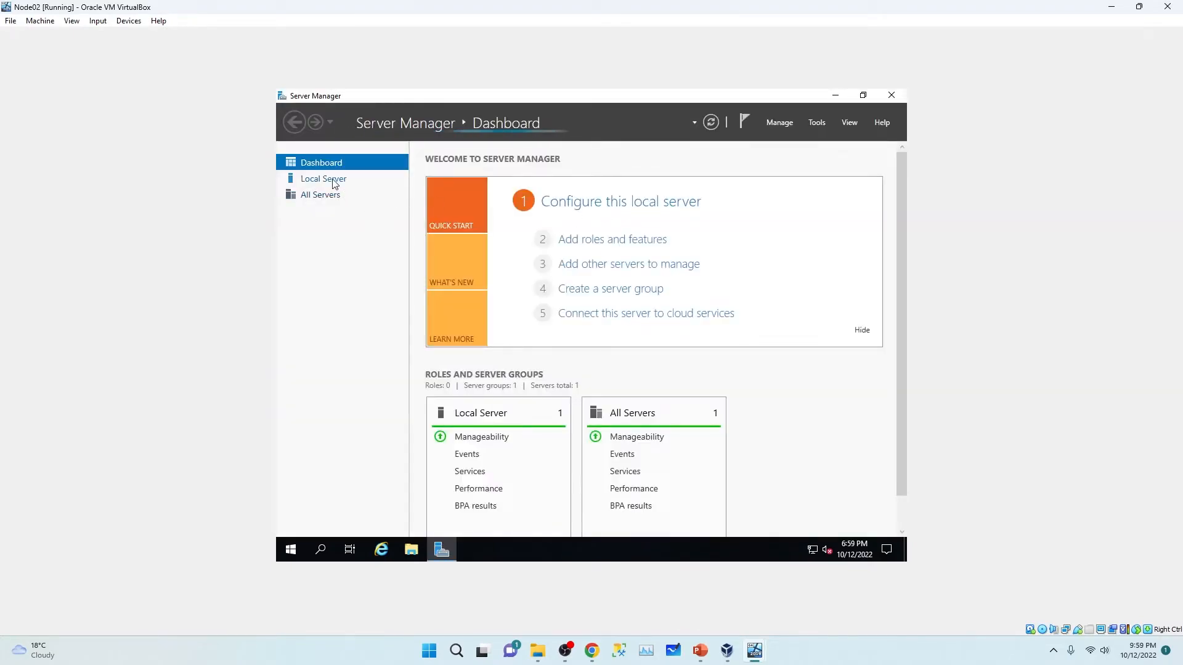
pyautogui.click(333, 180)
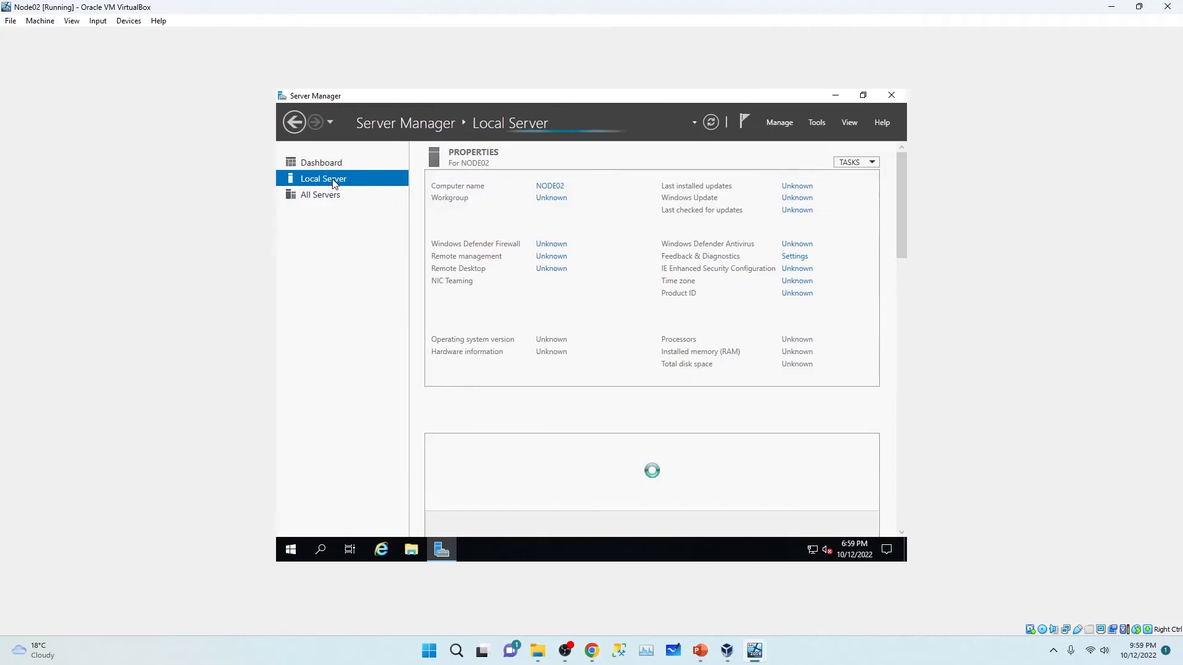
pyautogui.click(549, 188)
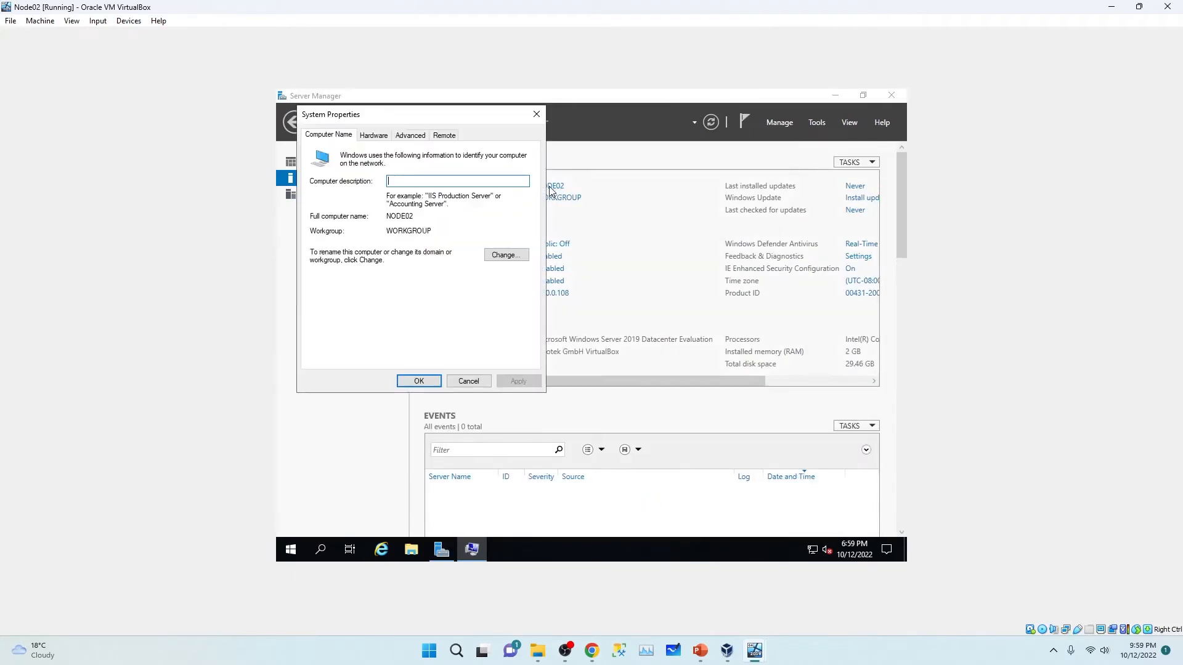
# Step: Make NODE02 a member of domain sql.local using the Administrator credentials
pyautogui.click(502, 256)
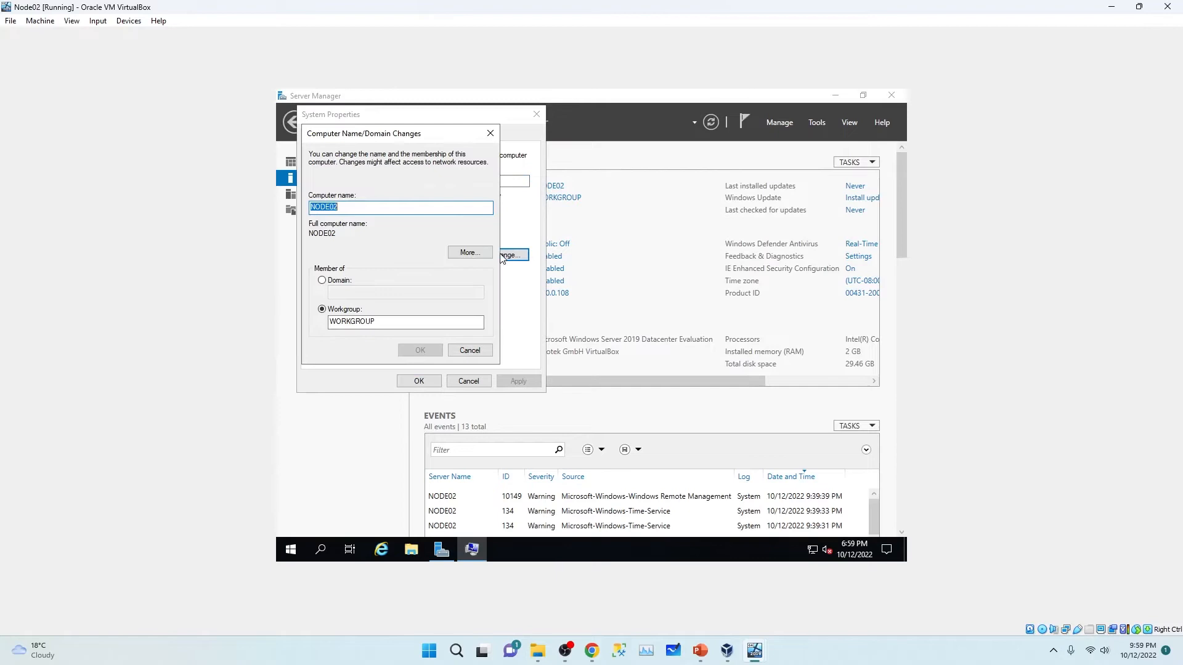
pyautogui.click(322, 281)
pyautogui.click(354, 293)
pyautogui.write('sql')
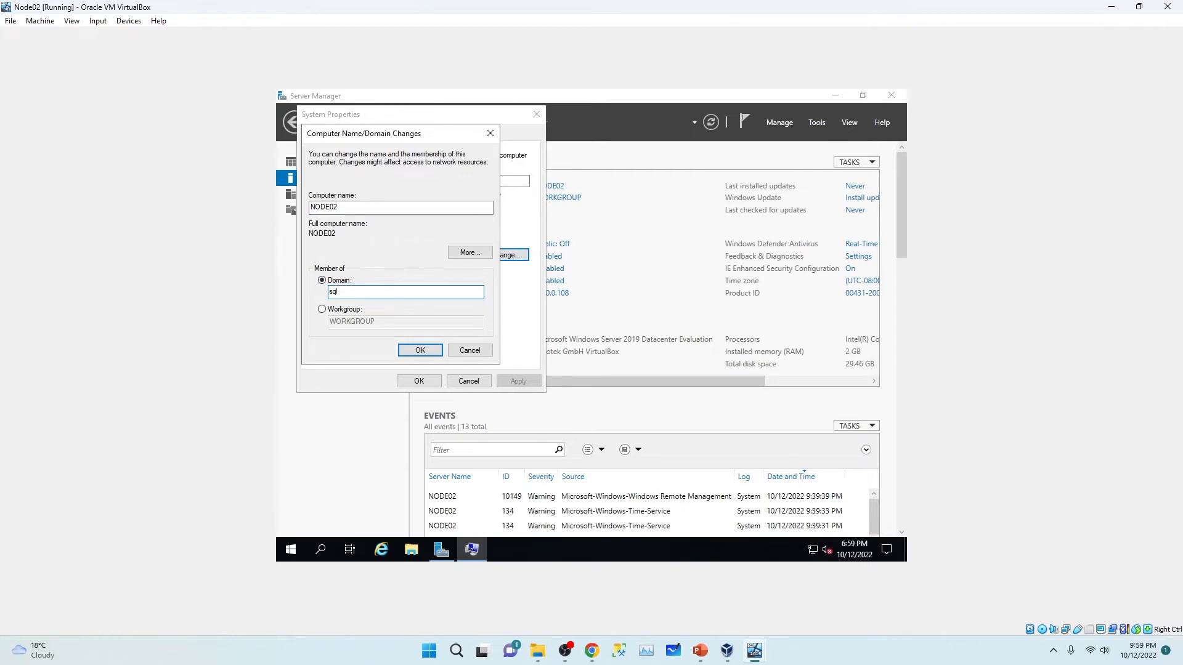
pyautogui.write('.local')
pyautogui.click(419, 350)
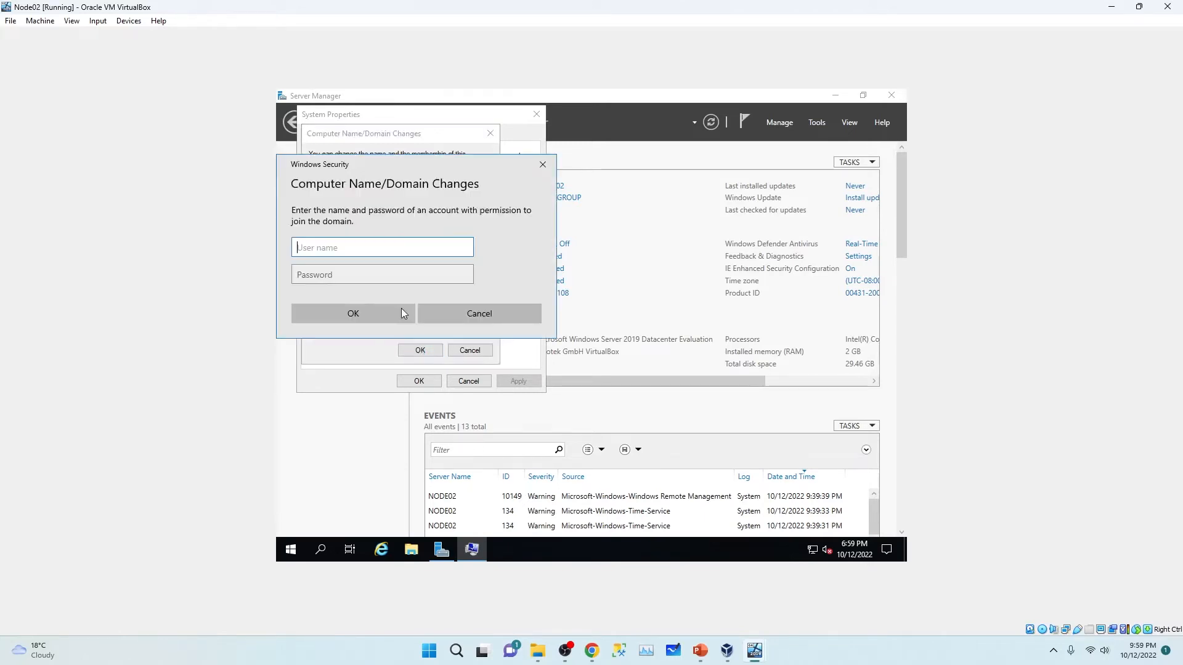
pyautogui.write('Administrator')
pyautogui.click(369, 271)
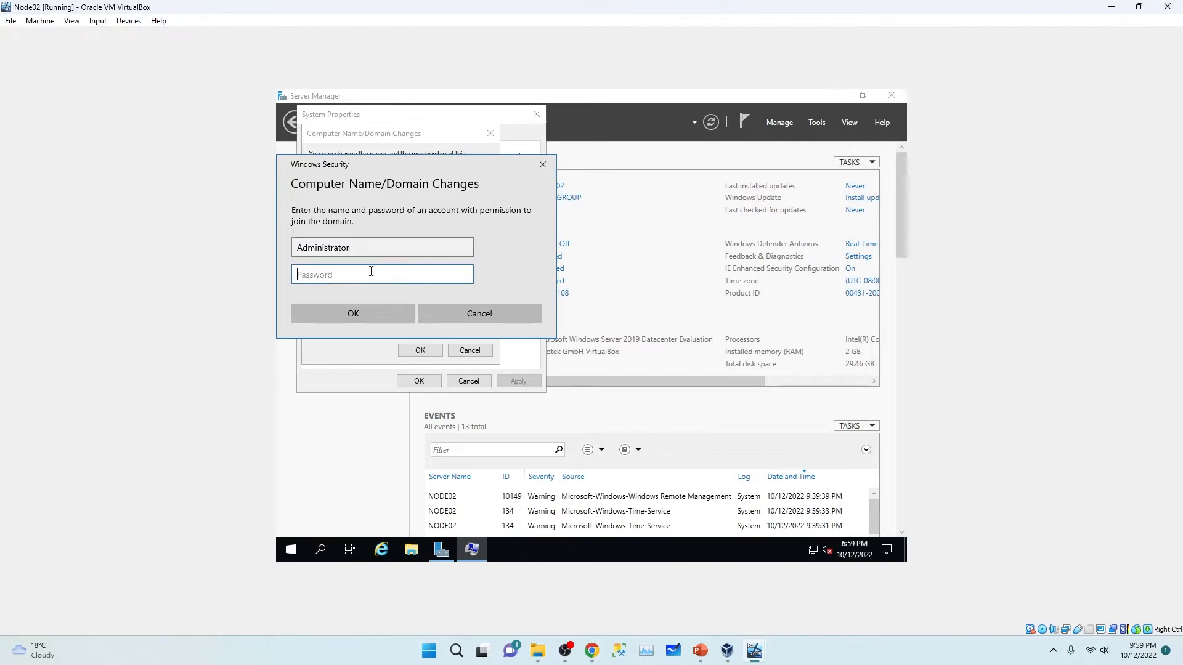
pyautogui.write('Password')
pyautogui.click(380, 312)
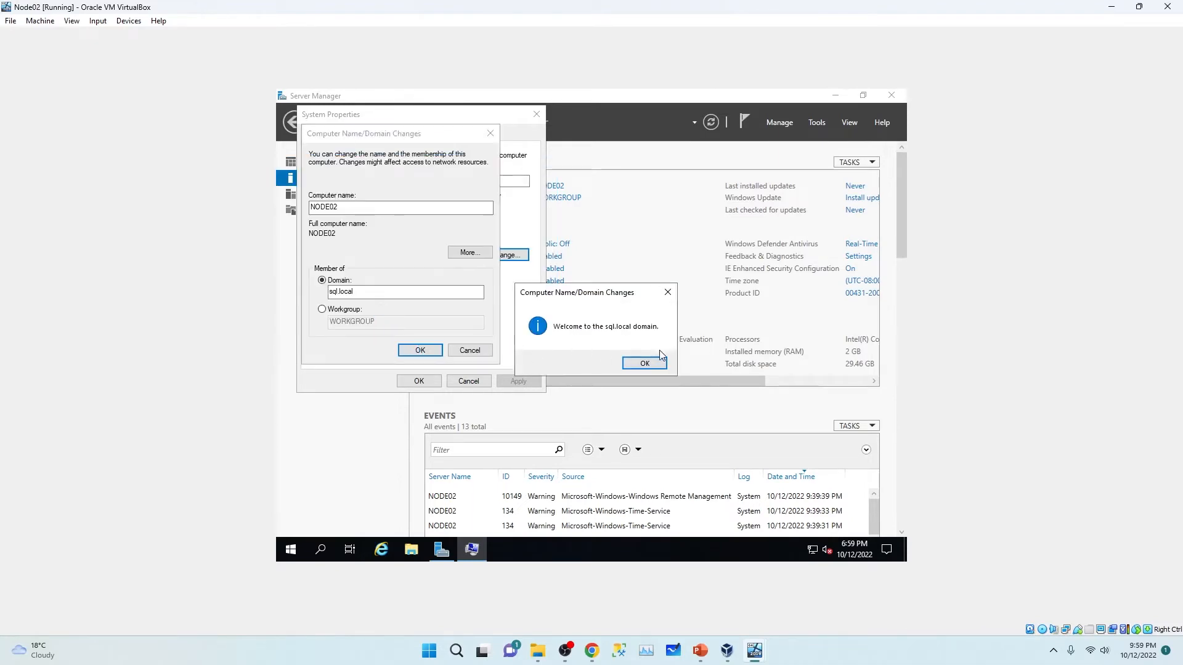
# Step: Acknowledge the welcome and restart notices, close System Properties, and restart NODE02 now
pyautogui.click(646, 362)
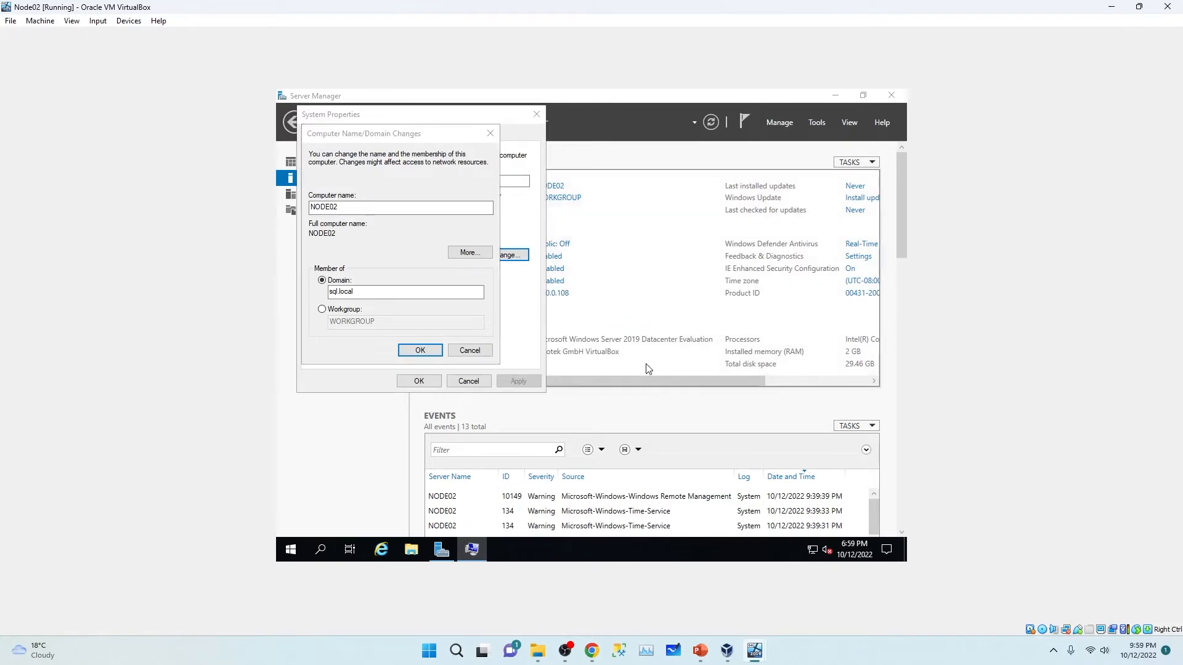
pyautogui.click(666, 336)
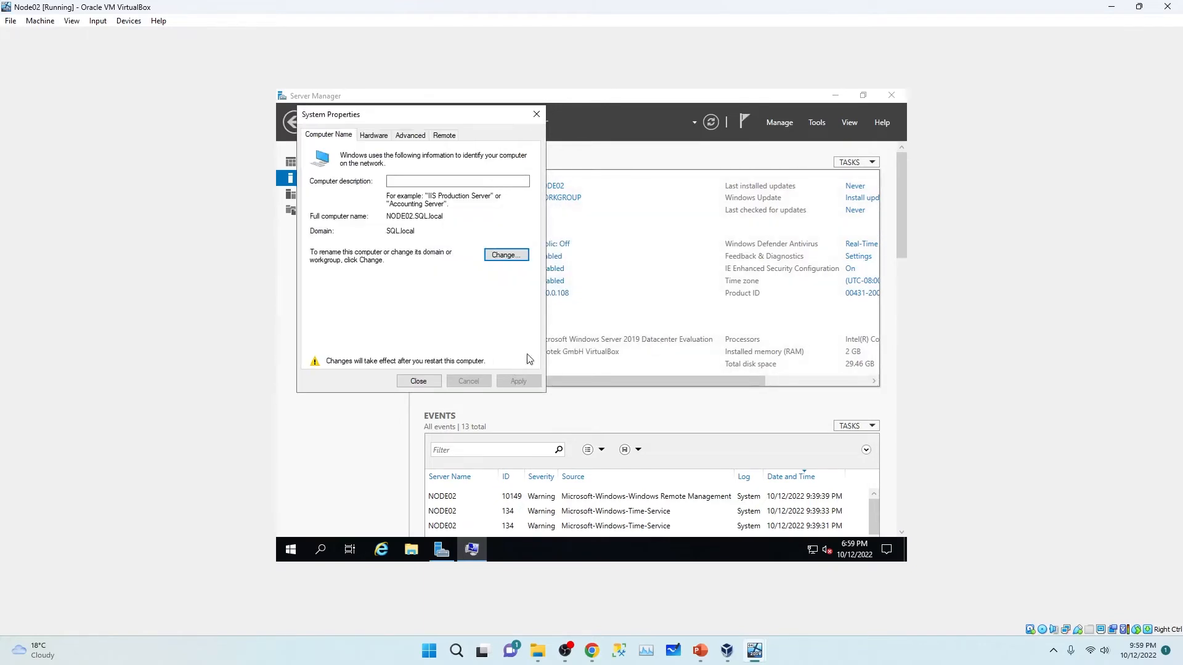
pyautogui.click(417, 381)
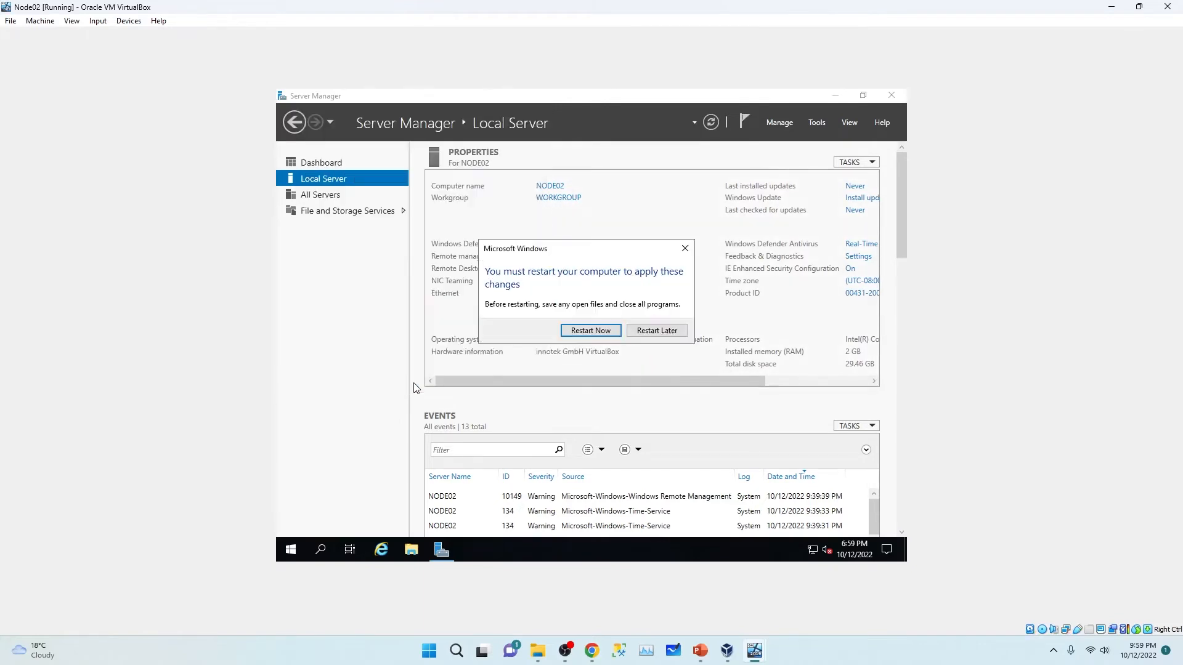
pyautogui.click(599, 333)
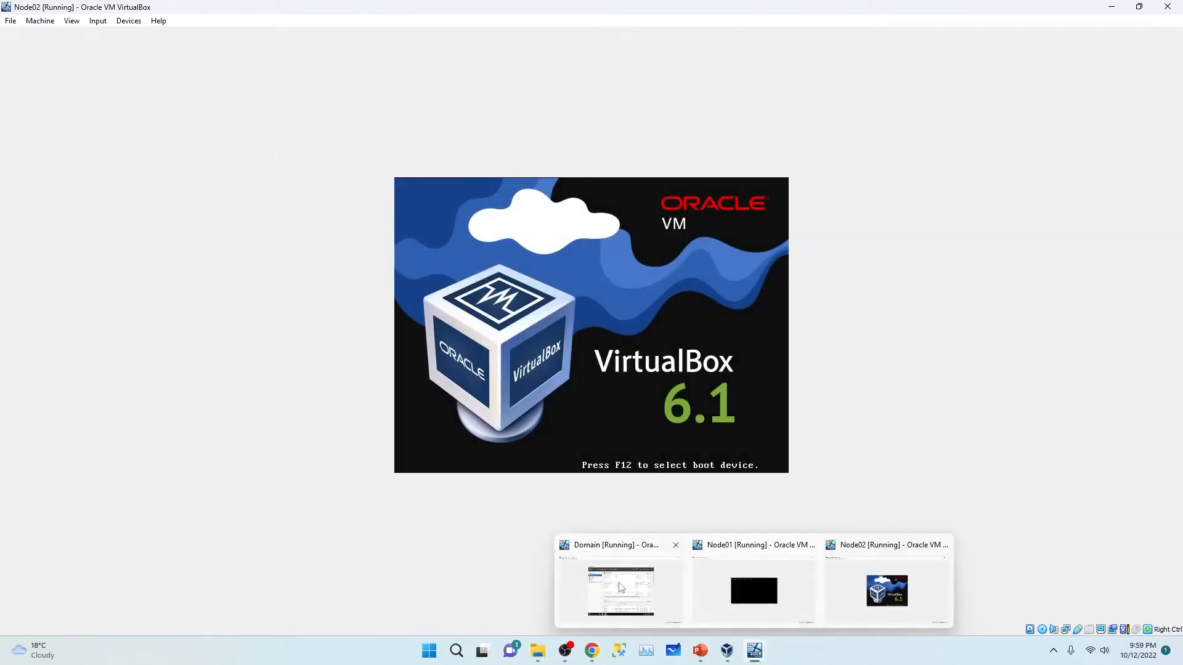
# Step: On the Domain VM, launch Active Directory Users and Computers from Server Manager's Tools, then minimize Server Manager
pyautogui.moveTo(755, 650)
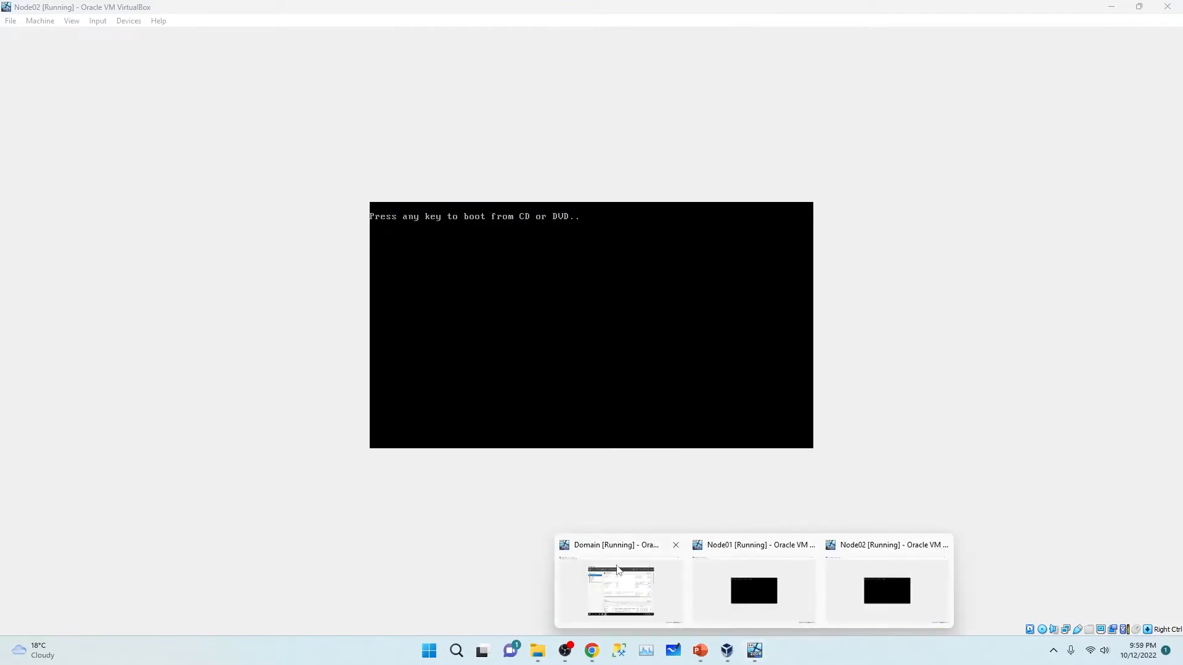
pyautogui.click(615, 564)
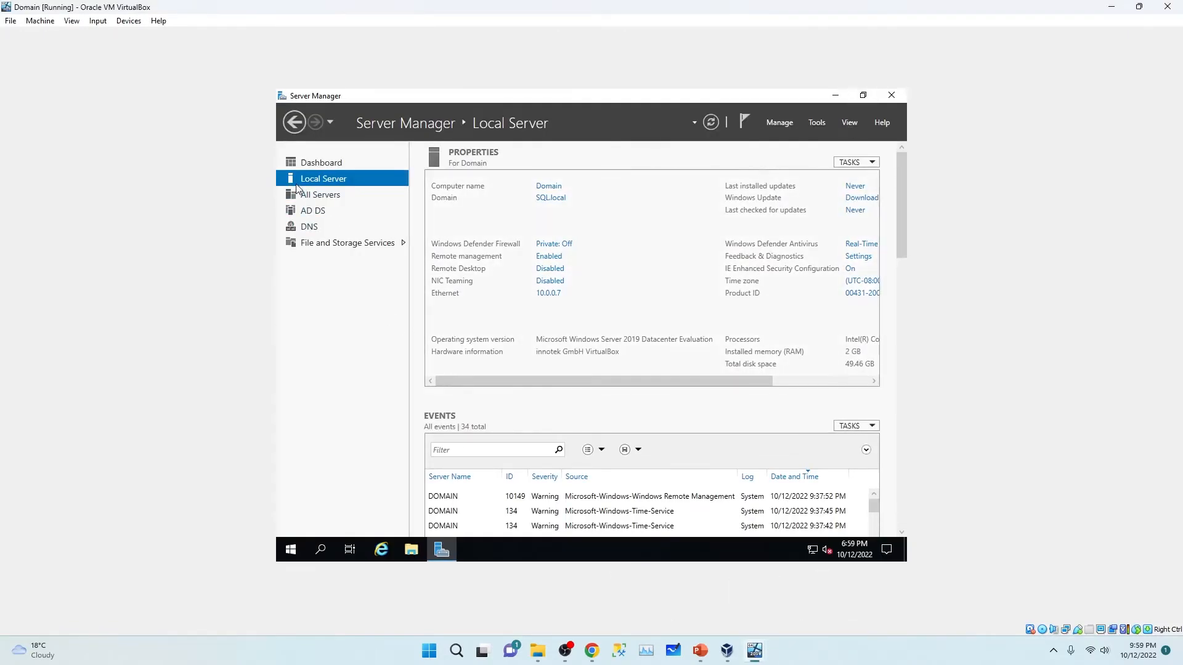
pyautogui.click(305, 209)
pyautogui.click(306, 196)
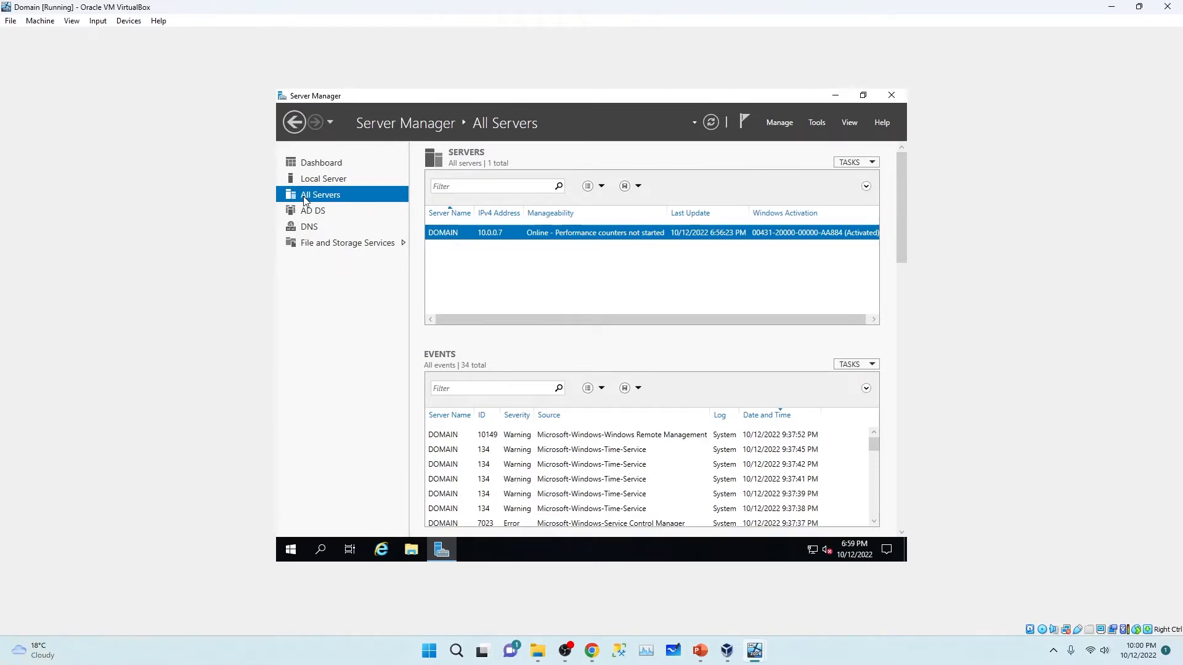
pyautogui.click(816, 124)
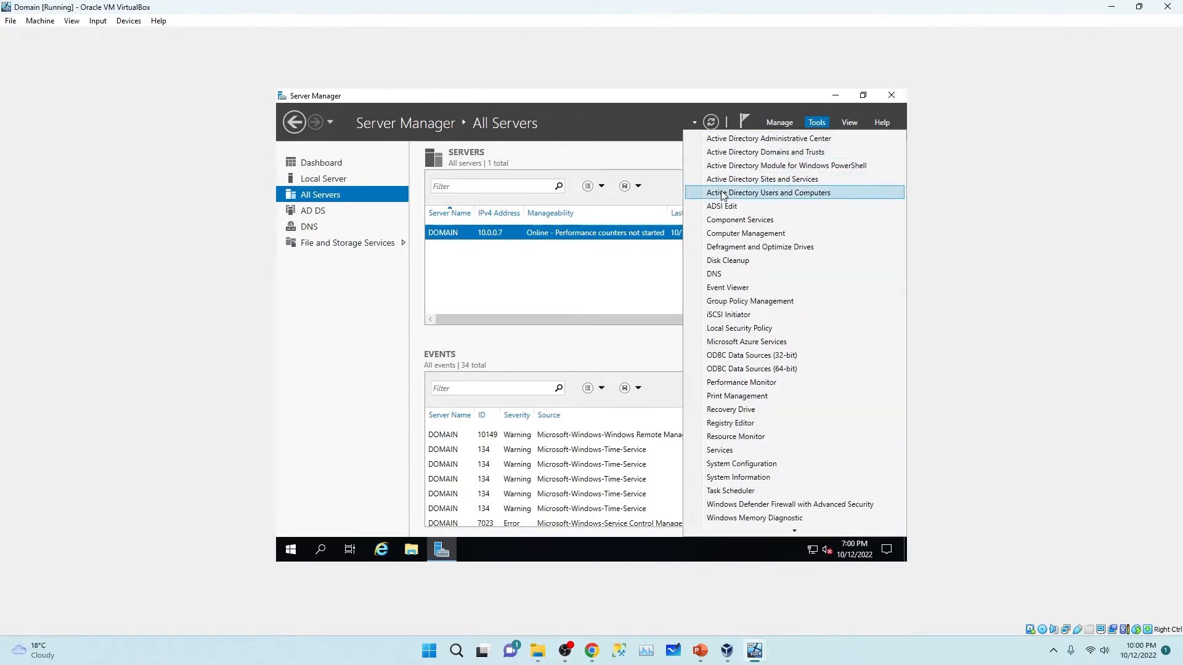
pyautogui.click(826, 193)
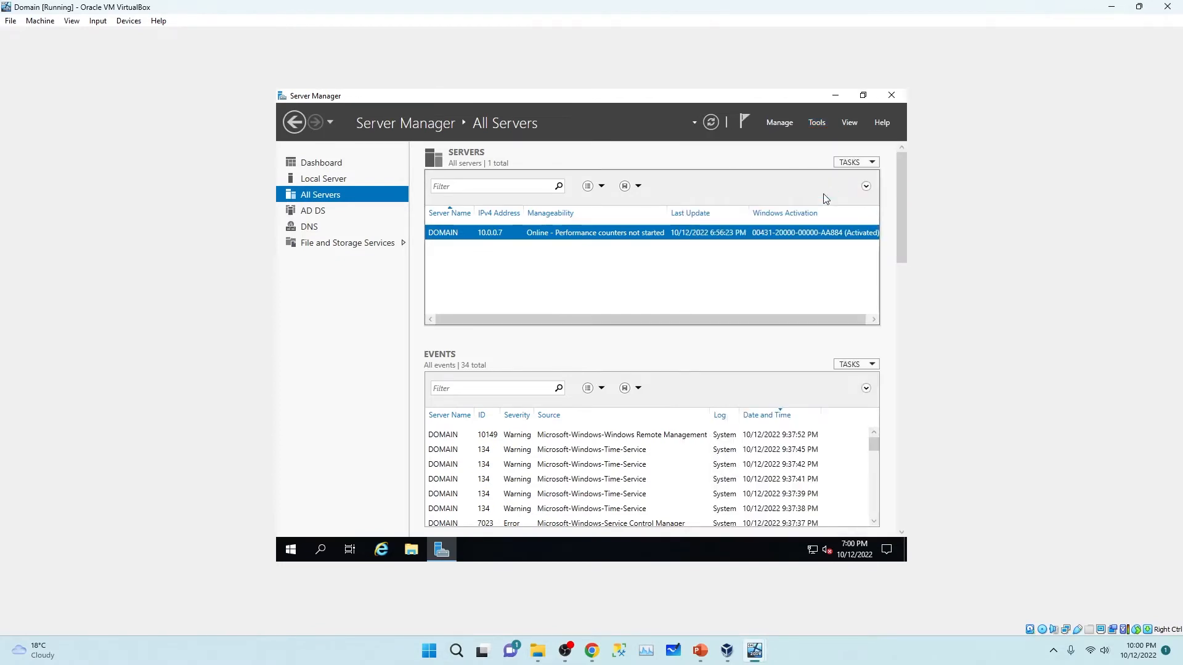
pyautogui.click(829, 100)
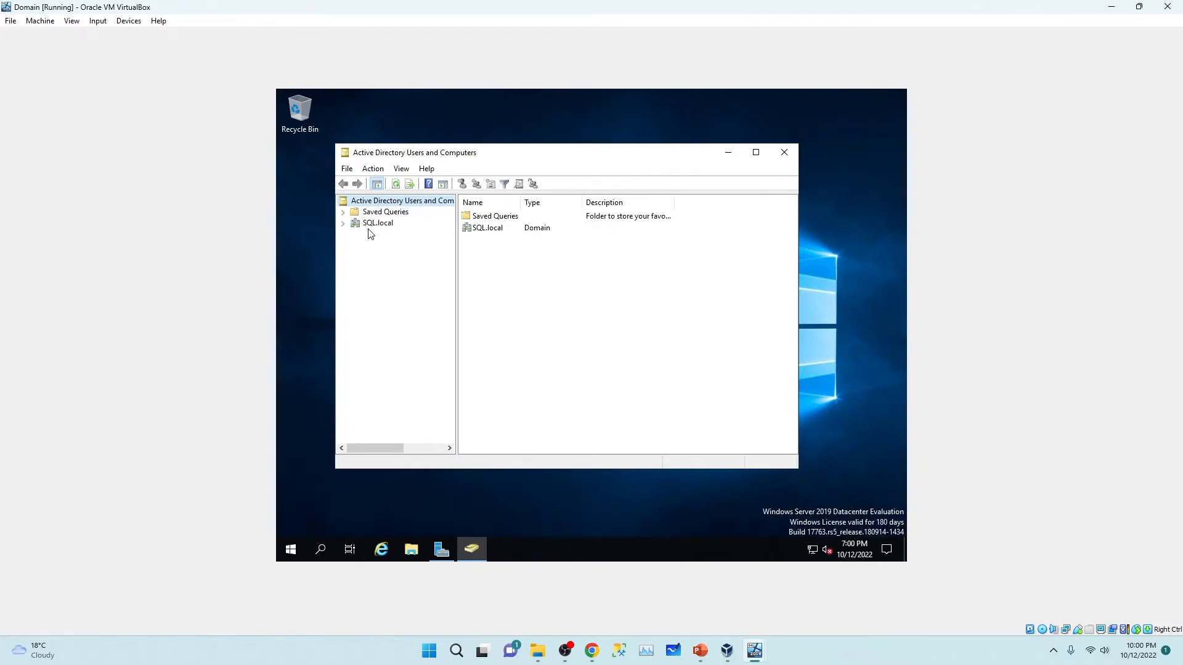
# Step: Expand SQL.local, select NODE01 and NODE02 under Computers, then open the Users container
pyautogui.click(343, 224)
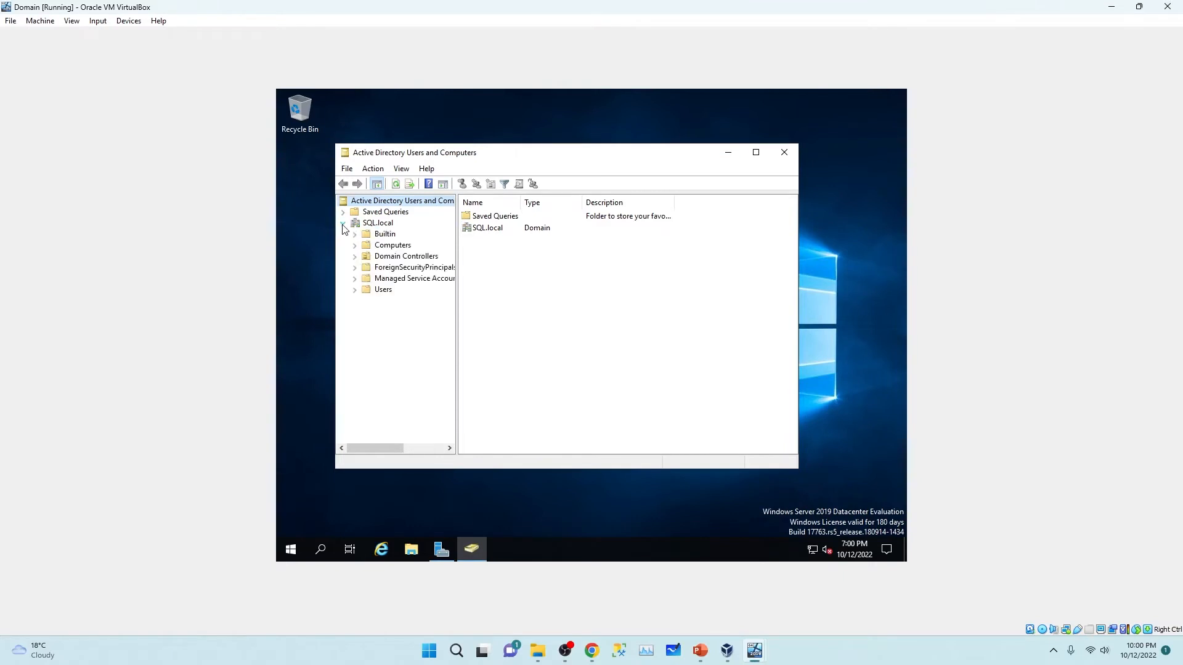
pyautogui.click(388, 248)
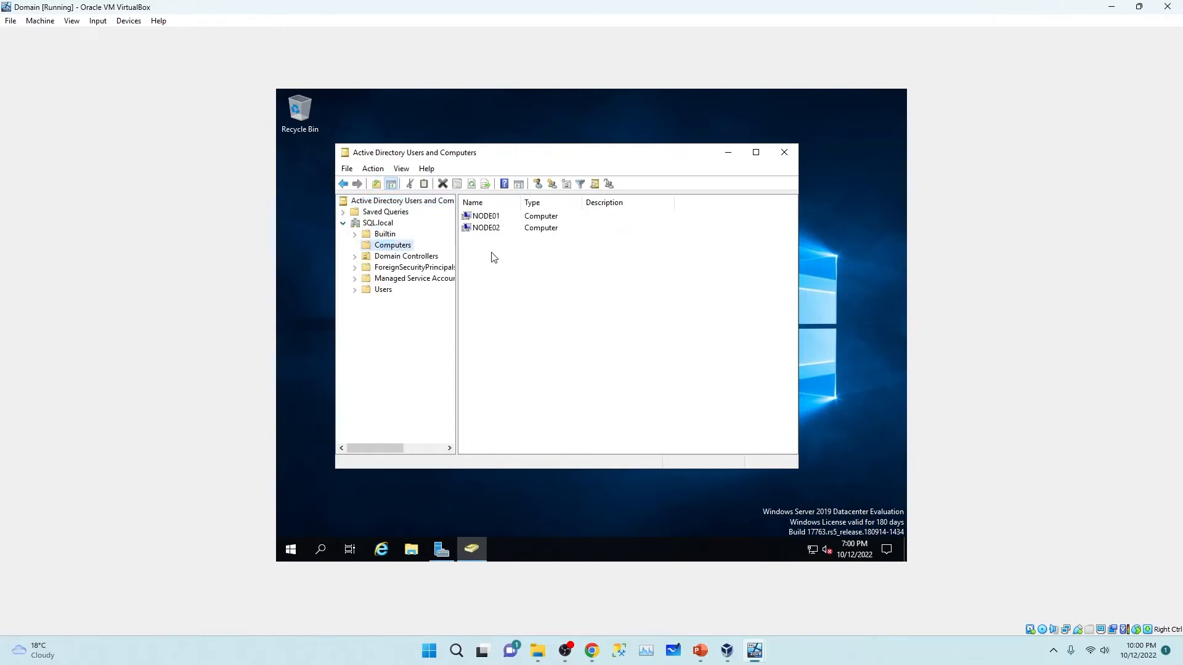
pyautogui.click(491, 217)
pyautogui.click(488, 232)
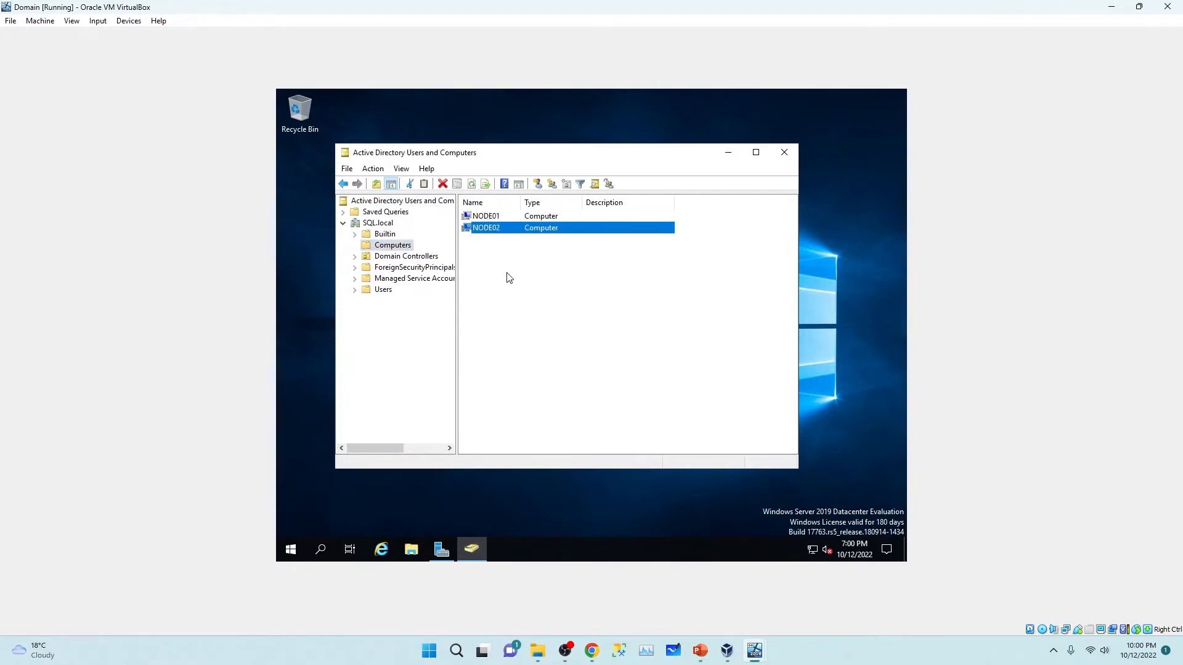
pyautogui.moveTo(507, 275); pyautogui.dragTo(484, 214)
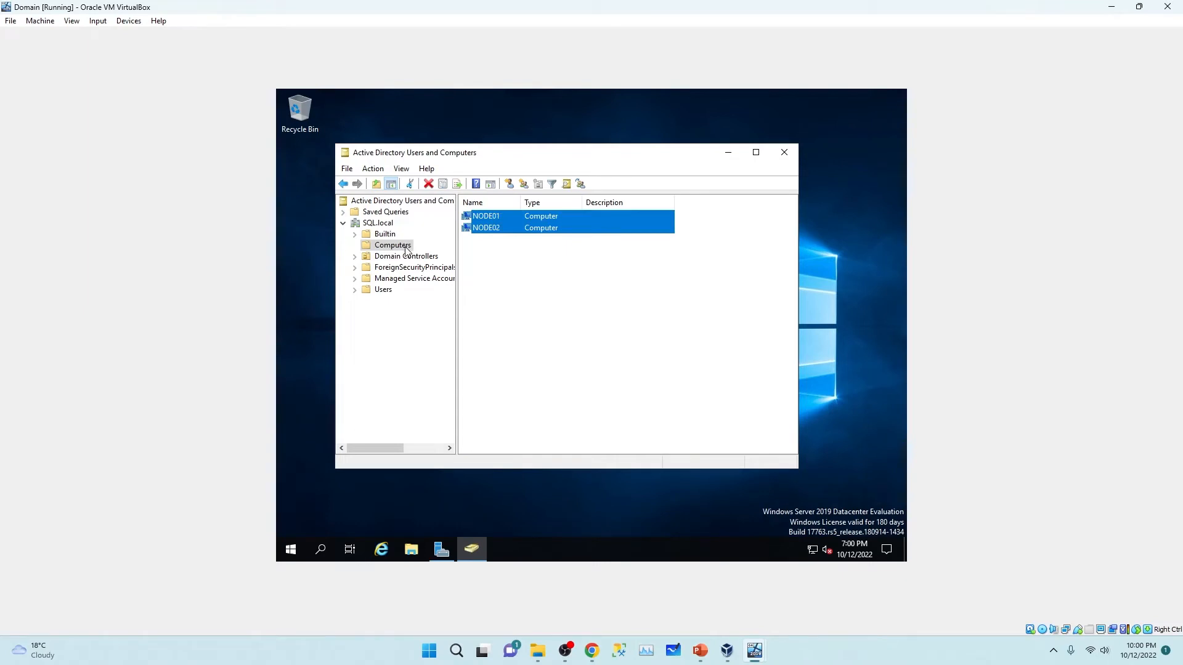
pyautogui.click(373, 292)
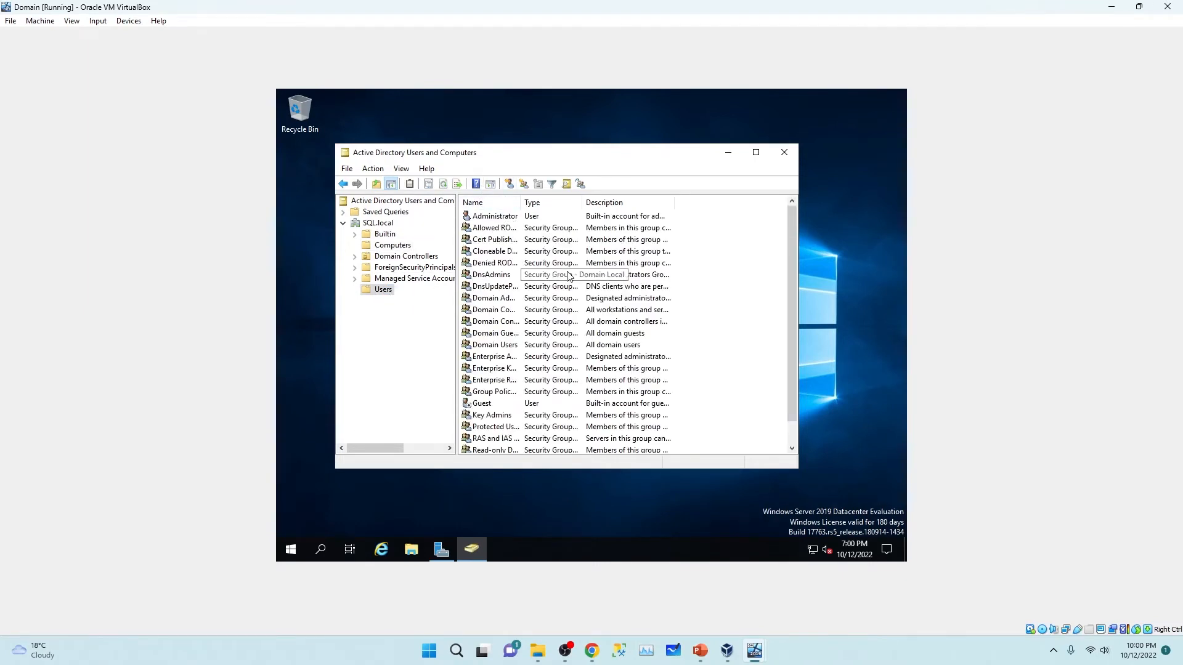
# Step: Start a new domain user, entering the user's first name and logon name, and continue to the password page
pyautogui.click(510, 185)
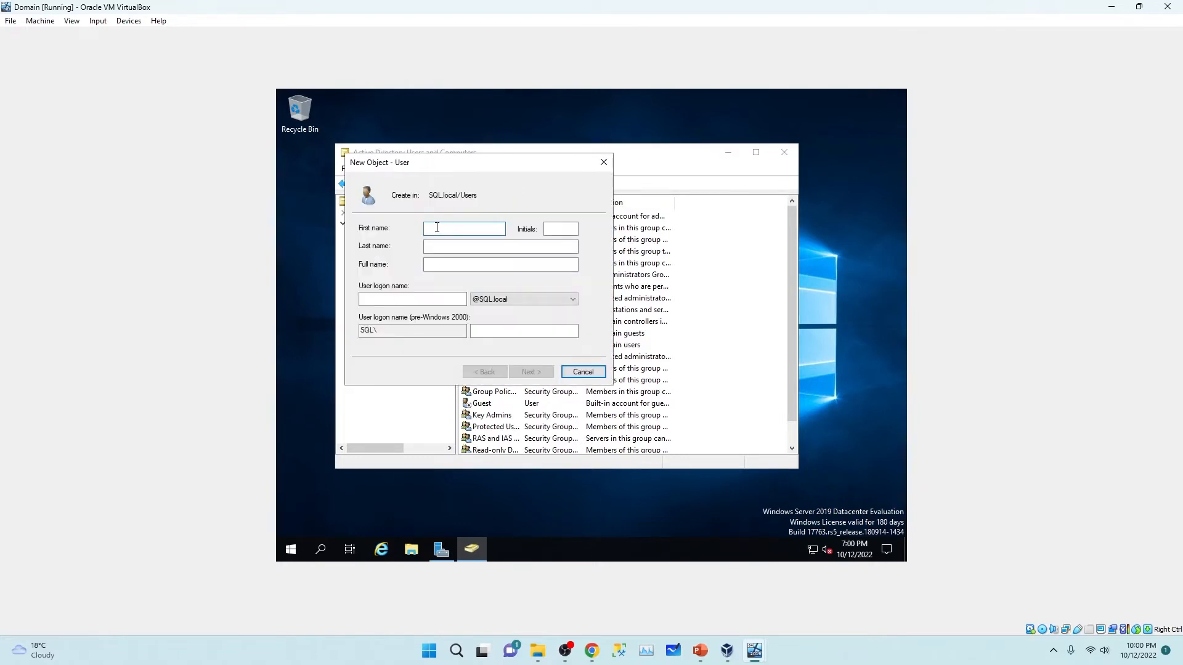
pyautogui.write('AHSAN')
pyautogui.click(478, 247)
pyautogui.click(419, 299)
pyautogui.write('AHS')
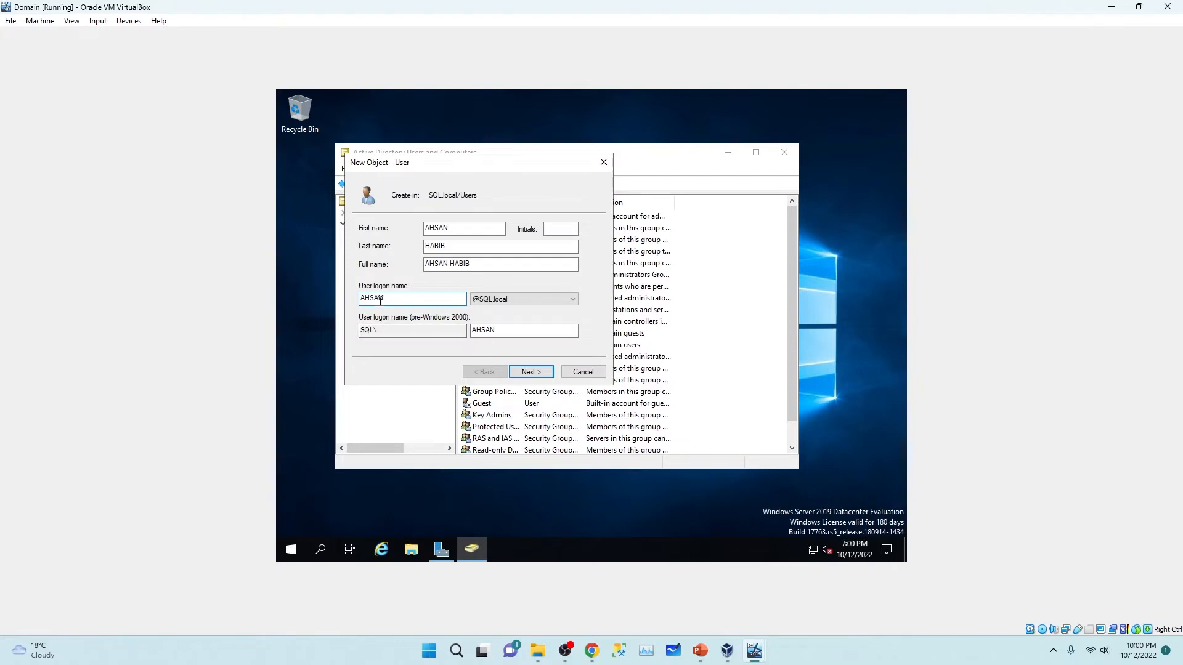
pyautogui.moveTo(396, 300); pyautogui.dragTo(352, 301)
pyautogui.moveTo(382, 331); pyautogui.dragTo(361, 338)
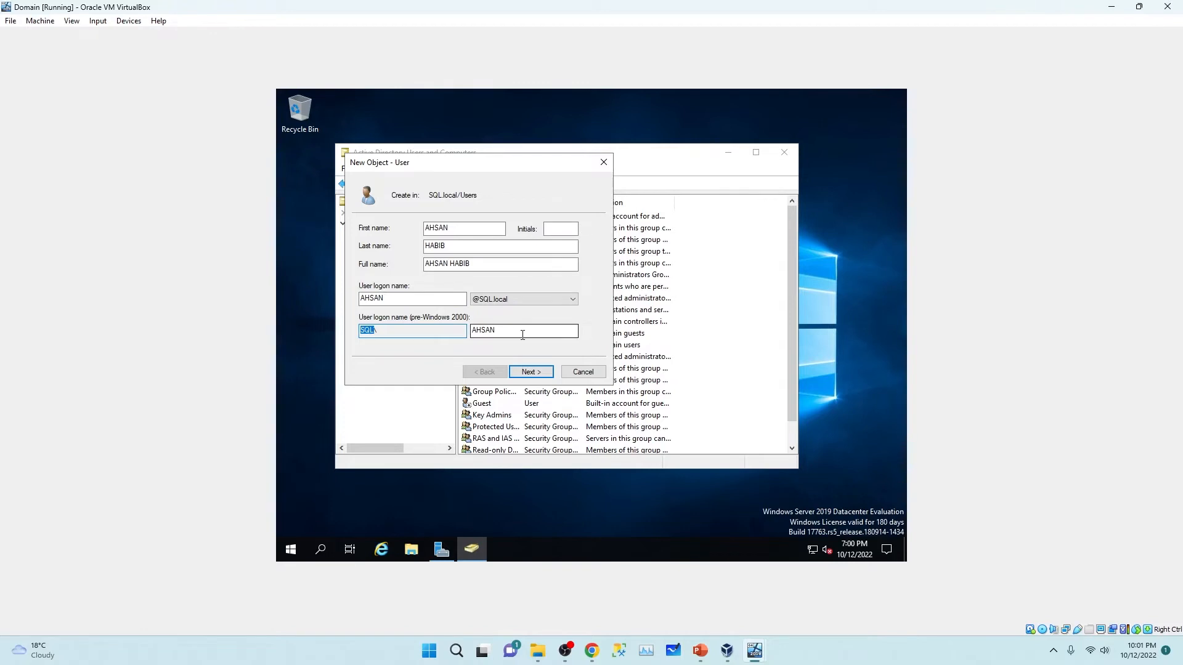
pyautogui.click(531, 372)
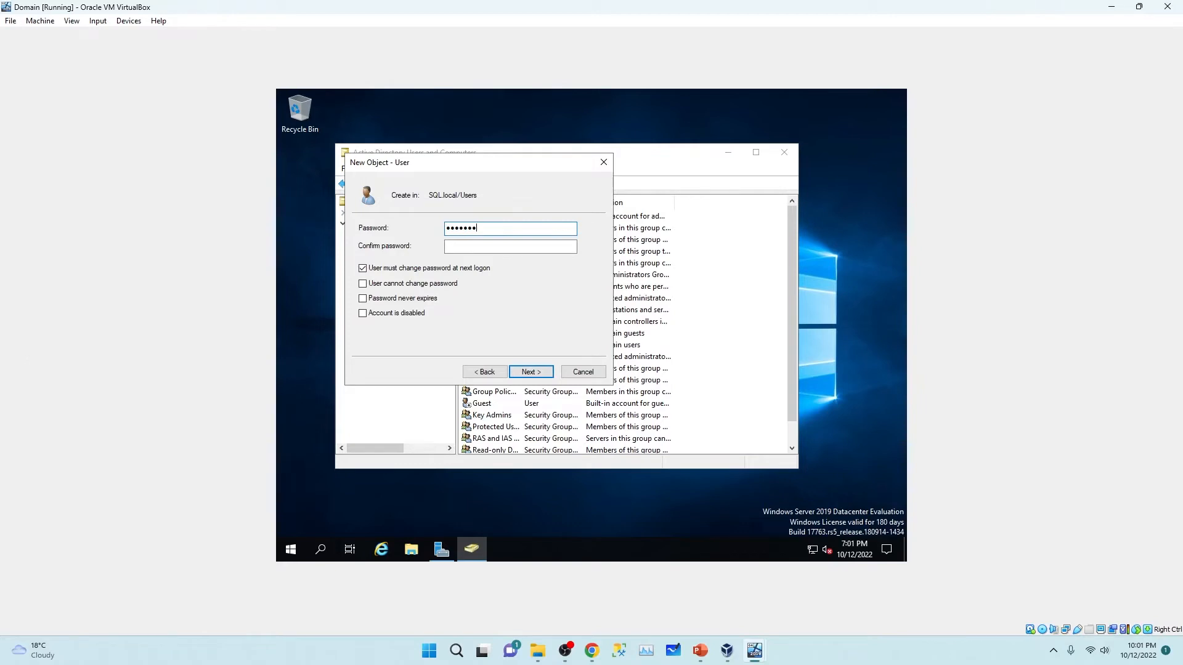
# Step: Confirm the password, set it to never expire, and finish creating the user
pyautogui.click(492, 246)
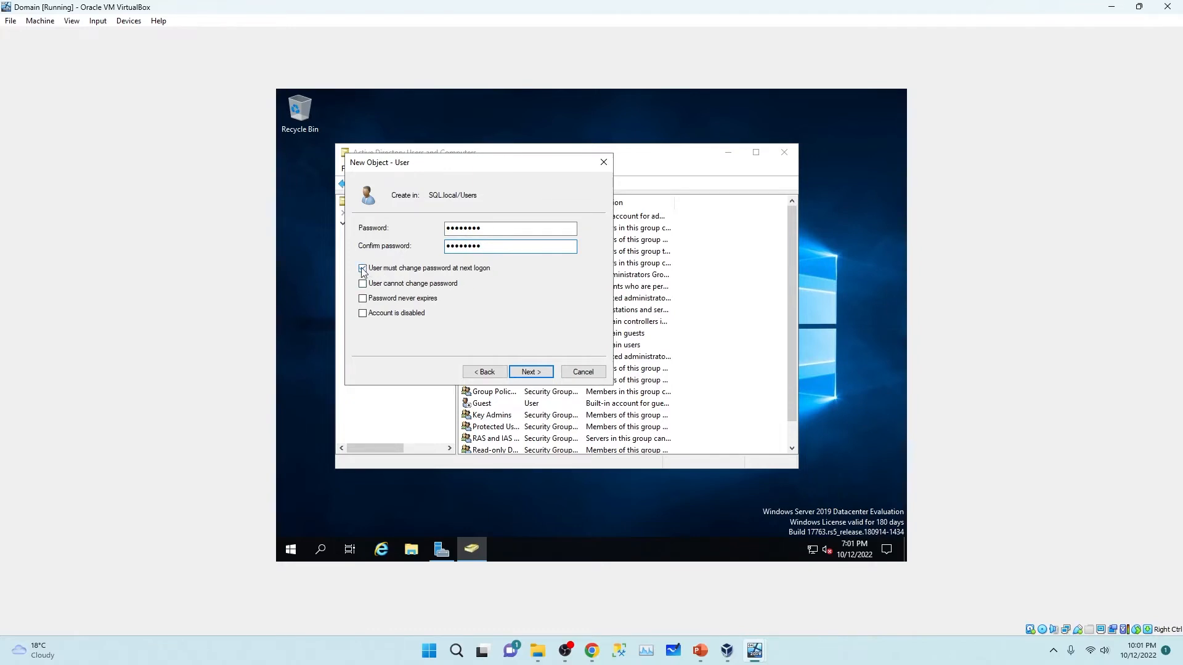
pyautogui.click(364, 300)
pyautogui.click(536, 373)
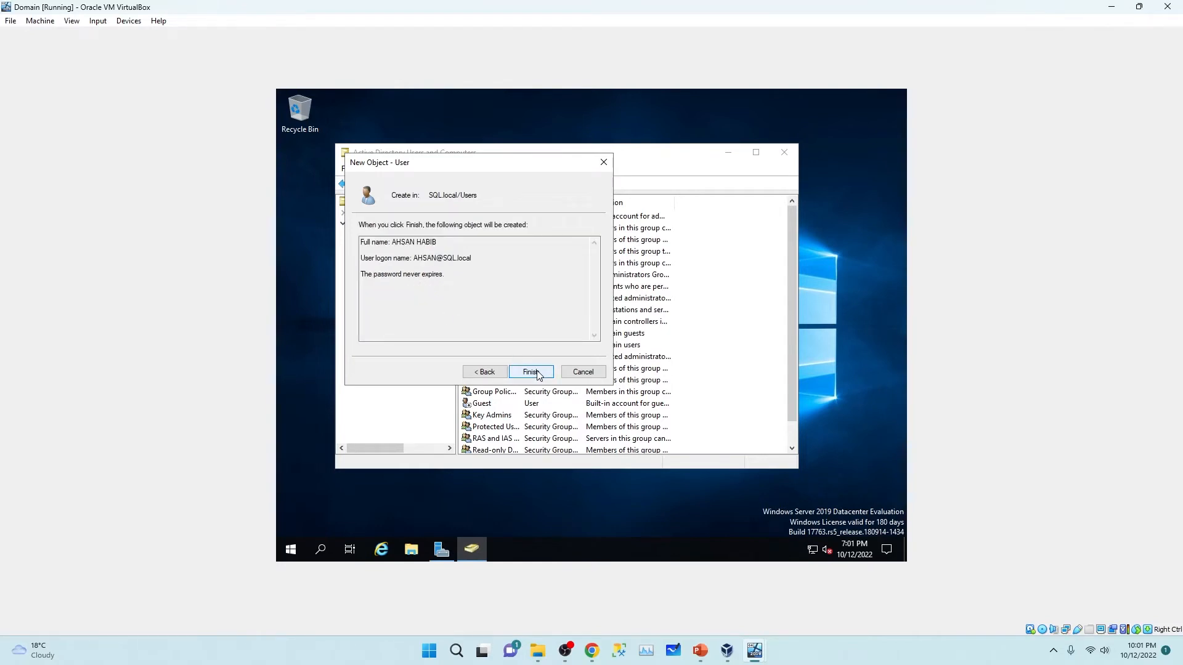
pyautogui.click(531, 372)
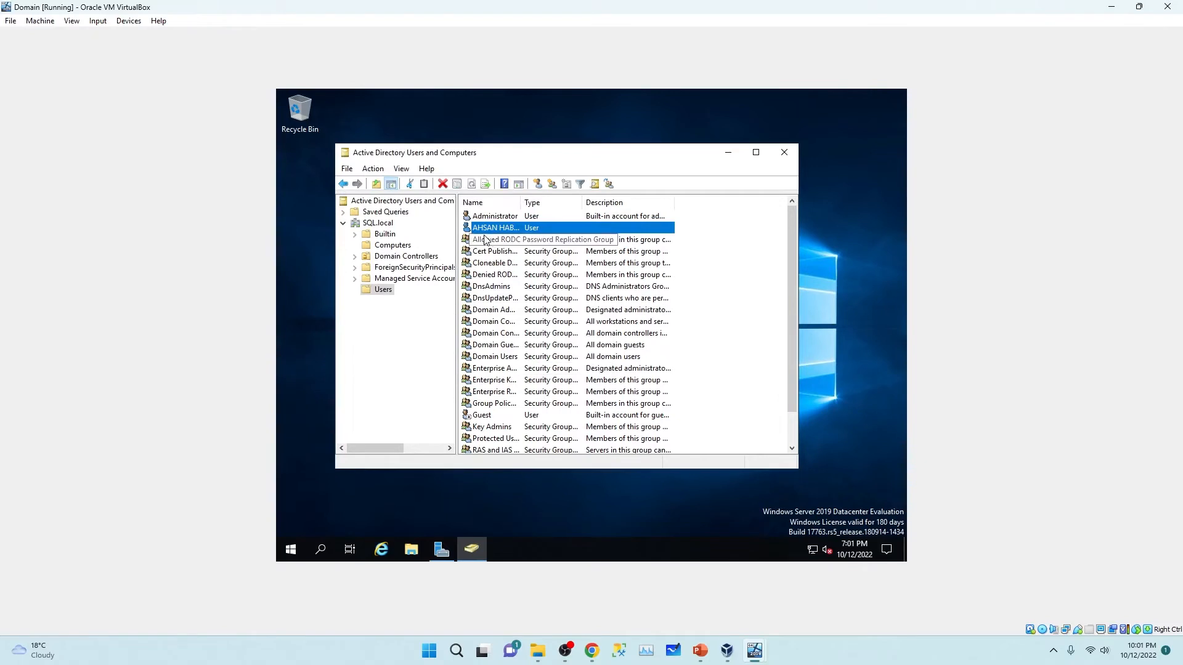
# Step: Widen the Users Name column and open the built-in Administrator's Member Of tab
pyautogui.moveTo(523, 208); pyautogui.dragTo(561, 205)
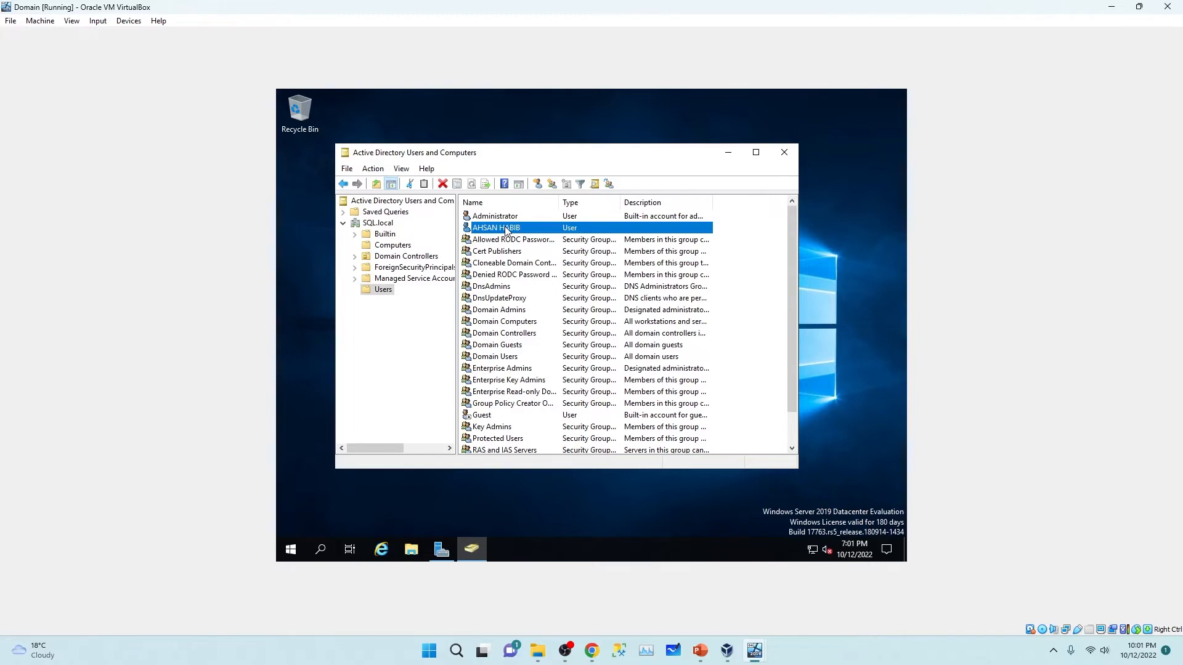
pyautogui.scroll(-1, 589, 397)
pyautogui.scroll(1, 588, 398)
pyautogui.click(498, 221)
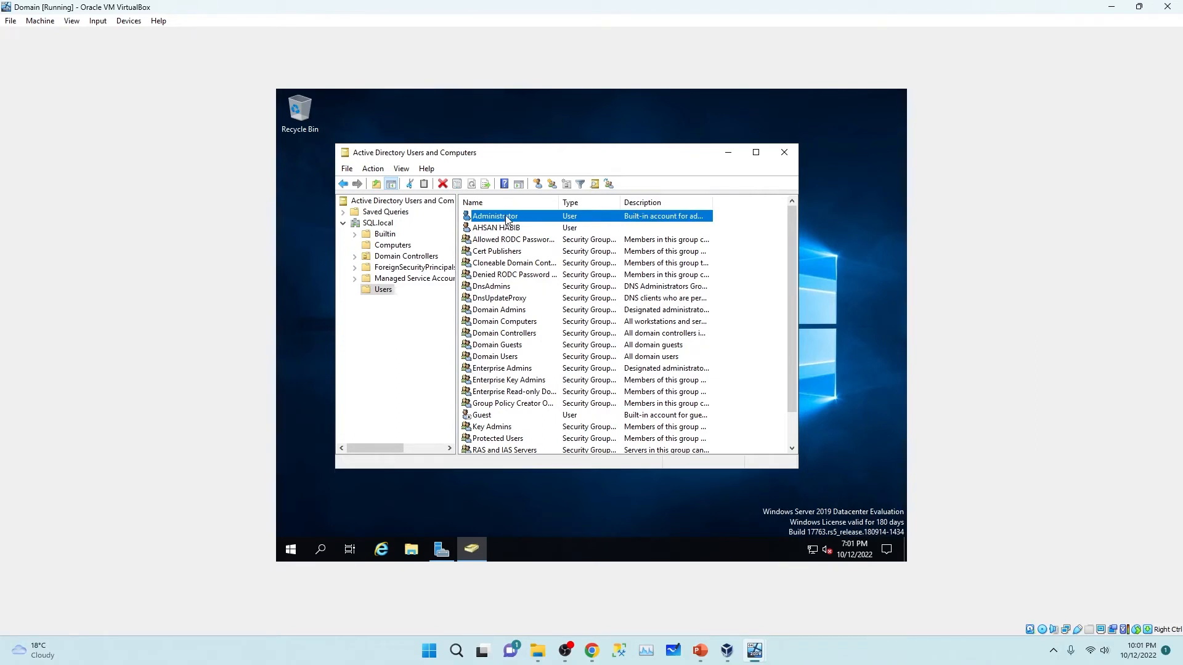
pyautogui.doubleClick(507, 217)
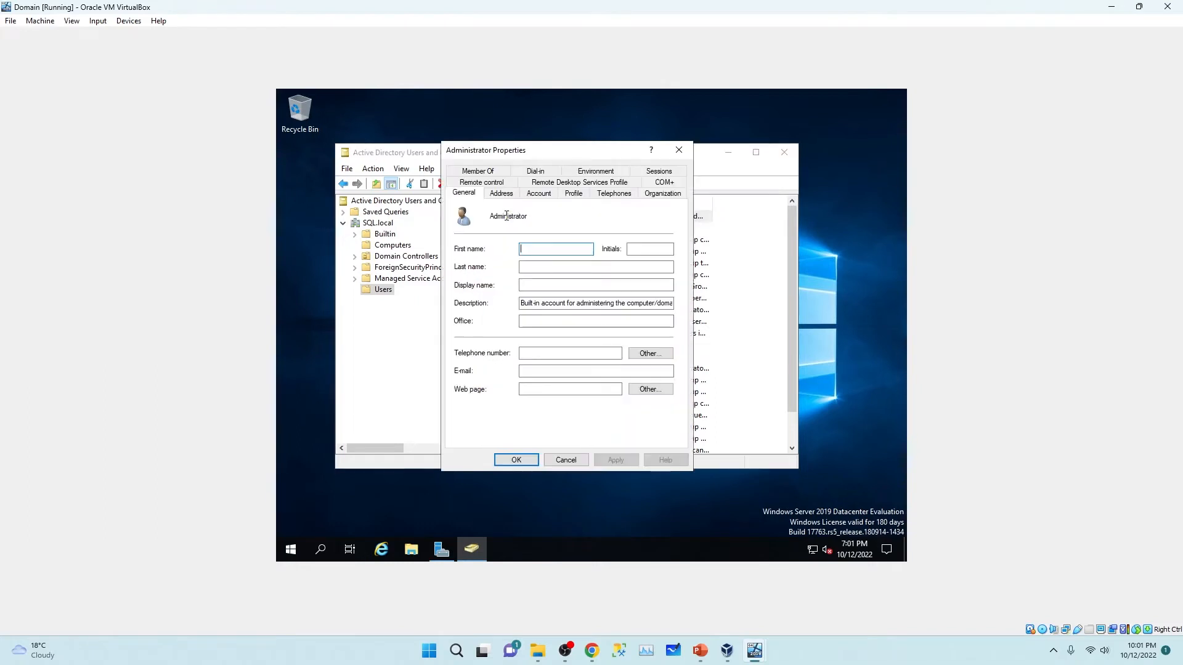
pyautogui.click(483, 172)
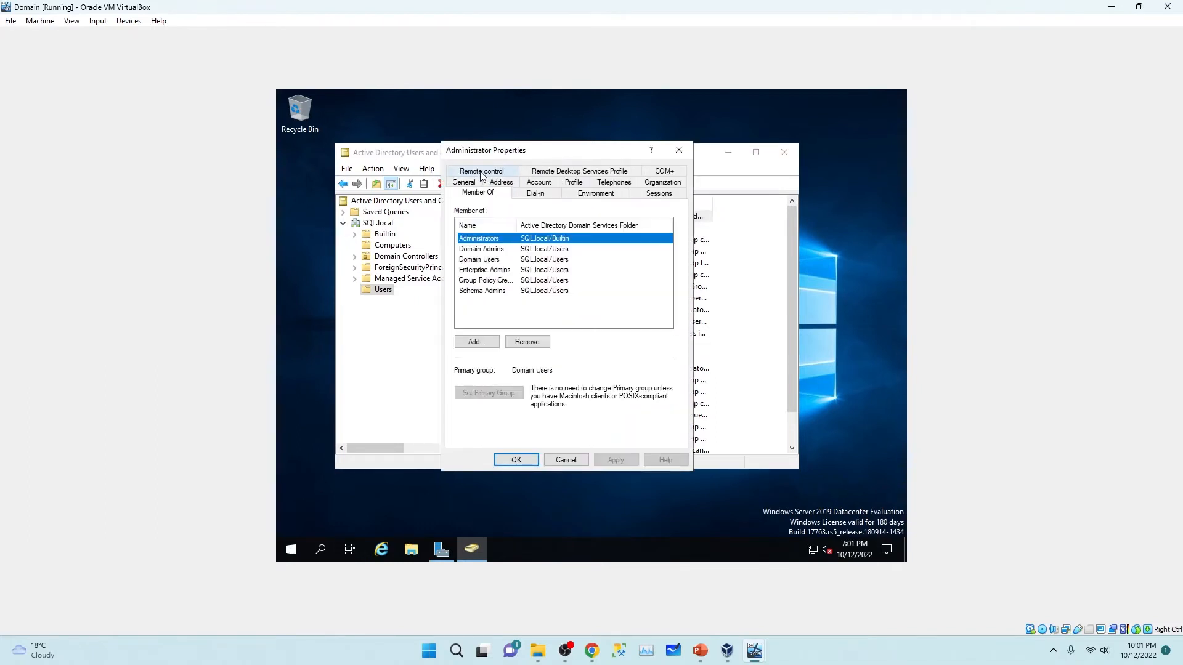
# Step: Review all of the Administrator's group memberships, then close its Properties dialog
pyautogui.moveTo(517, 222); pyautogui.dragTo(541, 222)
pyautogui.moveTo(541, 150); pyautogui.dragTo(639, 169)
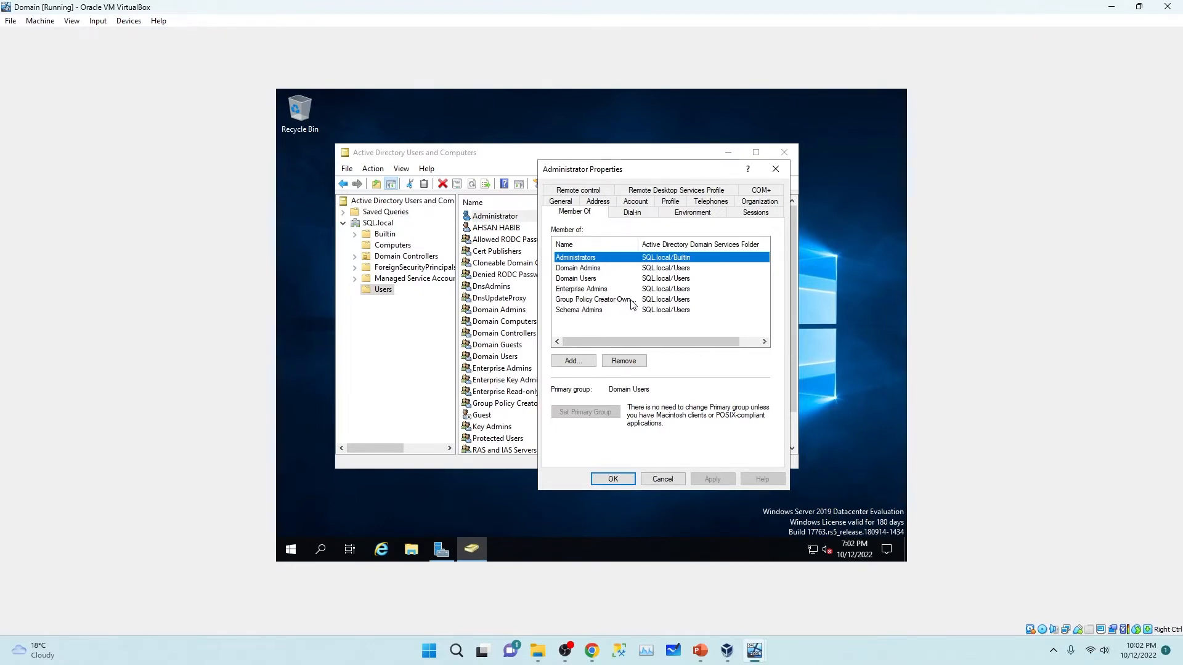
pyautogui.click(585, 310)
pyautogui.click(582, 299)
pyautogui.click(579, 278)
pyautogui.click(576, 268)
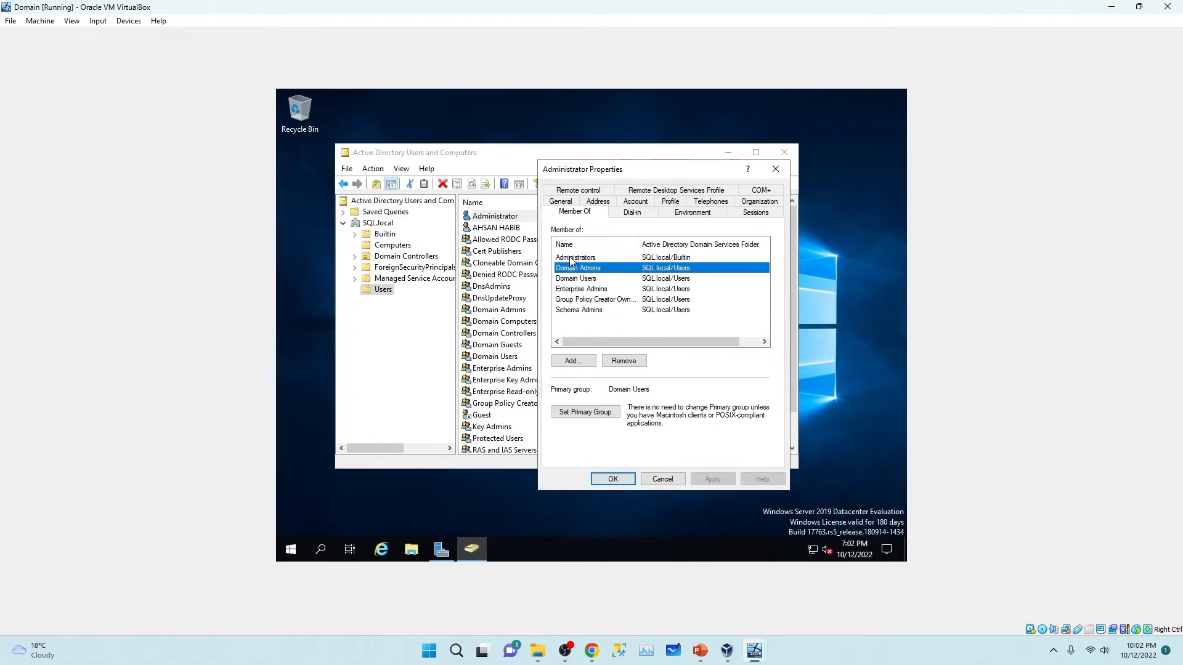
pyautogui.moveTo(586, 329); pyautogui.dragTo(572, 256)
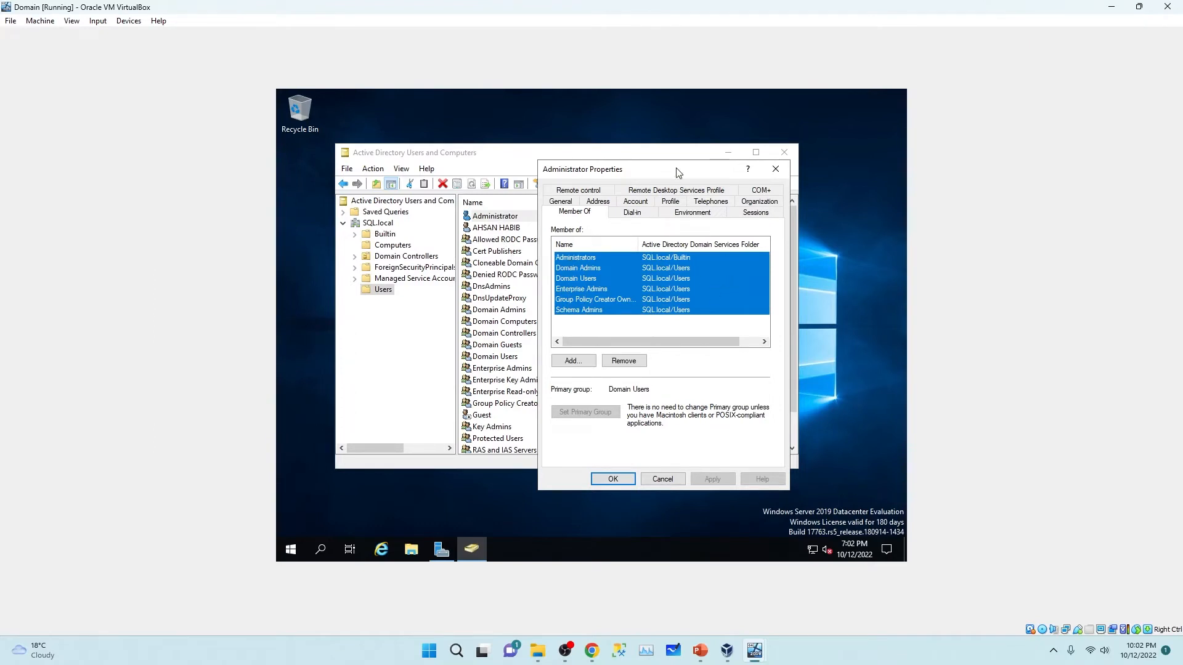
pyautogui.moveTo(676, 172); pyautogui.dragTo(720, 171)
pyautogui.click(819, 169)
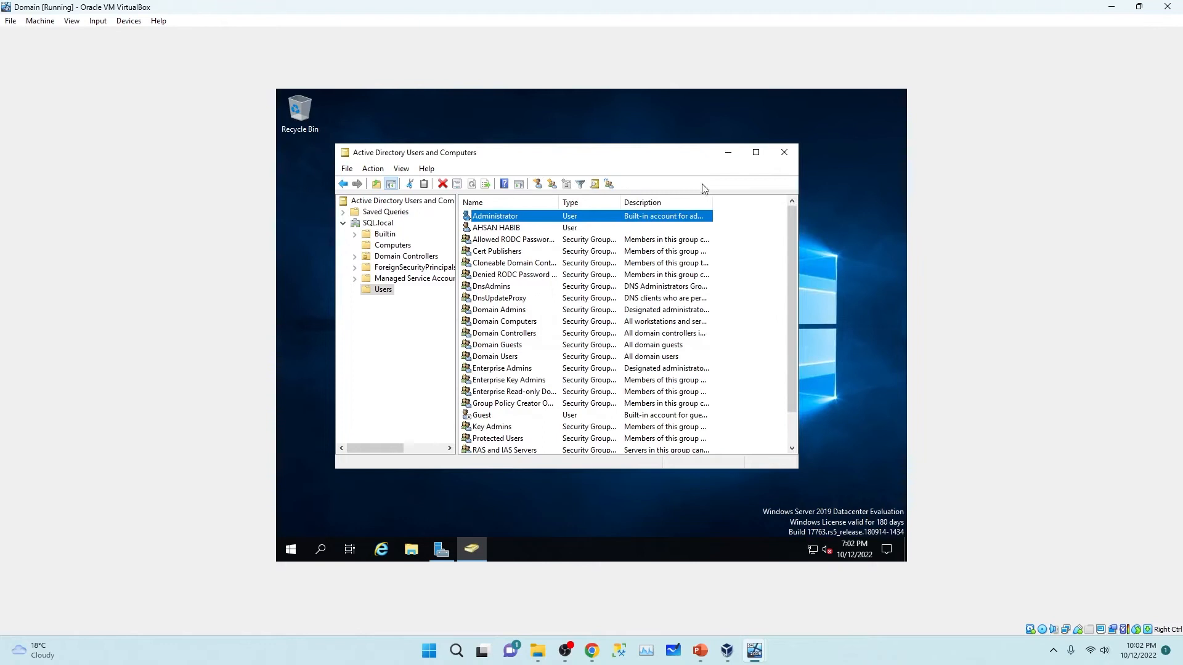
pyautogui.click(493, 229)
# Step: Open the new domain user's Member Of tab and add it to Administrators
pyautogui.rightClick(493, 229)
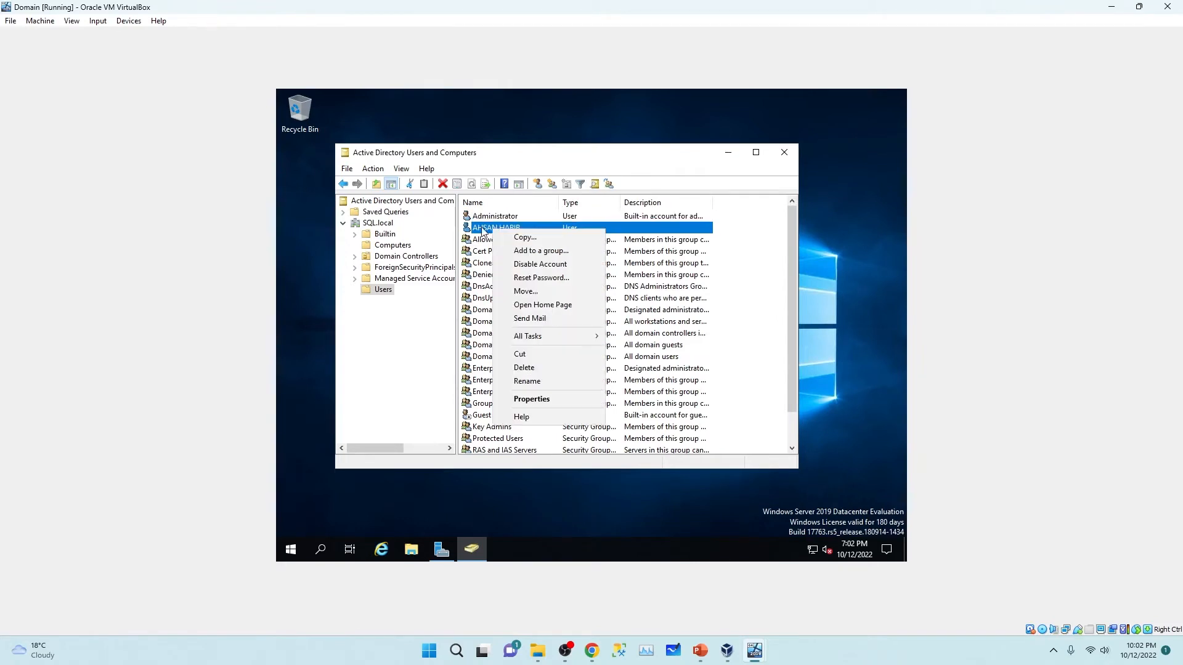
pyautogui.rightClick(482, 230)
pyautogui.rightClick(482, 230)
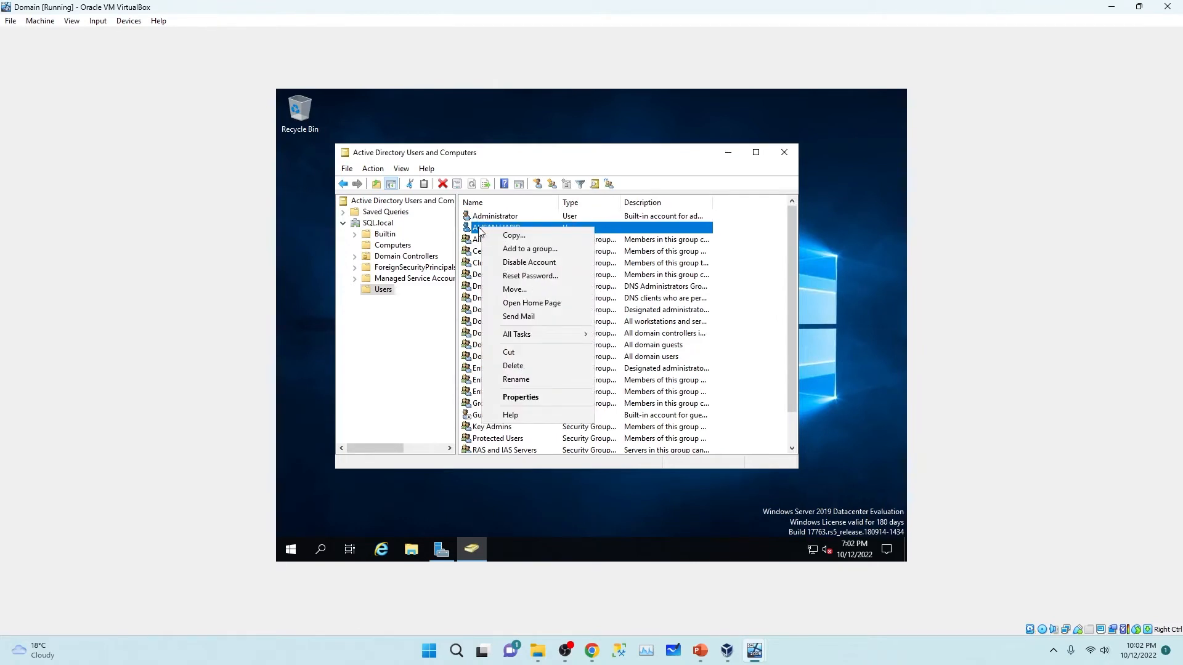
pyautogui.click(537, 398)
pyautogui.click(626, 192)
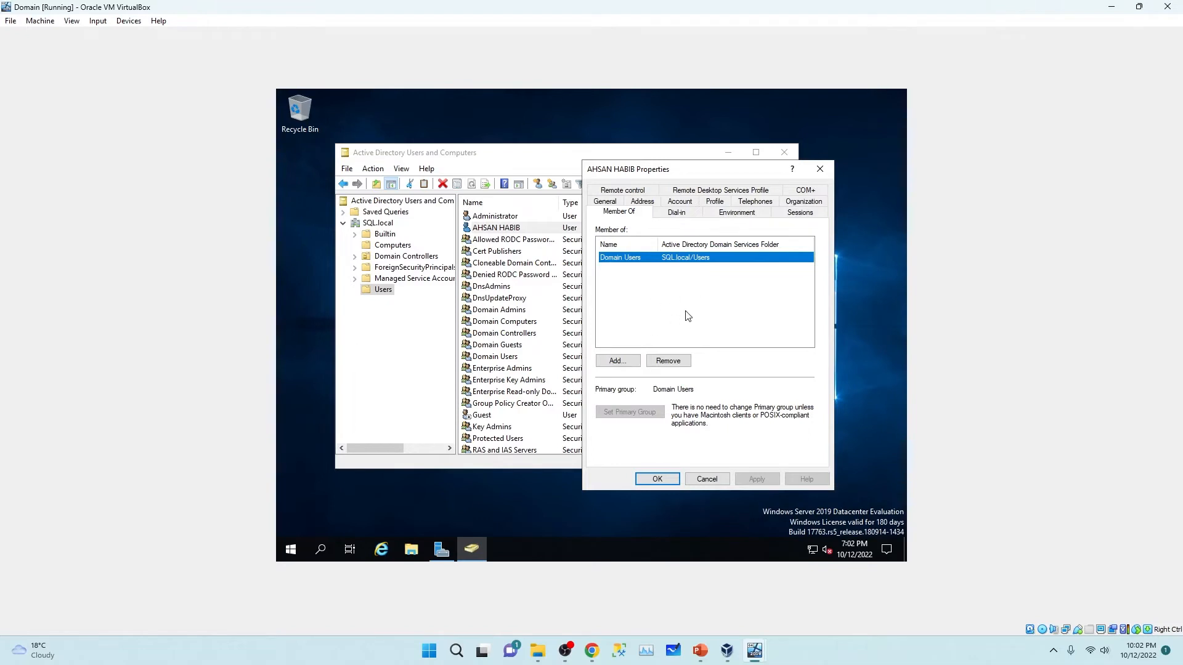
pyautogui.click(616, 362)
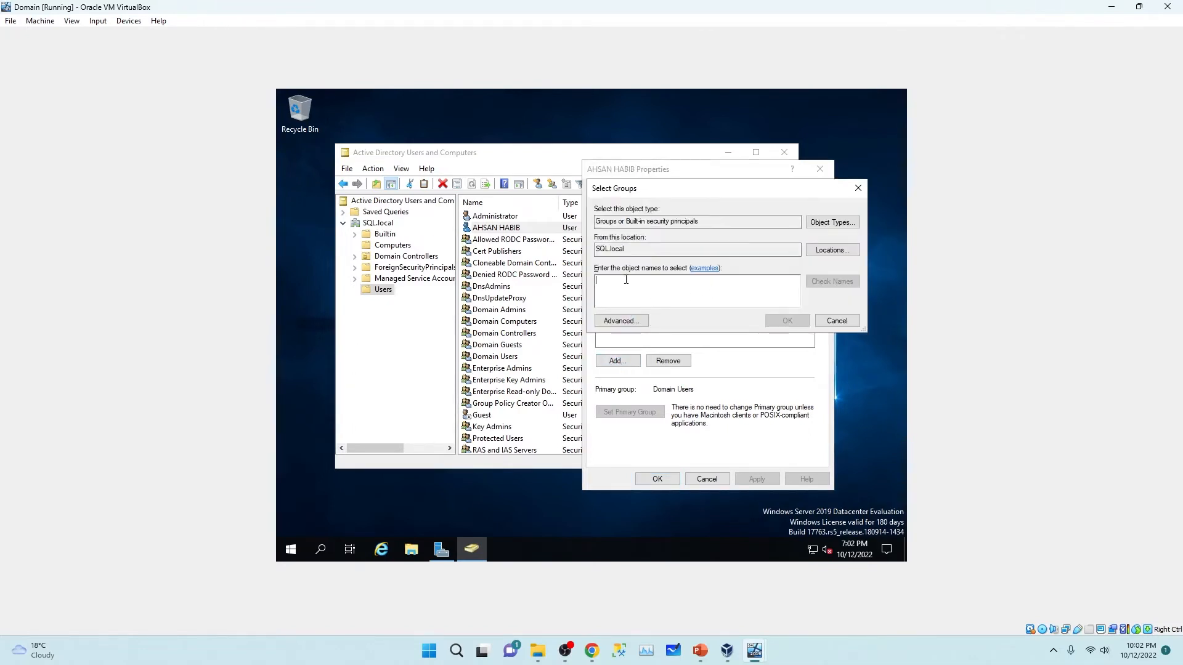
pyautogui.write('admin')
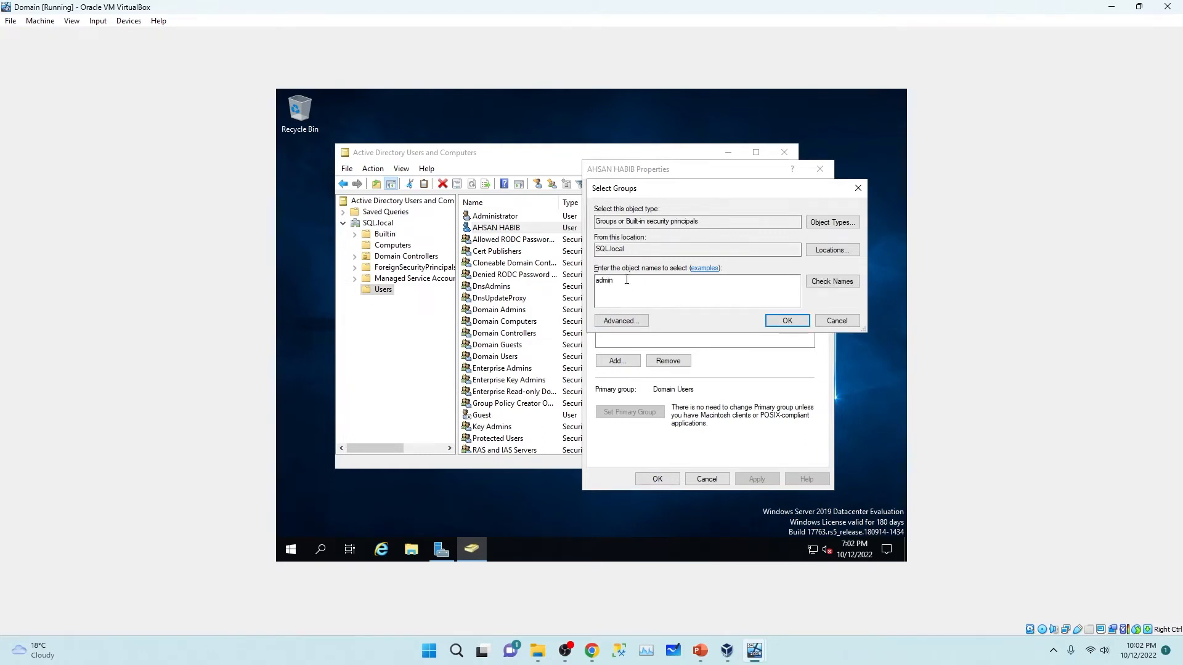
pyautogui.click(832, 282)
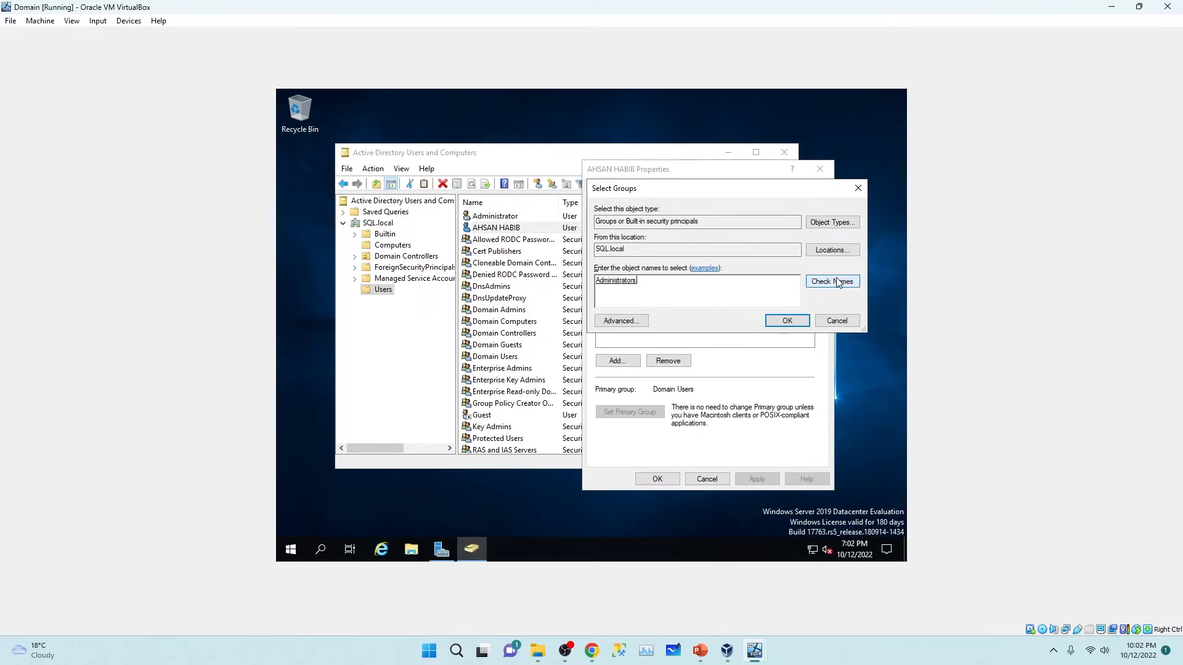
pyautogui.click(790, 320)
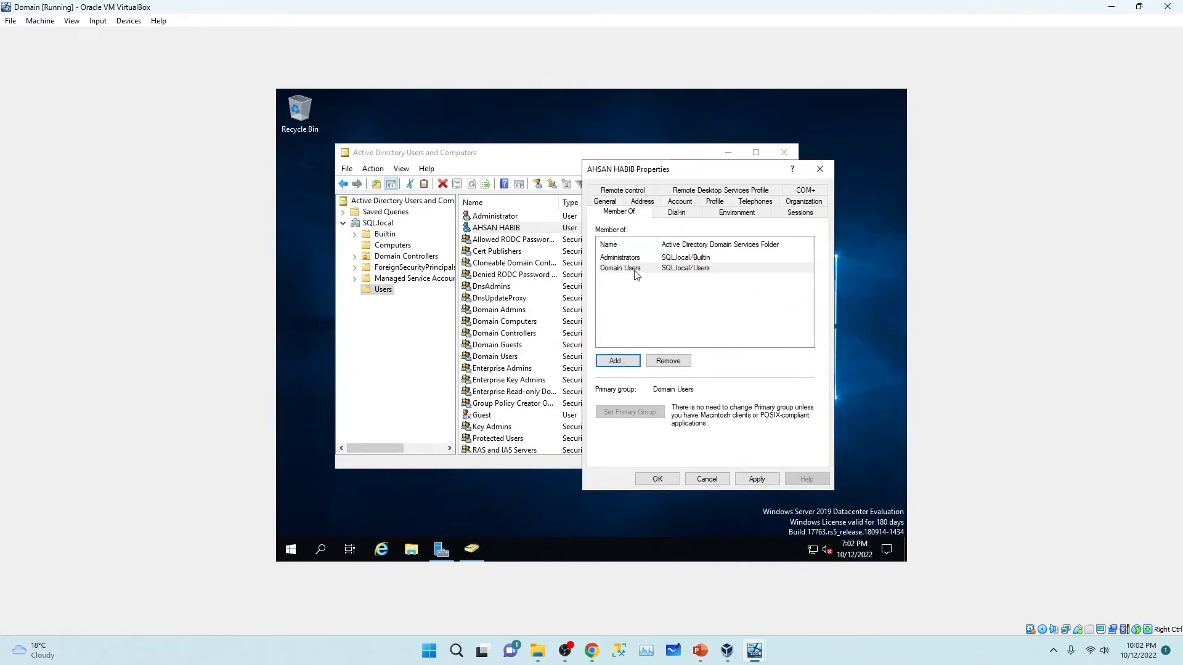
# Step: Add the user to Schema Admins and Group Policy Creator Owners
pyautogui.click(619, 361)
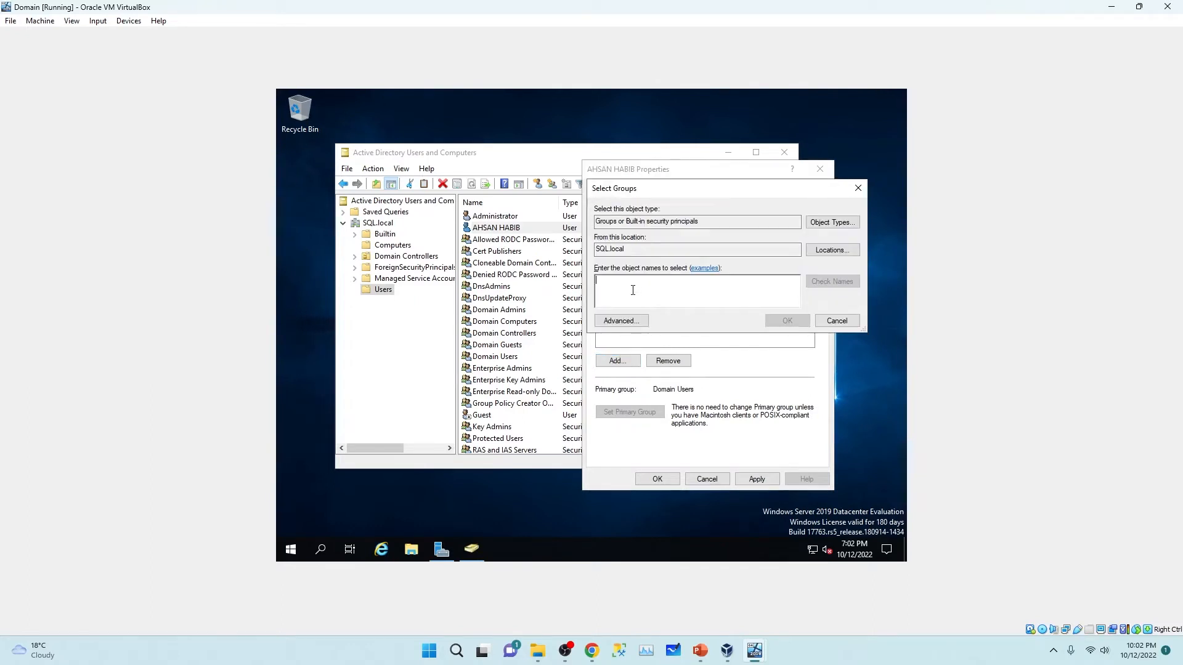
pyautogui.write('schema')
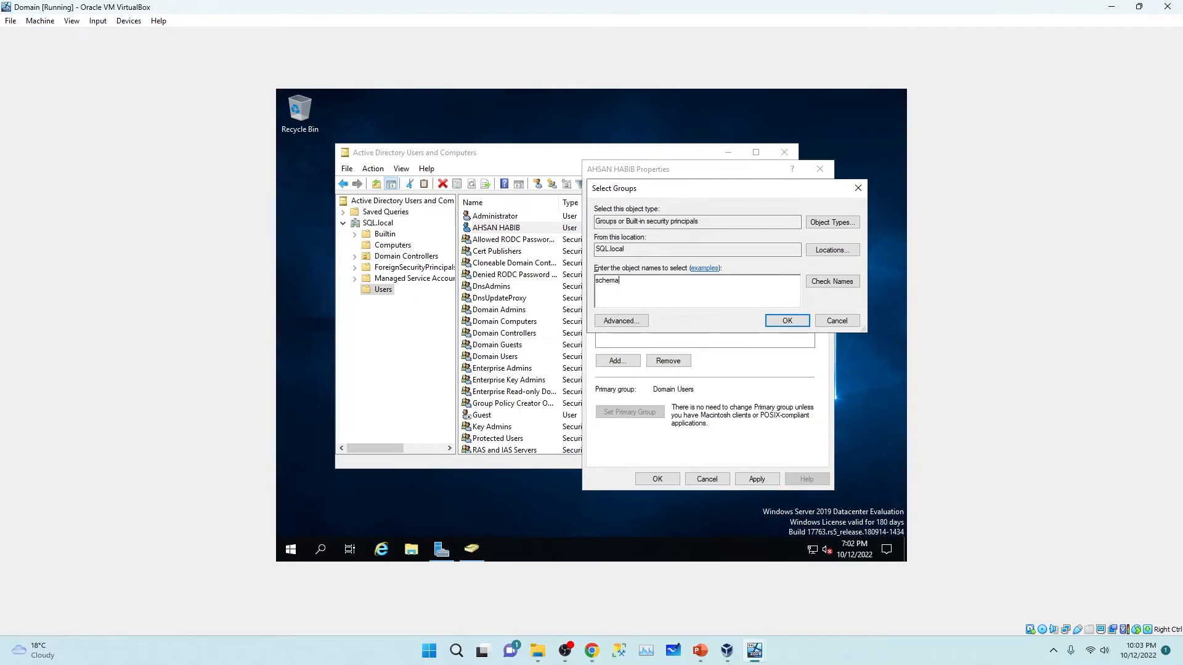
pyautogui.click(832, 282)
pyautogui.click(784, 321)
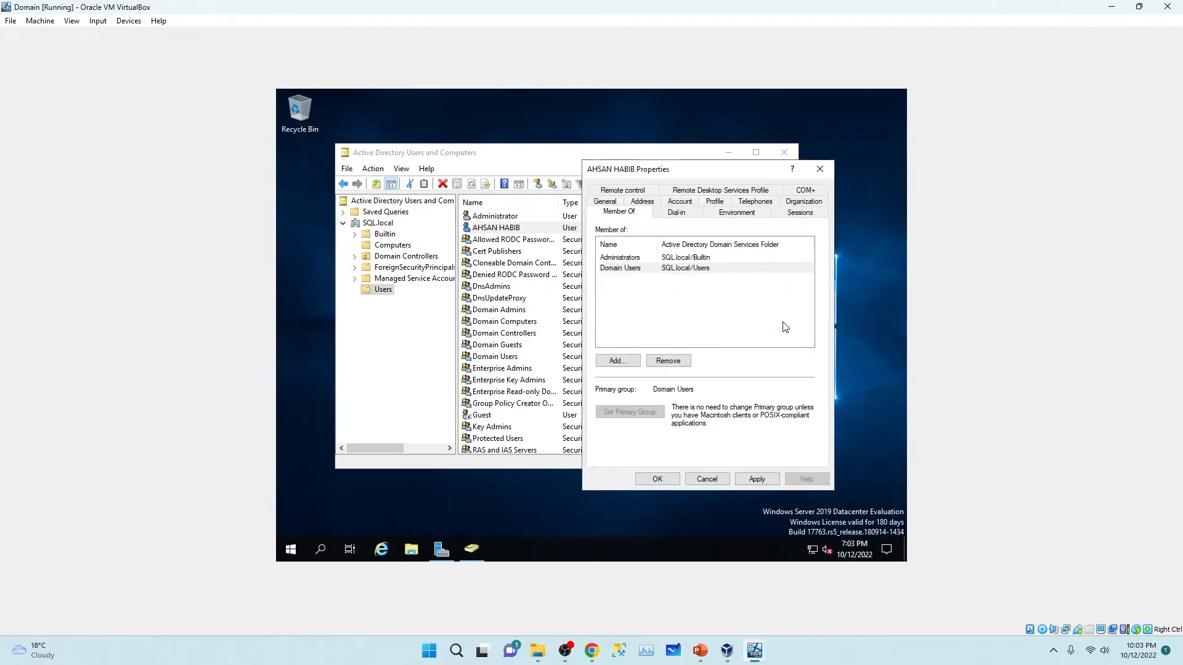
pyautogui.click(618, 361)
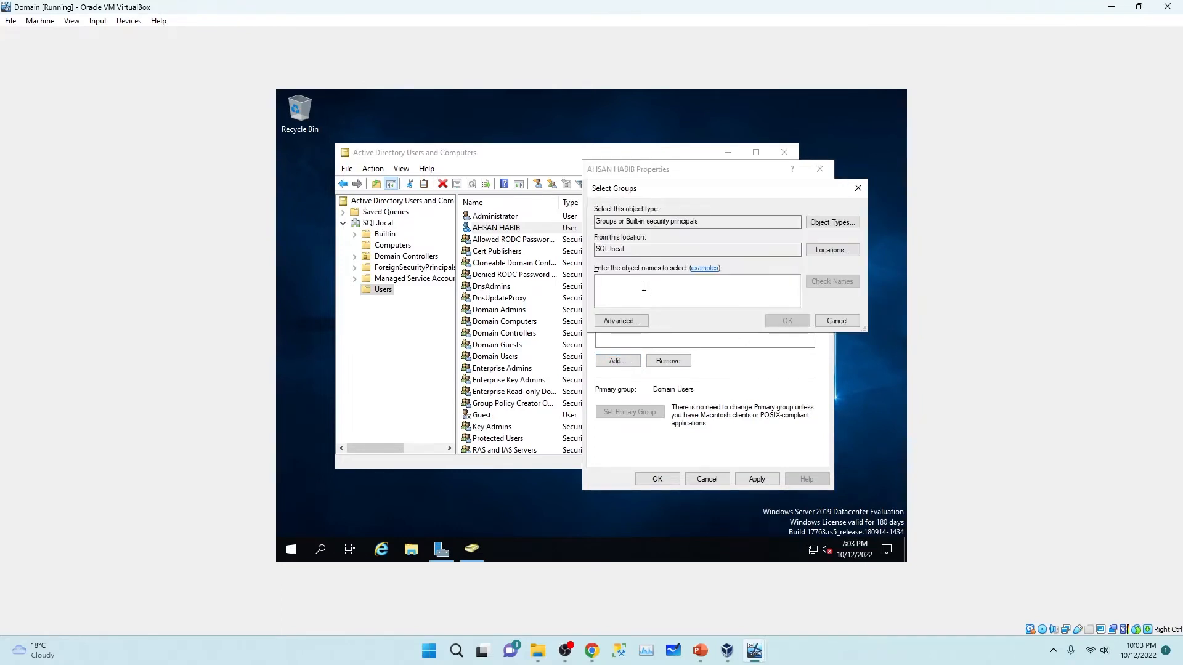
pyautogui.write('Group')
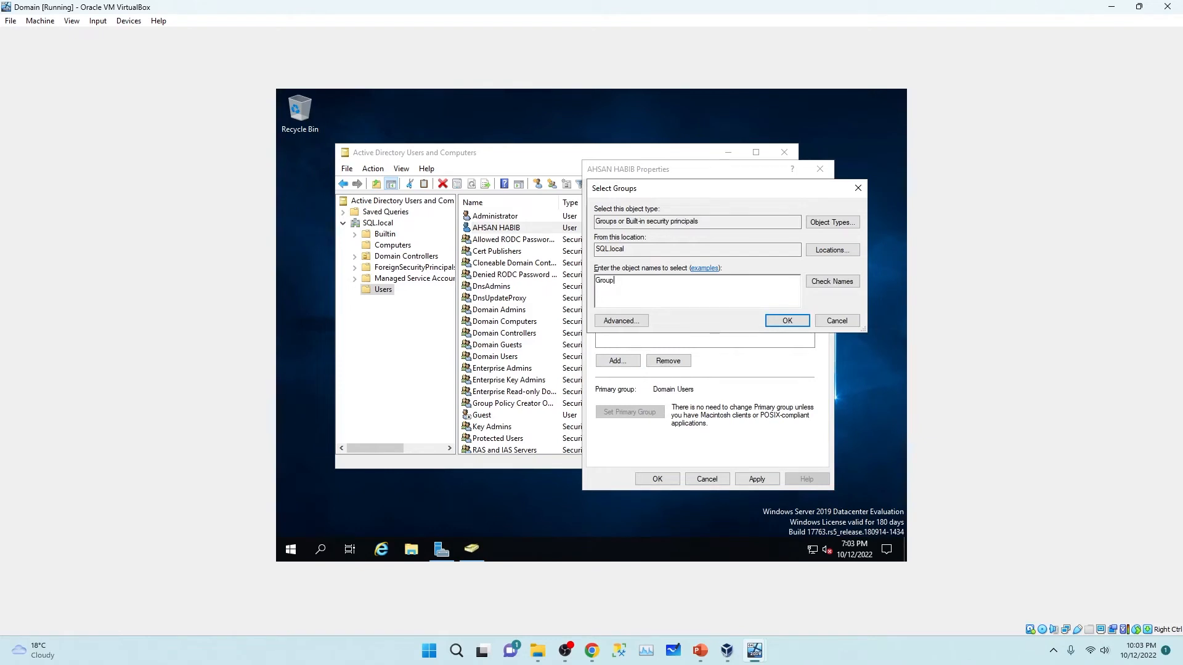
pyautogui.click(839, 285)
pyautogui.click(785, 320)
# Step: Add the user to Domain Admins, check the group list, and apply the memberships
pyautogui.click(619, 362)
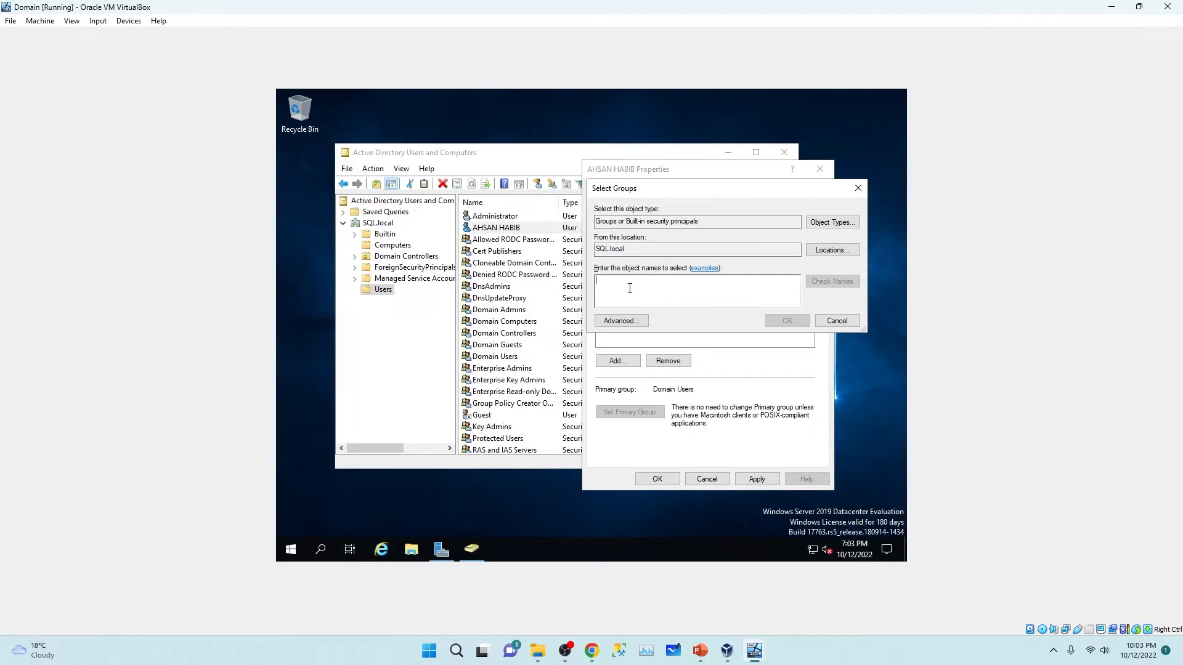
pyautogui.write('Domain')
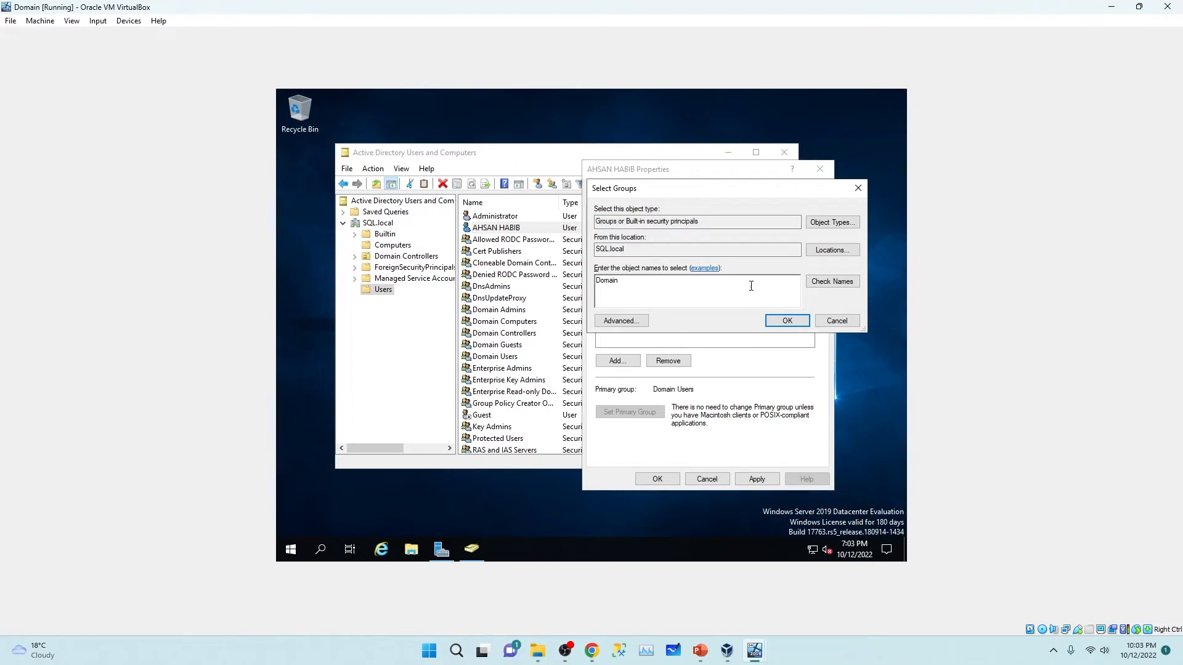
pyautogui.click(832, 281)
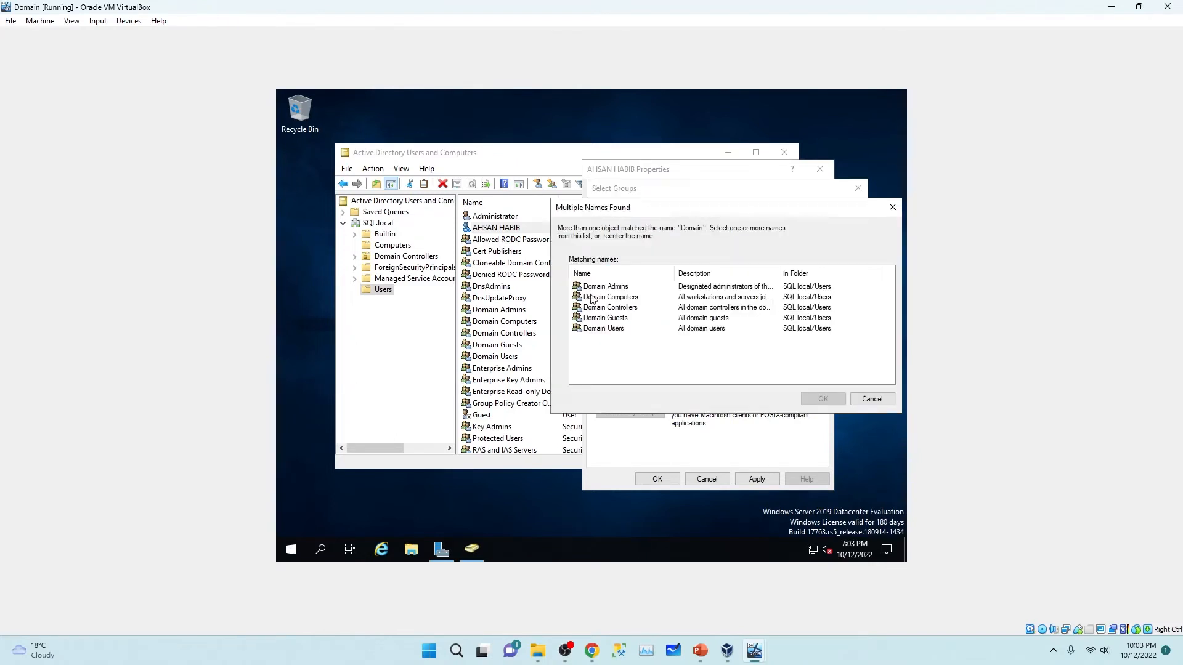
pyautogui.click(618, 288)
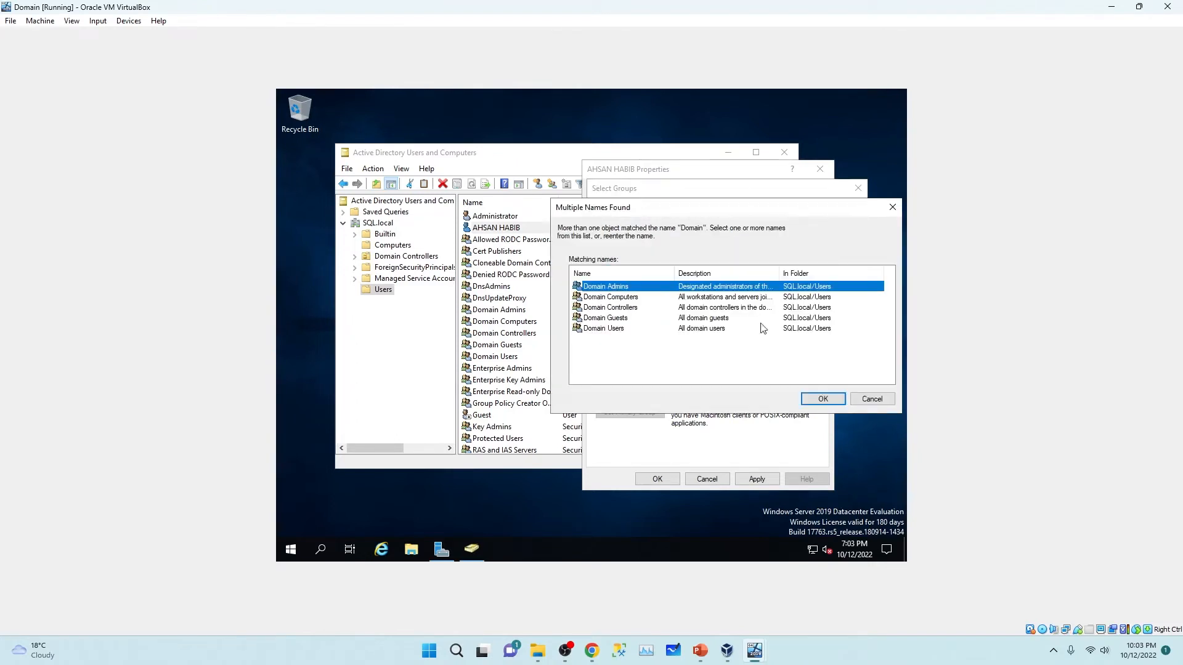
pyautogui.click(823, 398)
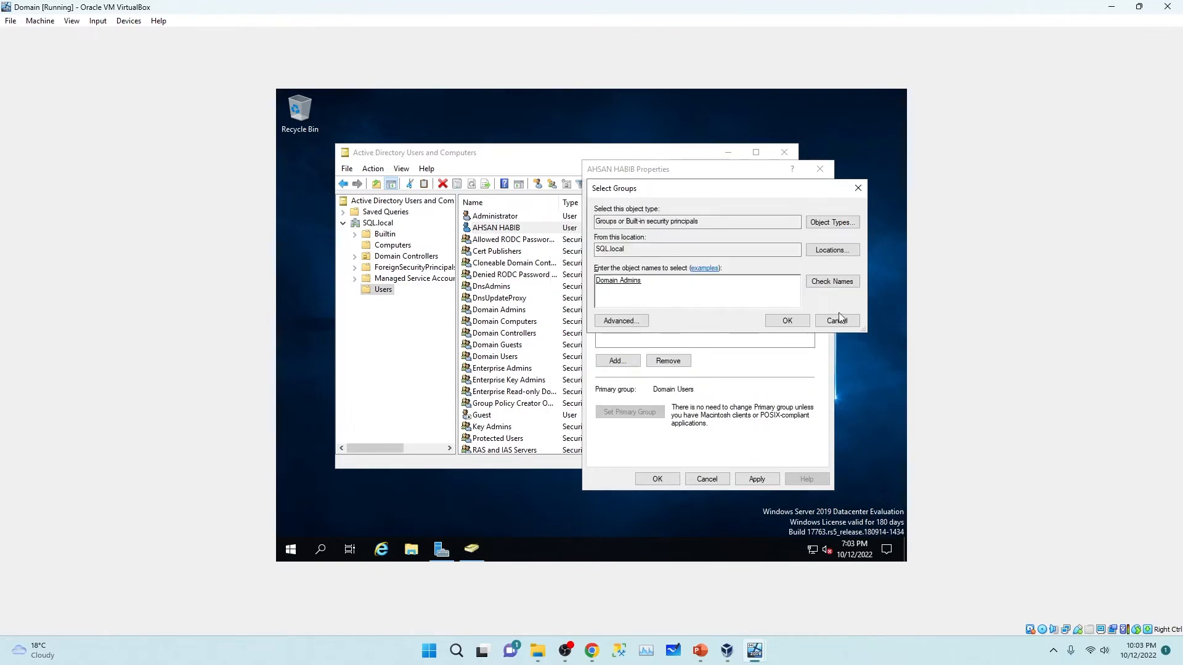
pyautogui.click(787, 321)
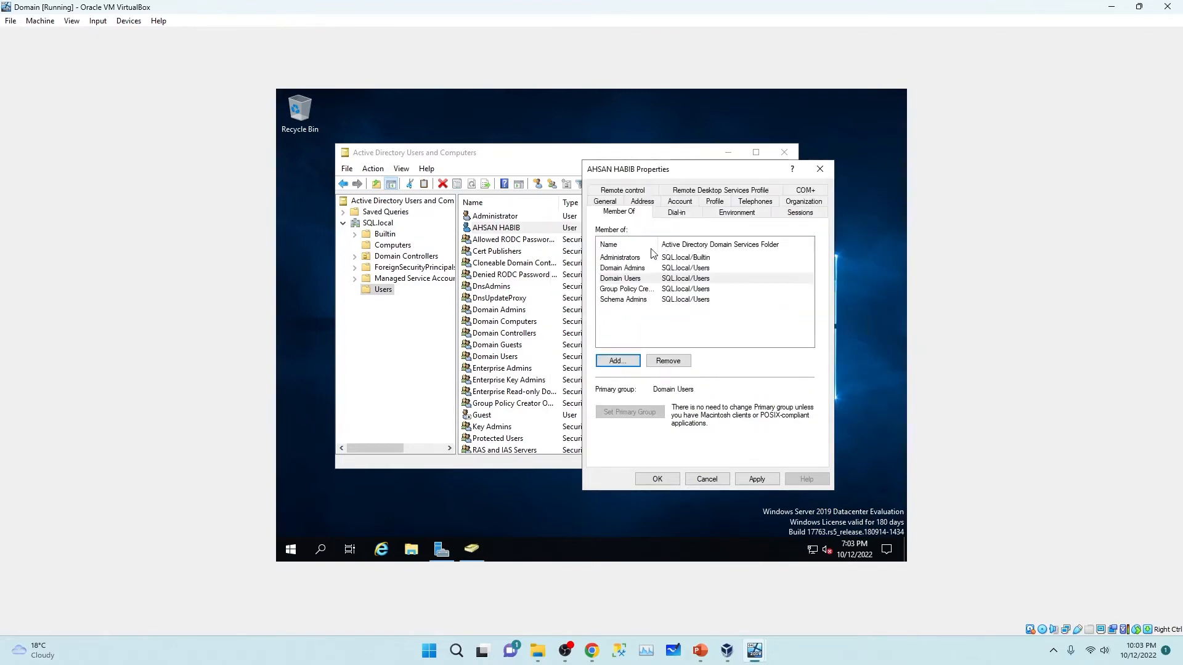
pyautogui.click(635, 270)
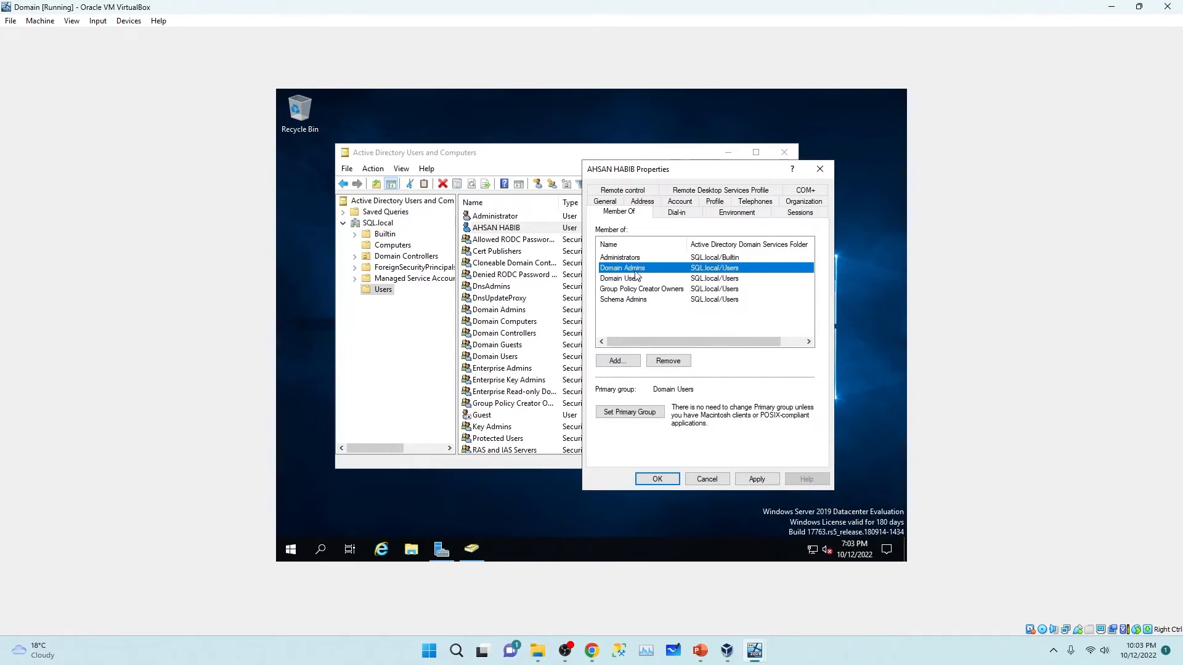
pyautogui.click(634, 309)
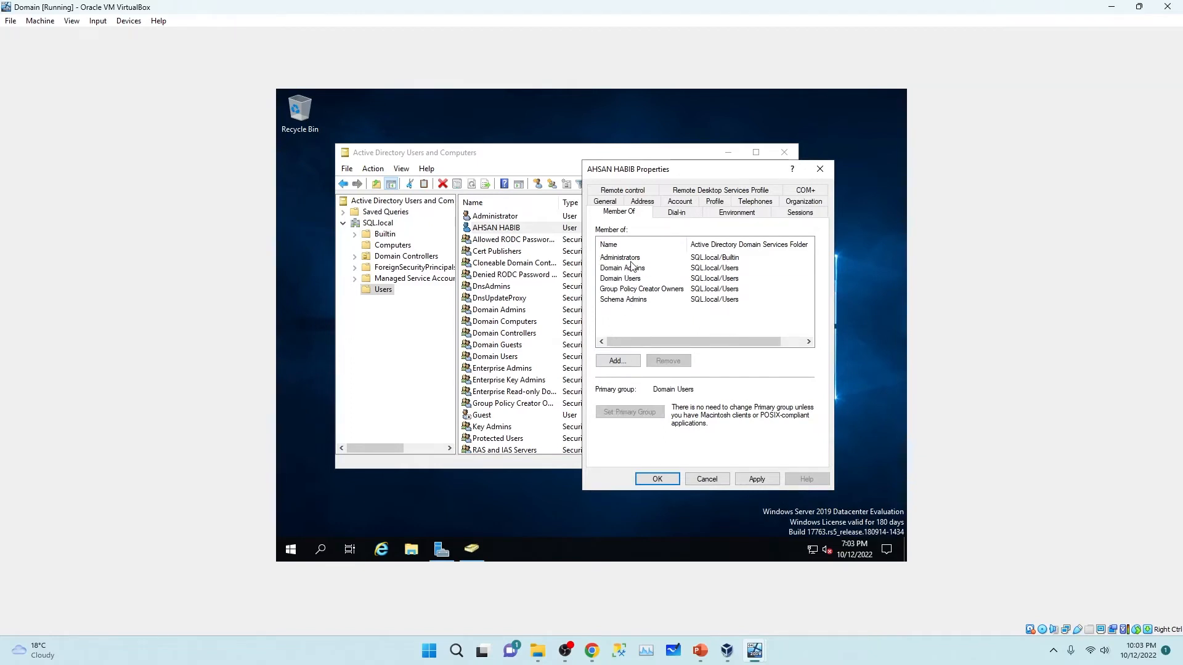
pyautogui.click(634, 258)
pyautogui.click(629, 282)
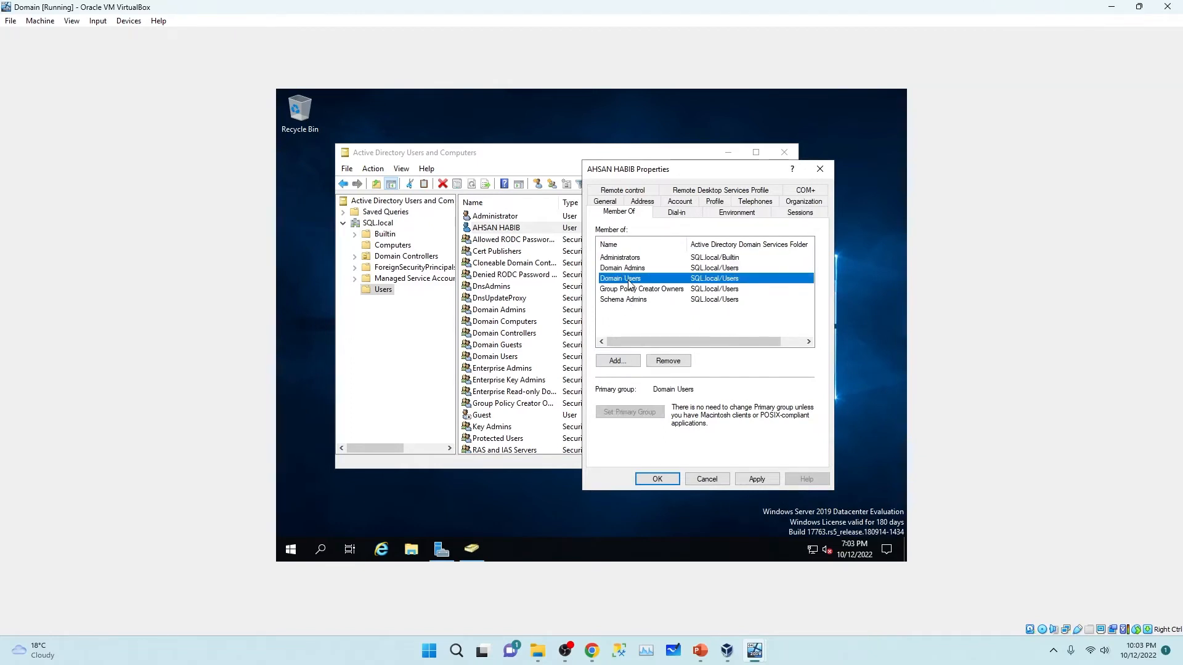
pyautogui.click(640, 269)
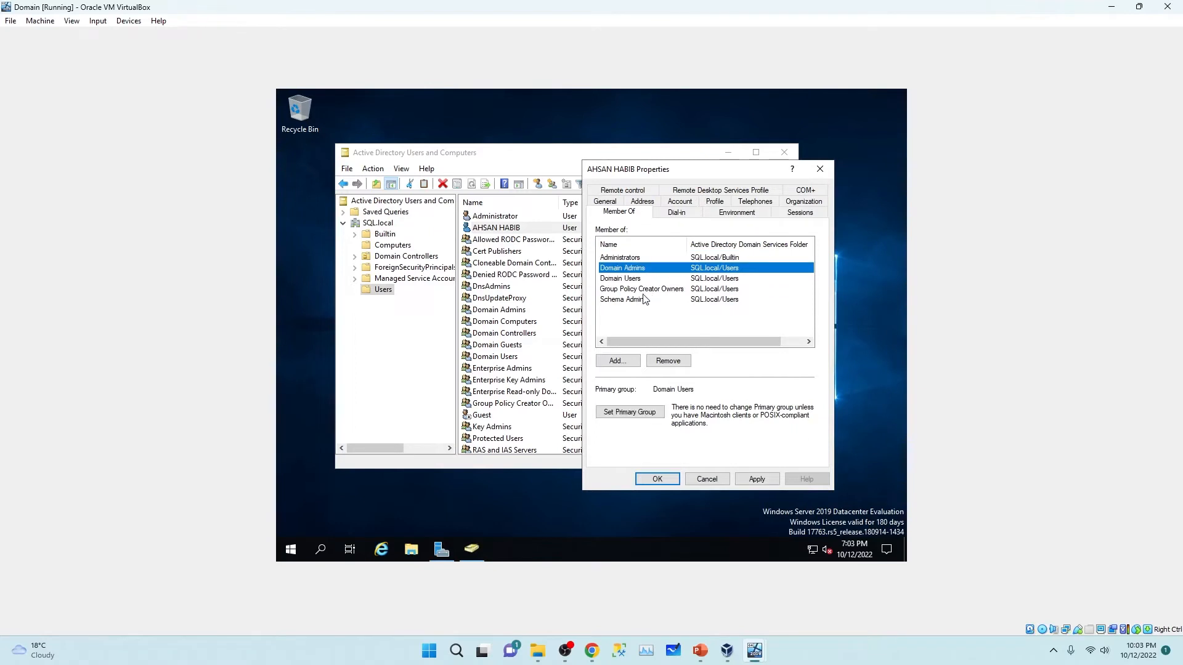
pyautogui.click(642, 292)
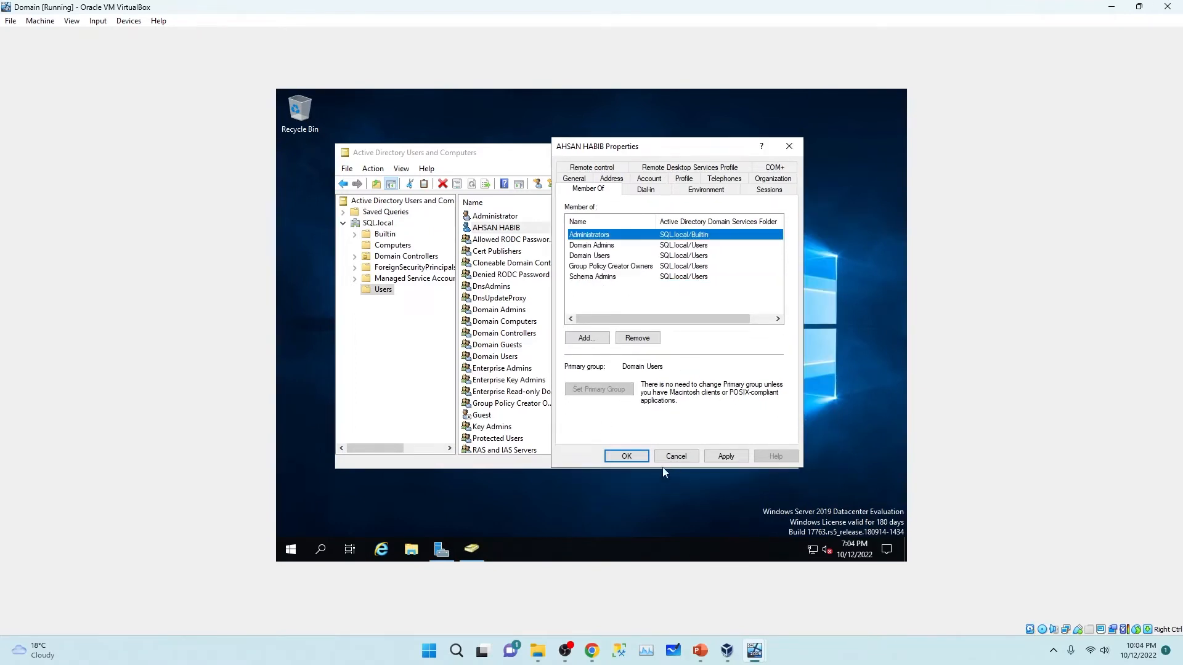
pyautogui.click(724, 456)
# Step: Confirm the user's properties, close Active Directory Users and Computers, and minimize the VM windows
pyautogui.click(626, 456)
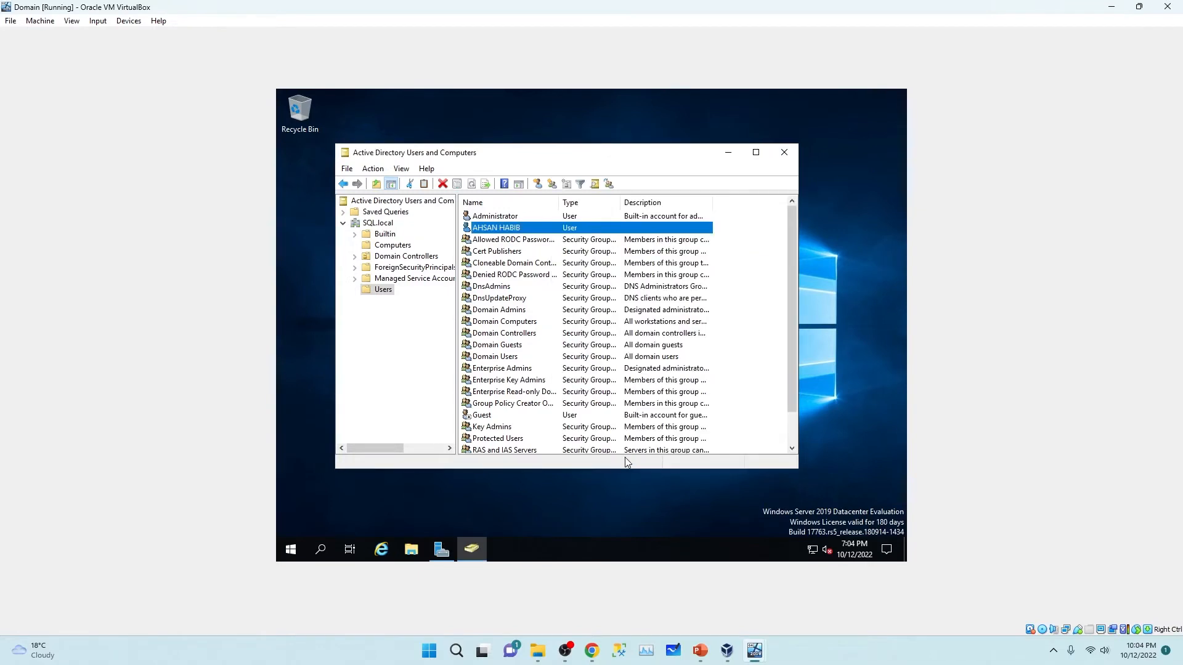
pyautogui.click(781, 154)
pyautogui.rightClick(501, 183)
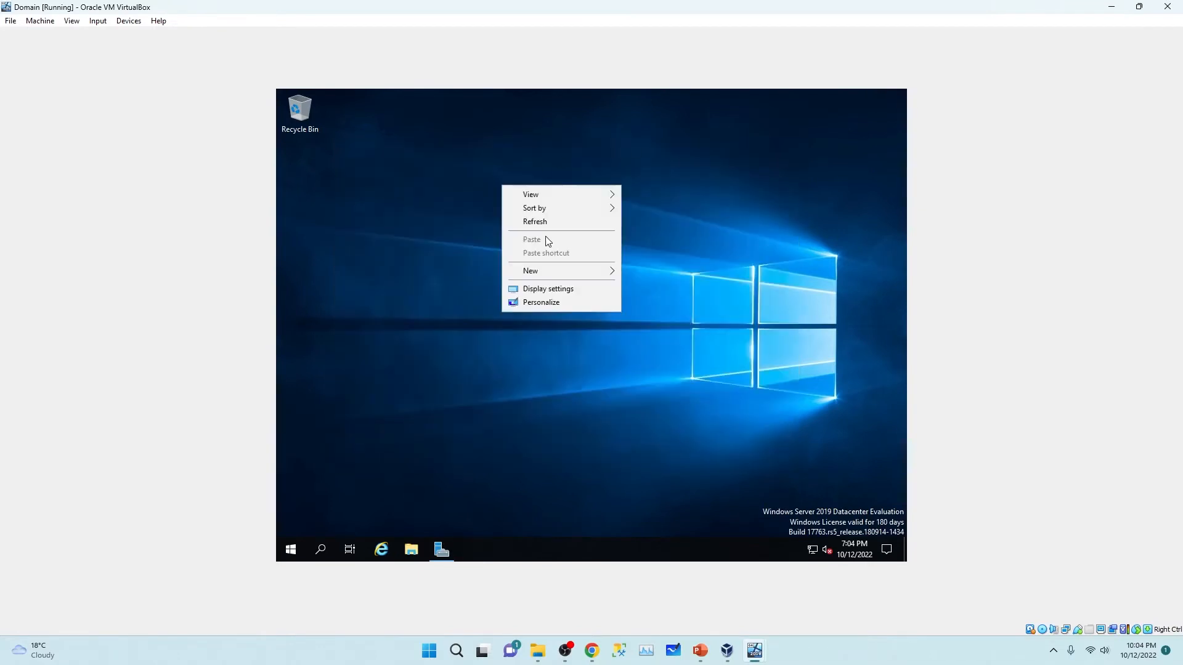
pyautogui.click(537, 219)
pyautogui.click(1112, 7)
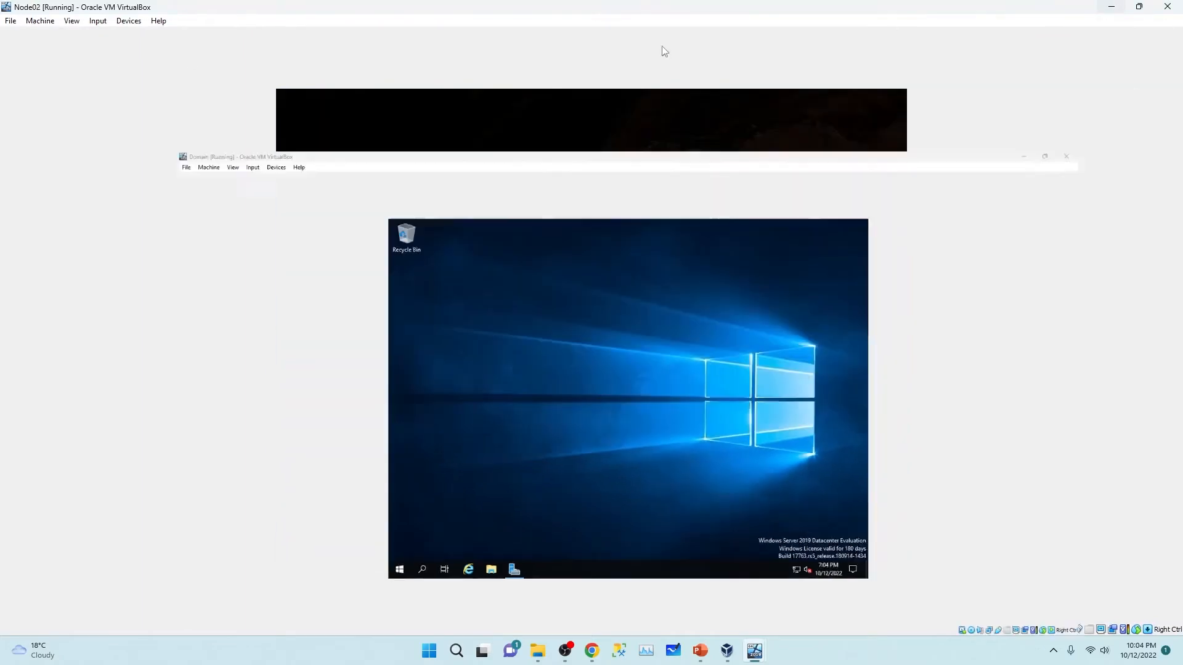
pyautogui.moveTo(538, 651)
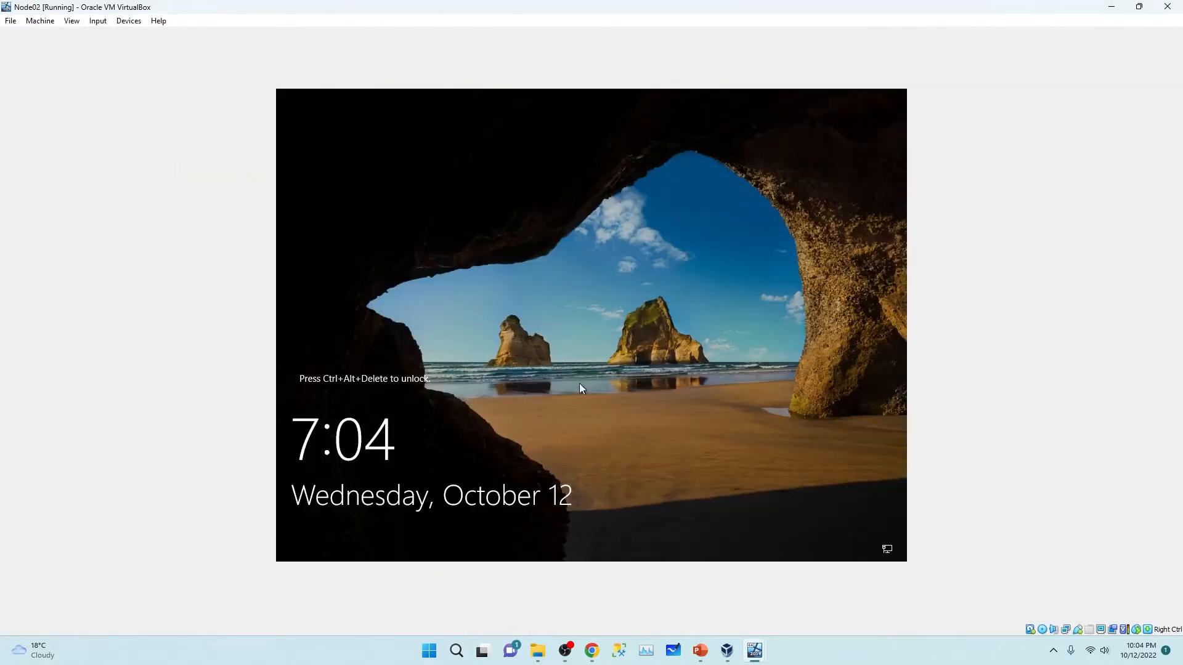
pyautogui.click(1112, 6)
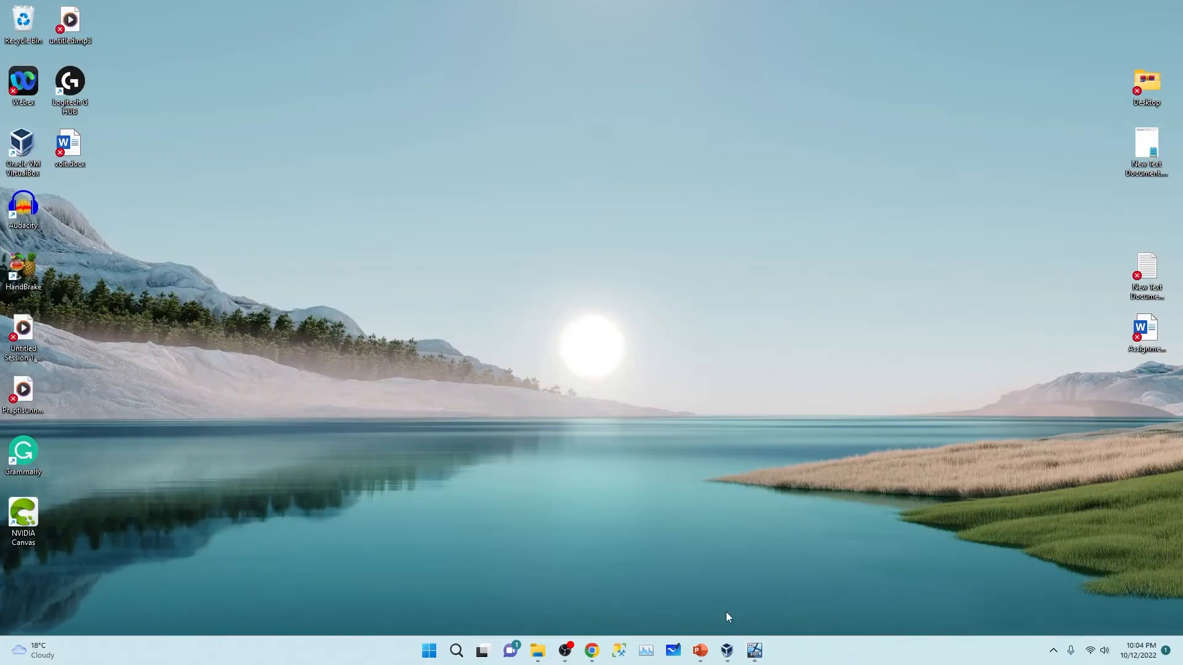
pyautogui.moveTo(754, 651)
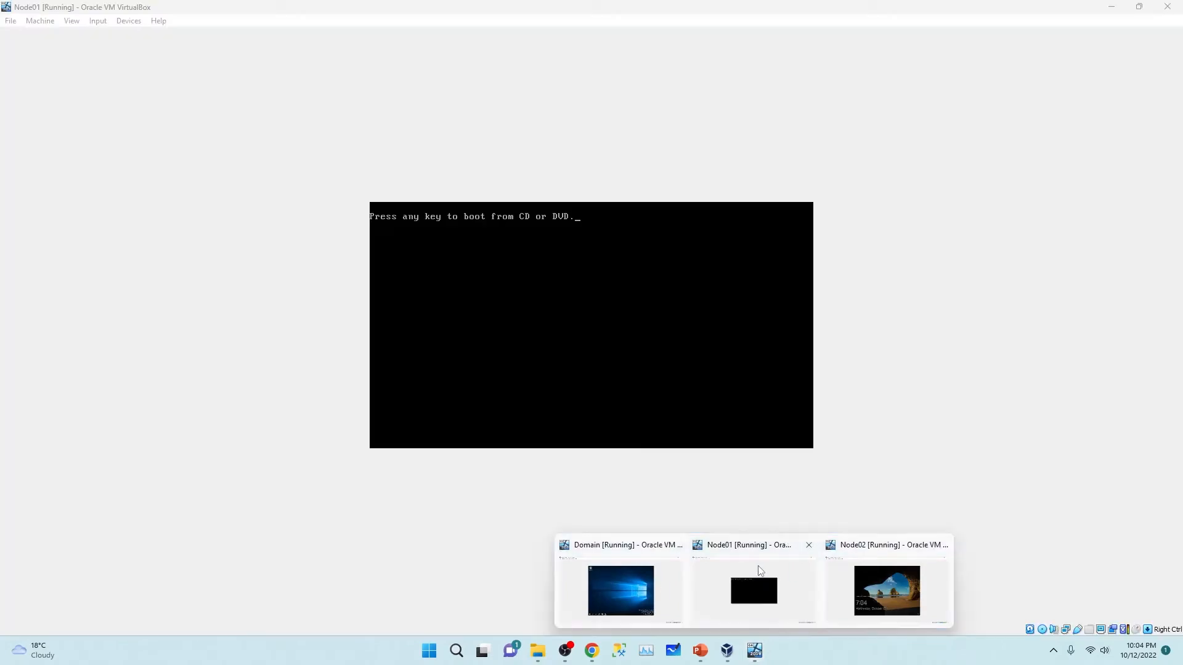
# Step: Sign in to Node01 with the new domain user's SQL credentials
pyautogui.click(761, 571)
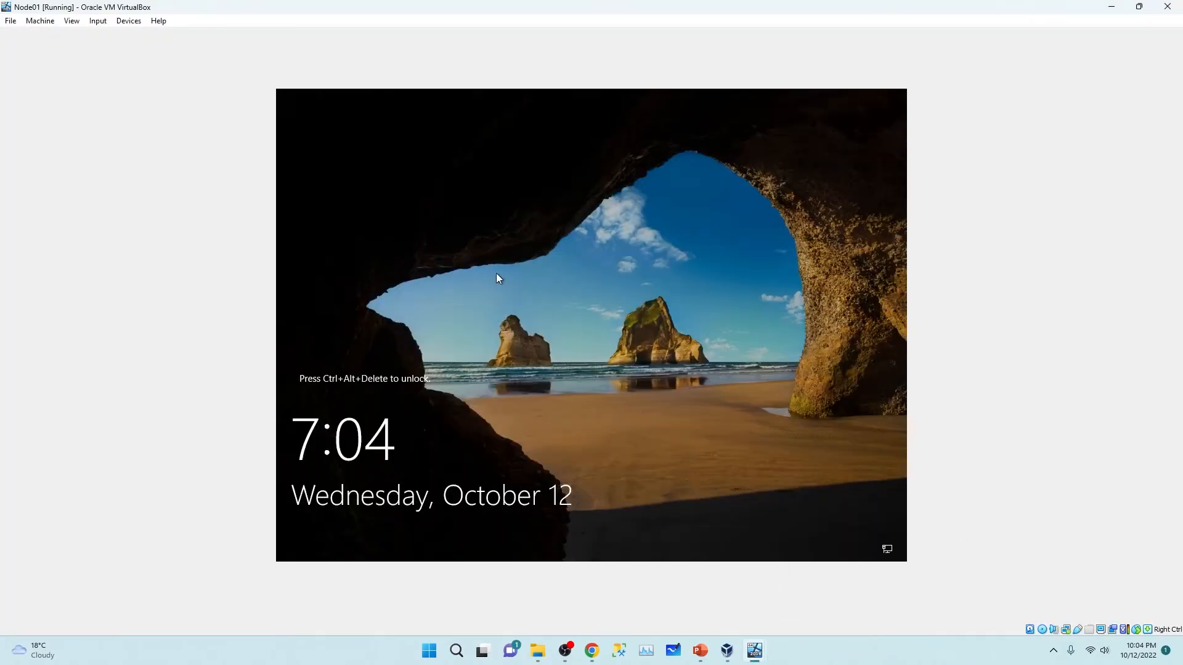
pyautogui.hotkey('ctrl', 'alt', 'Delete')
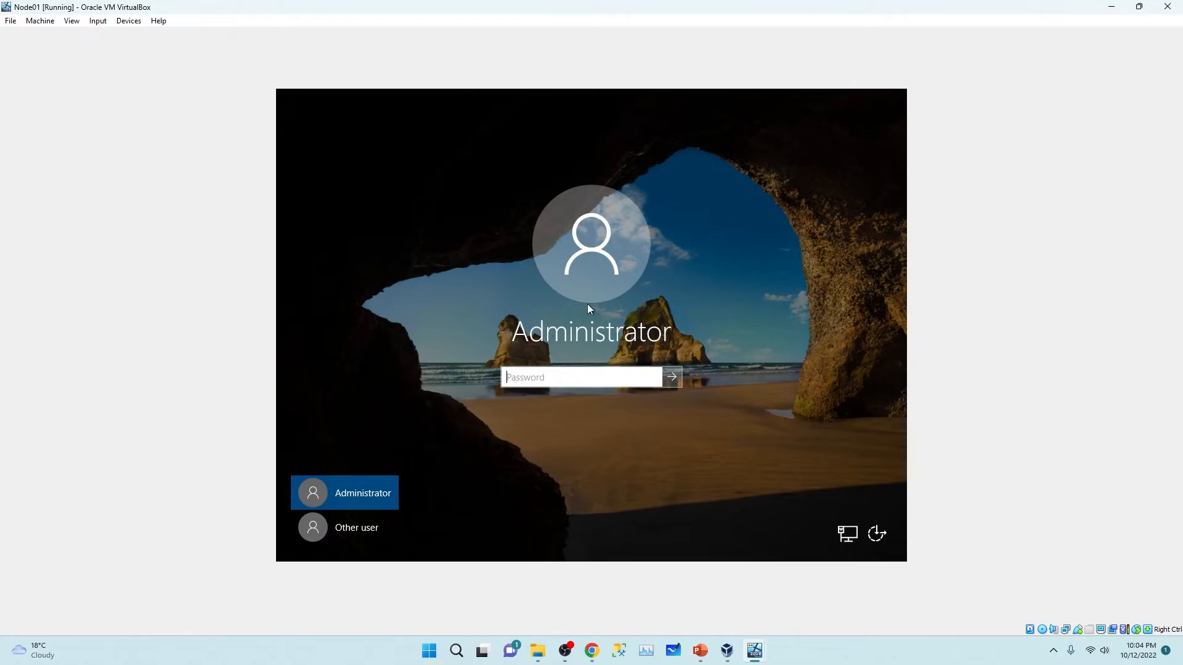
pyautogui.moveTo(755, 650)
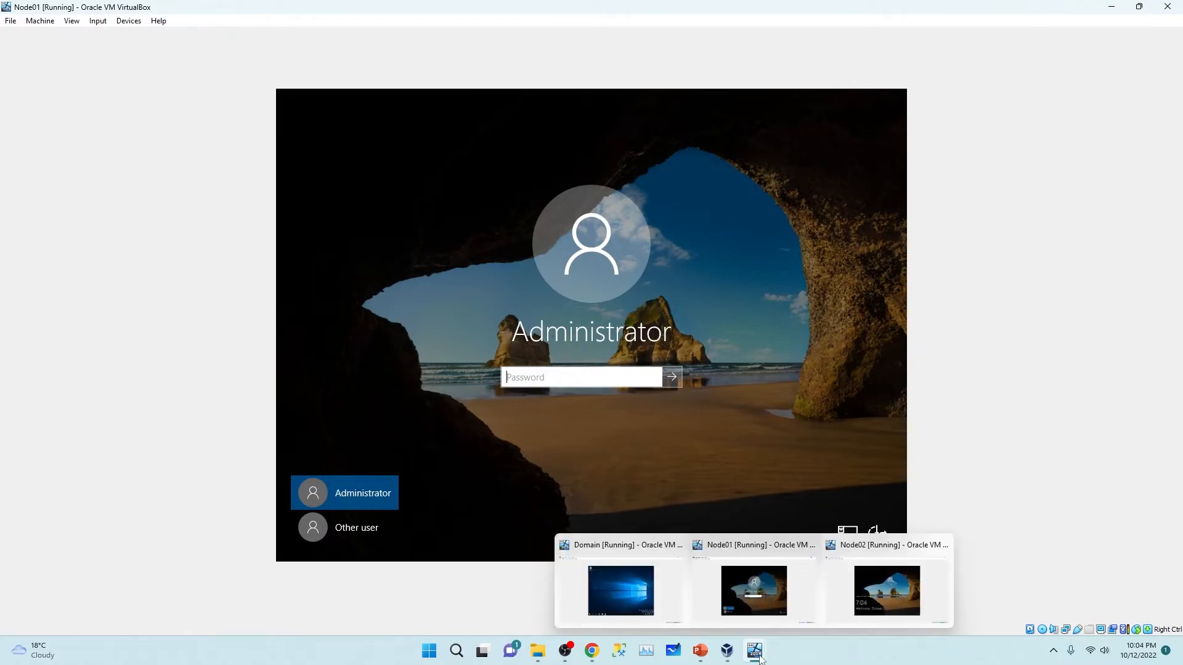
pyautogui.click(631, 600)
pyautogui.hotkey('alt', 'Tab')
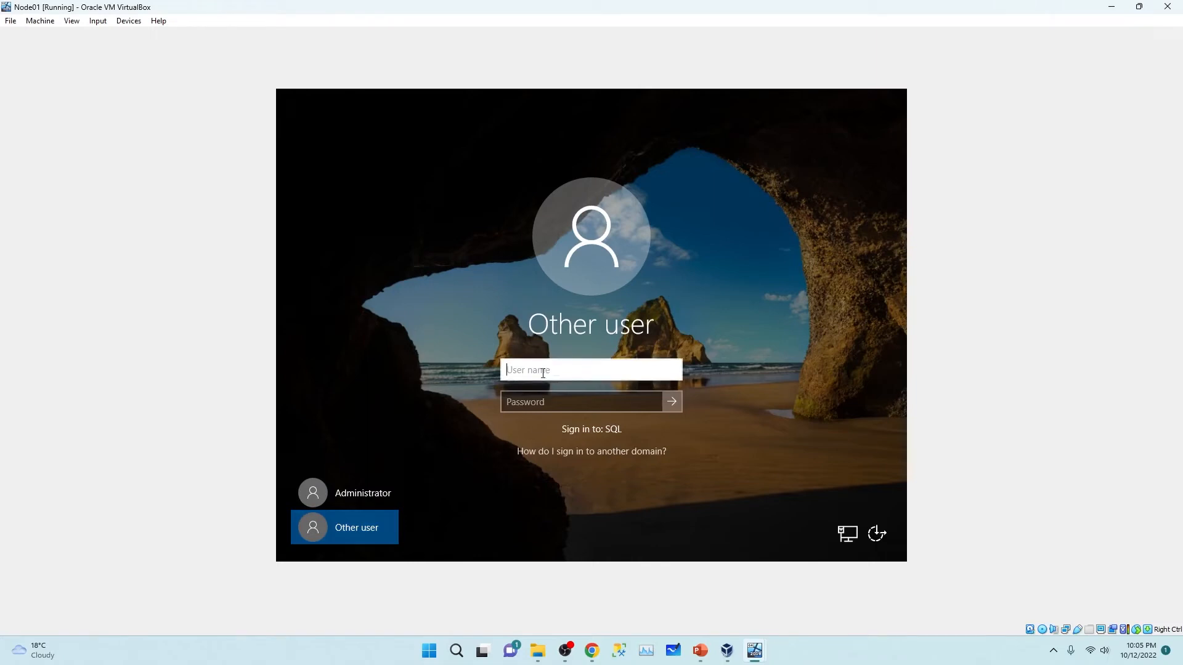
pyautogui.write('SQL\\AHSAN')
pyautogui.click(563, 411)
pyautogui.write('P')
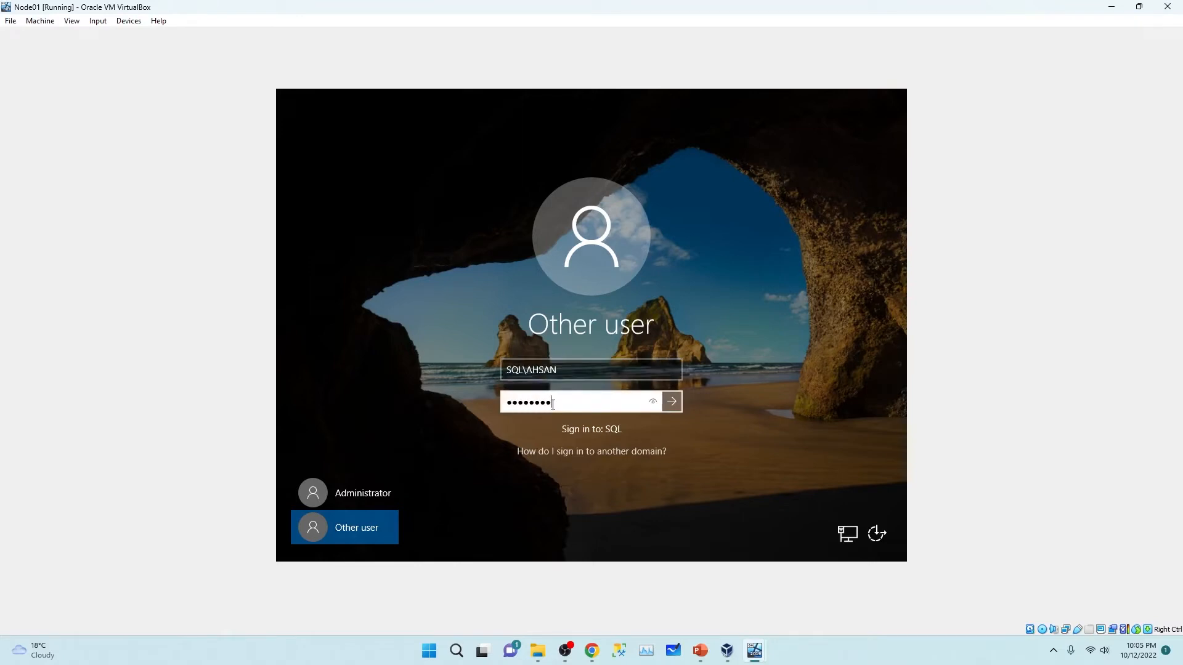
pyautogui.press('Return')
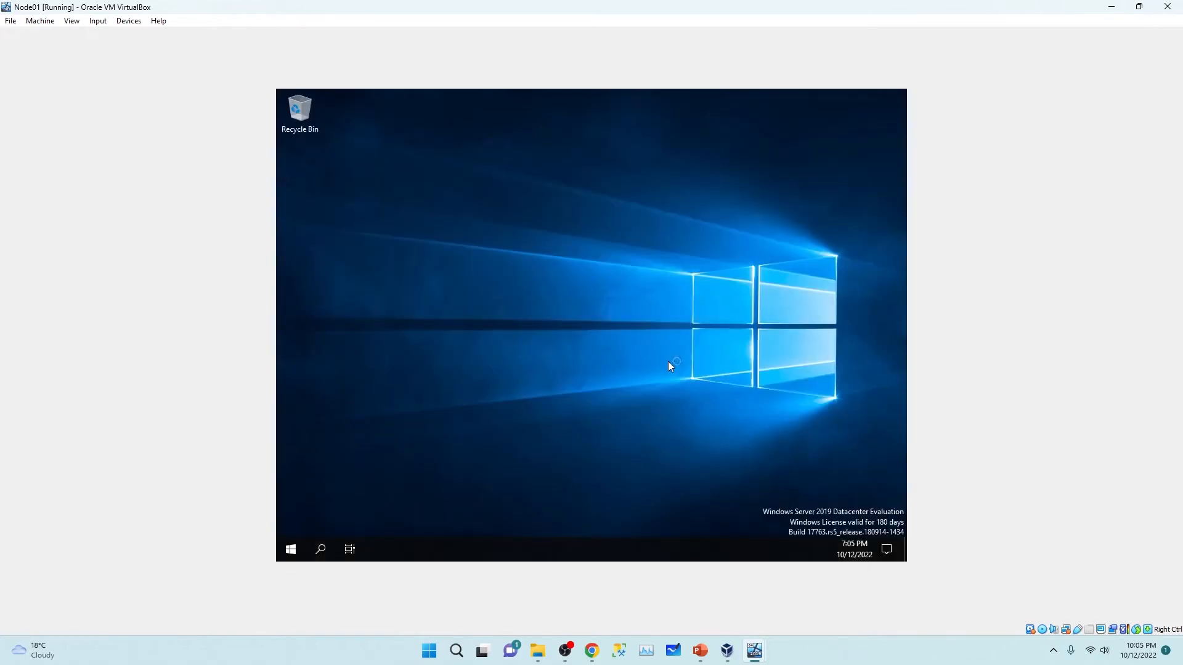
# Step: Set Node01's screen turn-off to Never in Power & sleep settings, then minimize the VM
pyautogui.rightClick(667, 361)
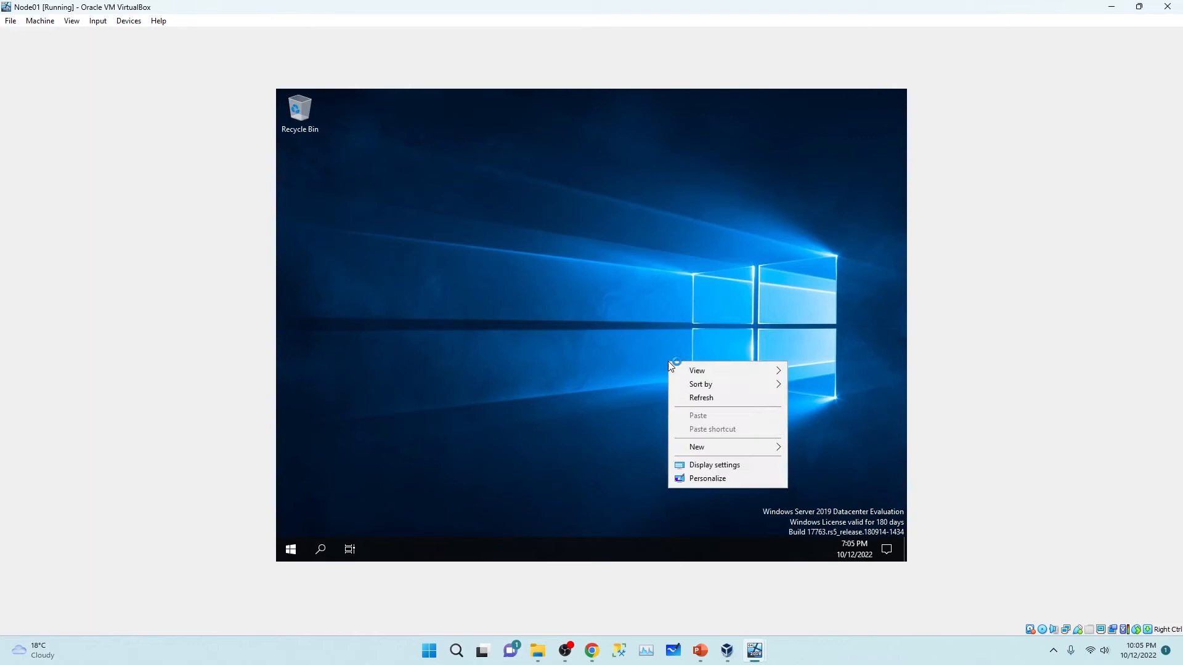
pyautogui.click(711, 398)
pyautogui.moveTo(727, 651)
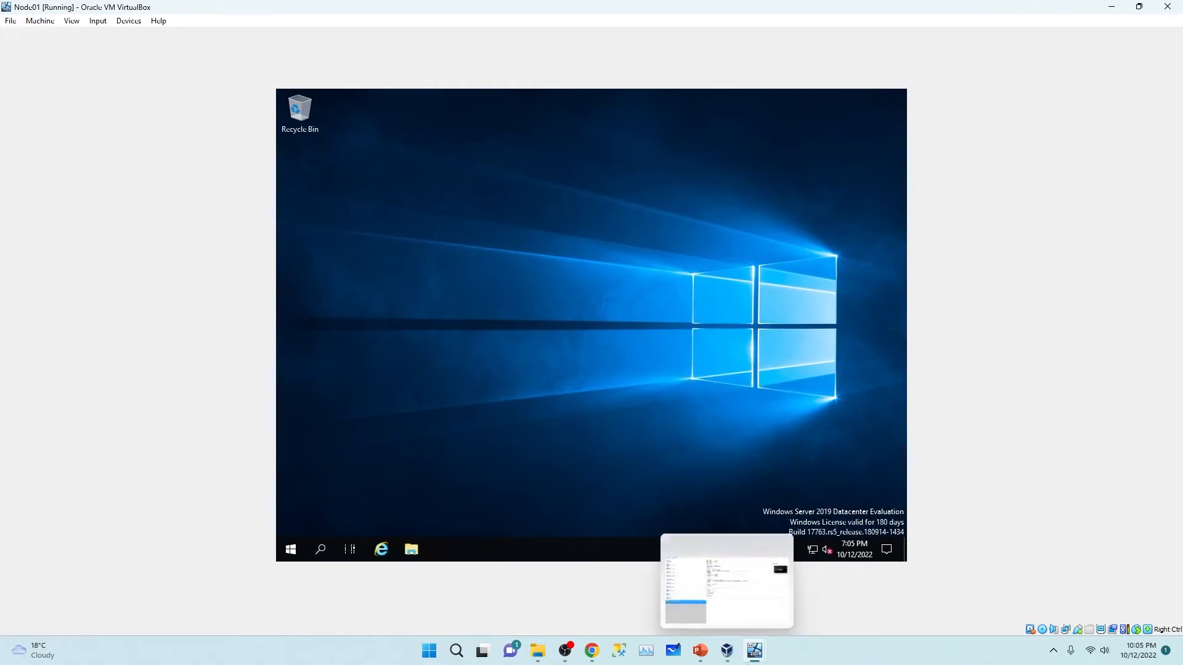
pyautogui.click(290, 547)
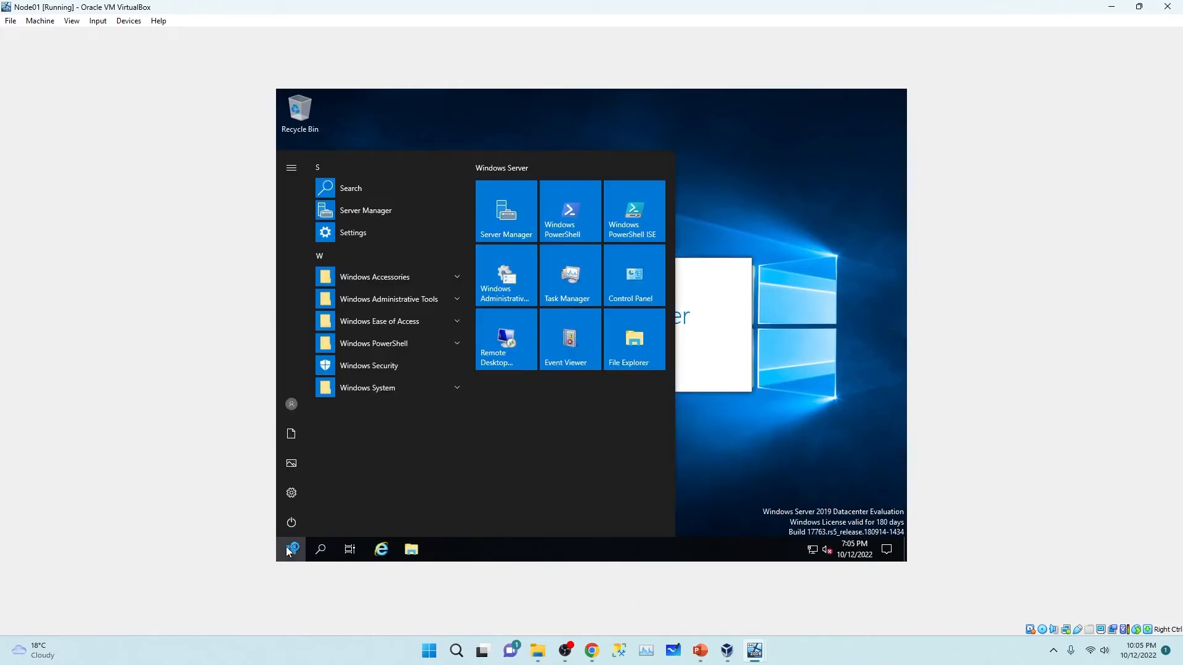
pyautogui.write('sle')
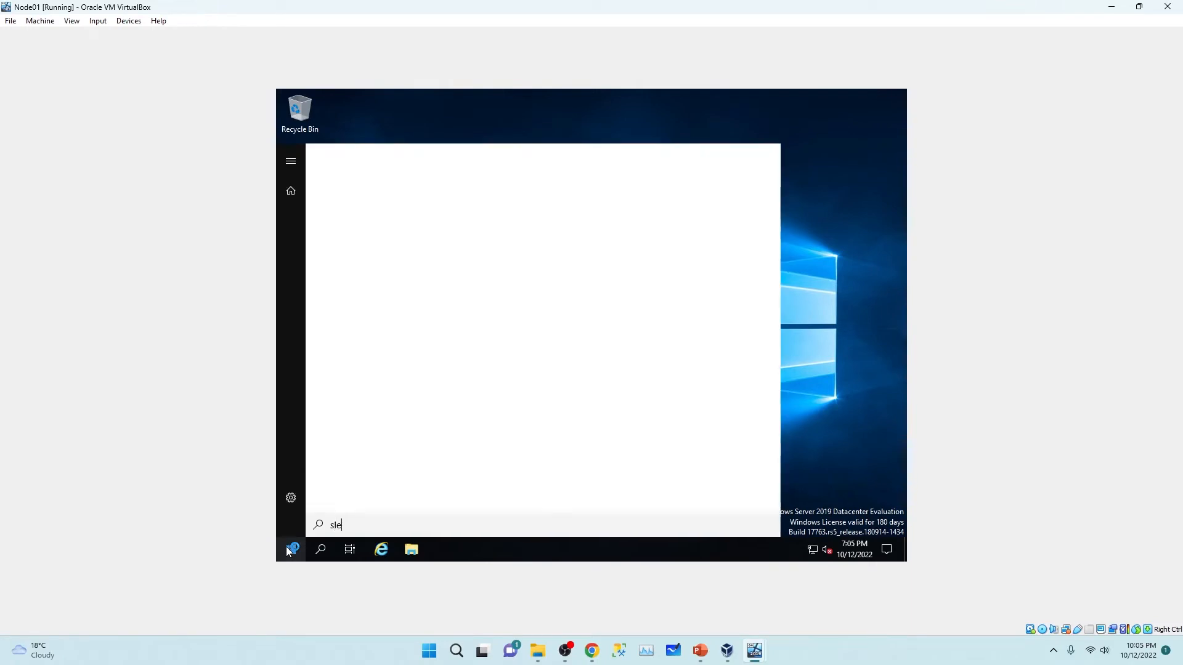
pyautogui.write('ep')
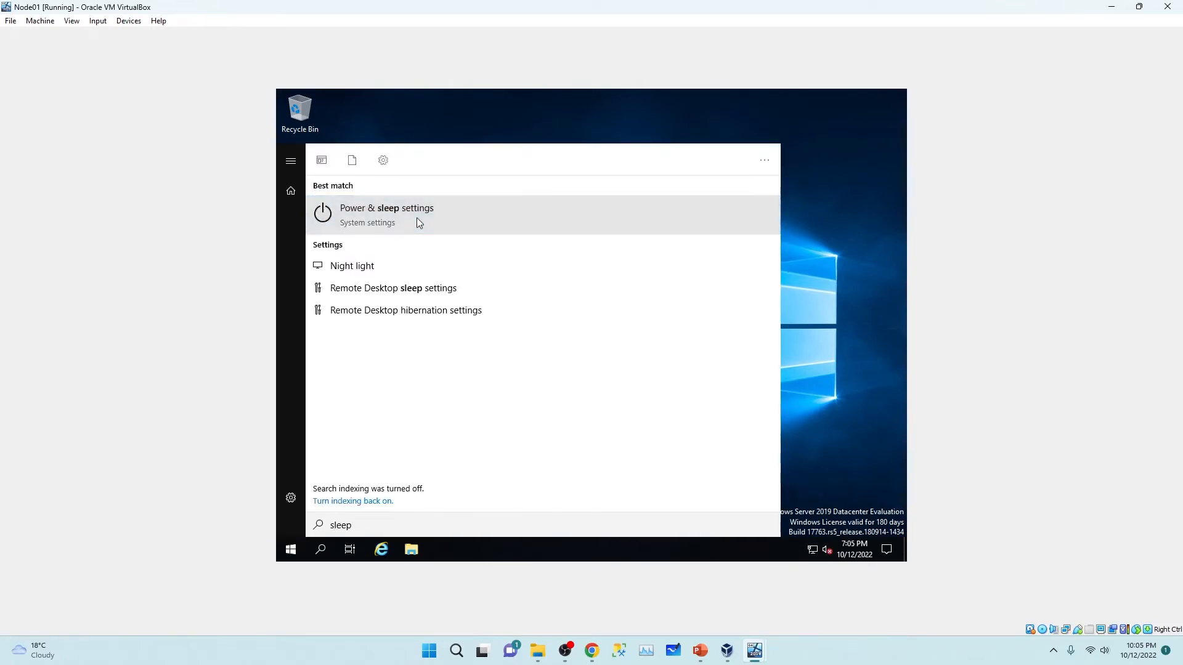
pyautogui.click(418, 222)
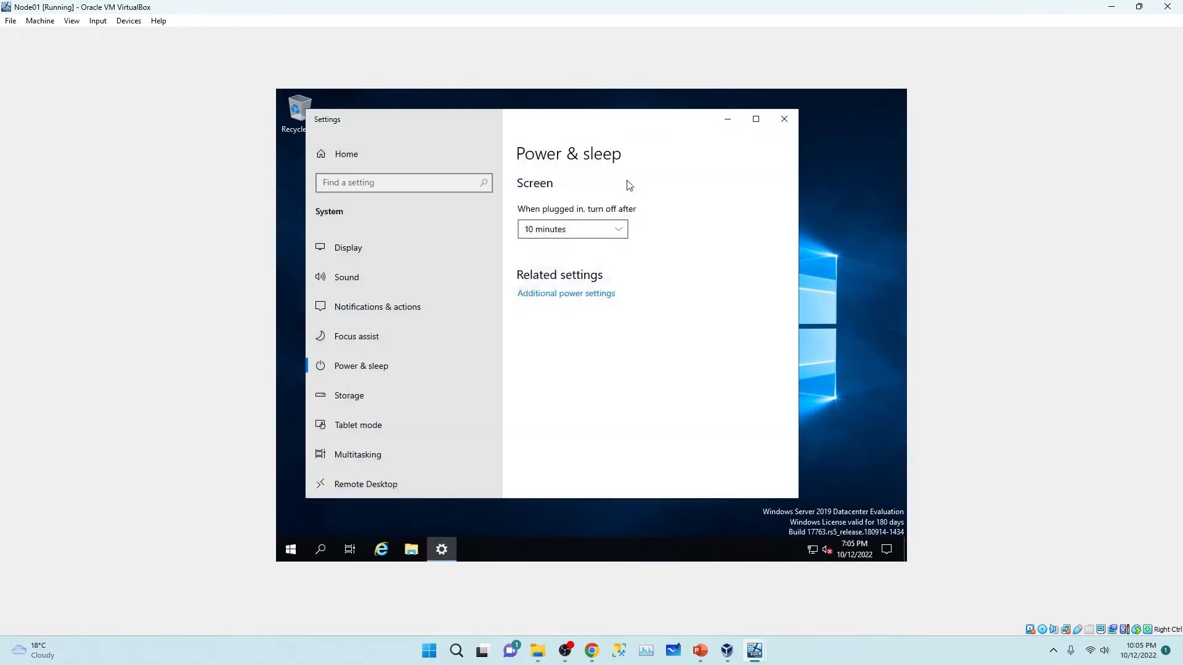
pyautogui.click(611, 230)
pyautogui.scroll(-3, 610, 271)
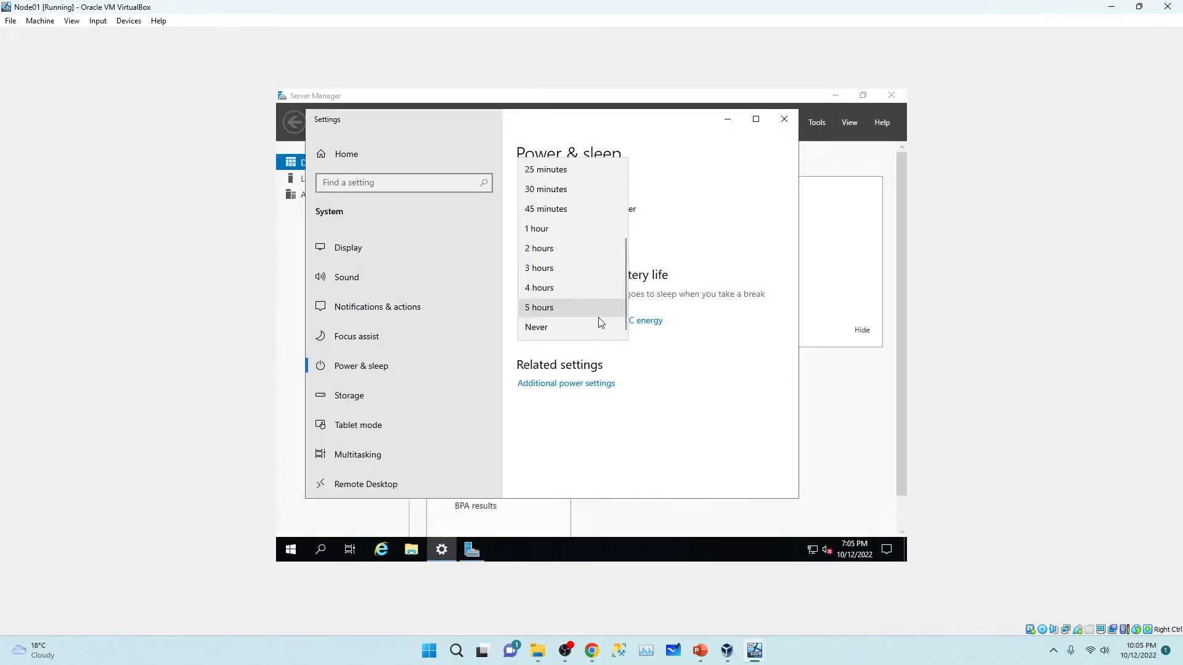
pyautogui.click(582, 328)
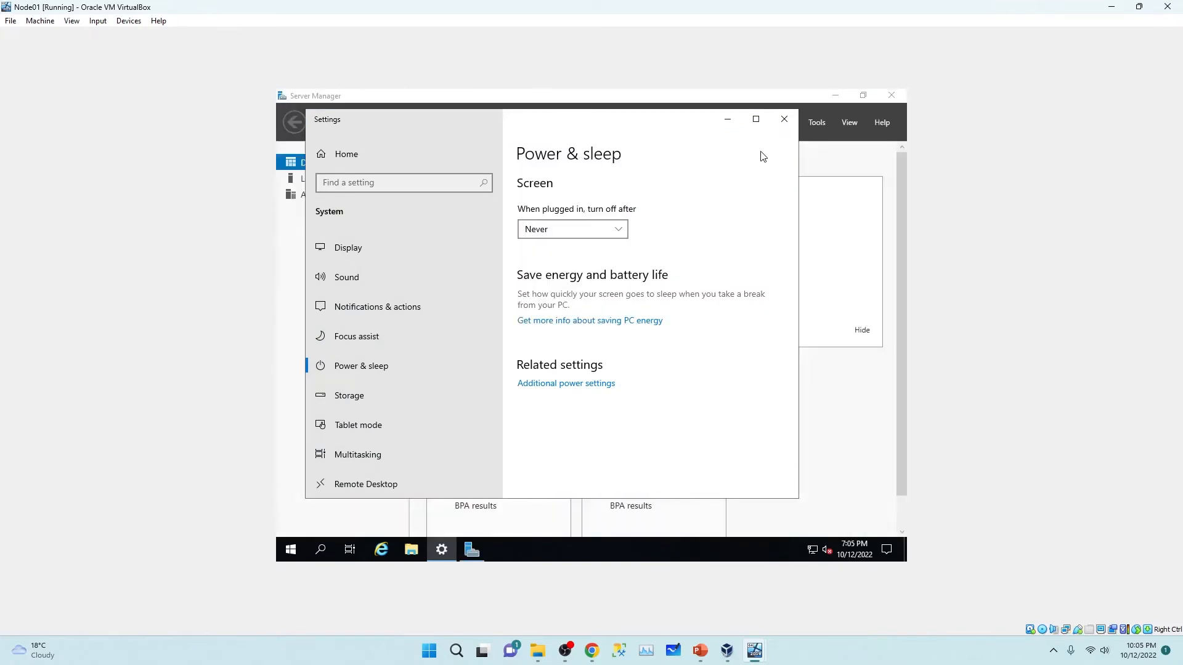
pyautogui.click(784, 119)
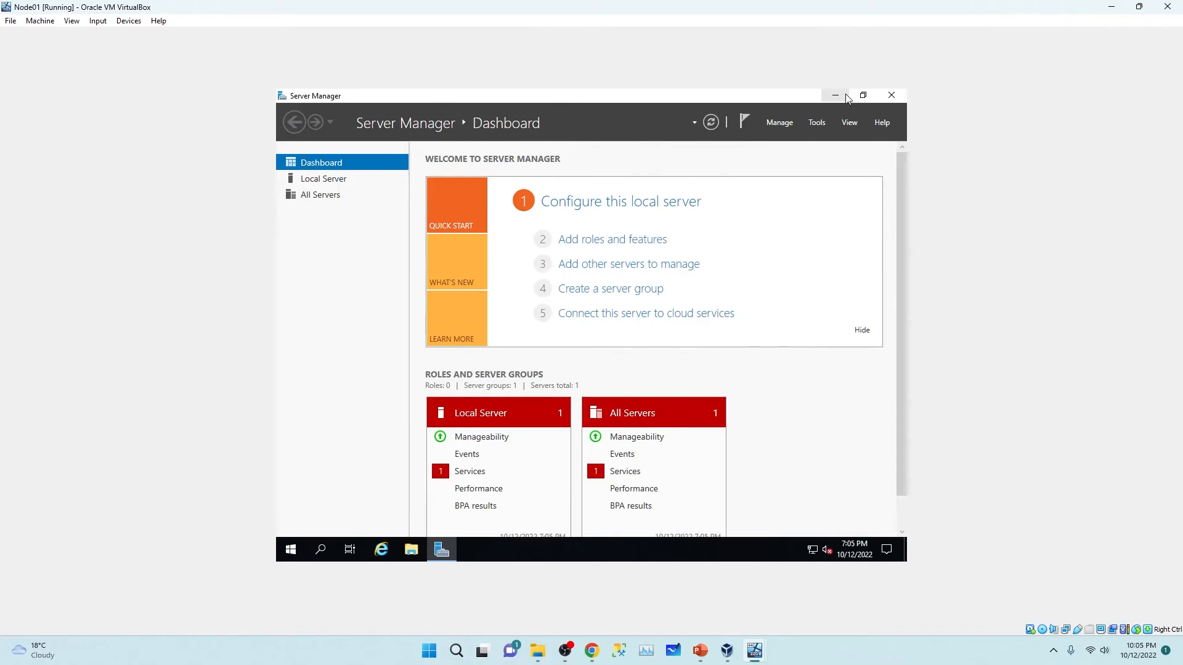
pyautogui.click(1110, 8)
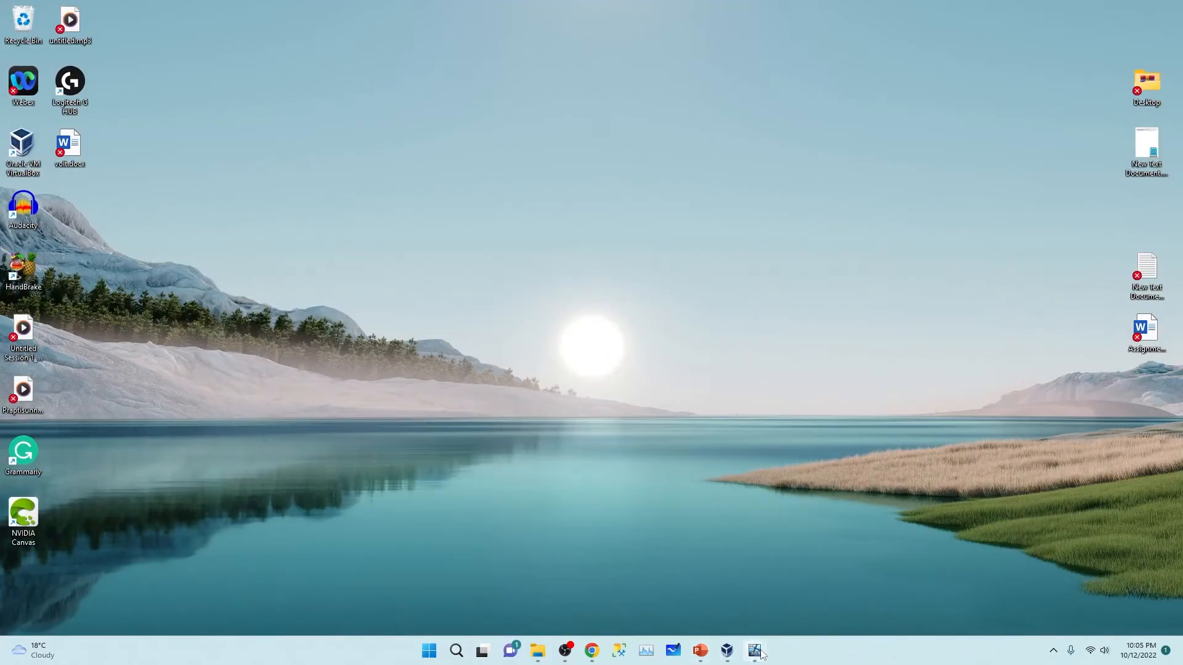
# Step: Restore Node02, choose Other user, and enter the SQL domain account's username and password
pyautogui.moveTo(755, 651)
pyautogui.click(858, 594)
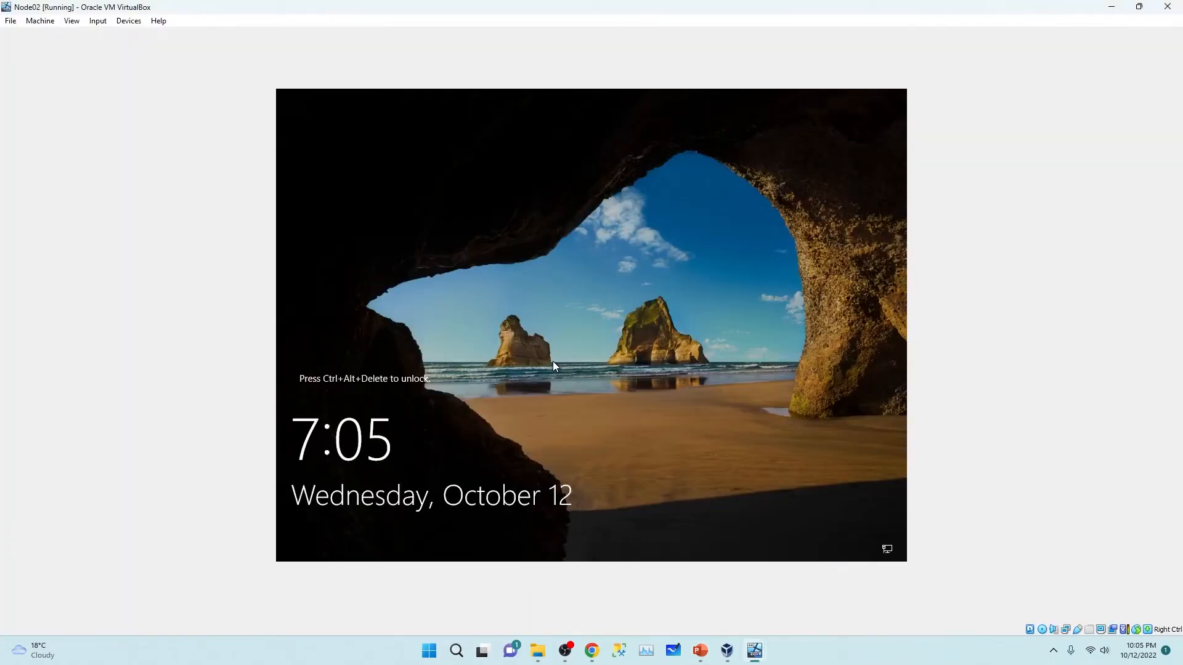
pyautogui.hotkey('ctrl', 'alt', 'Delete')
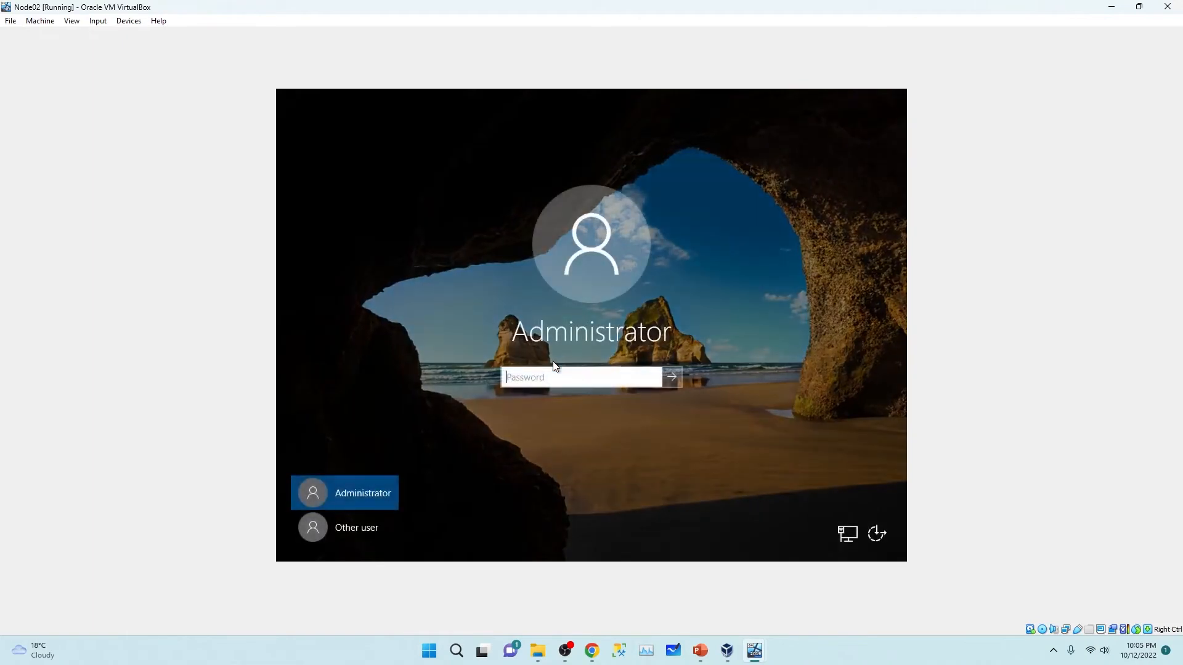
pyautogui.click(376, 520)
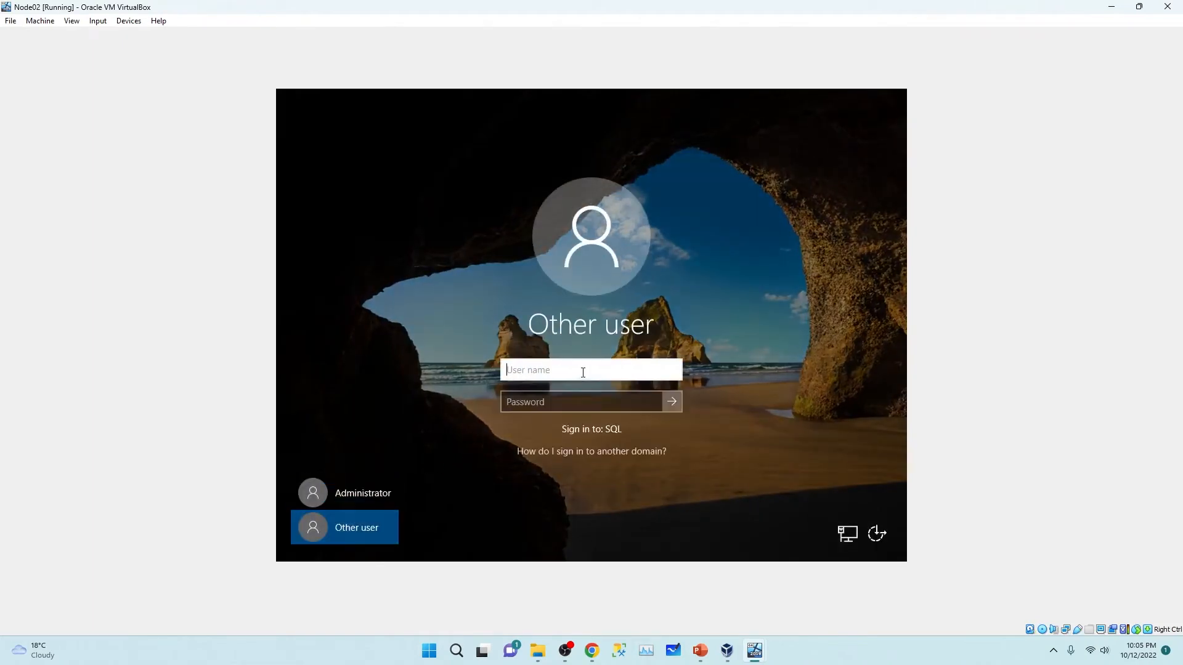
pyautogui.write('SQL\\AHSAN')
pyautogui.click(584, 408)
pyautogui.write('•')
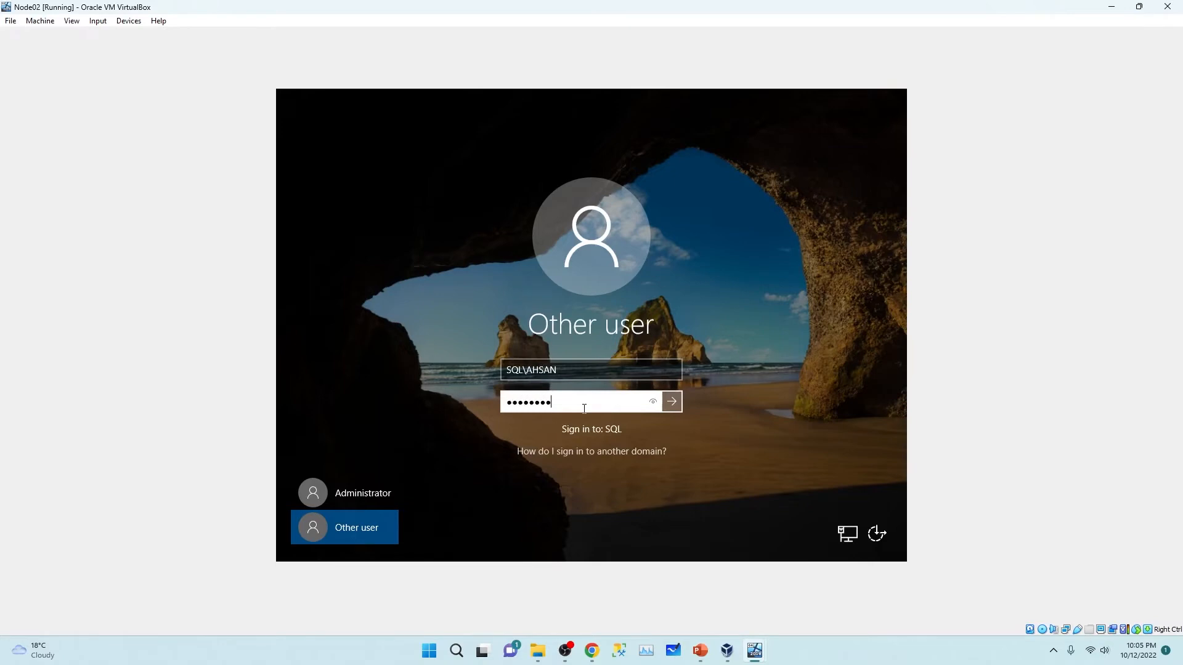
pyautogui.write('••••••••')
pyautogui.press('Return')
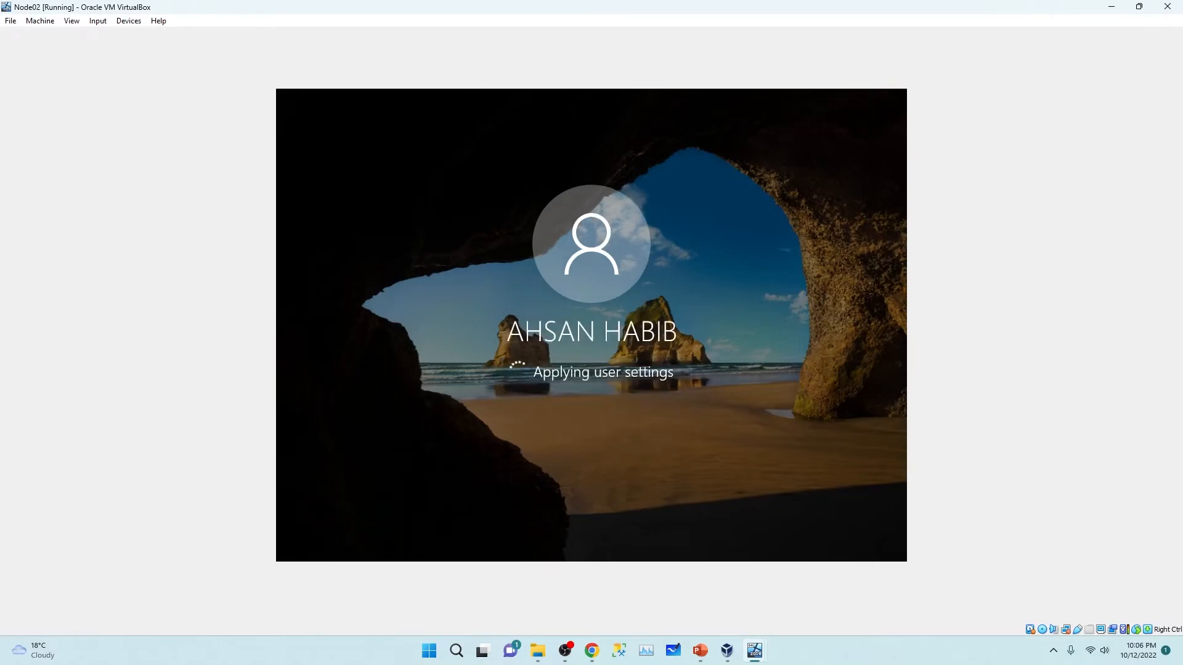
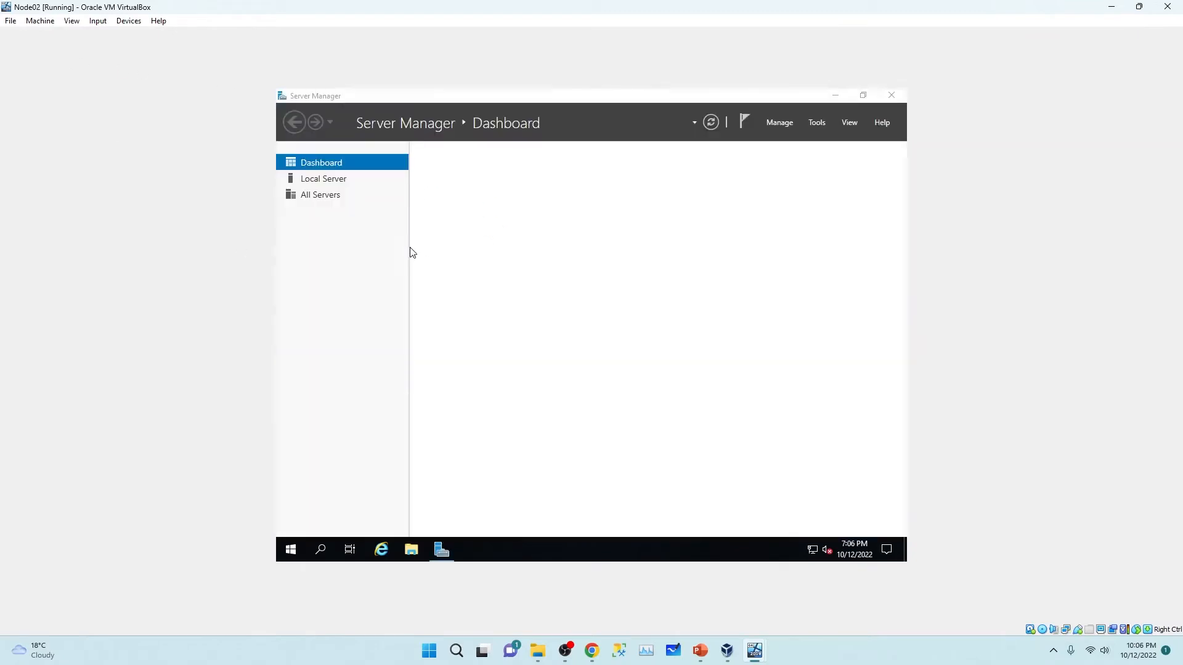
# Step: On Node02, open account settings from the Start menu user icon to check the signed-in account
pyautogui.click(282, 554)
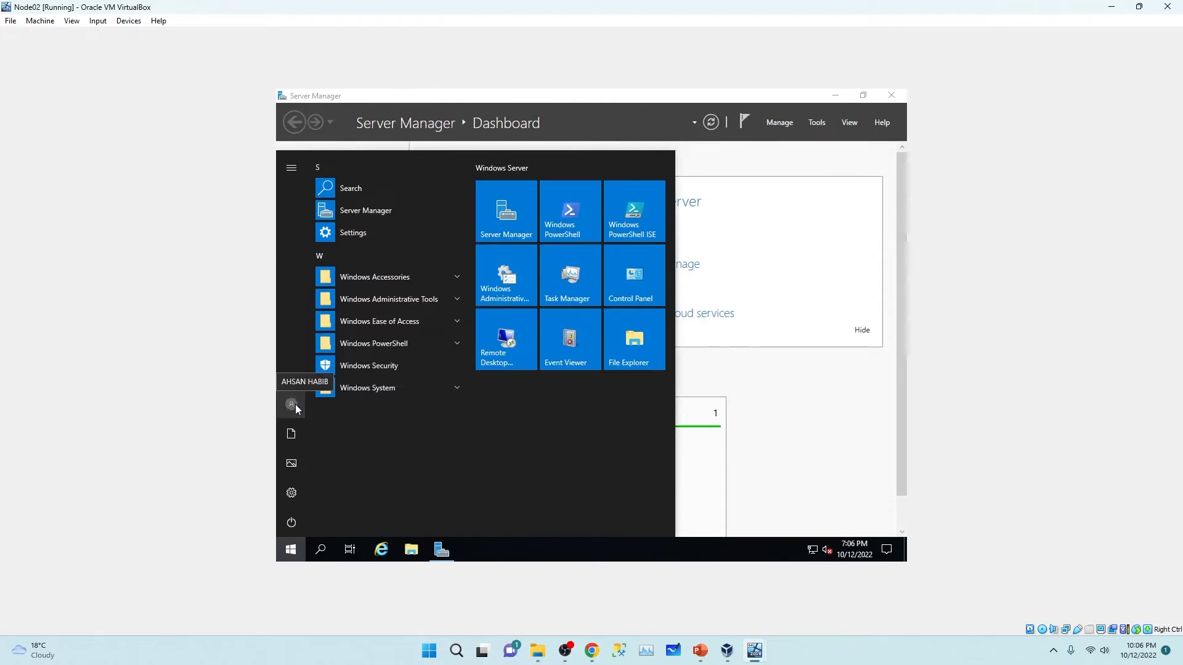
pyautogui.click(295, 402)
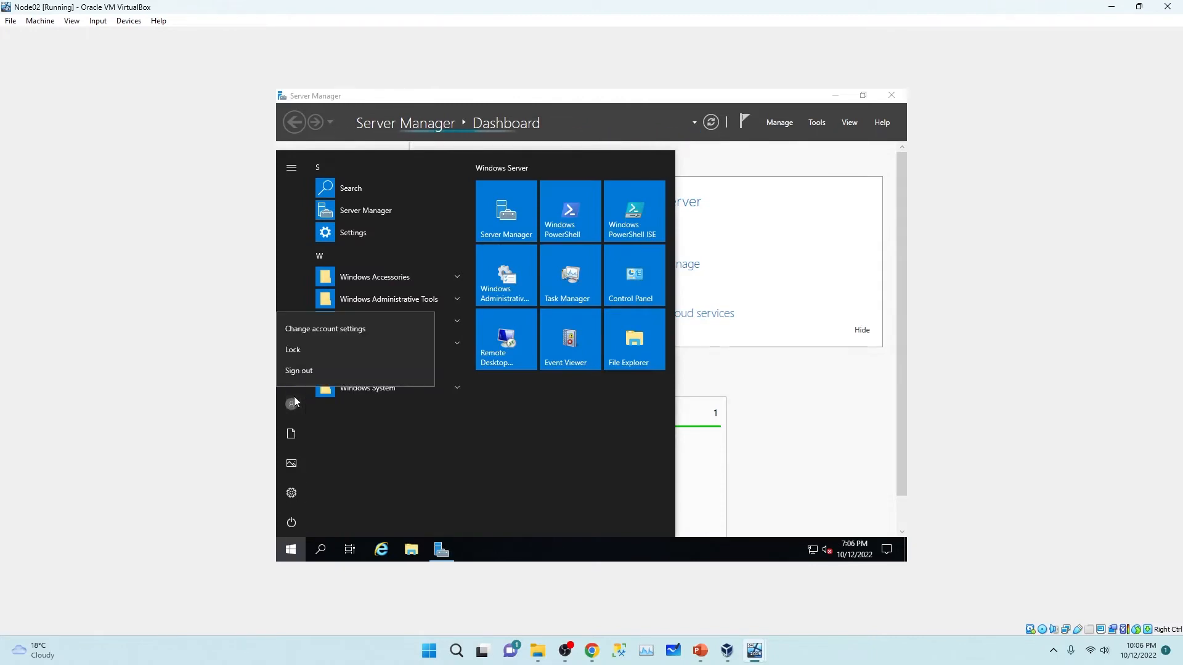
pyautogui.click(319, 328)
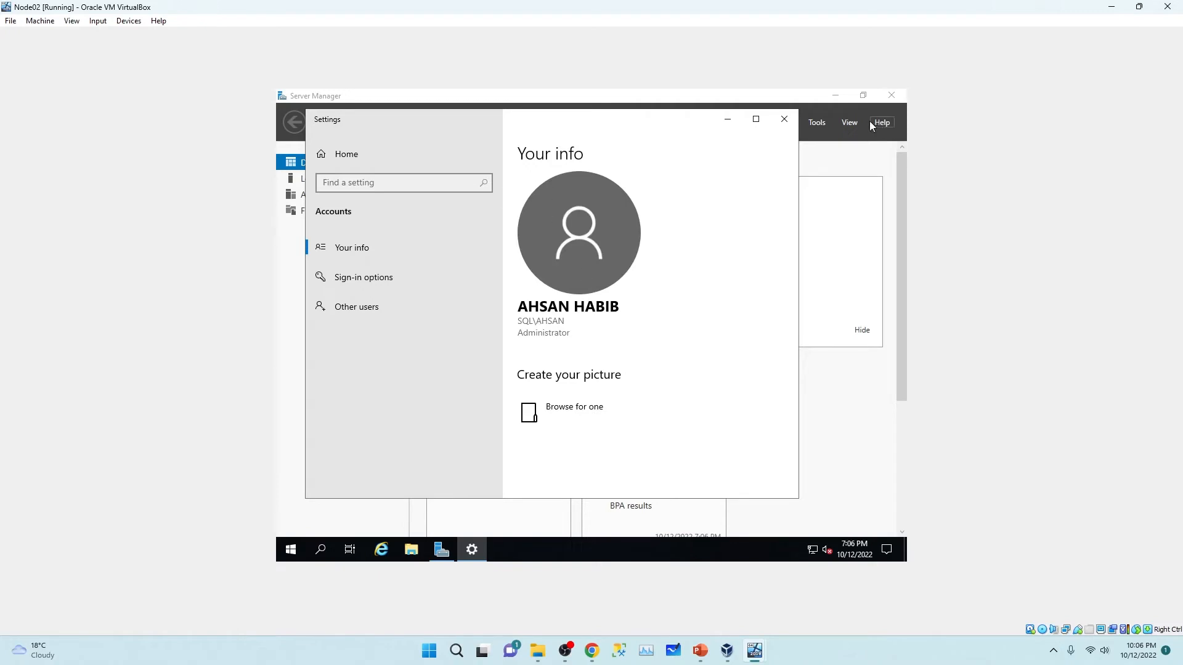
# Step: Close Settings and Server Manager on Node02 and bring up the desktop context menu
pyautogui.click(784, 119)
pyautogui.click(879, 98)
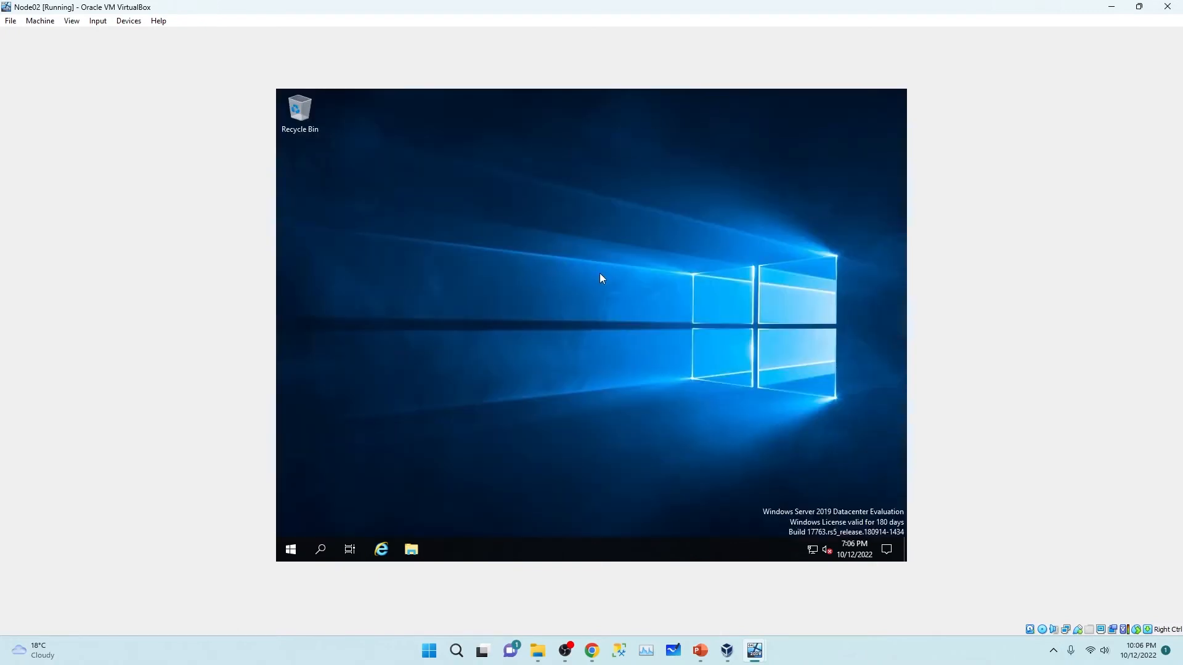
pyautogui.rightClick(600, 273)
# Step: Refresh Node02's desktop, minimize Node02, and bring Node01's window forward
pyautogui.click(656, 311)
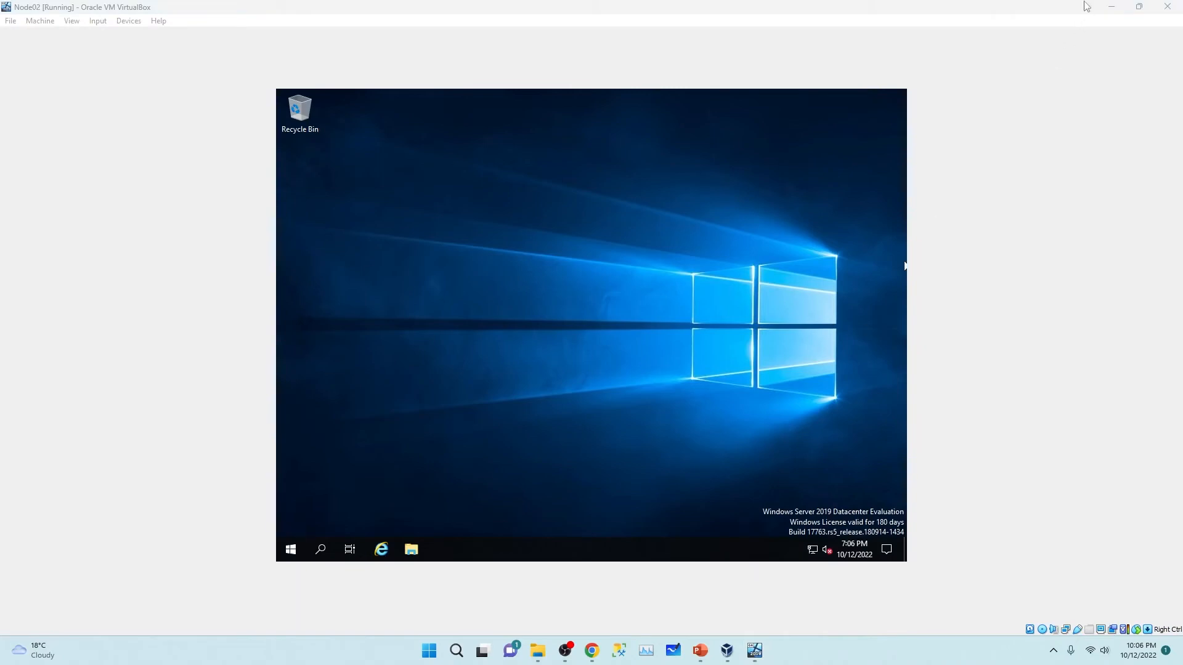
pyautogui.click(1112, 6)
pyautogui.moveTo(756, 646)
pyautogui.click(754, 589)
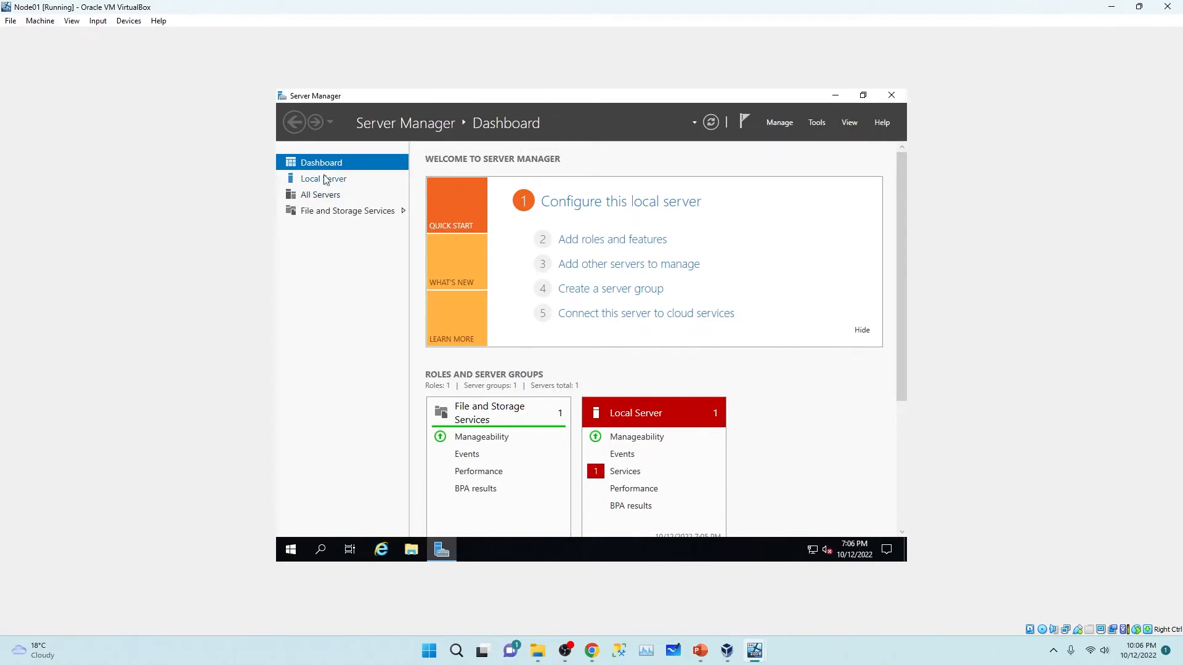
# Step: Add Failover Clustering with its management tools on Node01, allowing automatic restart, and install
pyautogui.click(634, 243)
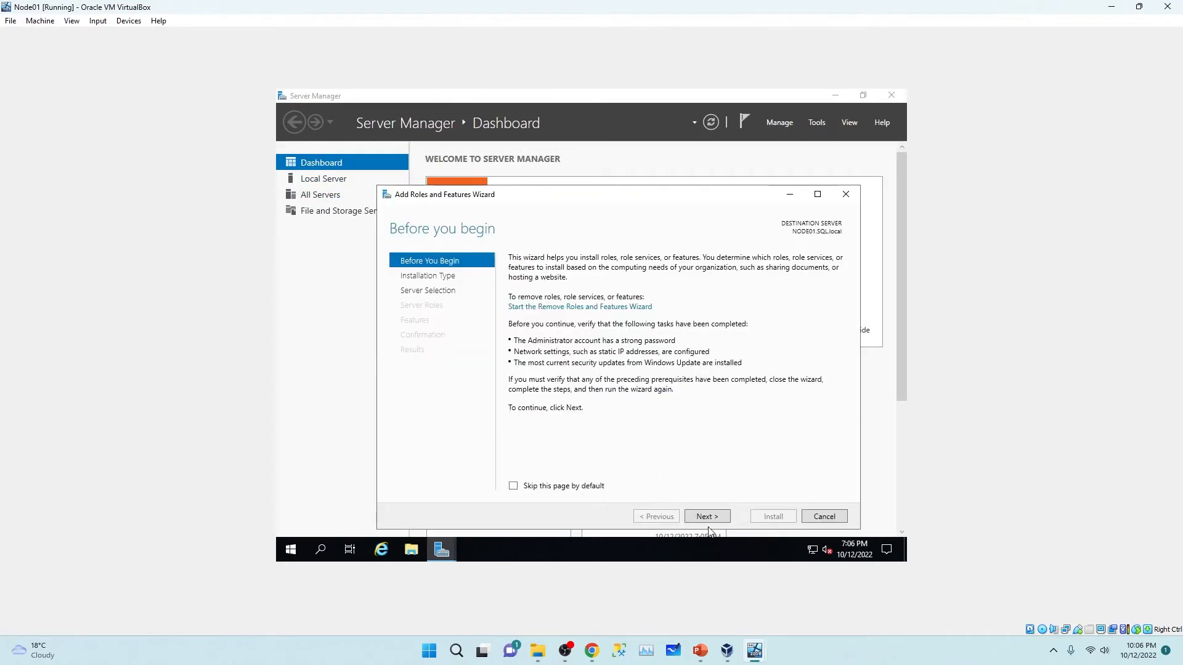
pyautogui.click(713, 518)
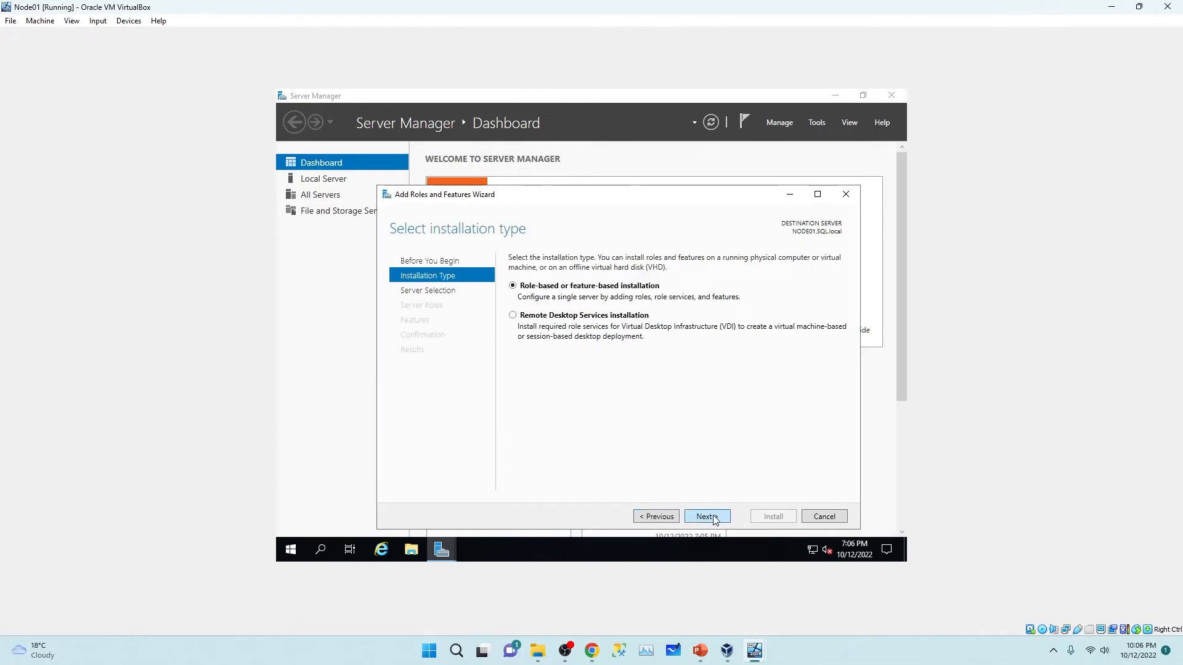
pyautogui.click(713, 518)
pyautogui.click(714, 519)
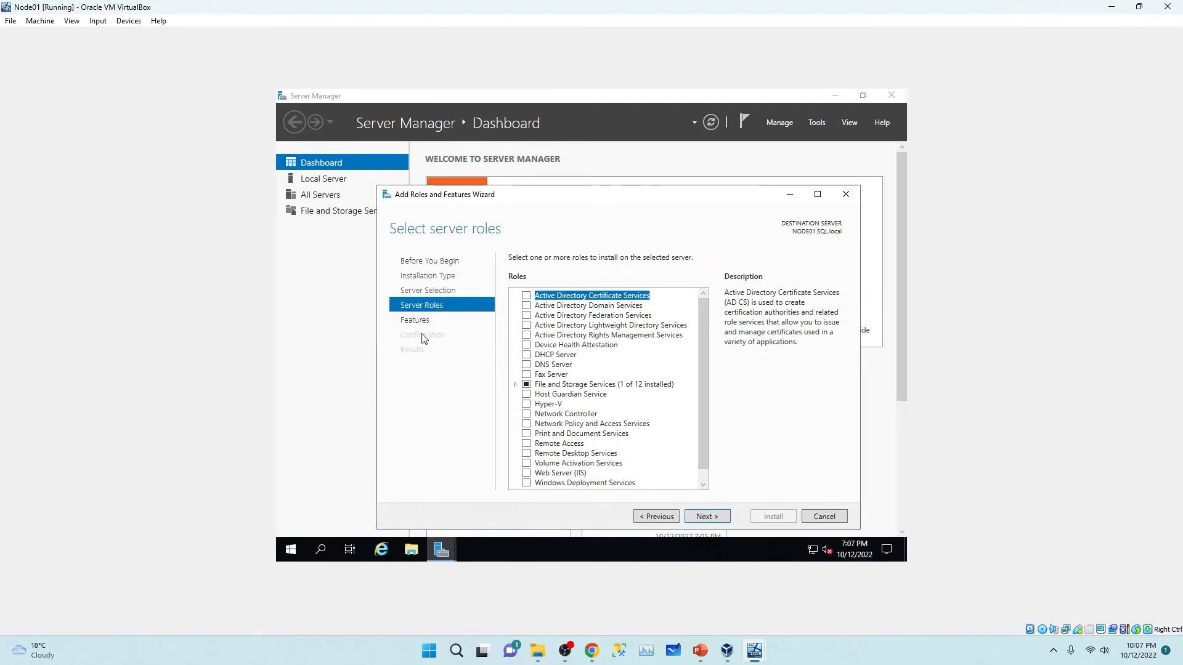
pyautogui.click(716, 517)
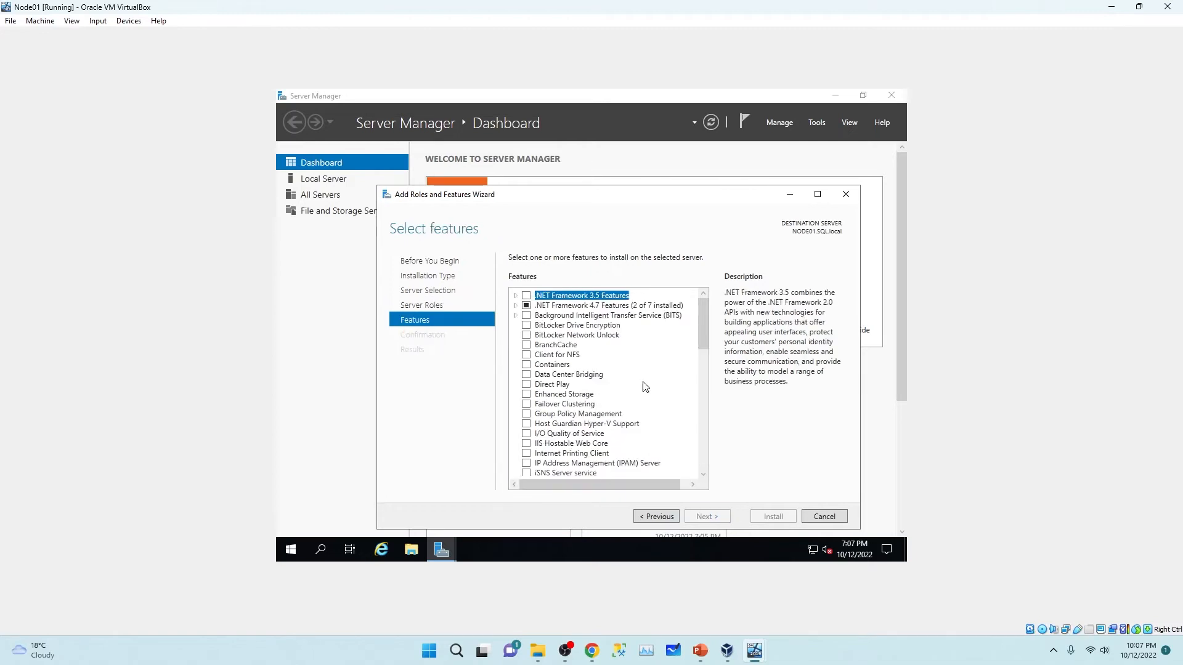
pyautogui.click(528, 406)
pyautogui.click(658, 462)
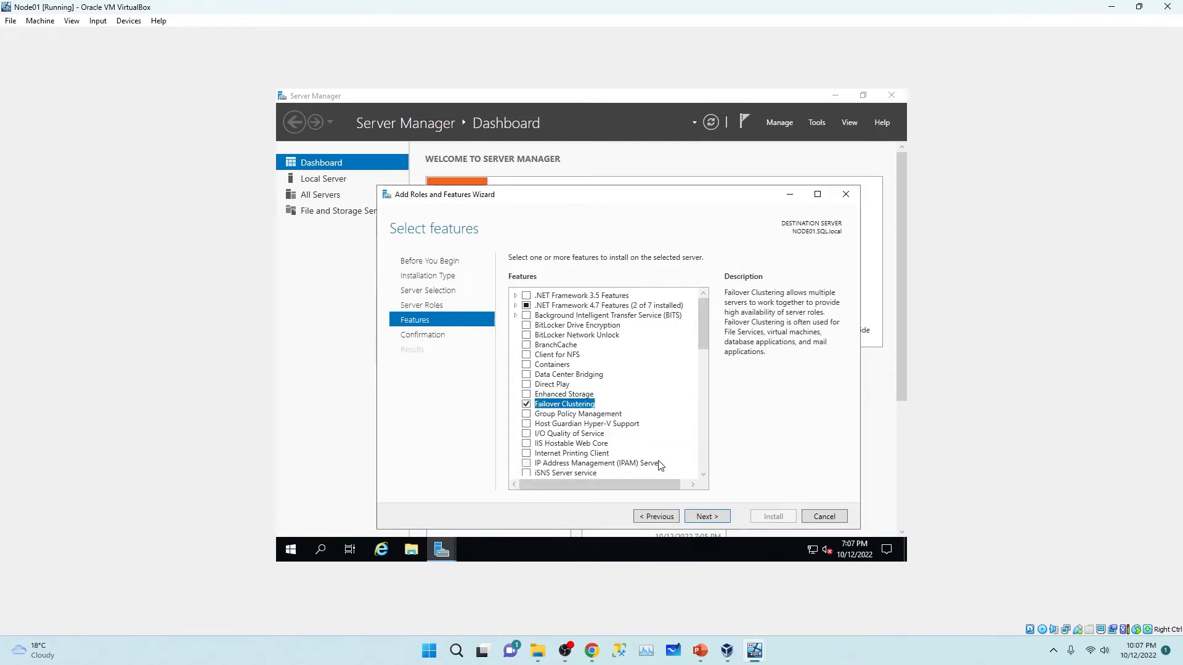
pyautogui.click(707, 517)
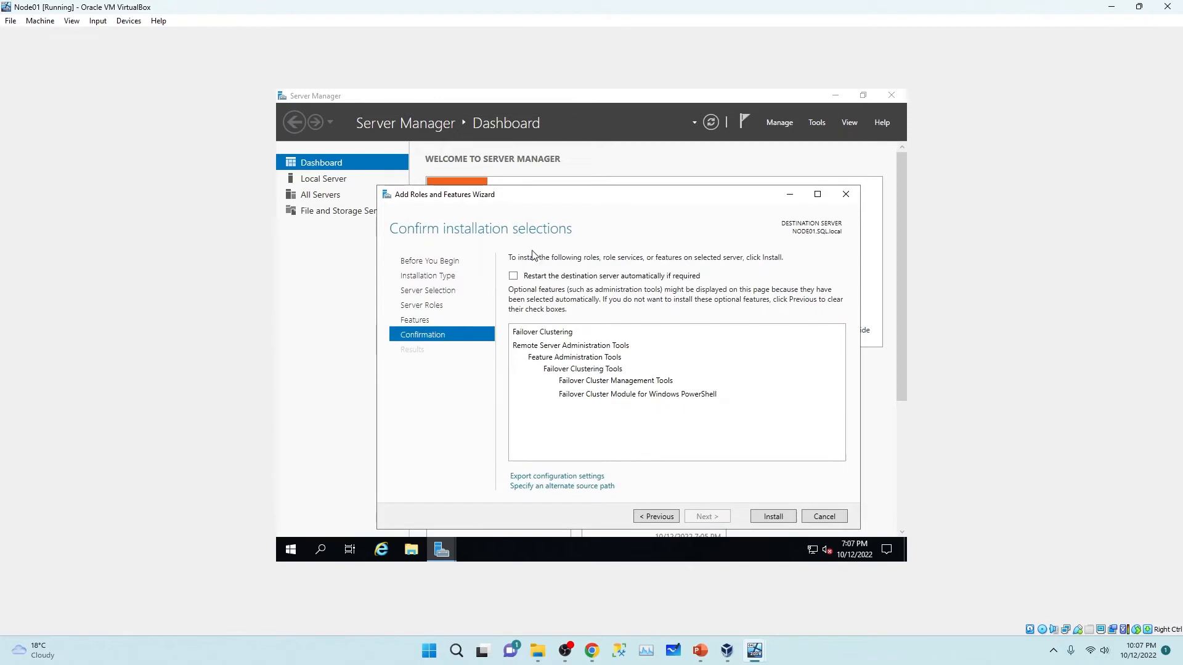
pyautogui.click(513, 278)
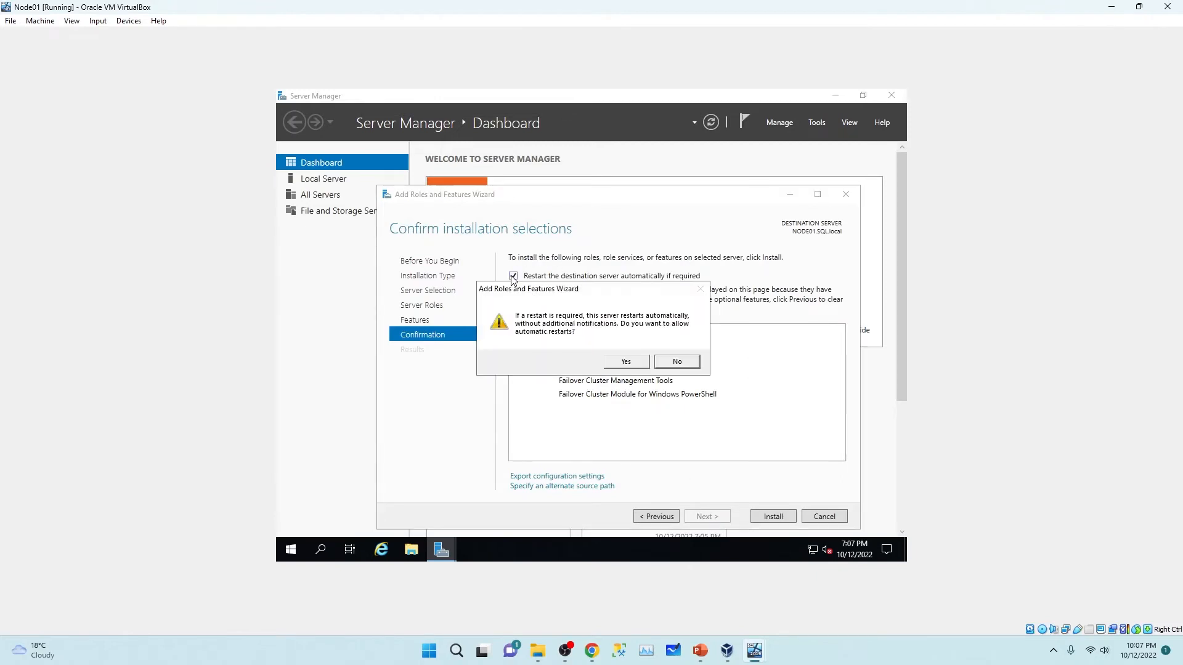
pyautogui.click(624, 364)
pyautogui.click(777, 515)
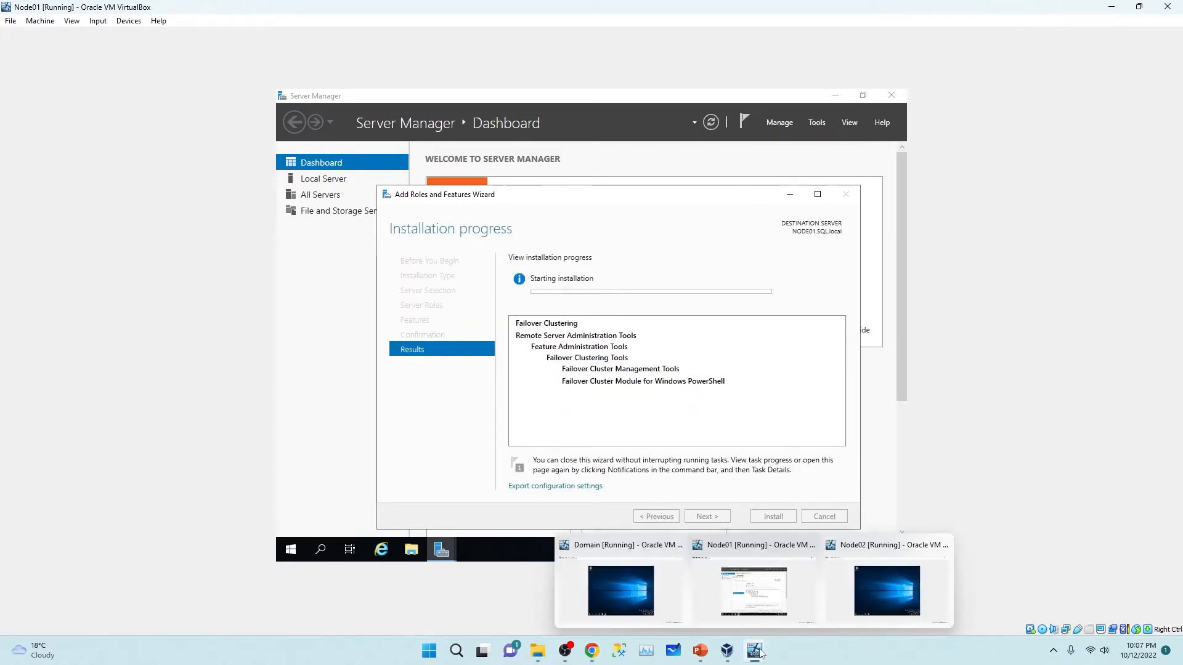
# Step: Tile the Node01 window on the left and the Node02 window on the right
pyautogui.moveTo(1025, 15); pyautogui.dragTo(507, 74)
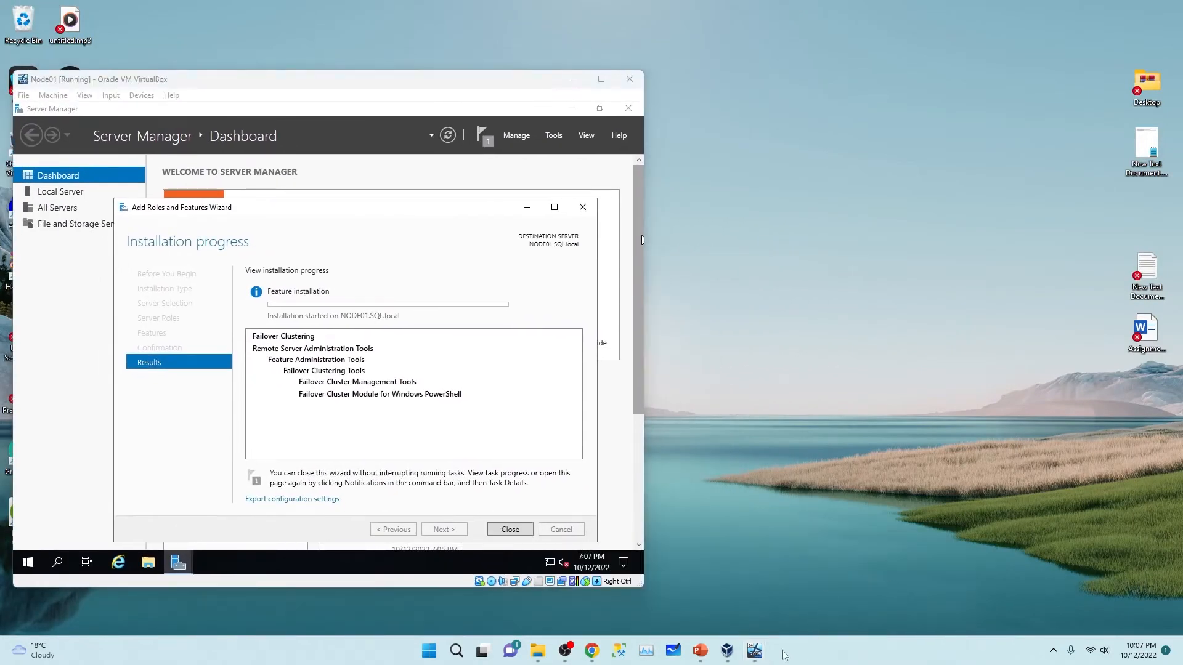
pyautogui.moveTo(755, 651)
pyautogui.click(861, 594)
pyautogui.moveTo(579, 7); pyautogui.dragTo(880, 90)
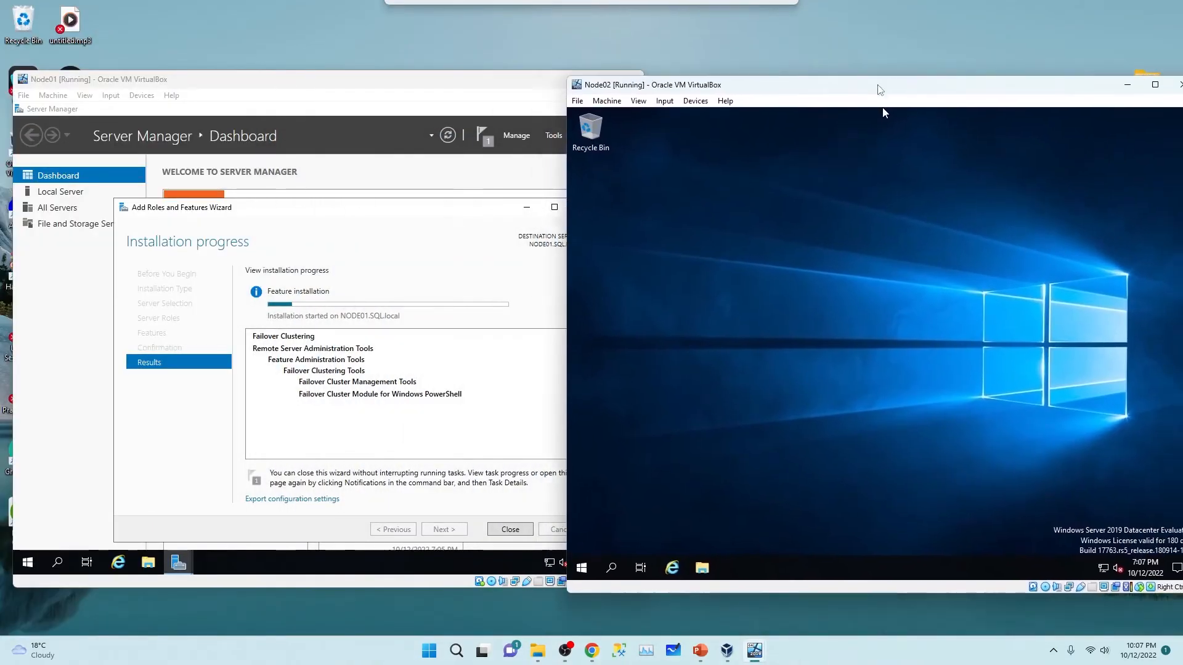
# Step: Launch Server Manager on Node02 and run Add Roles and Features through to the Features page
pyautogui.click(584, 568)
pyautogui.click(796, 231)
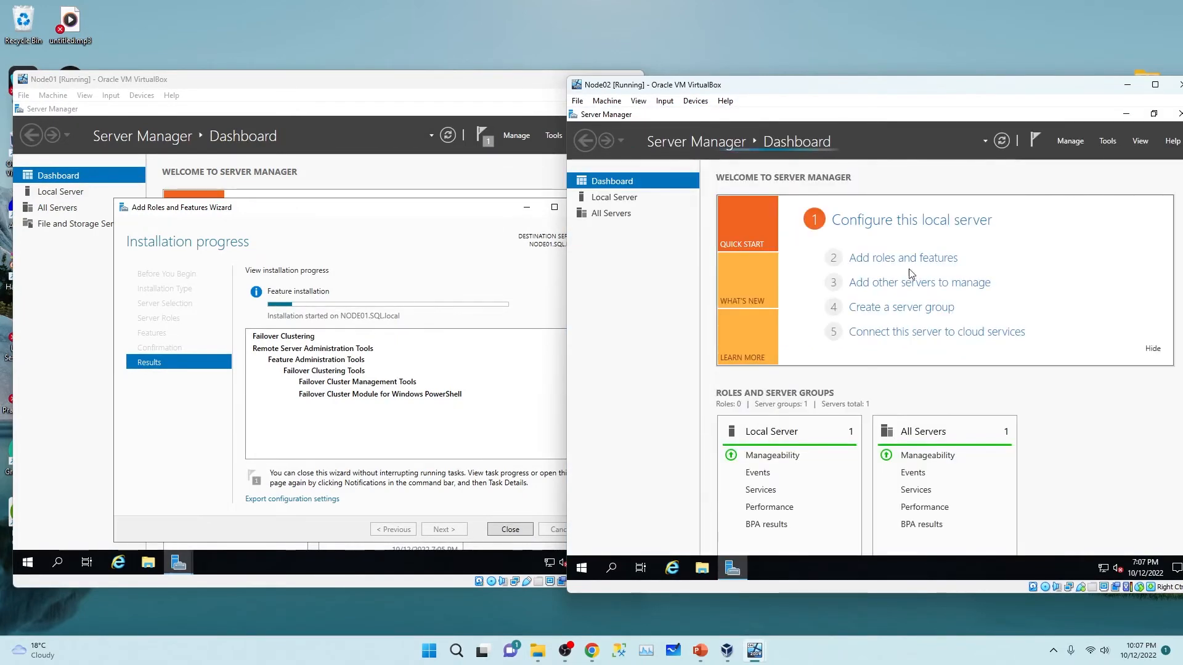
pyautogui.click(904, 259)
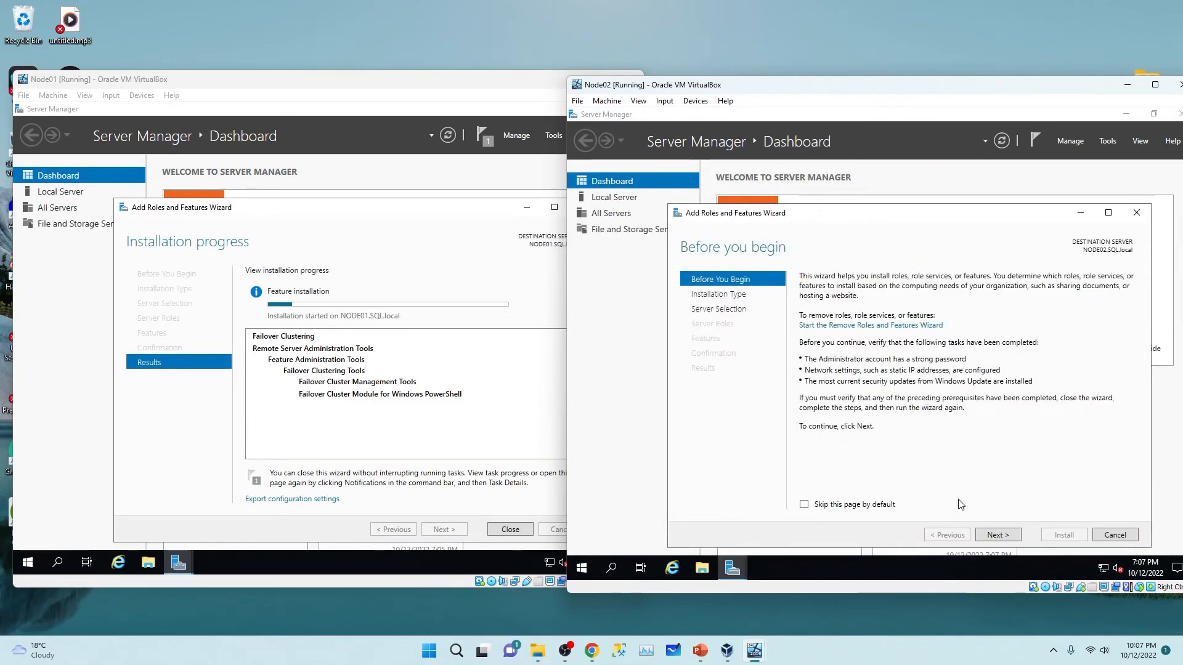
pyautogui.click(1013, 540)
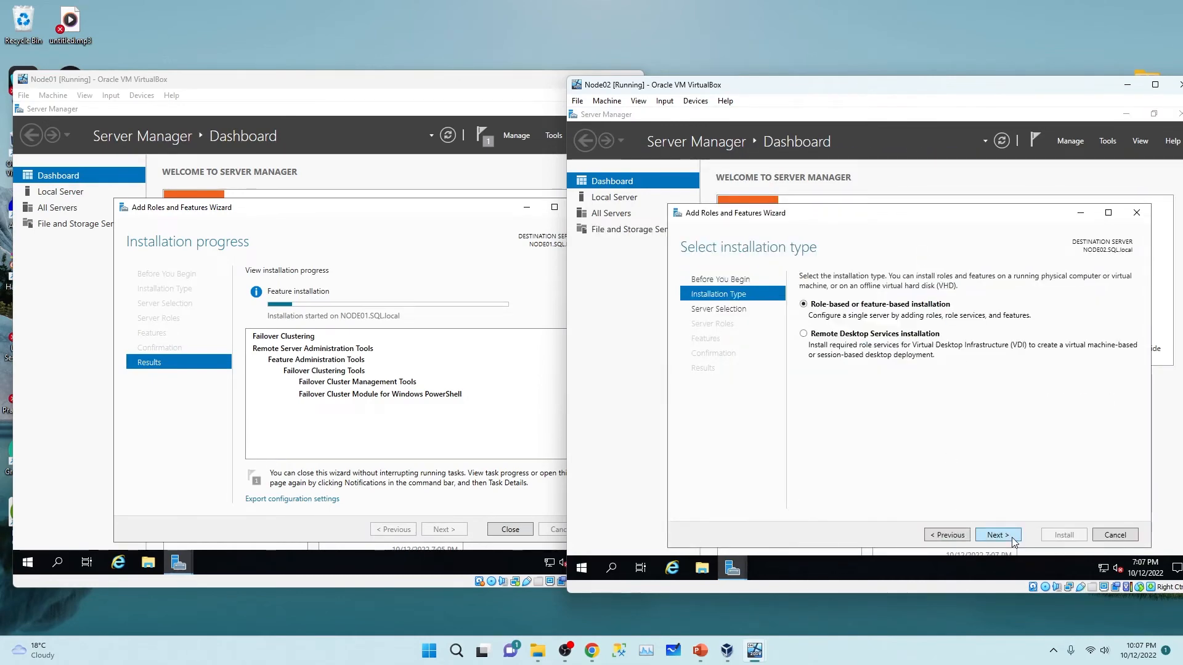
pyautogui.click(1013, 539)
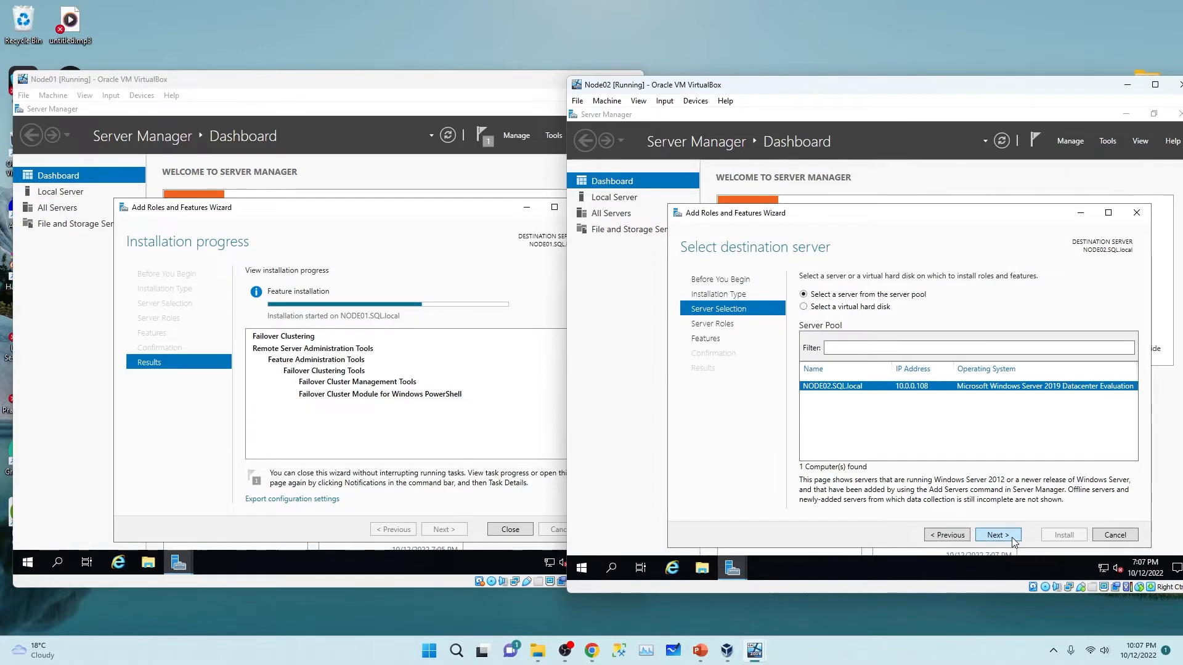
pyautogui.click(1014, 539)
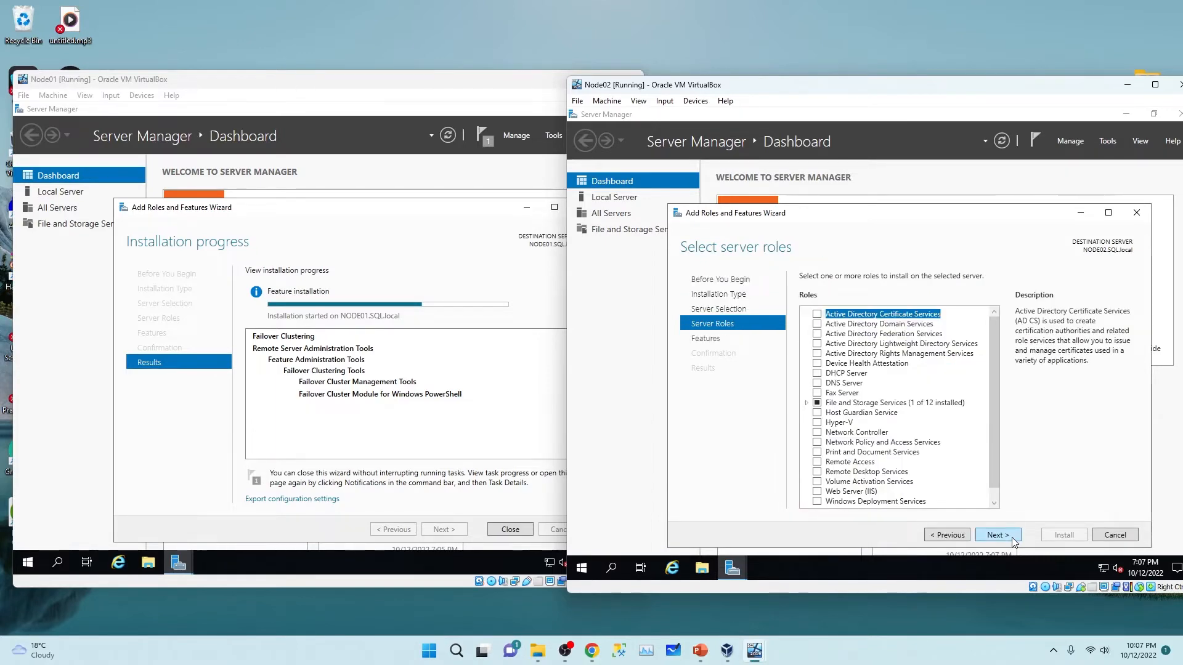
pyautogui.click(1014, 540)
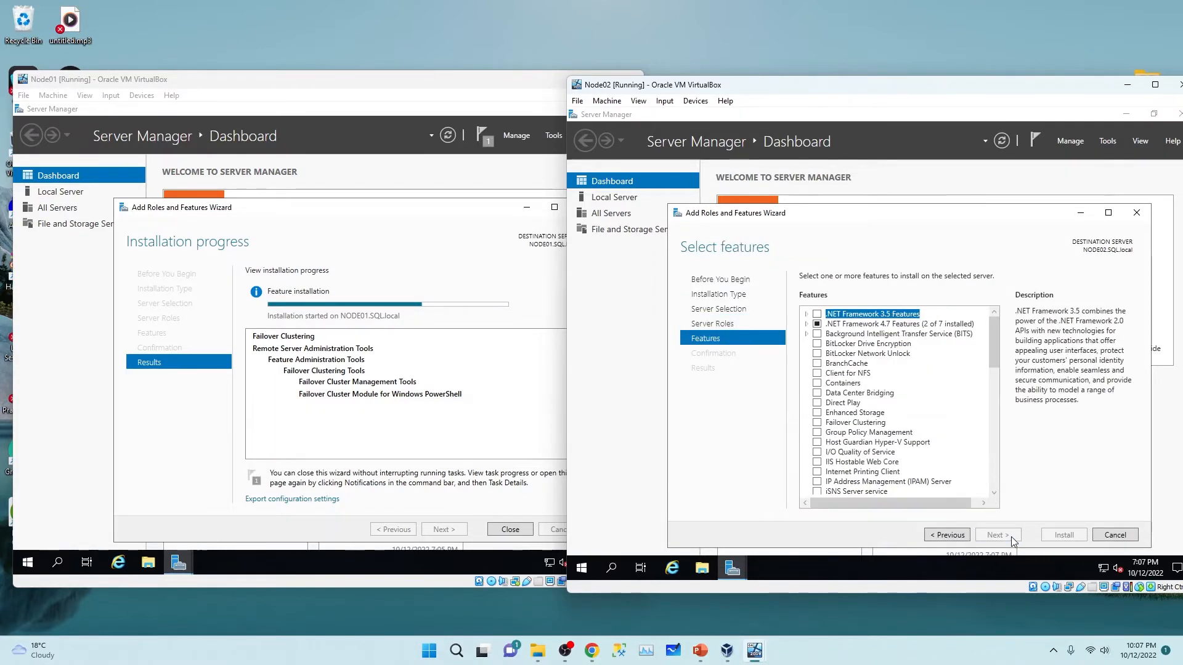
# Step: Select Failover Clustering with management tools, allow automatic restart, and install it on Node02
pyautogui.click(817, 424)
pyautogui.click(938, 481)
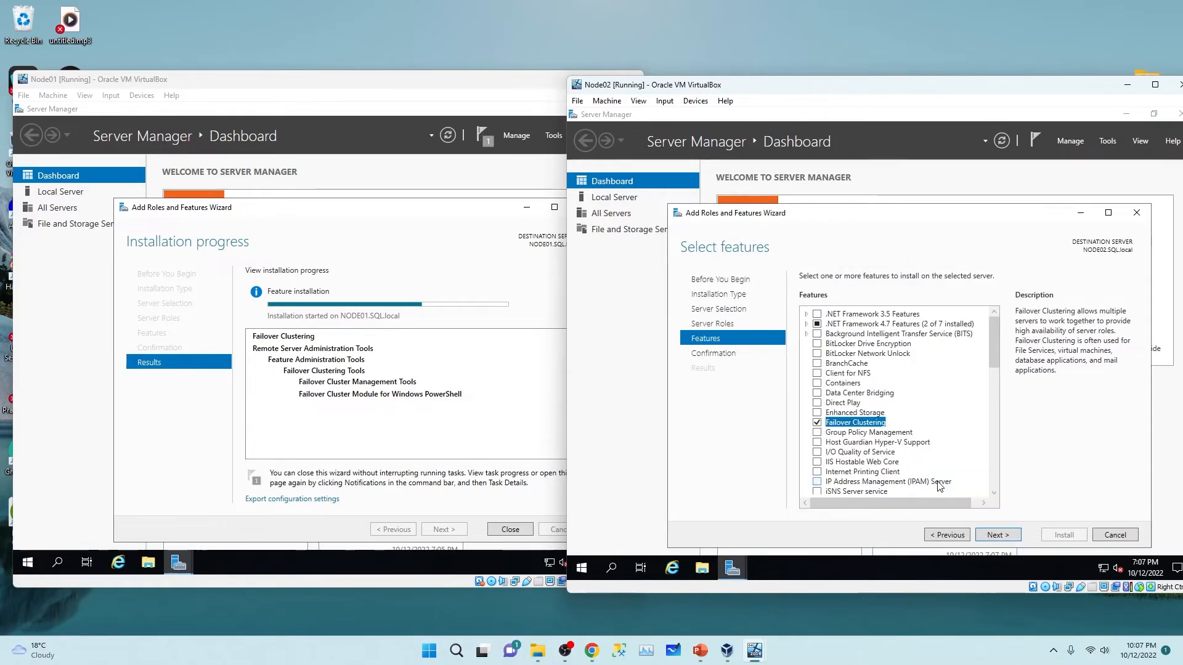
pyautogui.click(996, 535)
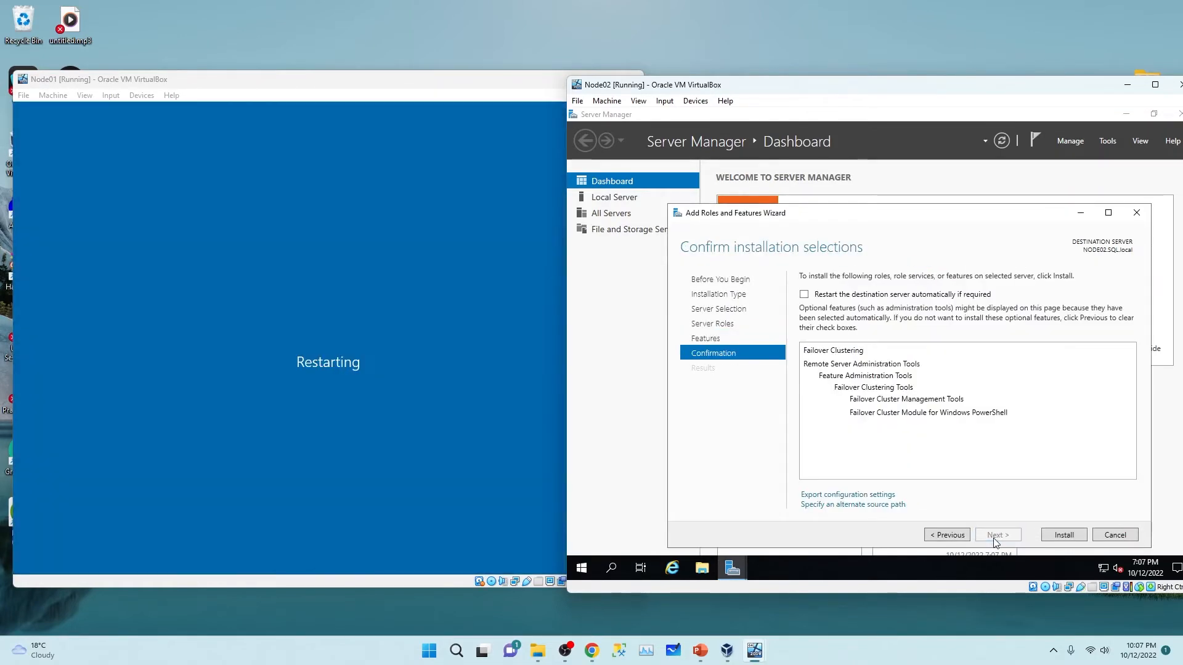
pyautogui.click(804, 295)
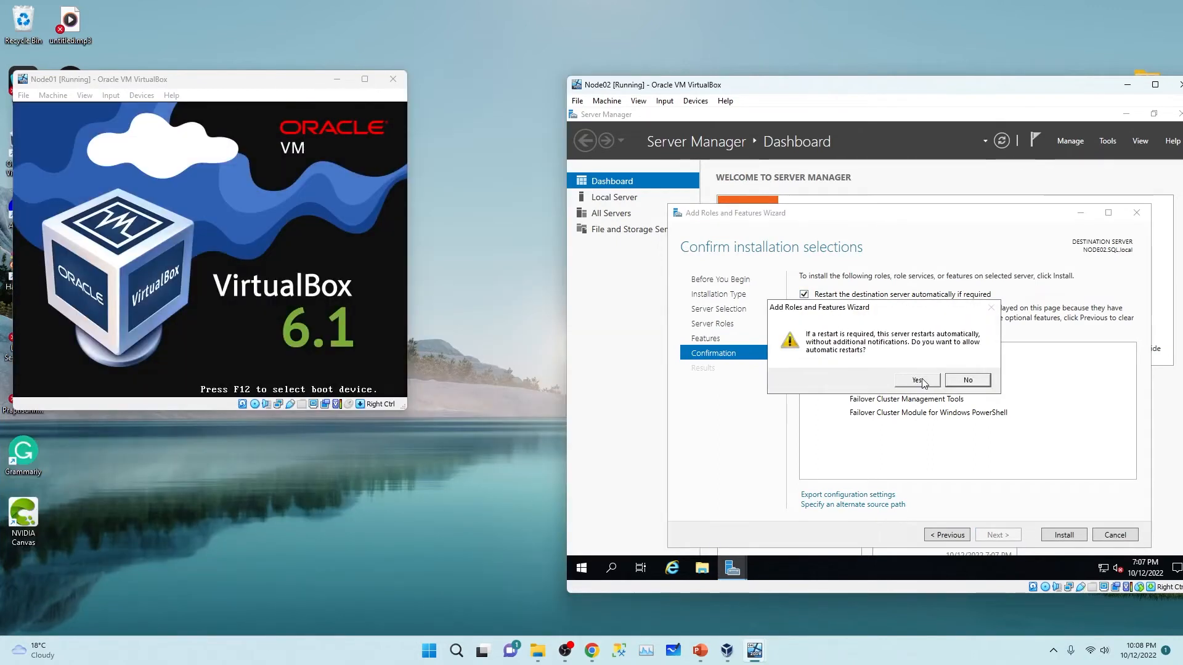
pyautogui.click(923, 382)
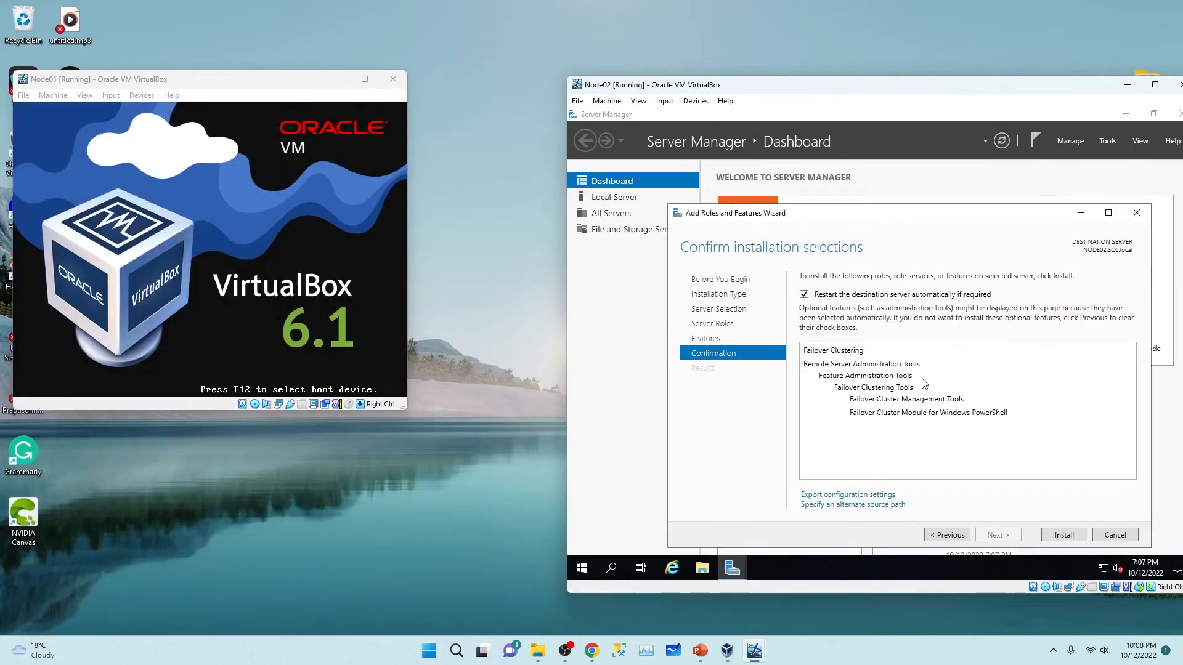
pyautogui.click(1064, 534)
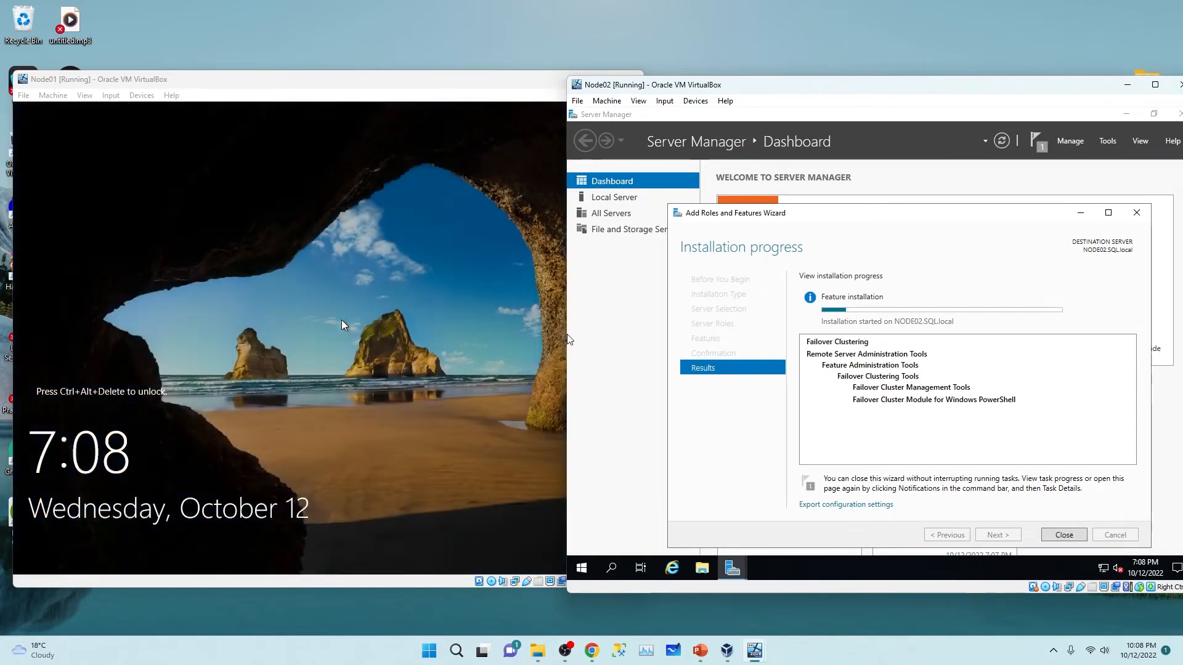
# Step: Dismiss Node02's Ctrl+Alt+Del screen, sign in to Node01 with its password, and shift Node02's window right
pyautogui.hotkey('ctrl', 'alt', 'Delete')
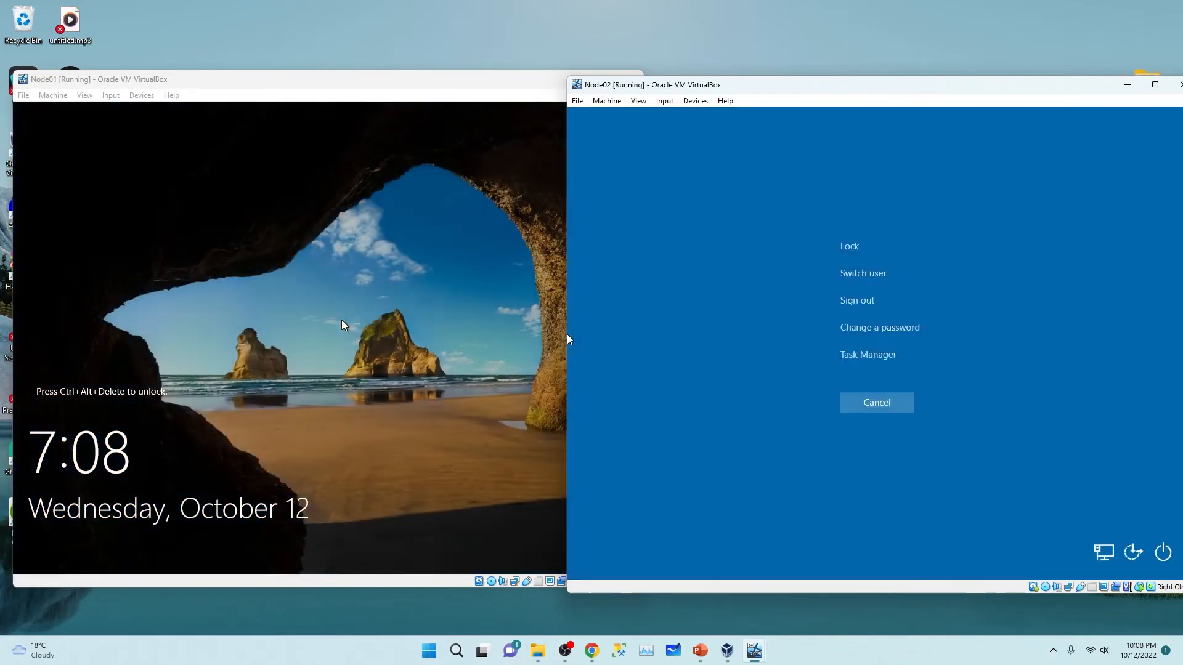
pyautogui.click(881, 403)
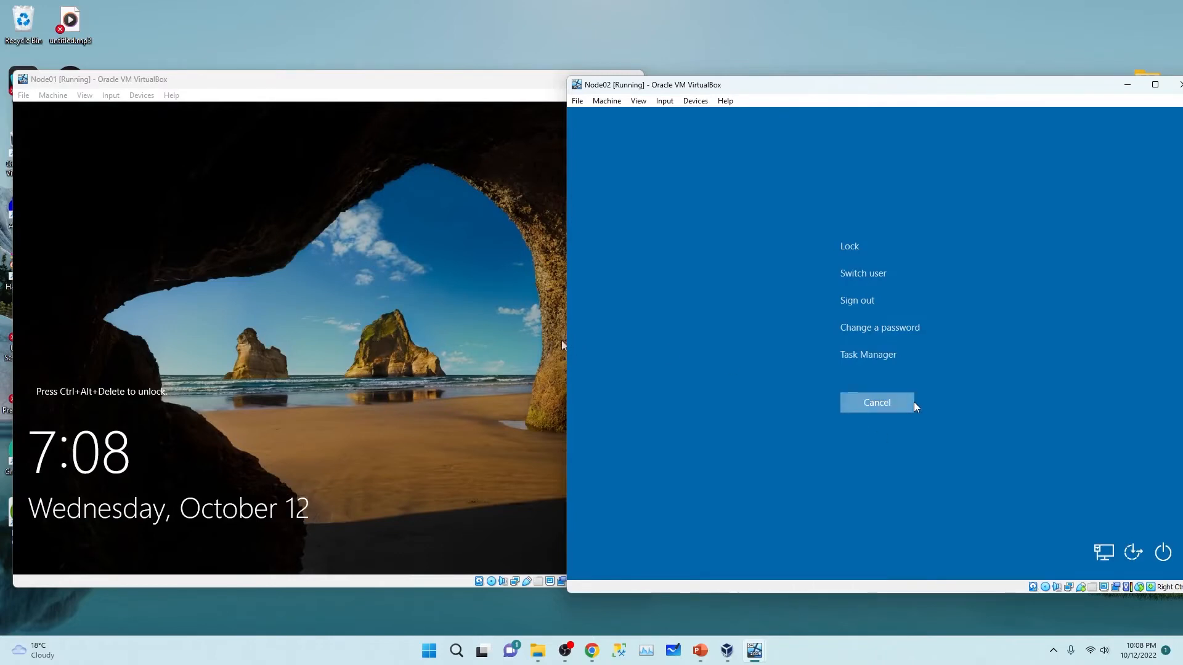
pyautogui.click(270, 307)
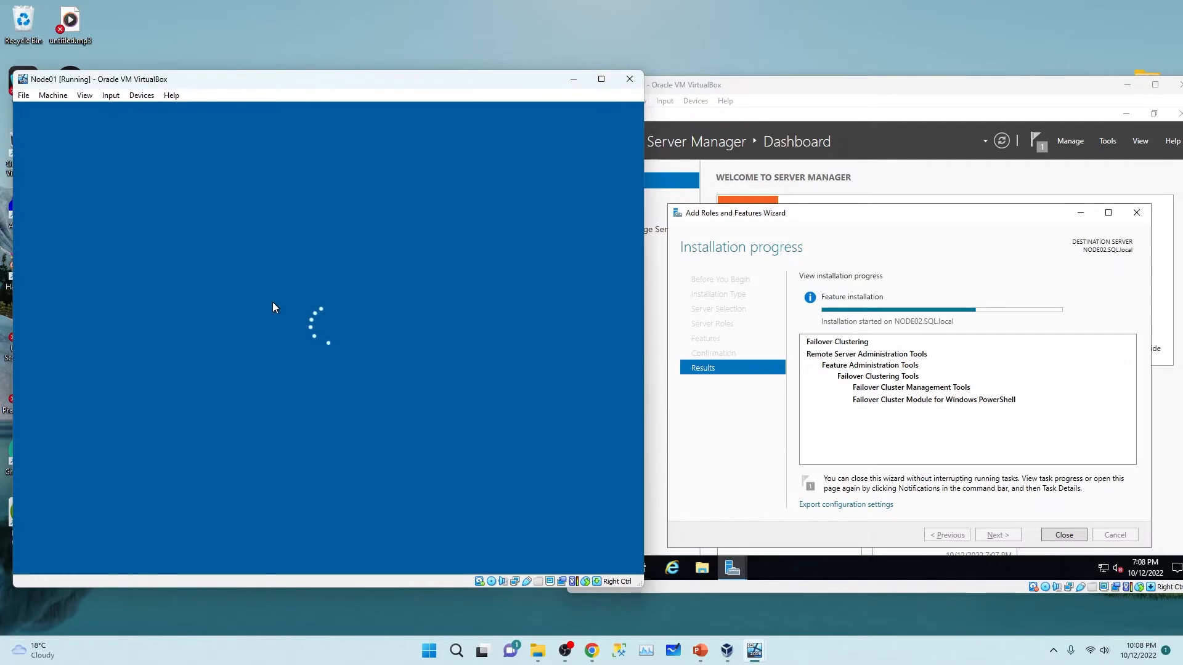
pyautogui.write('******')
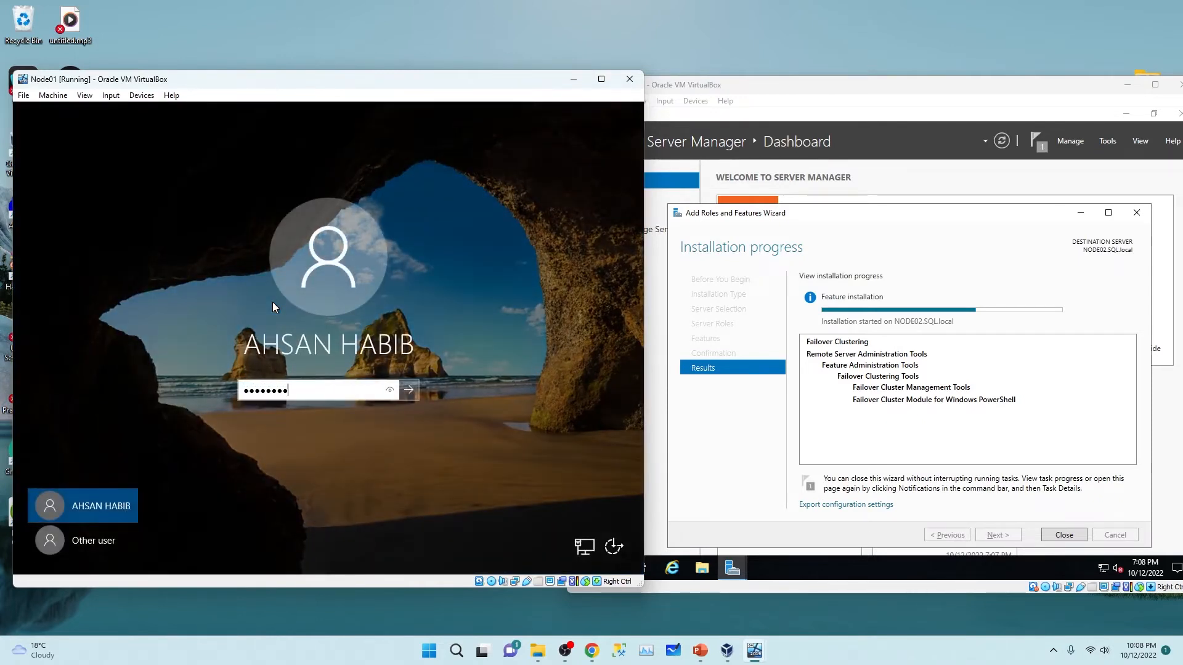
pyautogui.press('Return')
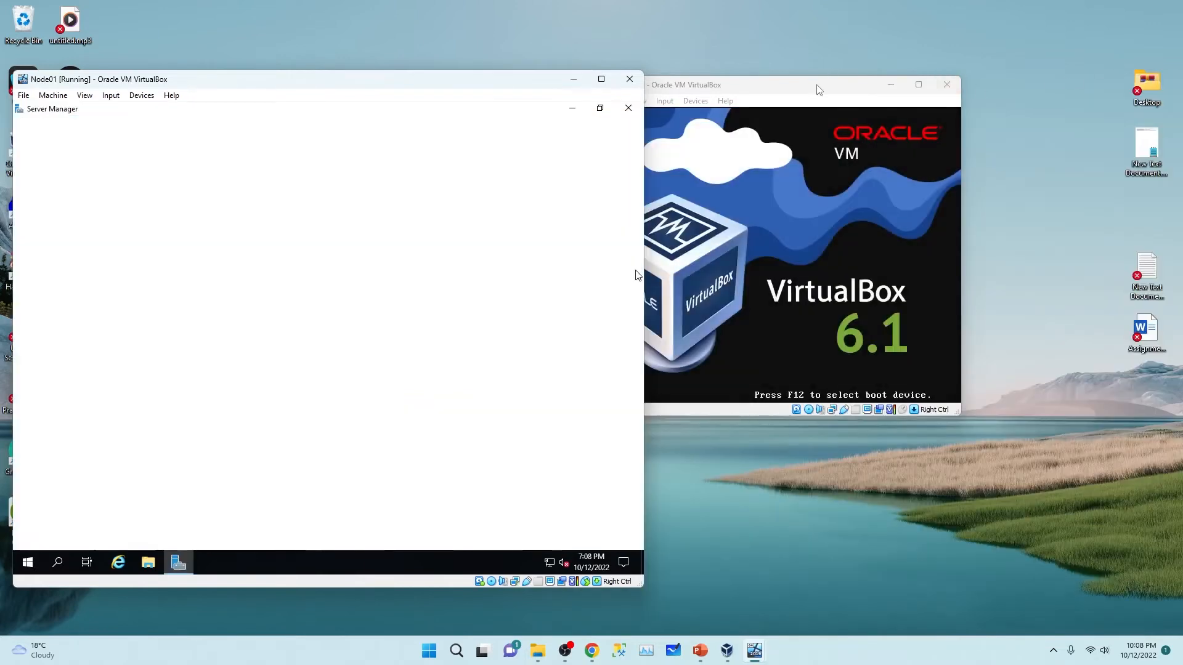
pyautogui.click(819, 90)
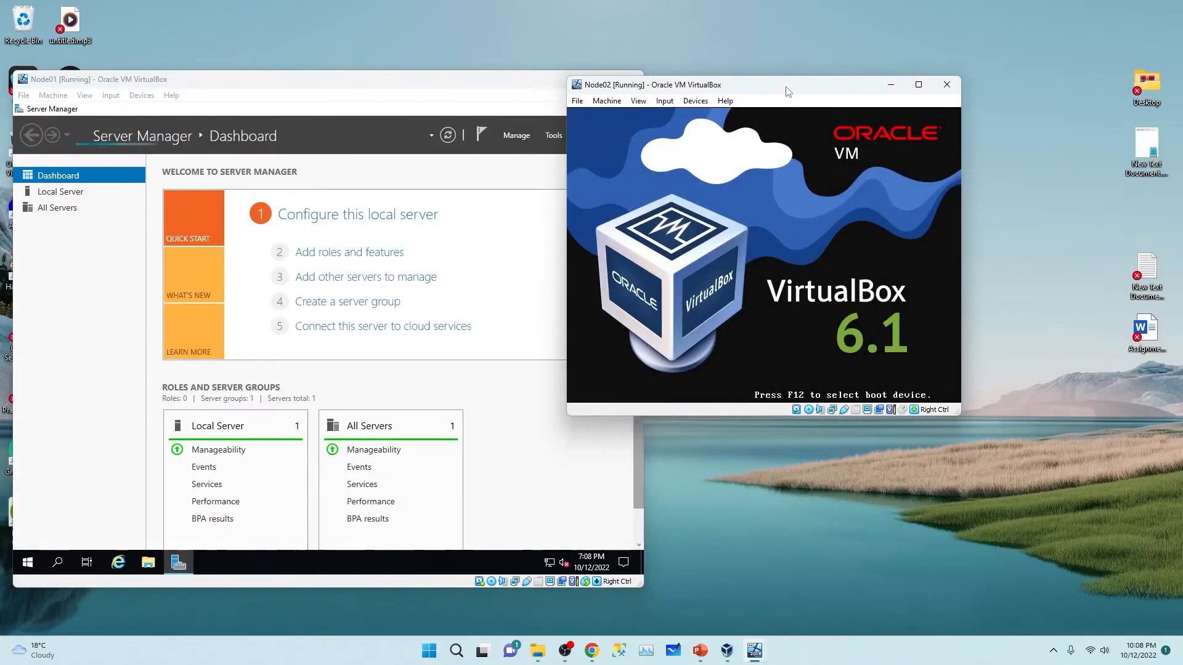
pyautogui.moveTo(819, 90); pyautogui.dragTo(908, 92)
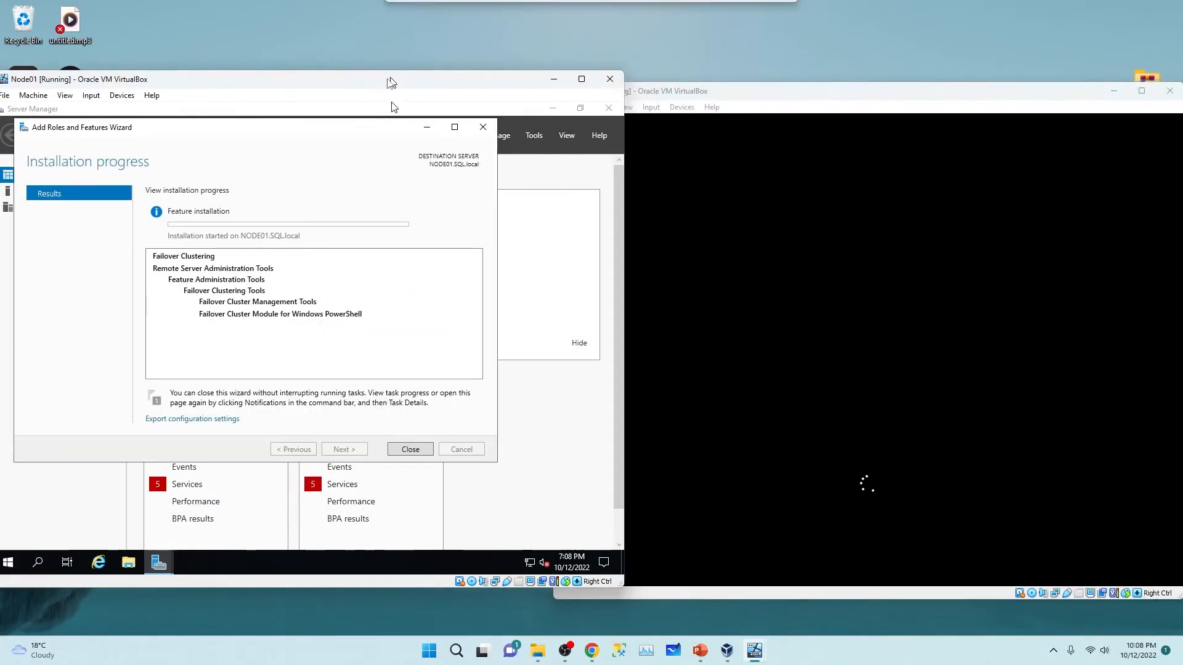
# Step: Close Node01's finished feature installation wizard and sign in to Node02 with its password
pyautogui.moveTo(392, 82)
pyautogui.mouseDown()
pyautogui.moveTo(351, 90)
pyautogui.moveTo(374, 94)
pyautogui.mouseUp()
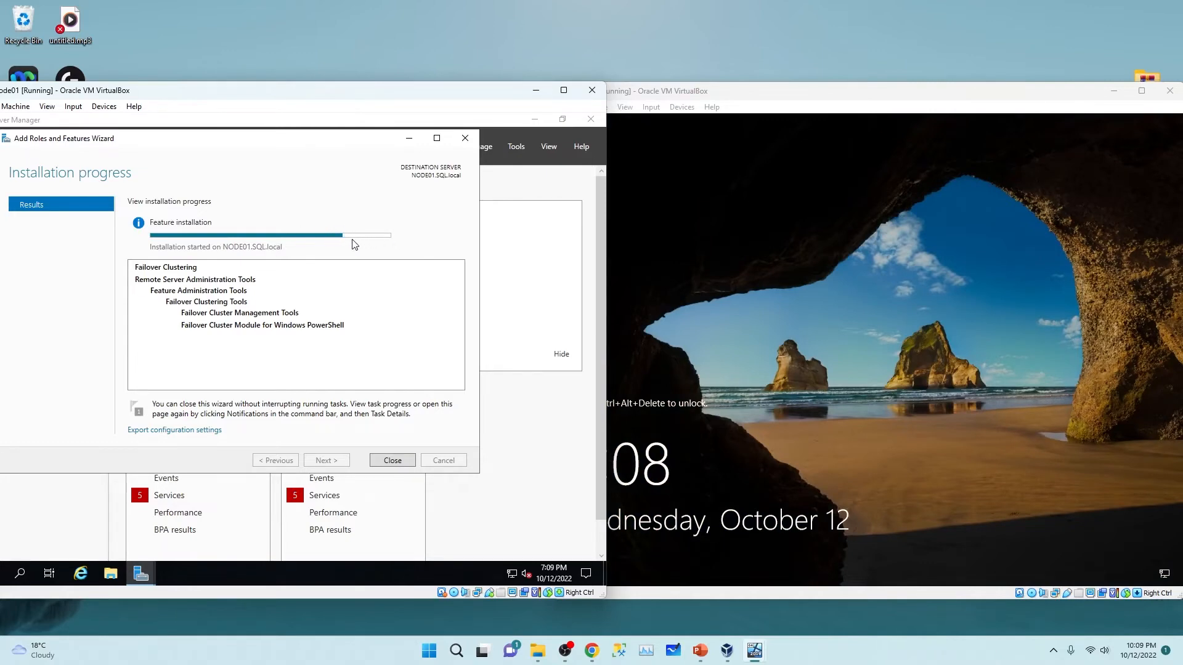
pyautogui.click(393, 460)
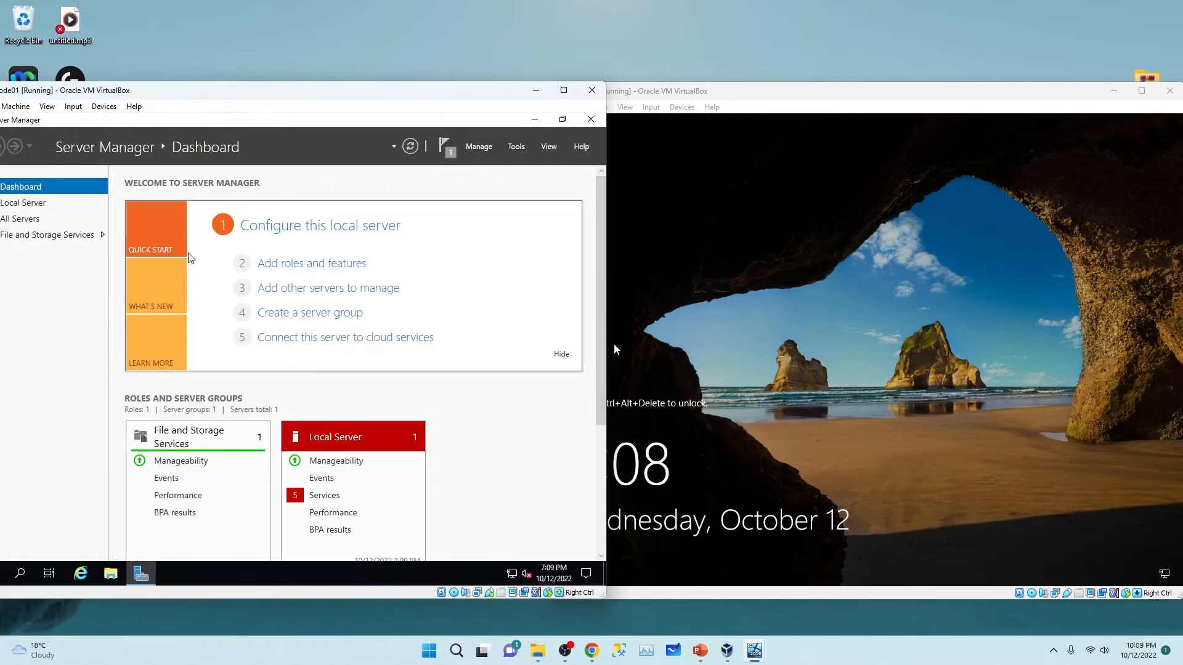
pyautogui.click(776, 318)
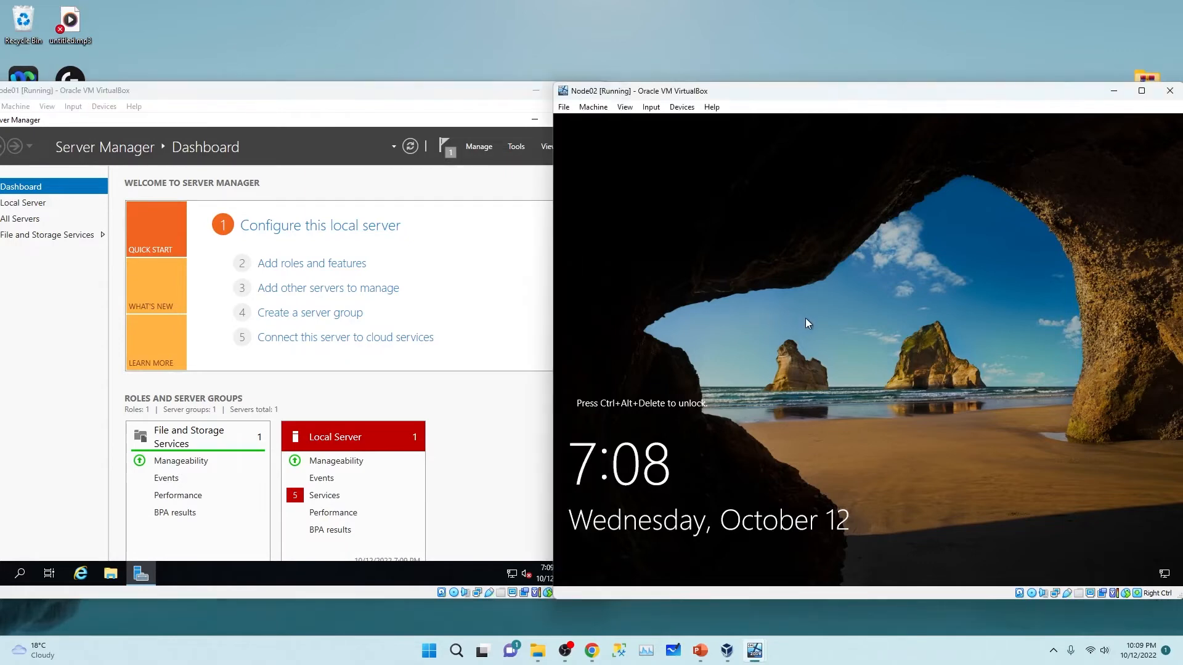
pyautogui.hotkey('ctrl', 'Delete')
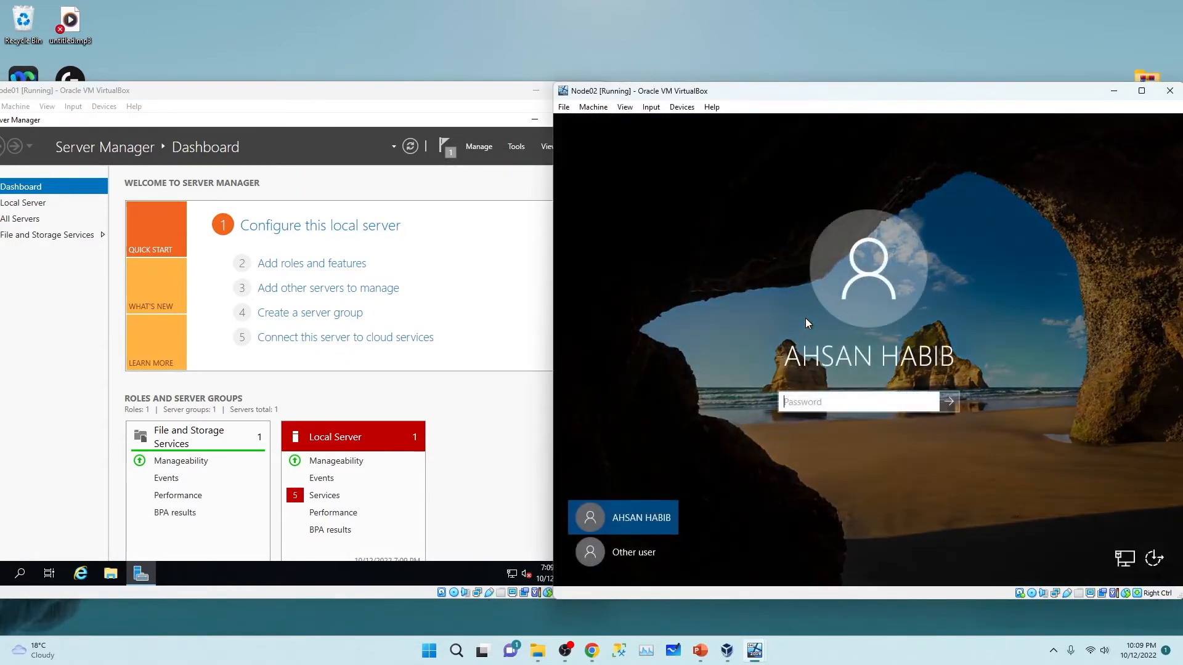
pyautogui.write('********')
pyautogui.press('Return')
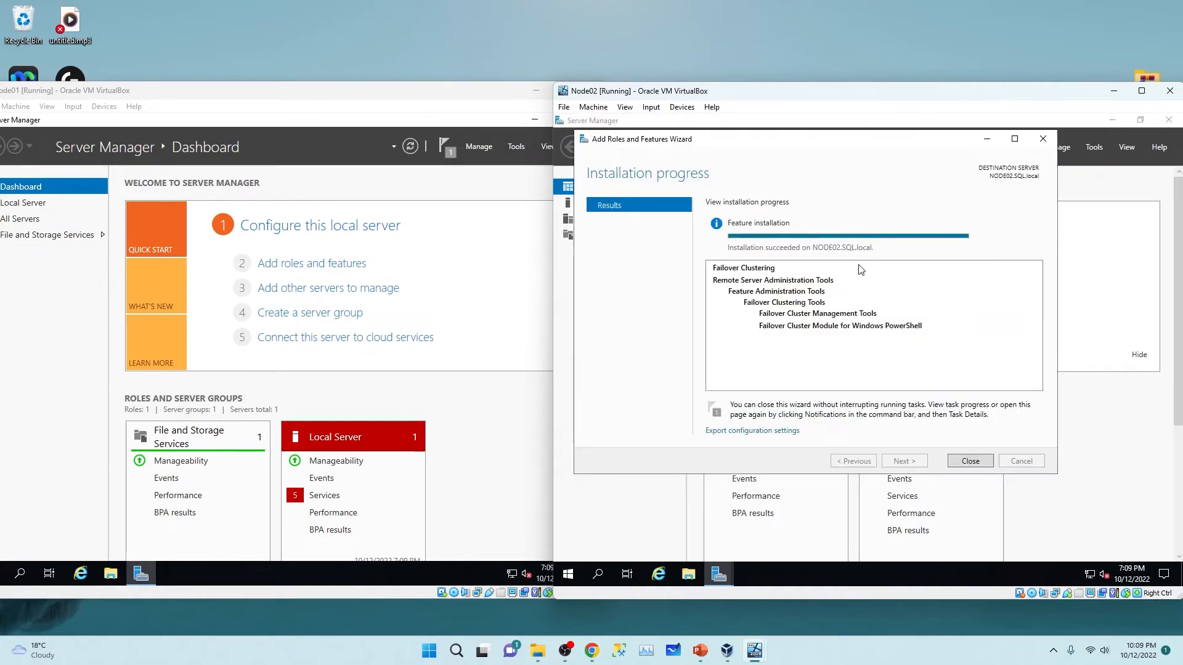
# Step: Close Node02's completed Failover Clustering wizard and reposition Node01's window
pyautogui.click(965, 462)
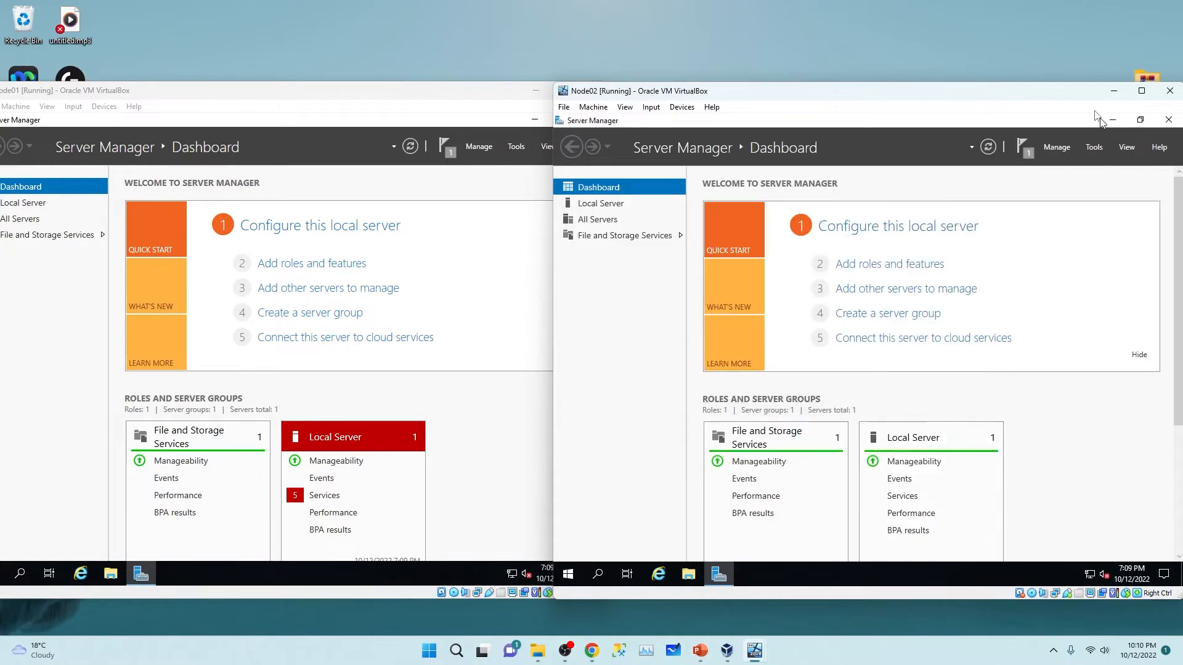
pyautogui.click(231, 98)
pyautogui.moveTo(231, 97); pyautogui.dragTo(393, 99)
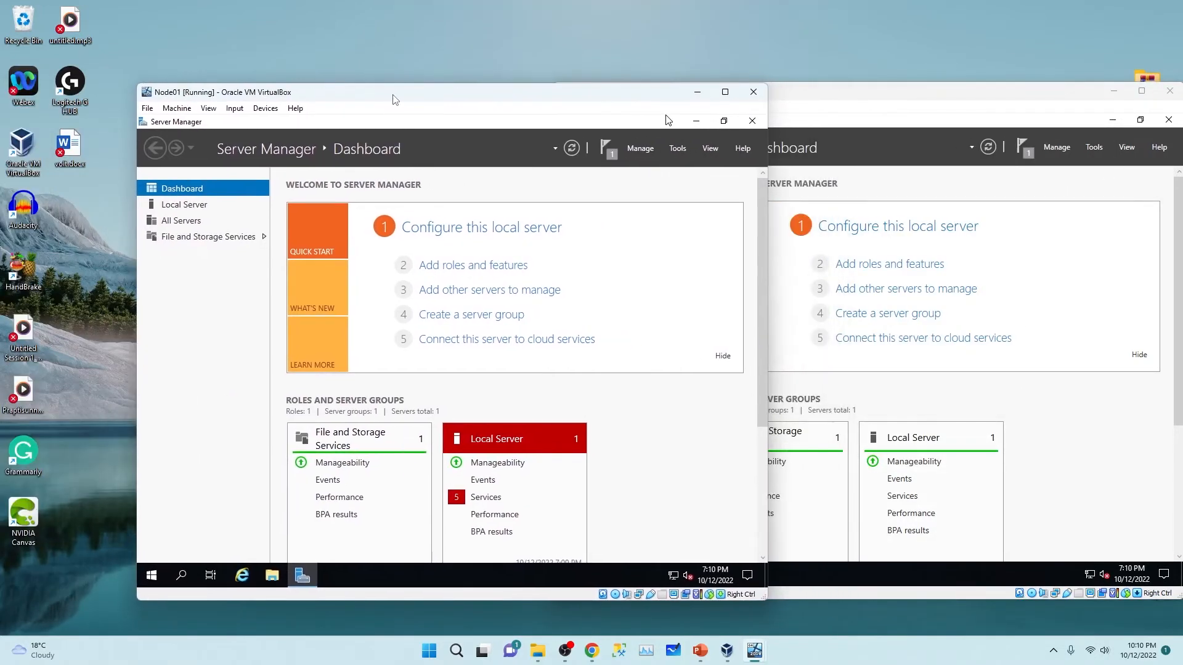
# Step: Maximize Node01, open and dismiss the Tools menu, then minimize Node01's window
pyautogui.doubleClick(393, 99)
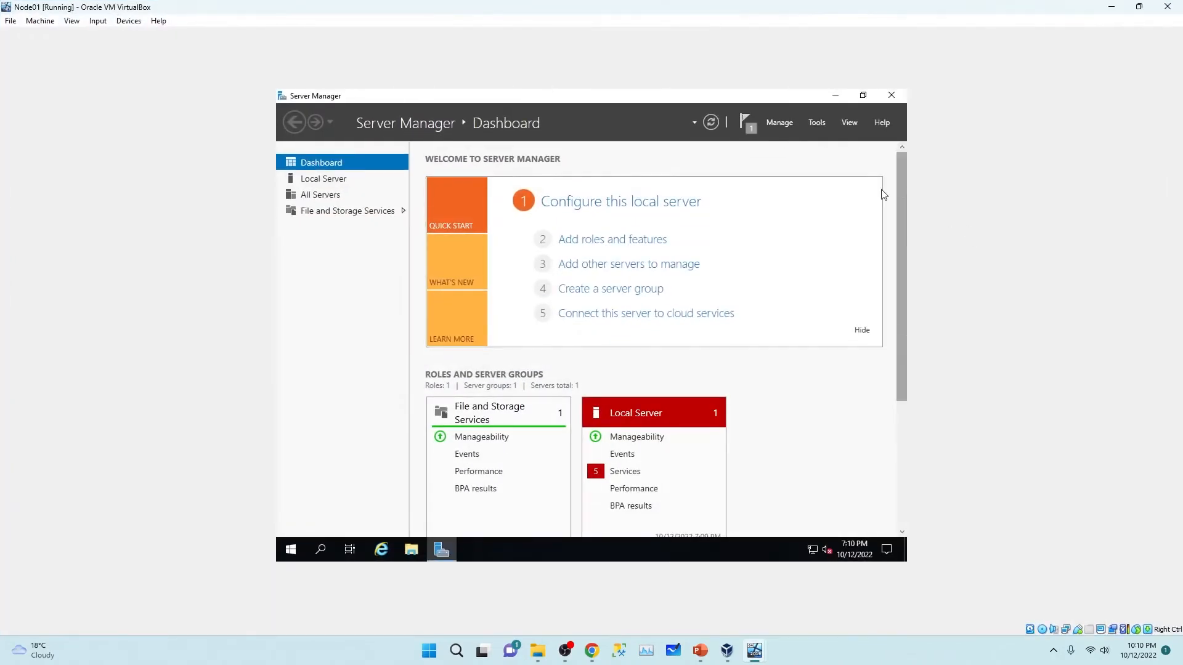
pyautogui.click(817, 123)
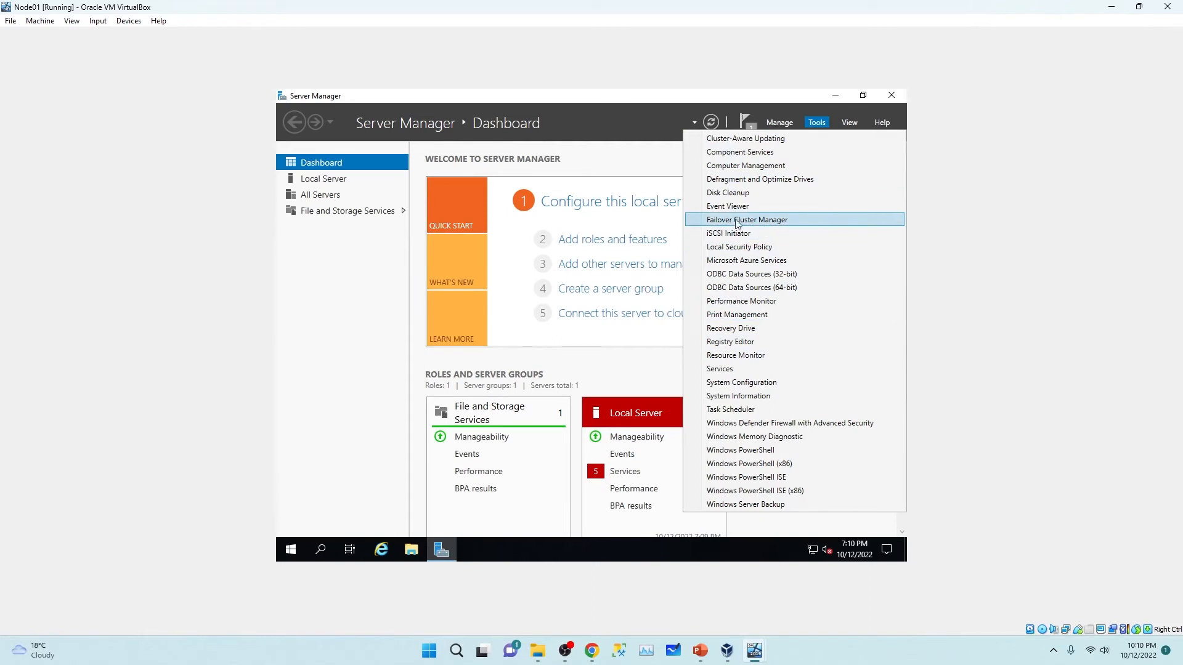
pyautogui.click(630, 119)
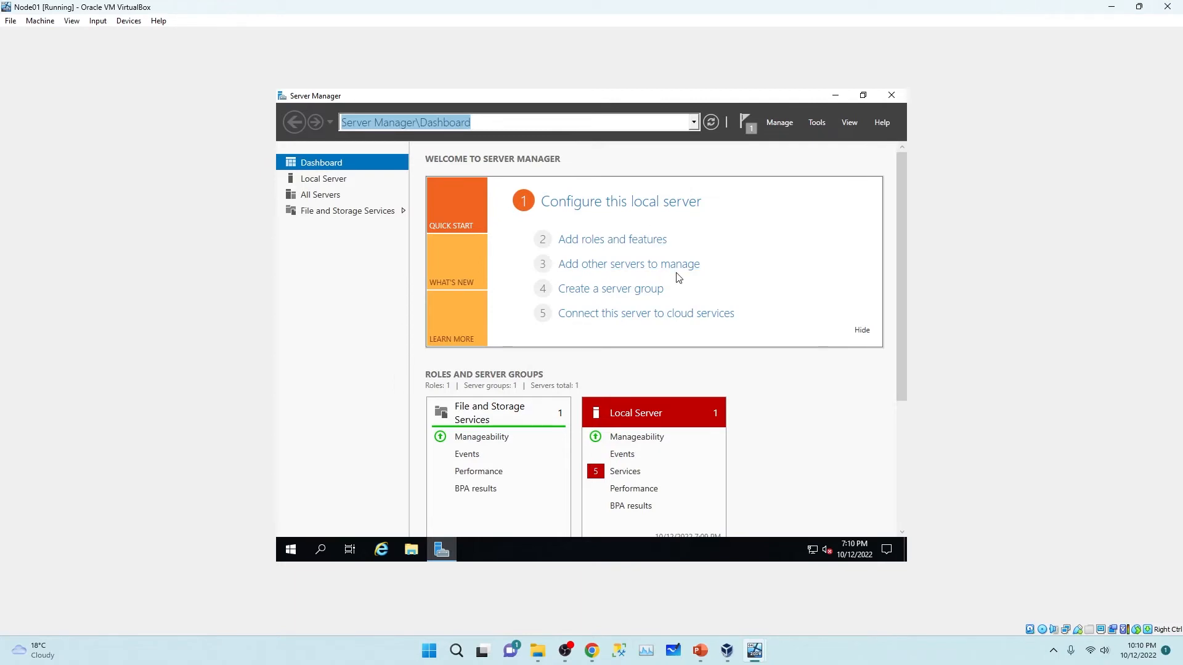
pyautogui.click(878, 167)
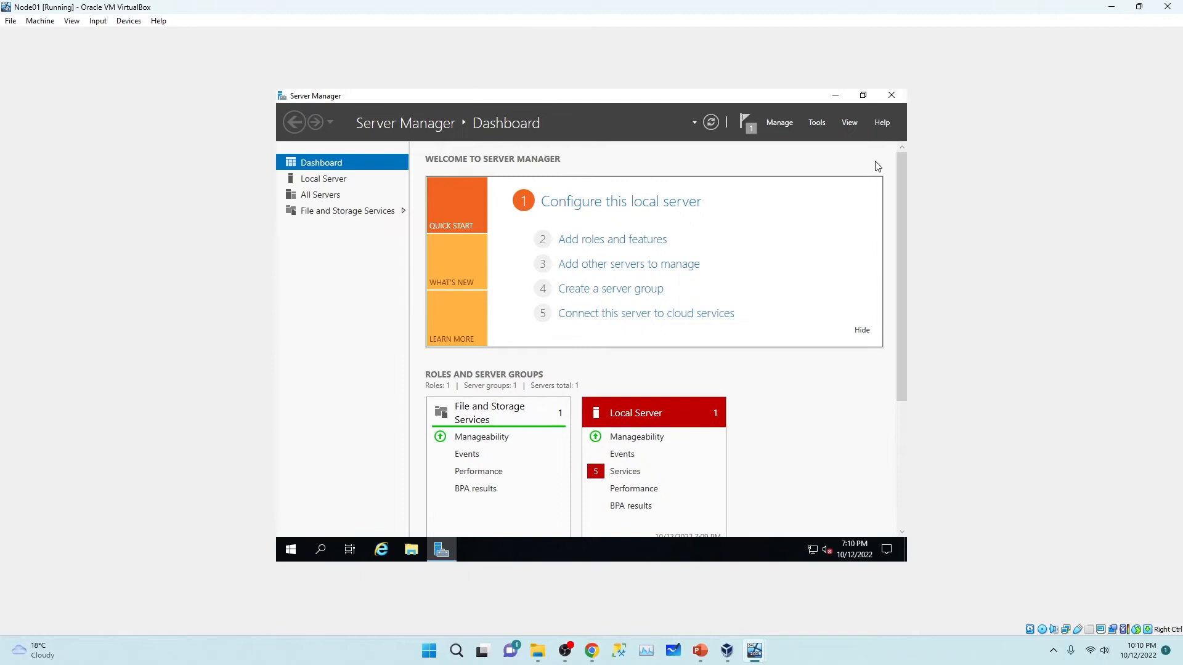
pyautogui.click(1112, 6)
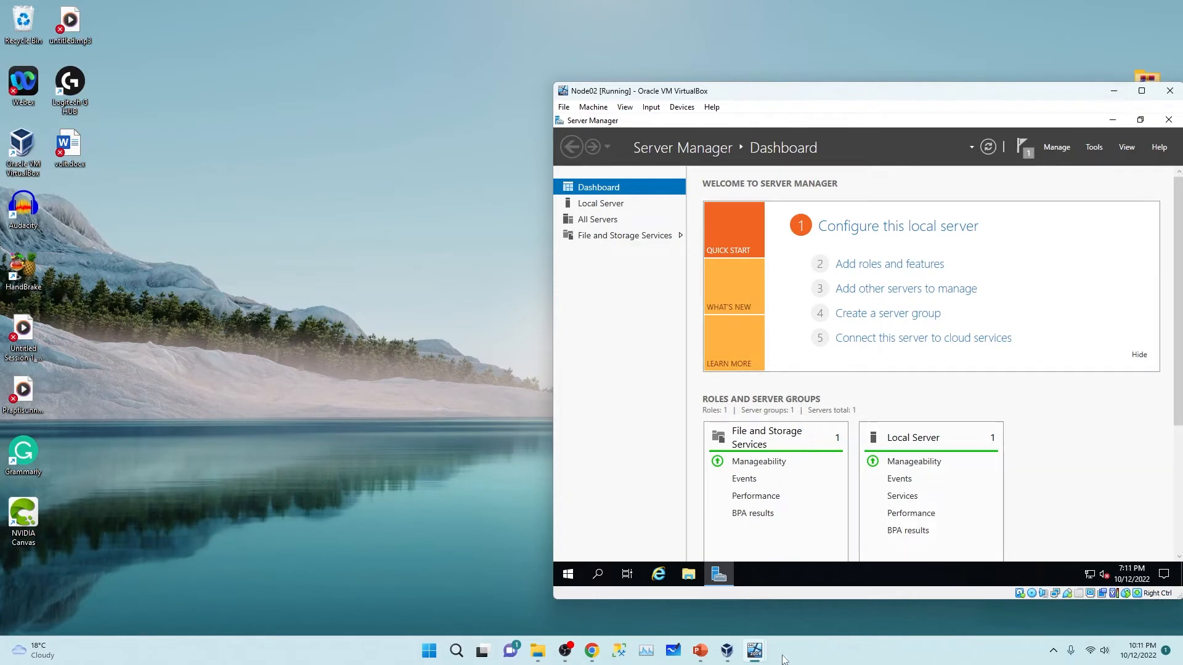
pyautogui.moveTo(755, 650)
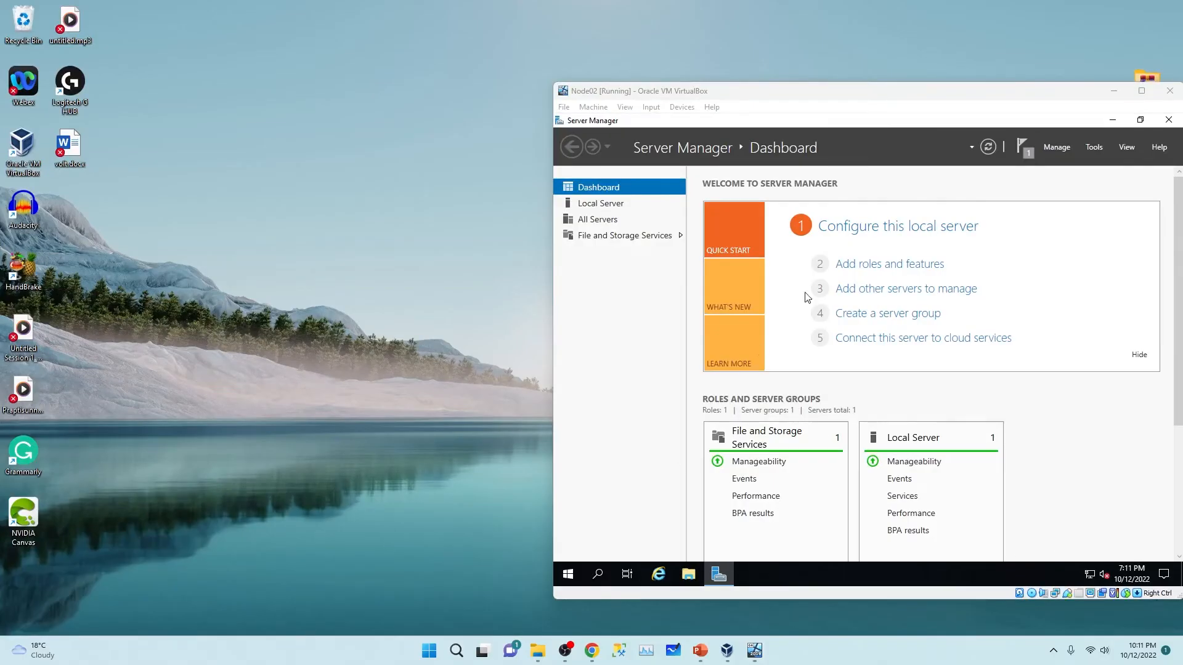
# Step: Minimize Node02, switch to the Domain VM, and open its Server Manager dashboard
pyautogui.click(1115, 92)
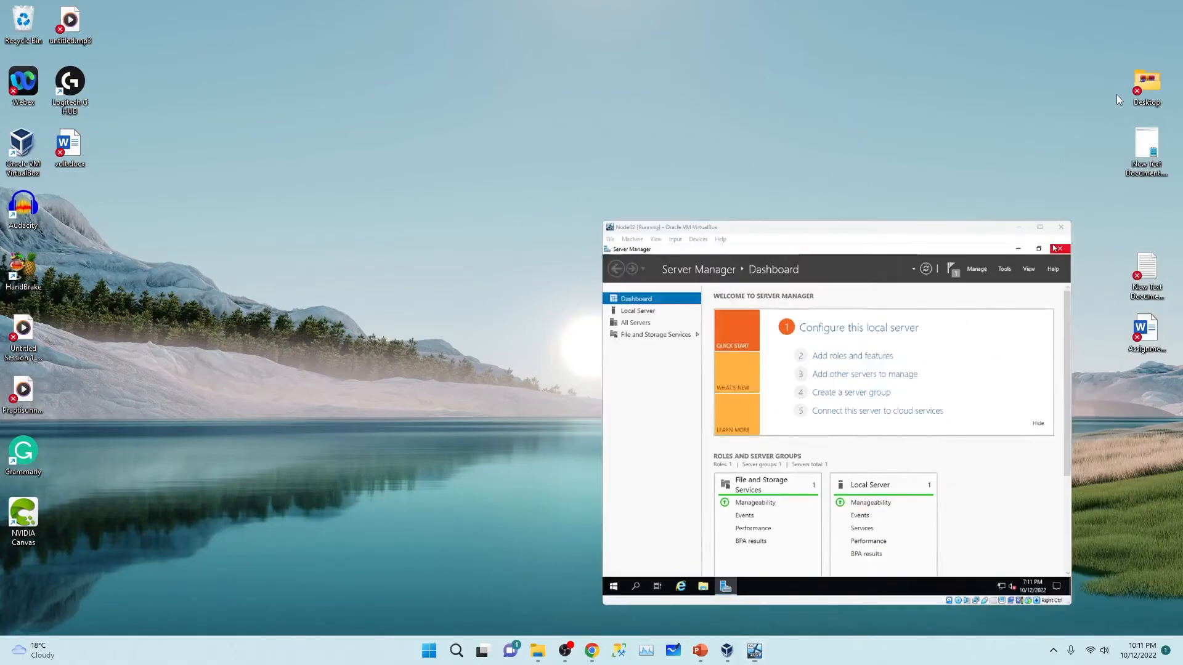
pyautogui.moveTo(752, 658)
pyautogui.click(616, 585)
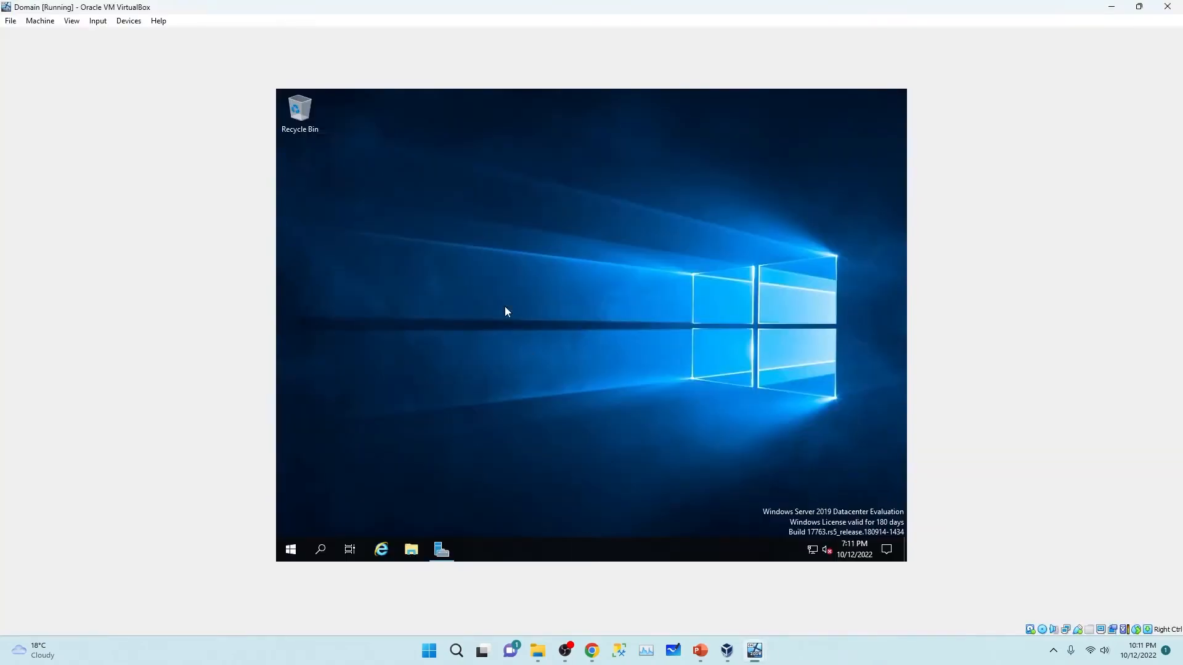
pyautogui.click(440, 552)
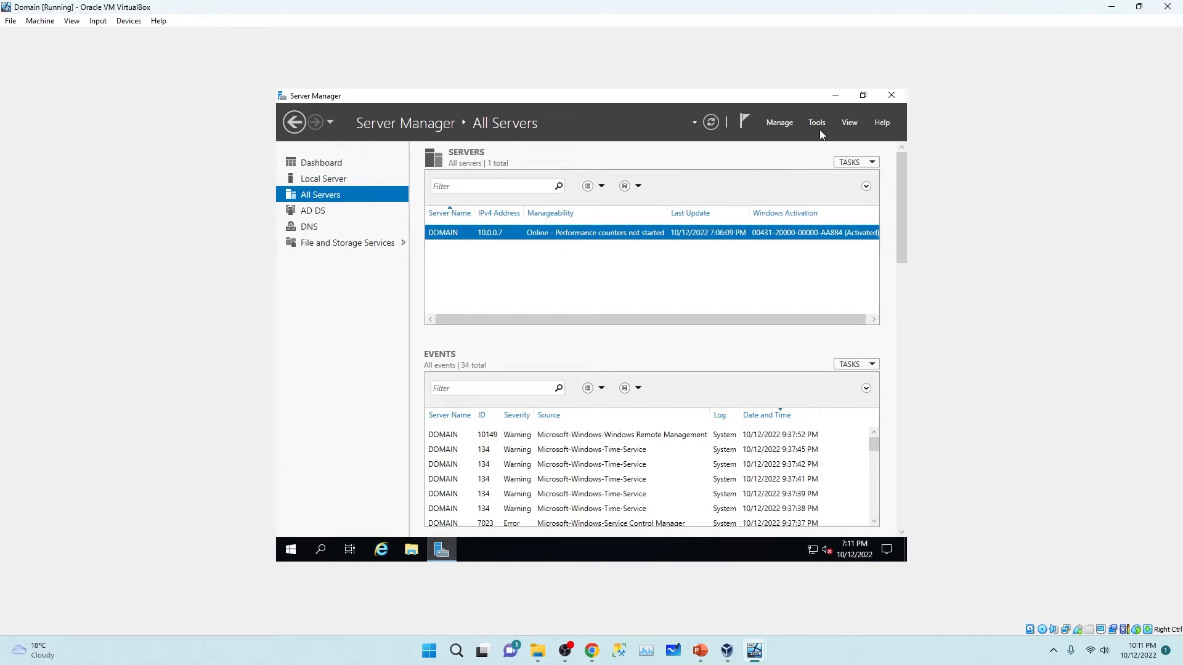
pyautogui.click(321, 165)
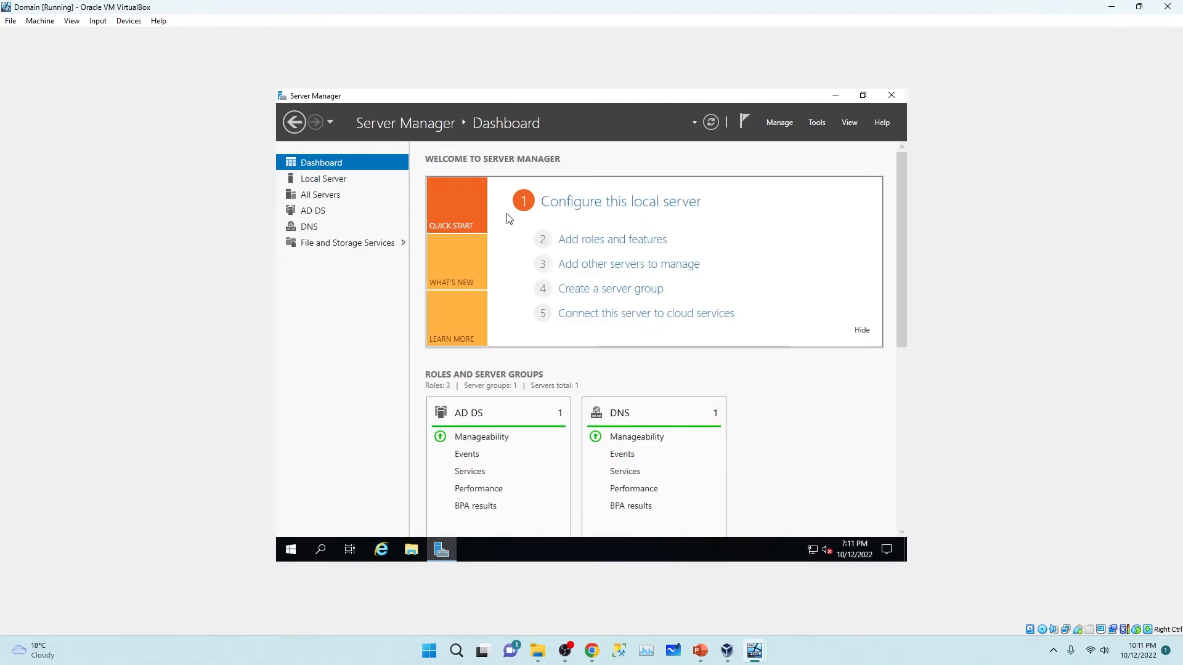
# Step: Add Roles and Features on Domain.SQL.local, selecting iSCSI Target Server under File and iSCSI Services
pyautogui.click(651, 246)
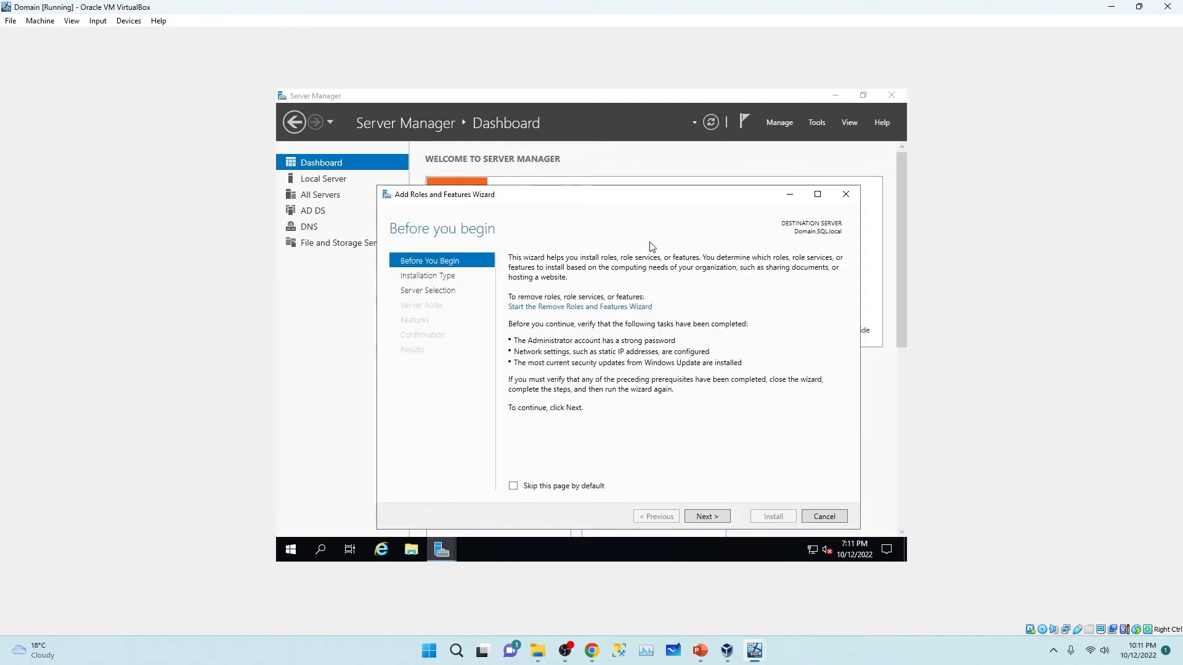
pyautogui.click(706, 516)
pyautogui.click(717, 517)
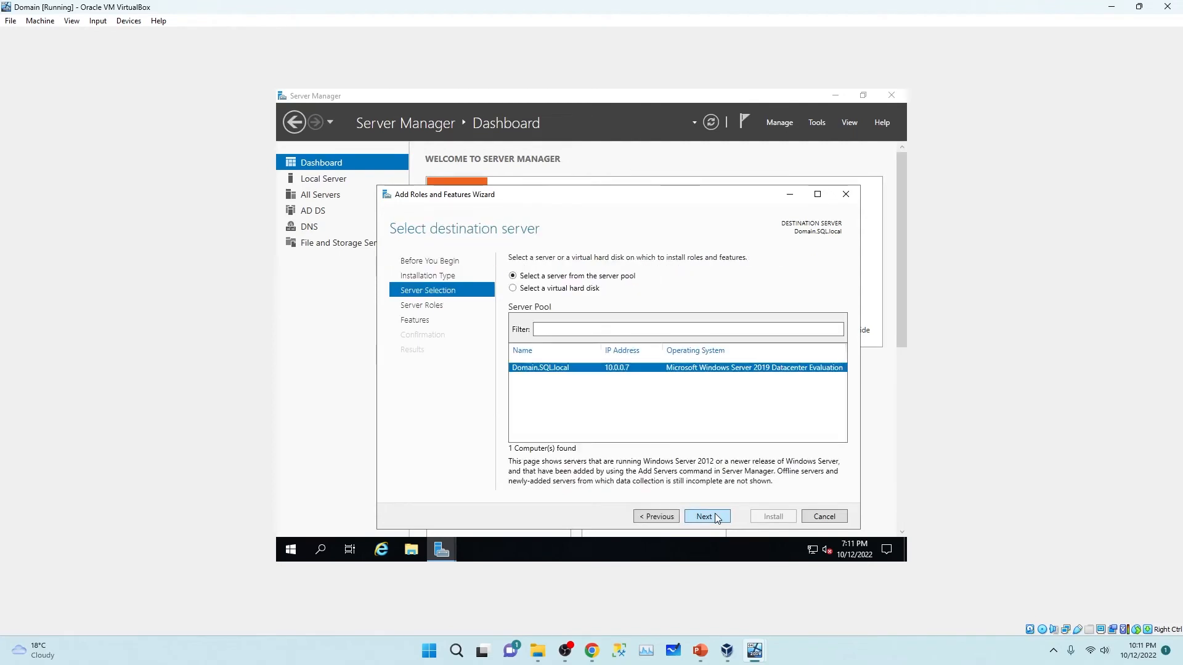
pyautogui.click(717, 518)
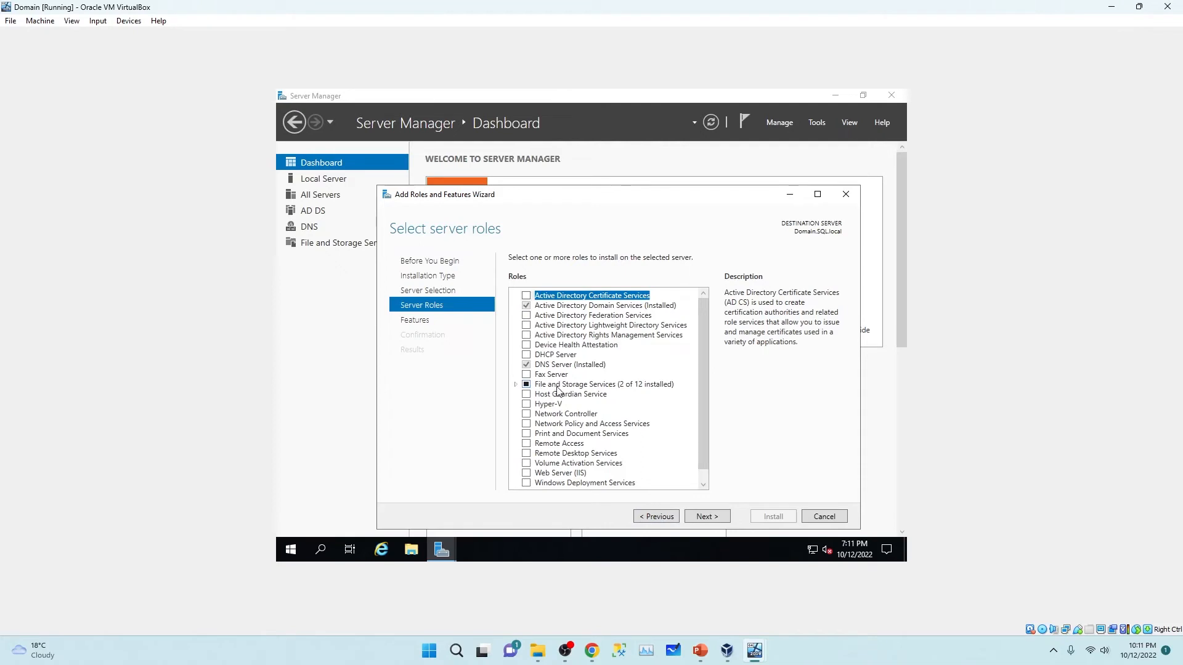
pyautogui.click(517, 385)
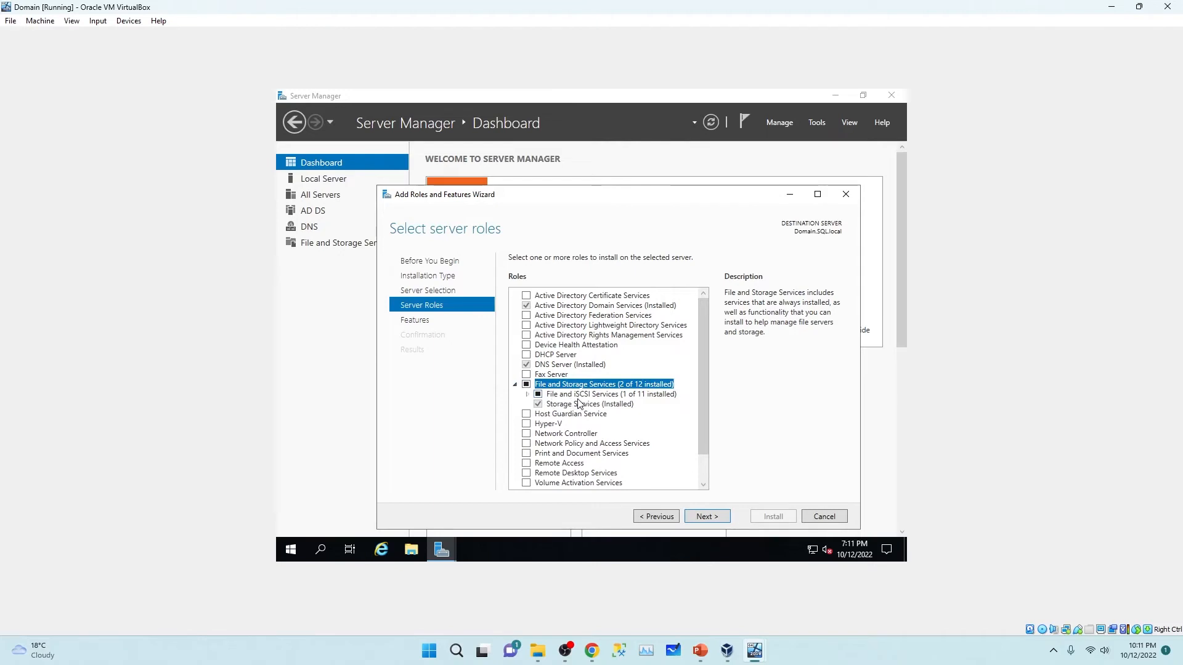
pyautogui.click(528, 397)
pyautogui.scroll(-2, 701, 375)
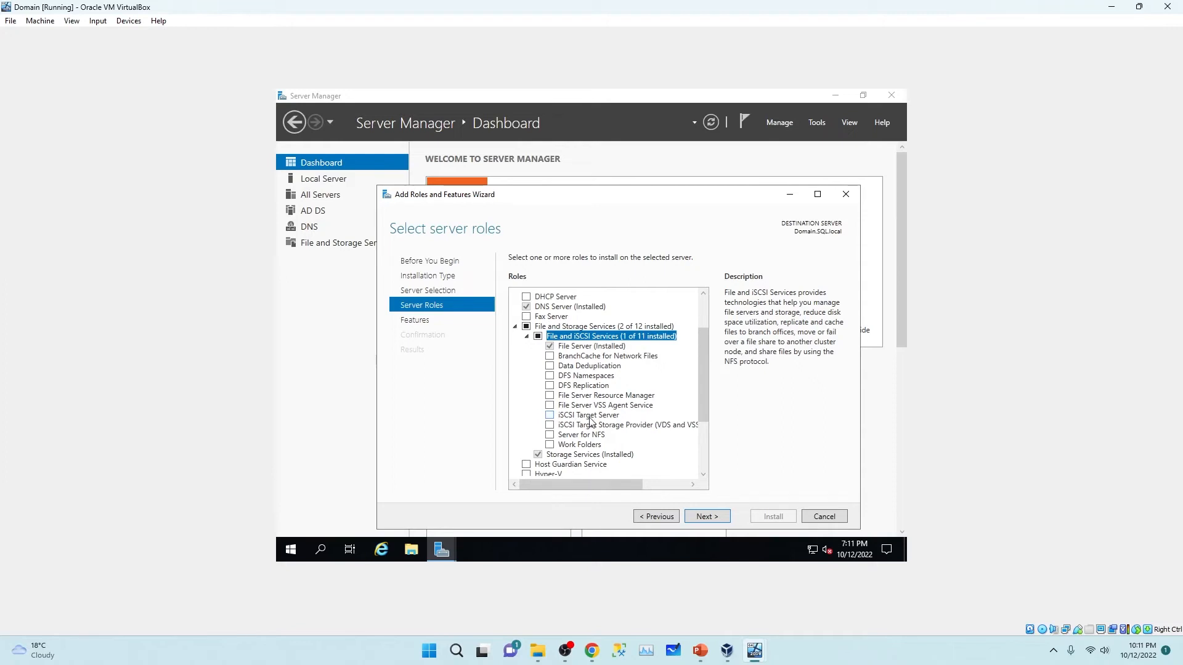
pyautogui.click(550, 416)
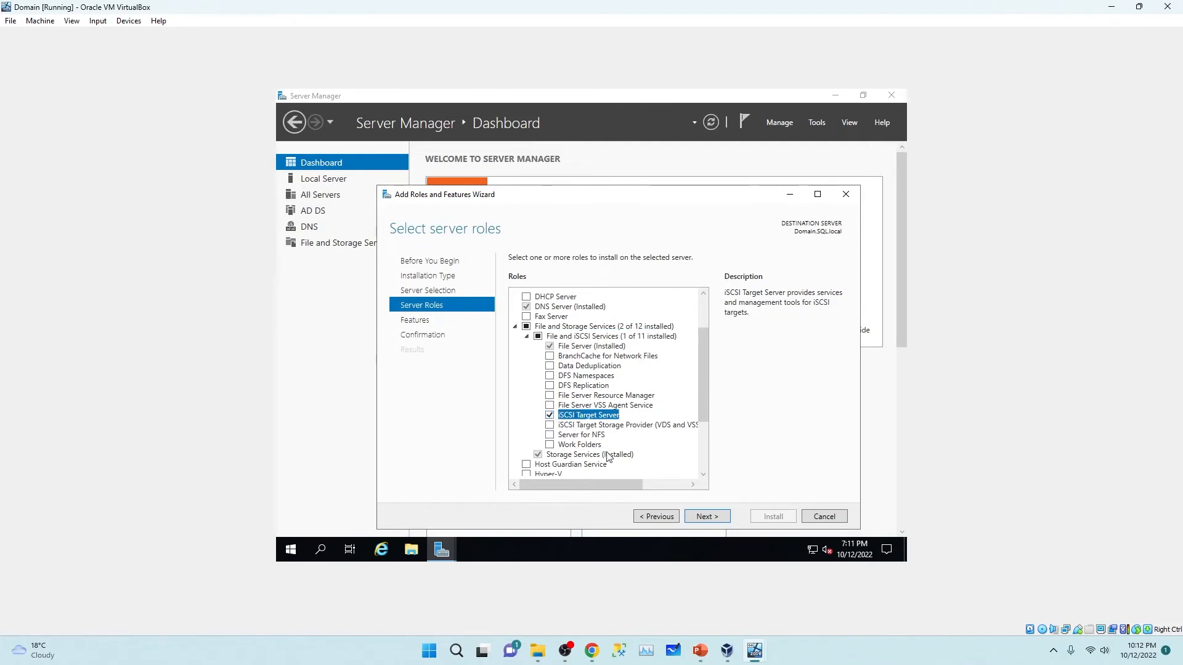
# Step: Allow automatic restart, install the iSCSI Target Server role, and close the finished wizard
pyautogui.click(703, 518)
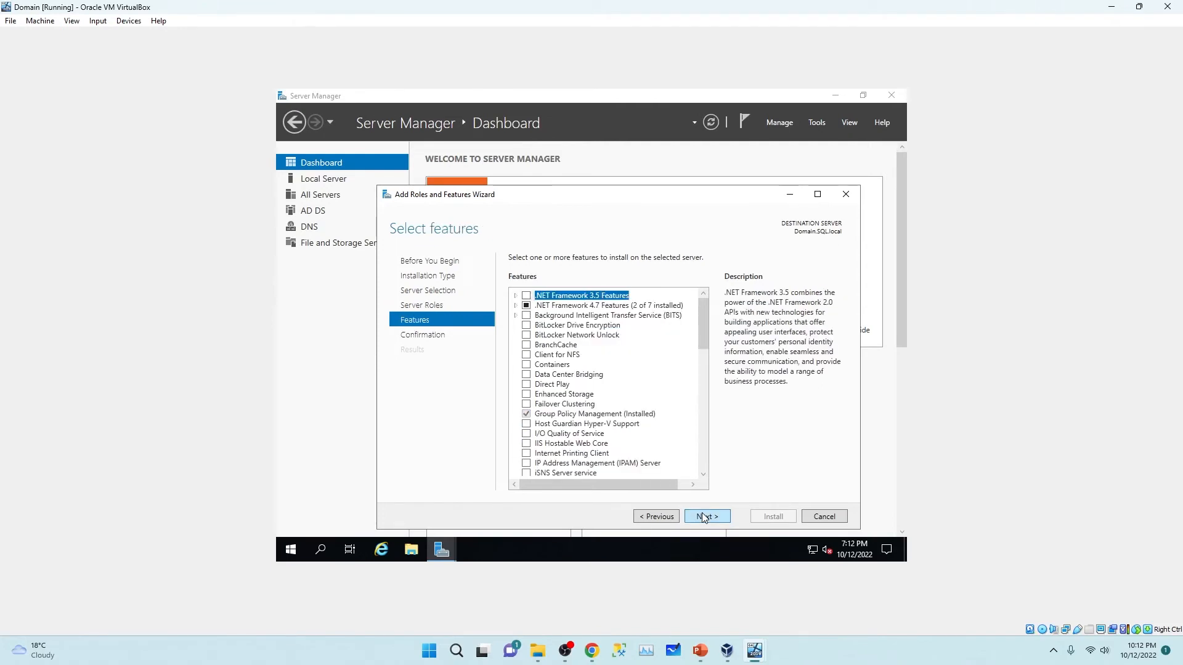
pyautogui.click(705, 518)
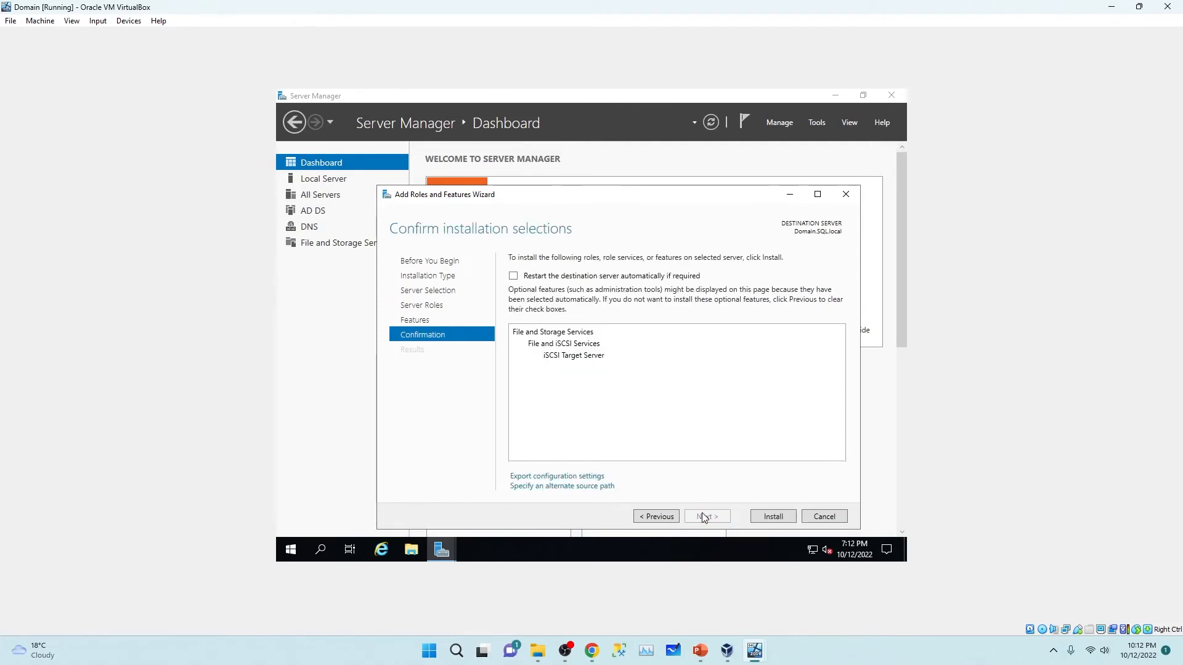
pyautogui.click(513, 277)
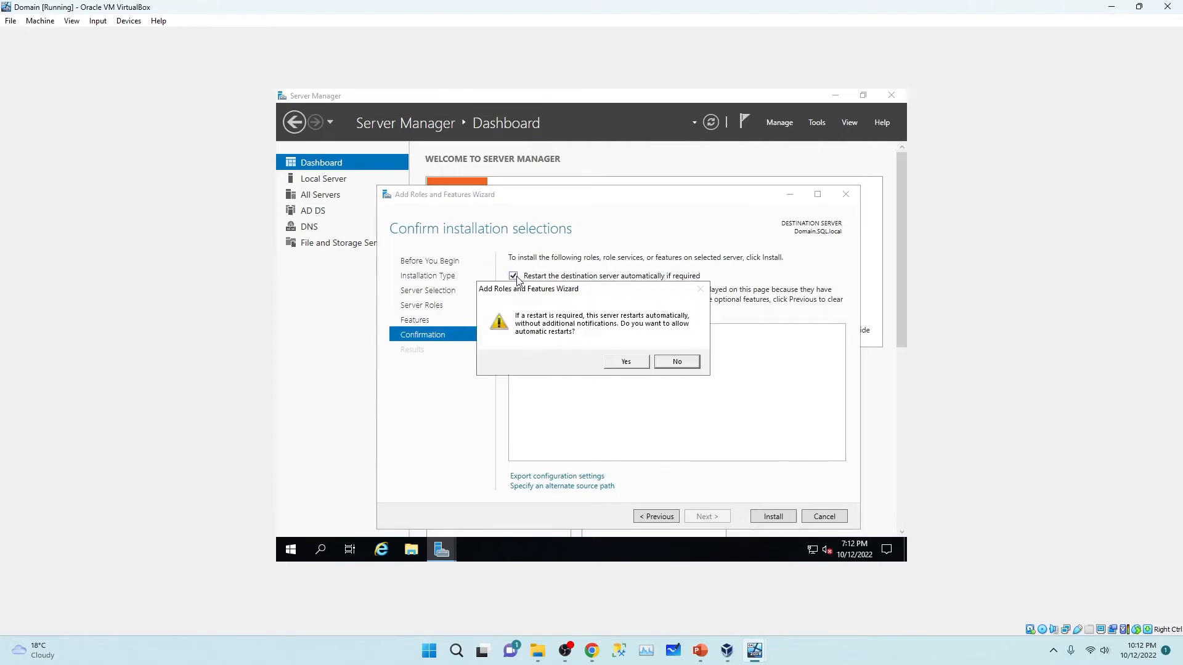
pyautogui.click(626, 362)
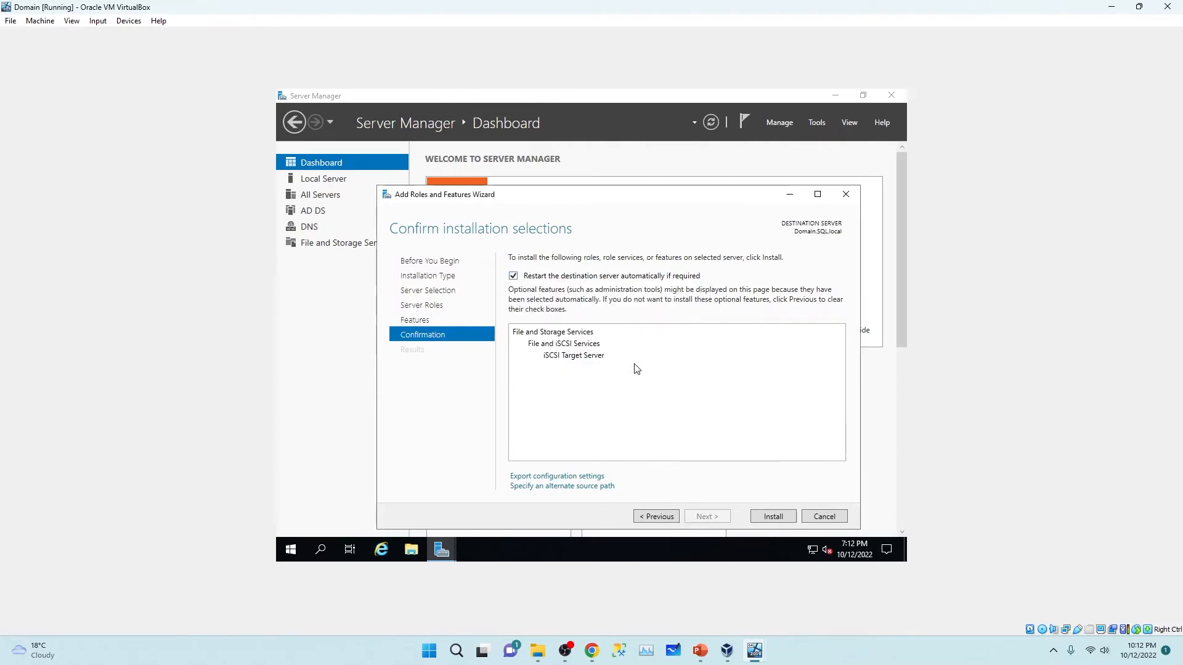
pyautogui.click(770, 517)
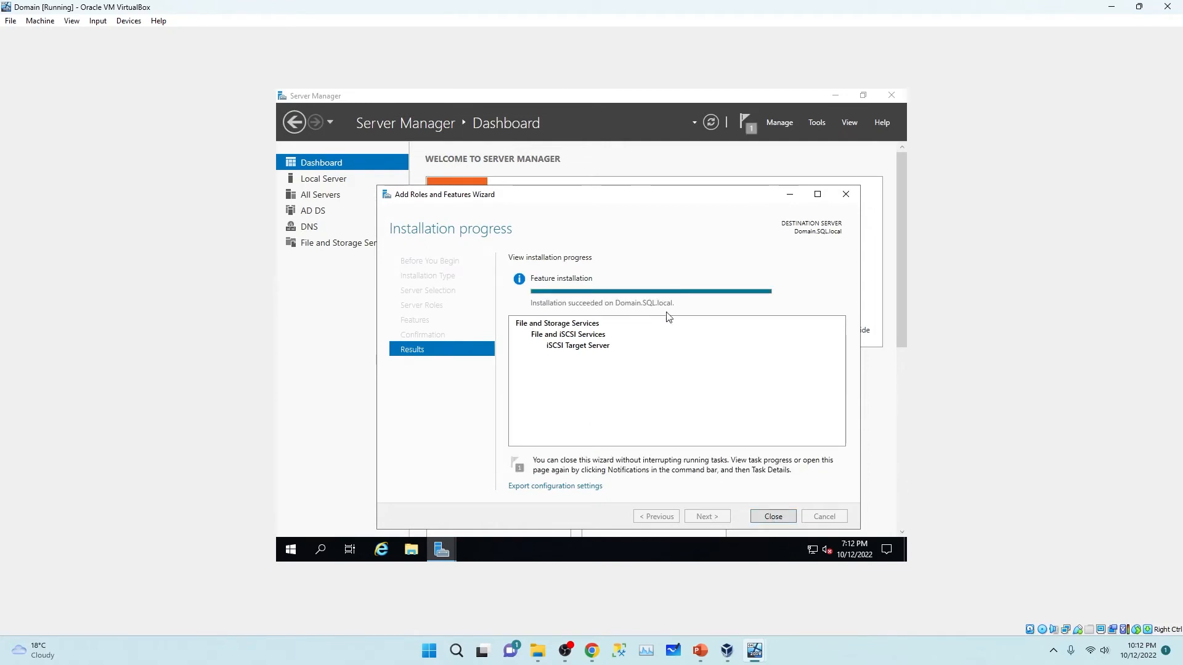
pyautogui.click(774, 512)
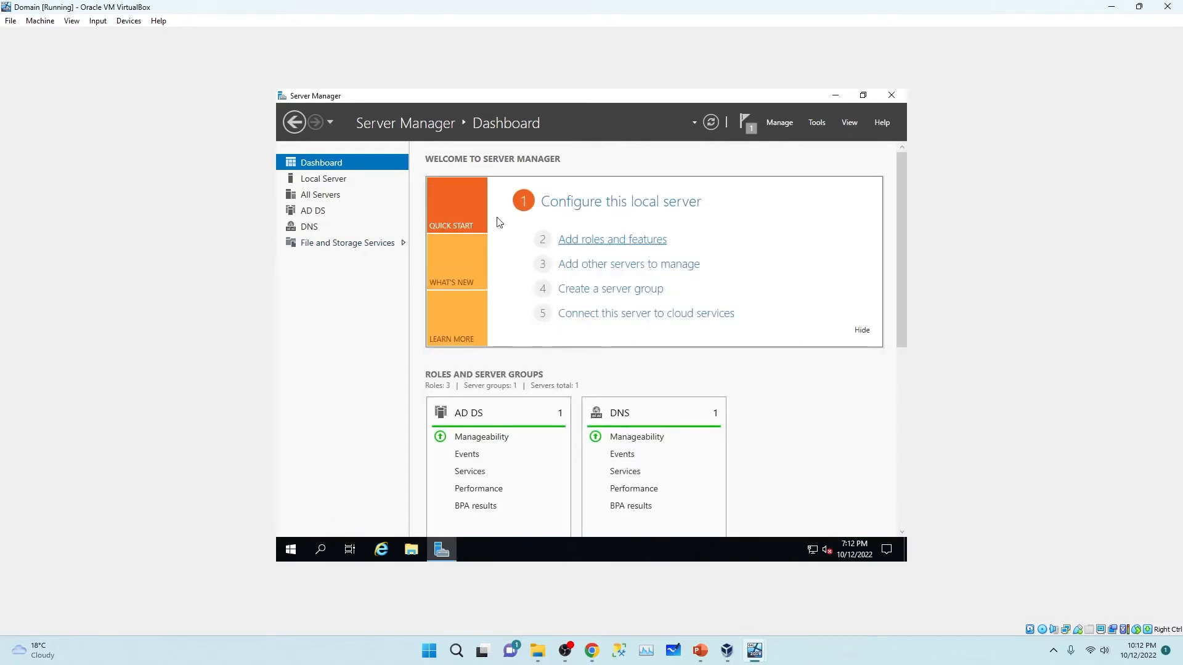
# Step: From File and Storage Services > iSCSI, start a New iSCSI Virtual Disk stored on volume C:
pyautogui.click(331, 248)
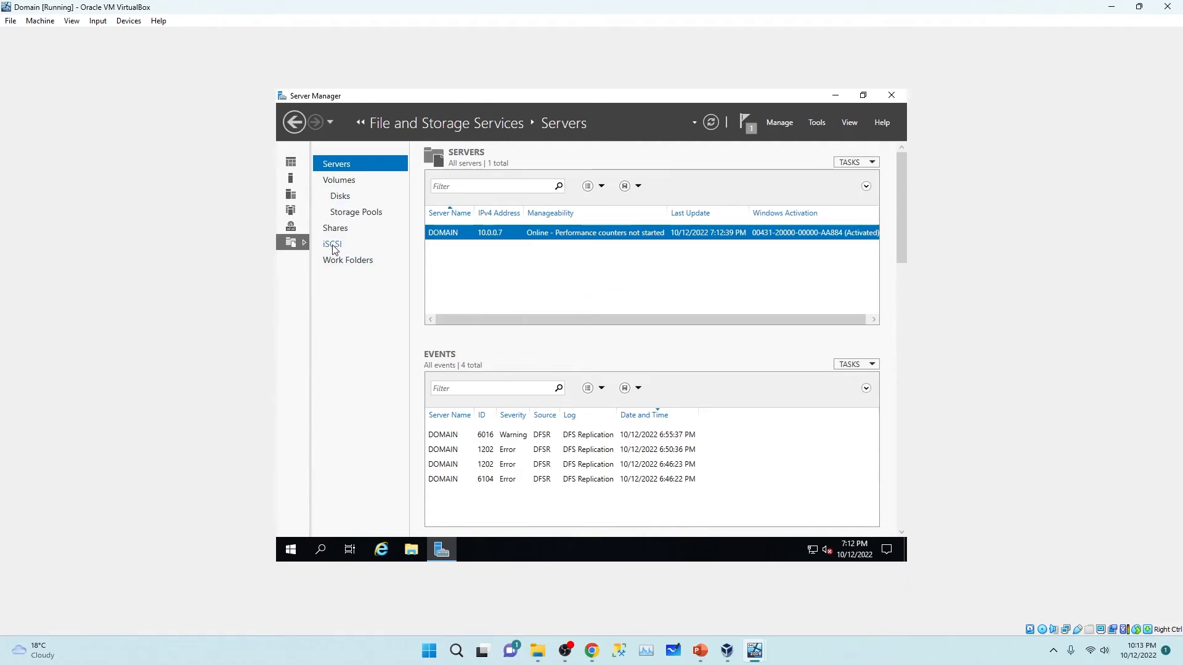
pyautogui.click(333, 248)
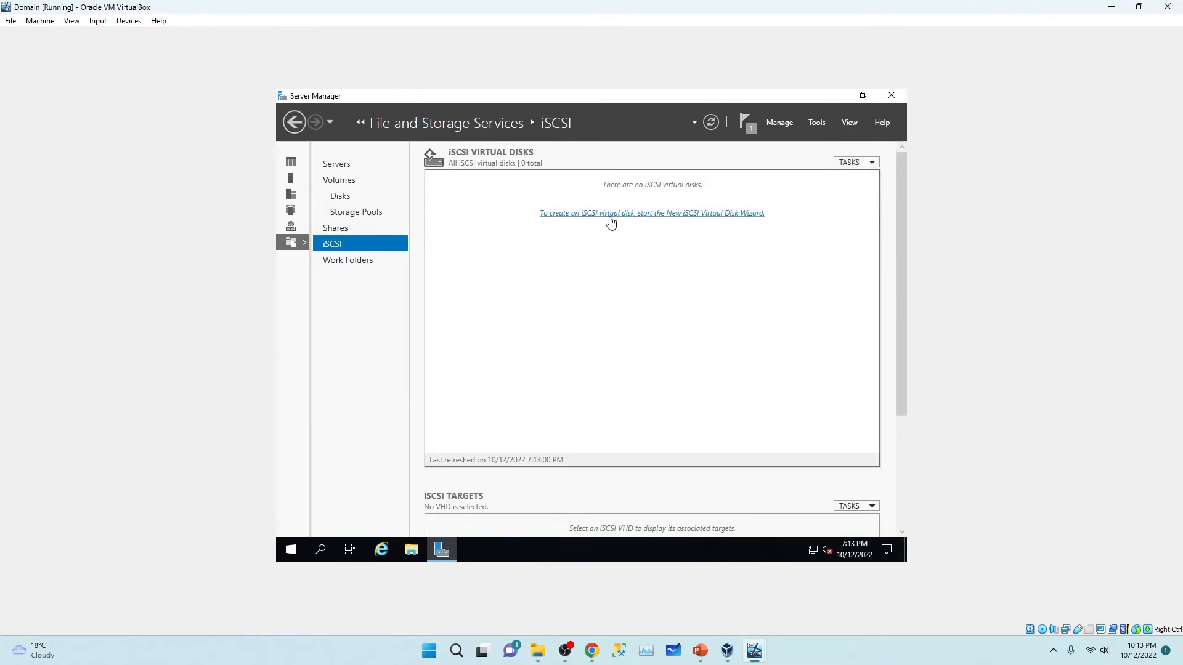
pyautogui.click(665, 216)
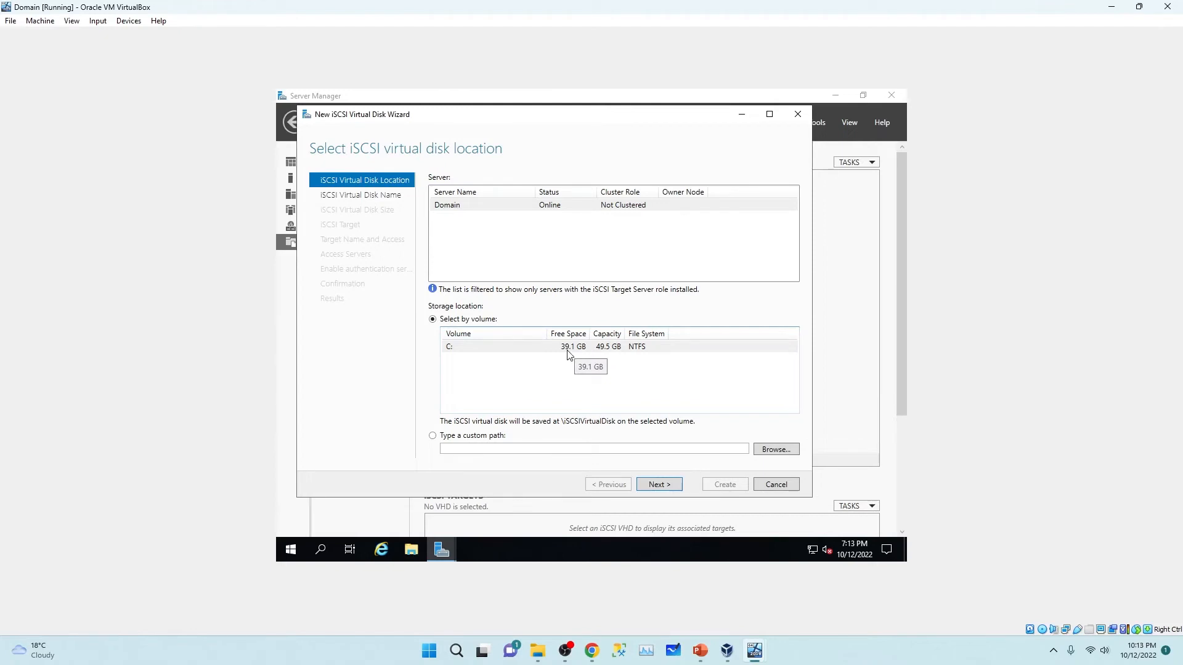
pyautogui.click(476, 353)
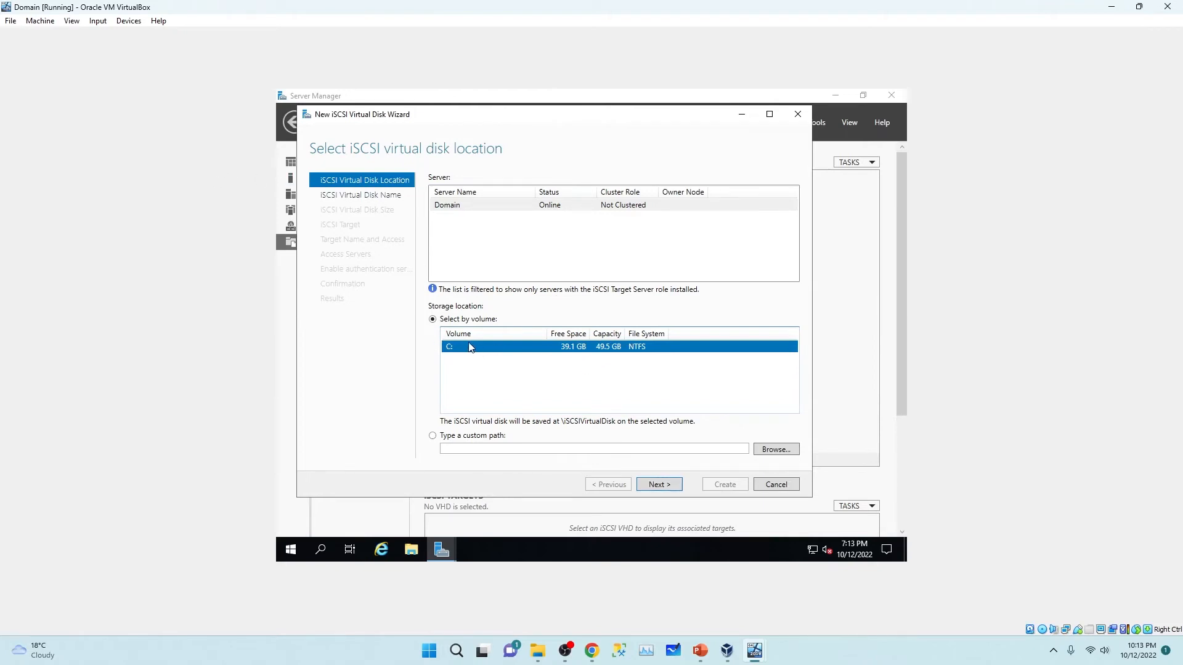
pyautogui.click(664, 487)
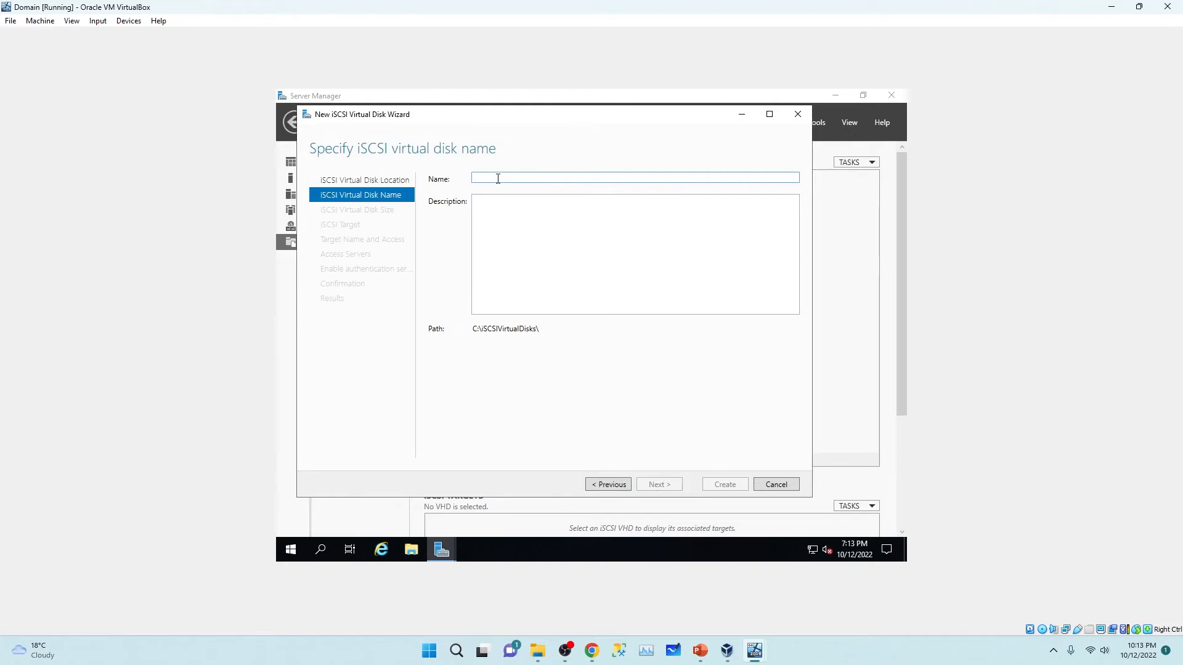
# Step: Name the iSCSI virtual disk 'Withness' and give it a size of 2 GB
pyautogui.write('With')
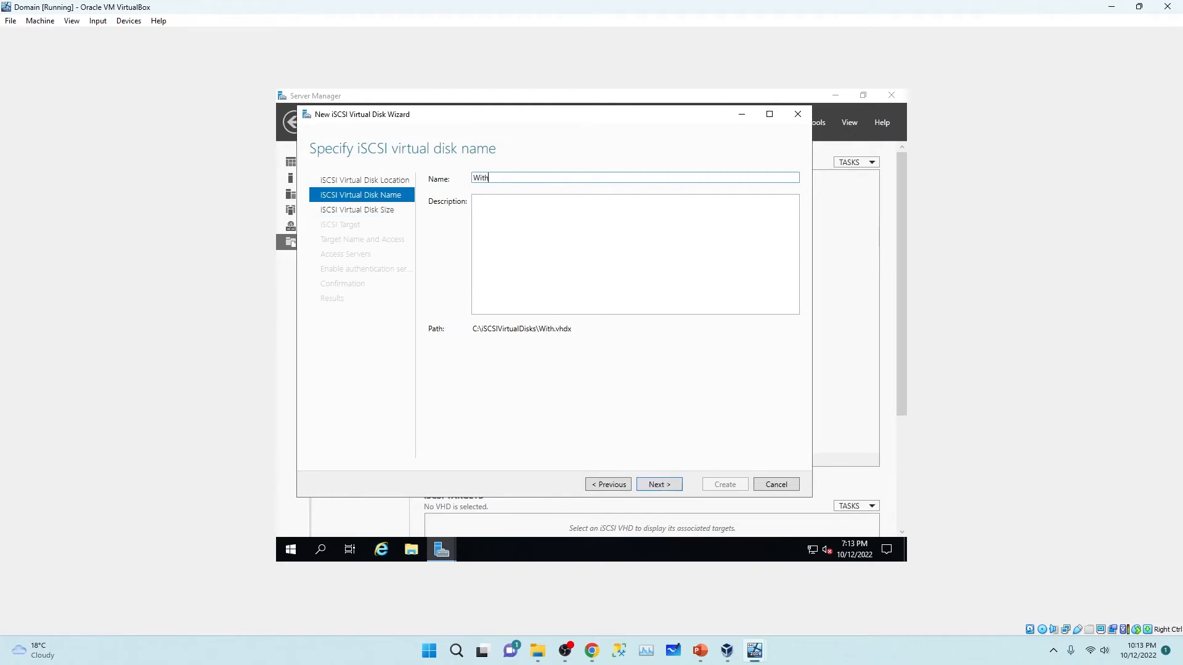
pyautogui.write('ness')
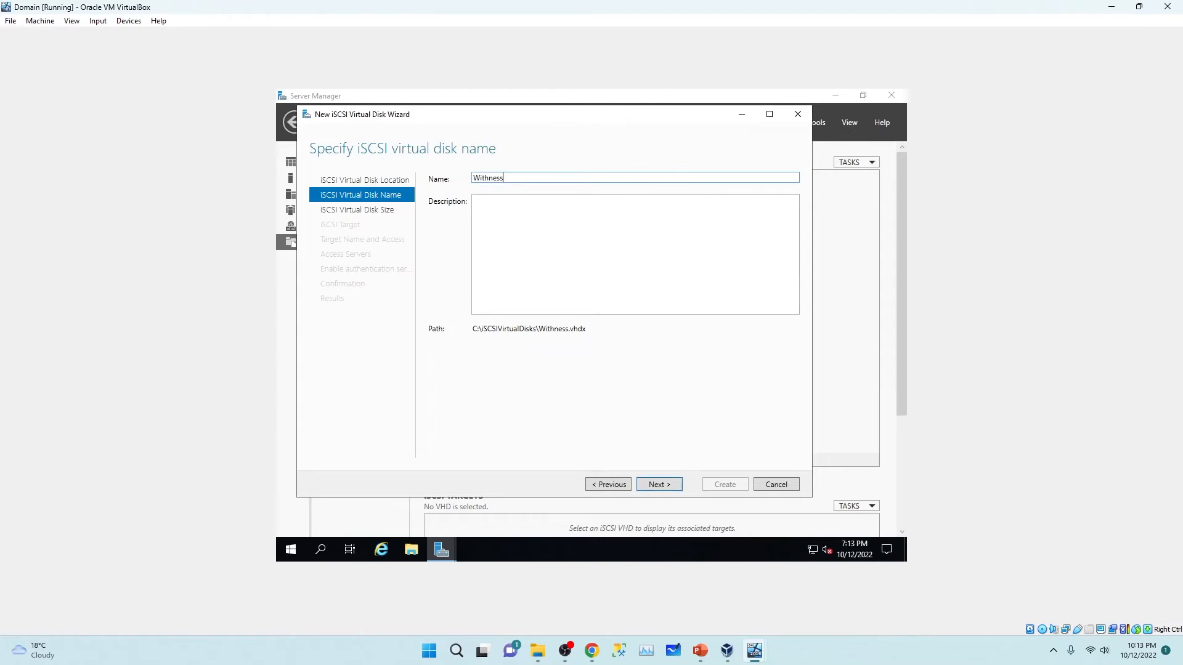
pyautogui.click(659, 485)
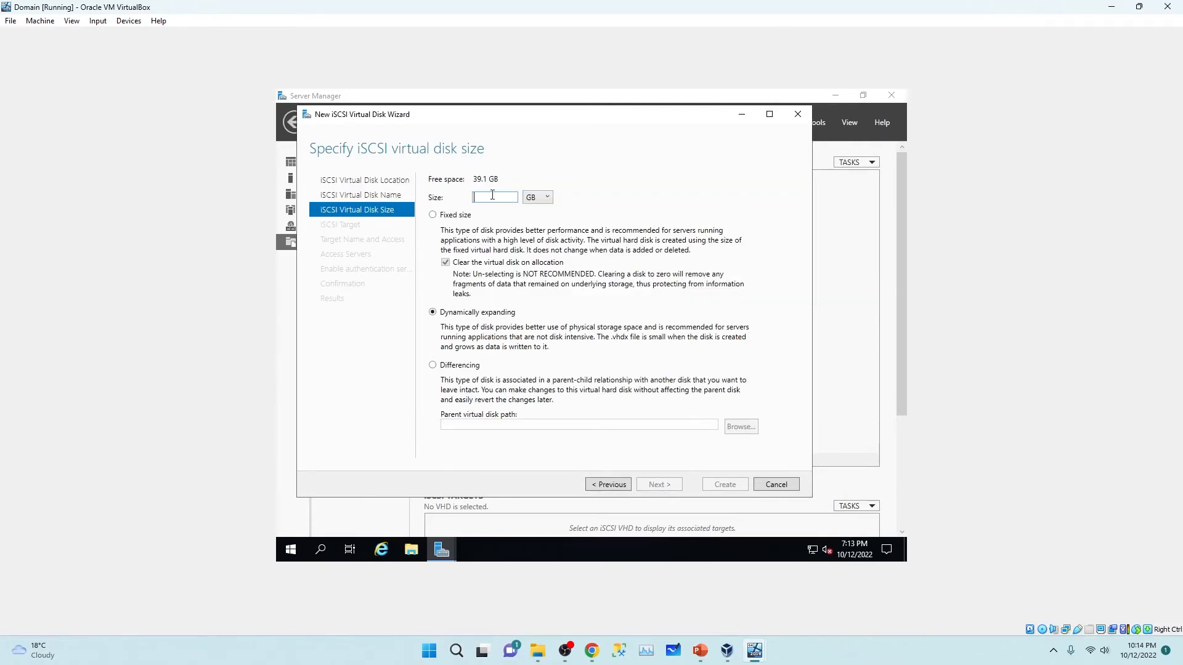
pyautogui.write('5')
pyautogui.press('BackSpace')
pyautogui.write('2')
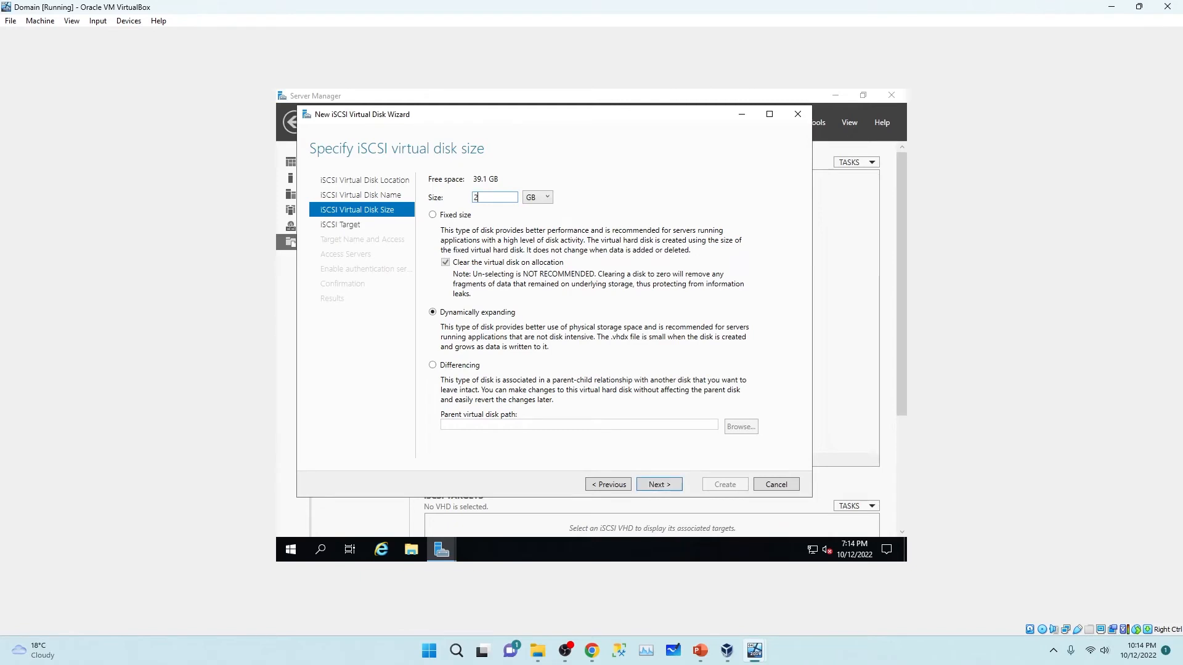
pyautogui.click(655, 486)
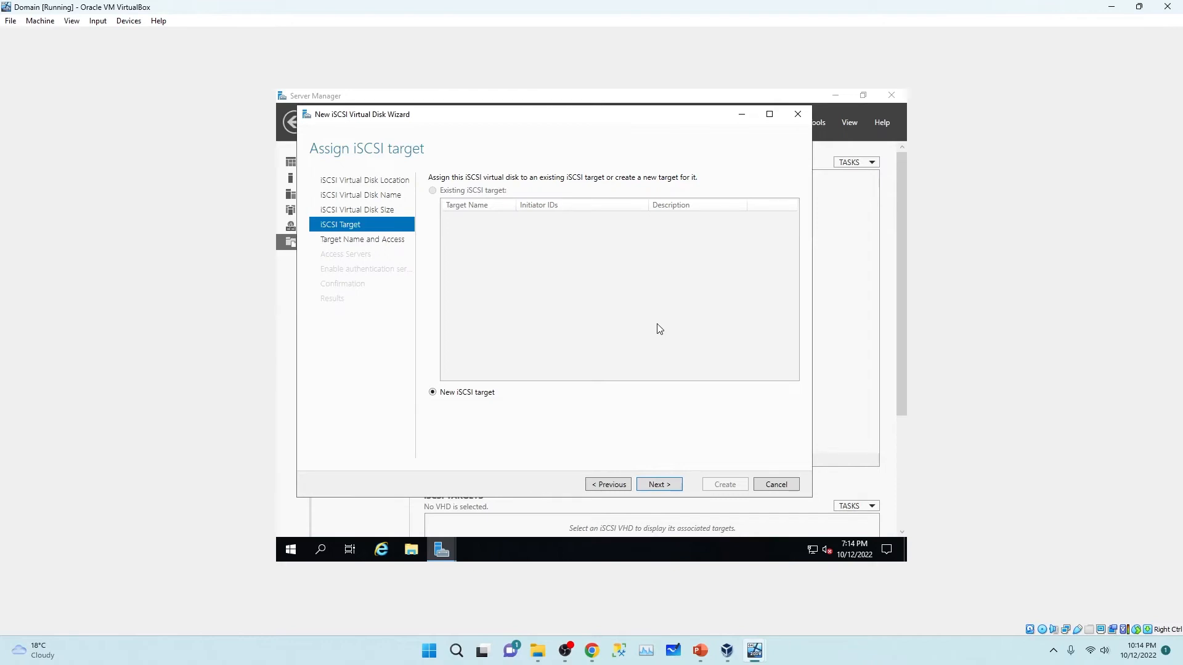
# Step: Create a new iSCSI target named SAN and continue to the access servers step
pyautogui.click(657, 489)
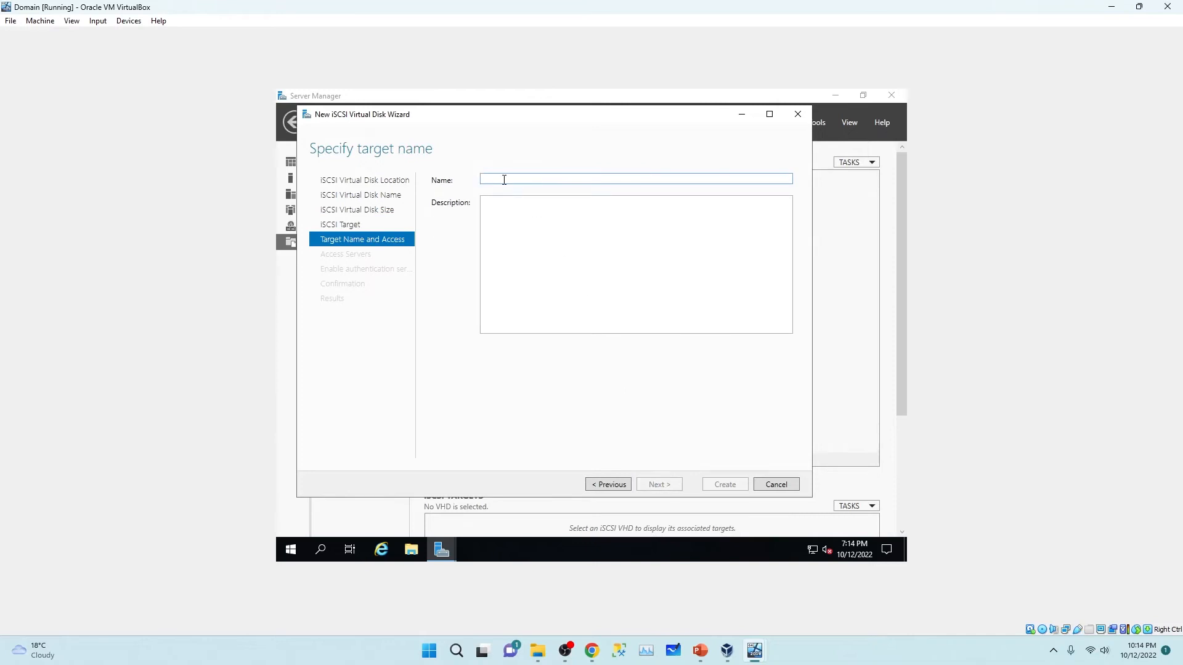
pyautogui.write('SAN')
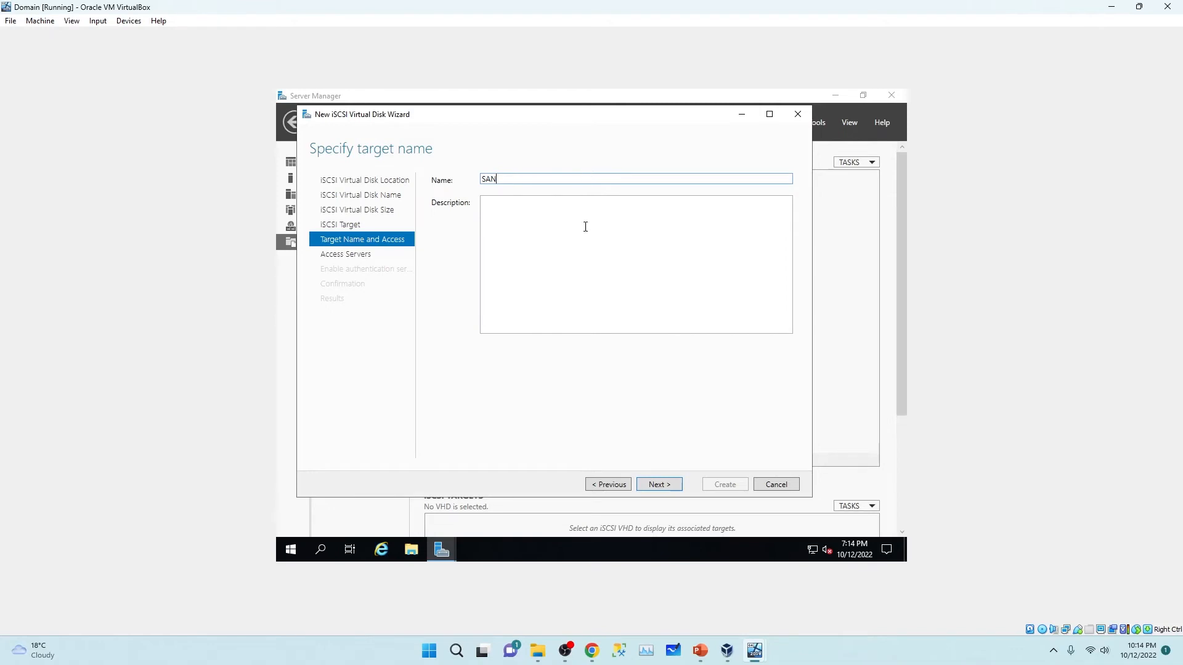
pyautogui.click(658, 485)
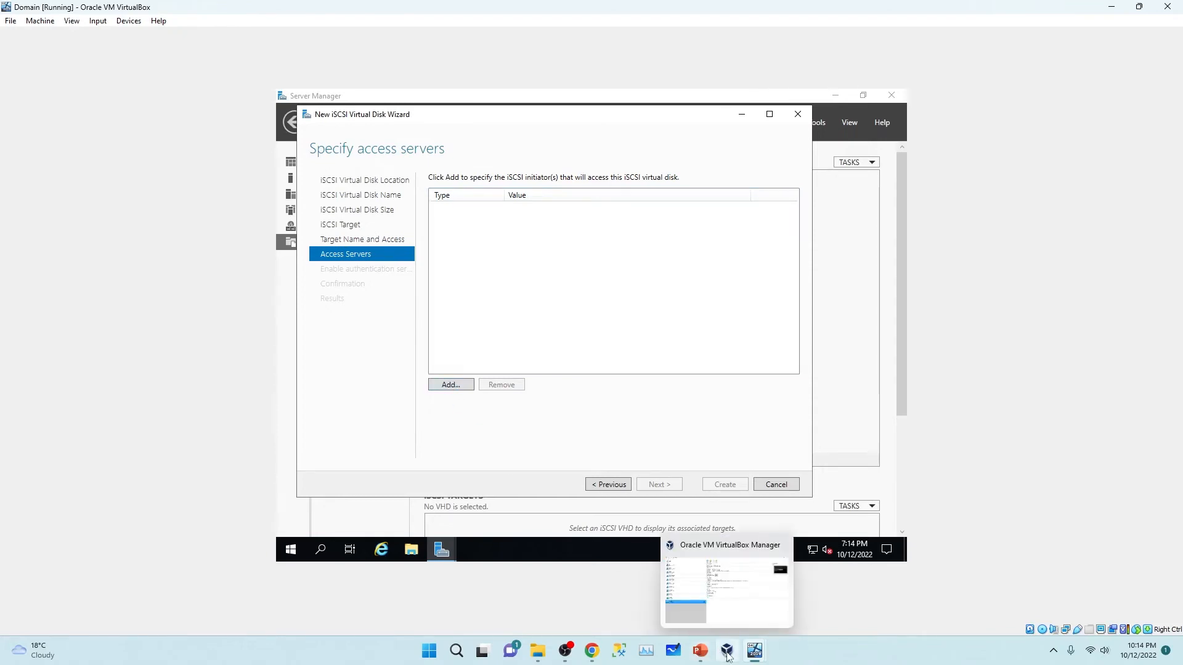
# Step: Switch to Node01 and view its Local Server properties to find its IP address
pyautogui.moveTo(760, 649)
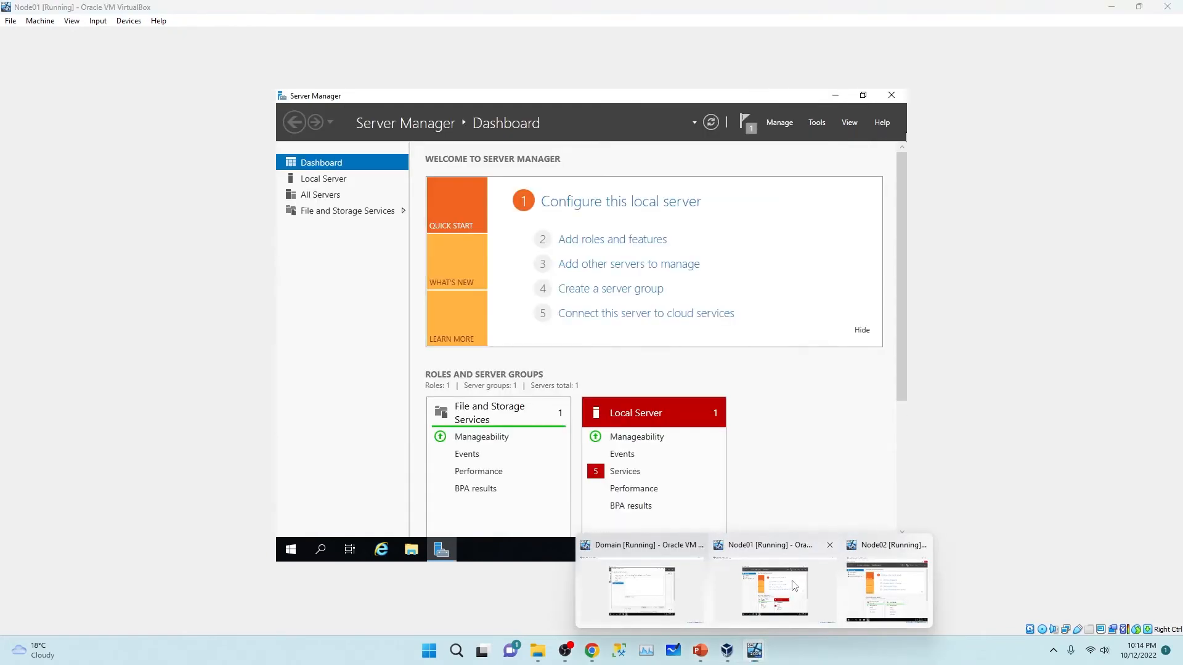
pyautogui.click(775, 588)
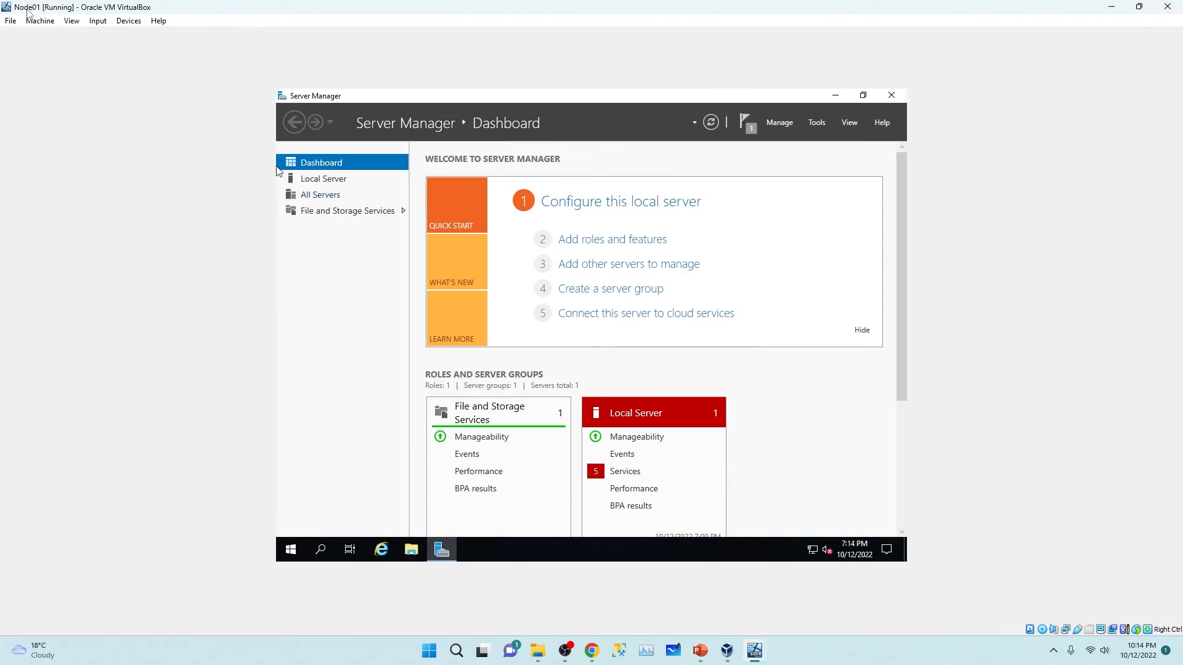
pyautogui.click(323, 179)
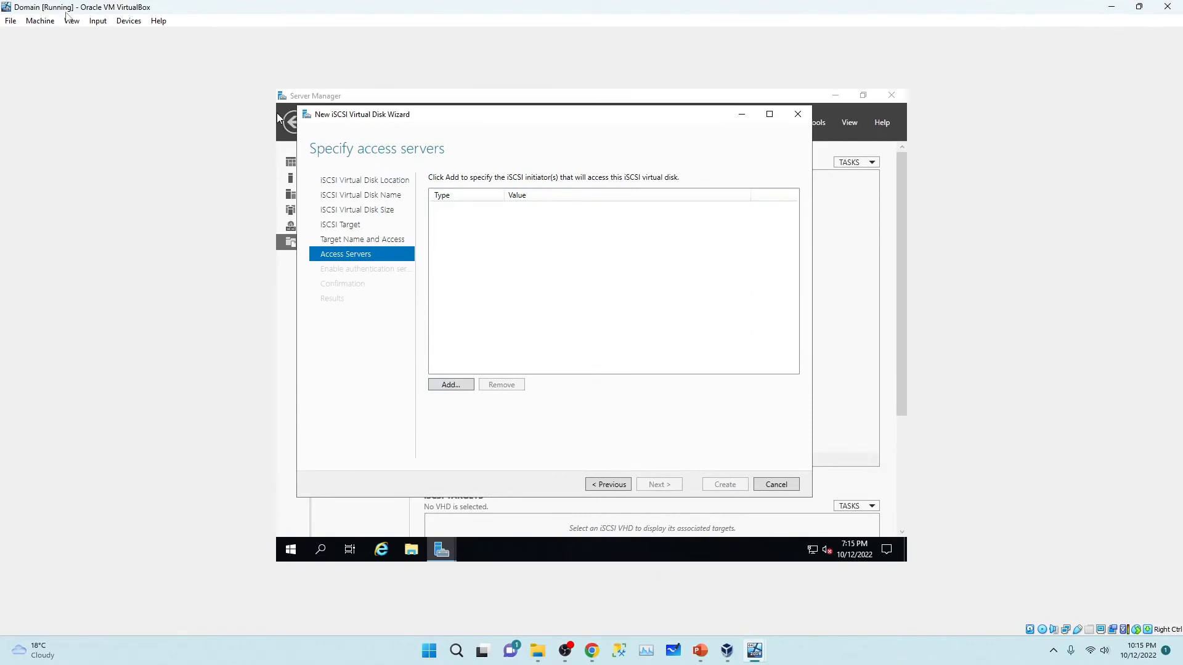
# Step: Add Node01's IP address 10.0.0.126 as an allowed iSCSI initiator
pyautogui.click(451, 385)
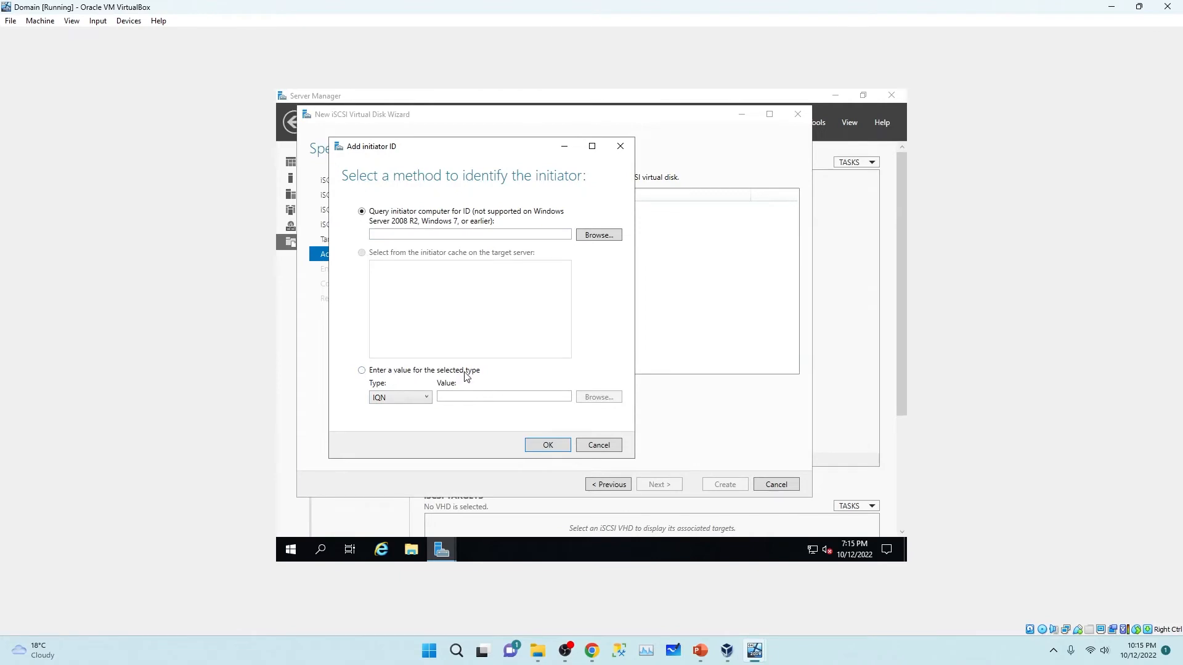
pyautogui.click(362, 370)
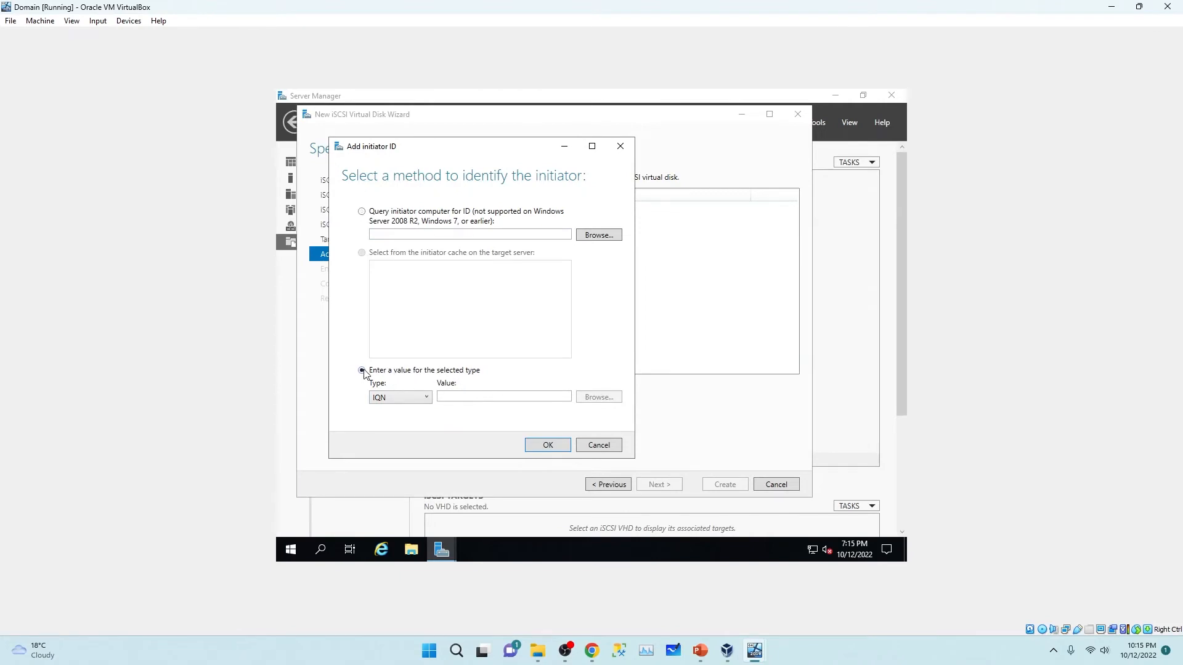
pyautogui.click(428, 398)
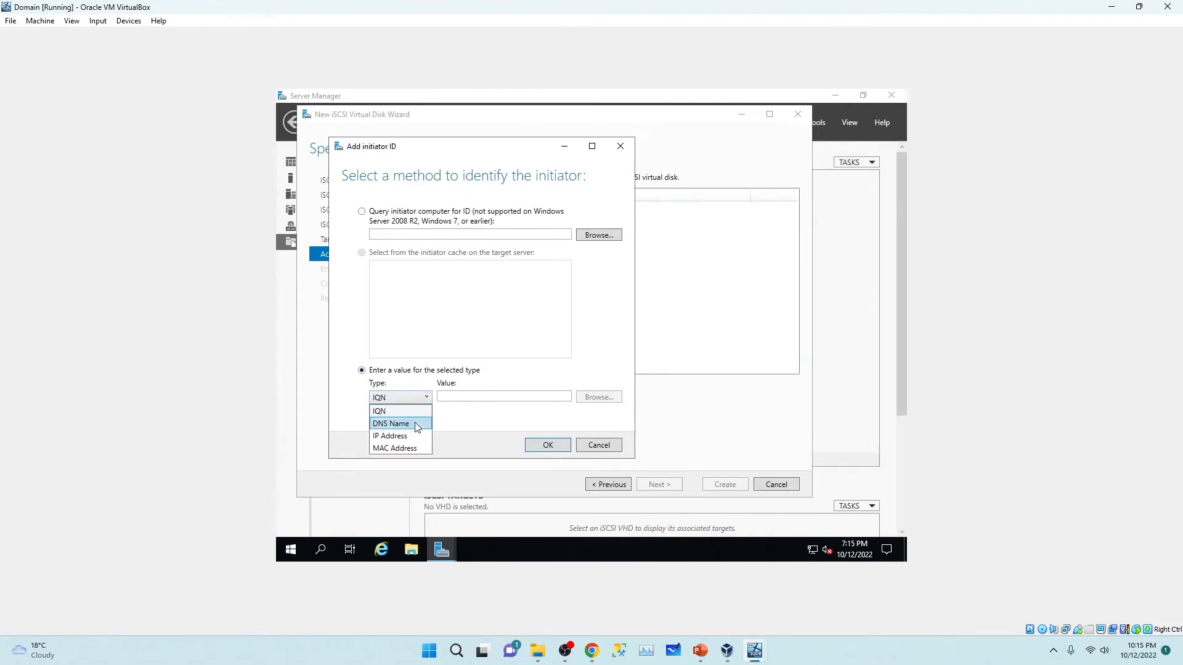
pyautogui.click(406, 438)
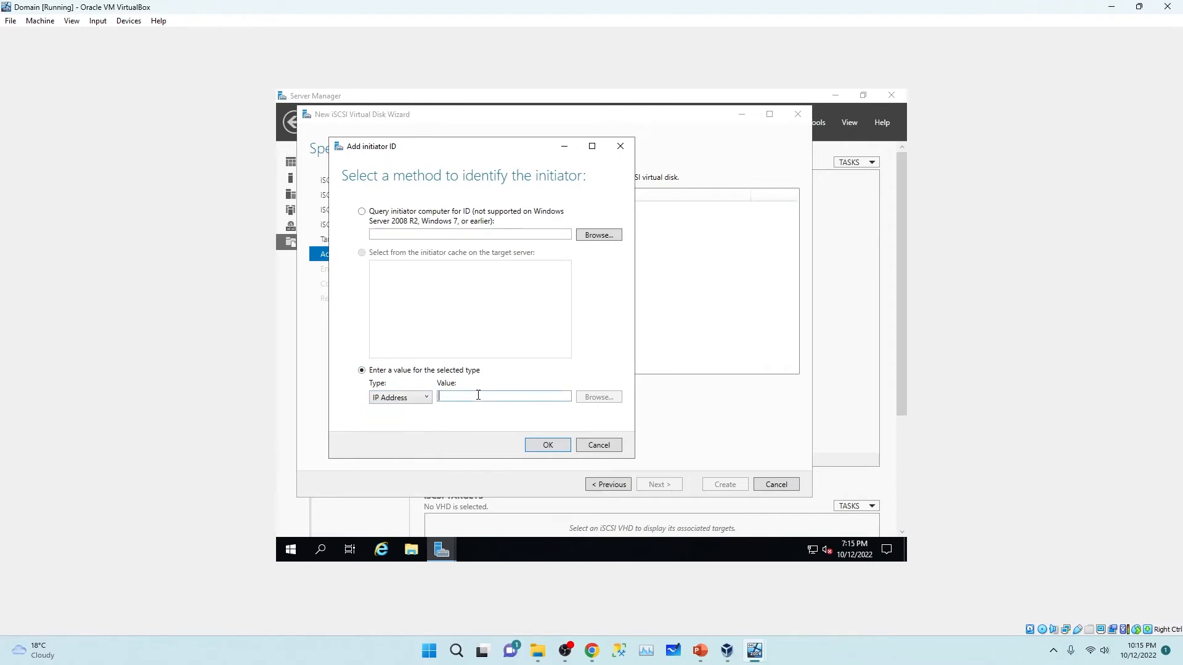
pyautogui.write('10')
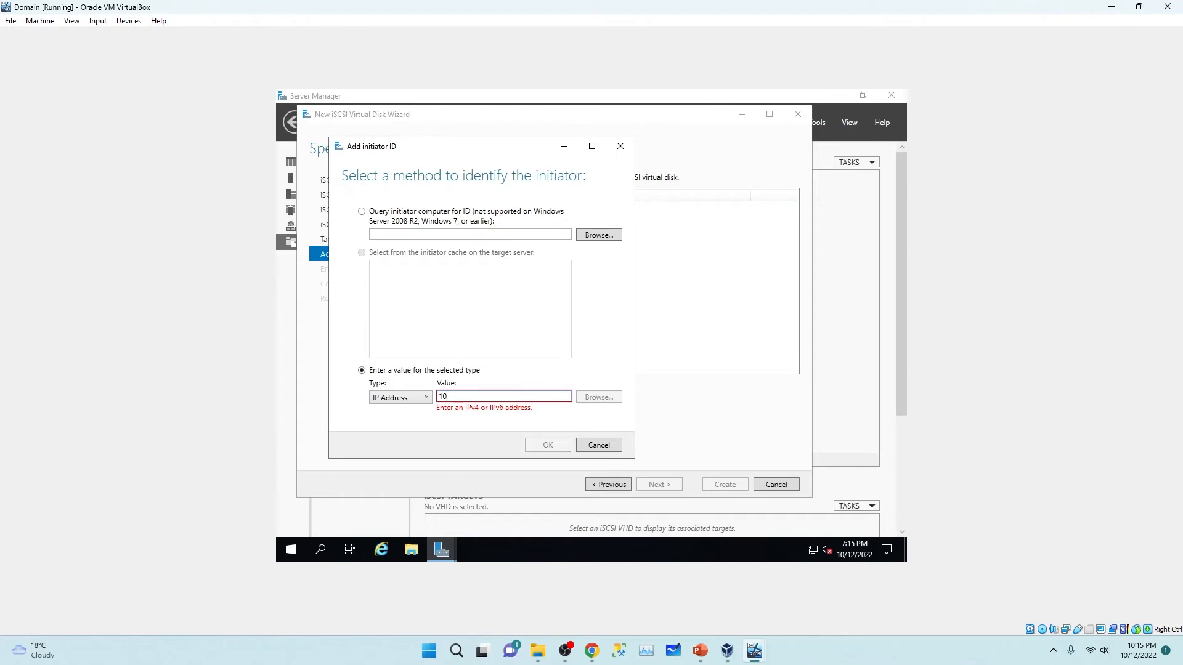
pyautogui.write('.0.0.1')
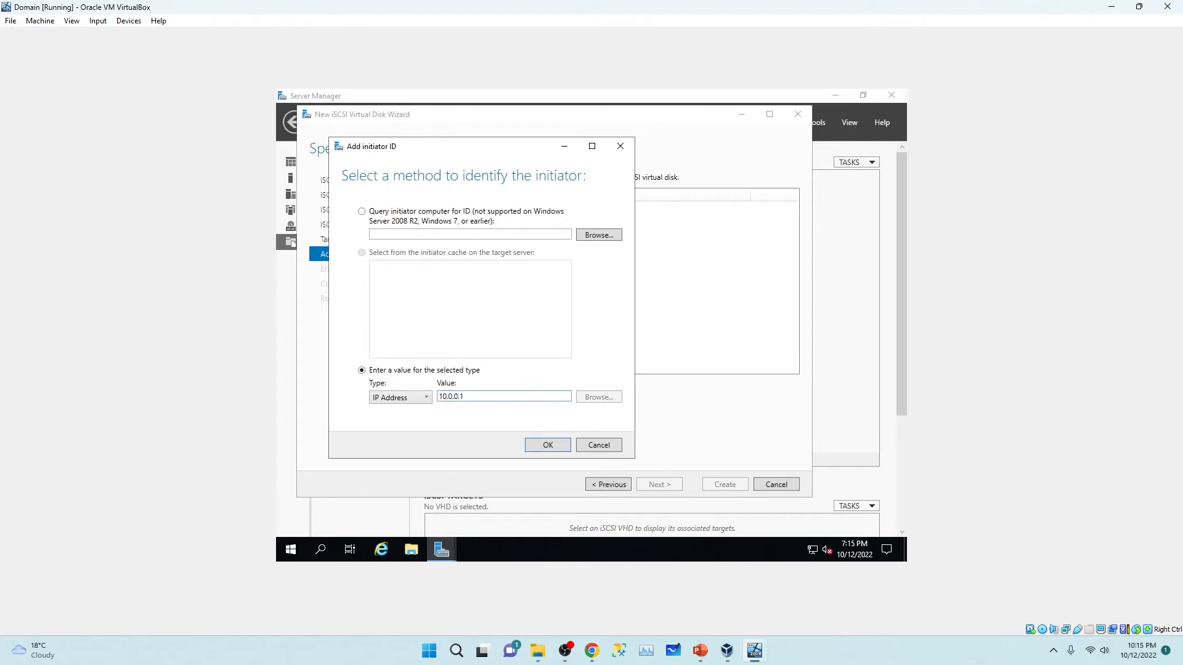
pyautogui.write('26')
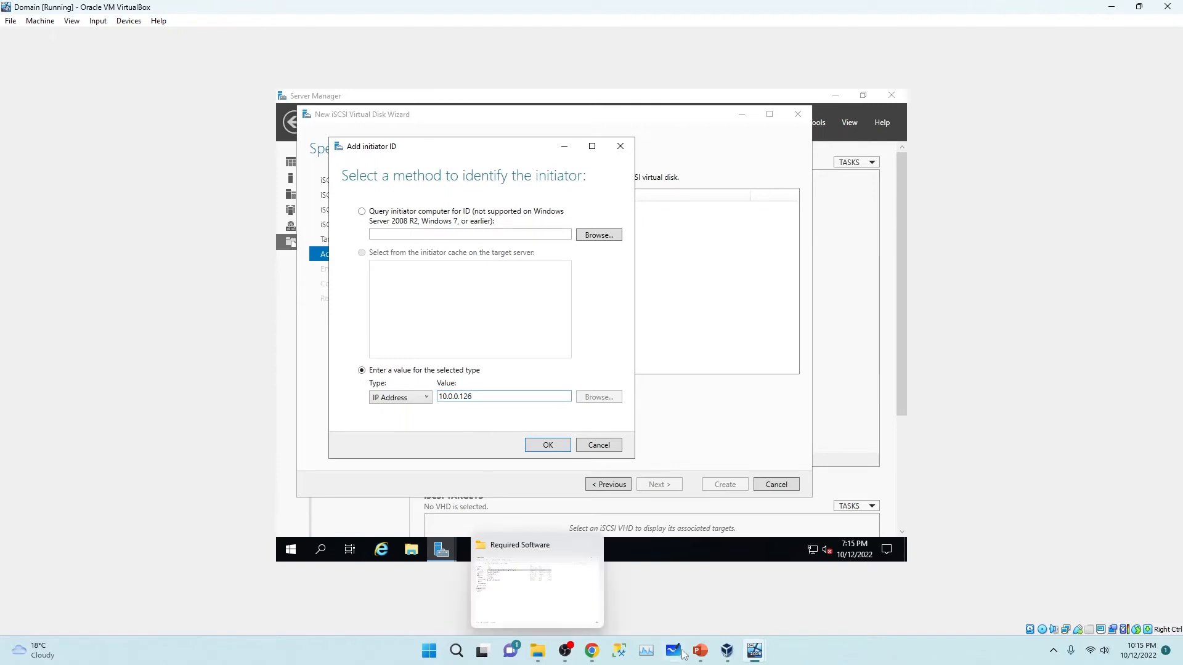
pyautogui.moveTo(754, 652)
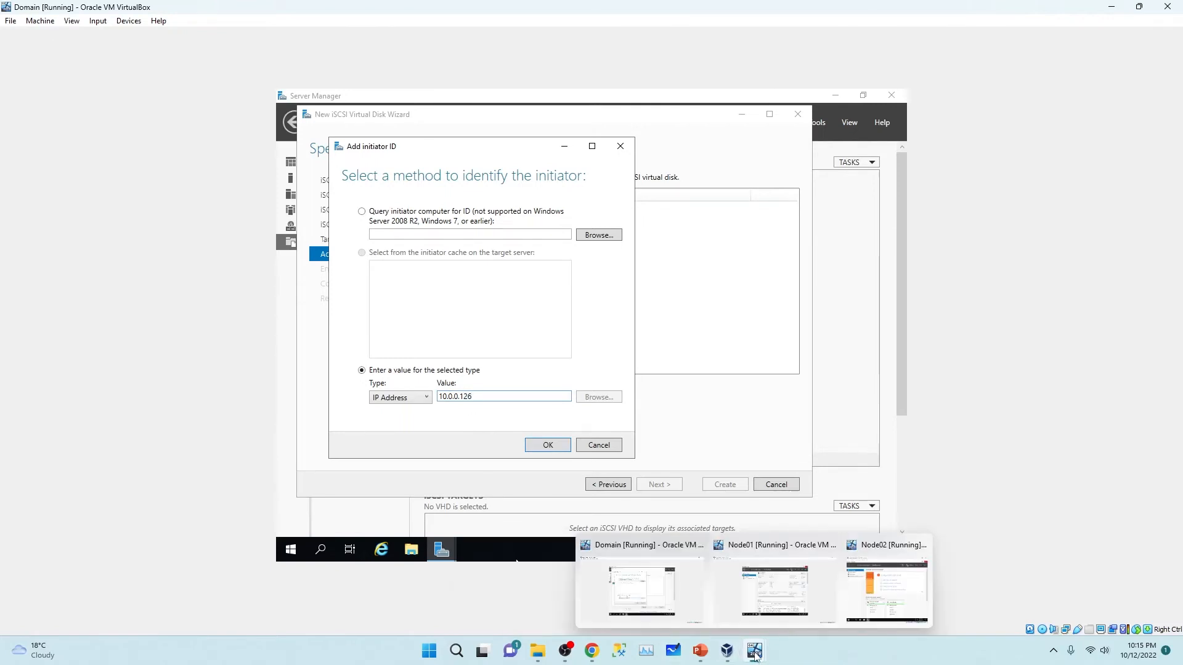
pyautogui.moveTo(805, 582)
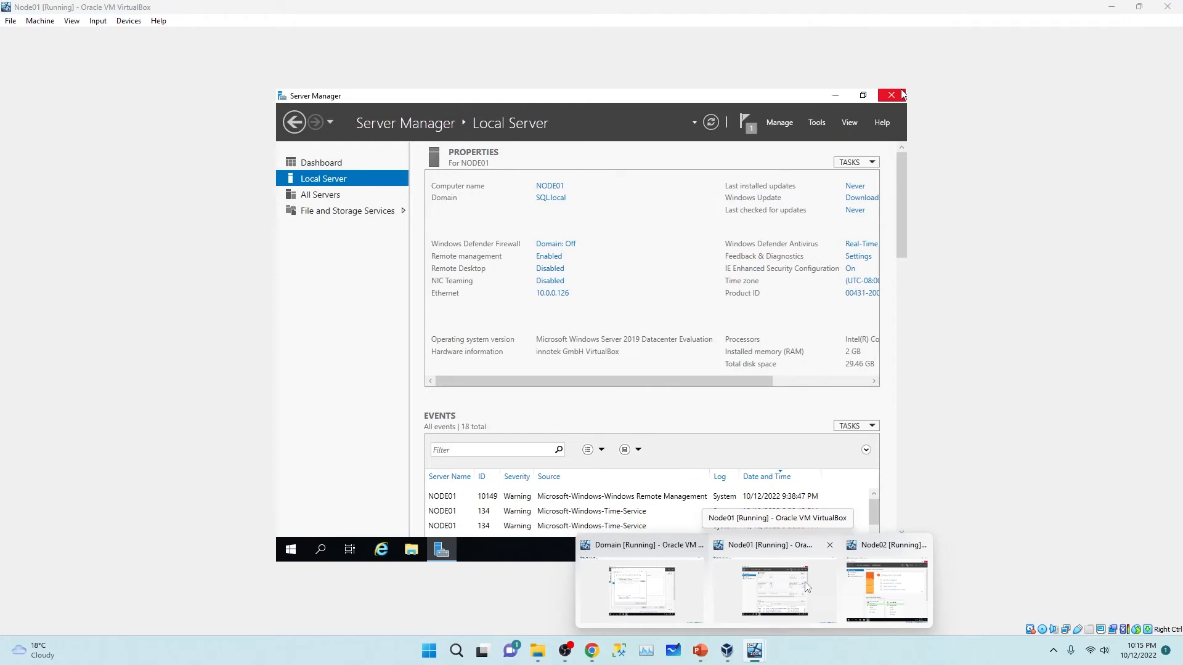
pyautogui.click(644, 588)
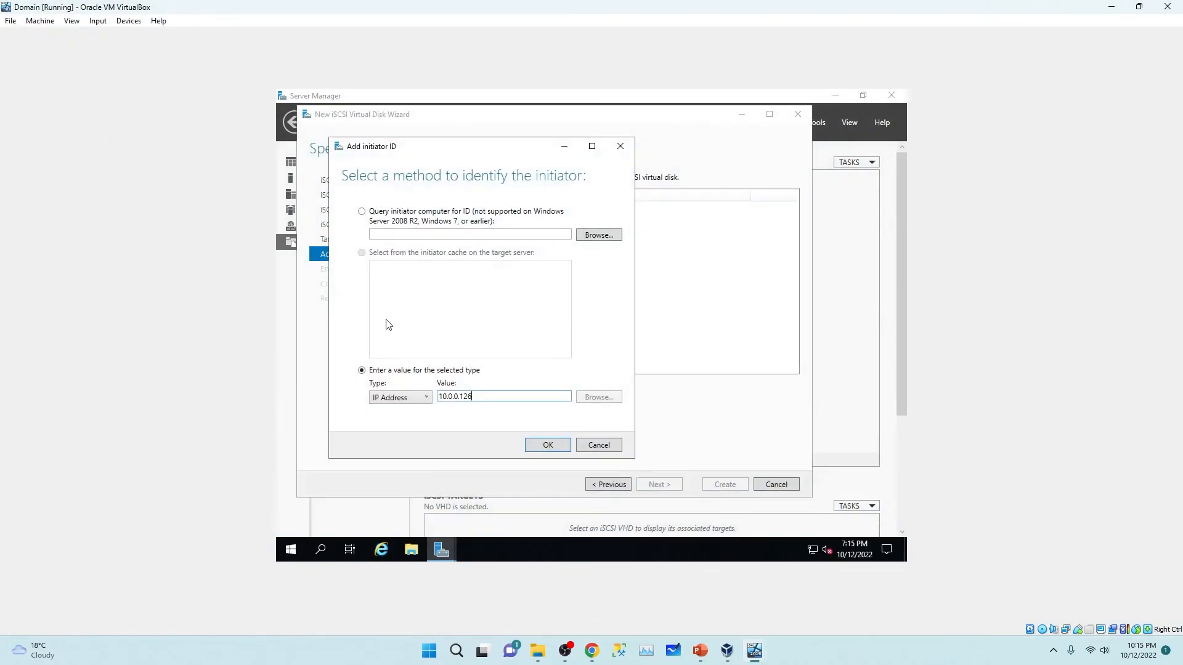
pyautogui.click(546, 447)
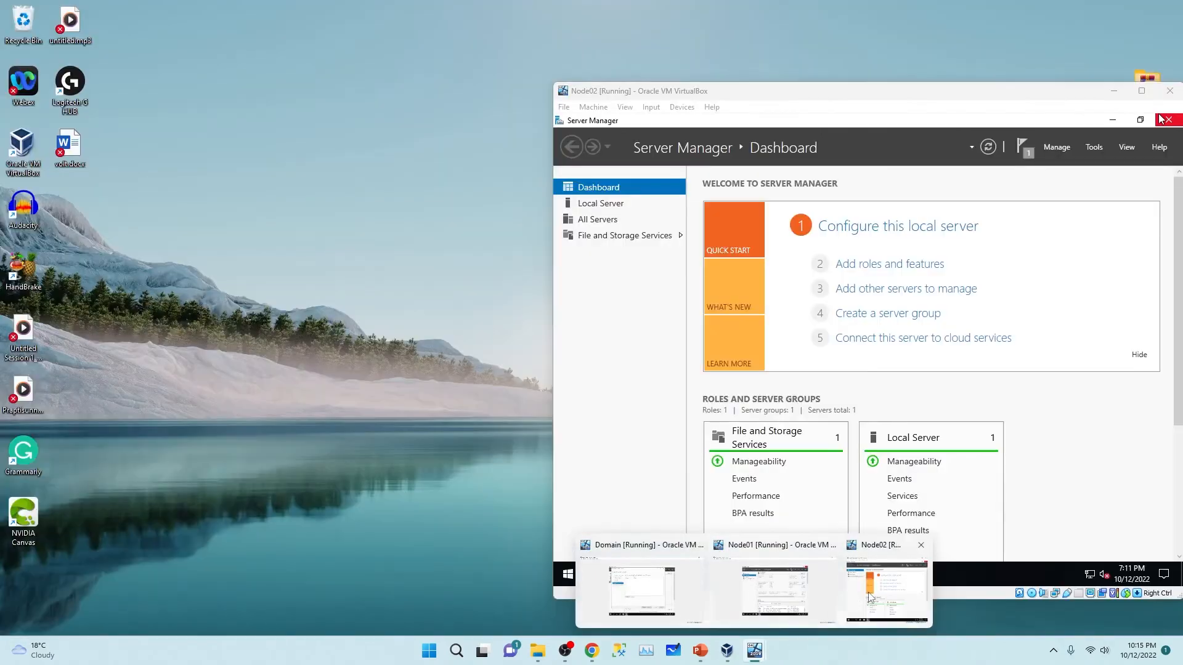
# Step: Look up Node02's IP address and add 10.0.0.108 as a second allowed initiator
pyautogui.click(868, 597)
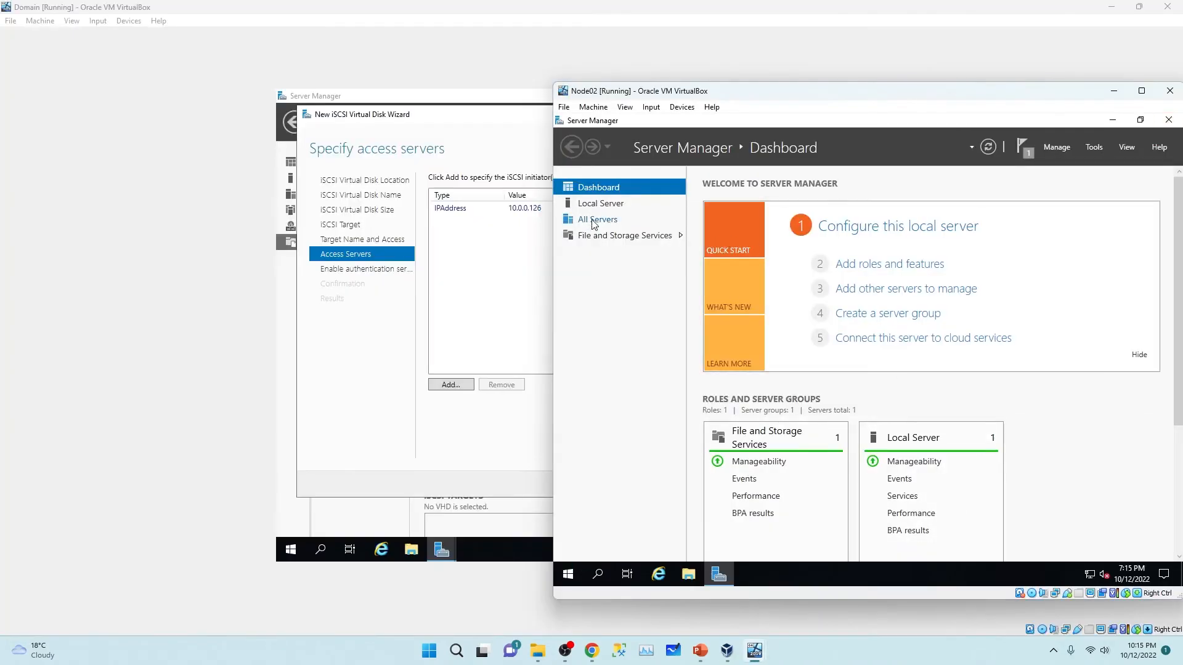
pyautogui.click(597, 205)
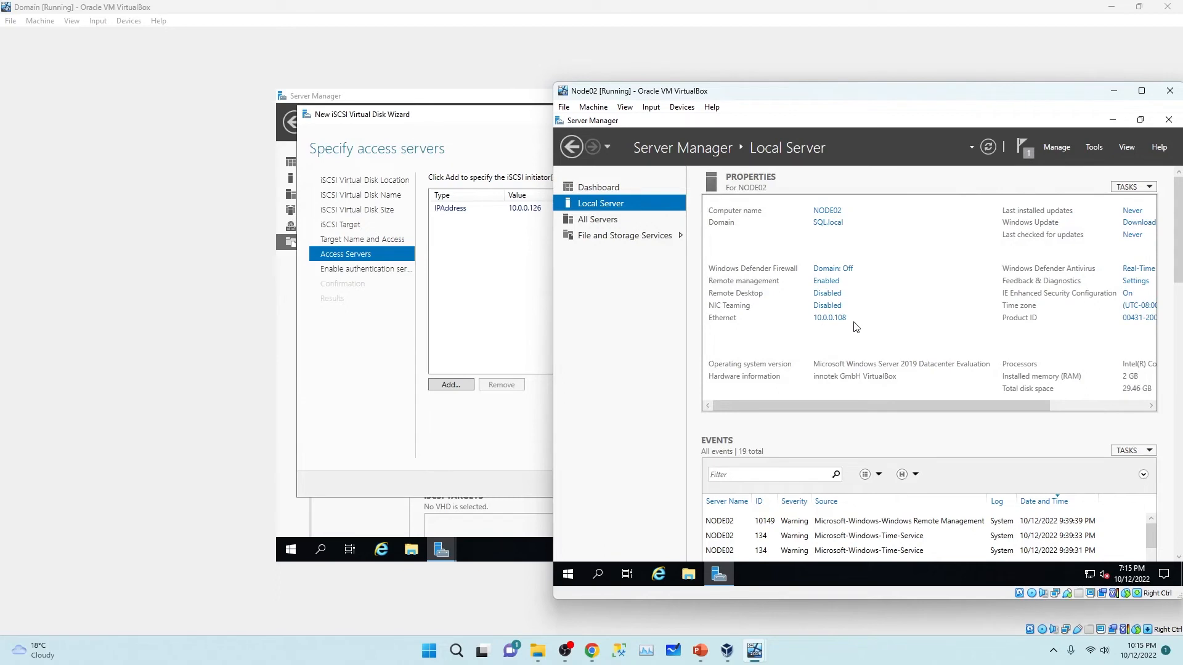
pyautogui.click(481, 251)
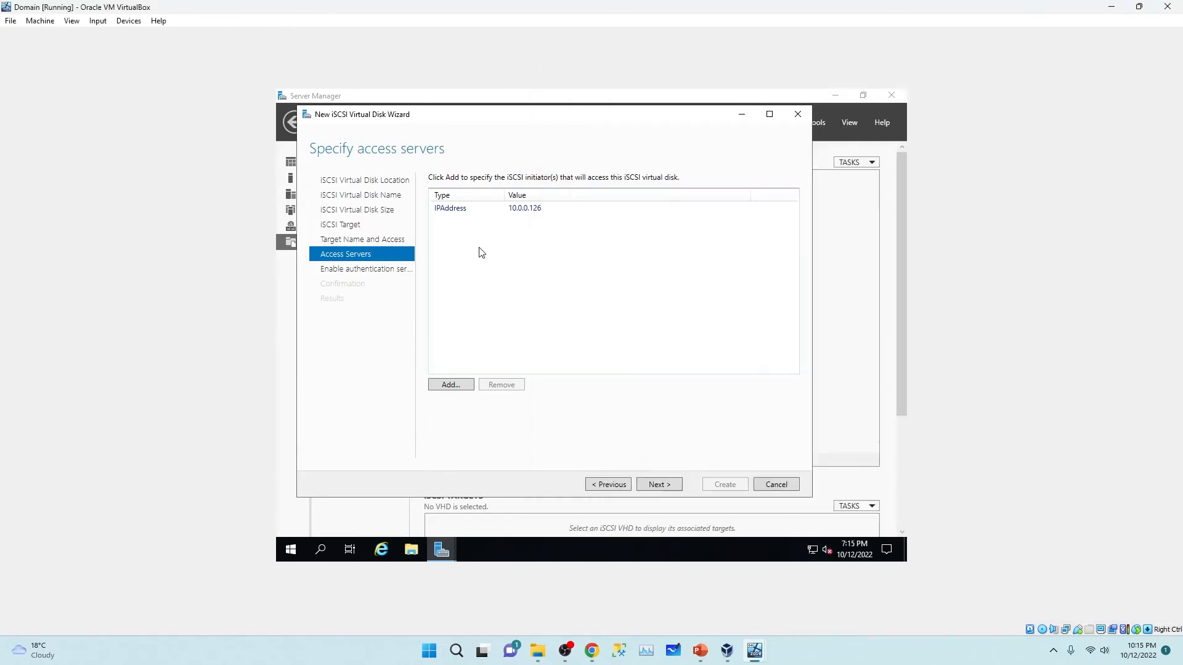
pyautogui.click(444, 385)
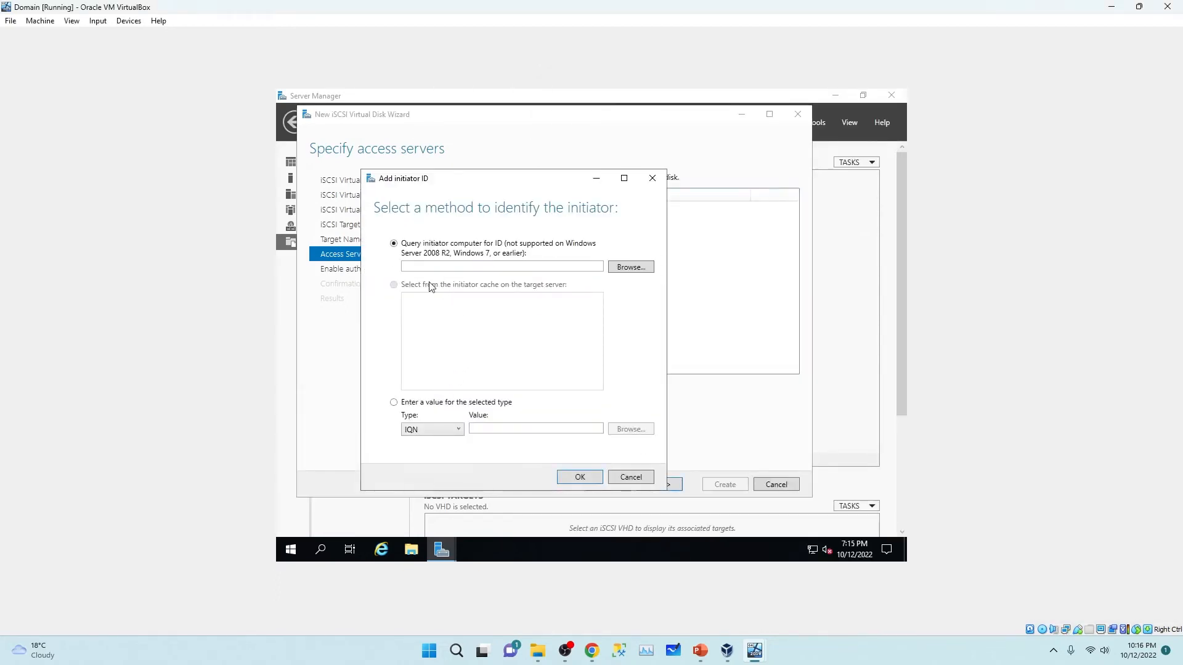
pyautogui.click(396, 404)
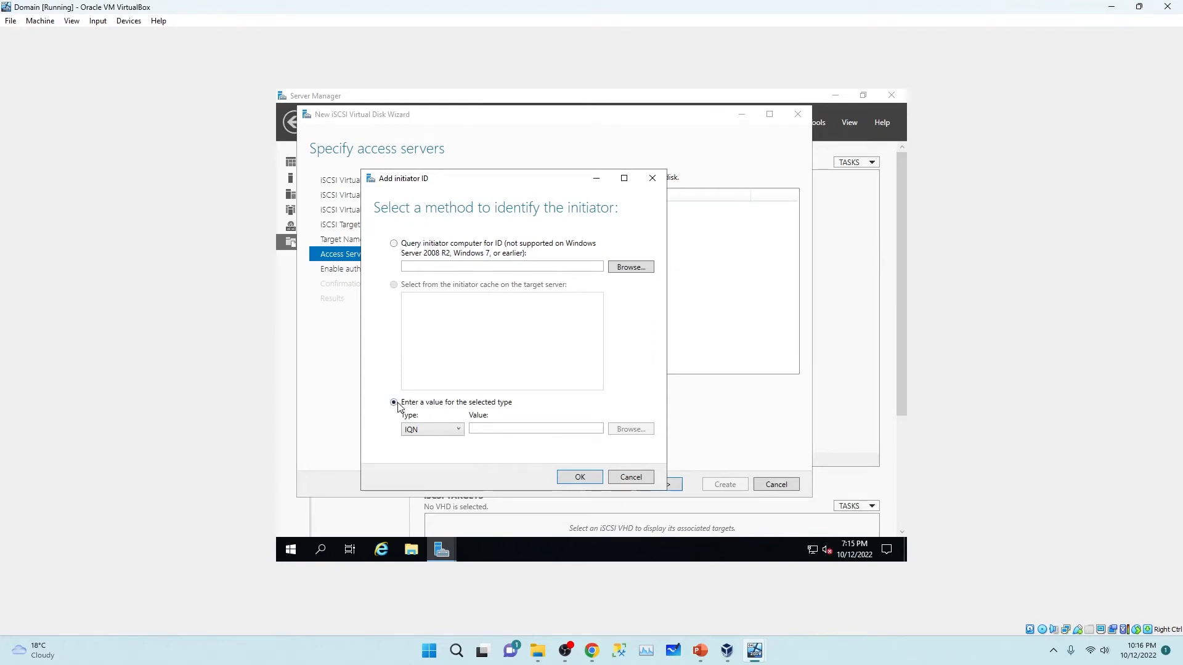
pyautogui.click(443, 430)
pyautogui.click(443, 473)
pyautogui.click(482, 429)
pyautogui.write('10')
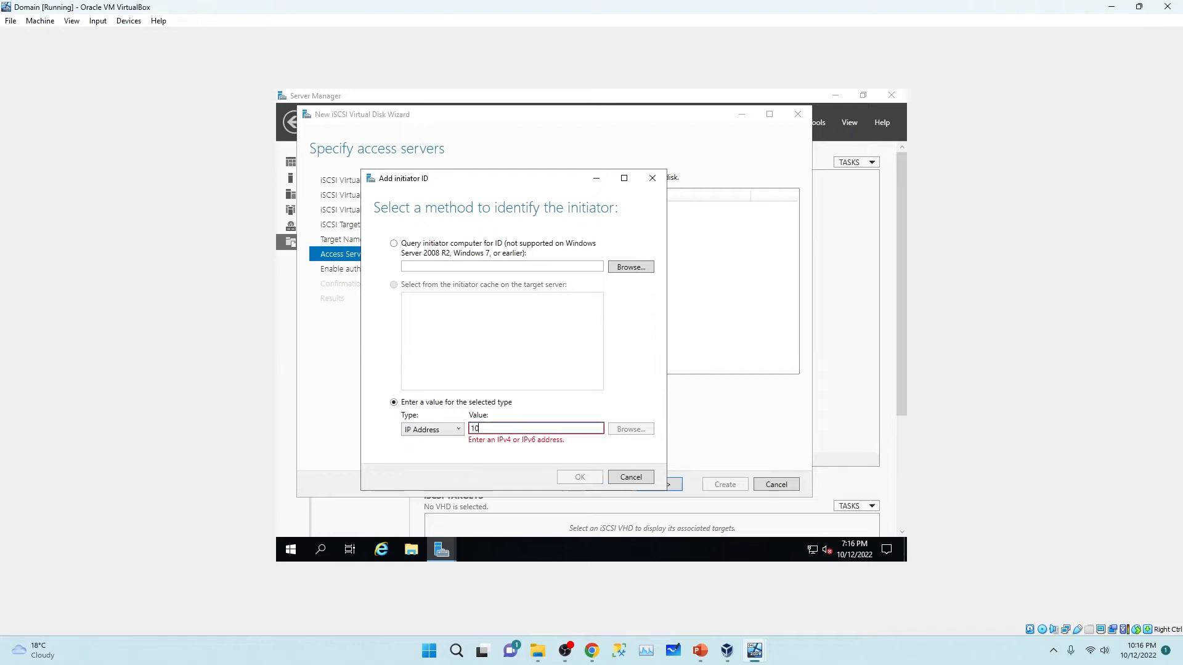
pyautogui.write('.0.0.108')
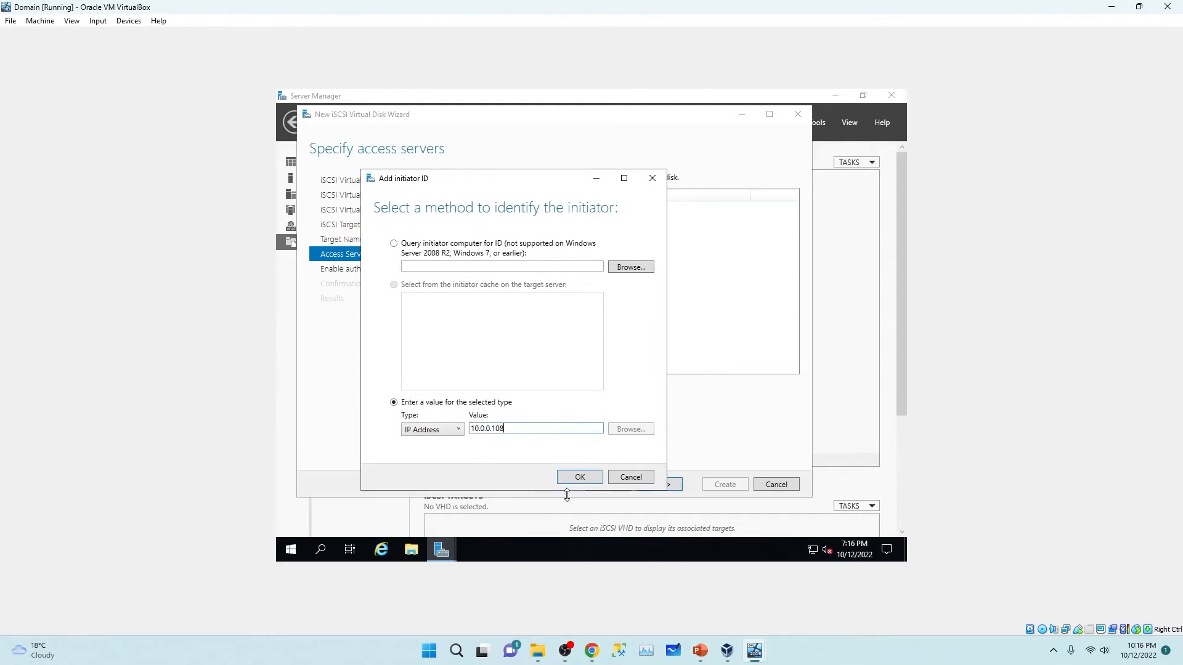
pyautogui.click(584, 476)
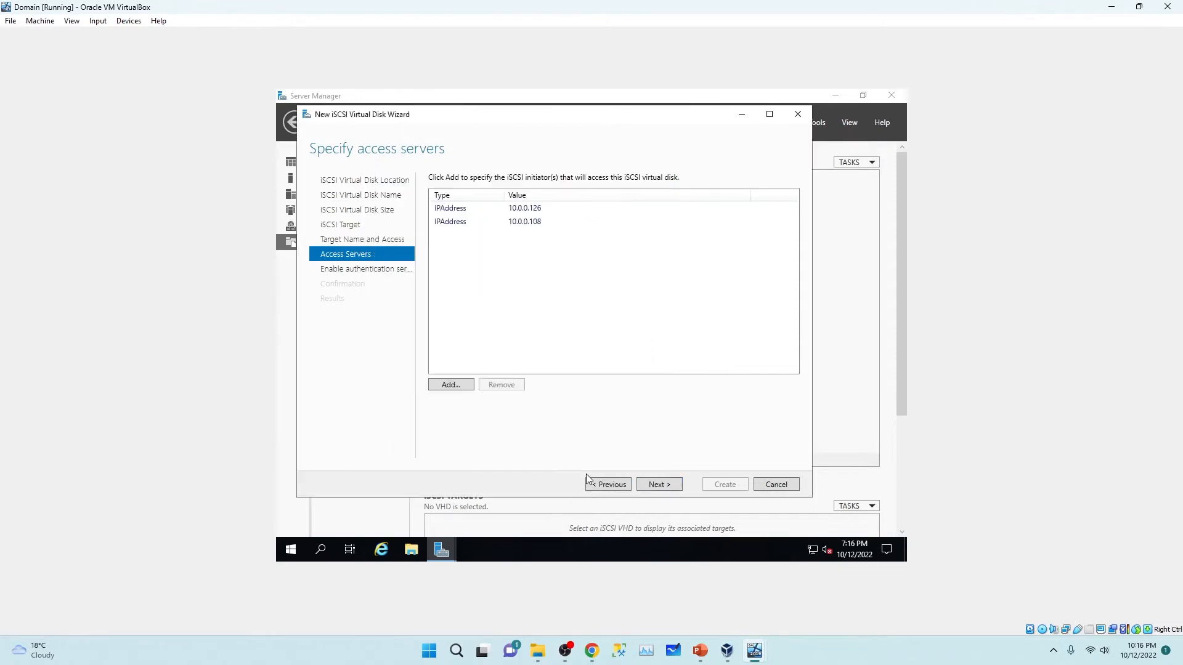
# Step: Review both access entries, leave CHAP off, and create the Withness disk
pyautogui.click(521, 209)
pyautogui.click(536, 222)
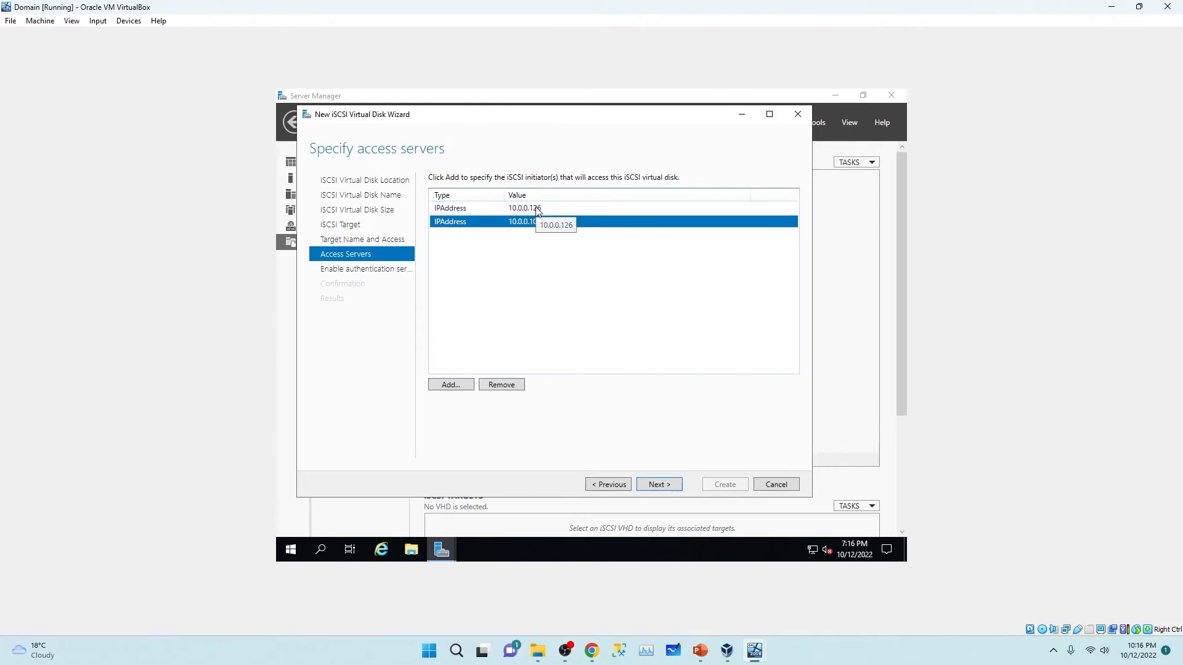
pyautogui.click(660, 490)
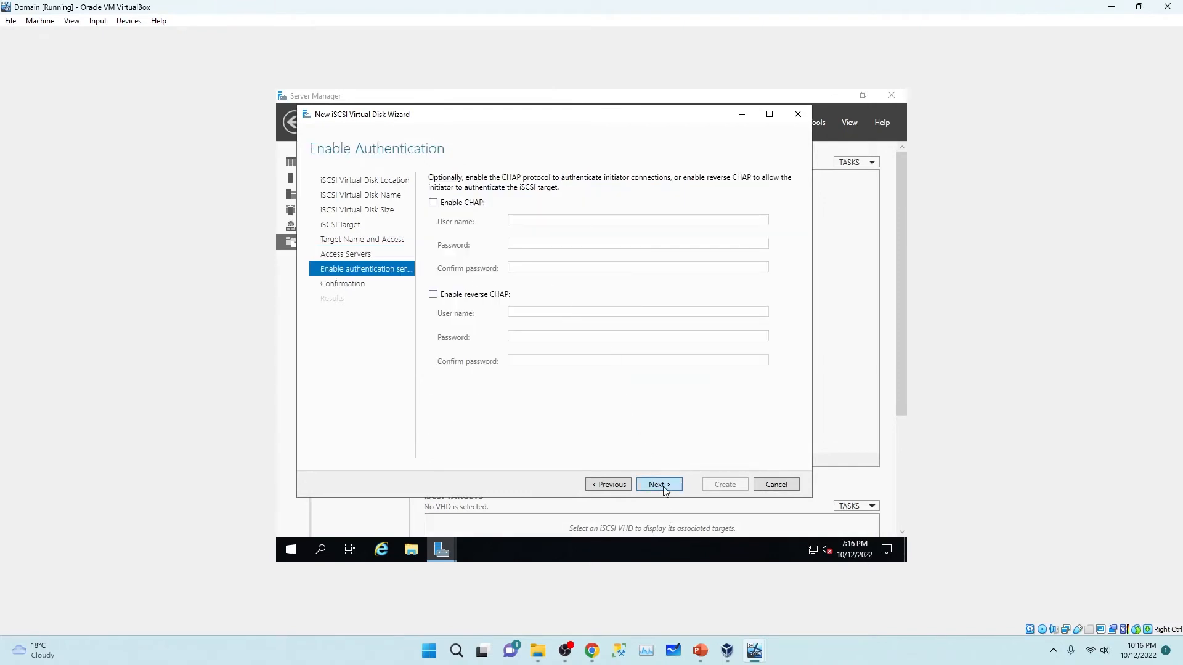
pyautogui.click(659, 485)
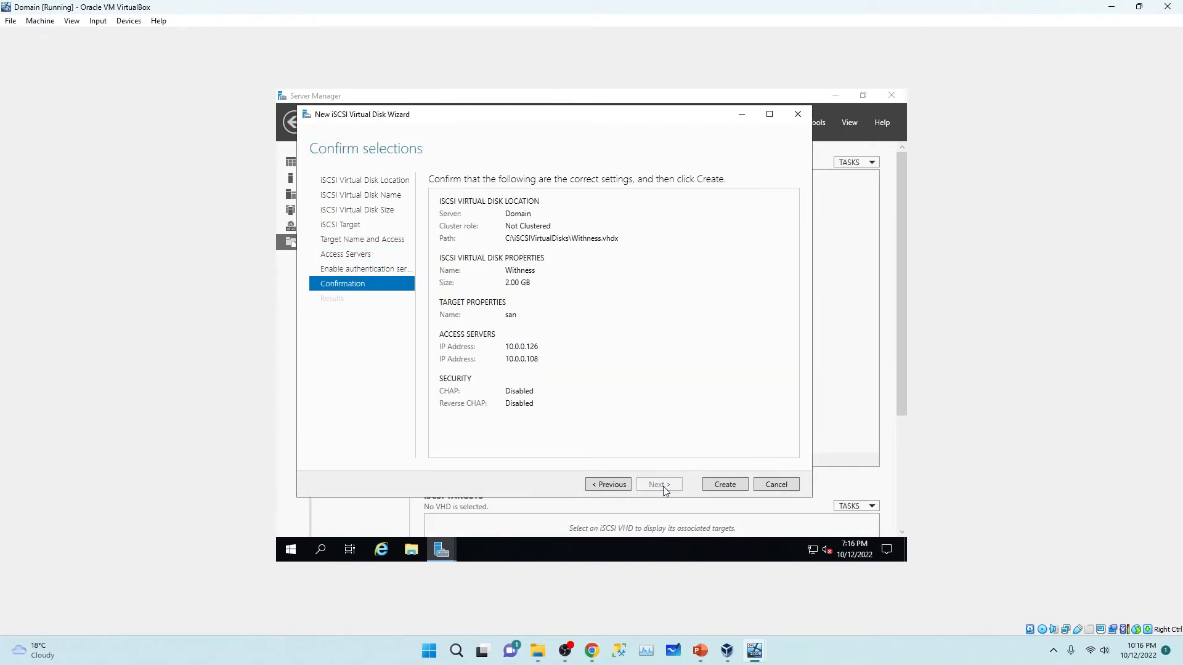
pyautogui.click(725, 486)
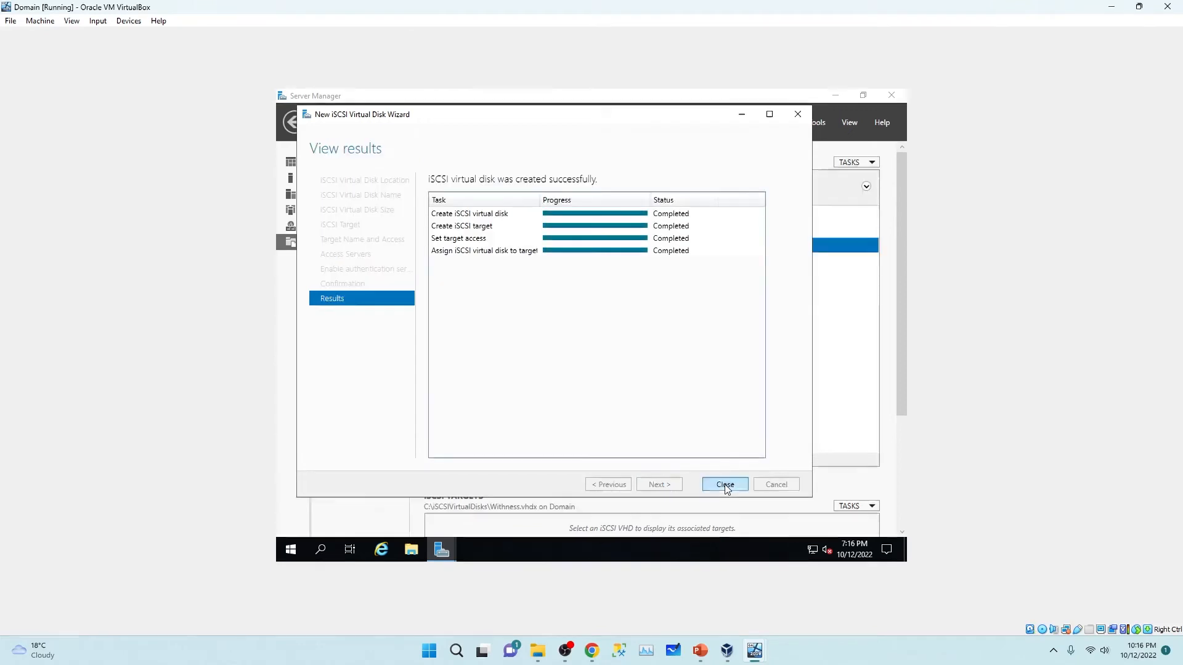
pyautogui.click(725, 486)
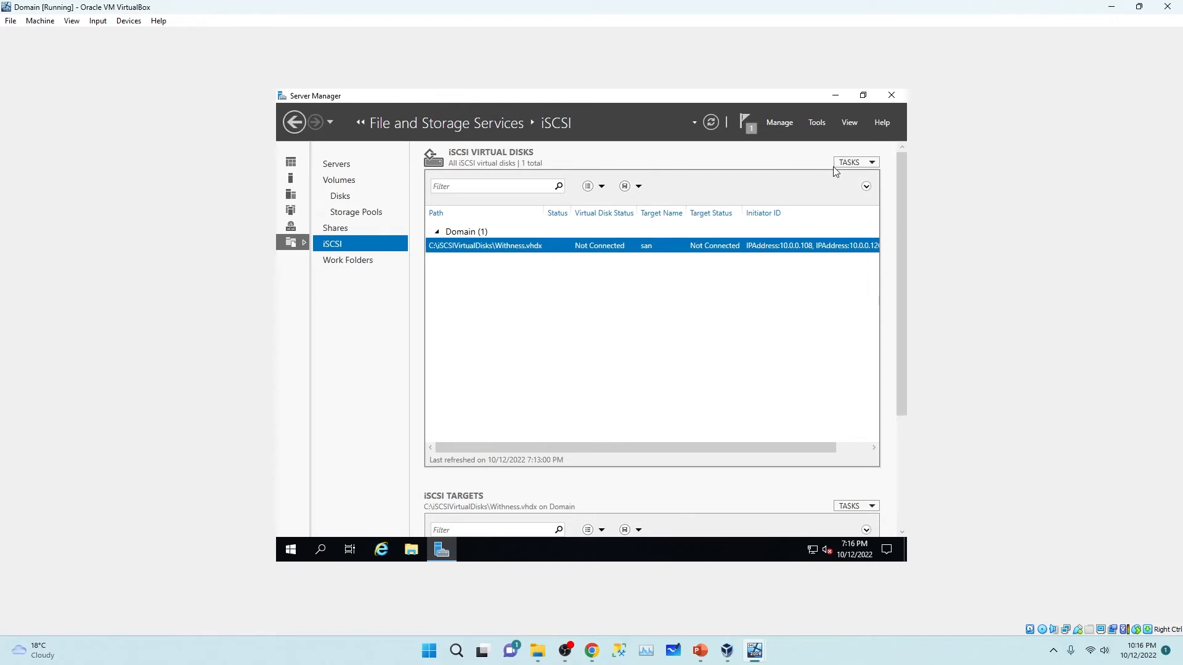
# Step: Start a new iSCSI virtual disk on volume C: named DATA
pyautogui.click(867, 163)
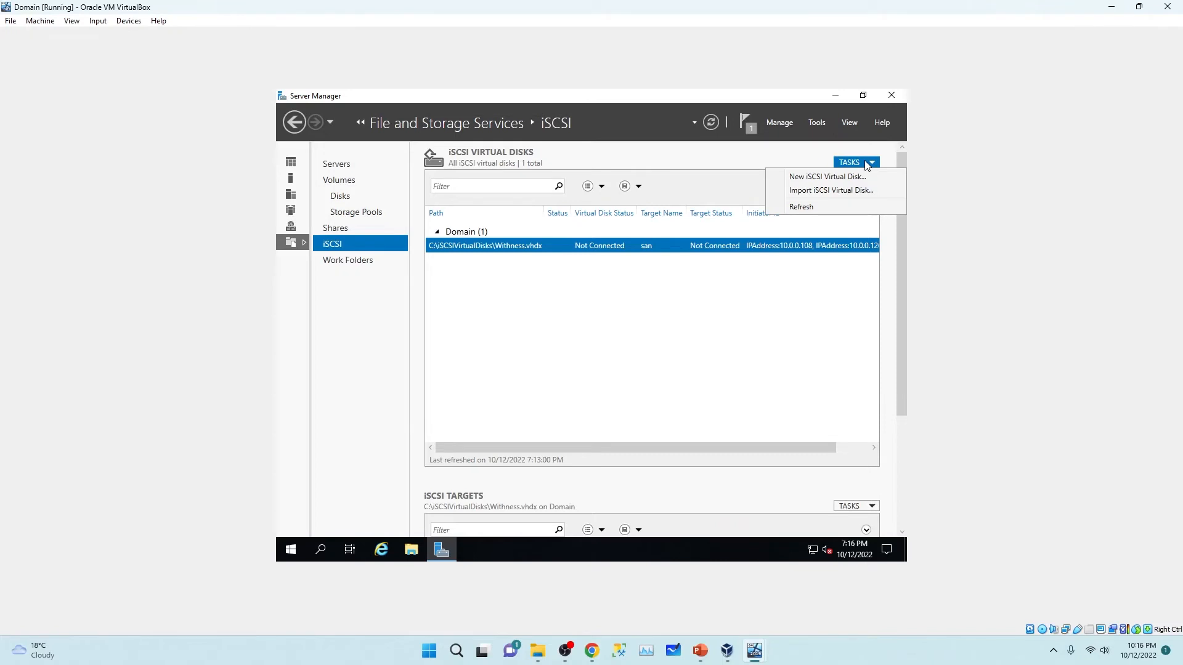
pyautogui.click(858, 177)
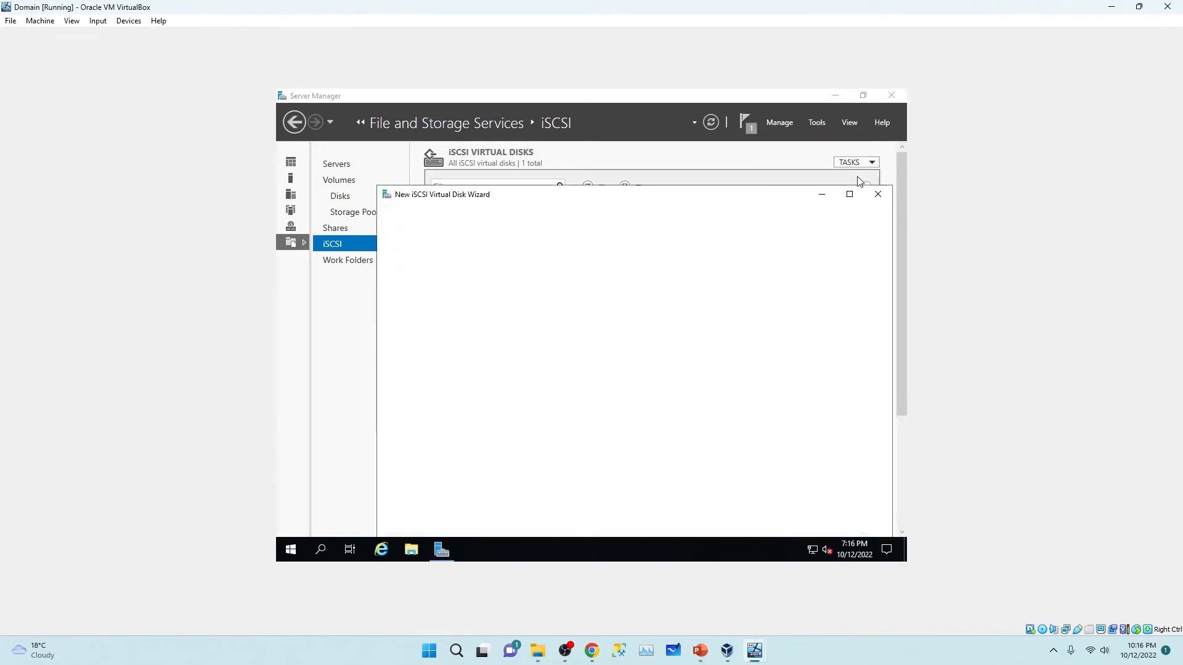
pyautogui.click(584, 428)
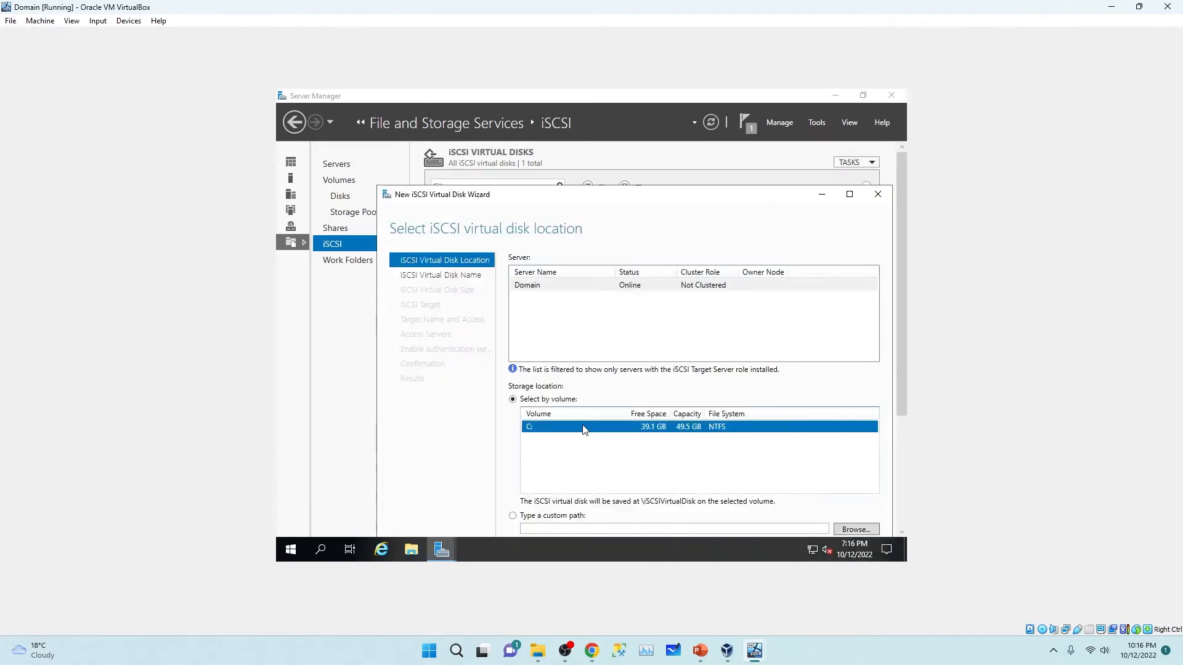
pyautogui.moveTo(615, 161); pyautogui.dragTo(608, 137)
pyautogui.click(713, 505)
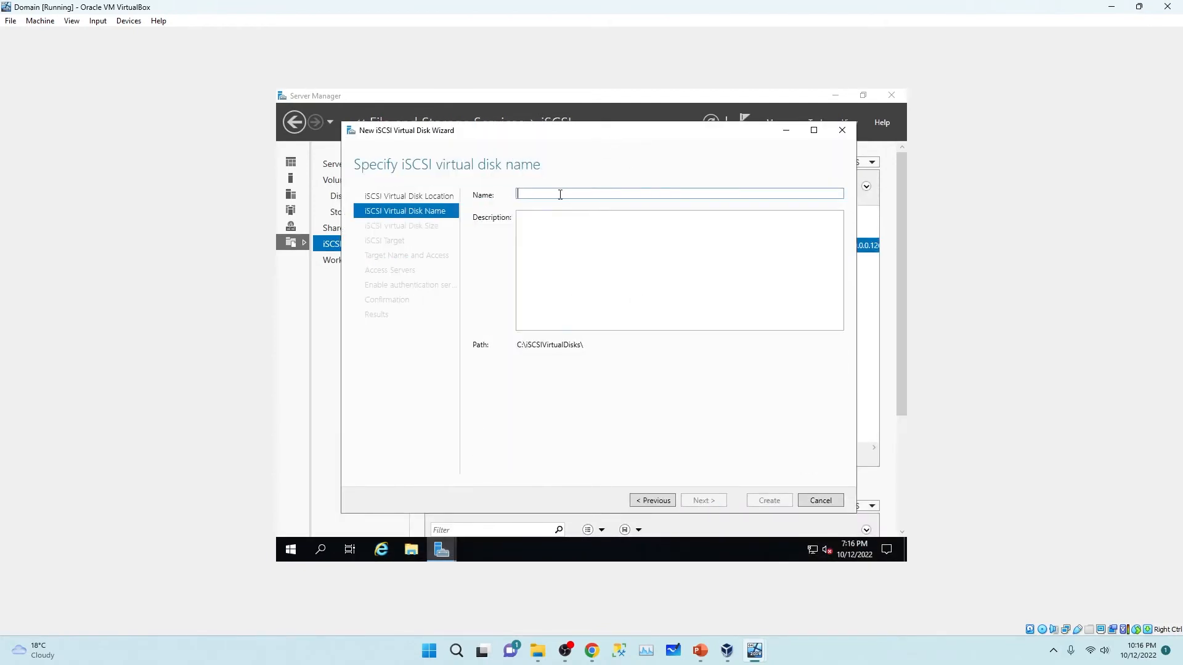
pyautogui.write('DATA')
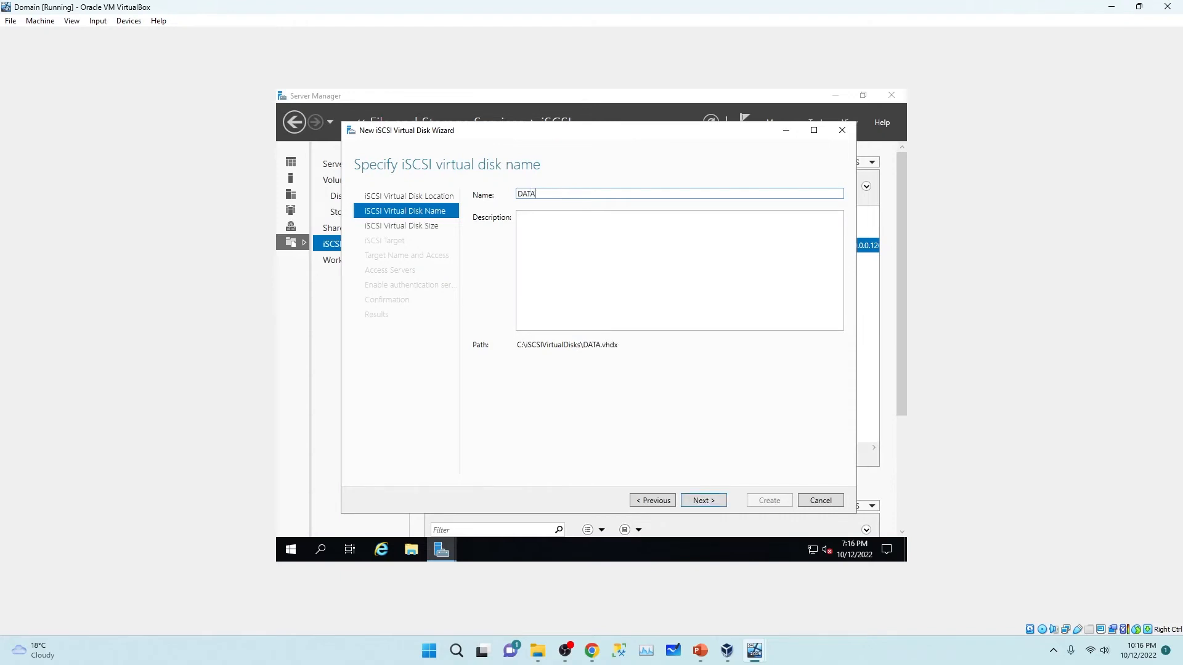
pyautogui.click(705, 502)
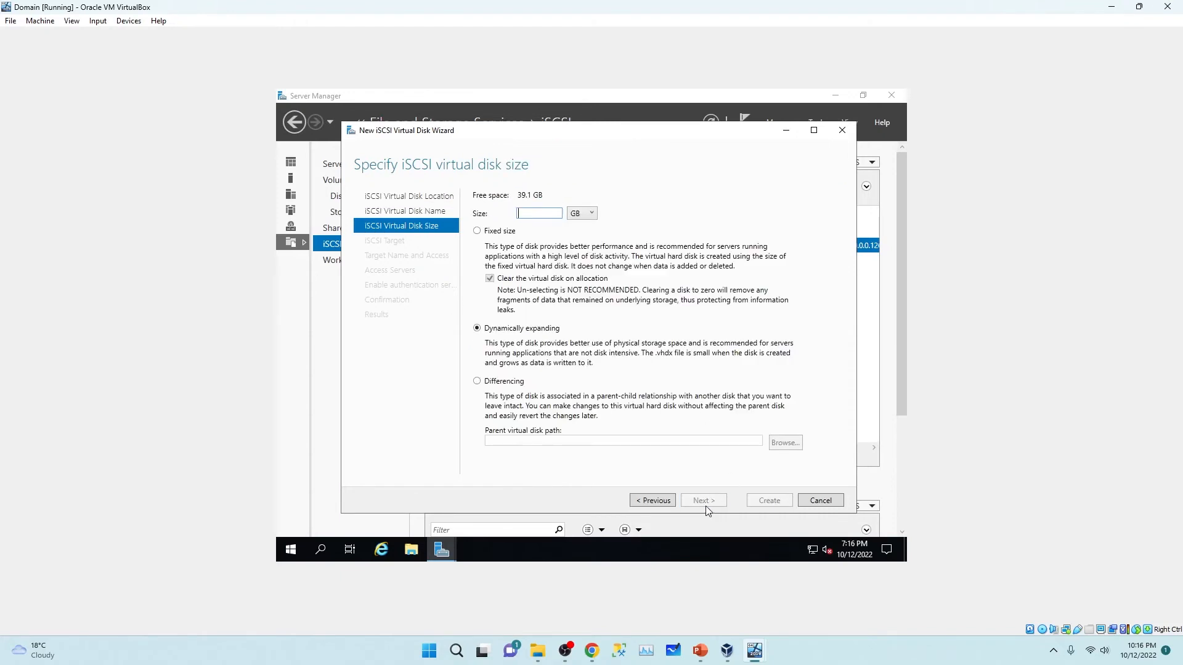
# Step: Size the DATA disk at 3 GB, assign it to the existing san target, and create it
pyautogui.click(524, 213)
pyautogui.write('3')
pyautogui.click(711, 508)
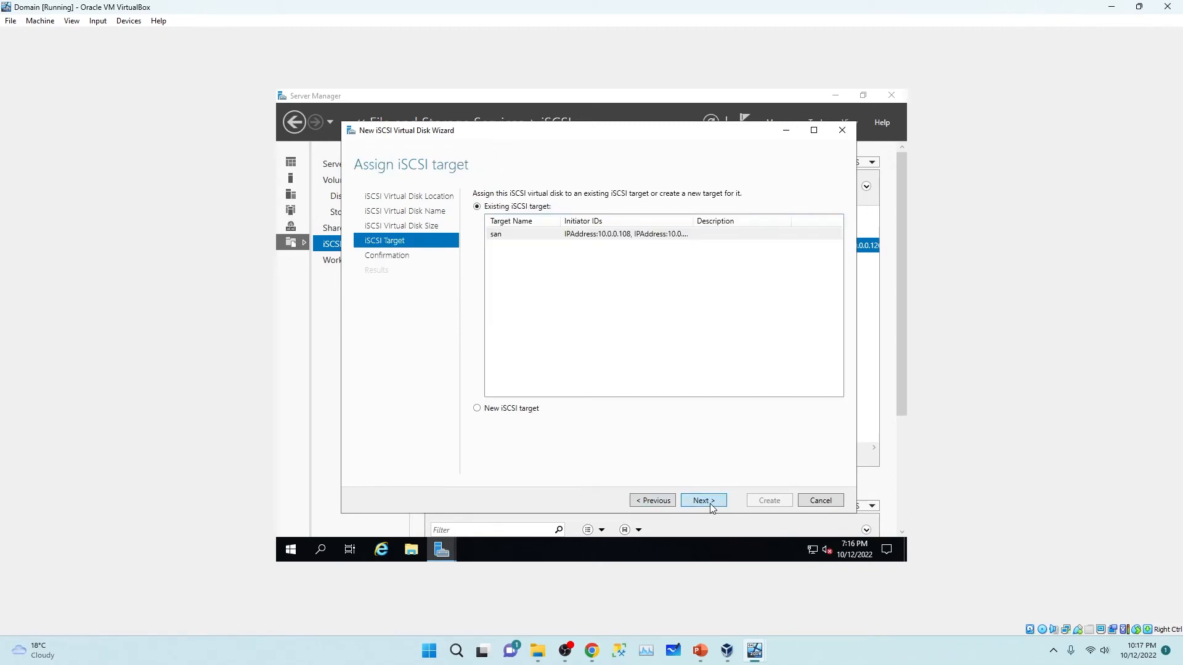
pyautogui.click(595, 237)
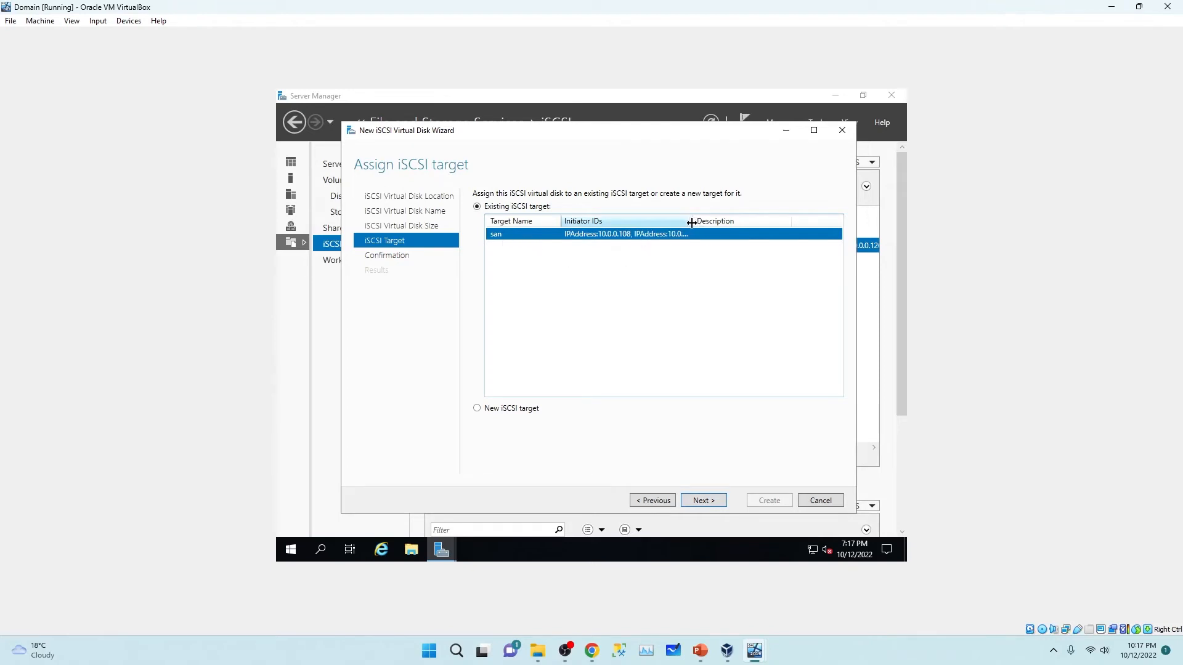
pyautogui.moveTo(693, 220); pyautogui.dragTo(759, 220)
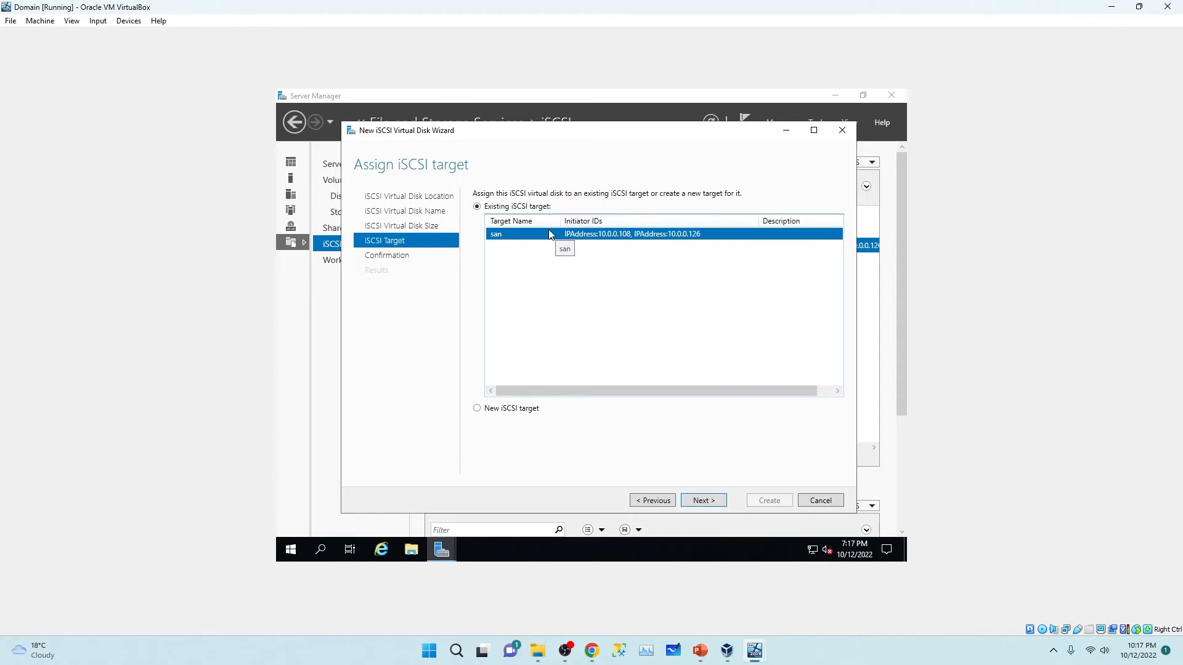
pyautogui.click(713, 500)
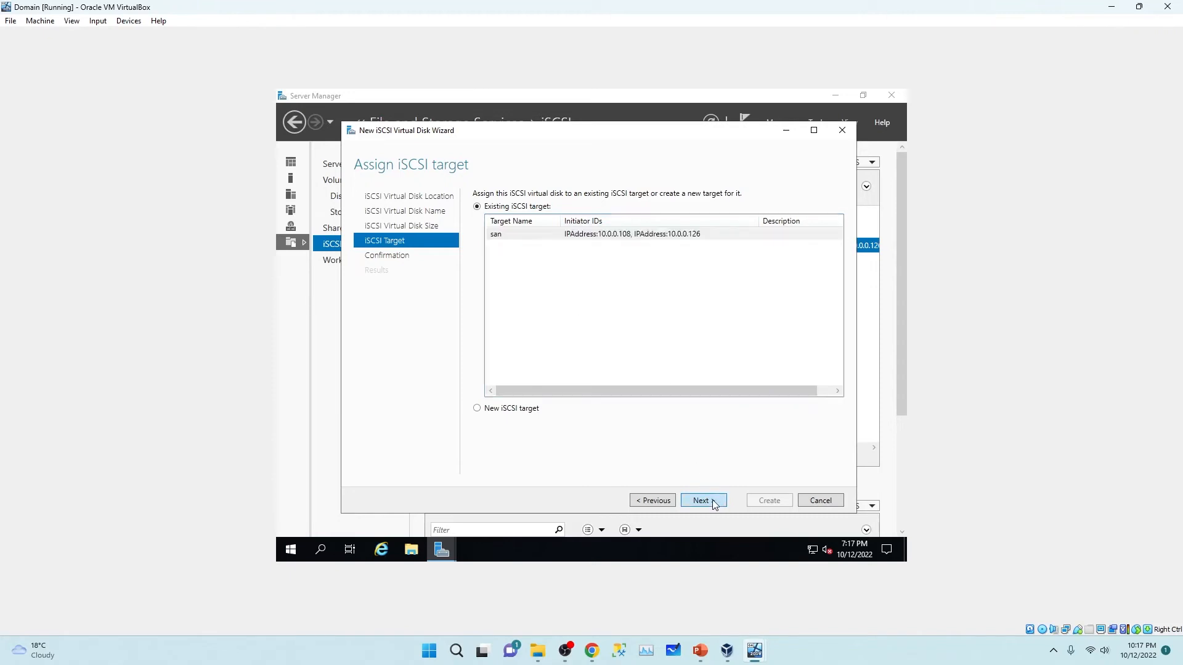
pyautogui.click(767, 502)
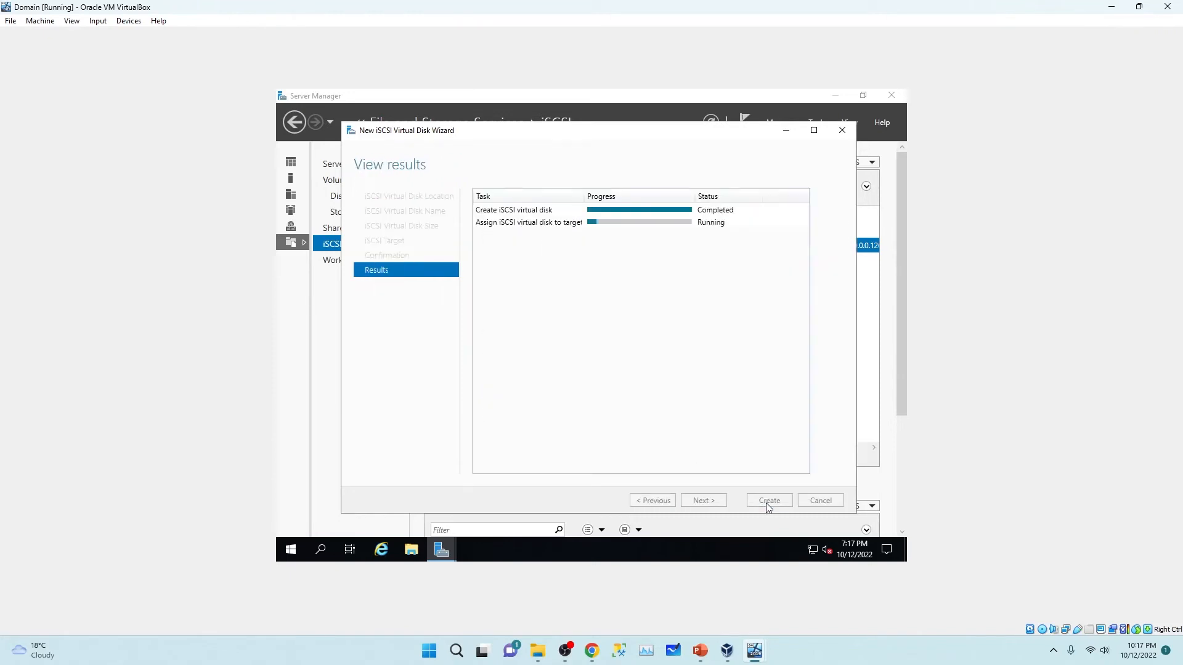
pyautogui.click(758, 501)
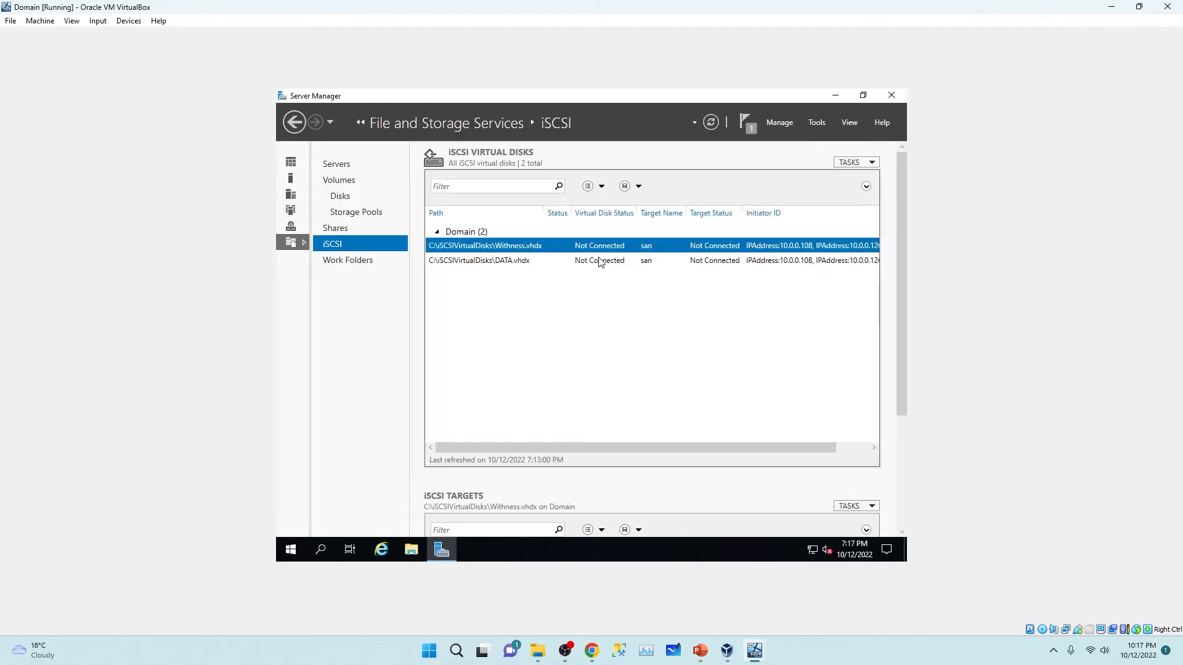
# Step: Create a LOG iSCSI virtual disk on volume C: assigned to the san target
pyautogui.click(870, 163)
pyautogui.click(860, 178)
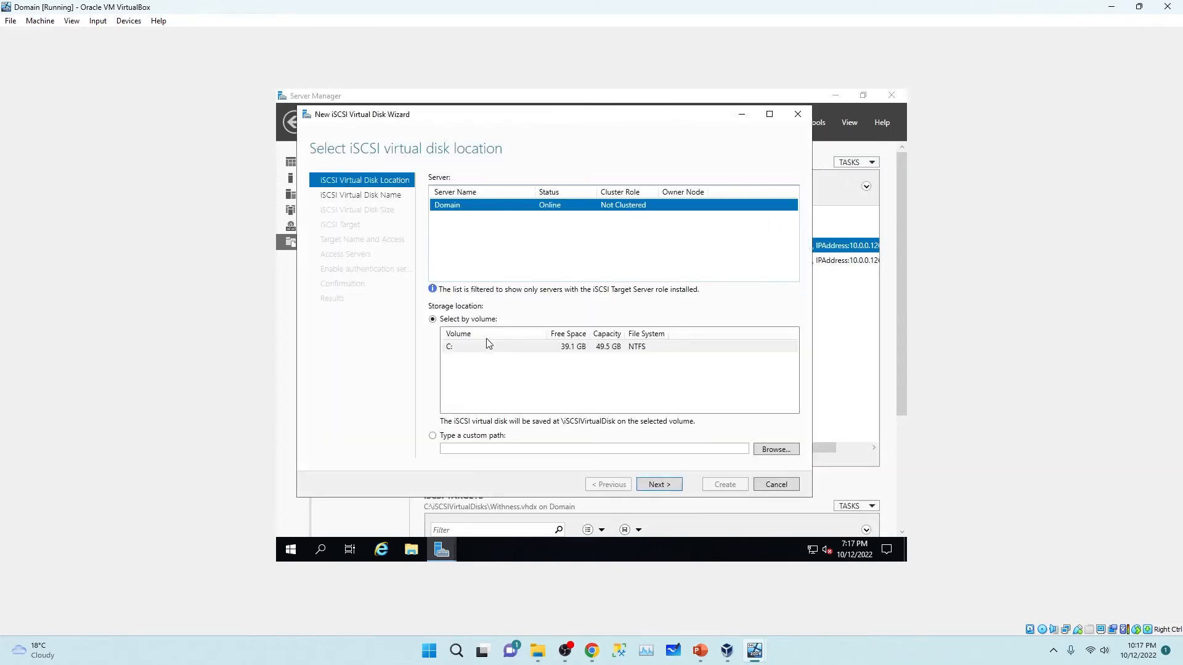
pyautogui.click(468, 351)
pyautogui.click(666, 485)
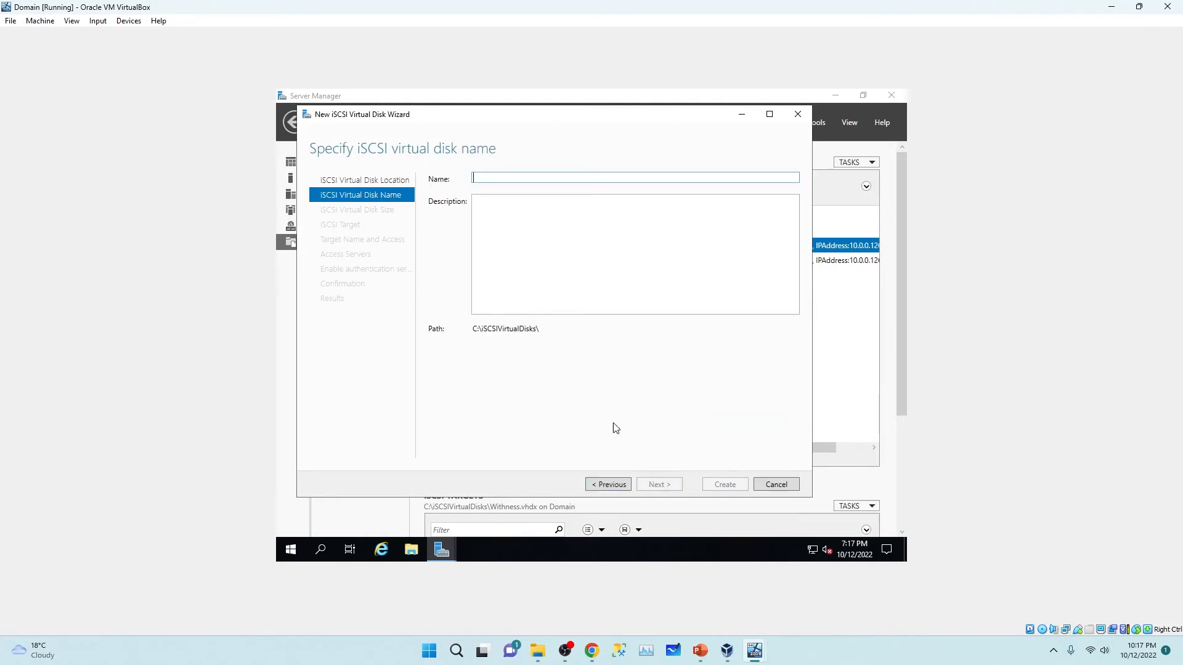
pyautogui.write('LOG')
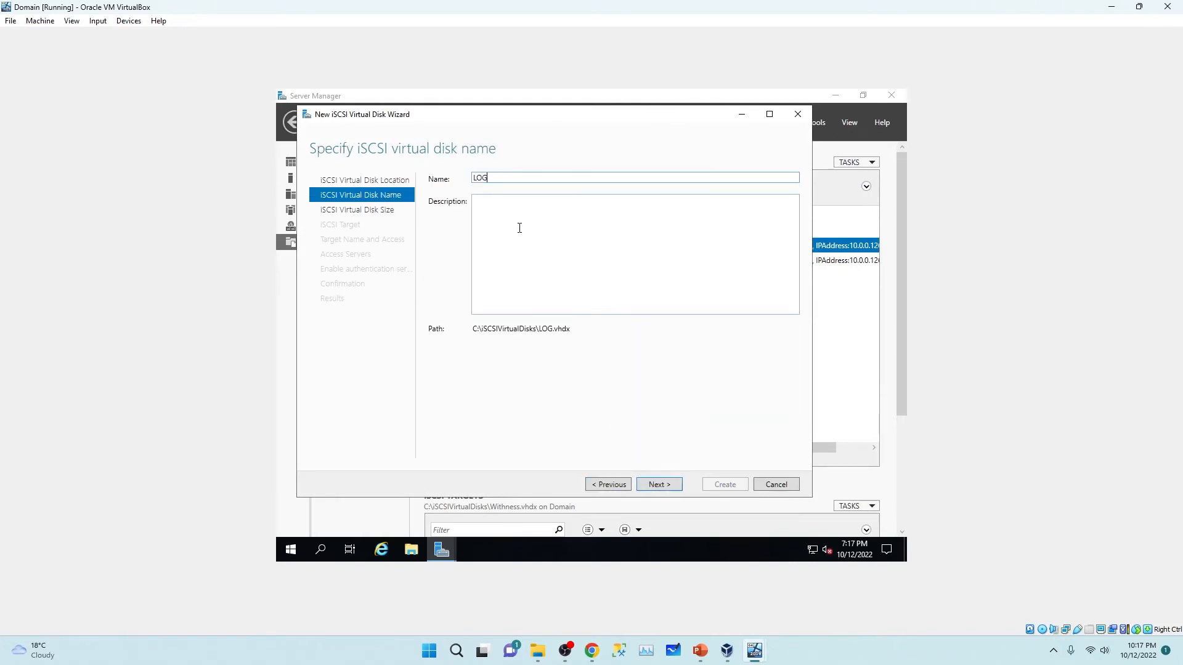
pyautogui.click(660, 484)
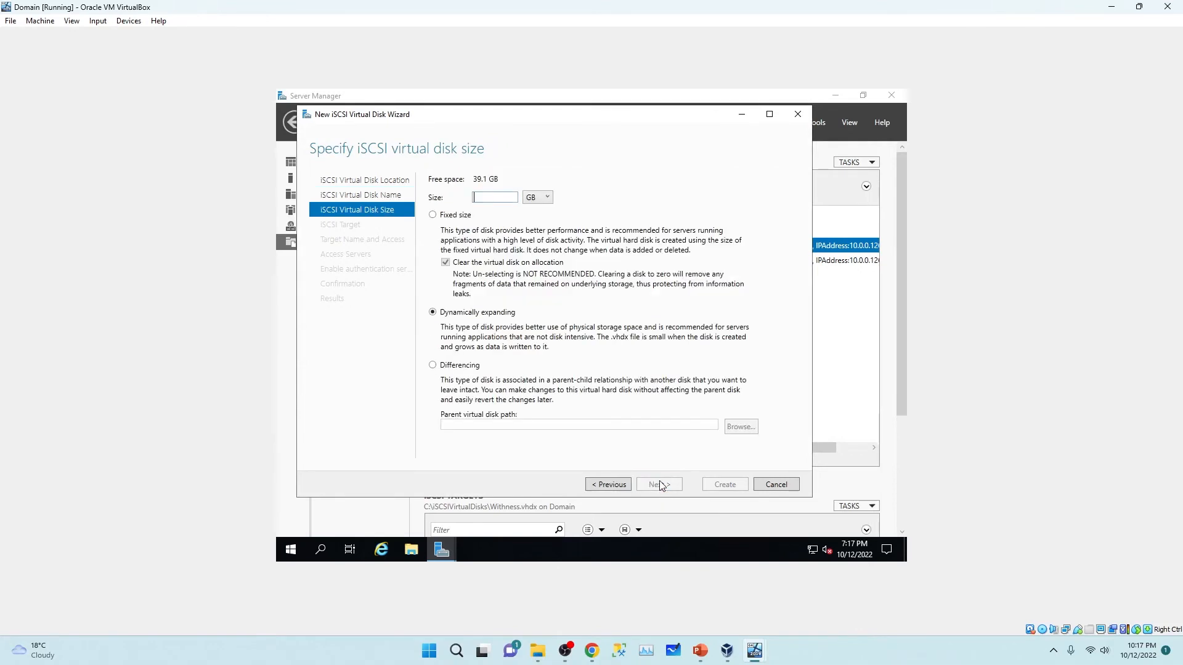
pyautogui.write('5')
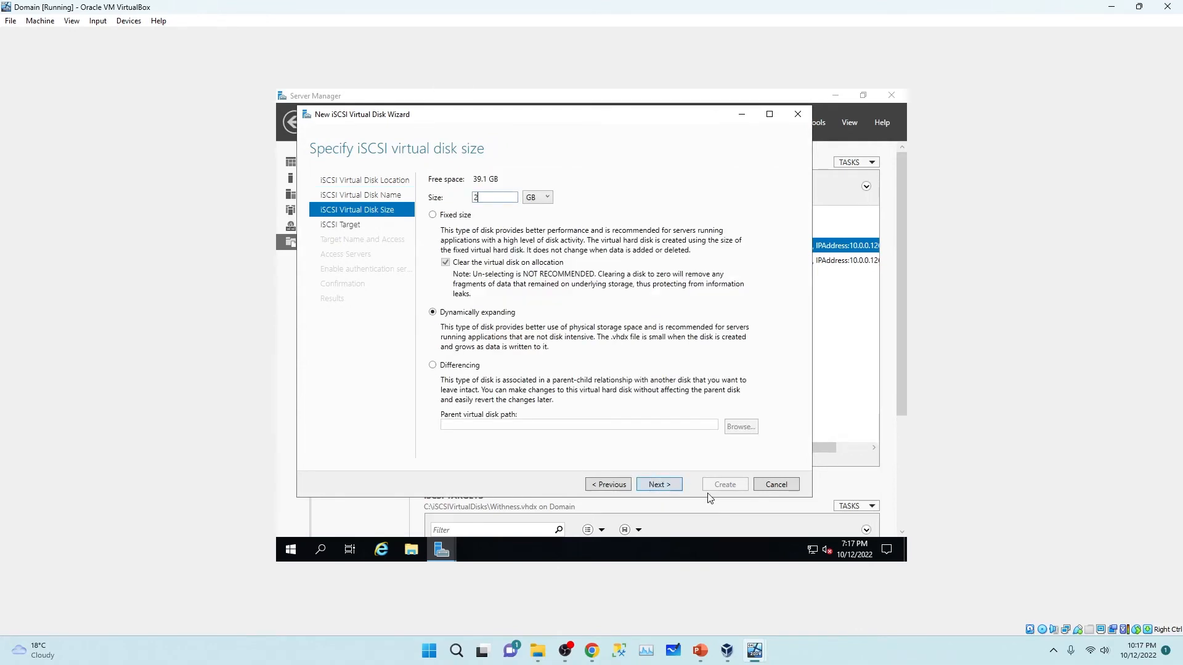
pyautogui.click(660, 484)
pyautogui.click(661, 485)
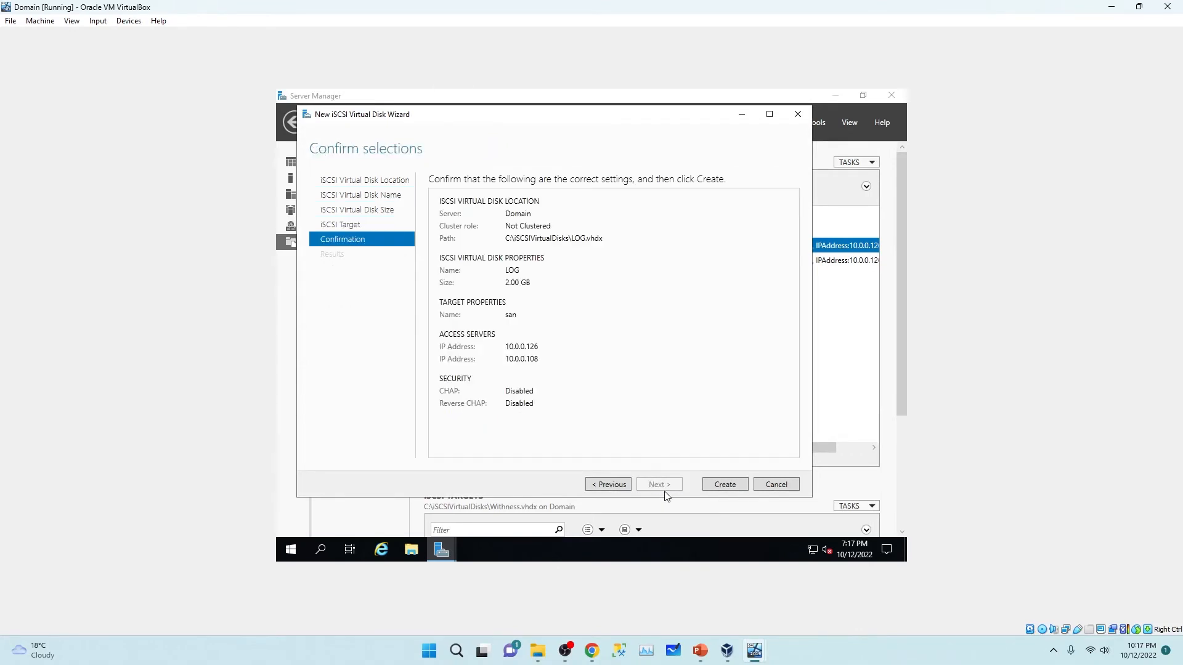
pyautogui.click(722, 488)
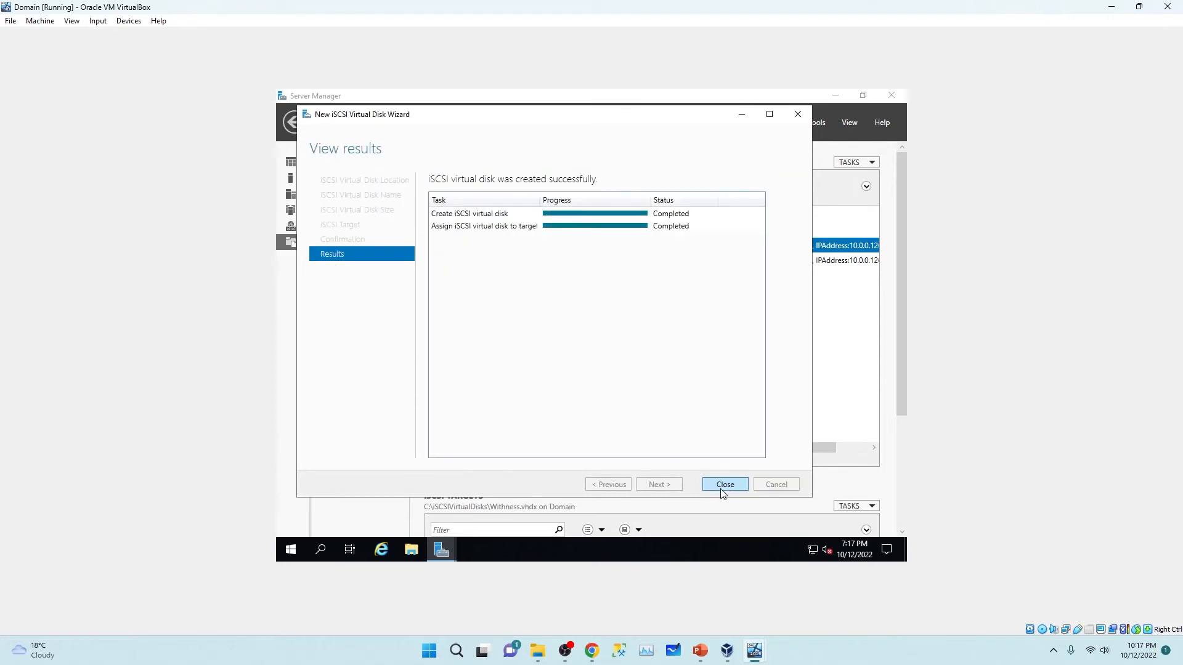
pyautogui.click(722, 489)
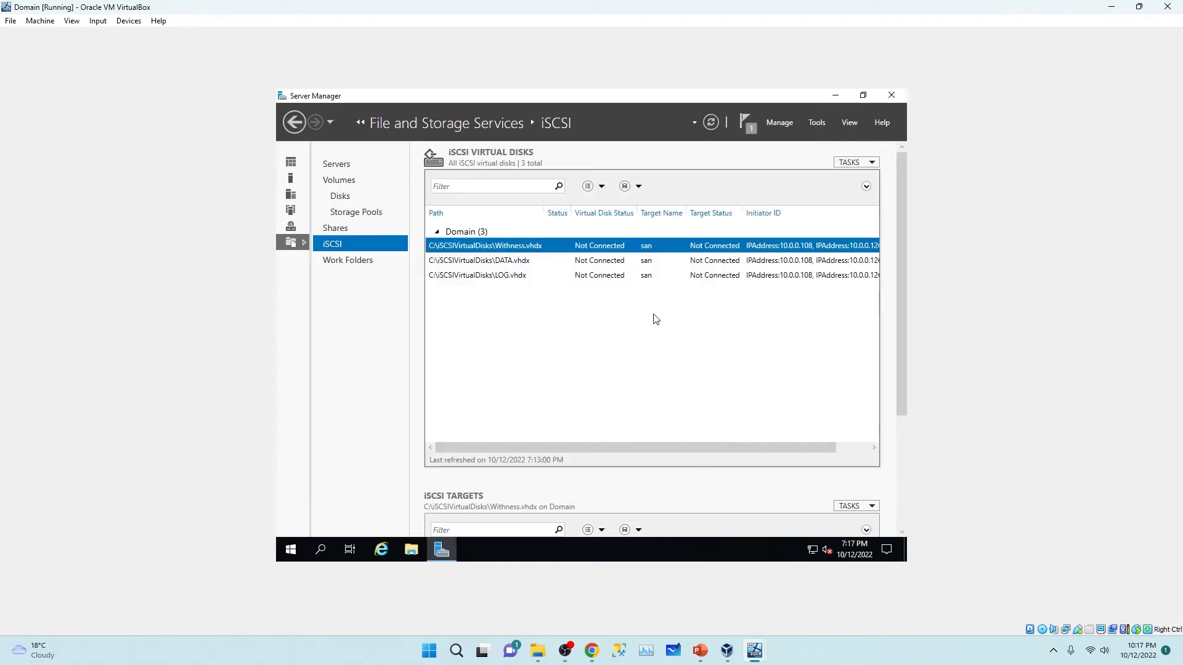
# Step: Check the Withness, DATA and LOG disk rows, then close Server Manager
pyautogui.click(482, 277)
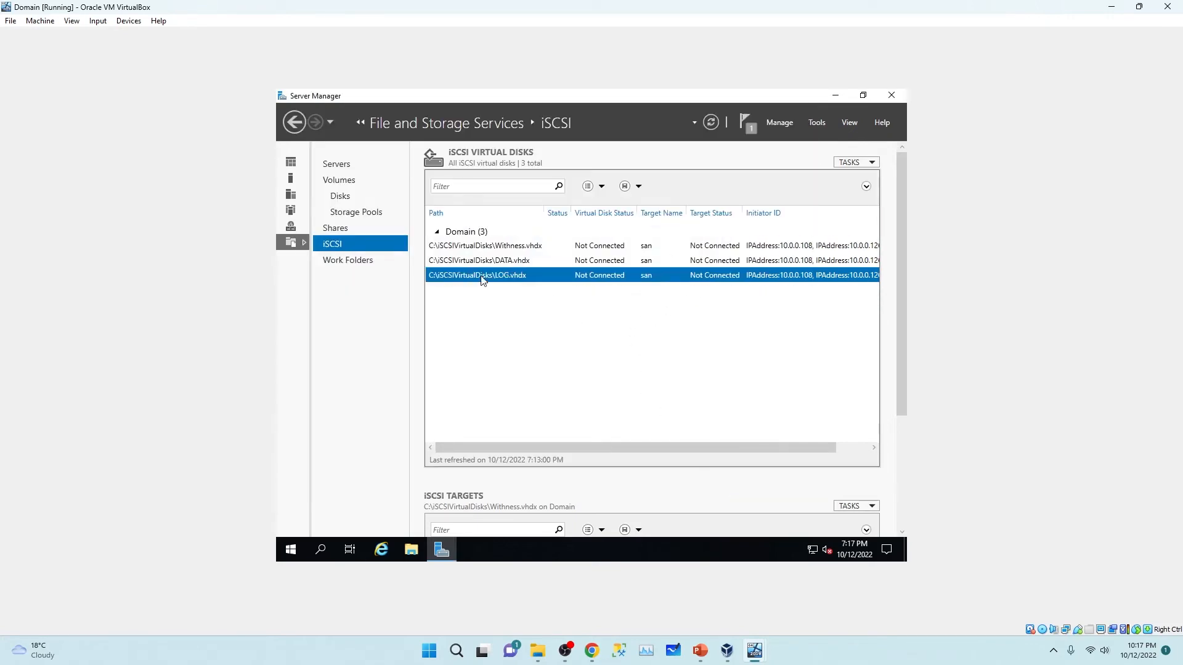
pyautogui.click(475, 262)
pyautogui.click(478, 247)
pyautogui.click(478, 265)
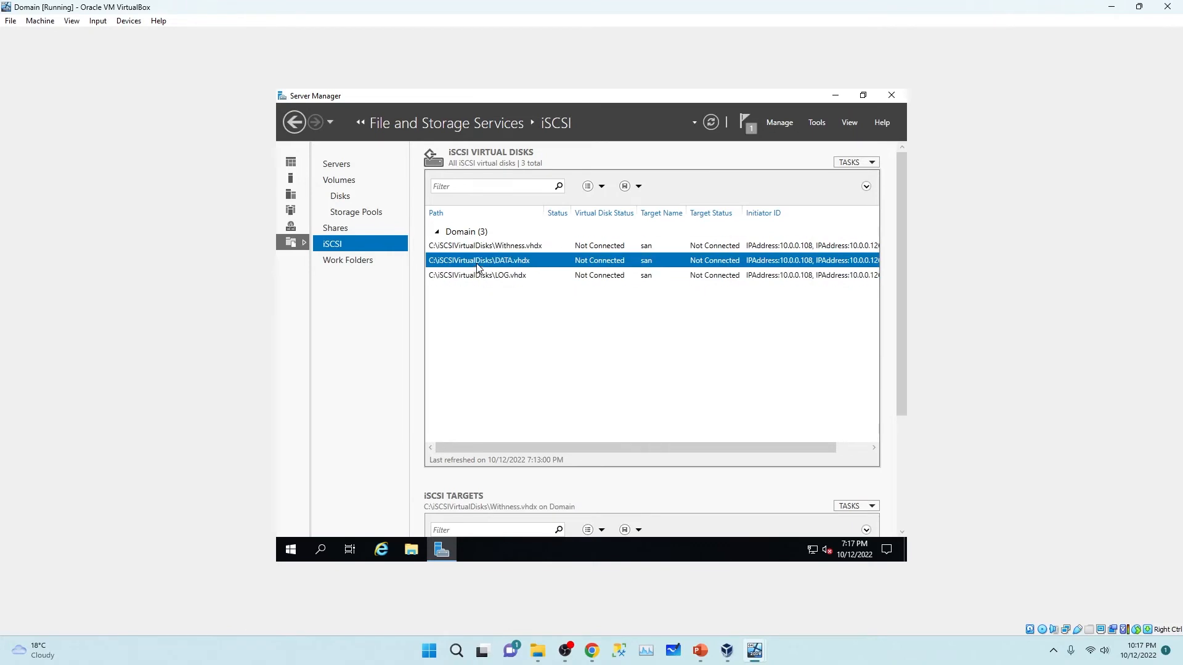
pyautogui.click(479, 248)
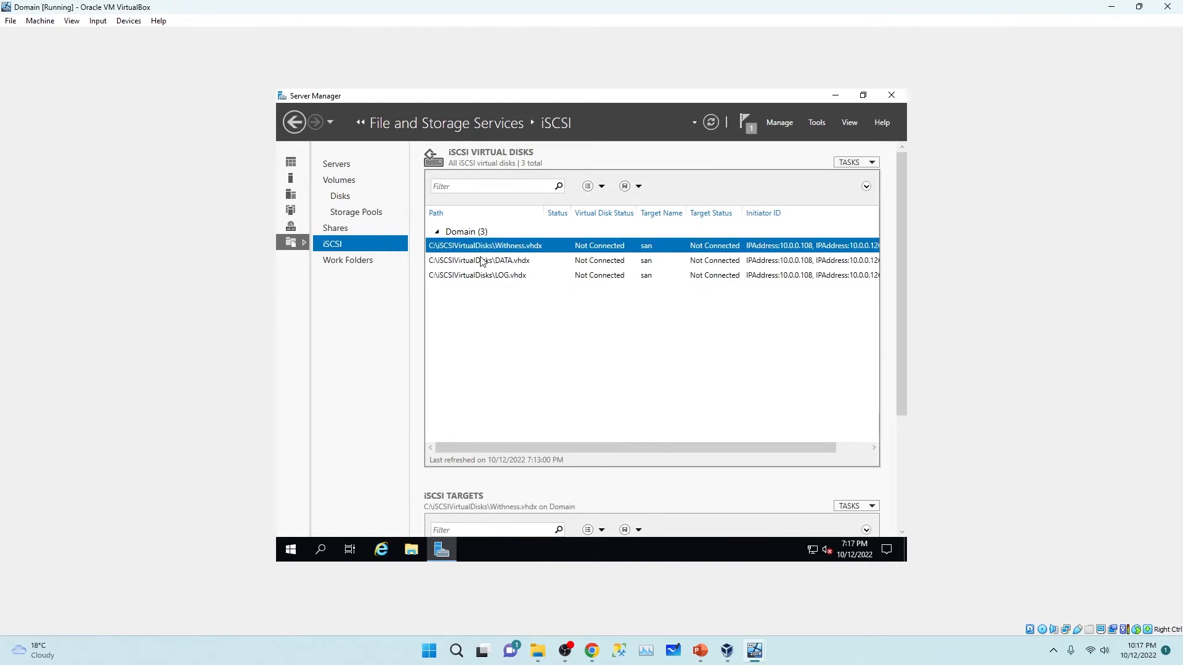
pyautogui.click(520, 265)
pyautogui.click(520, 278)
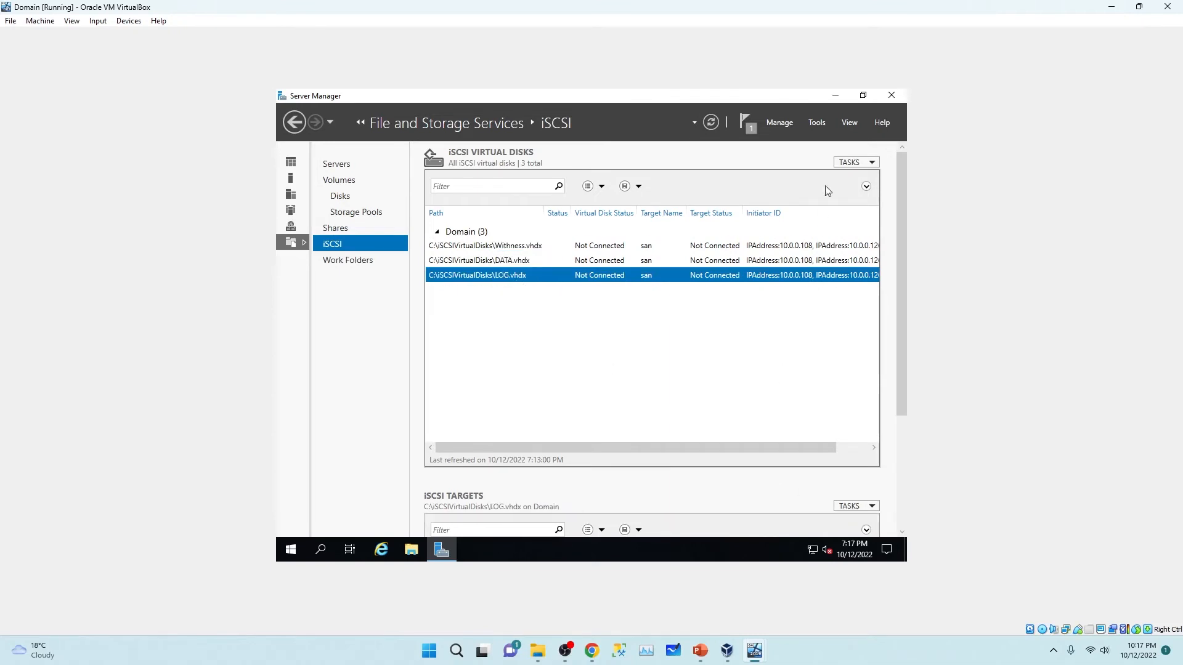
pyautogui.click(885, 97)
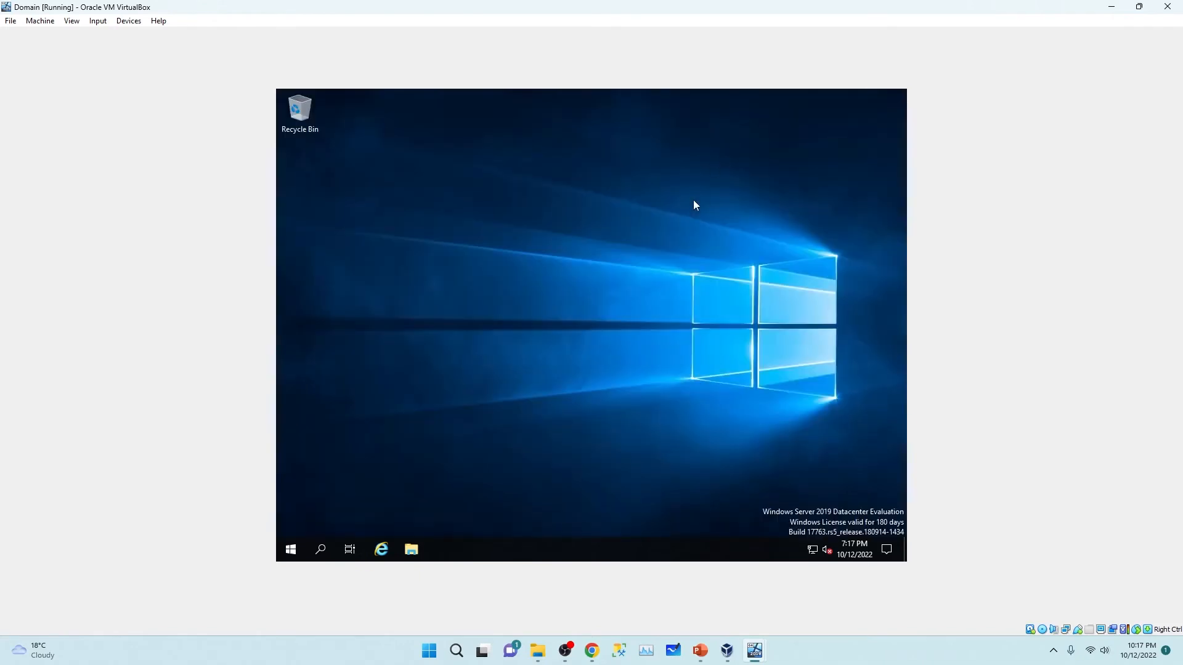
# Step: On Node01, launch the iSCSI Initiator from Server Manager's Tools and start the iSCSI service
pyautogui.rightClick(562, 268)
pyautogui.click(606, 300)
pyautogui.moveTo(755, 650)
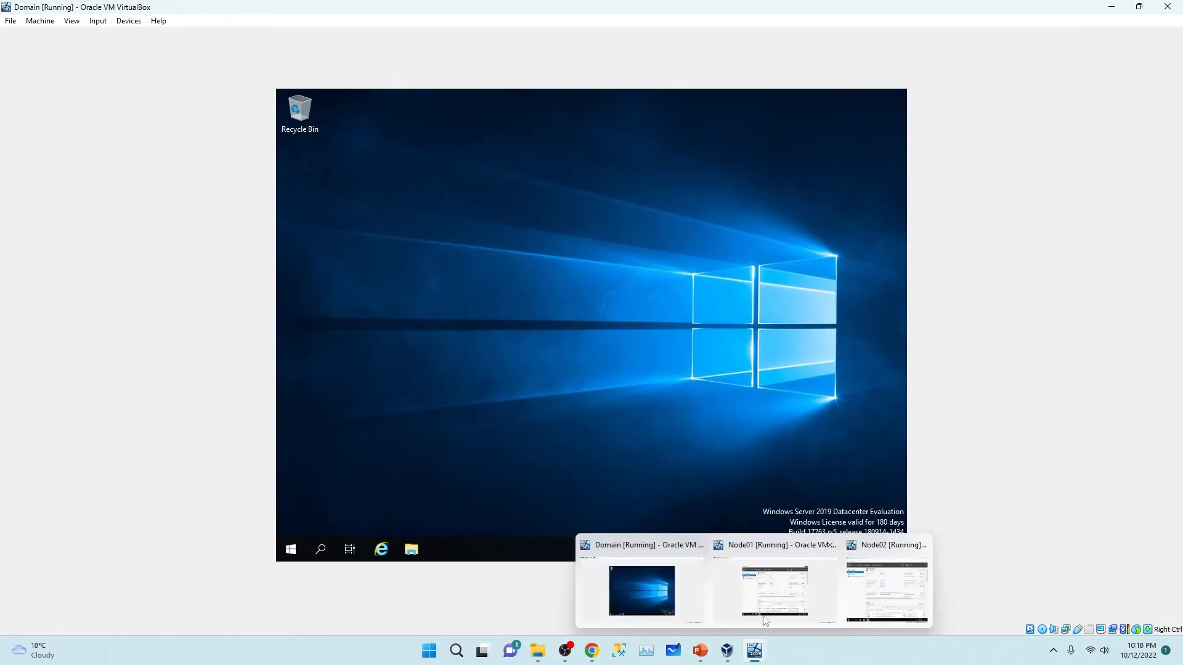
pyautogui.click(776, 595)
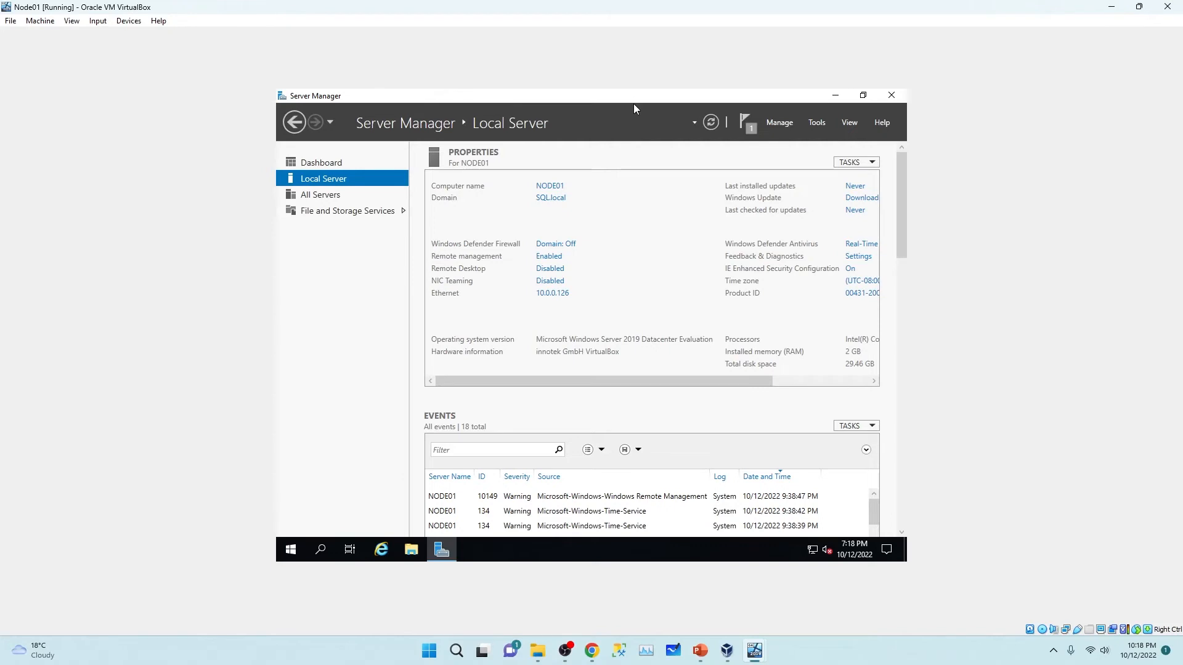
pyautogui.click(817, 123)
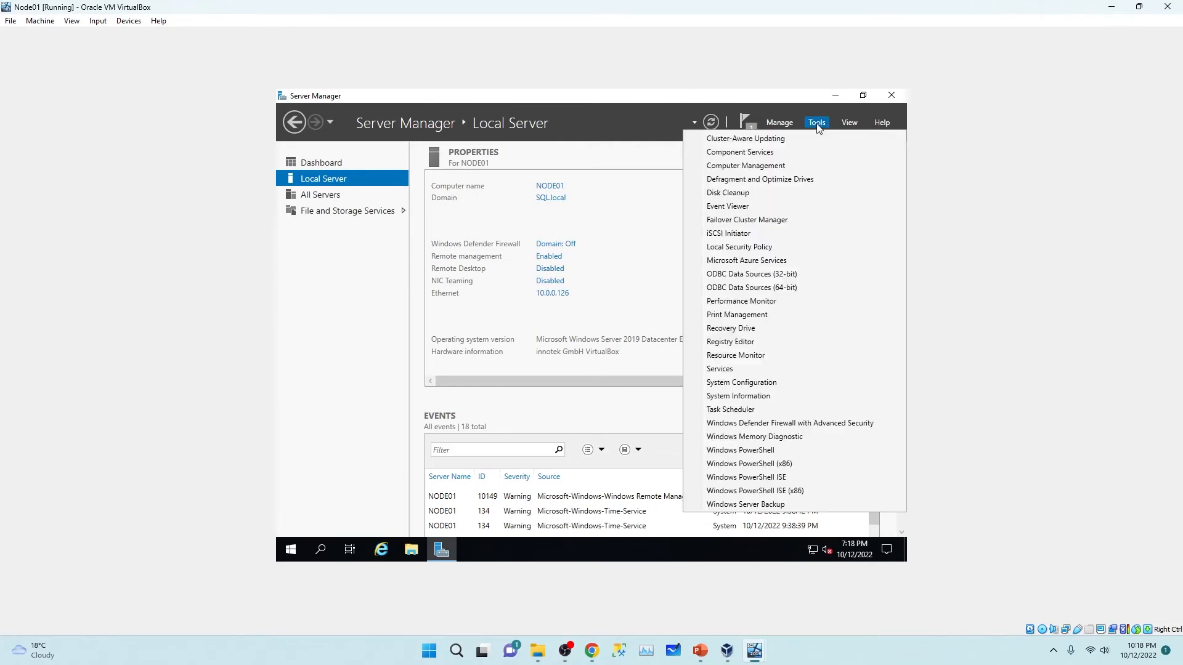
pyautogui.click(752, 234)
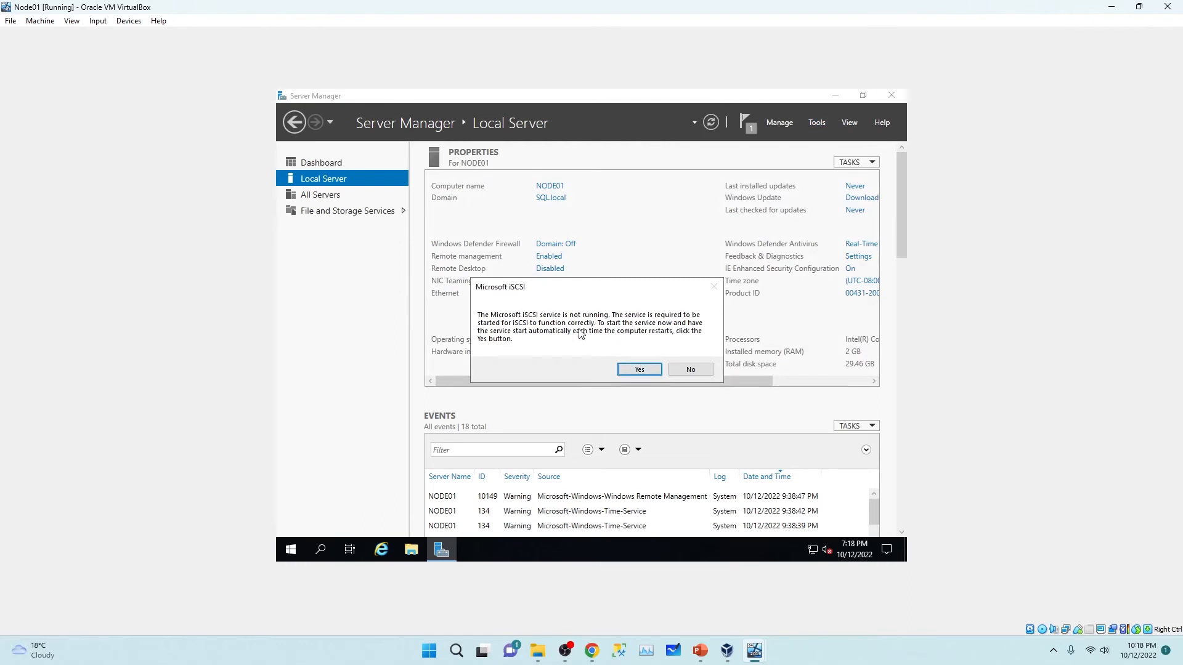
pyautogui.click(639, 370)
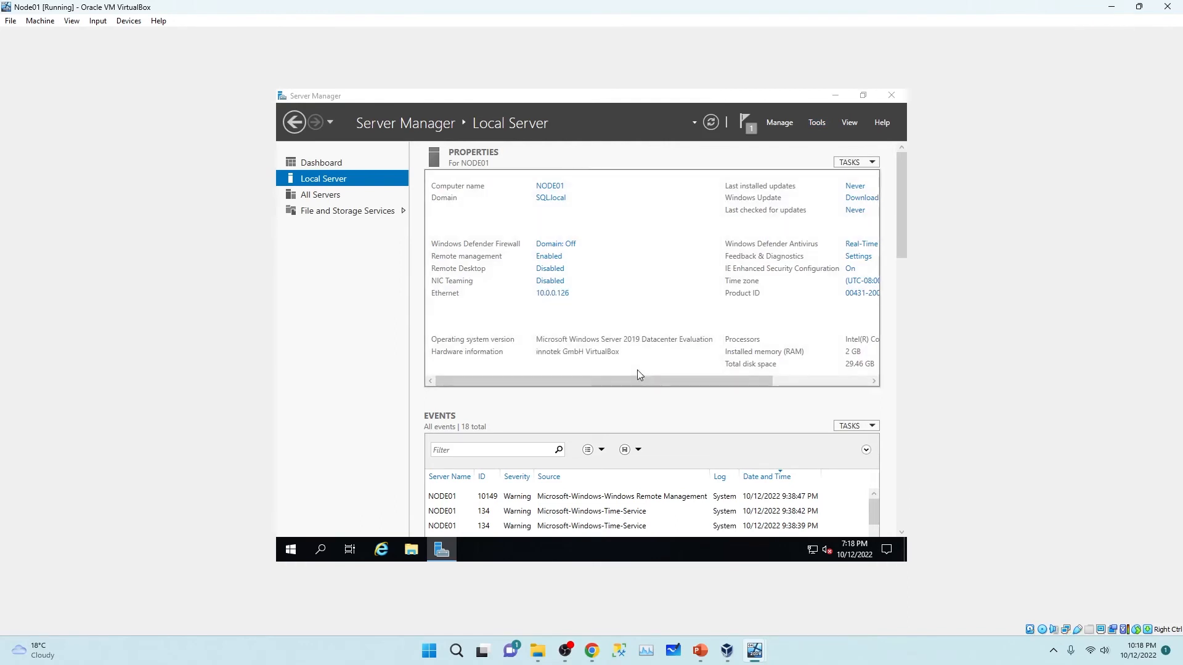
pyautogui.click(839, 94)
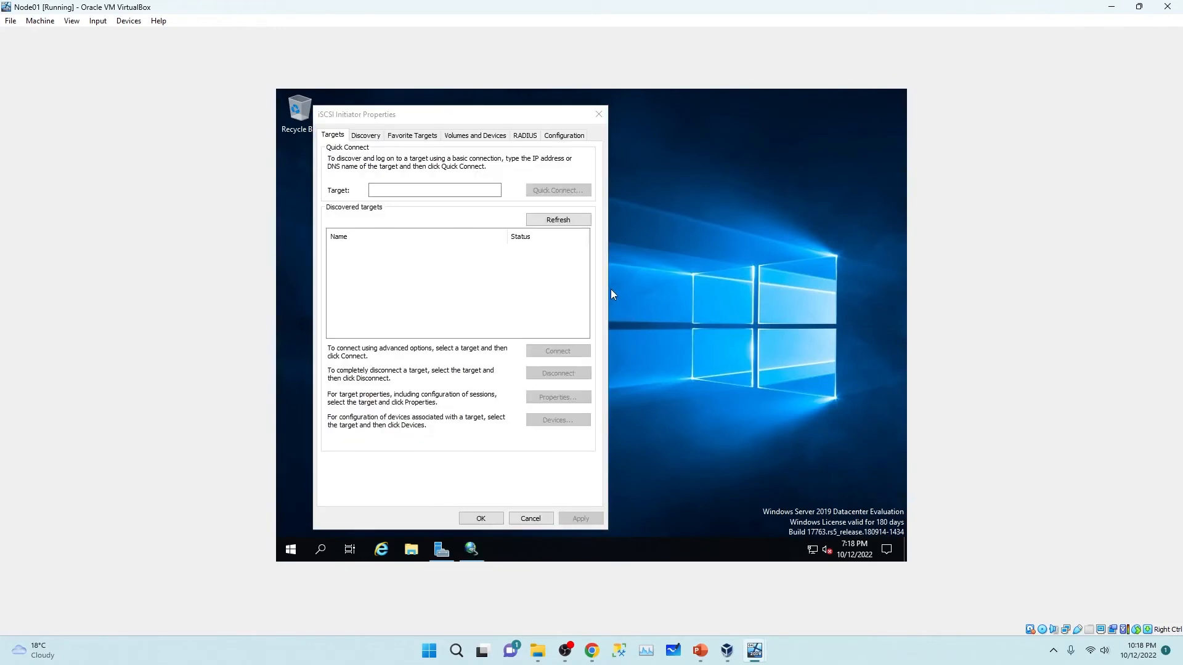
# Step: Discover the target portal 10.0.0.7 on port 3260 in the iSCSI Initiator
pyautogui.click(447, 115)
pyautogui.moveTo(448, 119); pyautogui.dragTo(620, 117)
pyautogui.click(565, 192)
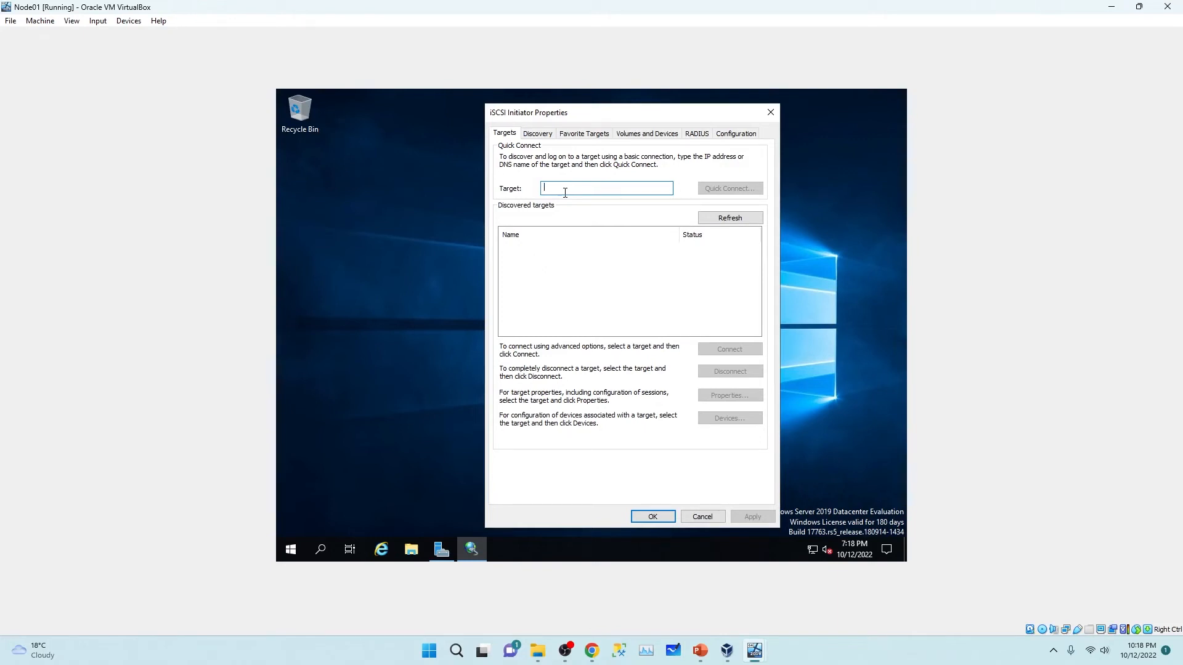
pyautogui.click(542, 135)
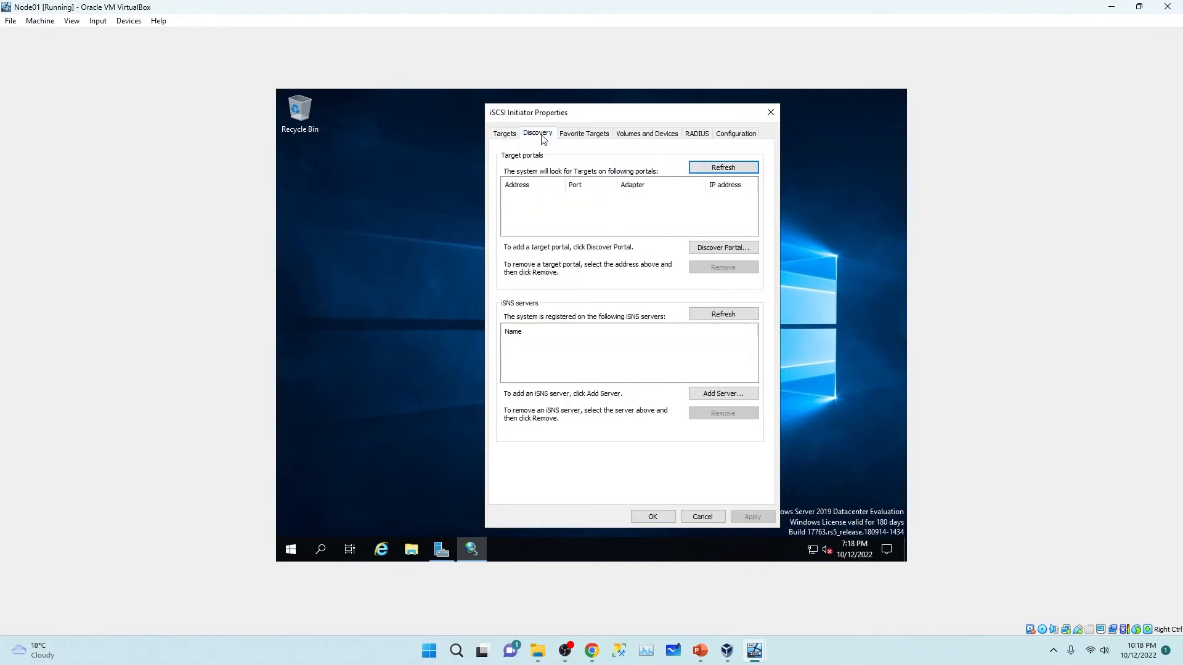
pyautogui.click(715, 250)
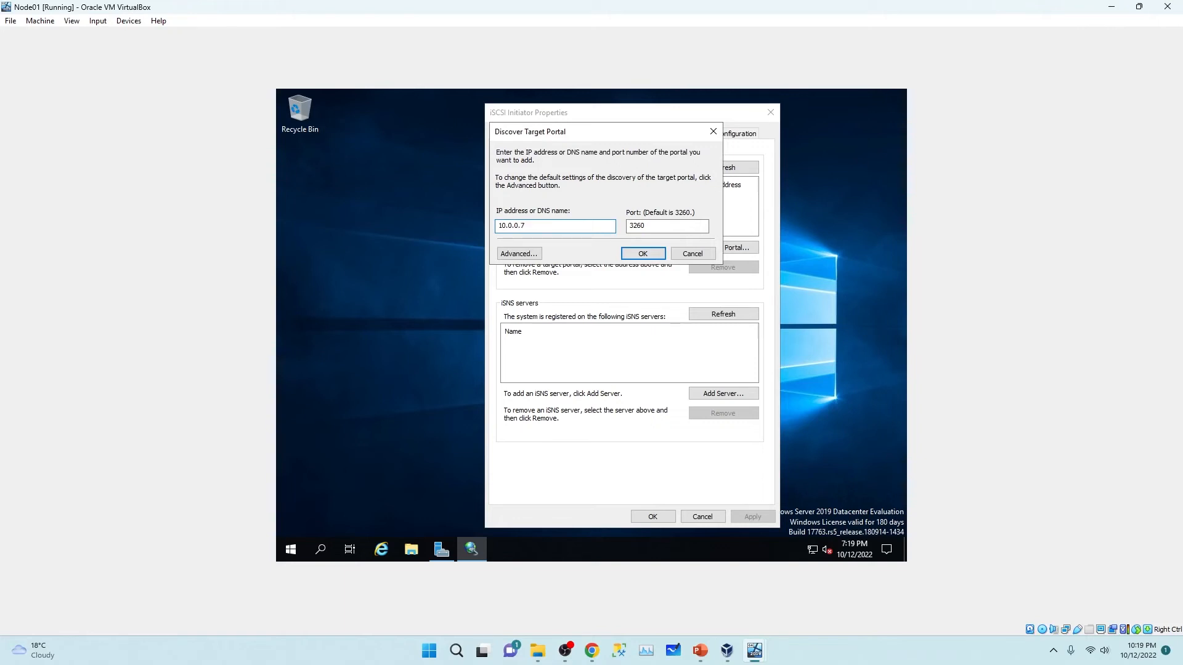
pyautogui.click(640, 254)
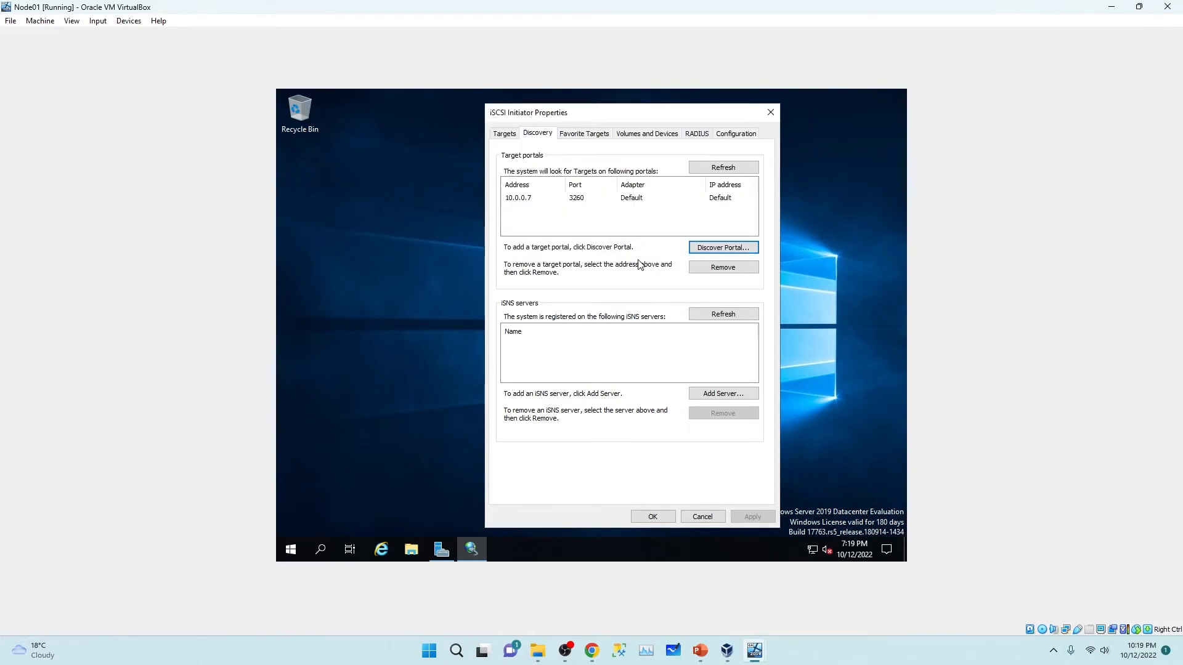
# Step: Connect to the domain-san-target and close the iSCSI Initiator properties
pyautogui.click(505, 134)
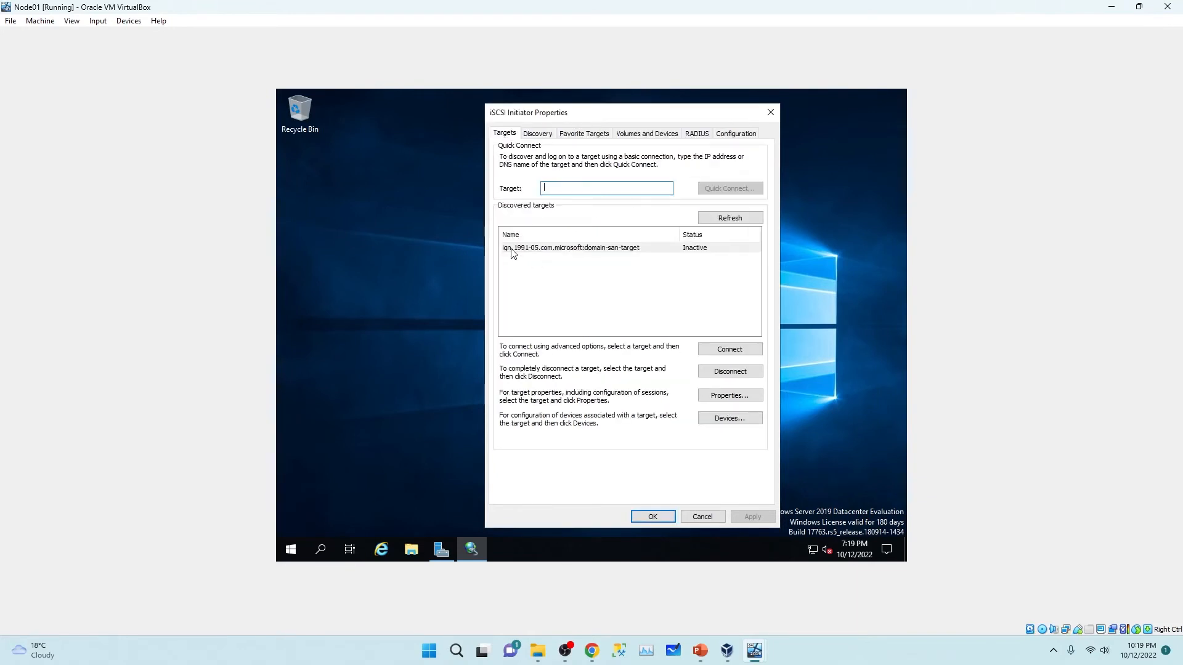
pyautogui.click(514, 249)
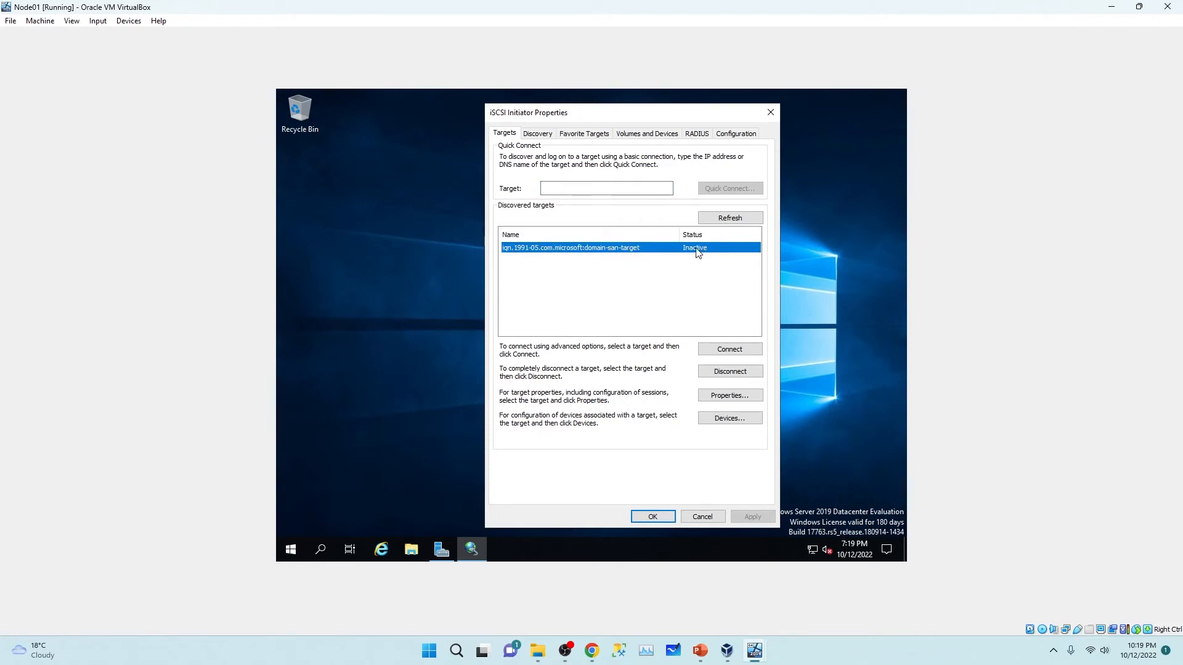
pyautogui.click(726, 351)
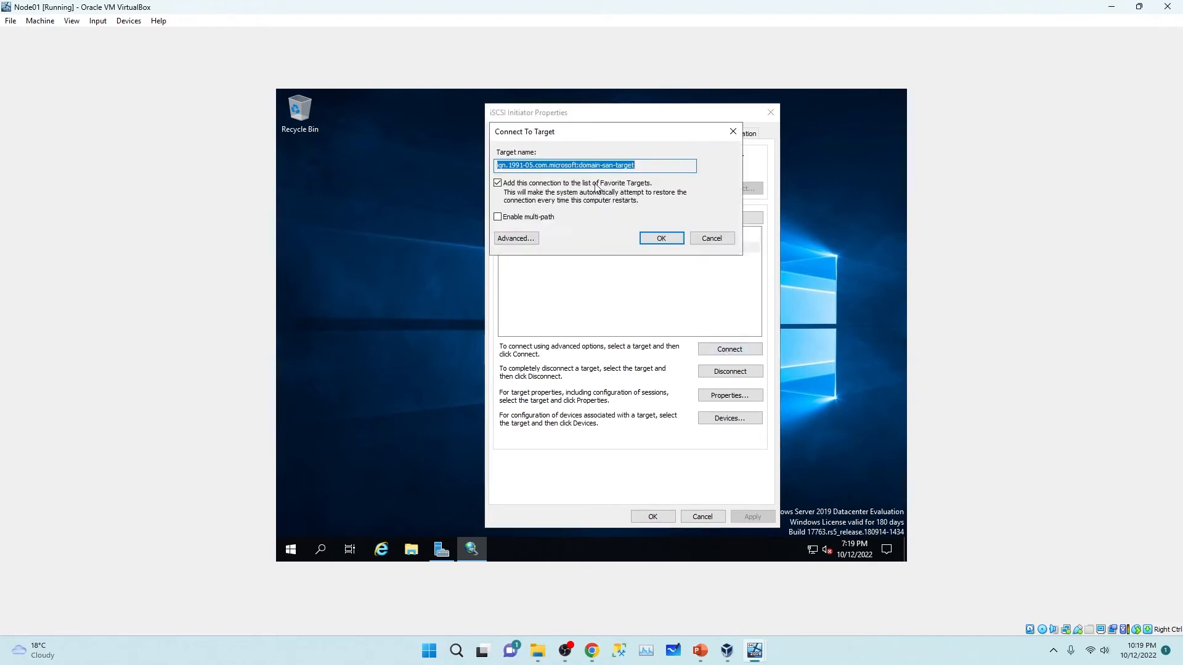
pyautogui.click(645, 238)
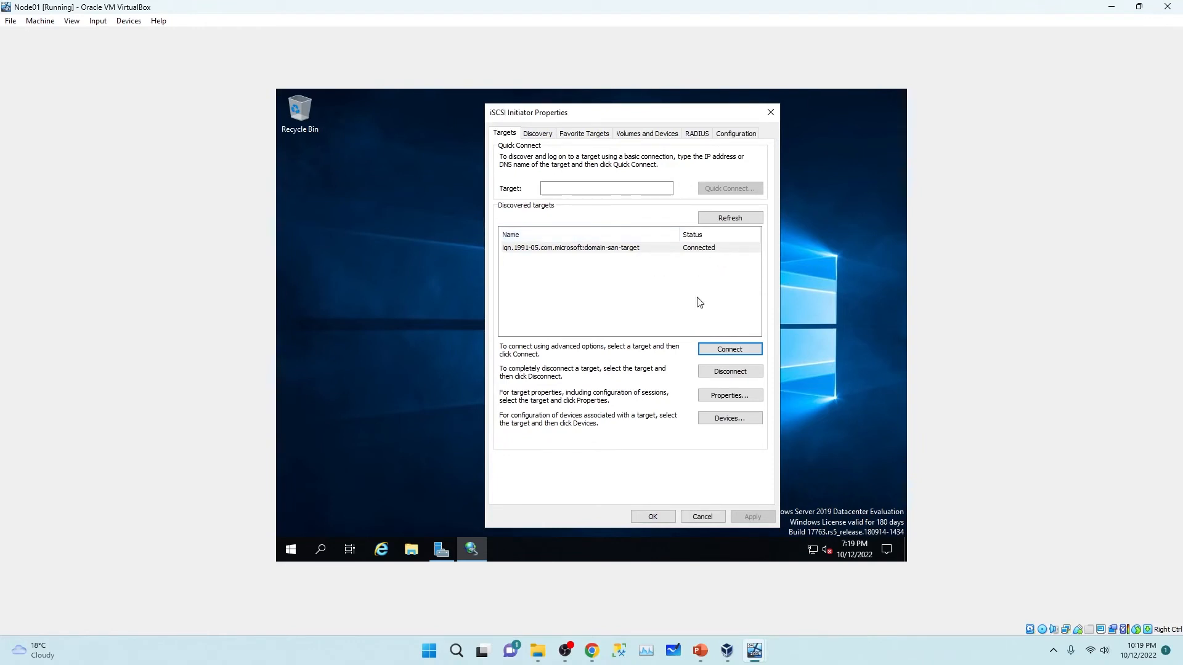
pyautogui.click(653, 517)
pyautogui.press('super')
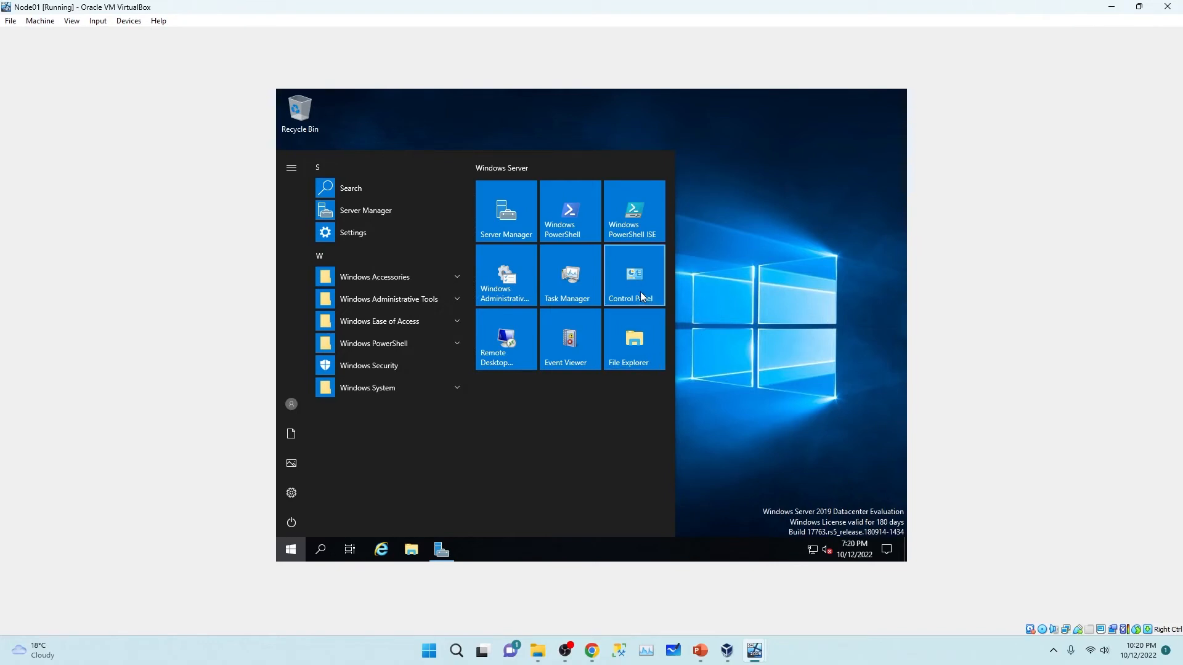
# Step: Open Computer Management's Disk Management and enlarge the disk pane to show Disks 1–3
pyautogui.click(519, 285)
pyautogui.click(518, 285)
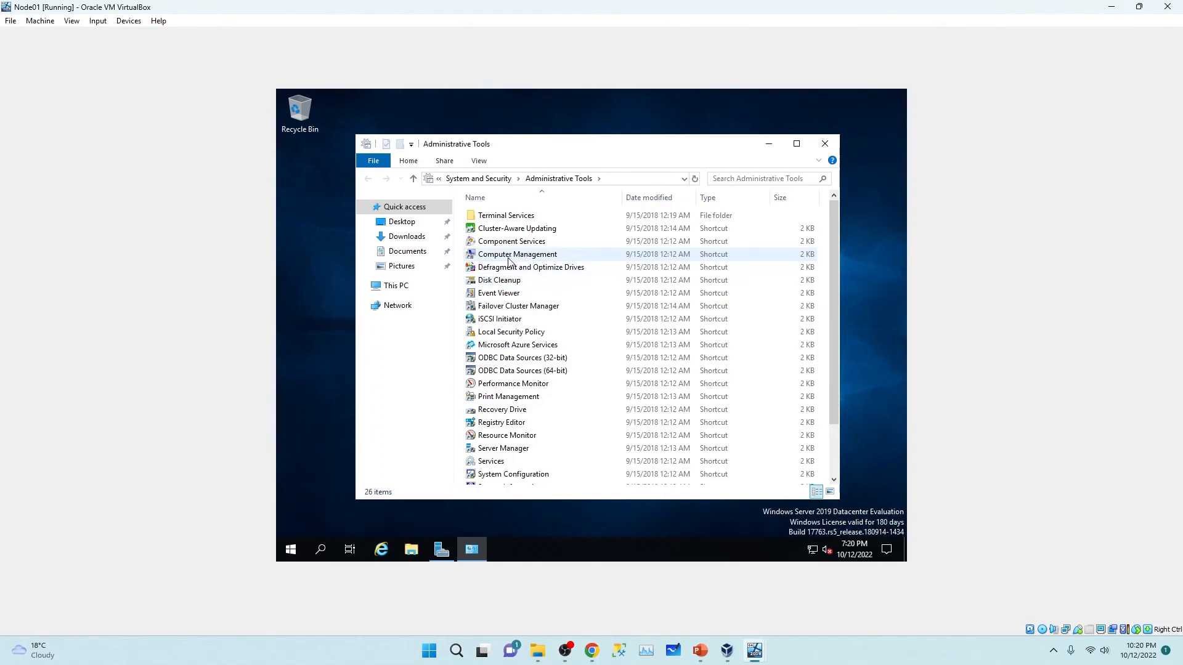
pyautogui.doubleClick(544, 256)
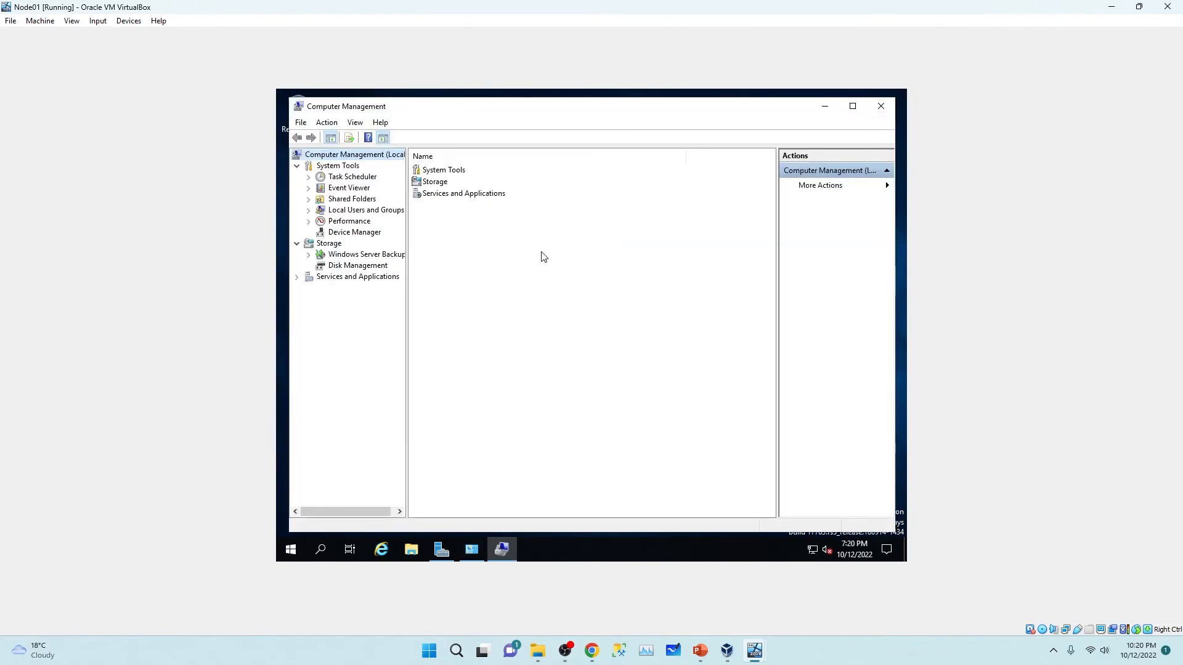
pyautogui.click(360, 266)
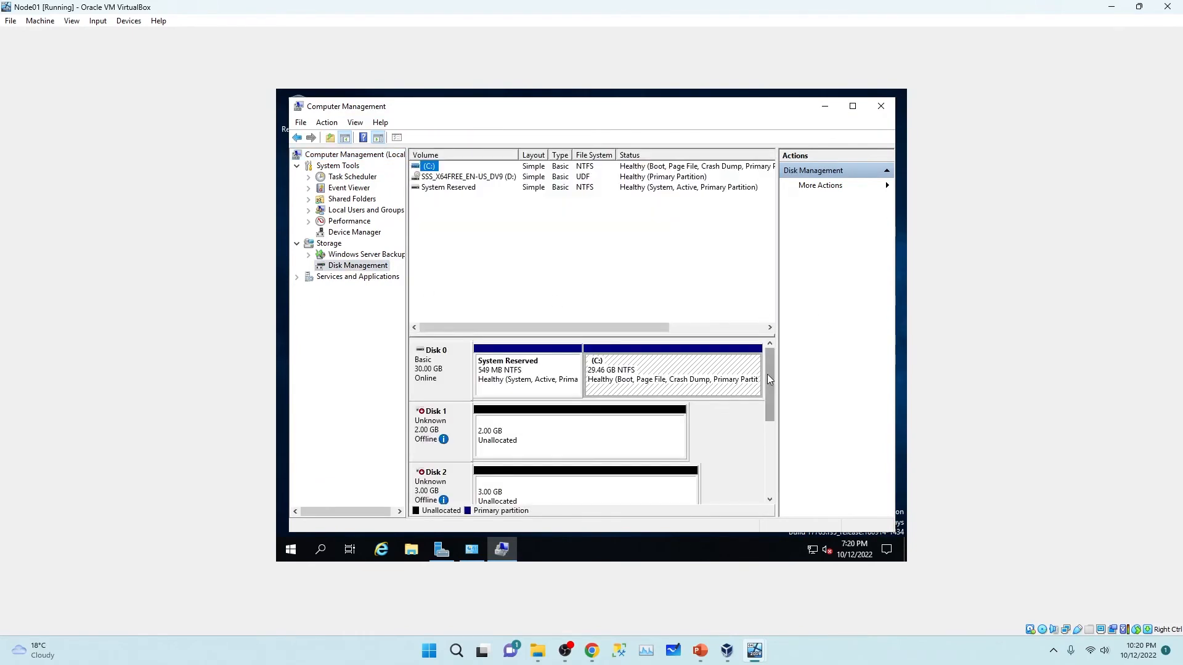
pyautogui.moveTo(768, 379); pyautogui.dragTo(763, 385)
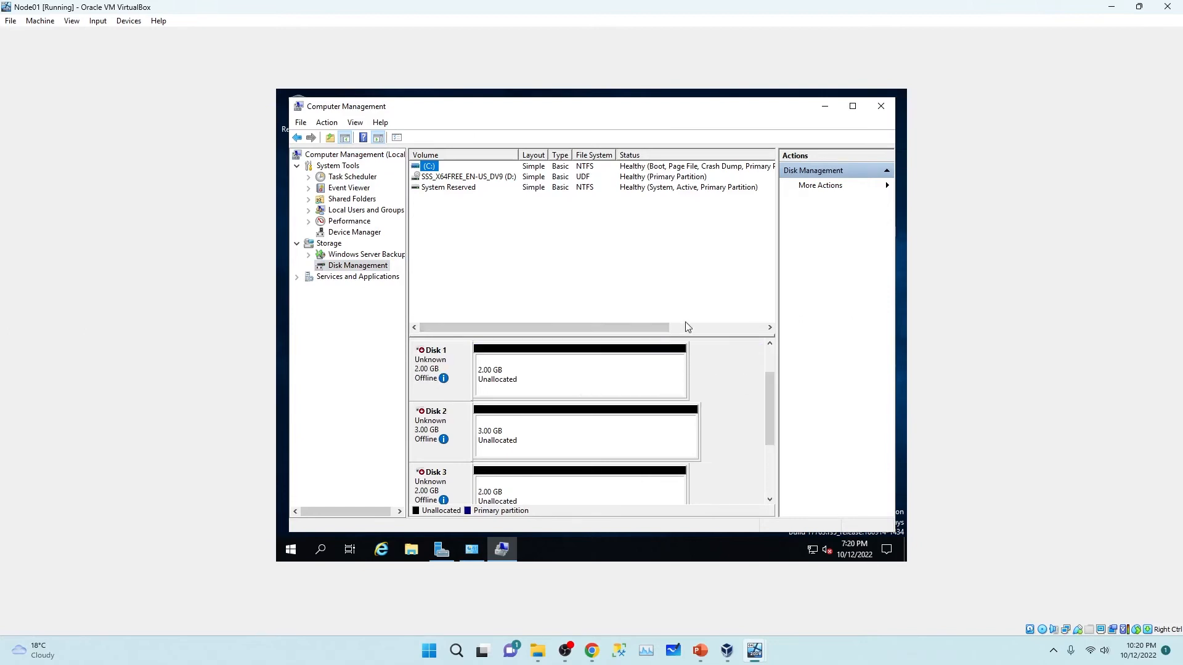
pyautogui.moveTo(691, 336); pyautogui.dragTo(669, 214)
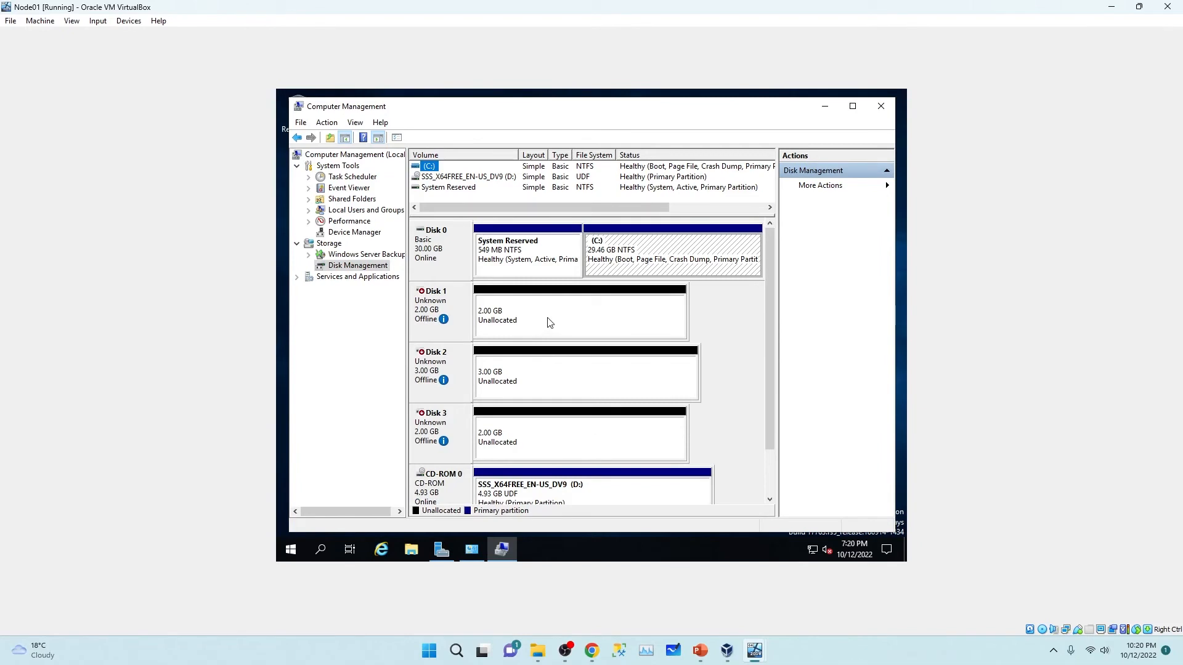
# Step: Bring Disk 1 online and initialize it with MBR partitioning
pyautogui.rightClick(435, 305)
pyautogui.click(469, 310)
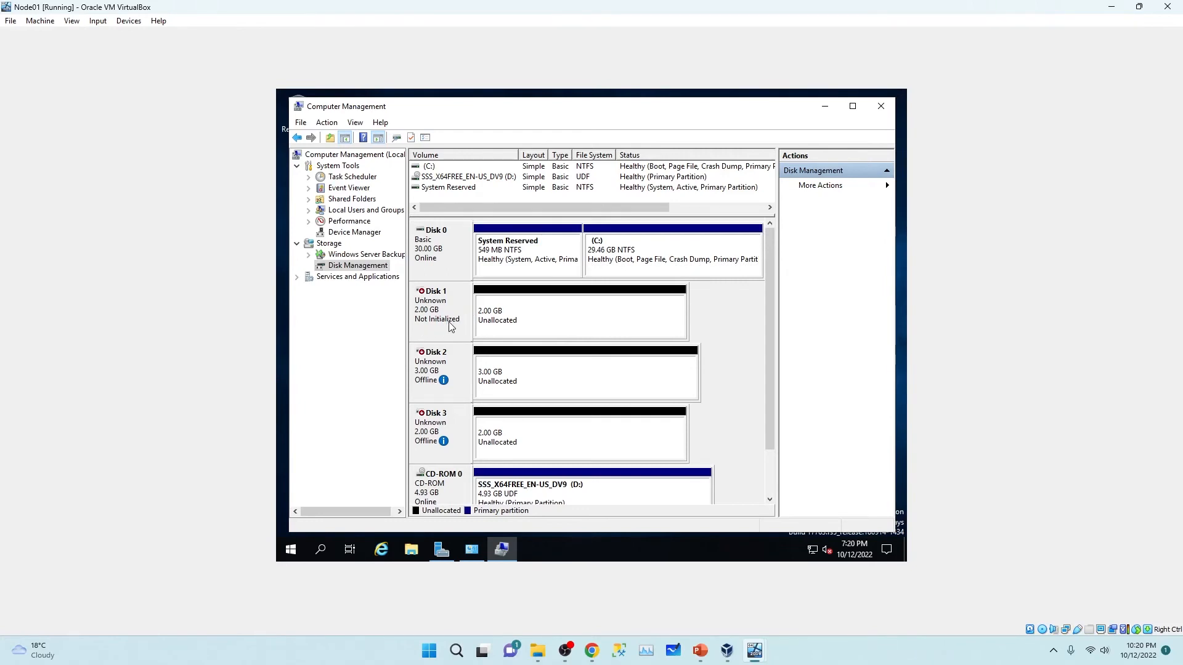
pyautogui.rightClick(444, 309)
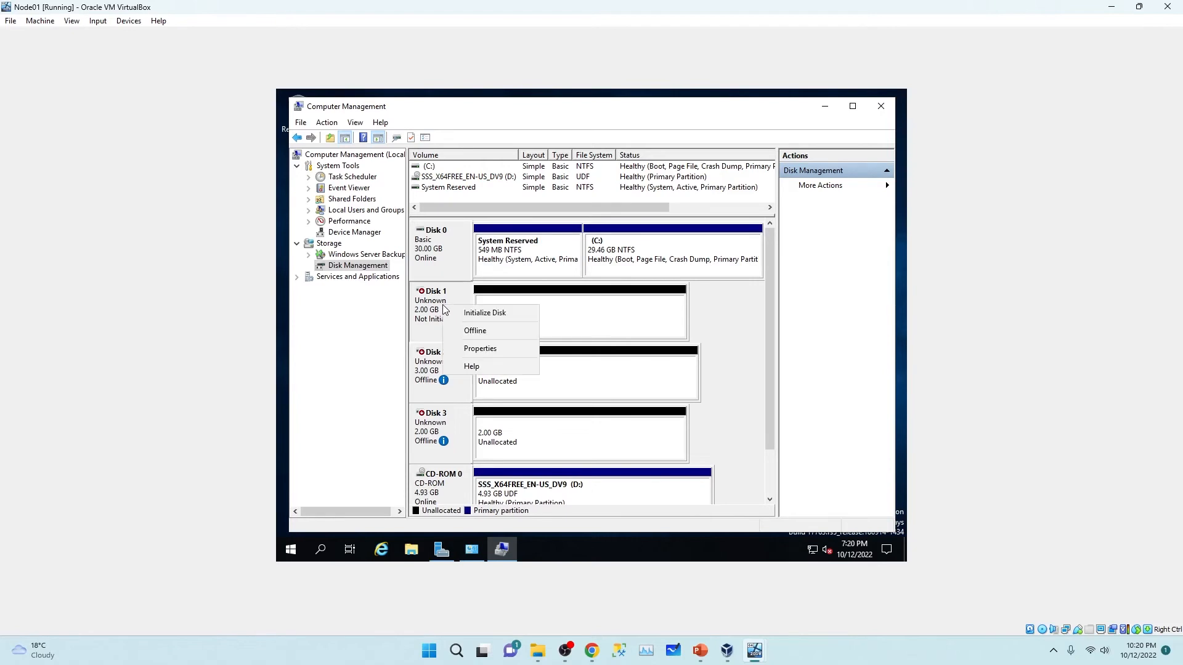
pyautogui.click(471, 313)
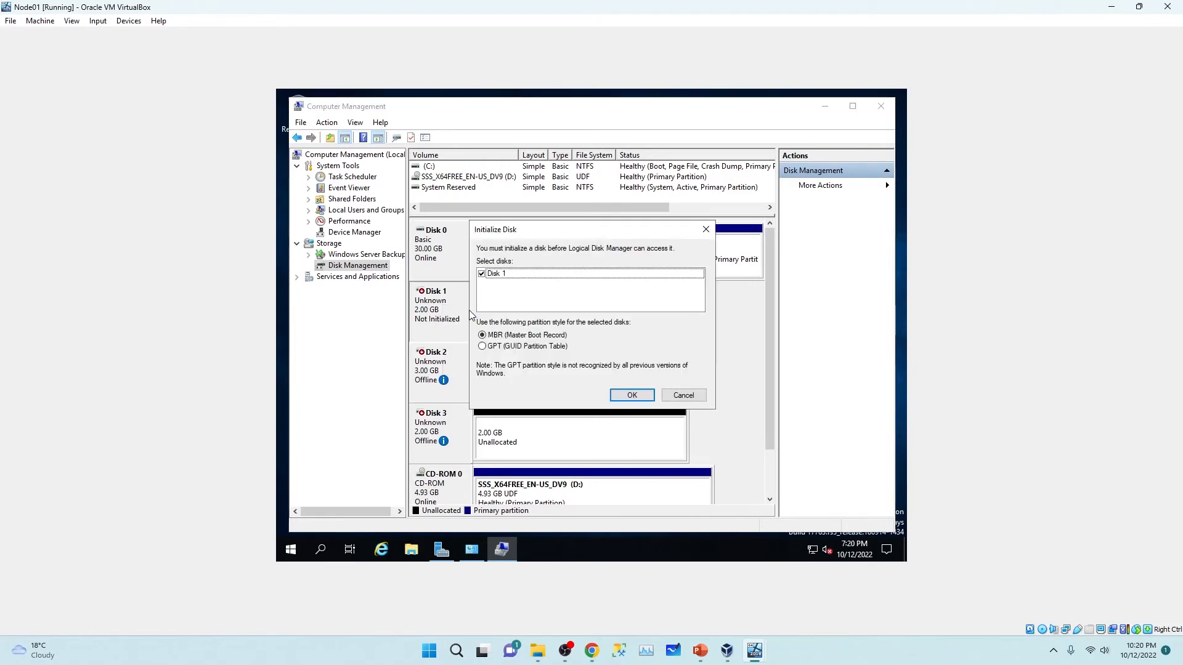
pyautogui.click(628, 394)
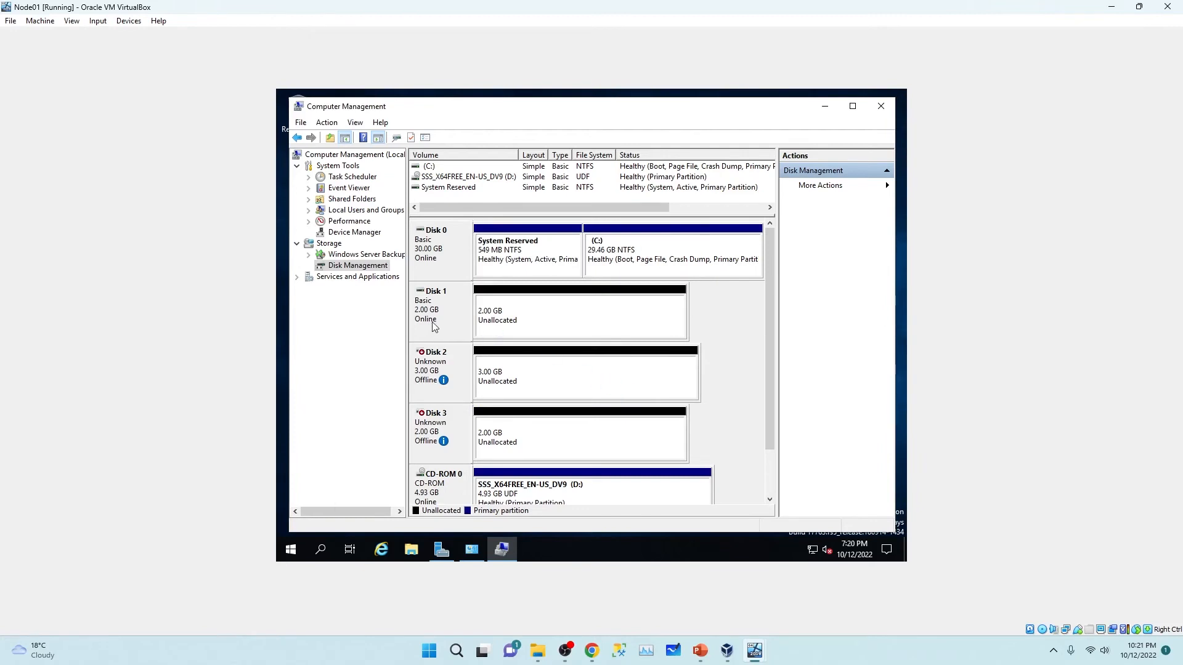
# Step: Create a full-size 2045 MB simple volume on Disk 1 as drive E: labelled Witness
pyautogui.rightClick(567, 319)
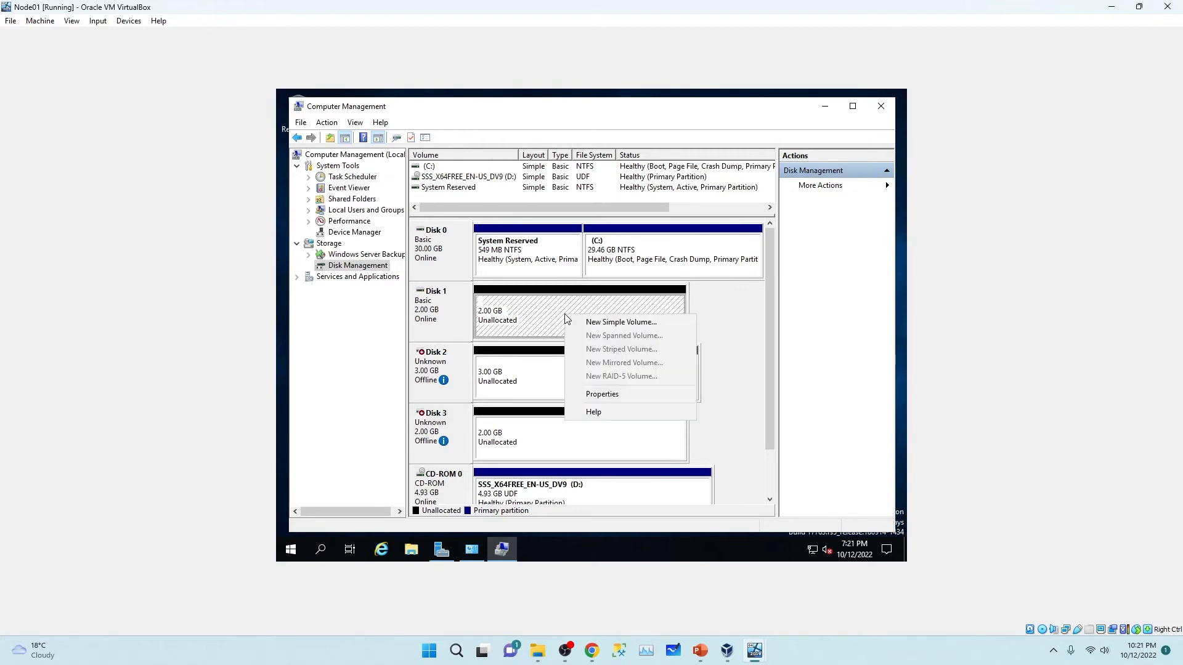
pyautogui.click(604, 326)
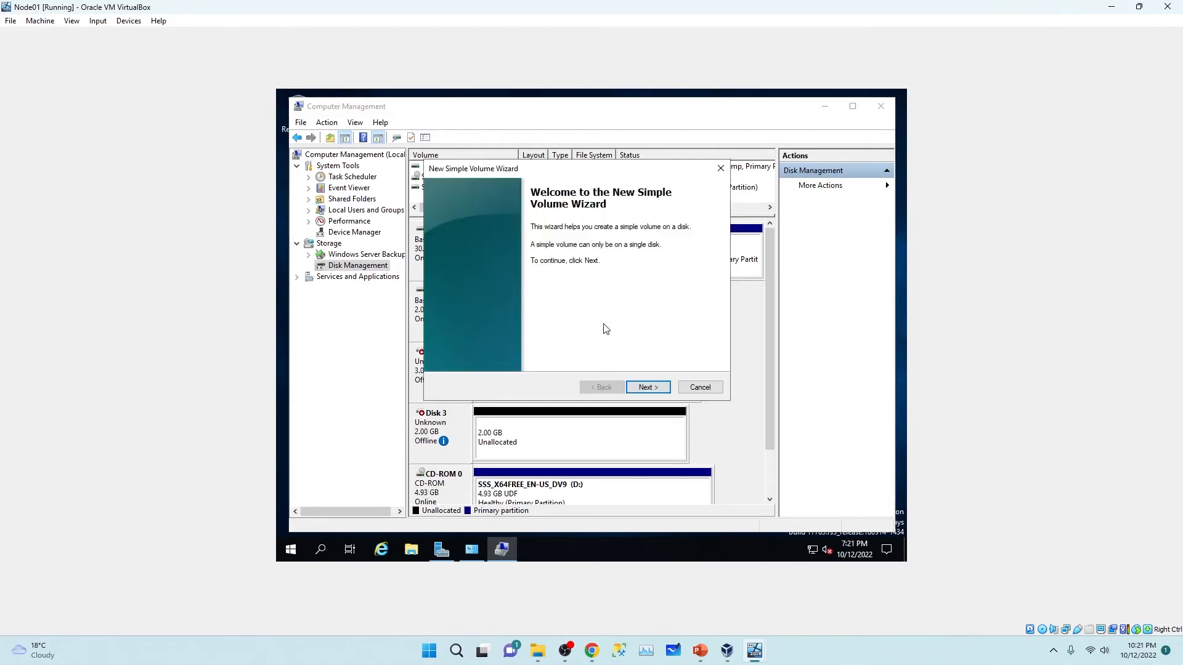
pyautogui.click(659, 392)
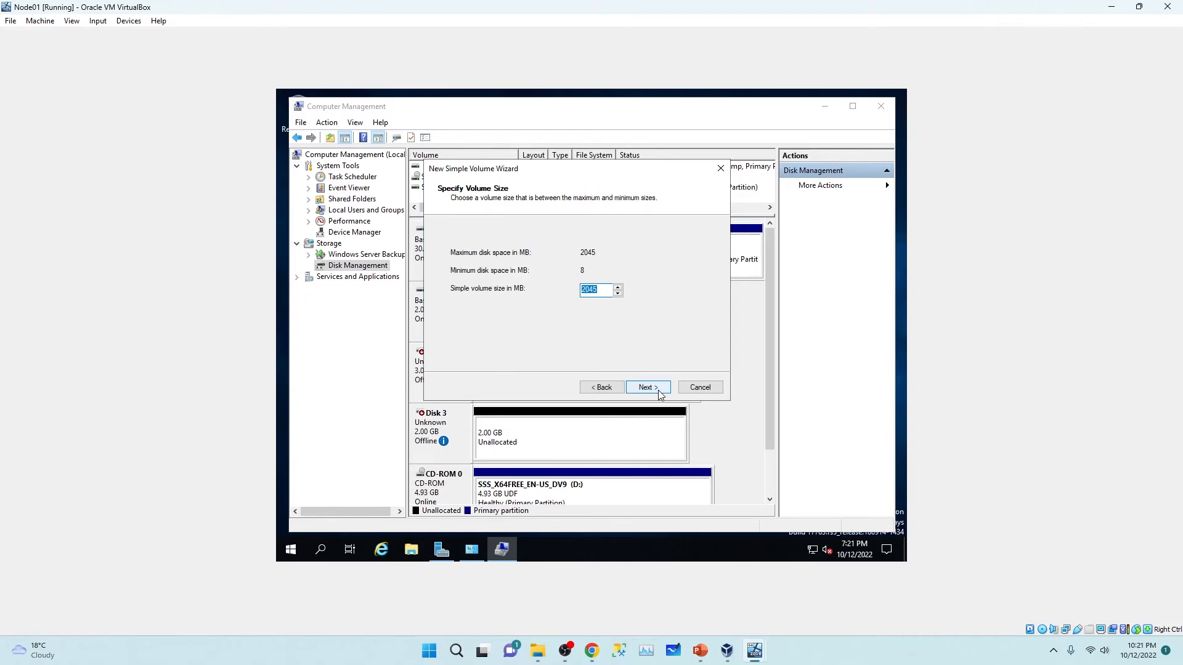
pyautogui.click(659, 392)
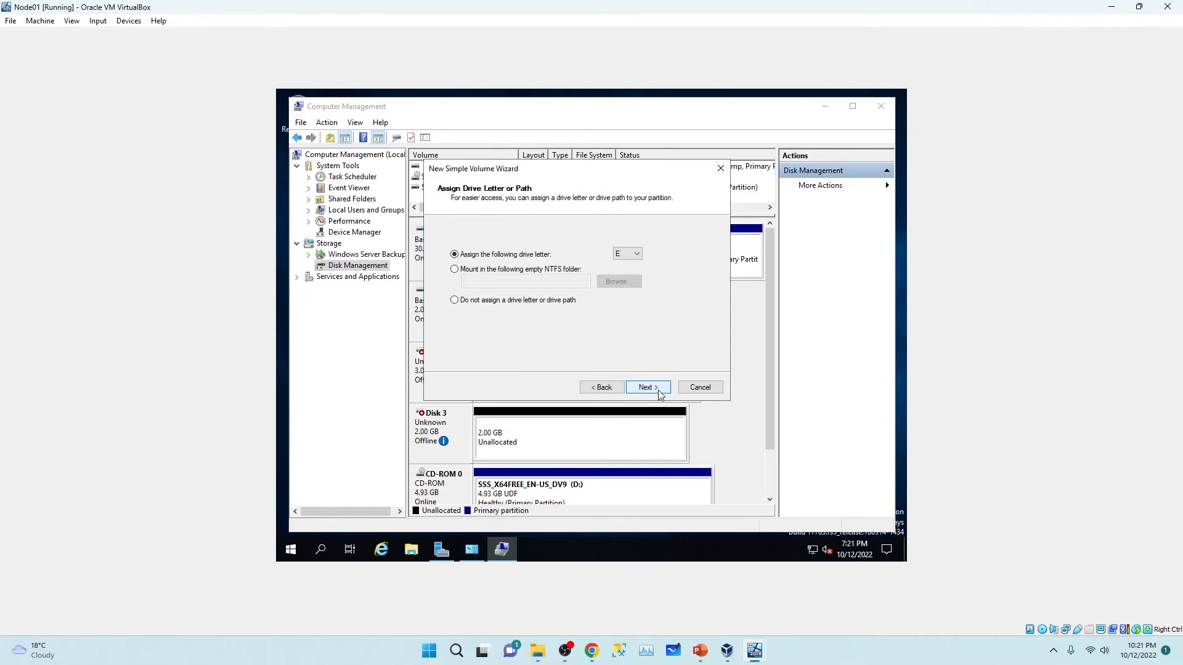
pyautogui.click(648, 387)
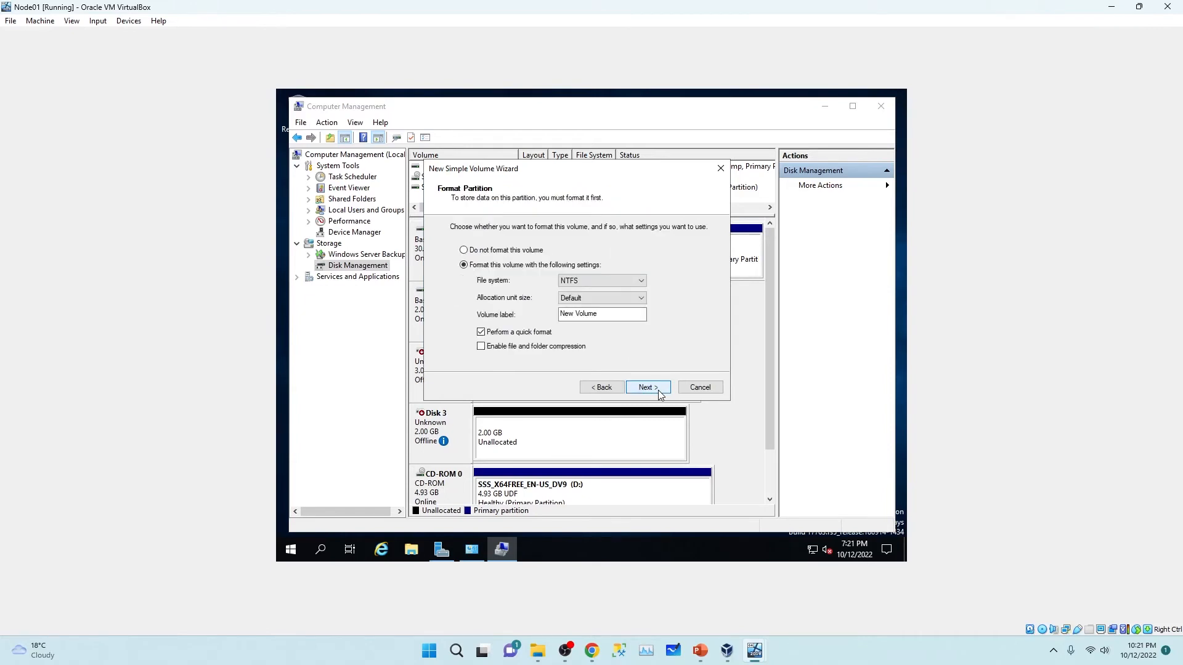
pyautogui.moveTo(610, 315); pyautogui.dragTo(527, 317)
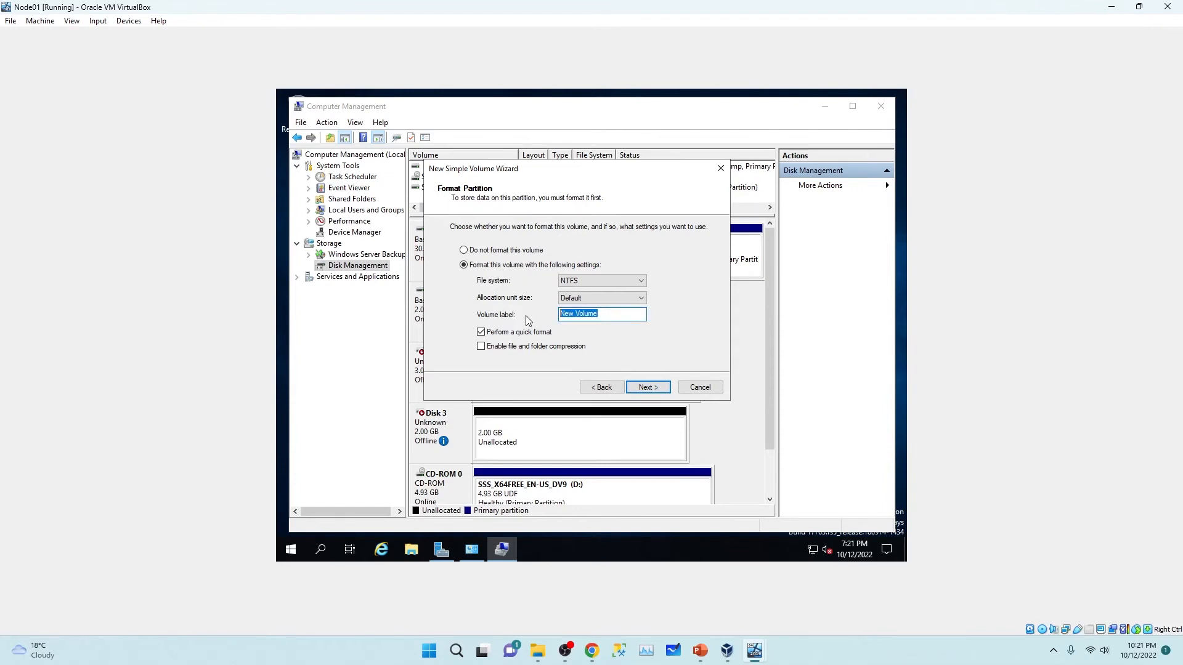
pyautogui.write('Withness')
pyautogui.click(652, 389)
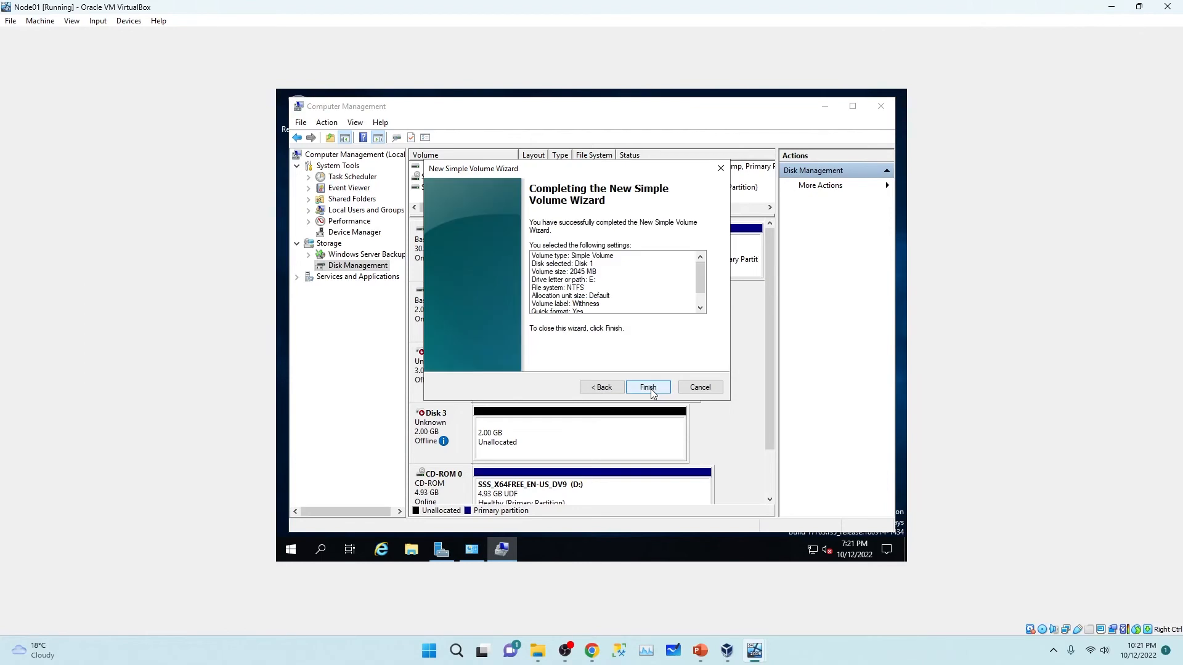
pyautogui.click(650, 388)
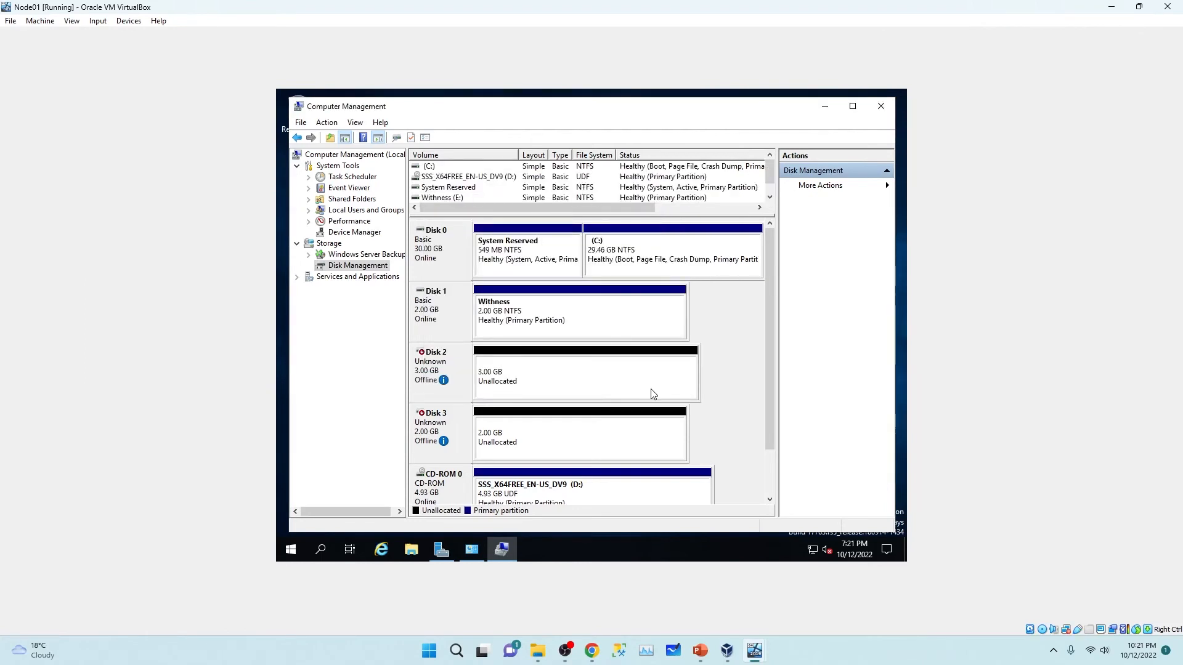
# Step: Bring Disk 2 online and initialize it as MBR
pyautogui.rightClick(441, 367)
pyautogui.click(460, 371)
pyautogui.rightClick(432, 367)
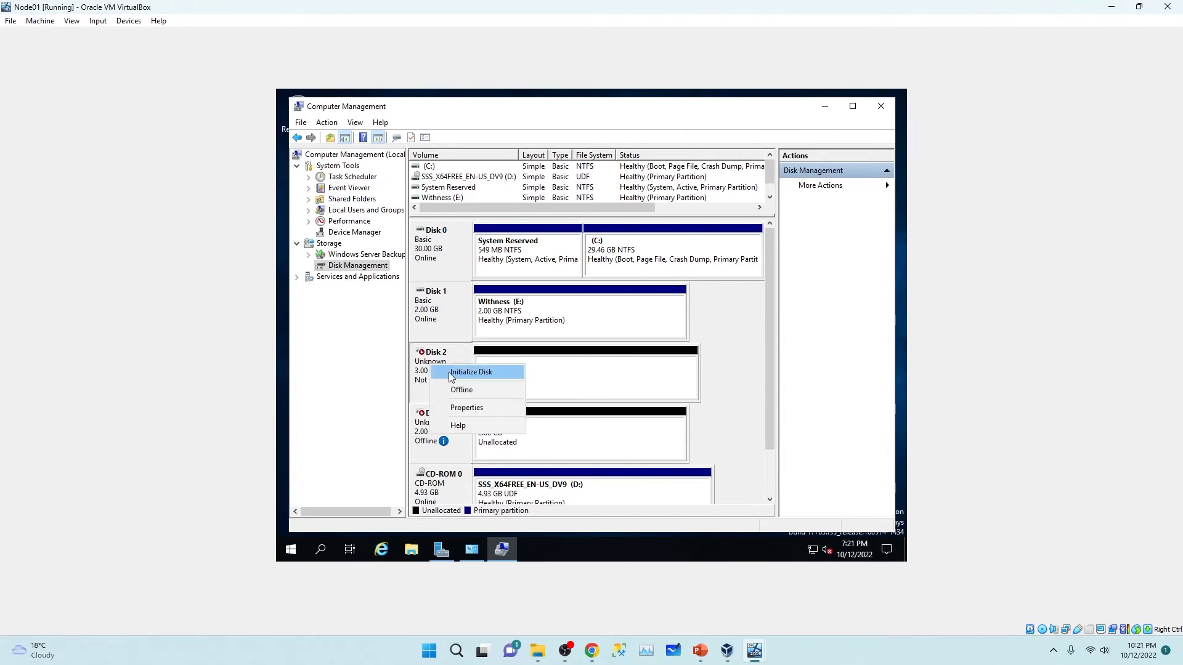
pyautogui.click(448, 372)
pyautogui.click(630, 396)
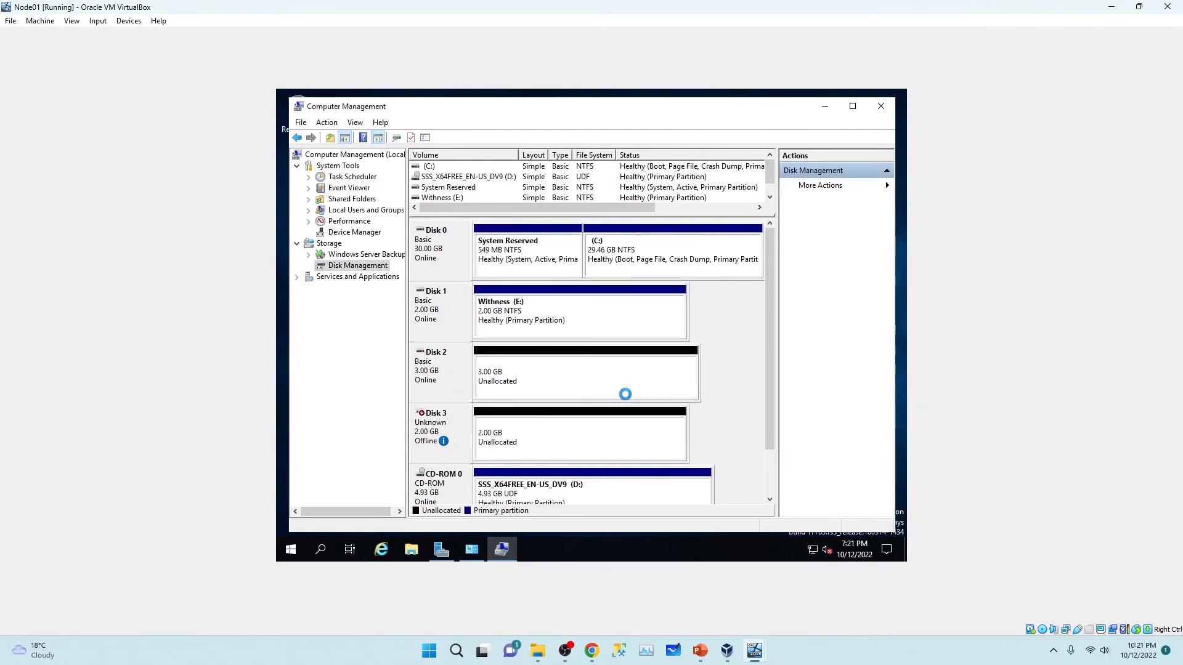
# Step: Create a full 3069 MB simple volume on Disk 2 labelled Data
pyautogui.rightClick(541, 372)
pyautogui.click(570, 376)
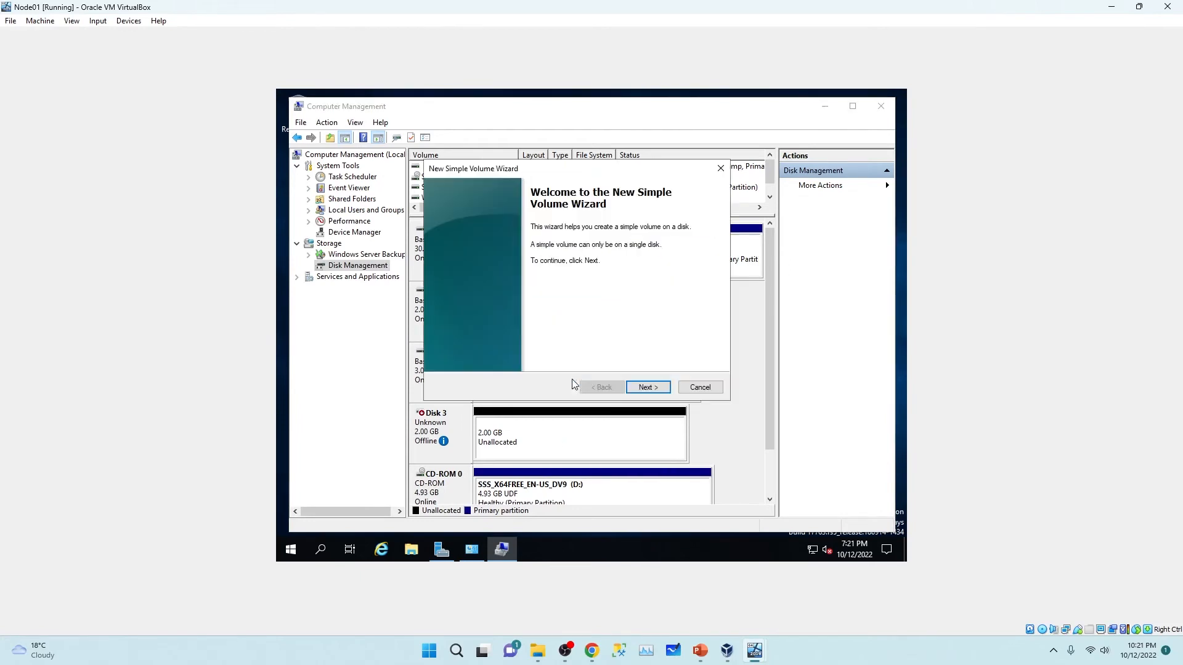
pyautogui.click(647, 388)
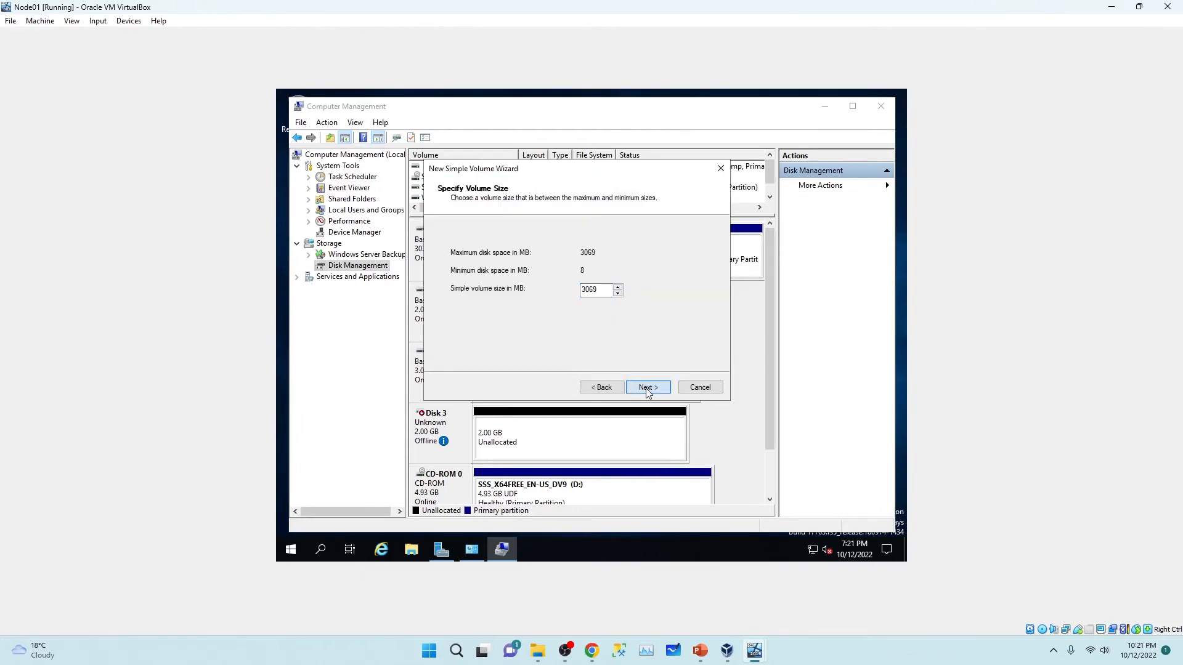
pyautogui.click(647, 389)
pyautogui.click(648, 388)
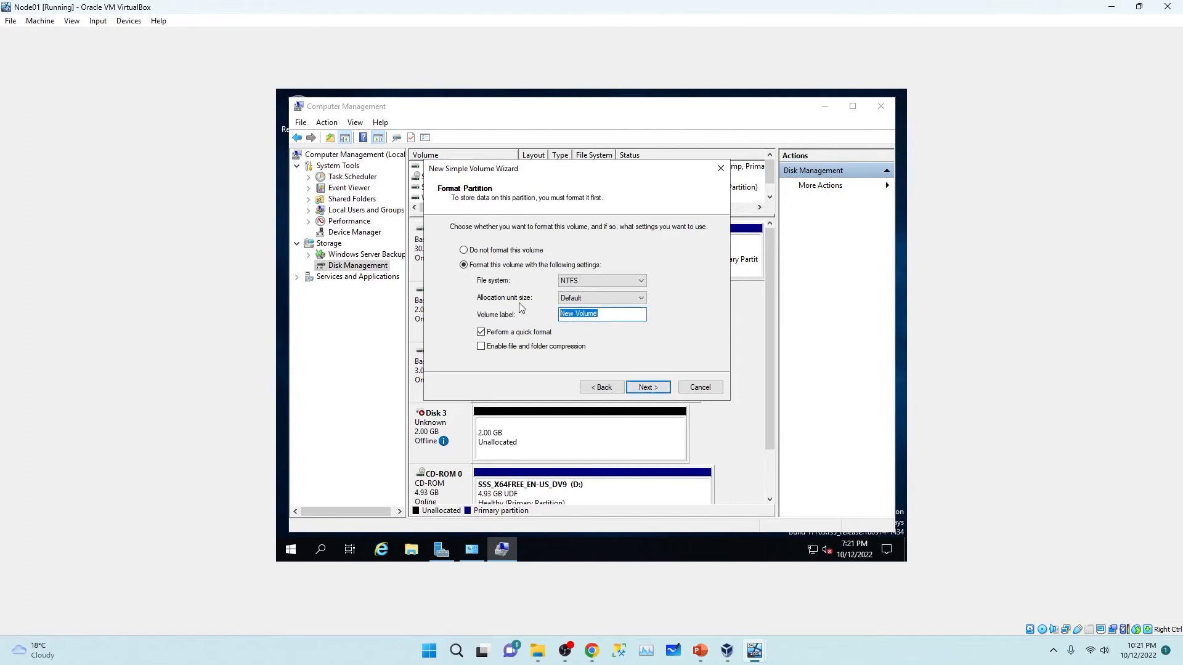
pyautogui.write('Data')
pyautogui.click(650, 387)
pyautogui.click(650, 387)
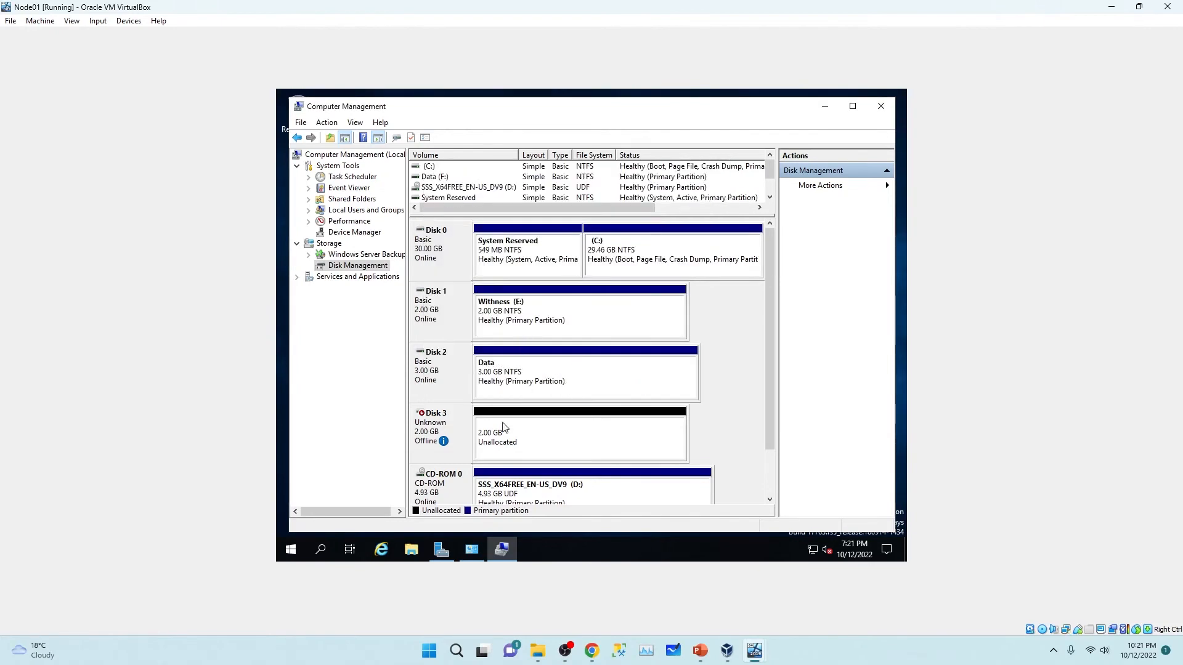
# Step: Bring Disk 3 online and initialize it as MBR
pyautogui.rightClick(443, 425)
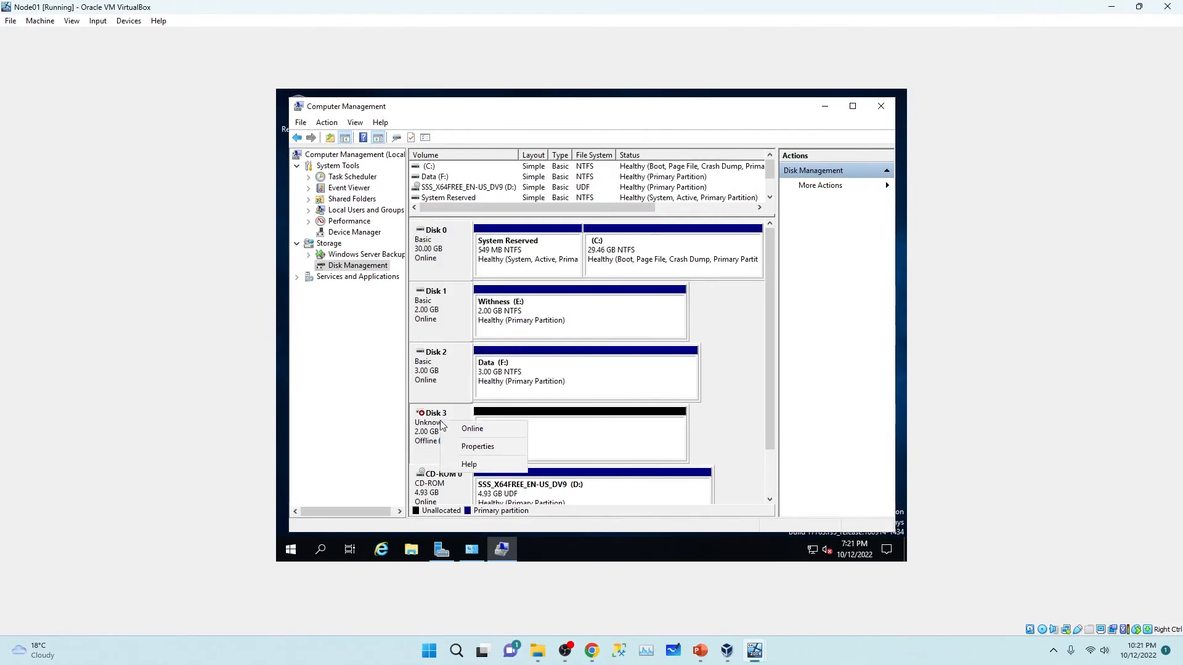
pyautogui.click(474, 431)
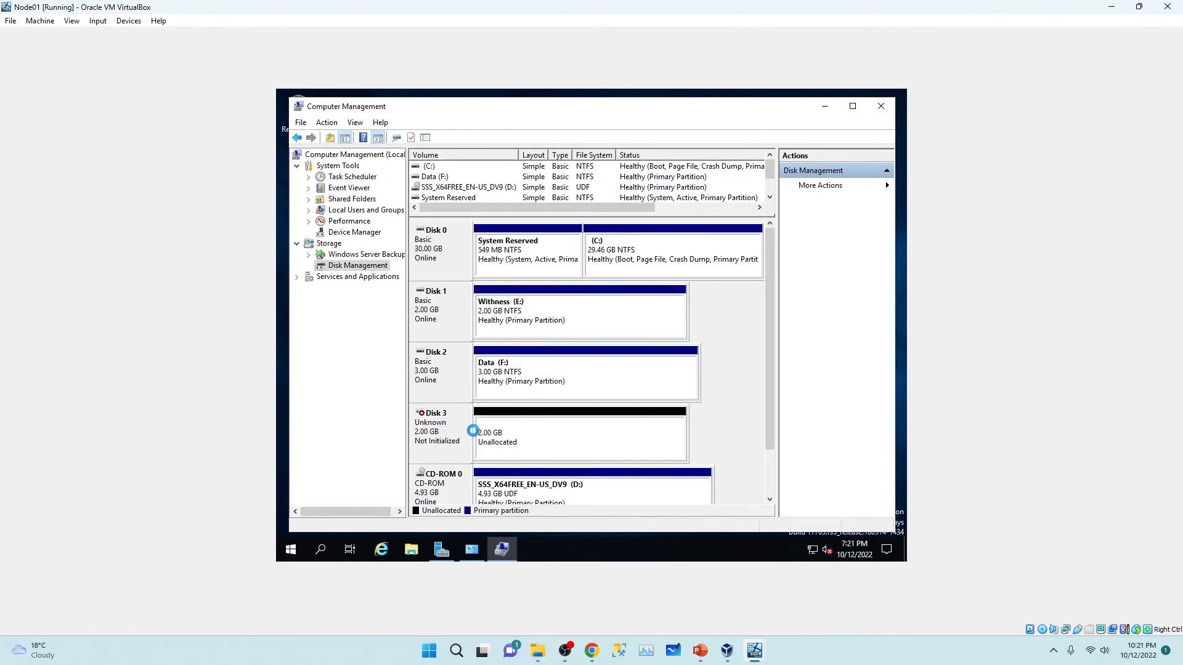
pyautogui.rightClick(438, 432)
pyautogui.click(476, 435)
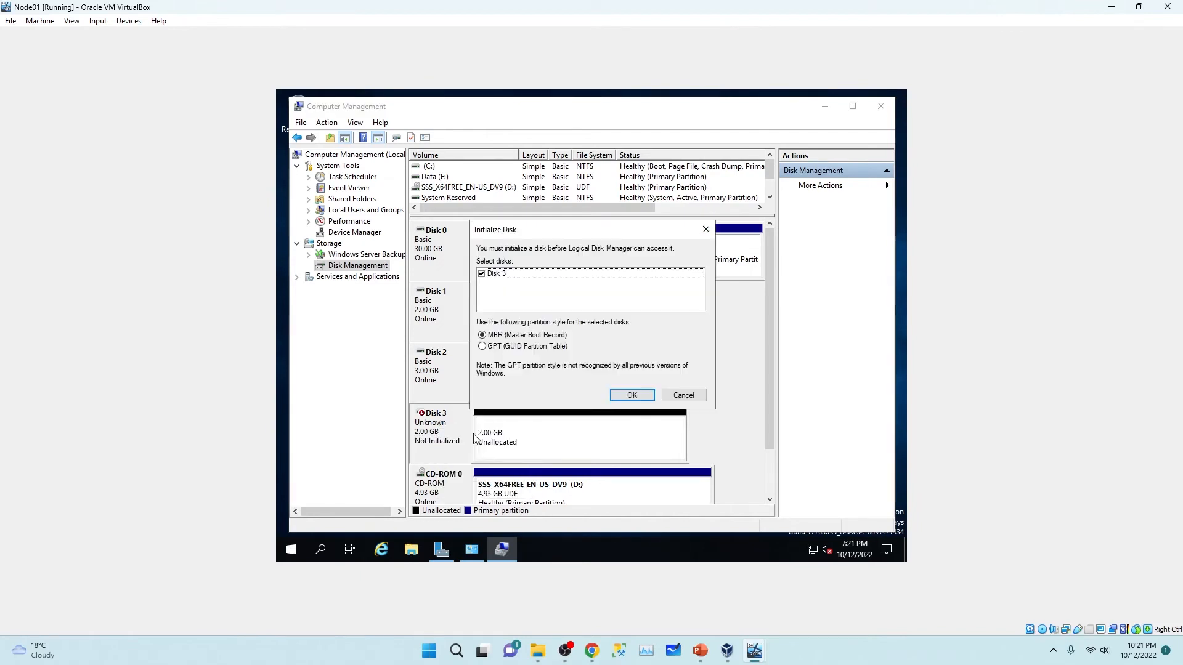
pyautogui.click(639, 398)
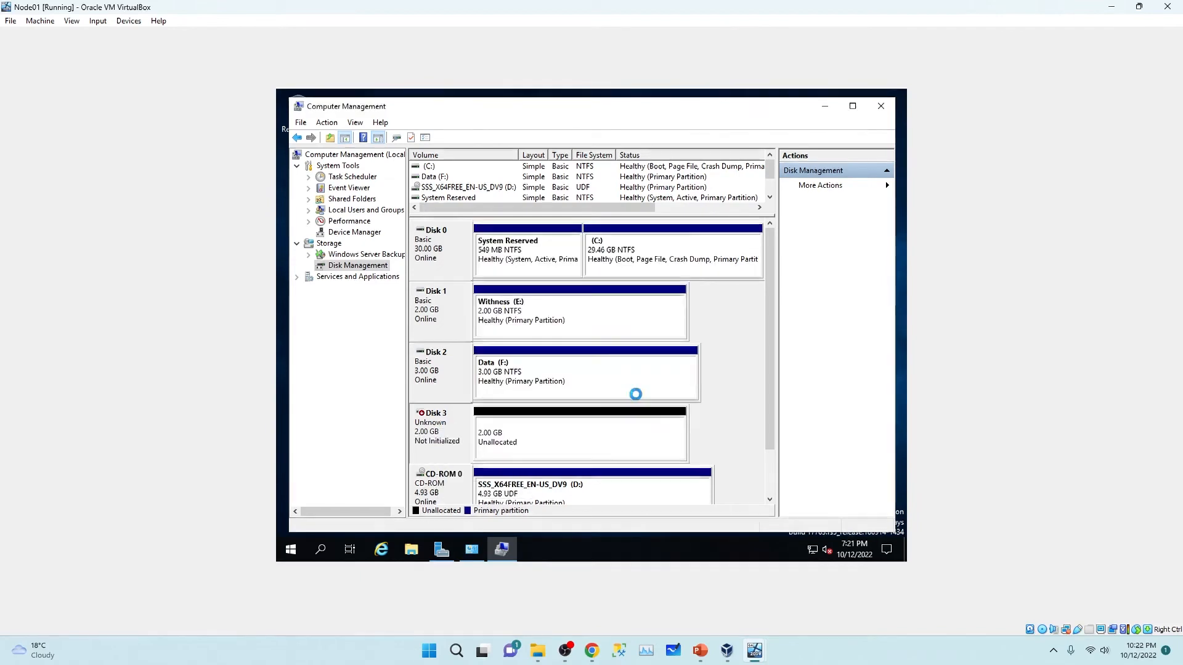
# Step: Create a full 2045 MB simple volume on Disk 3 labelled Log
pyautogui.rightClick(553, 434)
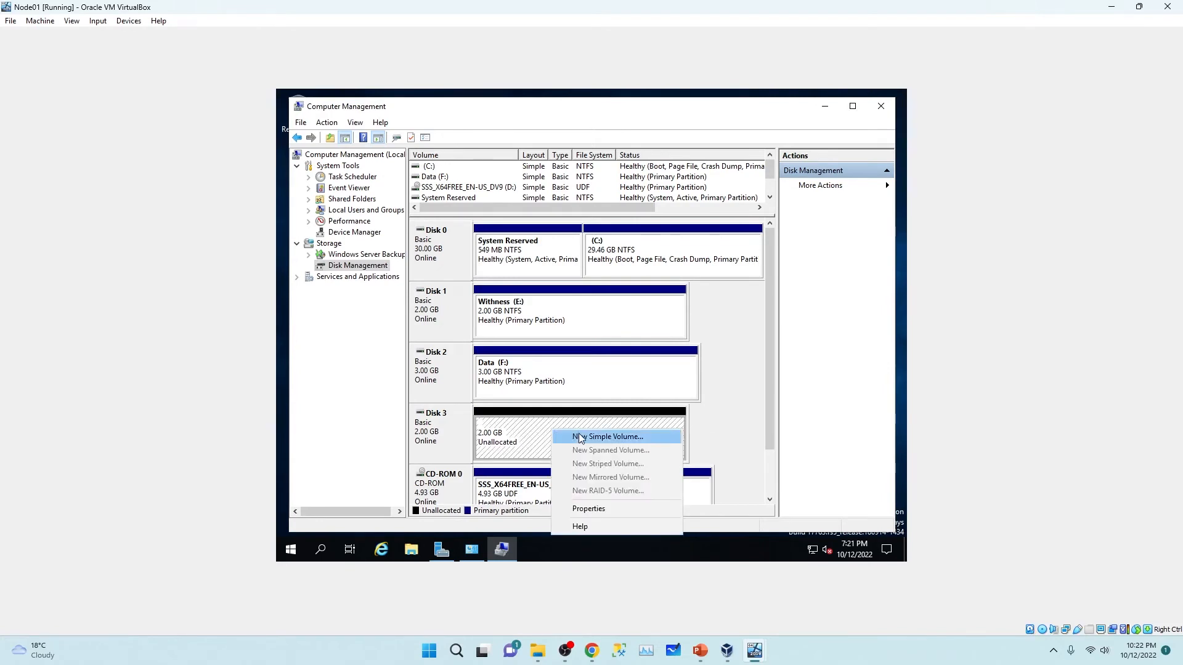
pyautogui.click(579, 437)
pyautogui.click(645, 388)
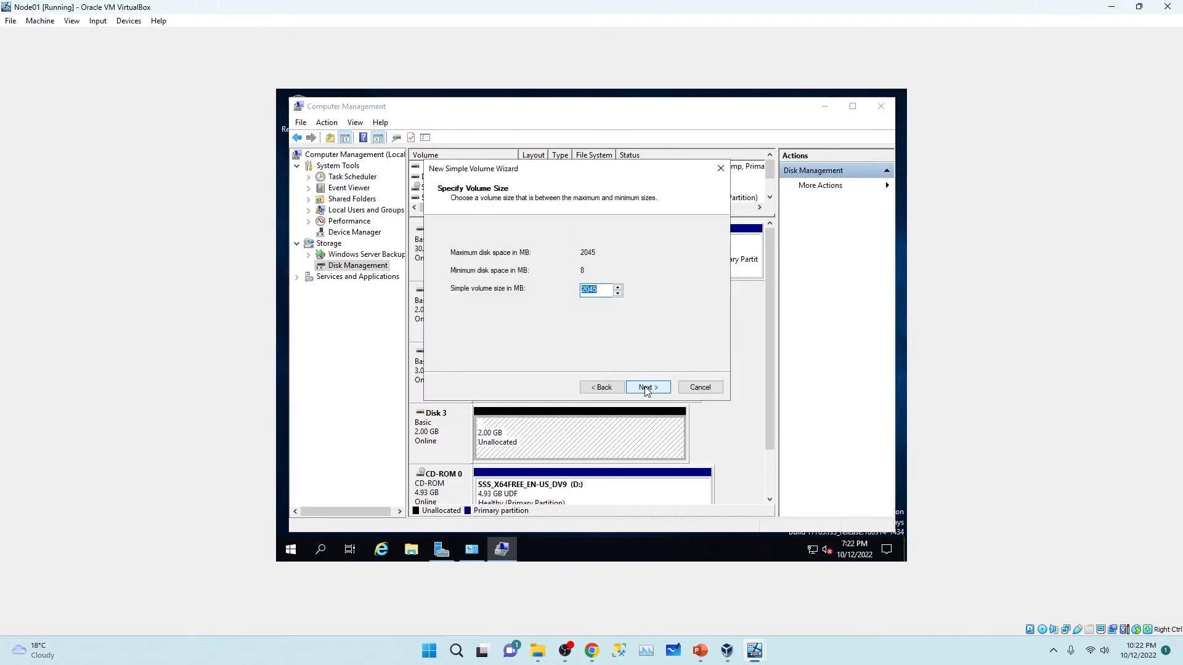
pyautogui.click(646, 390)
pyautogui.click(646, 389)
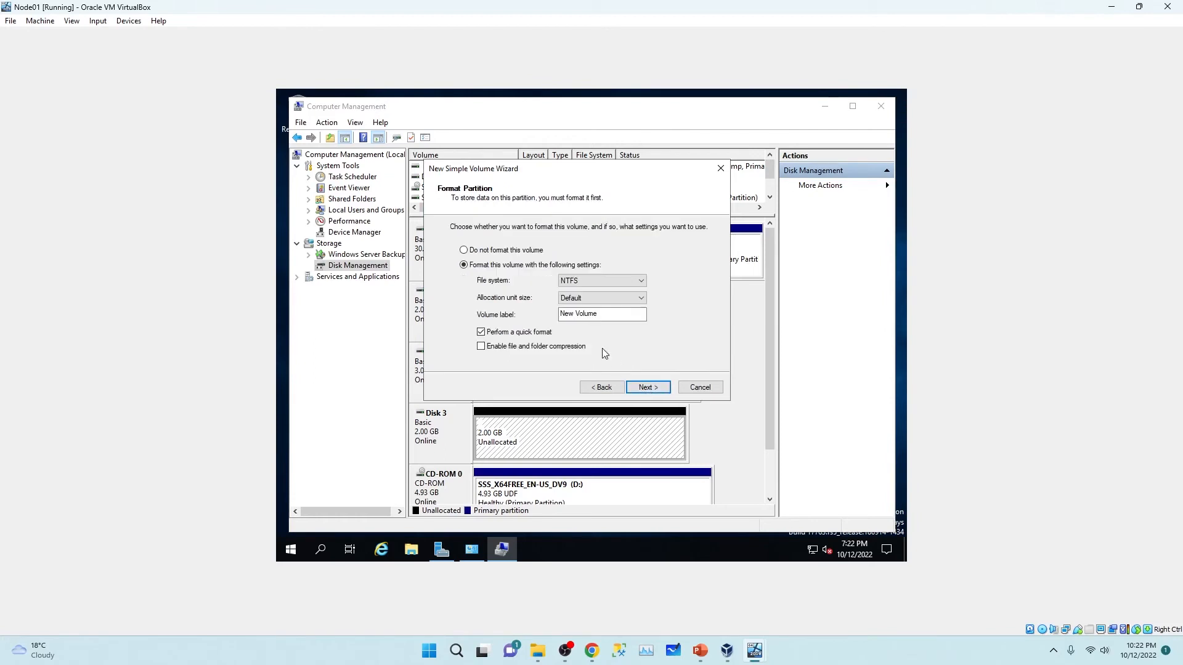
pyautogui.moveTo(622, 314); pyautogui.dragTo(510, 307)
pyautogui.write('Log')
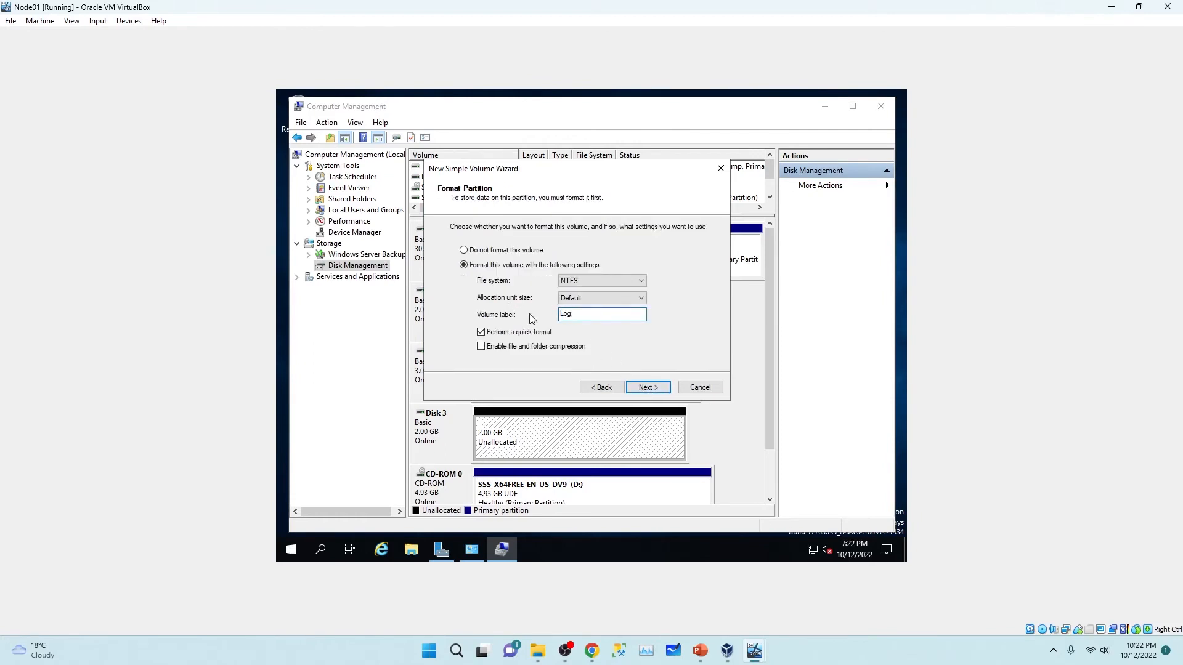
pyautogui.click(647, 388)
pyautogui.click(647, 387)
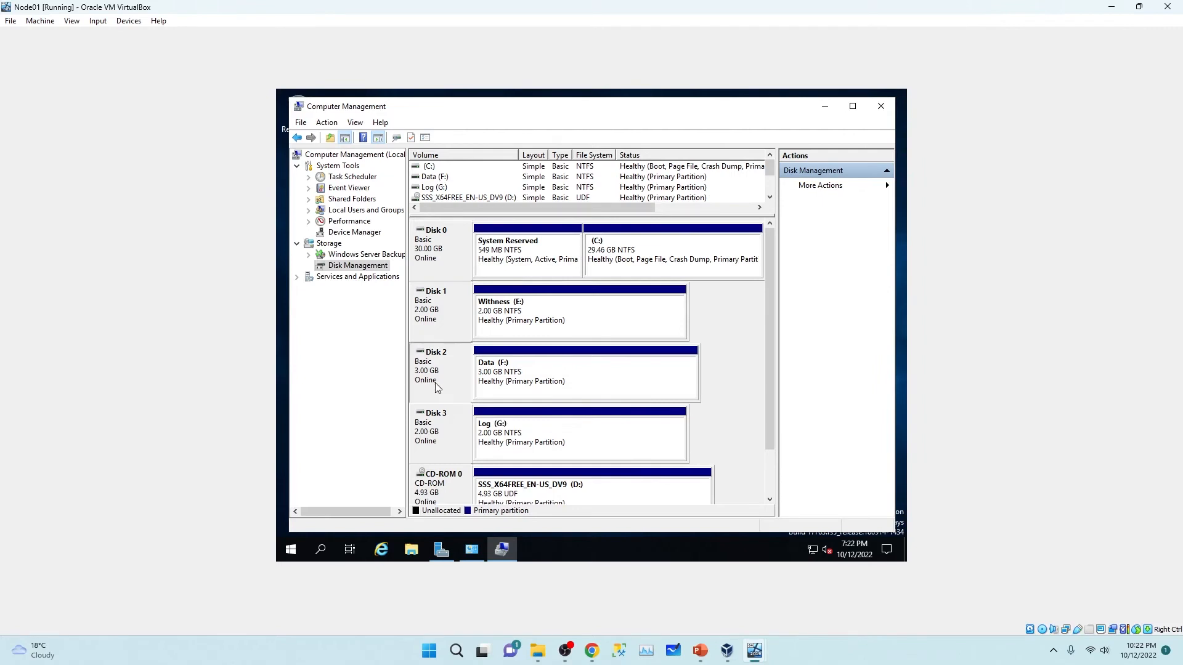
pyautogui.click(521, 316)
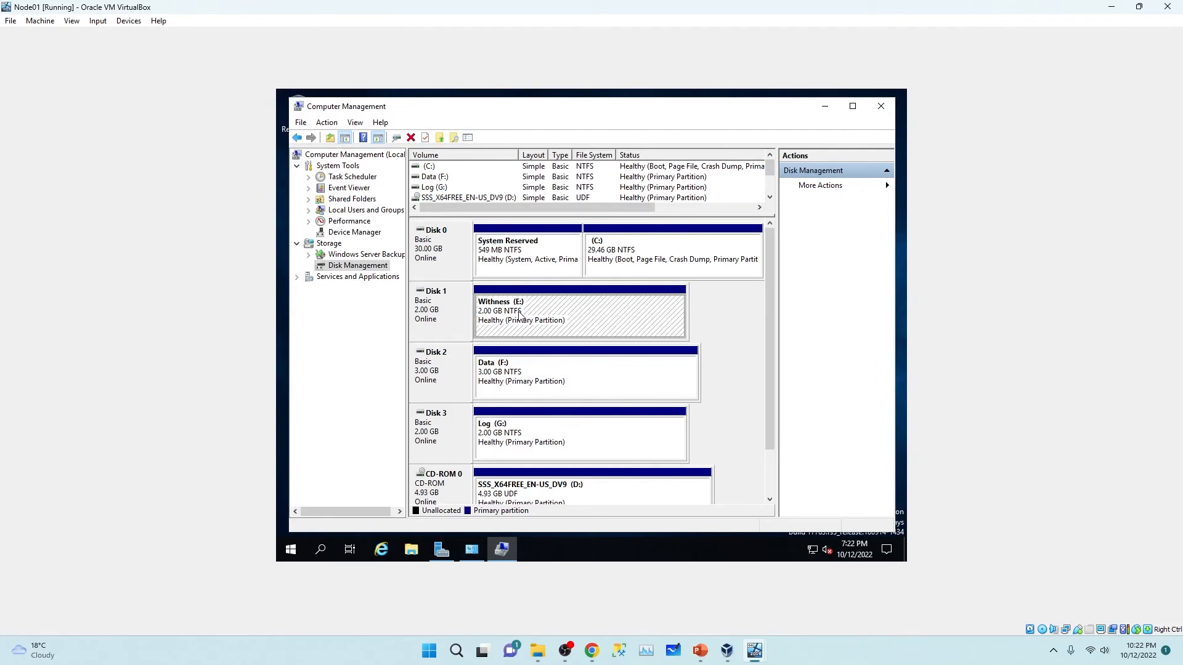
# Step: Close Computer Management and check the Witness (E:), Data (F:) and Log (G:) drives under This PC
pyautogui.click(881, 106)
pyautogui.click(824, 145)
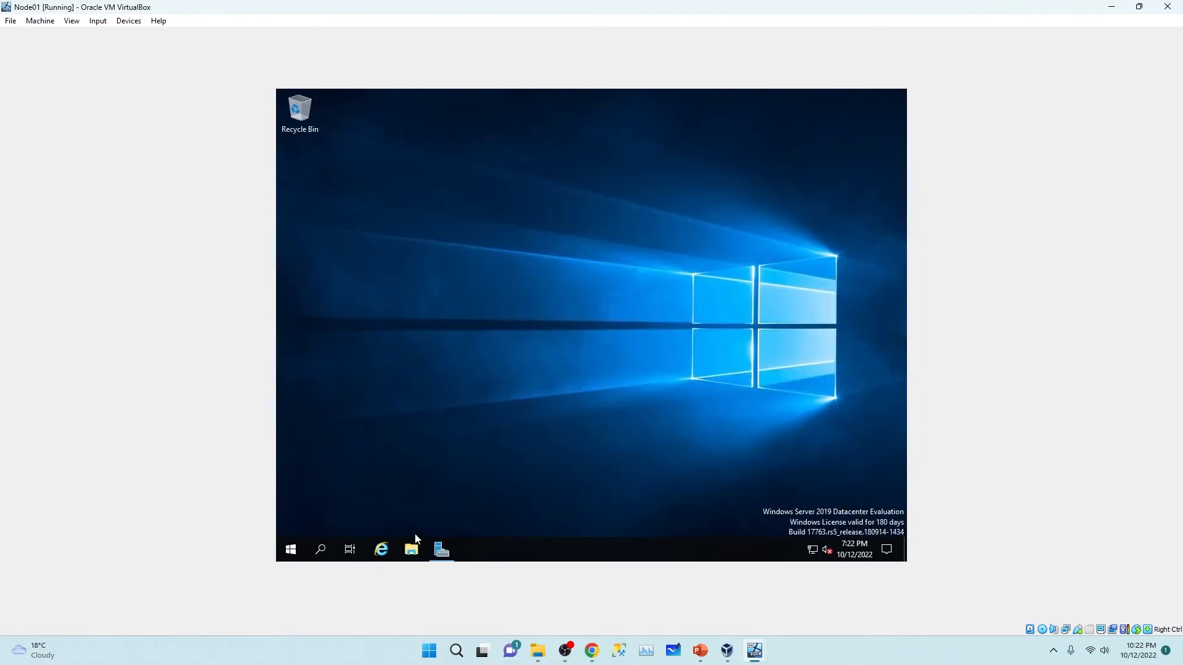
pyautogui.click(412, 549)
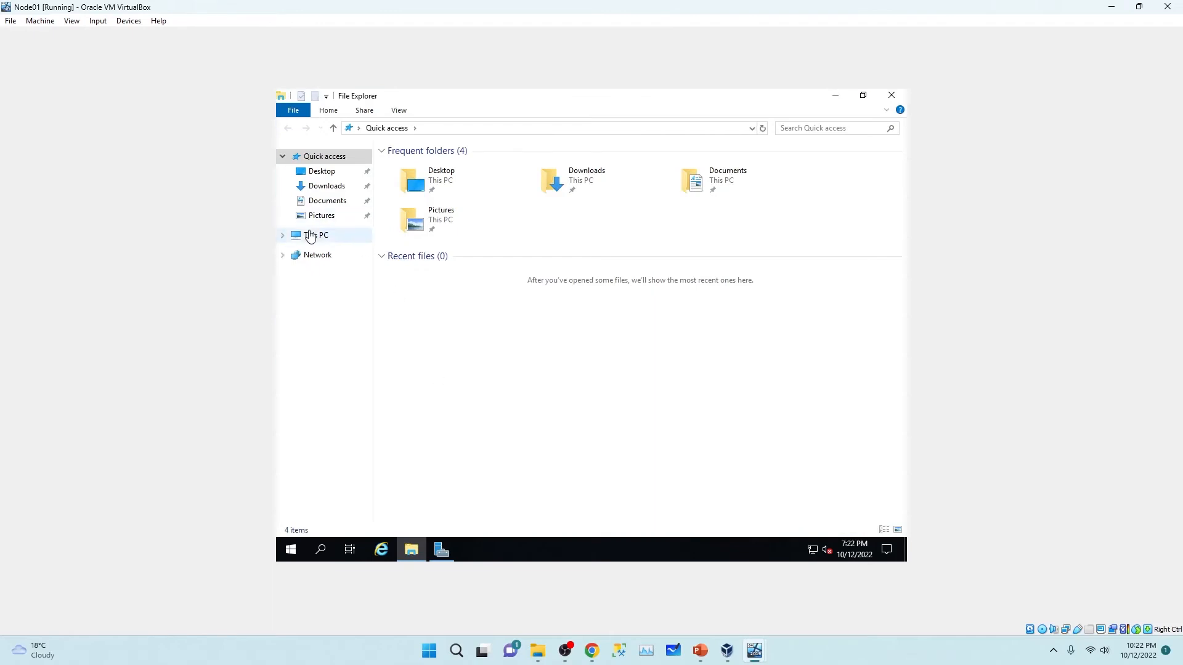
pyautogui.click(315, 235)
pyautogui.click(789, 291)
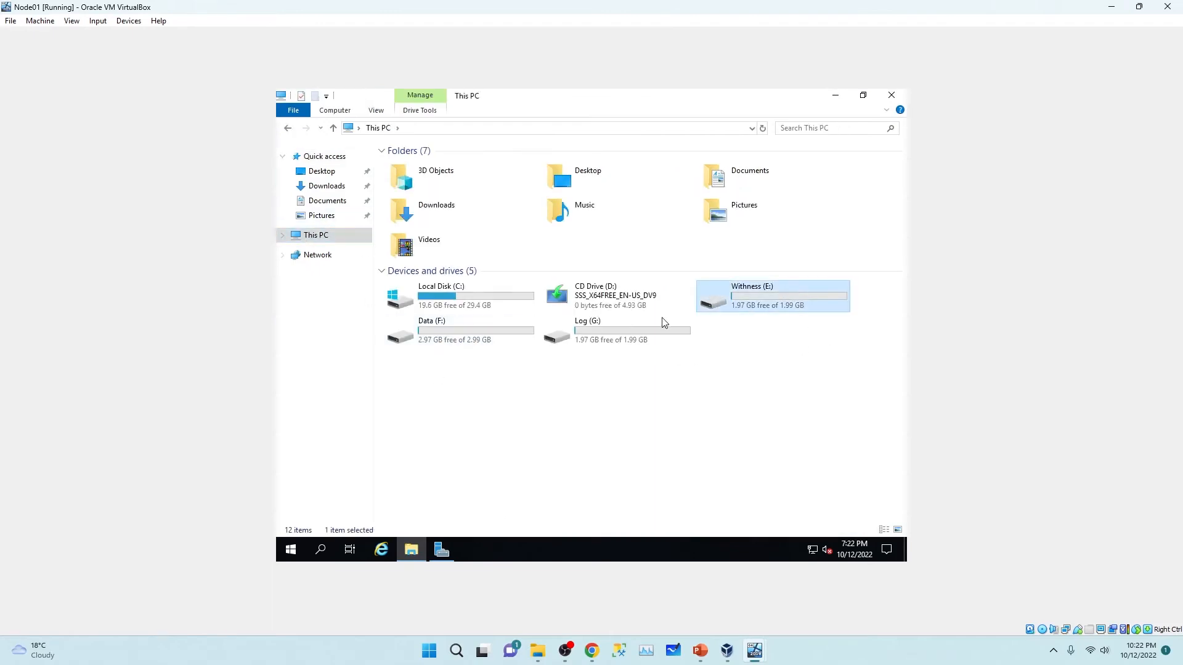
pyautogui.click(646, 327)
pyautogui.click(431, 335)
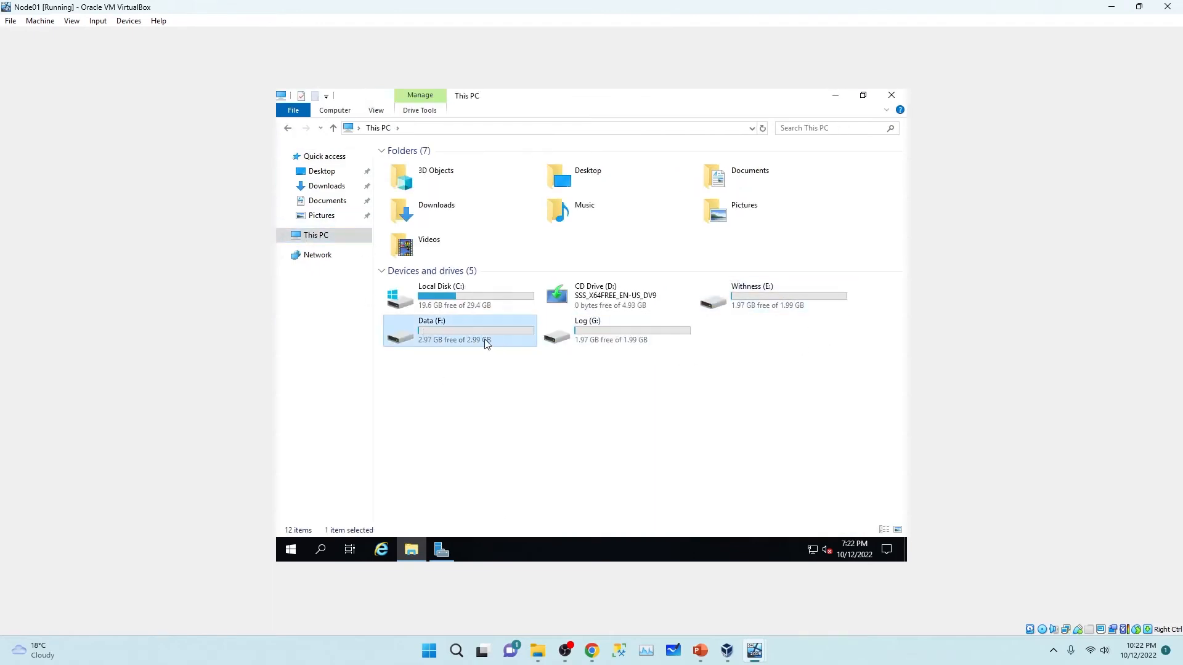
pyautogui.click(635, 342)
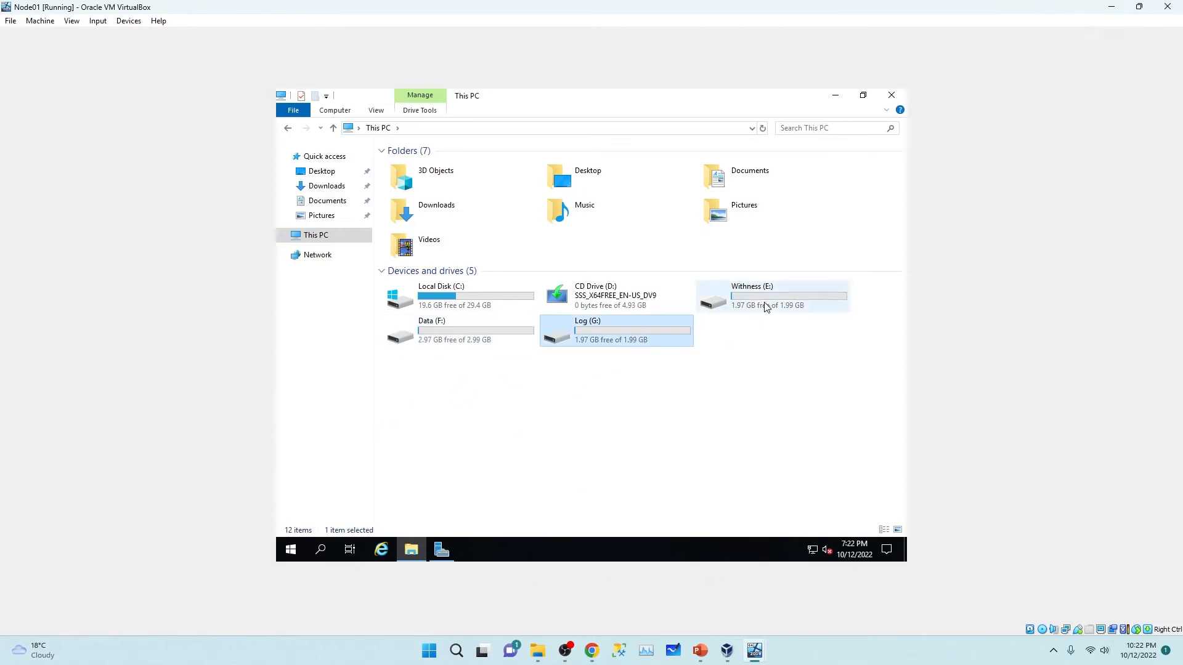
pyautogui.click(763, 306)
pyautogui.click(469, 331)
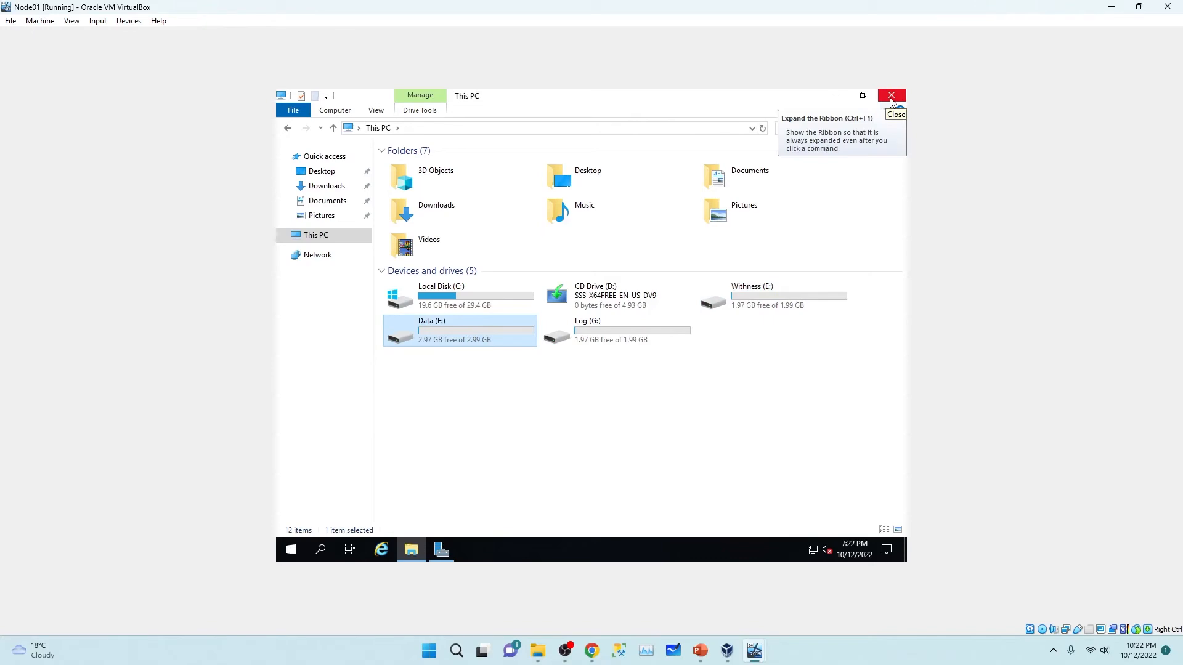
# Step: Switch to the Node02 virtual machine and maximize its window
pyautogui.click(728, 652)
pyautogui.click(728, 652)
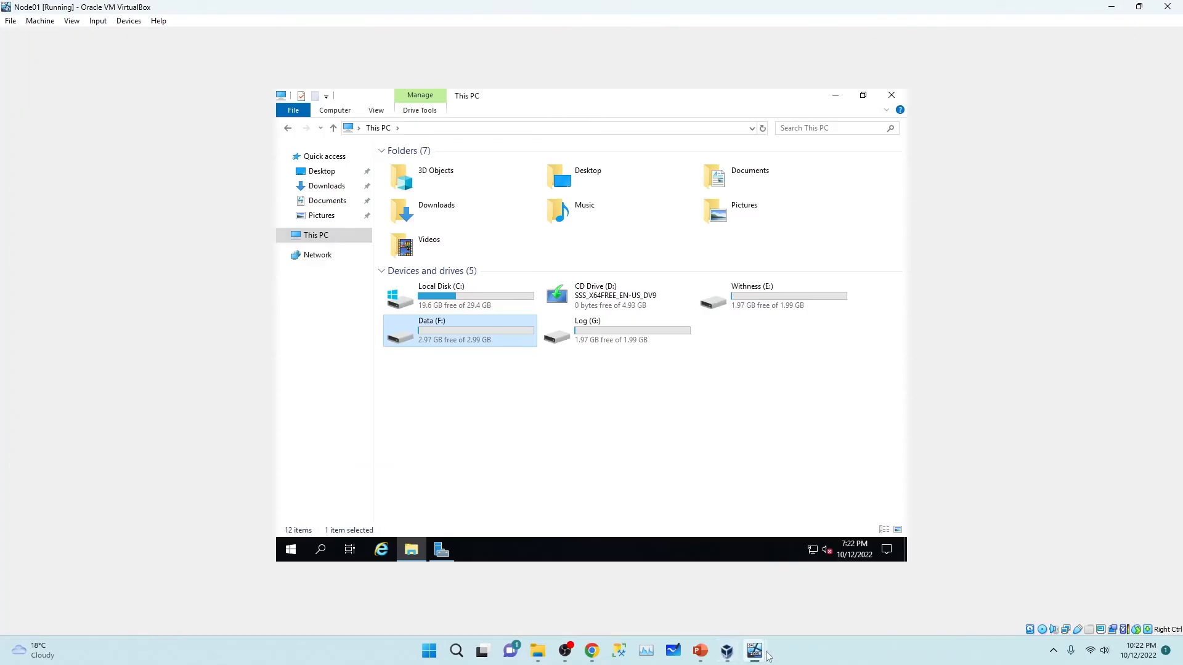
pyautogui.moveTo(757, 653)
pyautogui.click(881, 588)
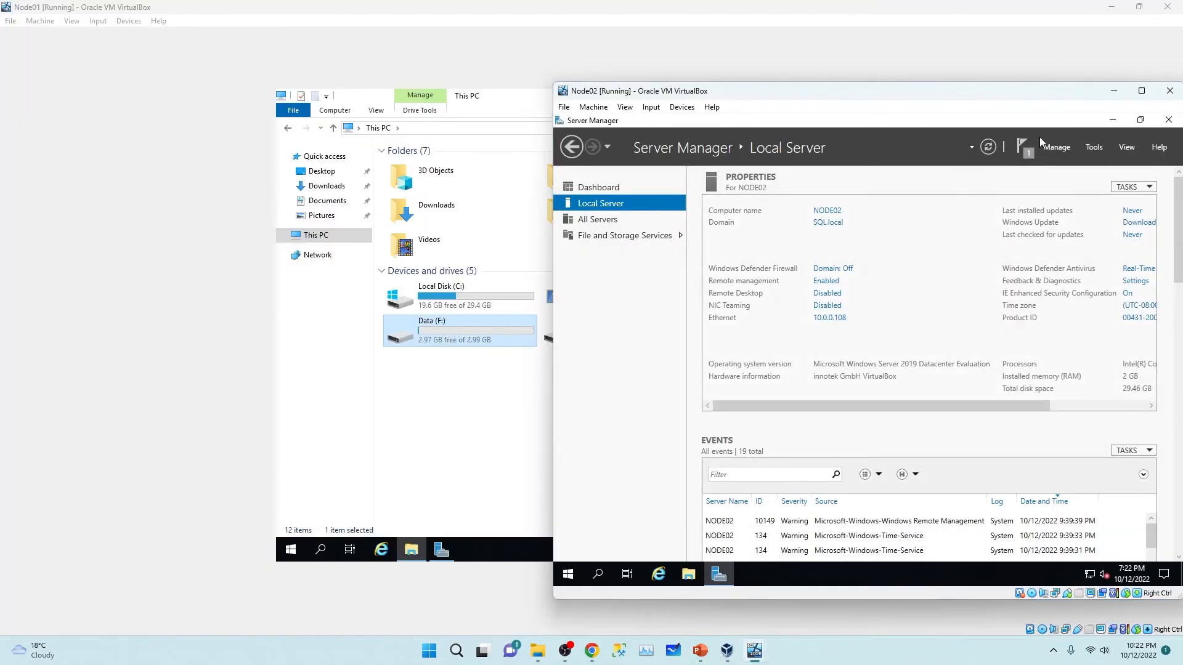
pyautogui.click(1130, 93)
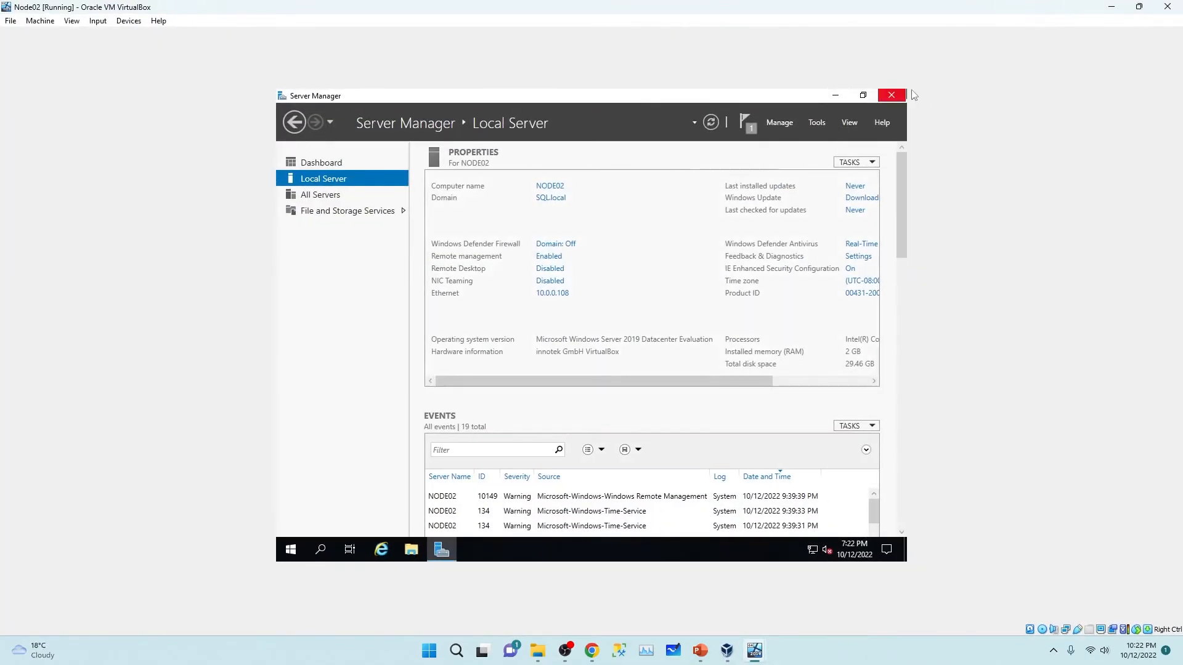
# Step: Launch the iSCSI Initiator on Node02, starting the iSCSI service as automatic
pyautogui.click(818, 126)
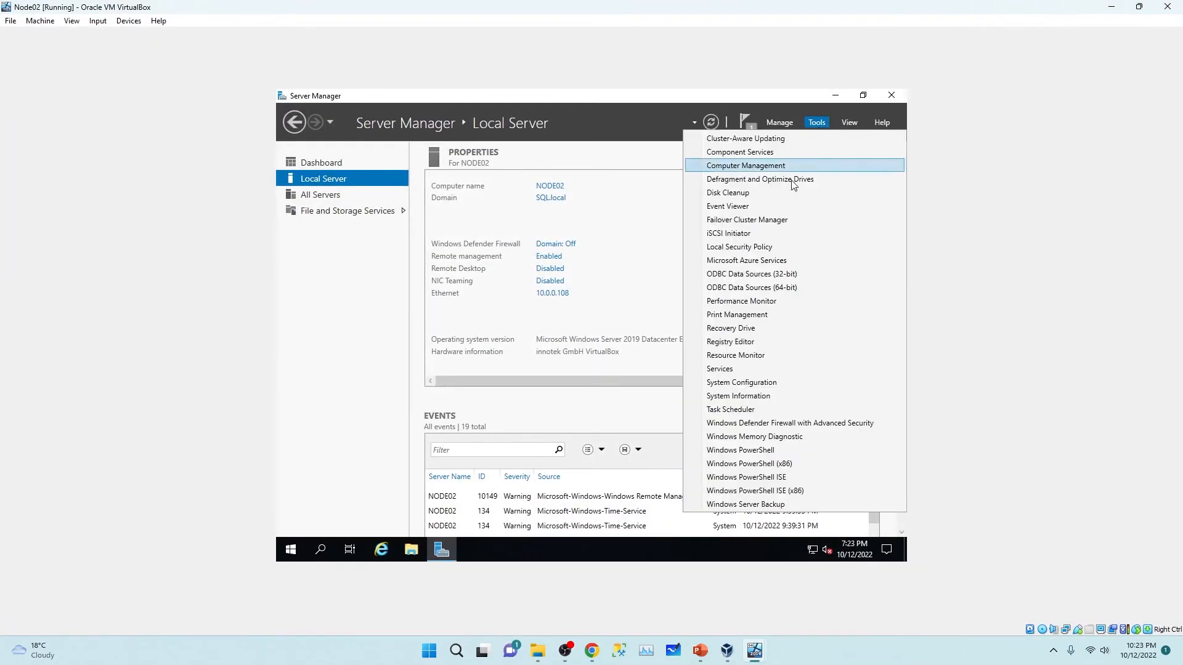
pyautogui.click(760, 236)
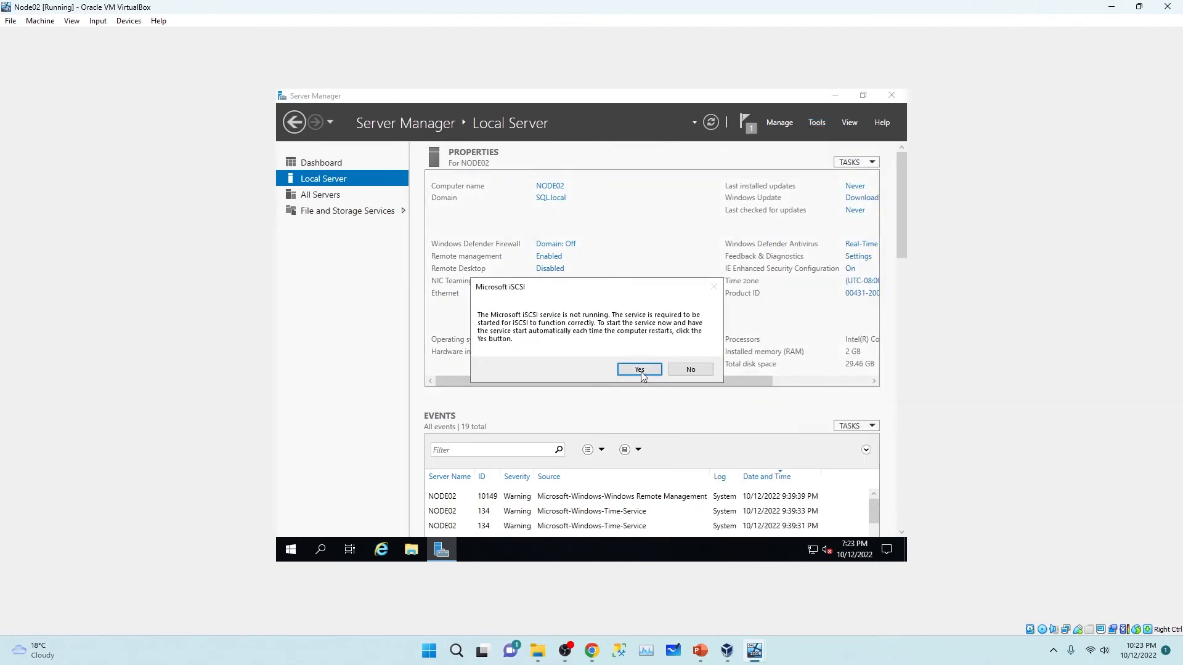
pyautogui.click(637, 369)
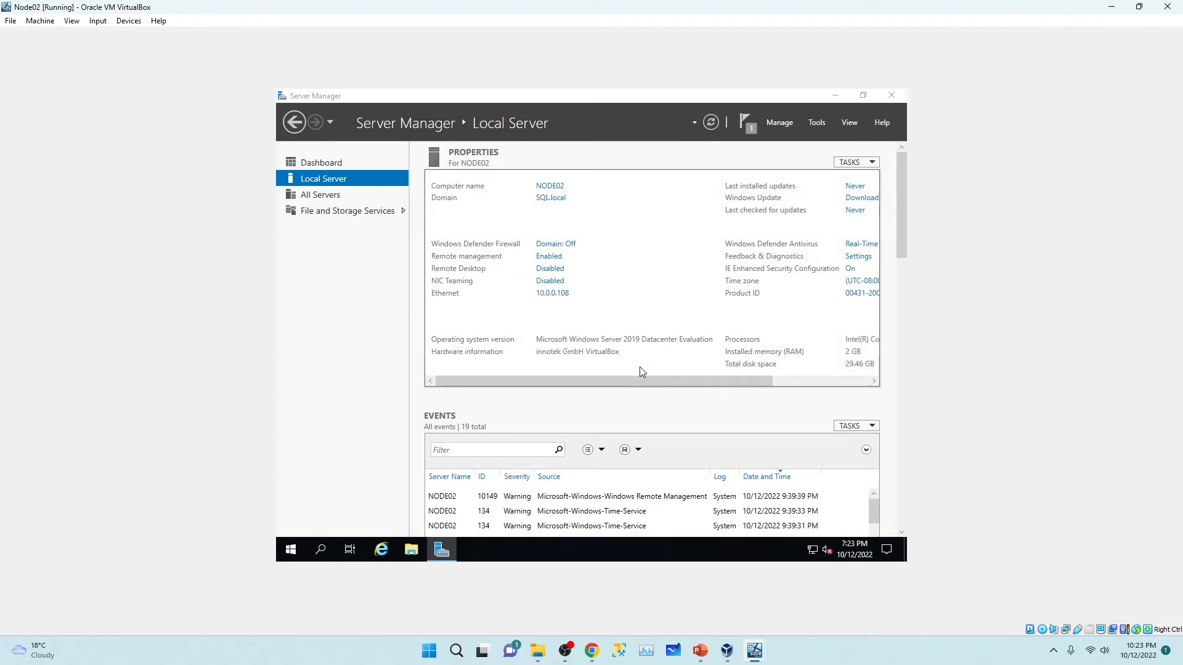
pyautogui.click(837, 95)
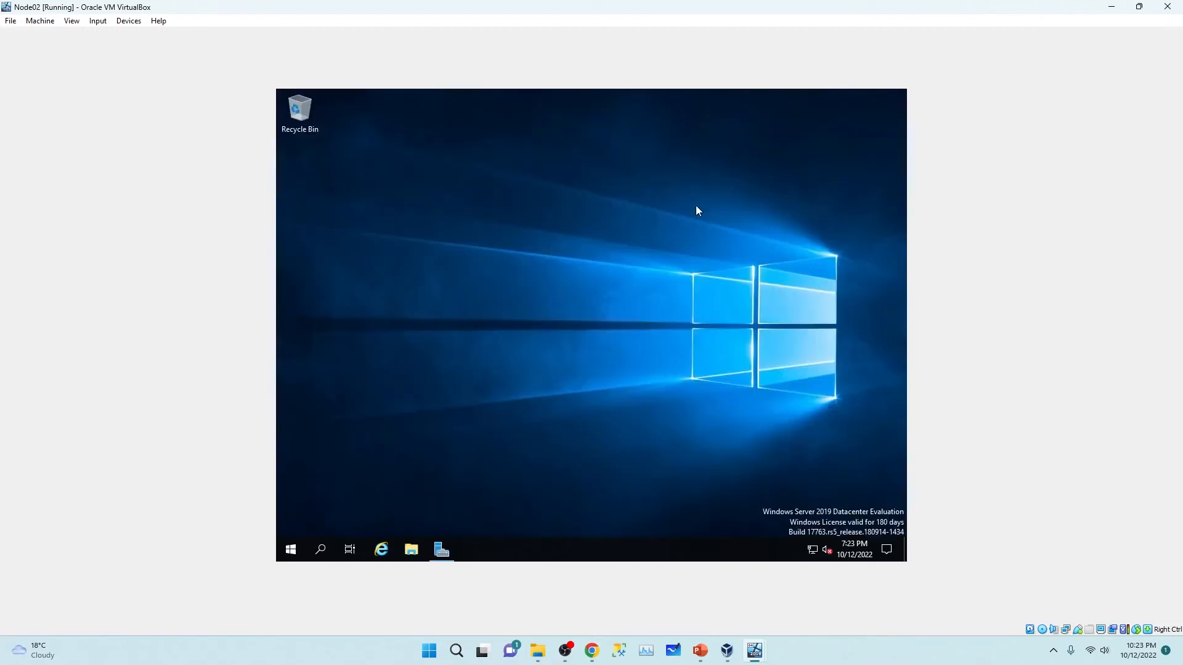
pyautogui.moveTo(472, 113); pyautogui.dragTo(610, 117)
# Step: Add 10.0.0.7 as an iSCSI target discovery portal
pyautogui.click(519, 138)
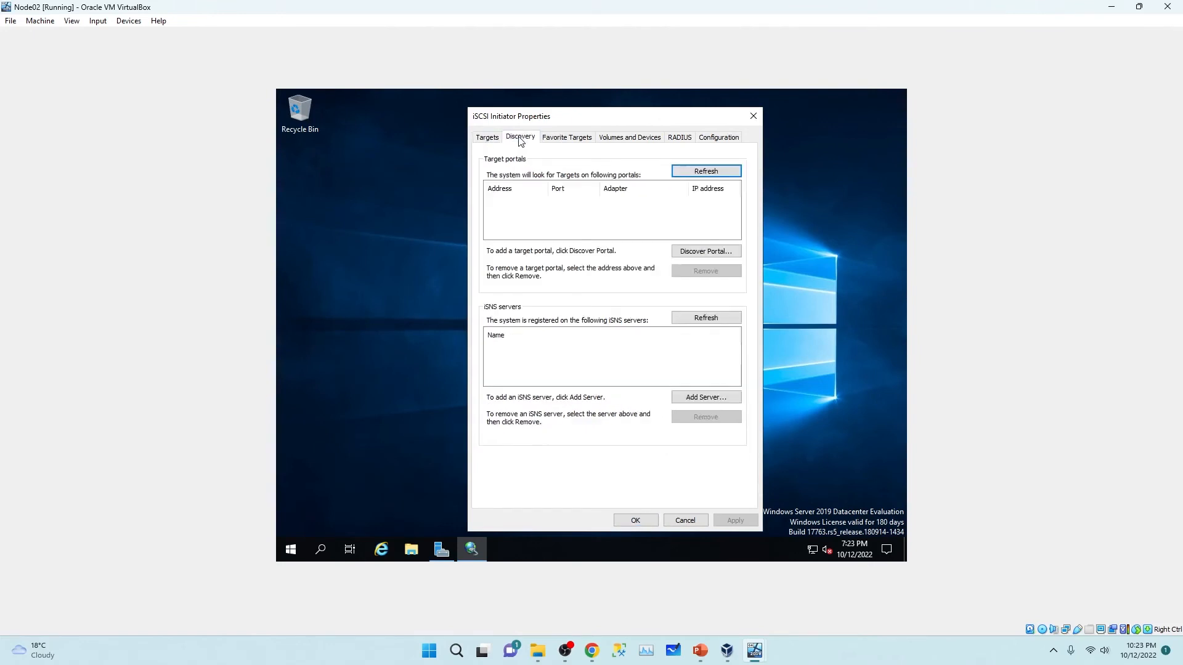
pyautogui.click(712, 257)
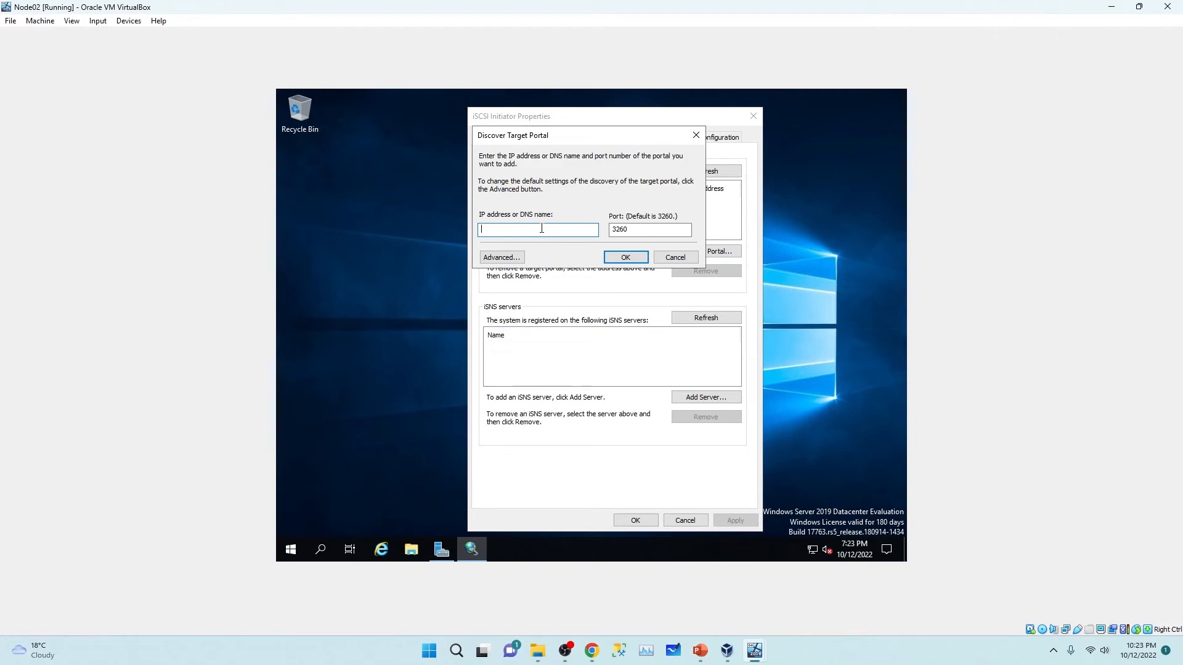
pyautogui.write('10.0.0.7')
pyautogui.click(639, 257)
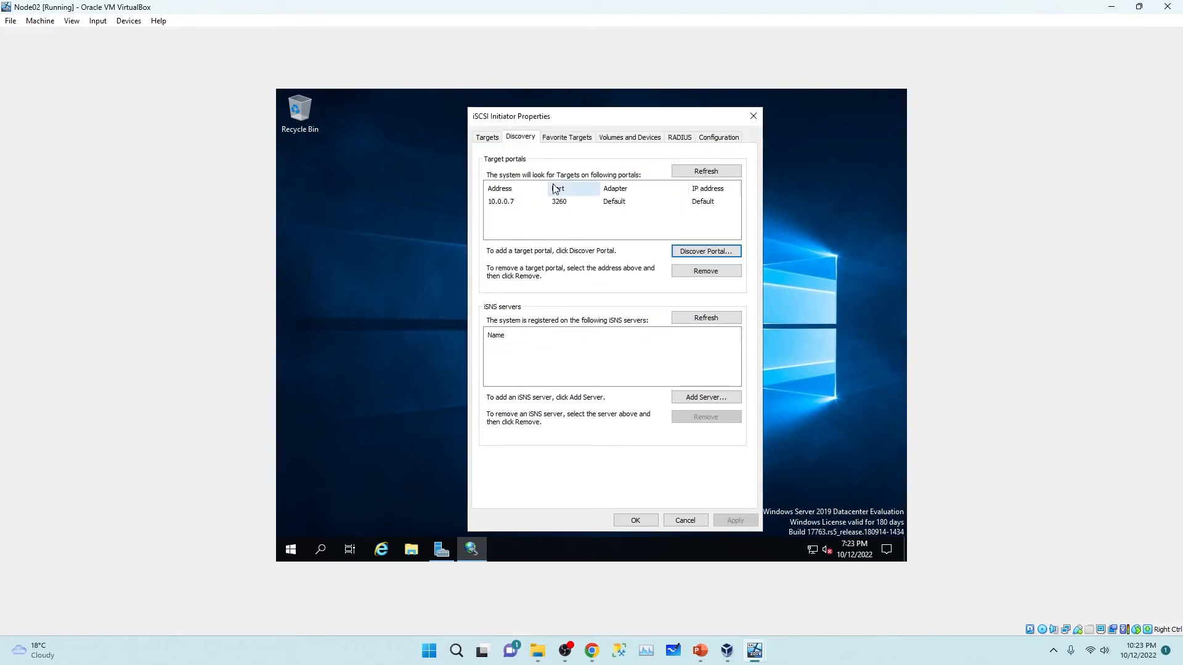
# Step: Connect to domain-san-target and close the iSCSI Initiator properties
pyautogui.click(486, 138)
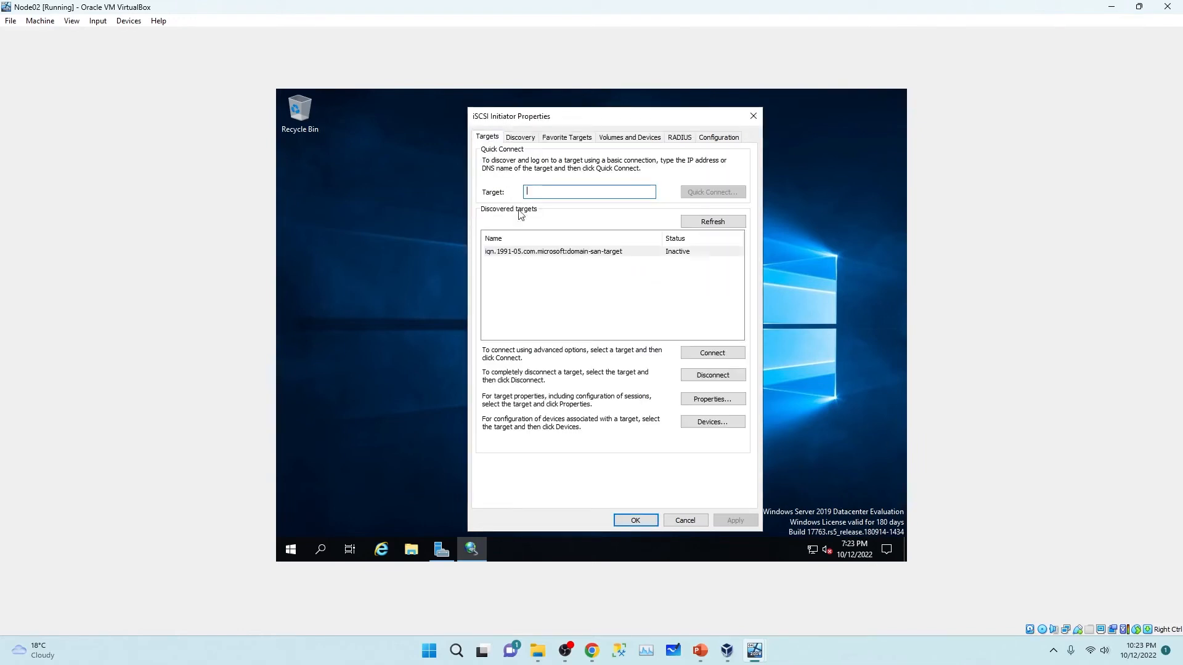
pyautogui.click(542, 254)
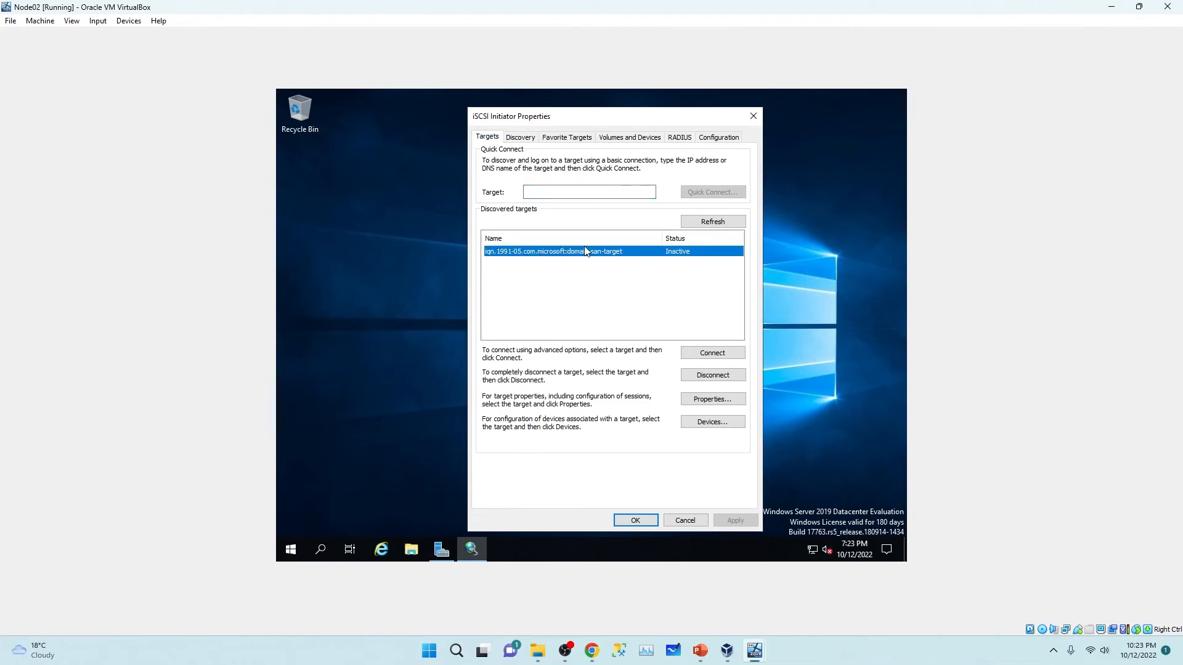
pyautogui.click(707, 360)
pyautogui.click(644, 242)
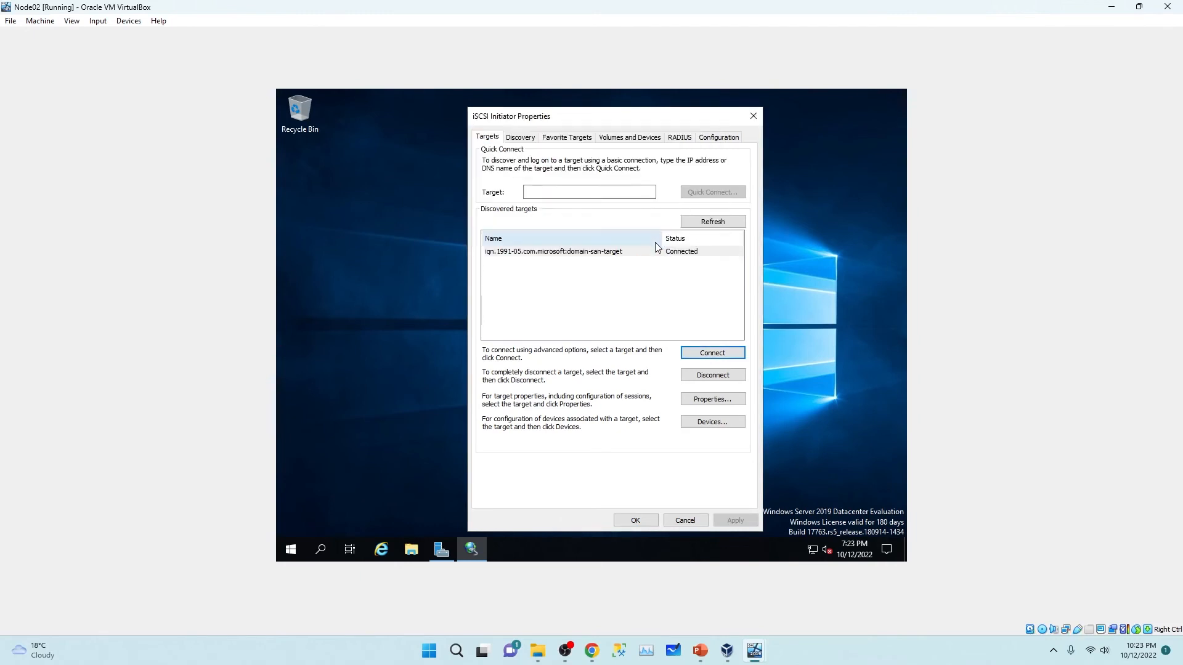
pyautogui.click(752, 116)
pyautogui.rightClick(452, 301)
pyautogui.click(495, 338)
# Step: Open Disk Management in Computer Management and enlarge the disk map to show all disks
pyautogui.click(442, 549)
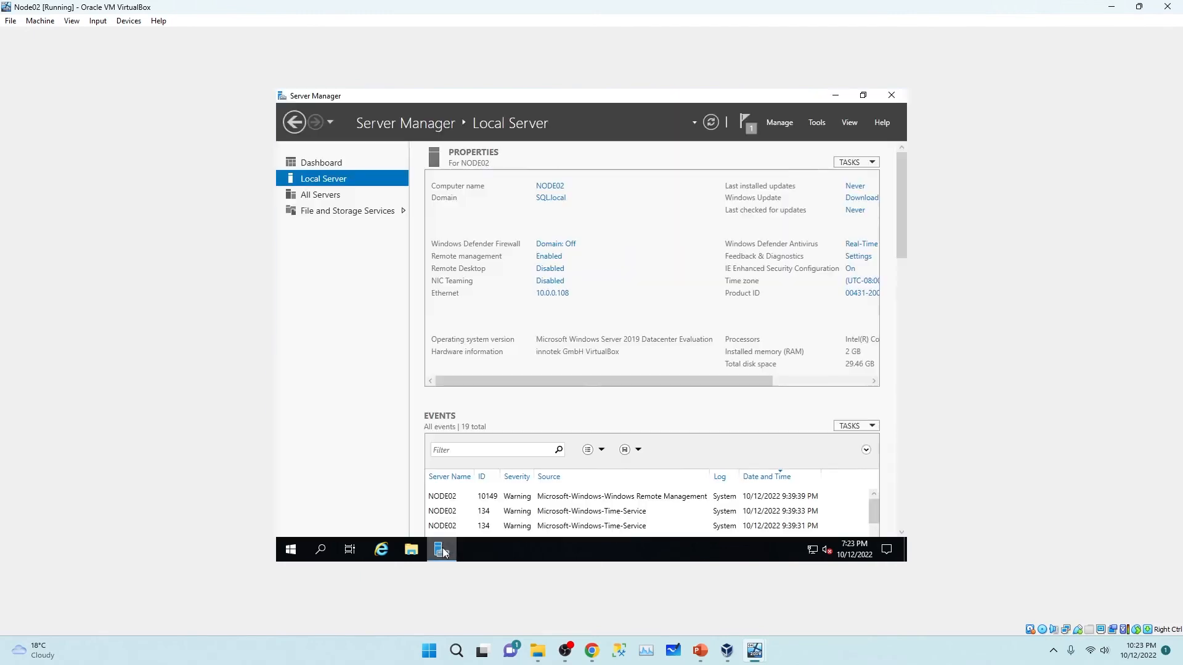
pyautogui.click(828, 125)
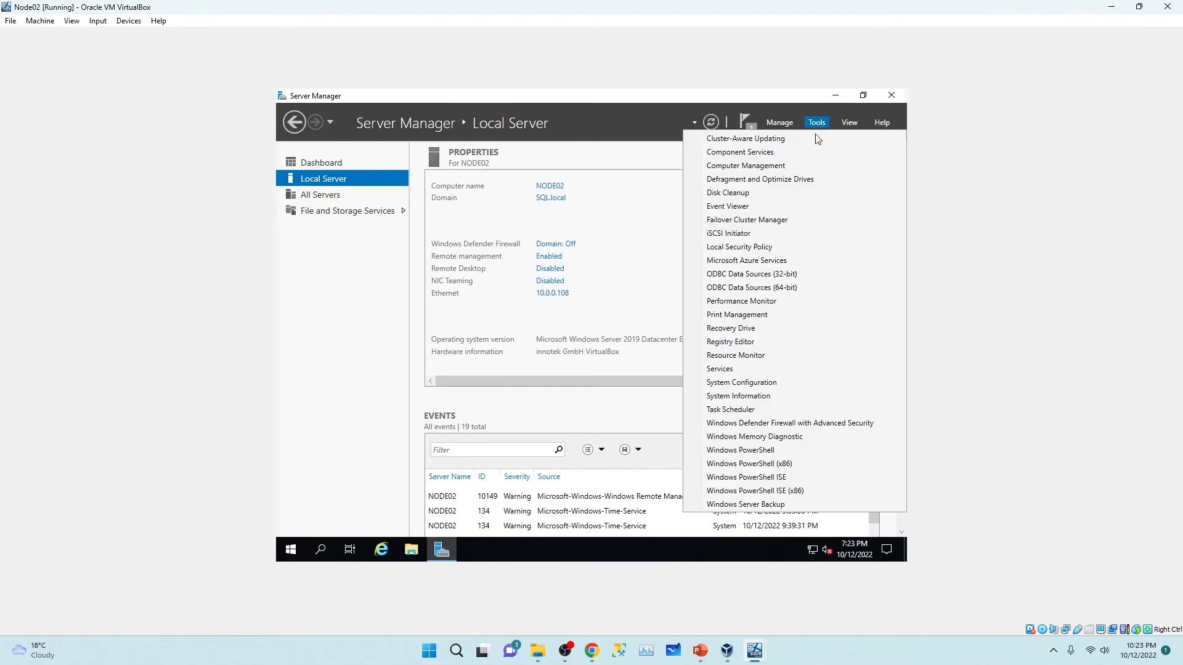
pyautogui.click(777, 165)
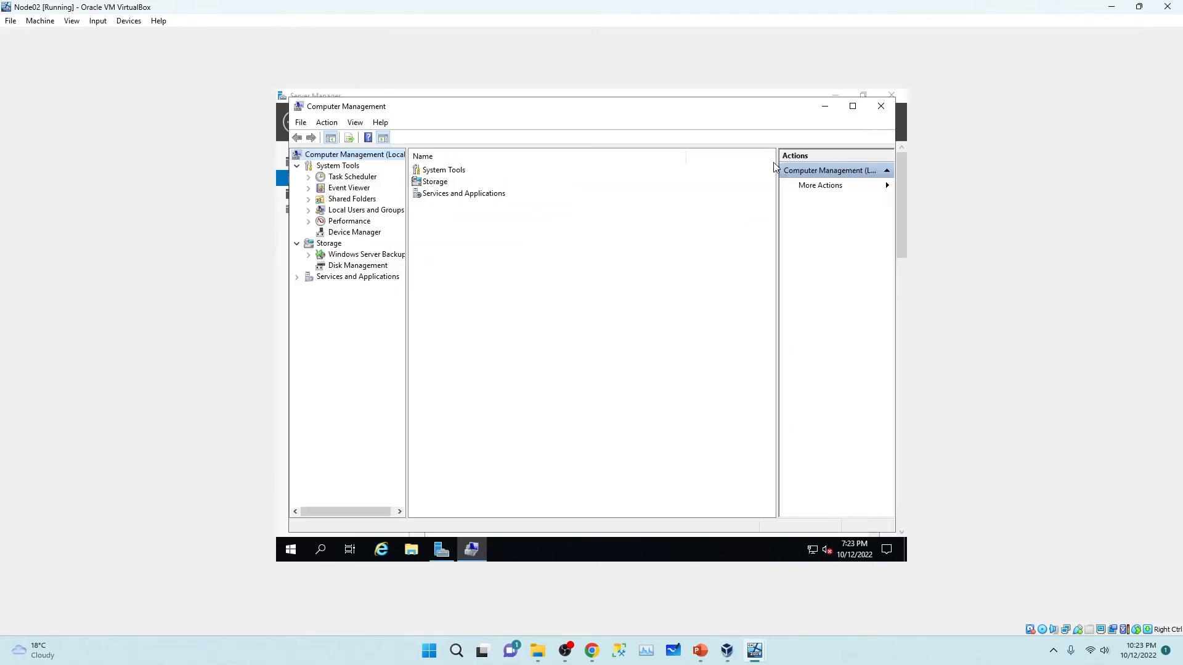
pyautogui.click(349, 267)
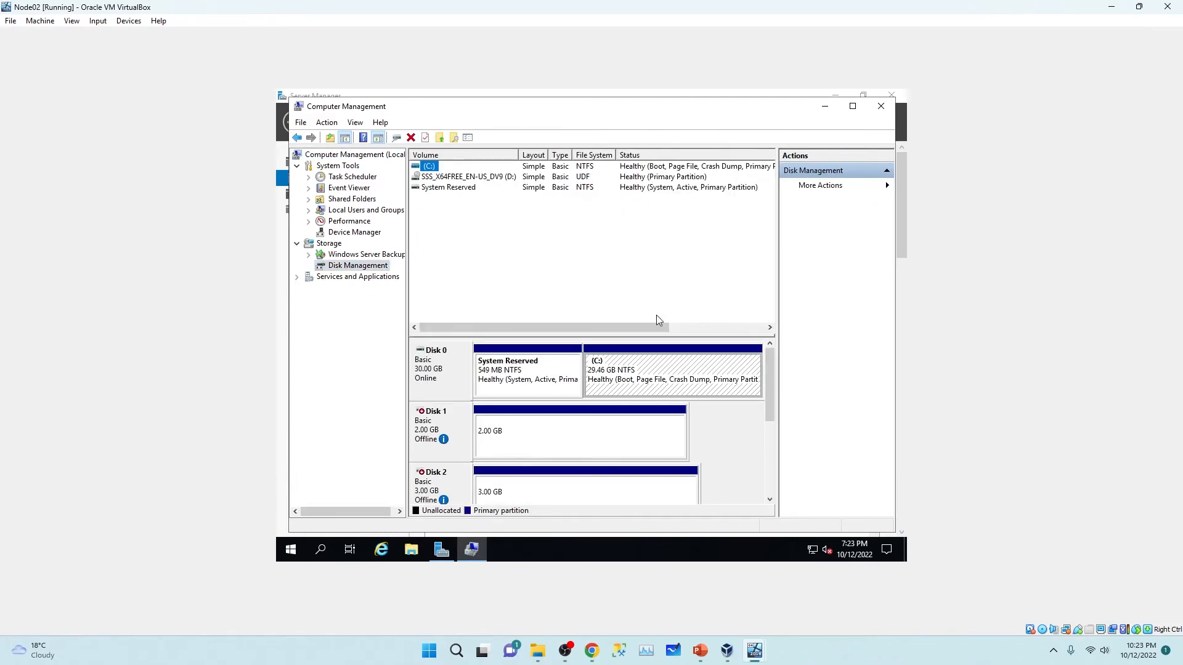
pyautogui.moveTo(694, 333); pyautogui.dragTo(694, 253)
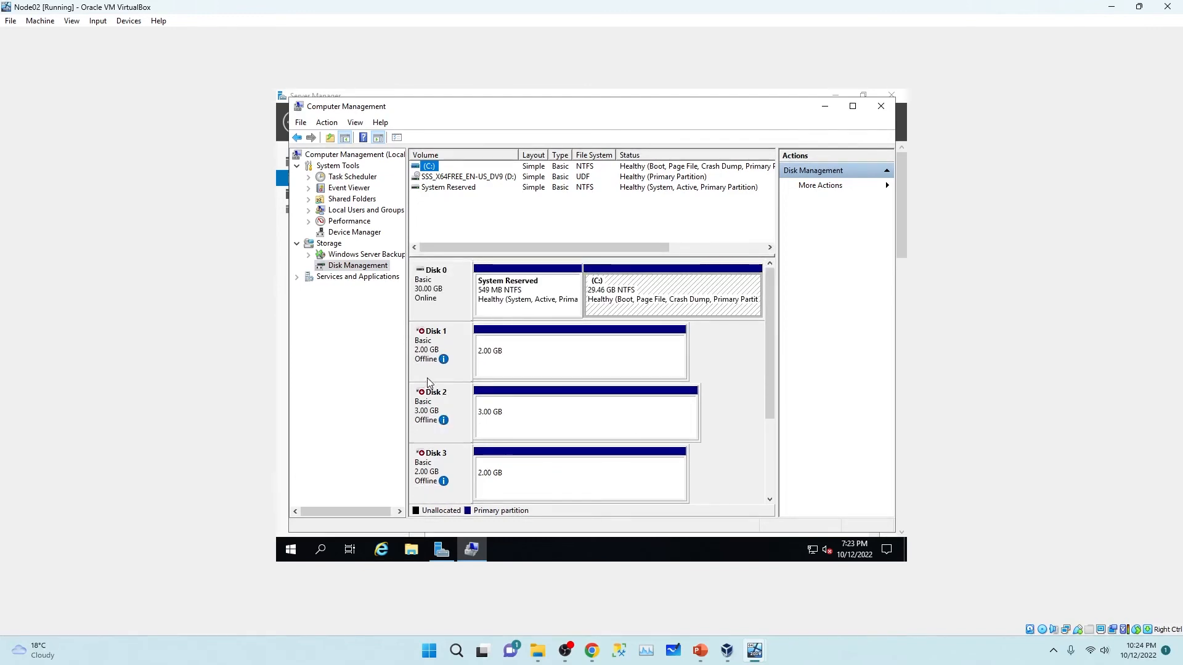
# Step: Bring Disks 1, 2 and 3 online, then close Computer Management and Server Manager
pyautogui.rightClick(422, 336)
pyautogui.click(448, 344)
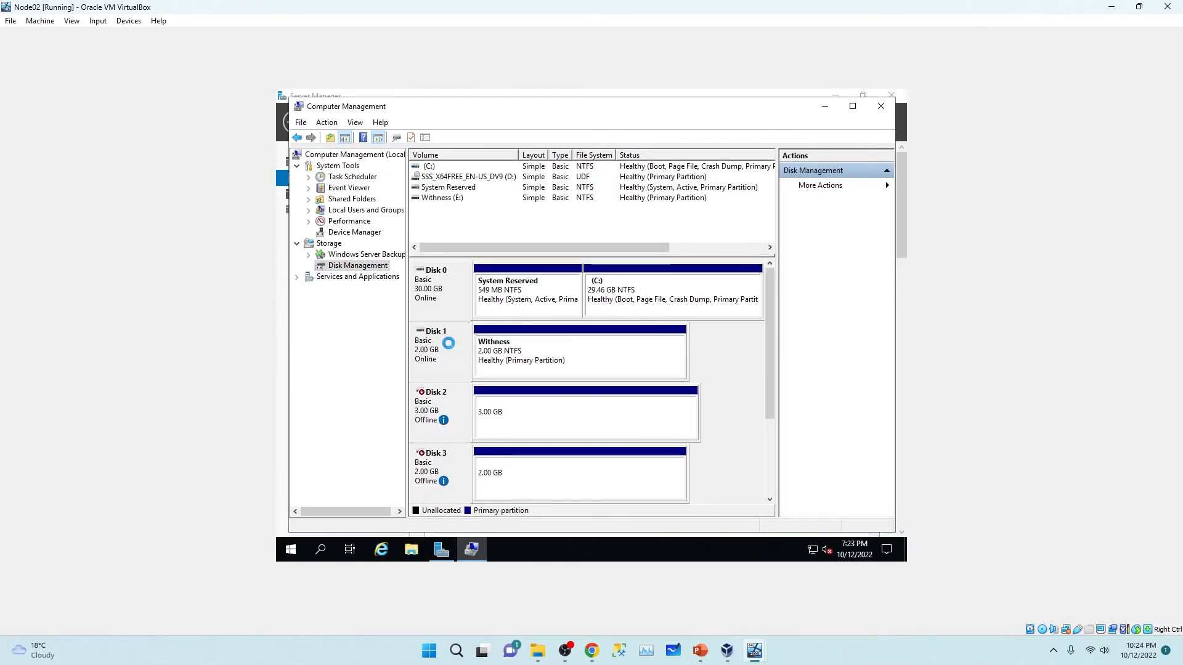
pyautogui.rightClick(441, 400)
pyautogui.click(464, 407)
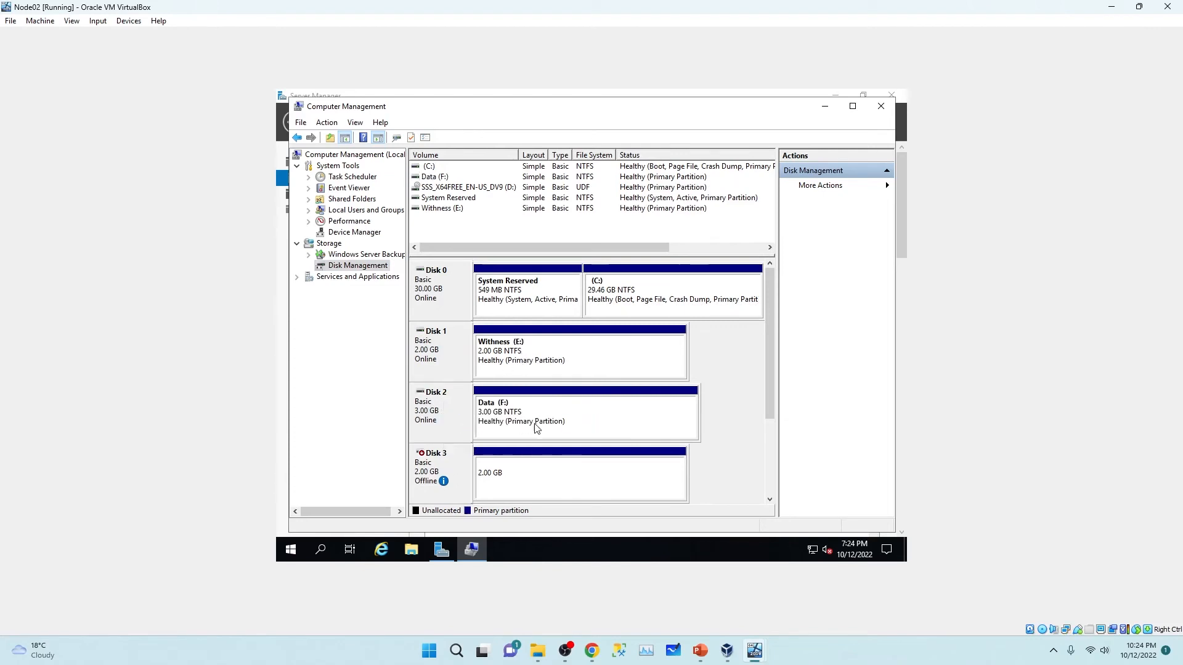
pyautogui.rightClick(440, 461)
pyautogui.click(472, 468)
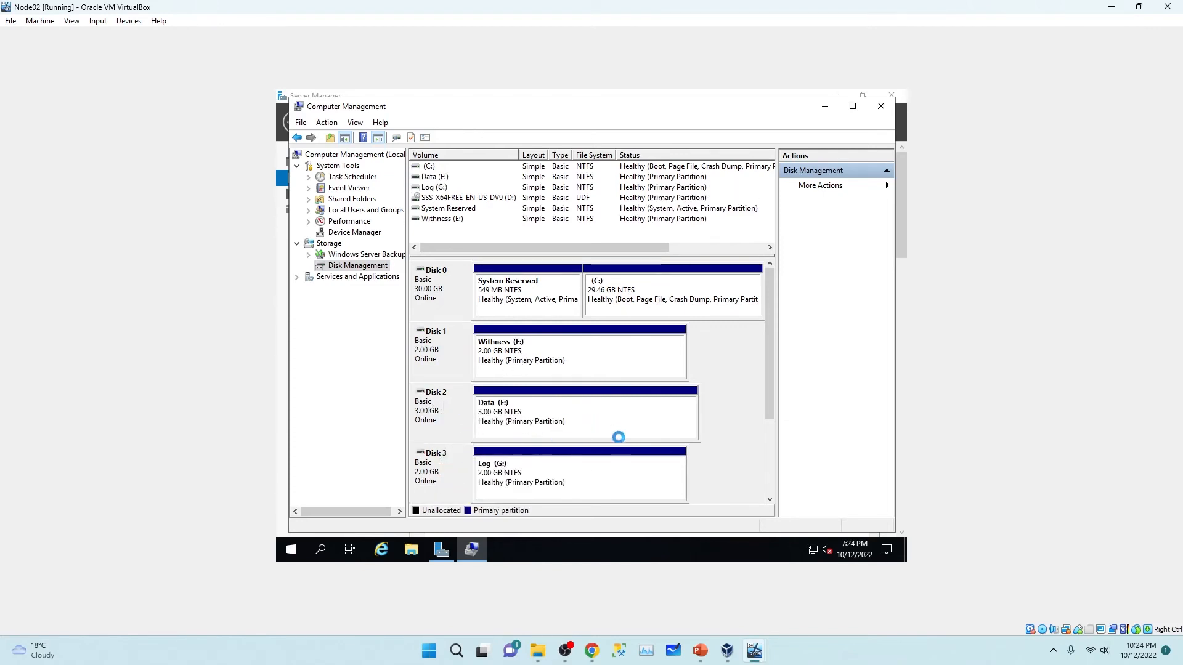
pyautogui.click(880, 107)
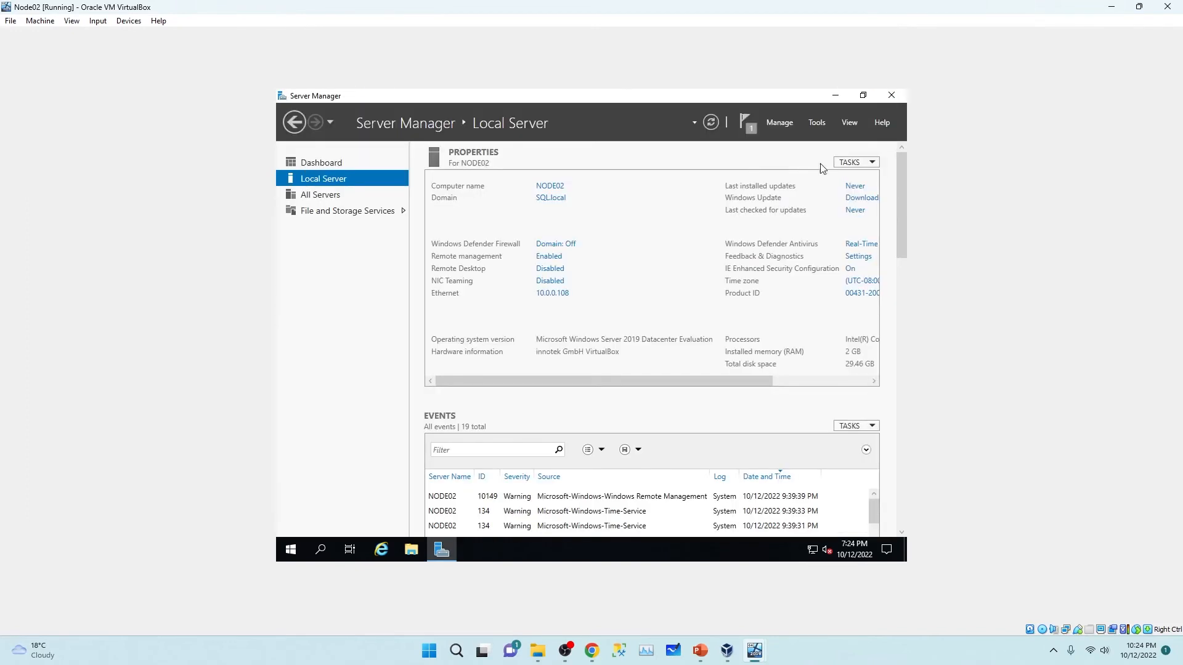
pyautogui.click(891, 96)
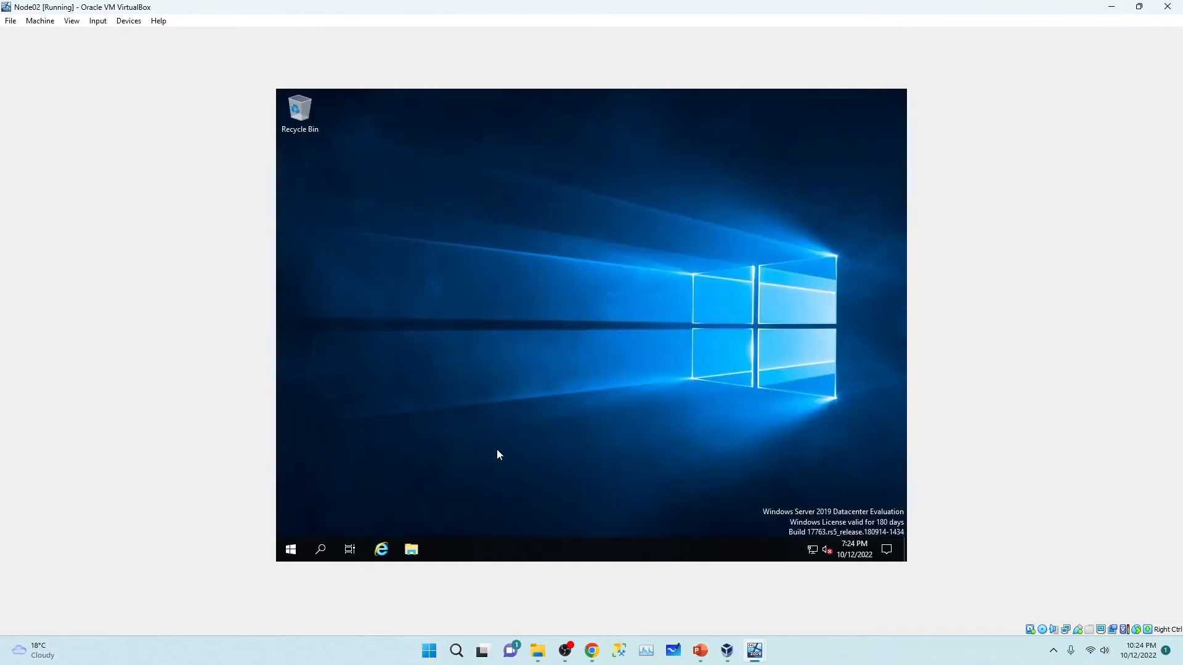
# Step: View Node02's drives in This PC, then bring Node01's window forward and clear its desktop
pyautogui.click(414, 550)
pyautogui.click(396, 285)
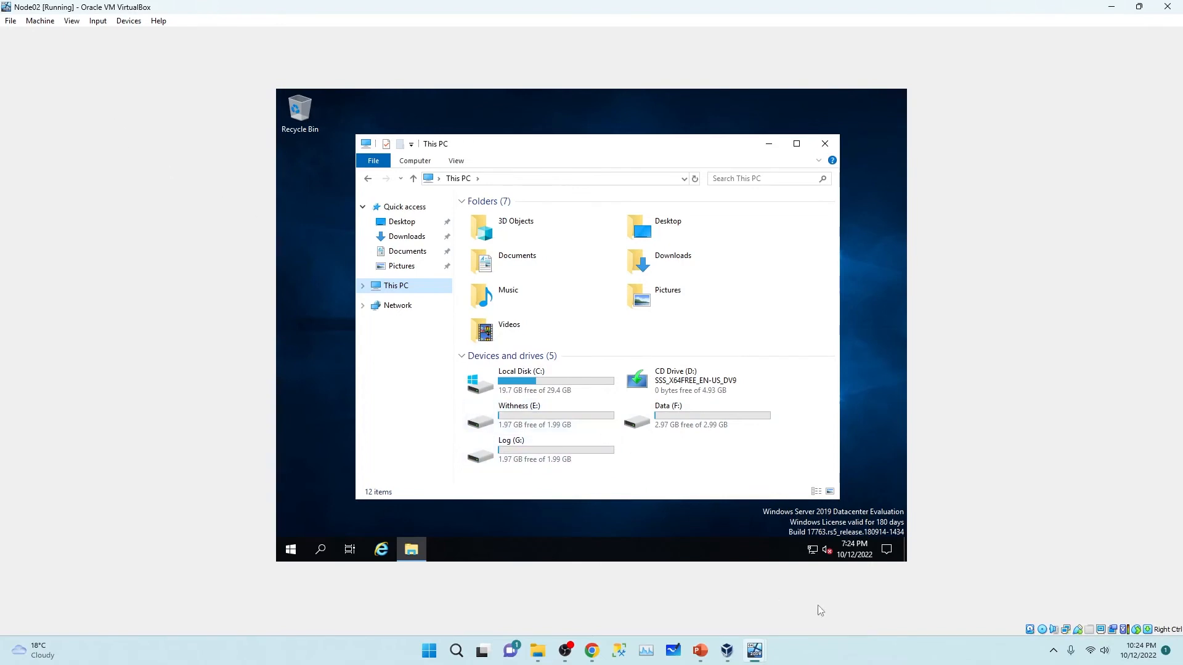
pyautogui.moveTo(758, 653)
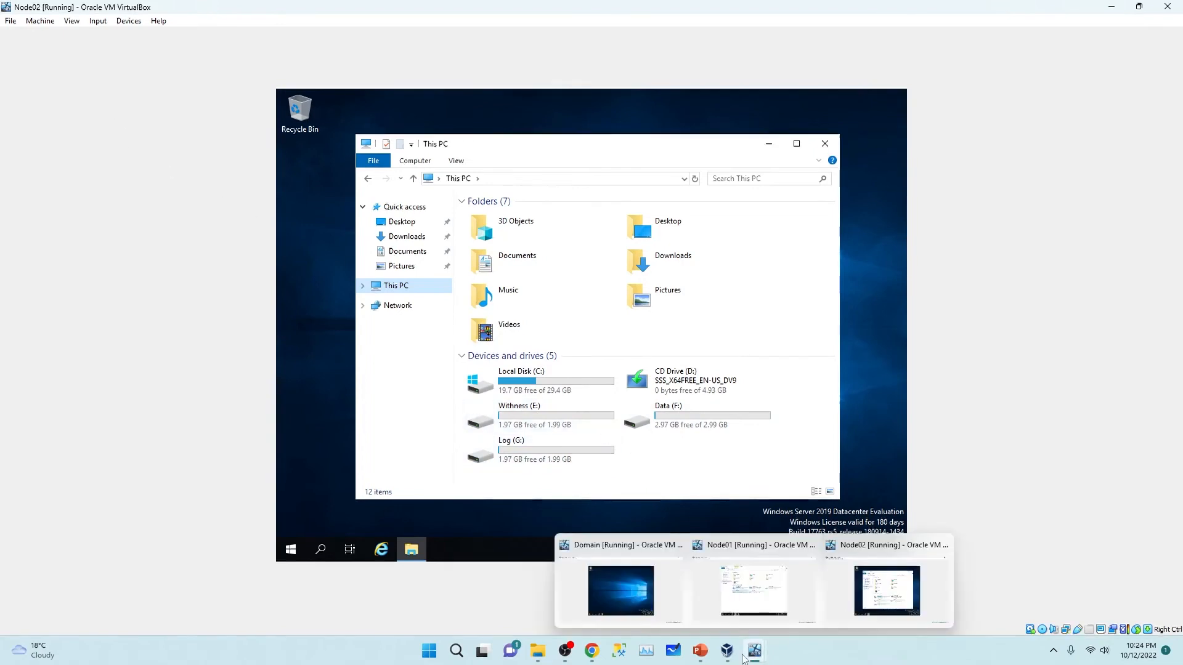
pyautogui.click(746, 579)
pyautogui.press('super+d')
pyautogui.rightClick(553, 301)
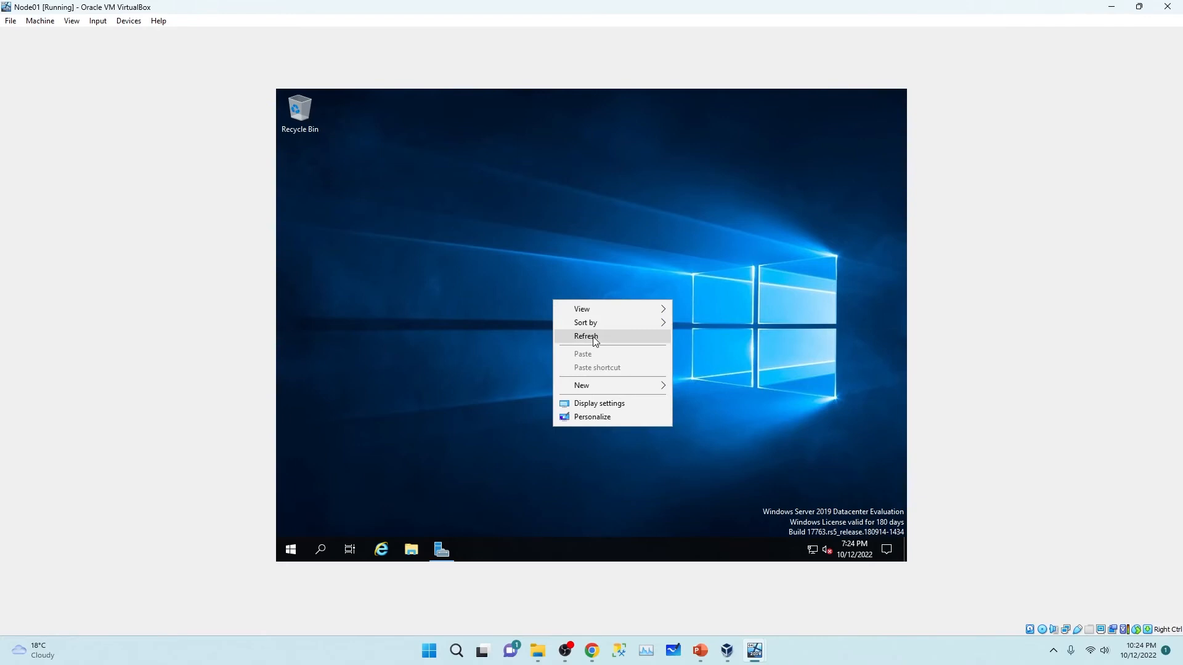
pyautogui.click(547, 318)
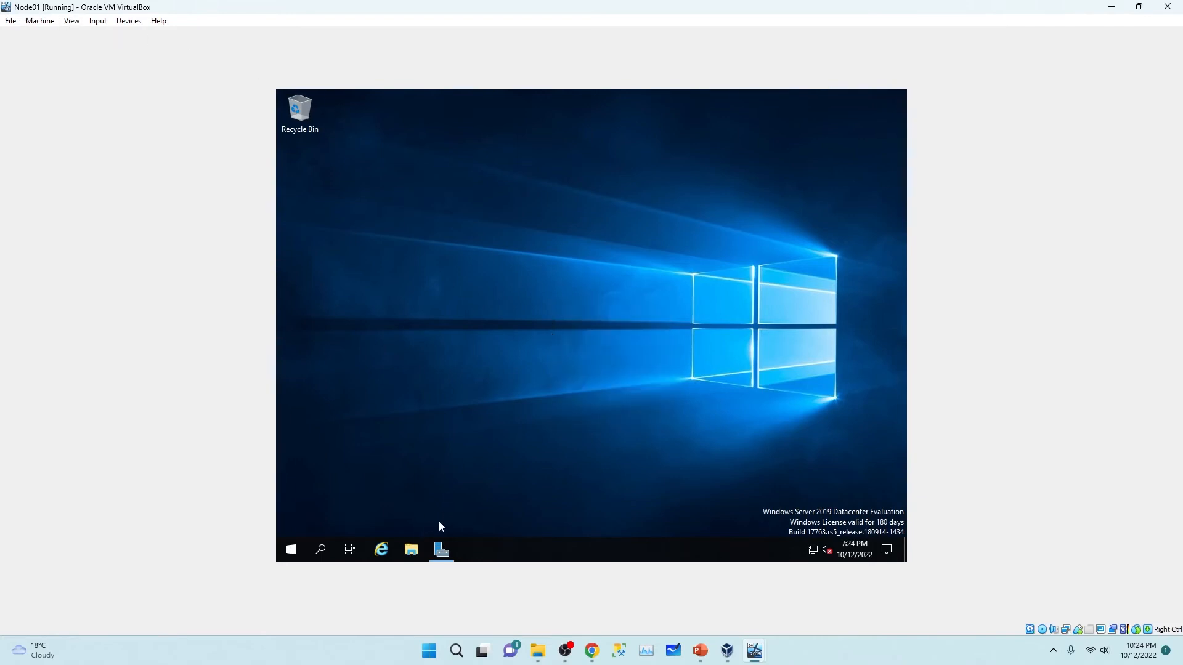
# Step: Launch Failover Cluster Manager on Node01 and start the Create Cluster Wizard
pyautogui.click(442, 550)
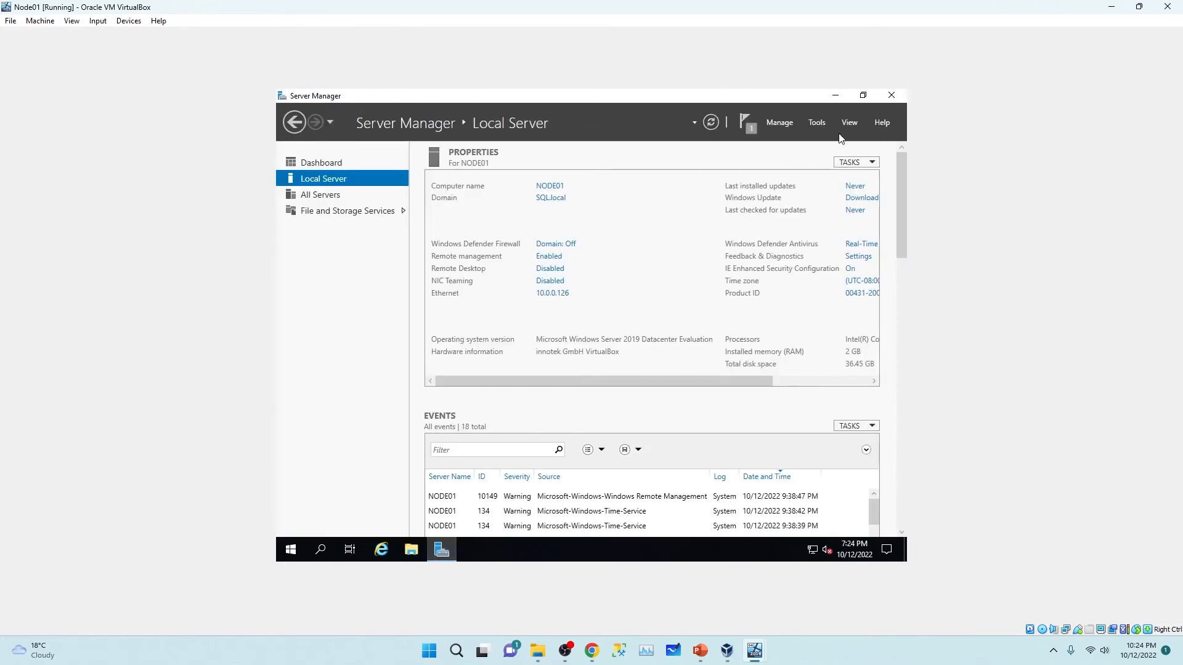
pyautogui.click(822, 123)
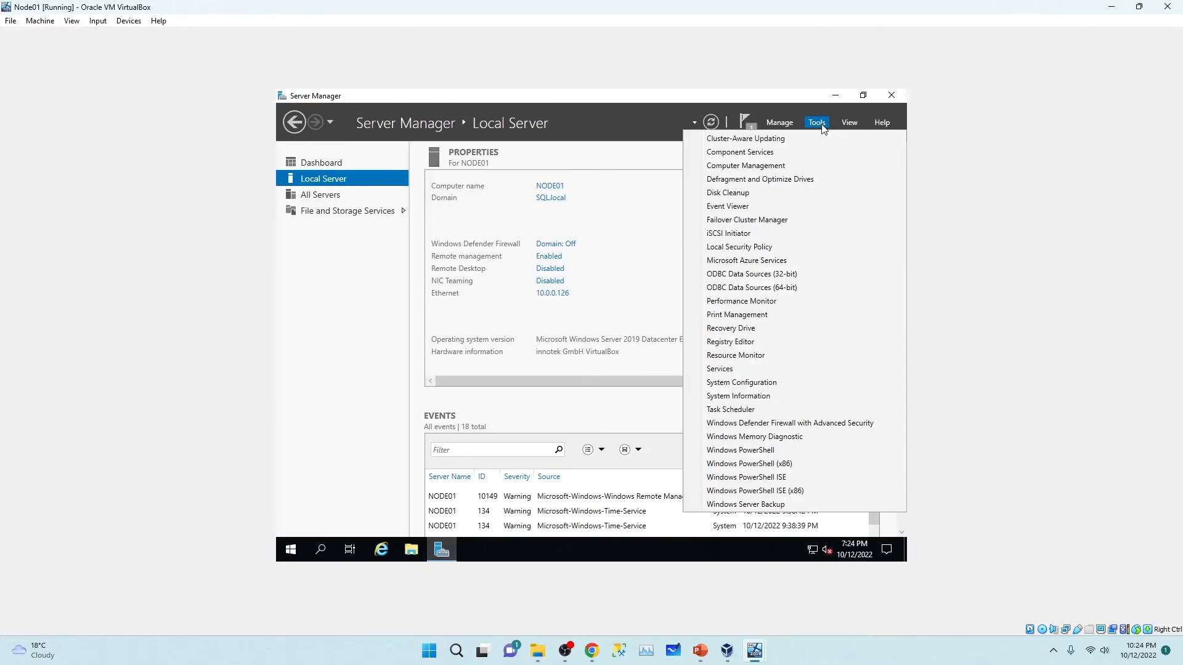
pyautogui.click(769, 223)
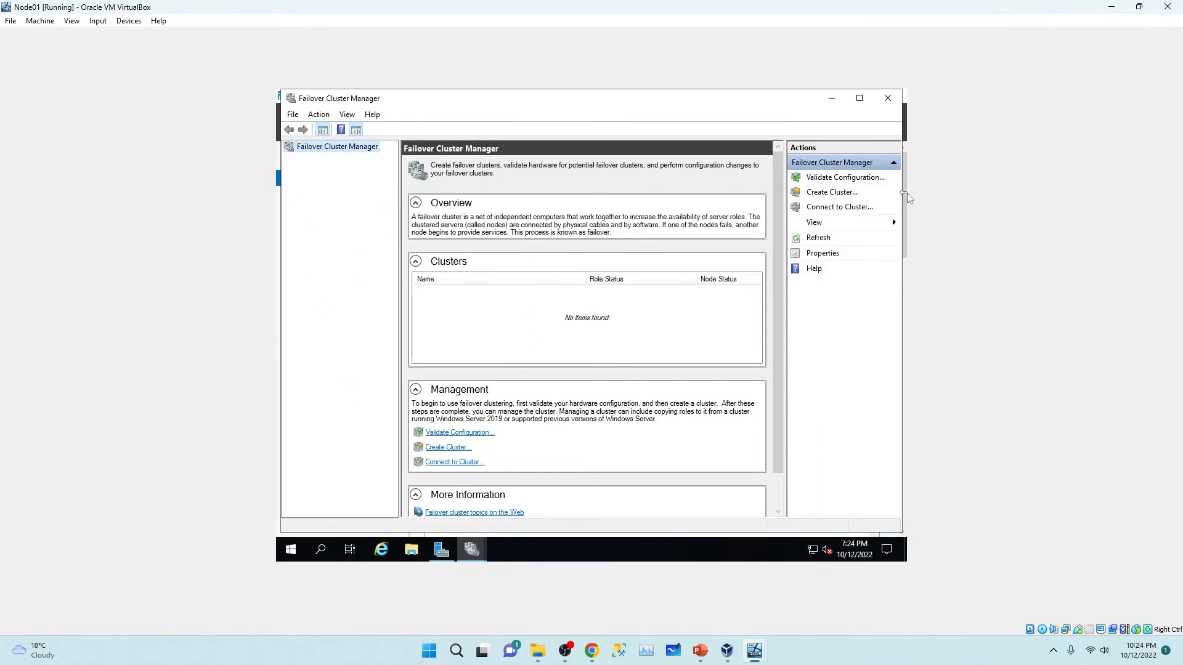
pyautogui.click(850, 197)
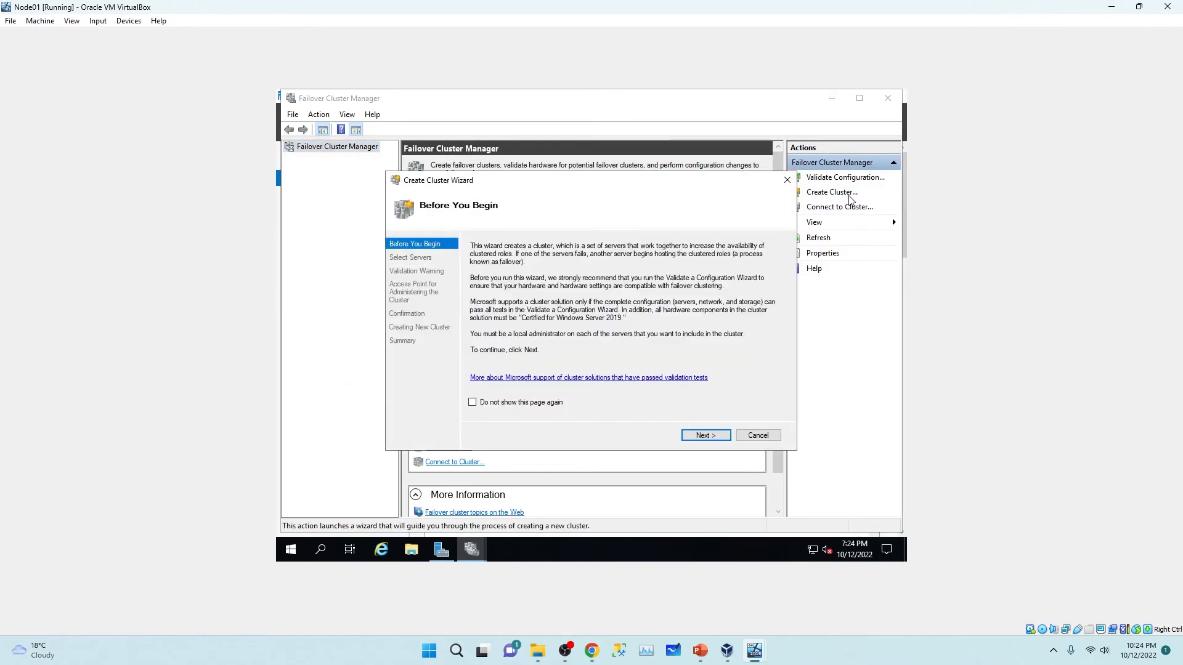
pyautogui.click(704, 439)
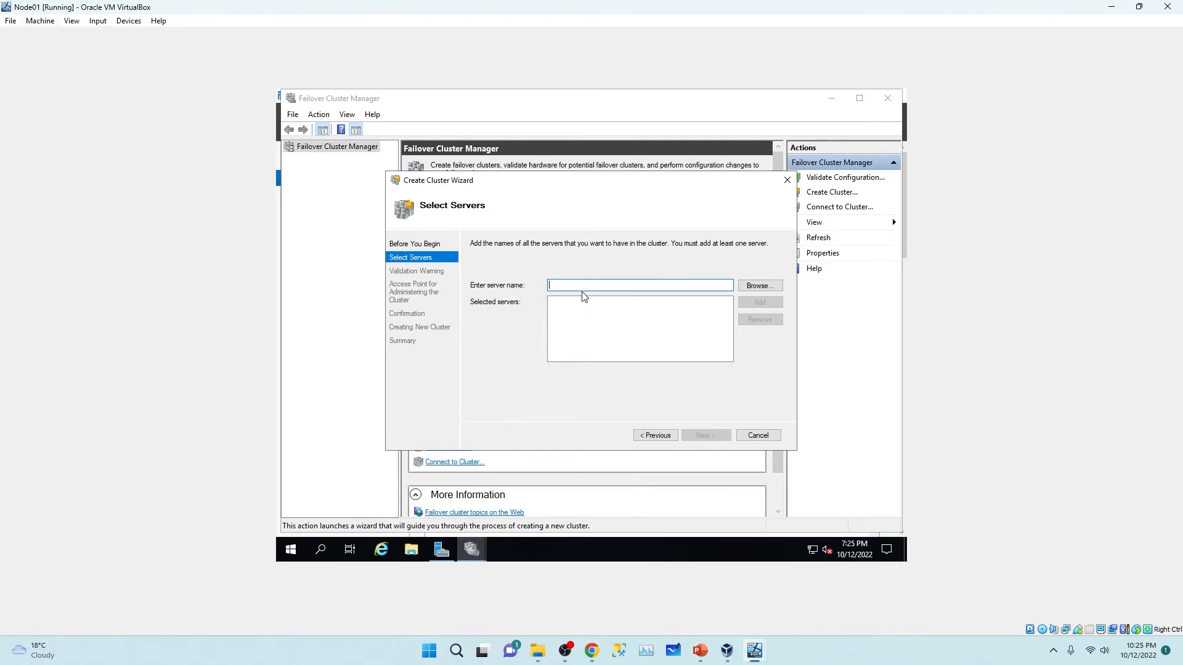
# Step: Add node01 and node02 as cluster servers and continue to the Validation Warning page
pyautogui.write('node01')
pyautogui.click(759, 302)
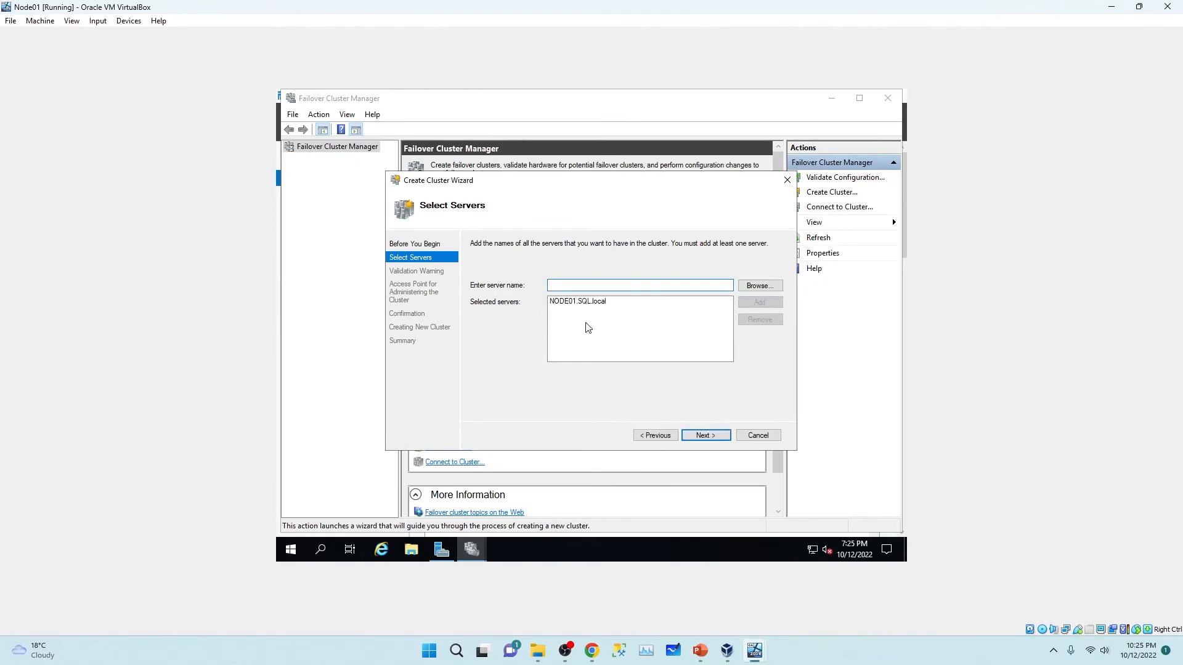
pyautogui.write('node02')
pyautogui.click(760, 302)
pyautogui.click(705, 435)
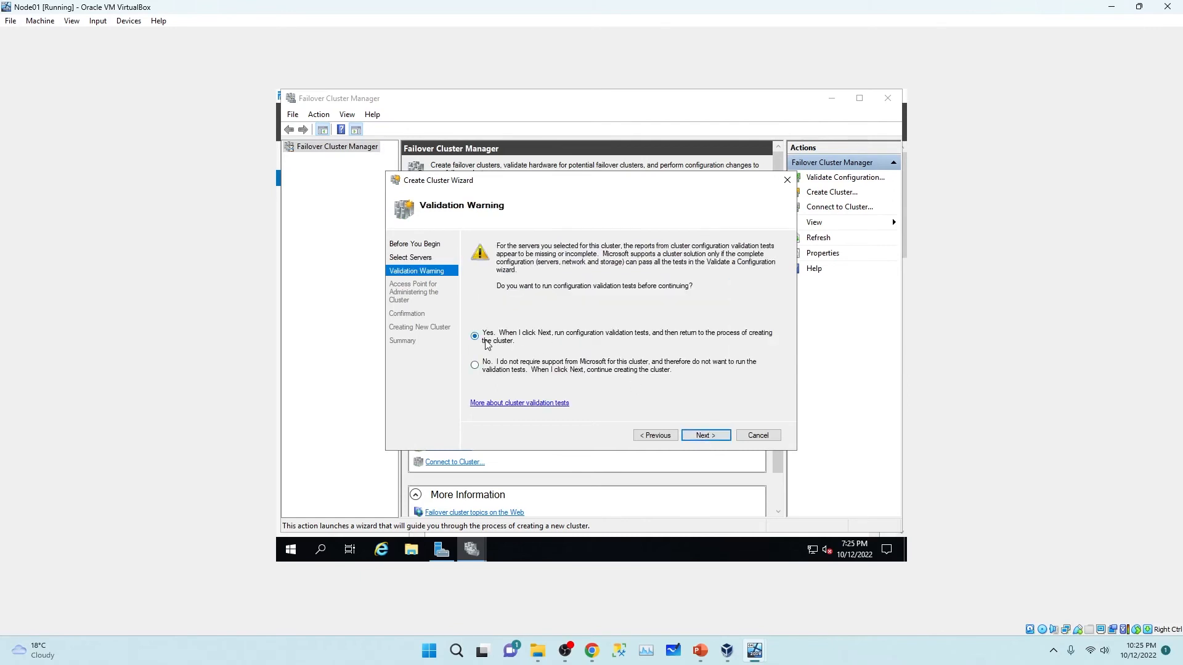
# Step: Run all validation tests on both nodes and finish to return to cluster creation
pyautogui.click(698, 436)
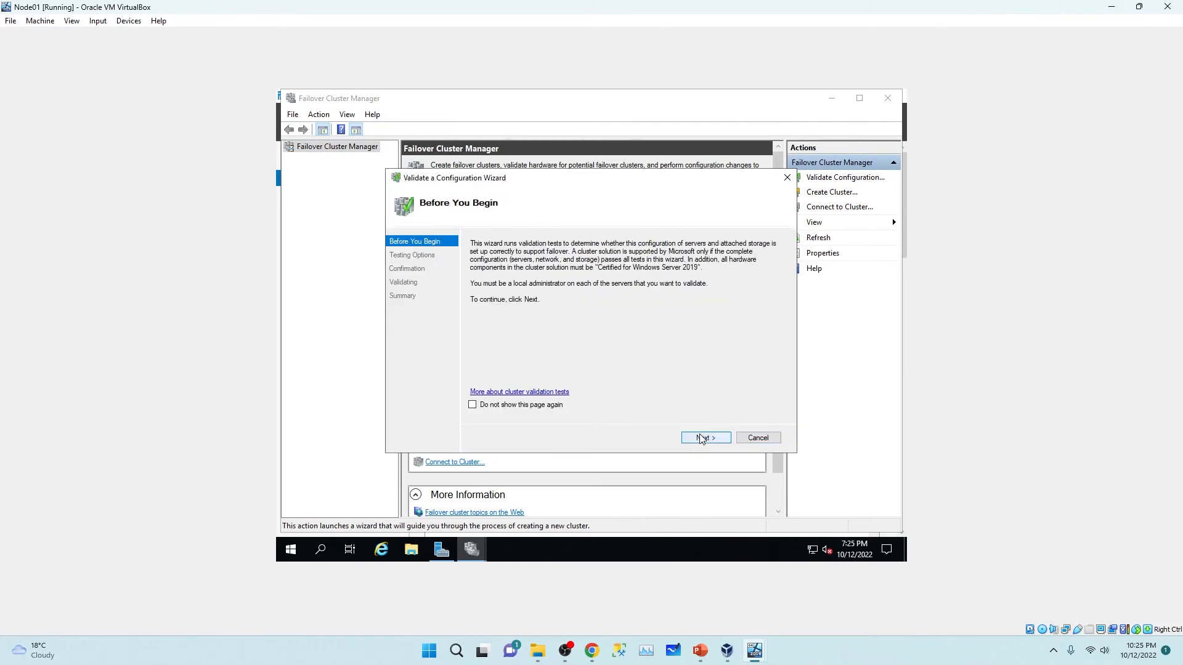
pyautogui.click(701, 438)
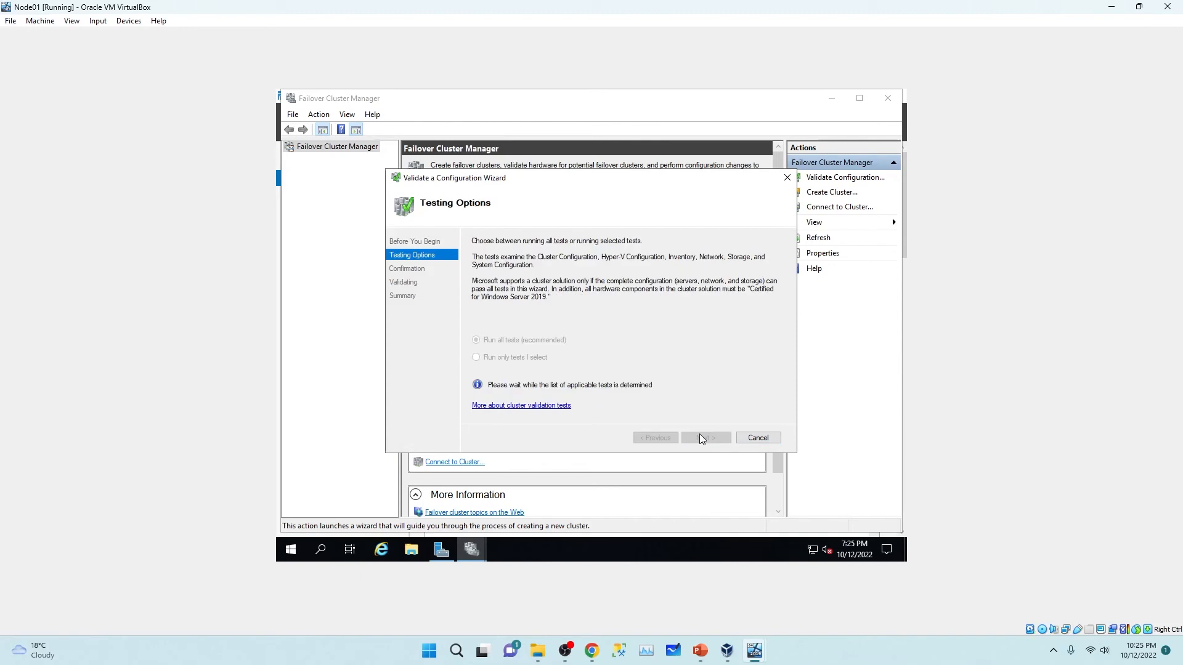
pyautogui.click(701, 438)
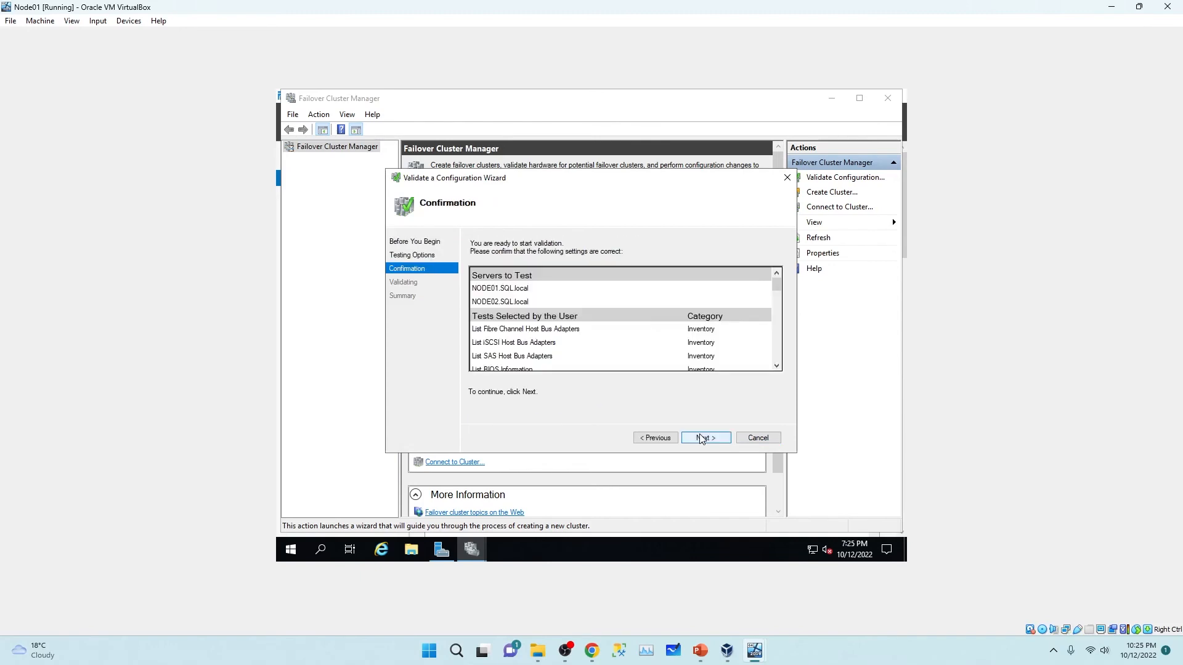
pyautogui.click(700, 438)
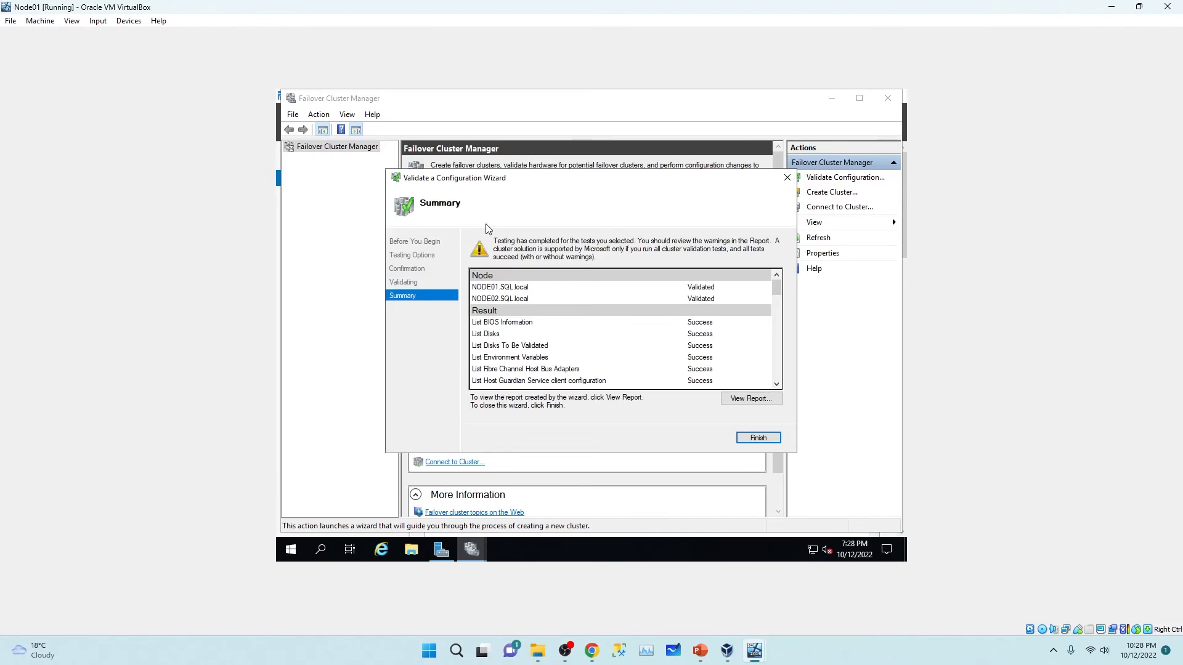
pyautogui.click(758, 438)
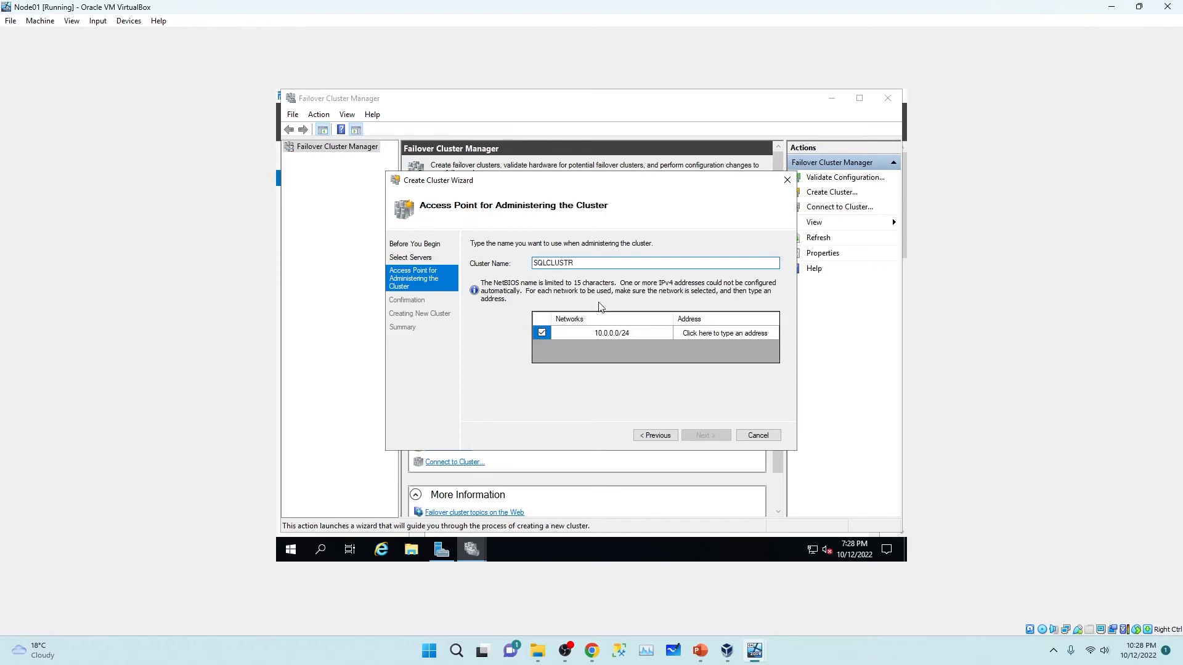
# Step: Enter 10.0.0.127 as the cluster's IP address
pyautogui.click(697, 332)
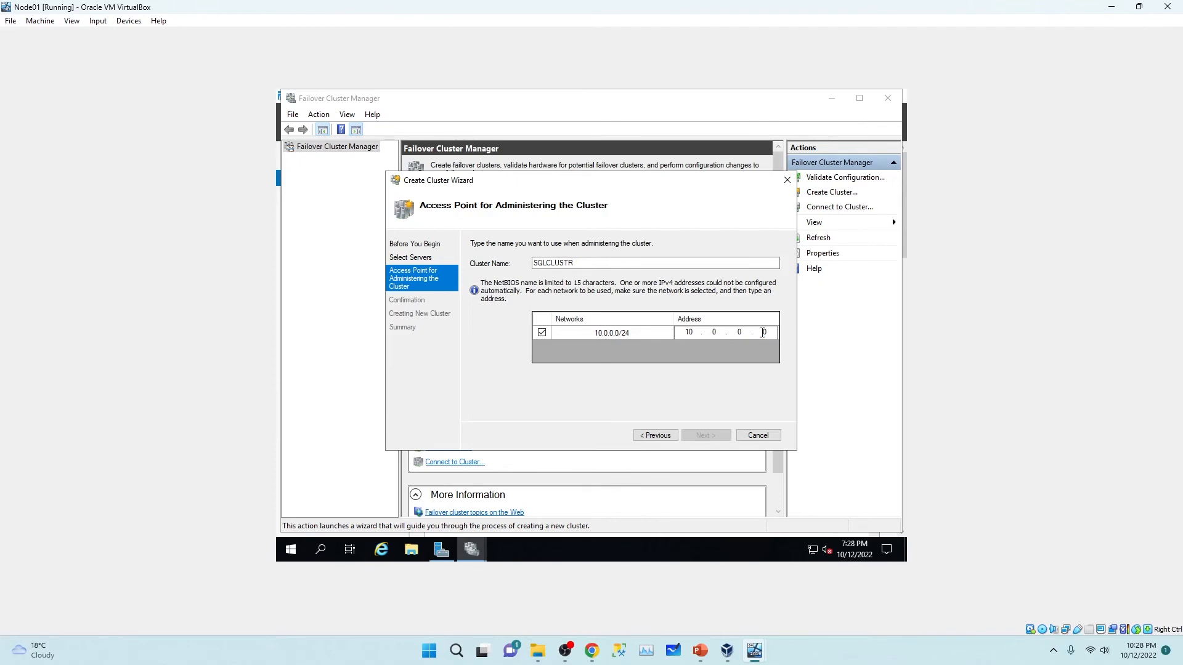
pyautogui.write('117')
pyautogui.press('BackSpace')
pyautogui.press('BackSpace')
pyautogui.write('27')
# Step: Confirm and create the SQLCLUSTR cluster, then close the finished wizard
pyautogui.click(703, 436)
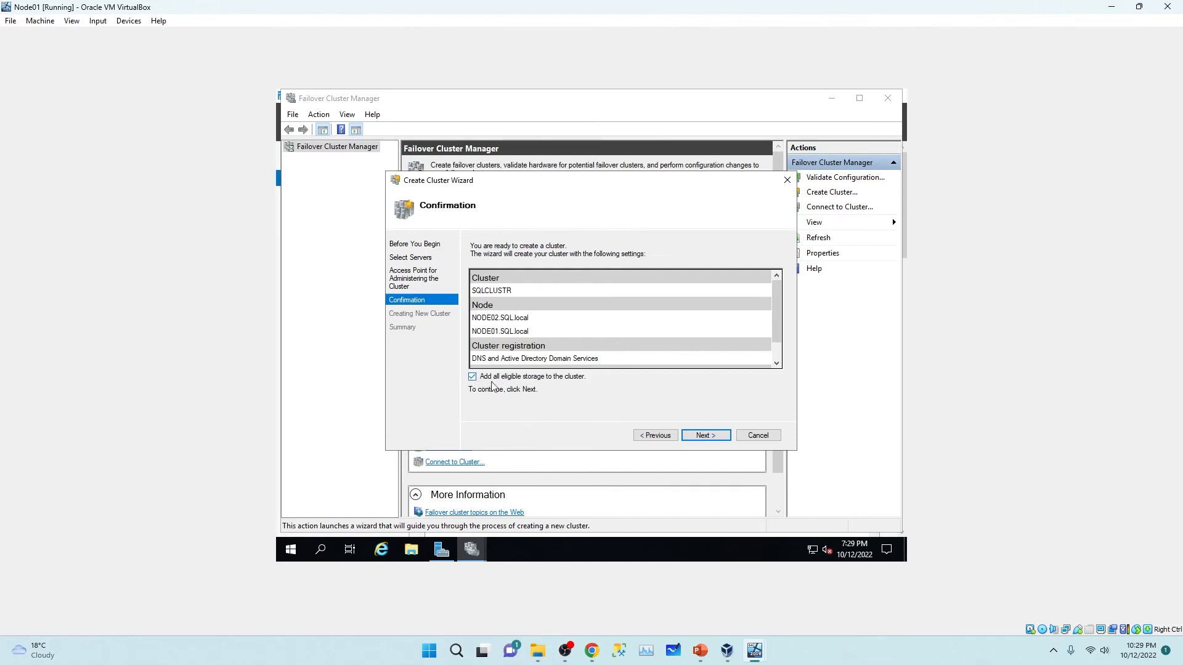
pyautogui.click(710, 440)
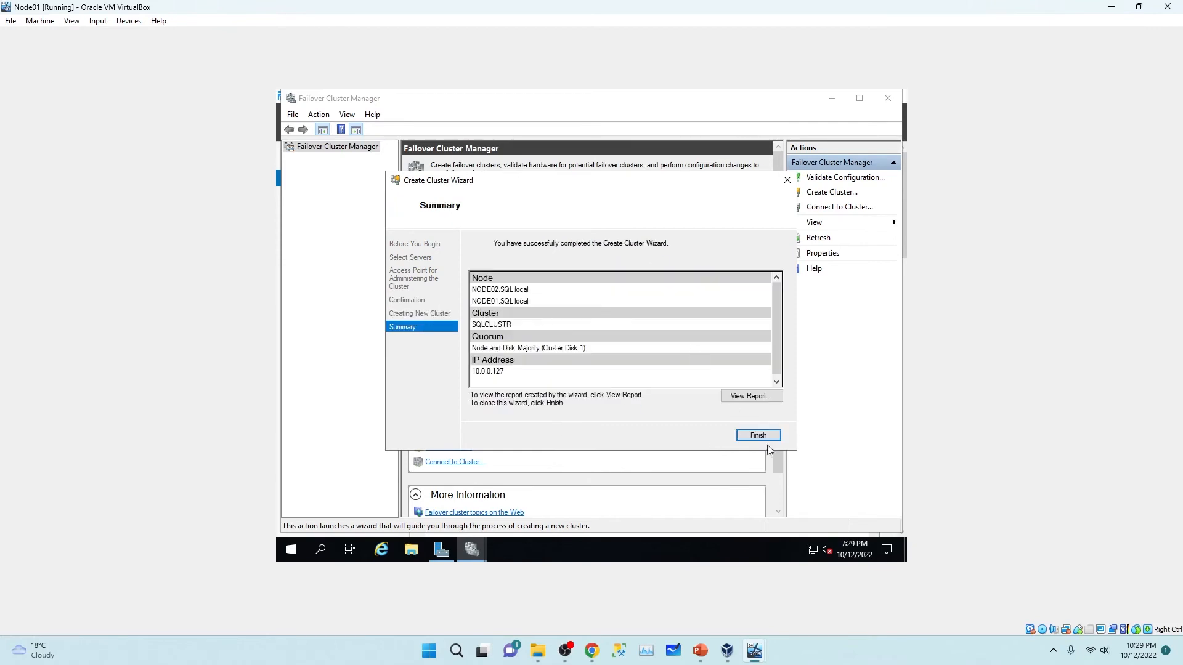
pyautogui.click(753, 435)
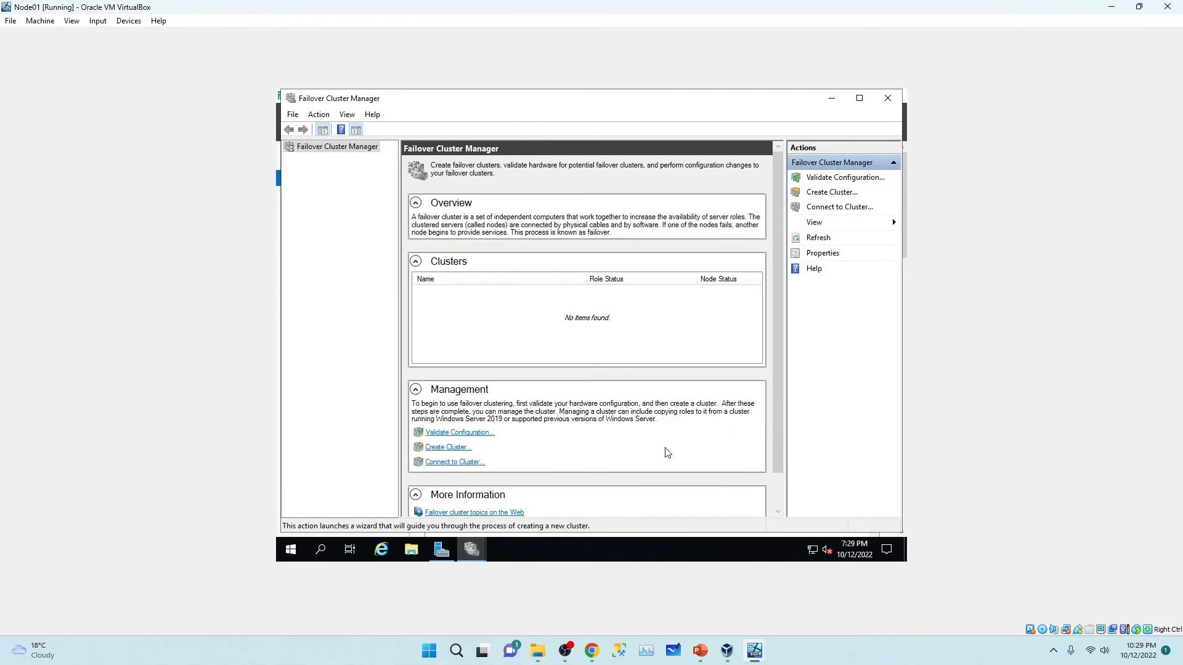
# Step: Expand SQLCLUSTR.SQL.local and browse its Roles, Nodes, Disks and Storage overview
pyautogui.click(469, 294)
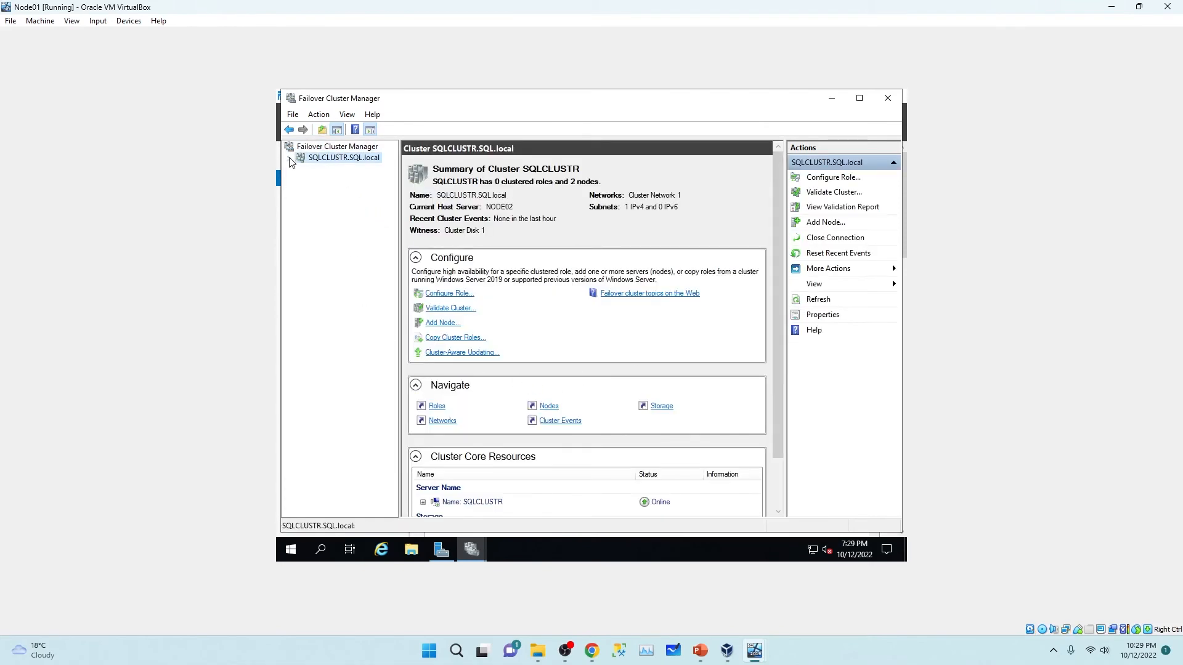
pyautogui.click(287, 158)
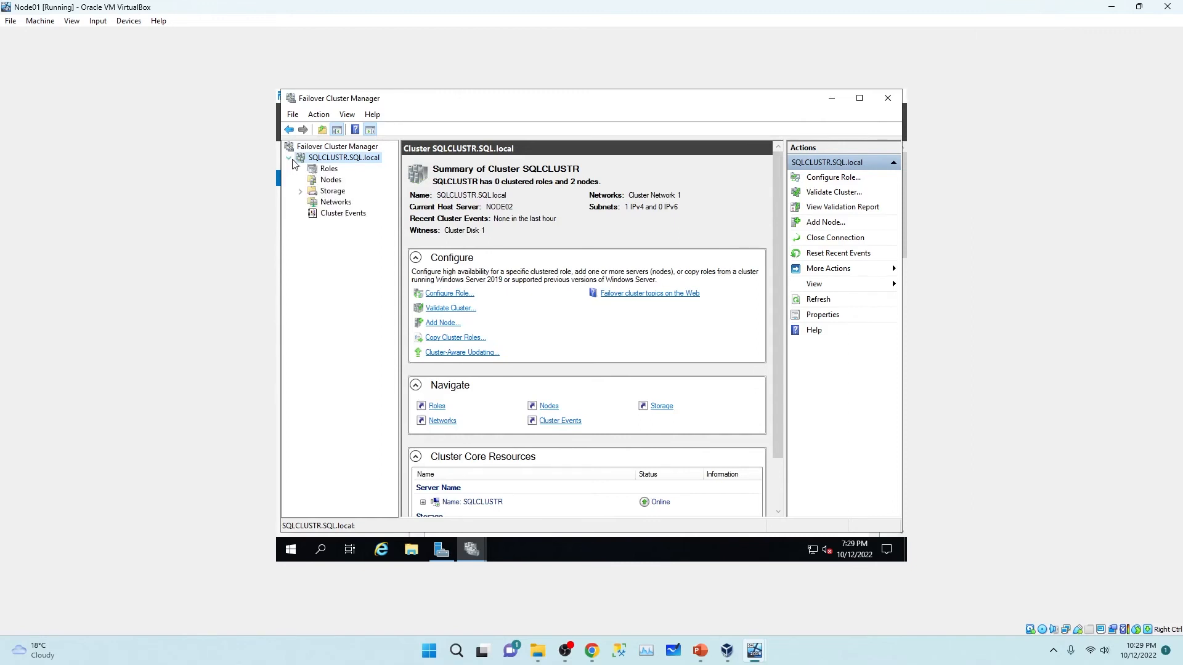
pyautogui.click(329, 170)
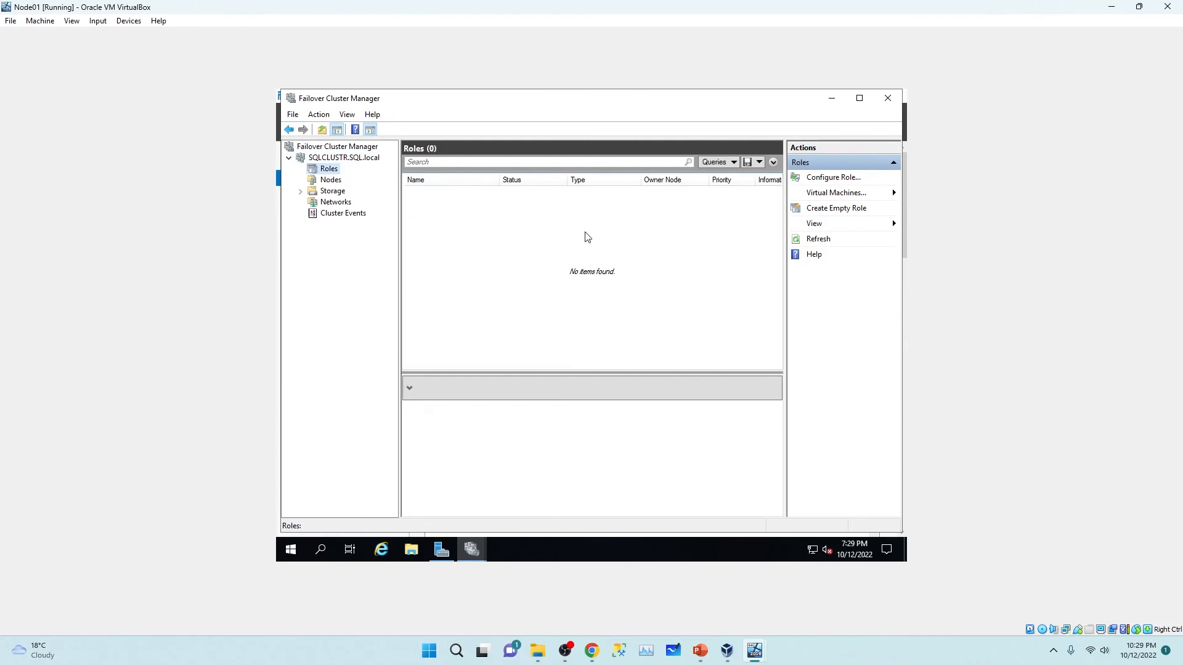
pyautogui.click(332, 182)
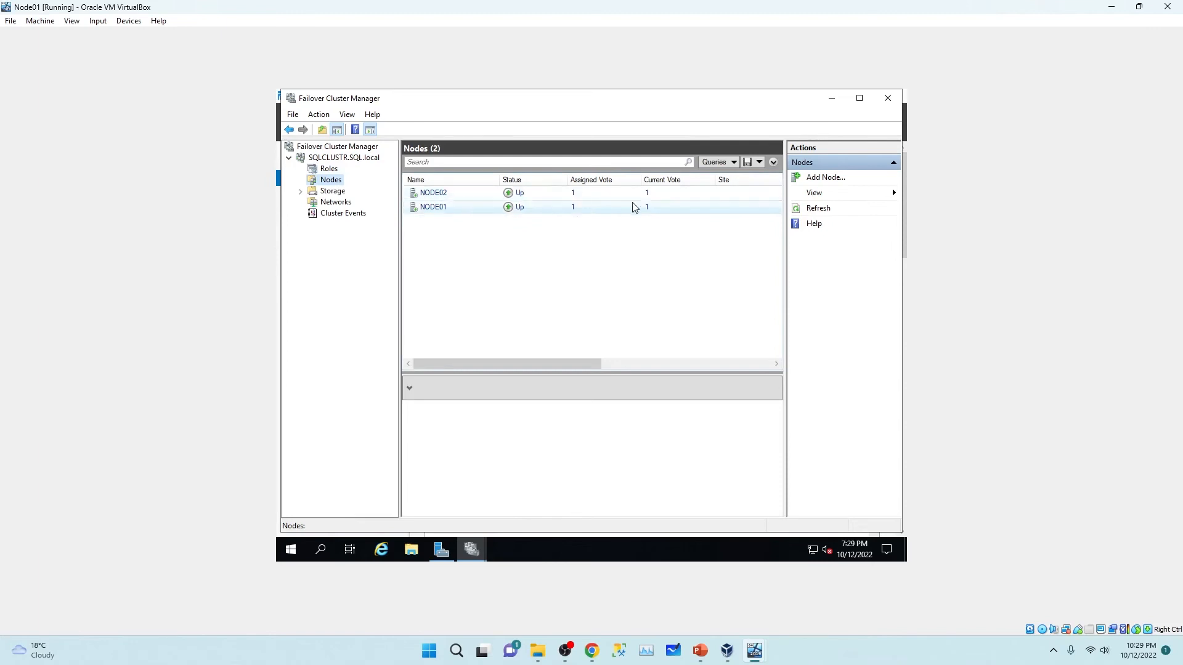
pyautogui.click(301, 192)
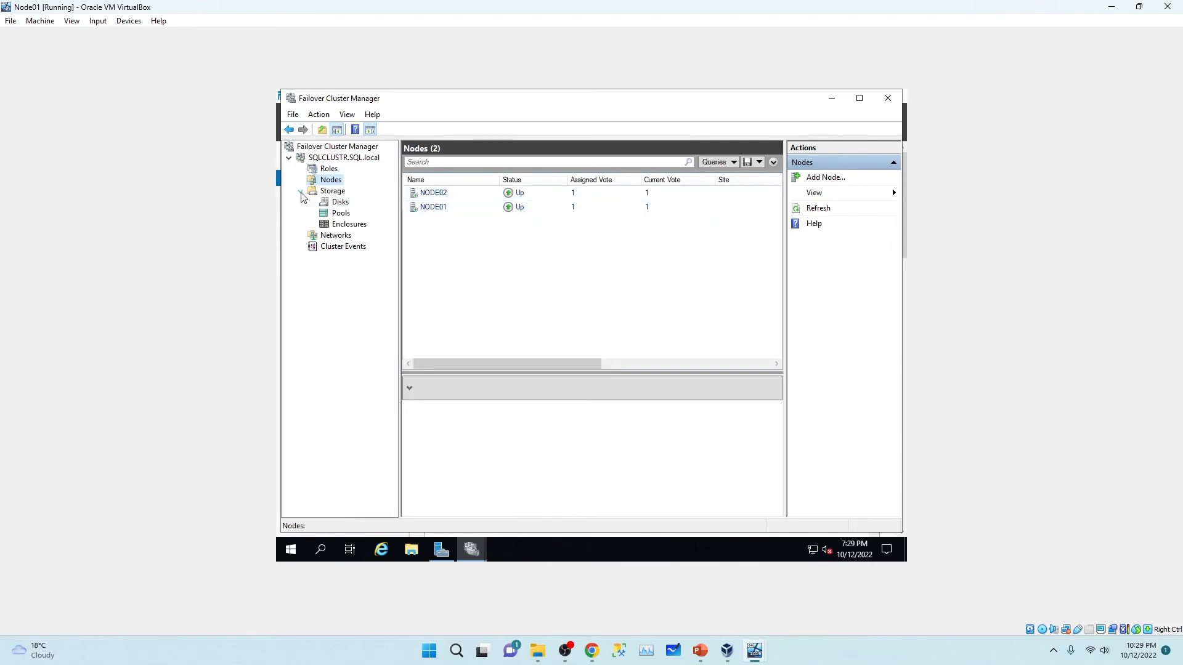
pyautogui.click(341, 206)
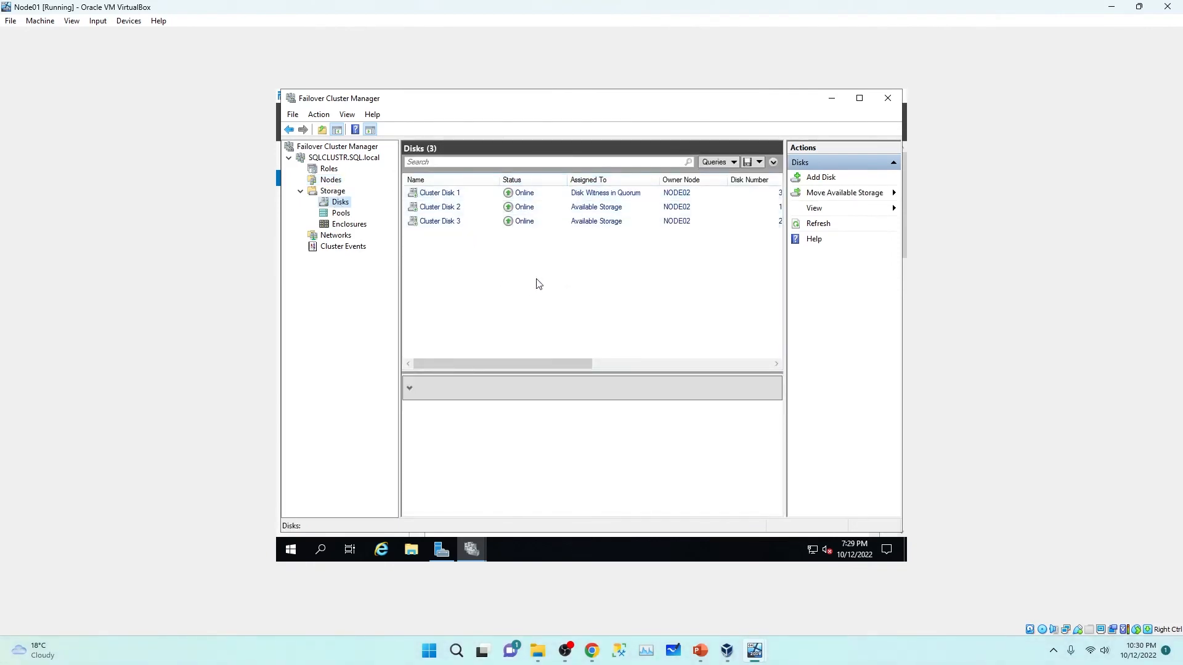
pyautogui.click(301, 193)
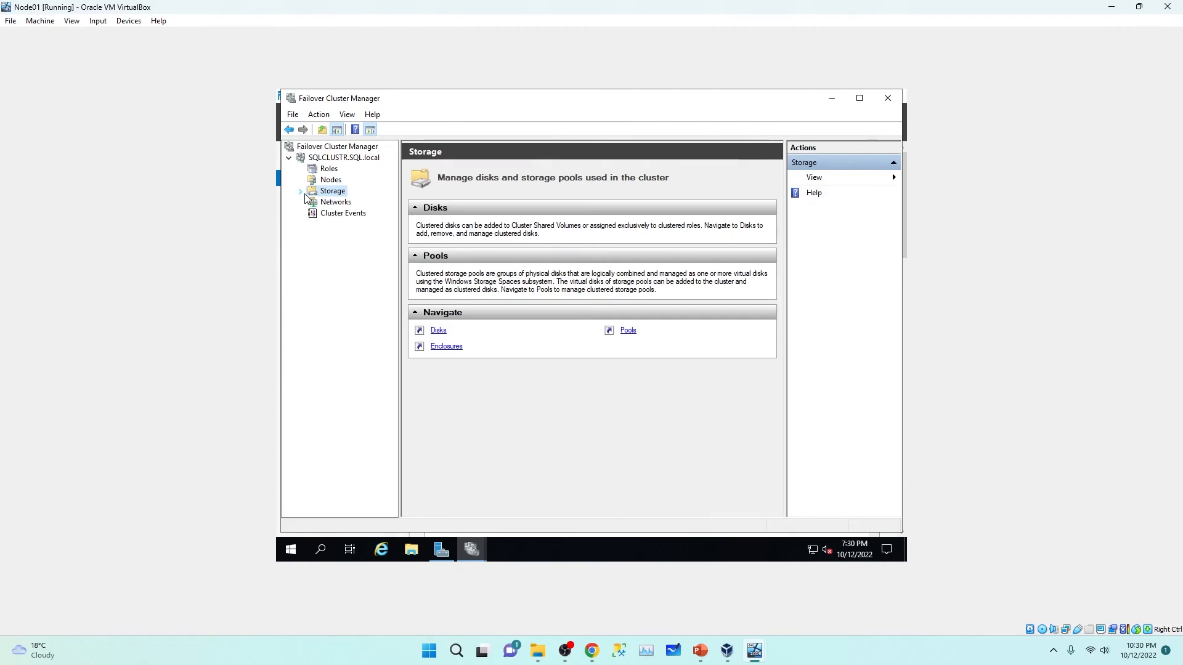
pyautogui.rightClick(338, 162)
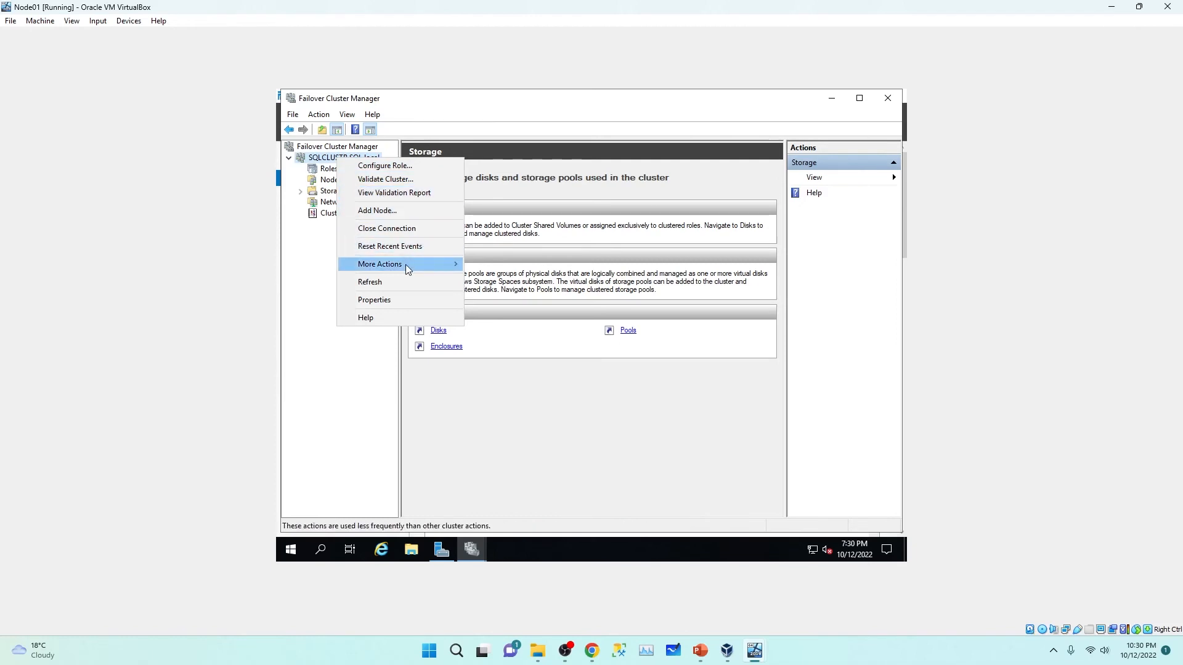
# Step: Start the quorum wizard with advanced configuration, all nodes voting and a disk witness
pyautogui.moveTo(405, 265)
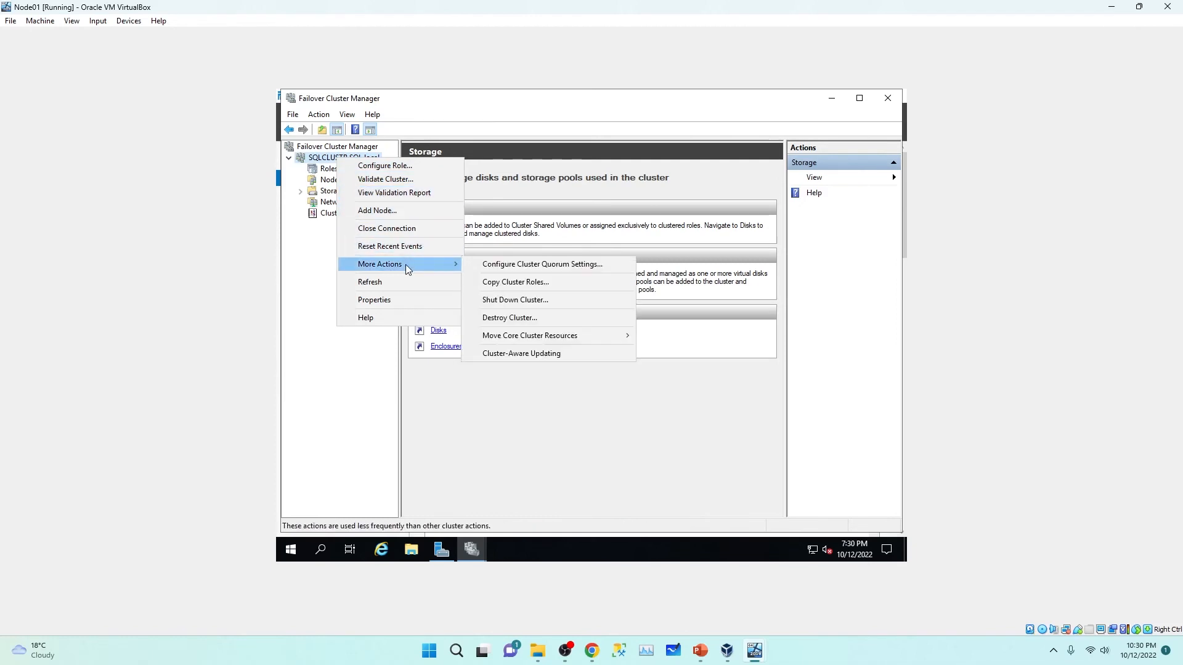
pyautogui.click(503, 266)
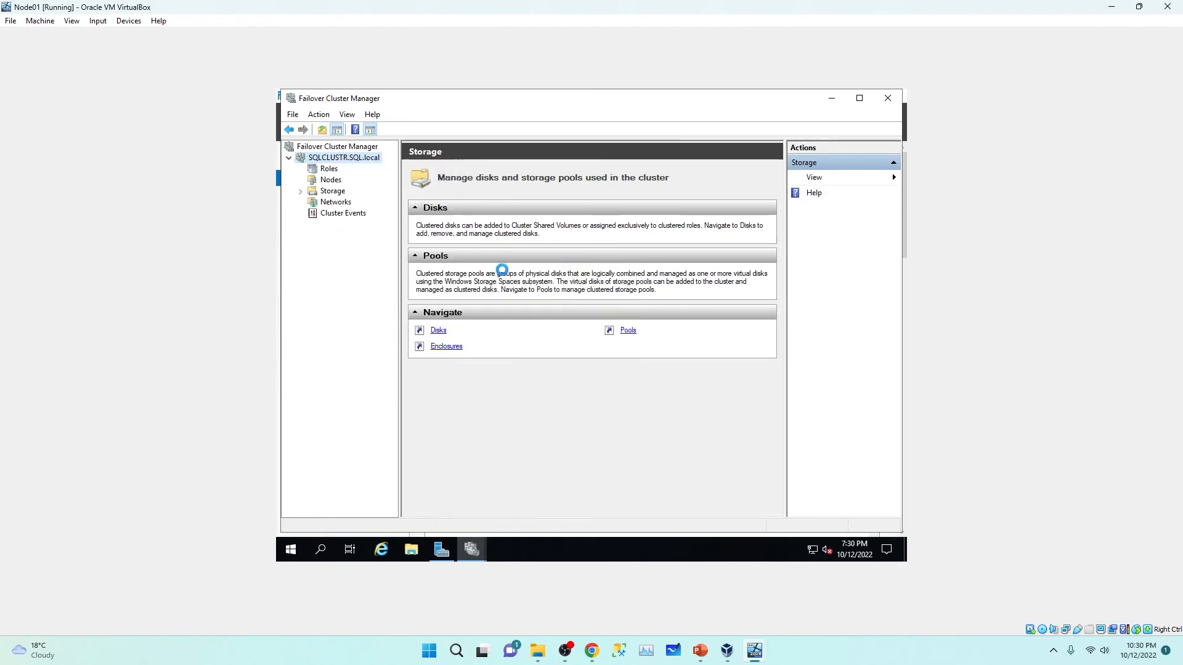
pyautogui.click(706, 439)
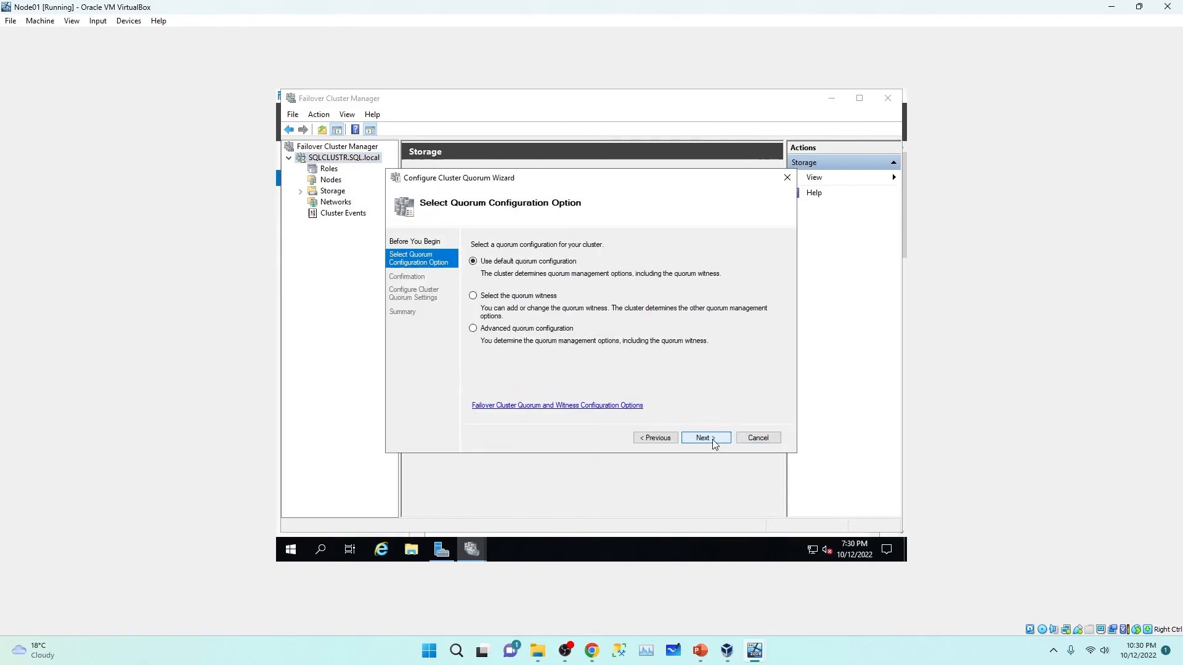
pyautogui.click(473, 329)
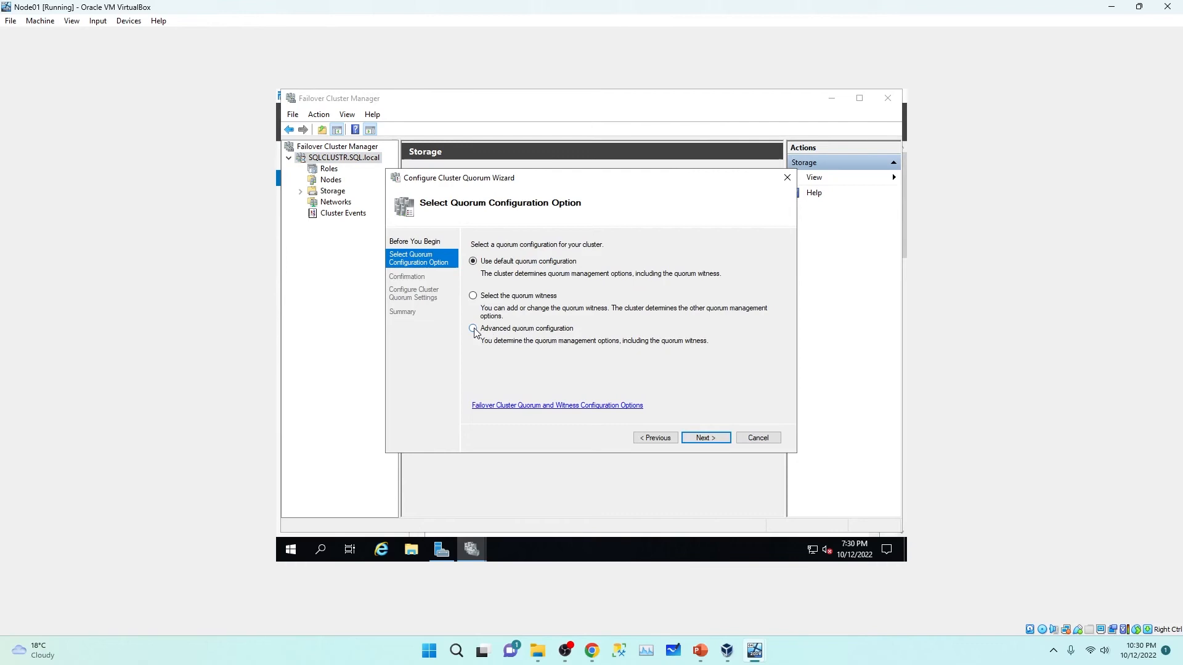
pyautogui.click(704, 435)
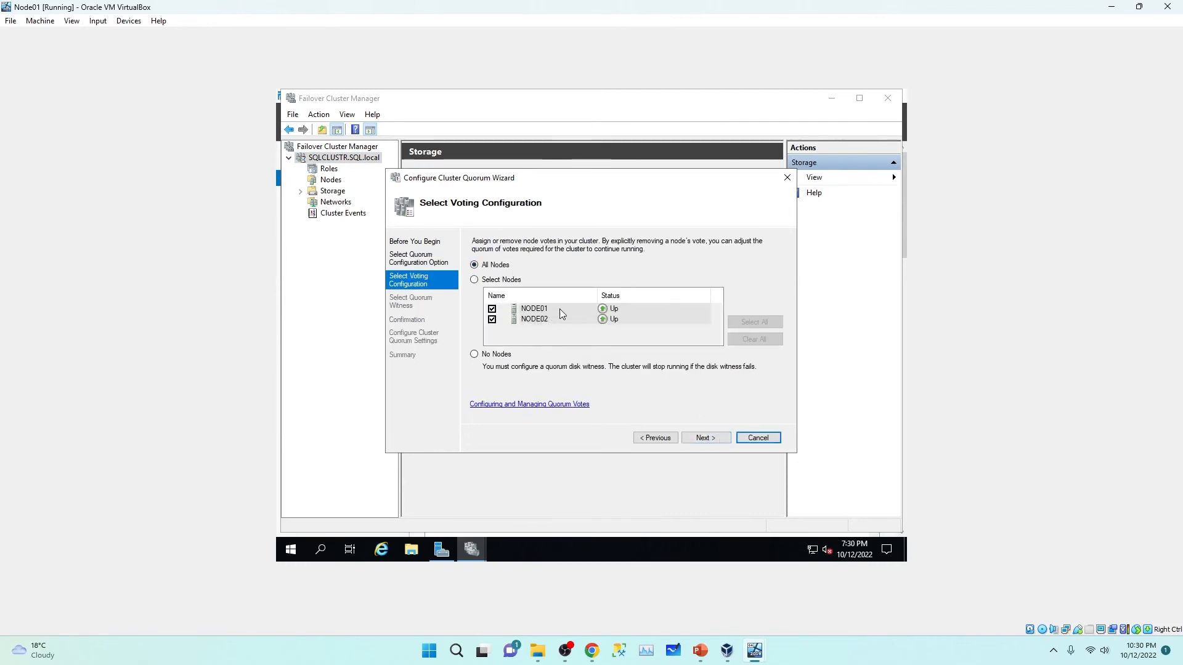
pyautogui.click(704, 437)
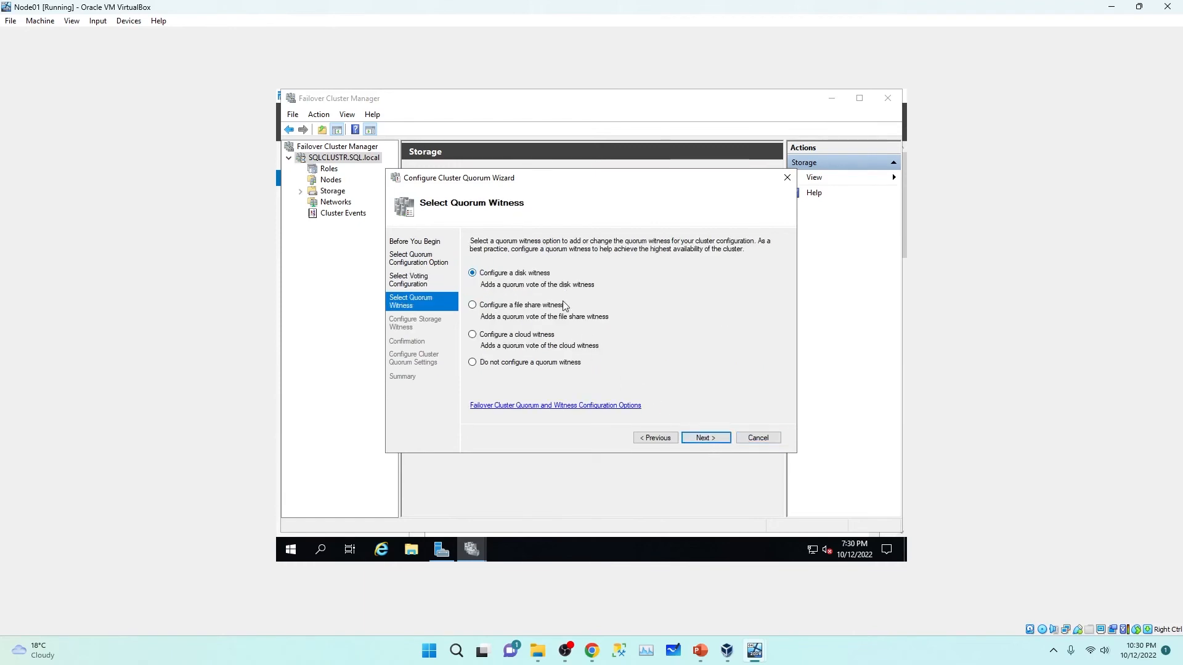
pyautogui.click(707, 439)
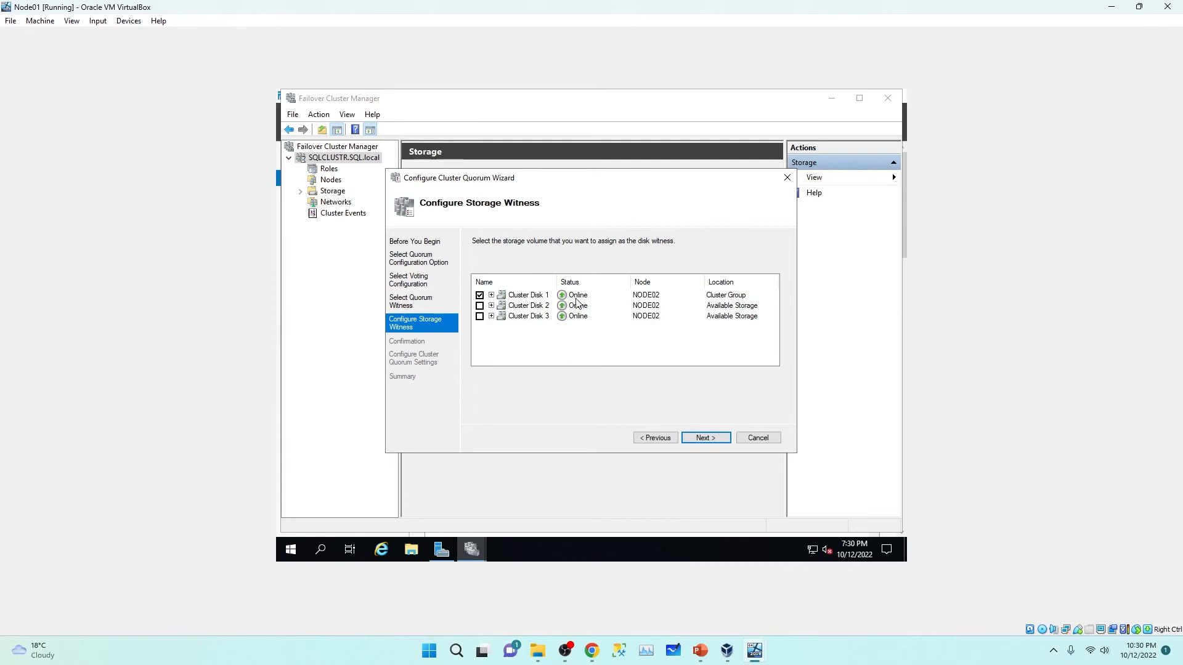
# Step: Select Cluster Disk 1 as the disk witness, apply, and close the wizard
pyautogui.click(535, 297)
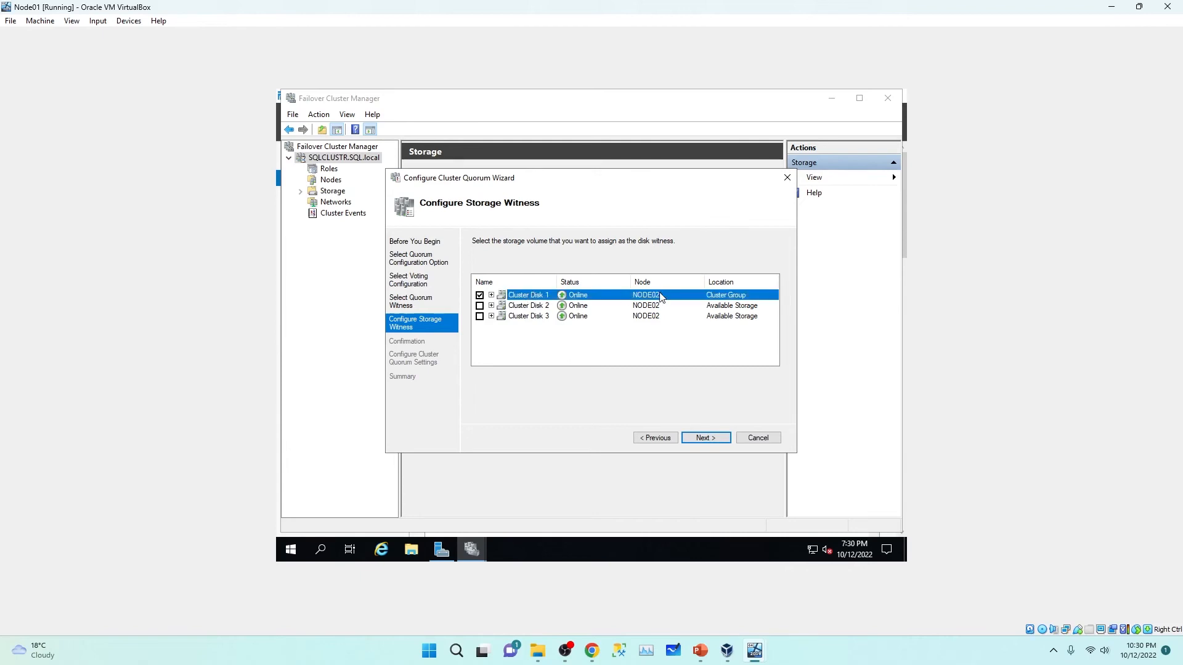
pyautogui.click(480, 306)
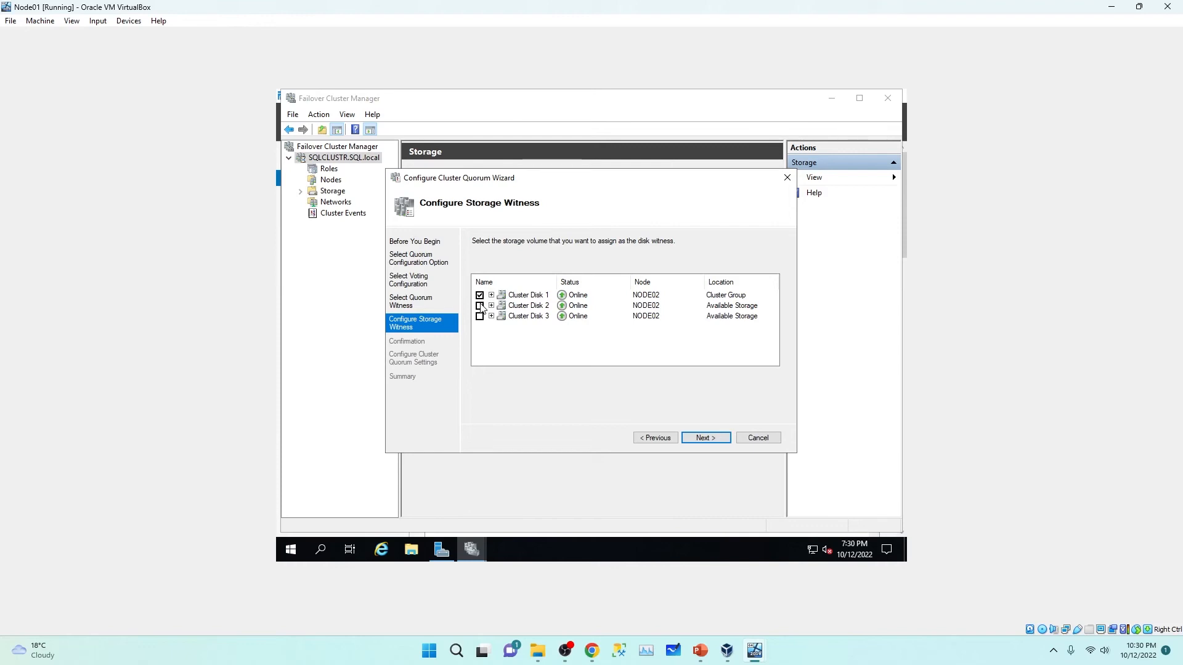
pyautogui.click(527, 297)
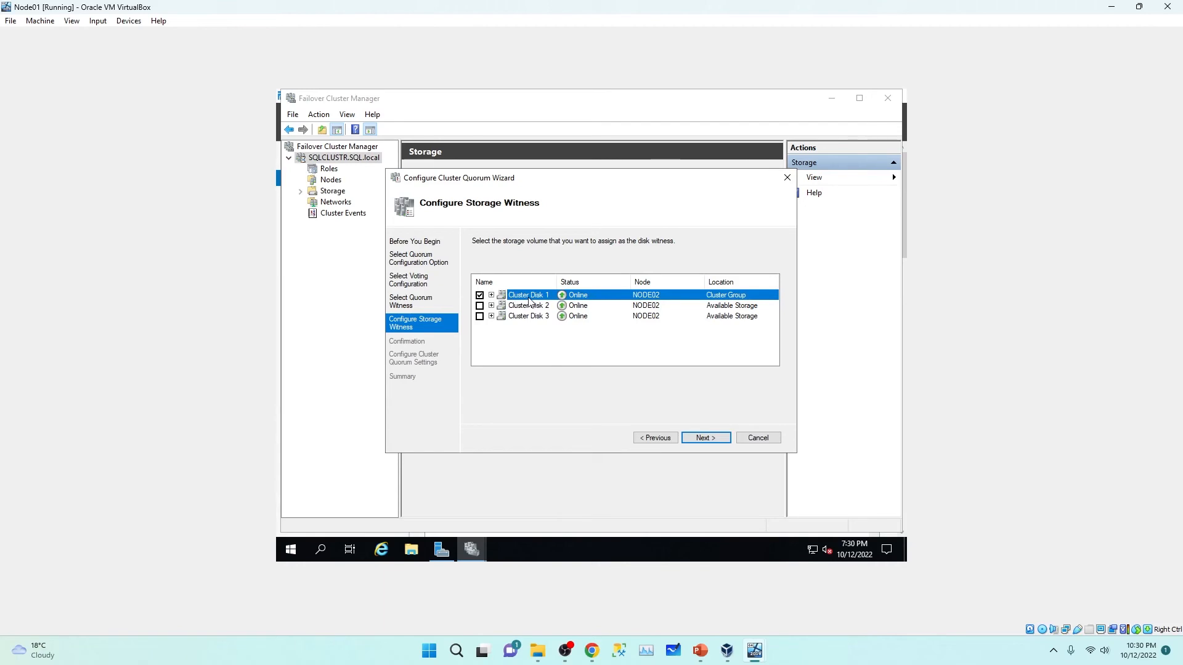
pyautogui.click(703, 438)
pyautogui.click(703, 438)
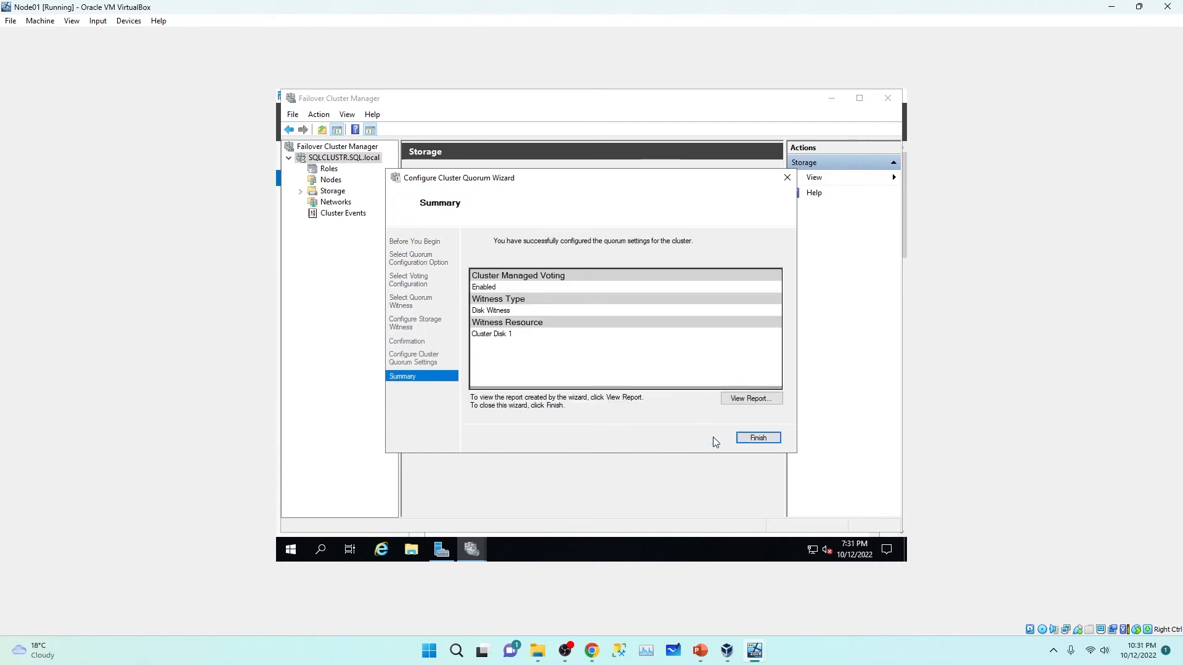
pyautogui.click(759, 437)
pyautogui.click(329, 168)
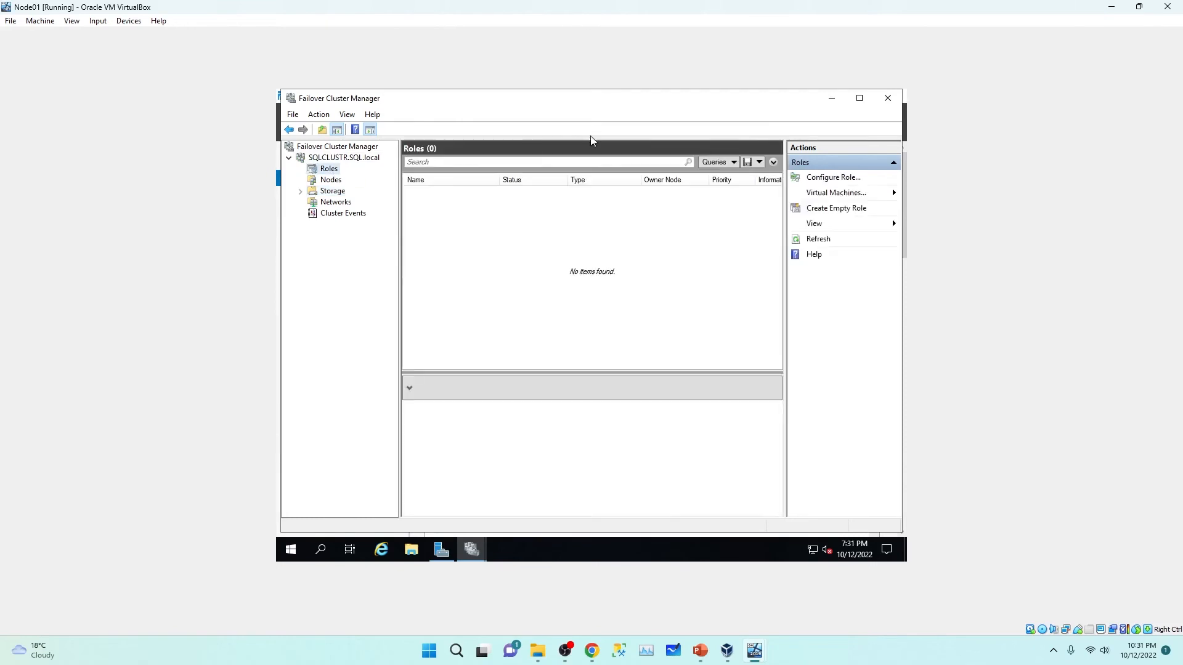
pyautogui.click(888, 99)
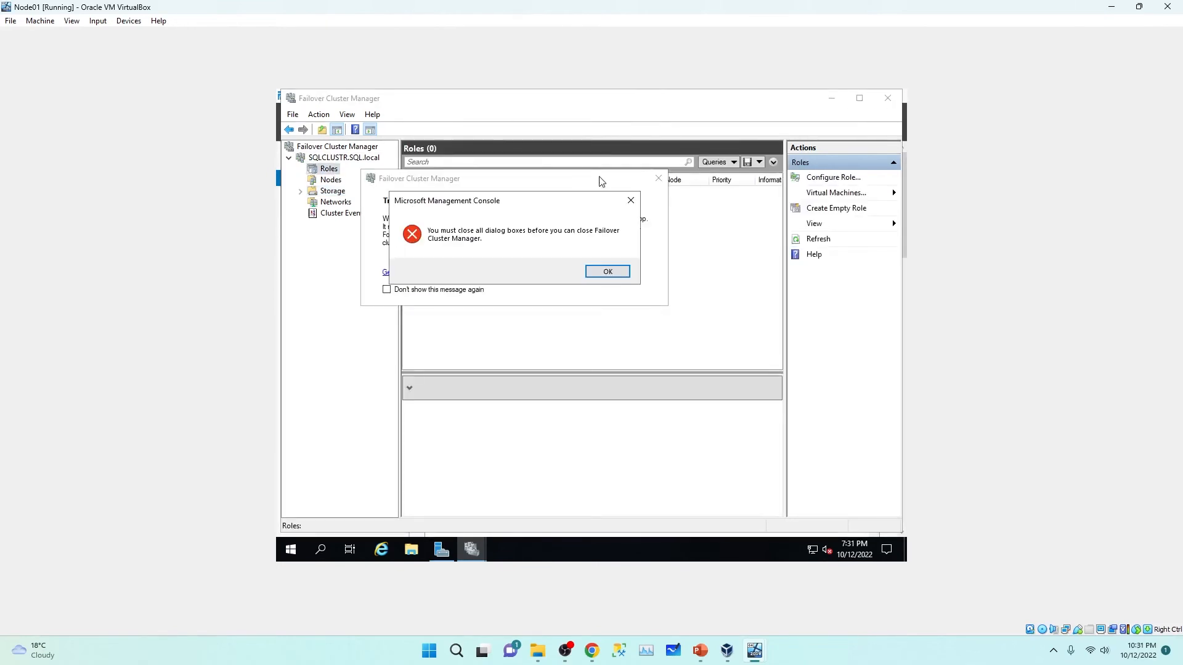
pyautogui.click(598, 271)
pyautogui.click(658, 178)
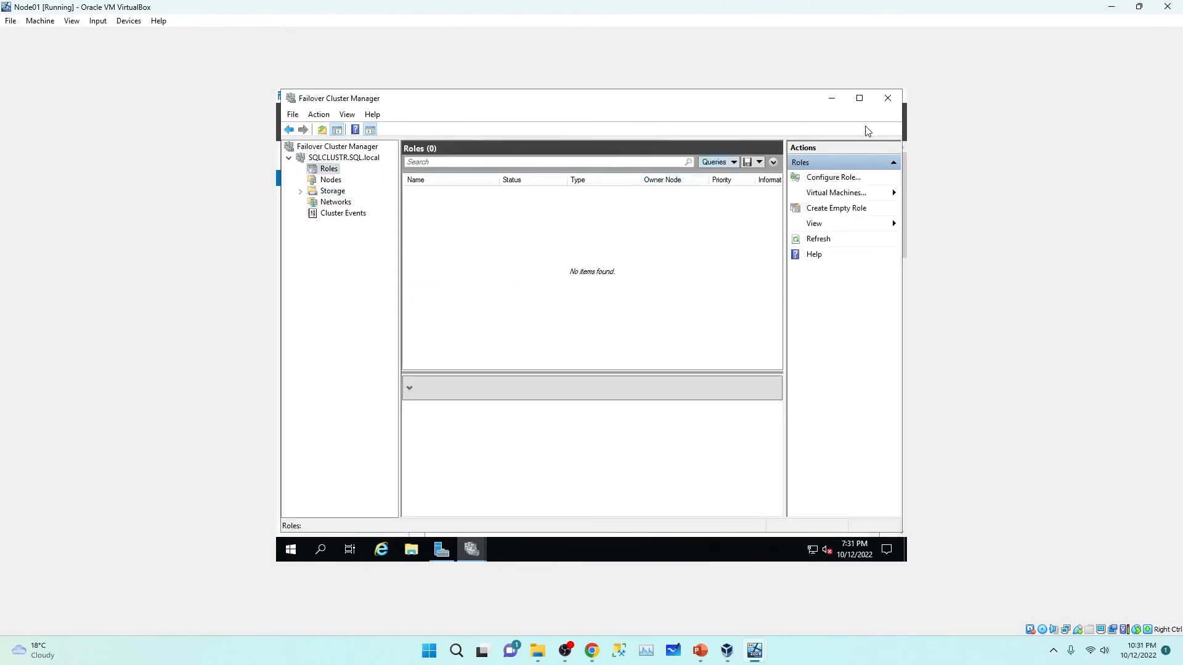
pyautogui.click(888, 99)
pyautogui.click(606, 271)
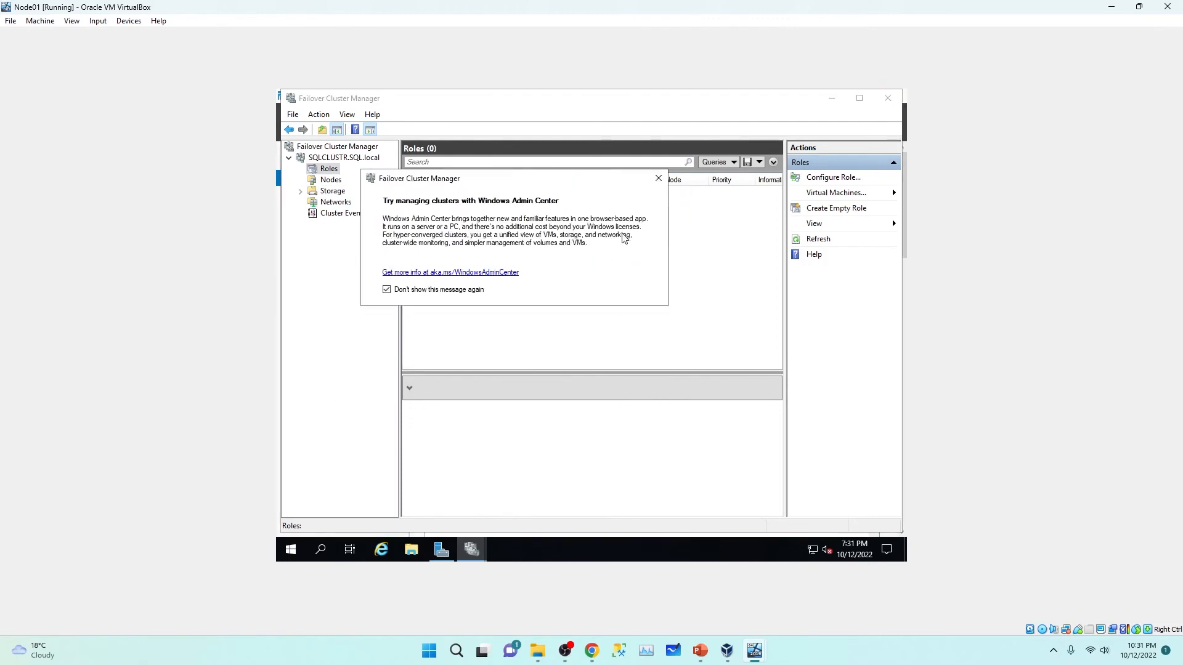
pyautogui.click(658, 178)
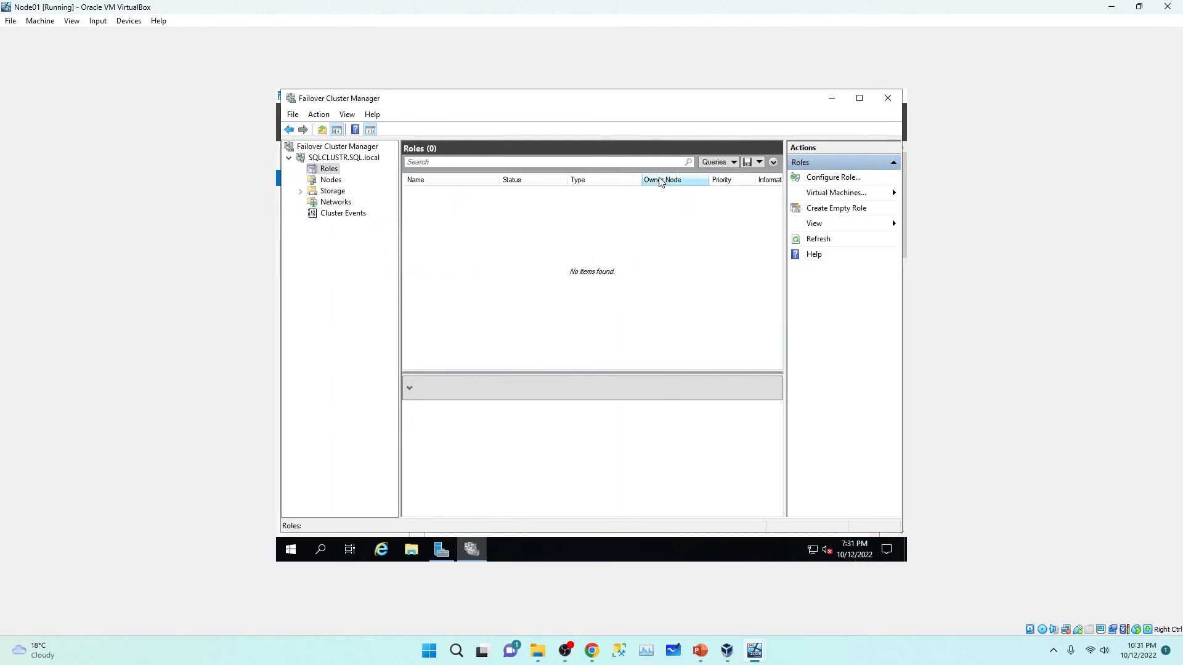
pyautogui.click(888, 99)
pyautogui.hotkey('alt', 'F4')
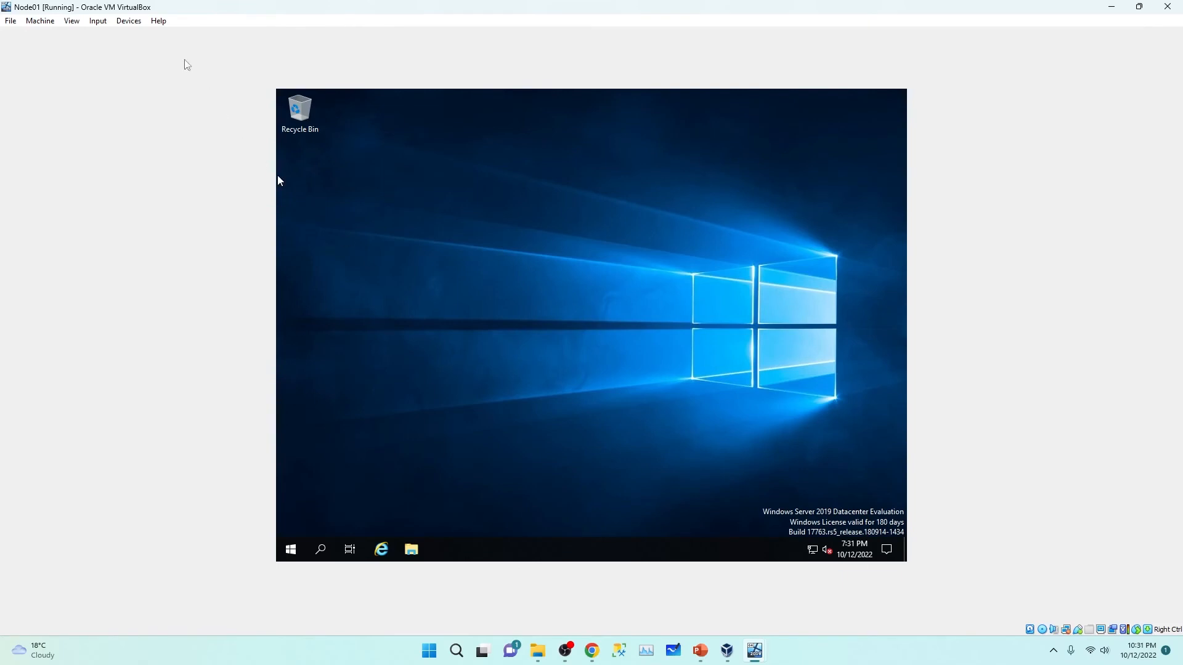
pyautogui.click(539, 658)
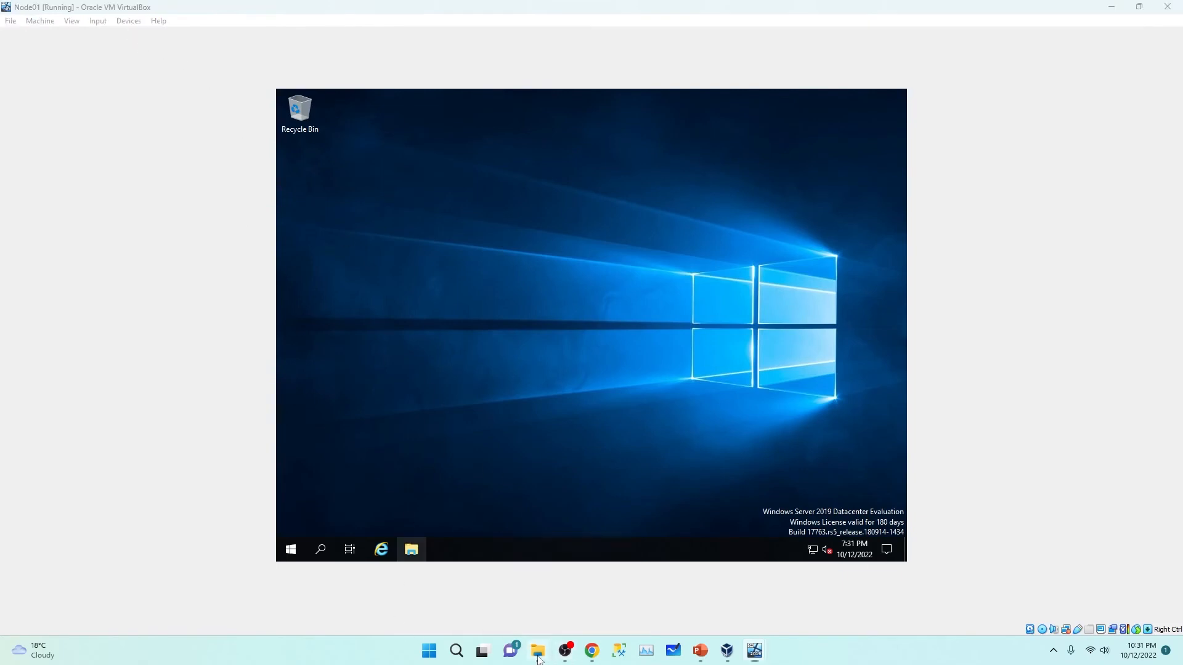
pyautogui.click(176, 152)
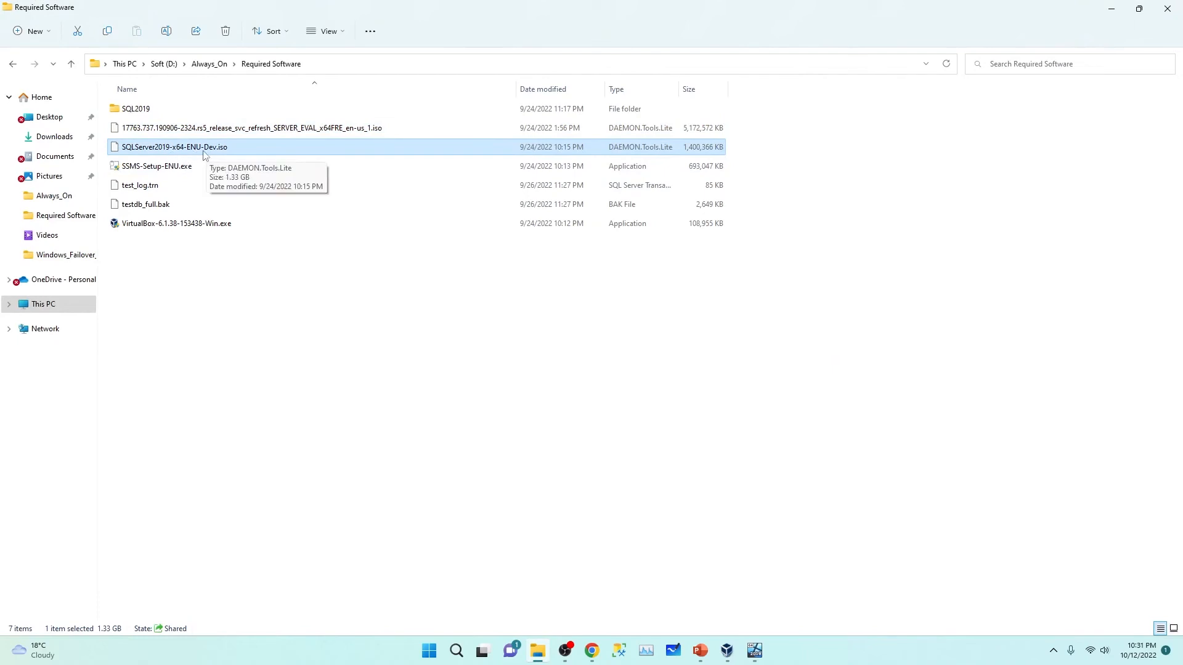
pyautogui.click(1111, 8)
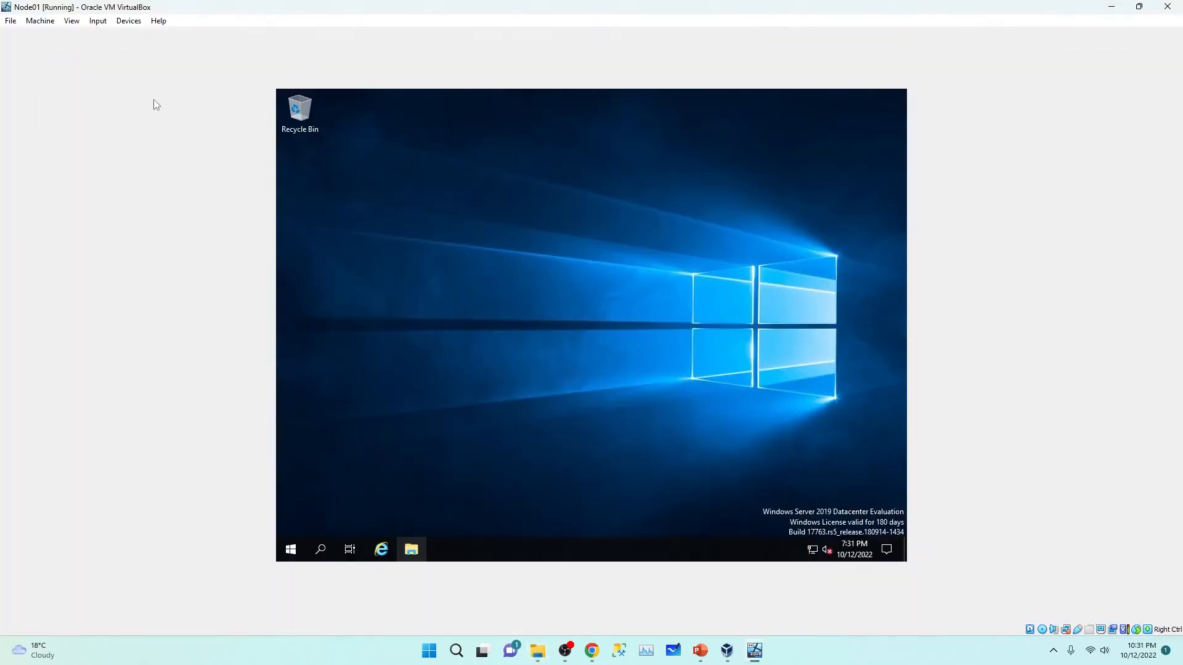
# Step: Mount D:\Always_On\Required Software\SQLServer2019-x64-ENU-Dev.iso as Node01's optical disk
pyautogui.click(131, 22)
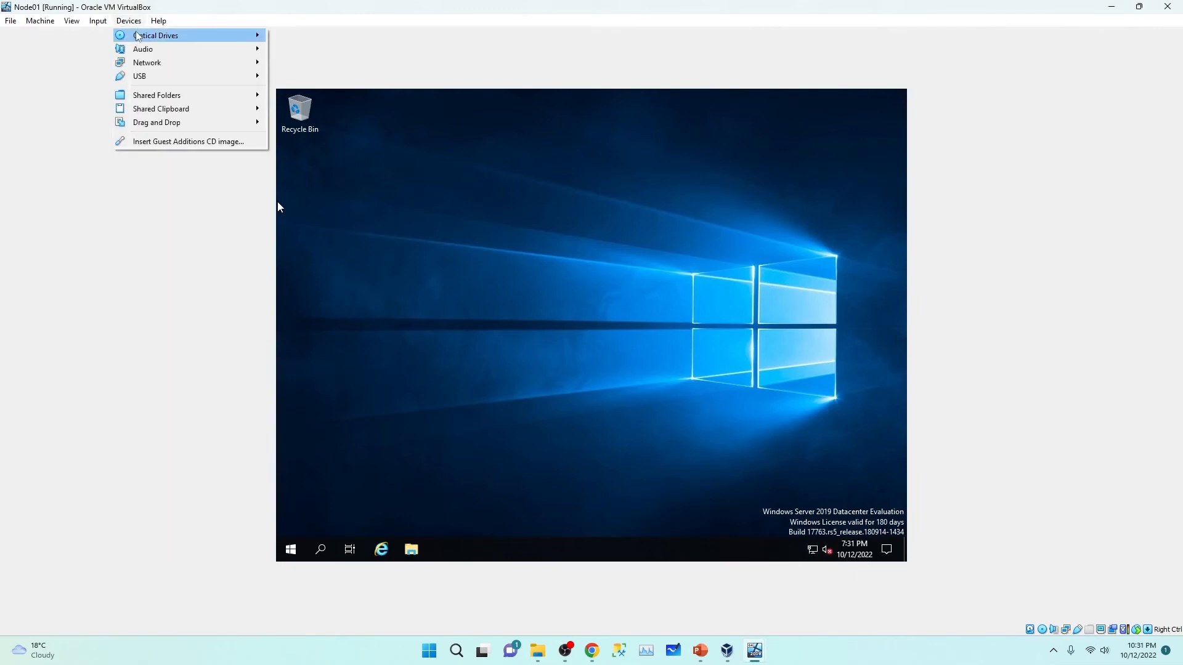
pyautogui.moveTo(154, 37)
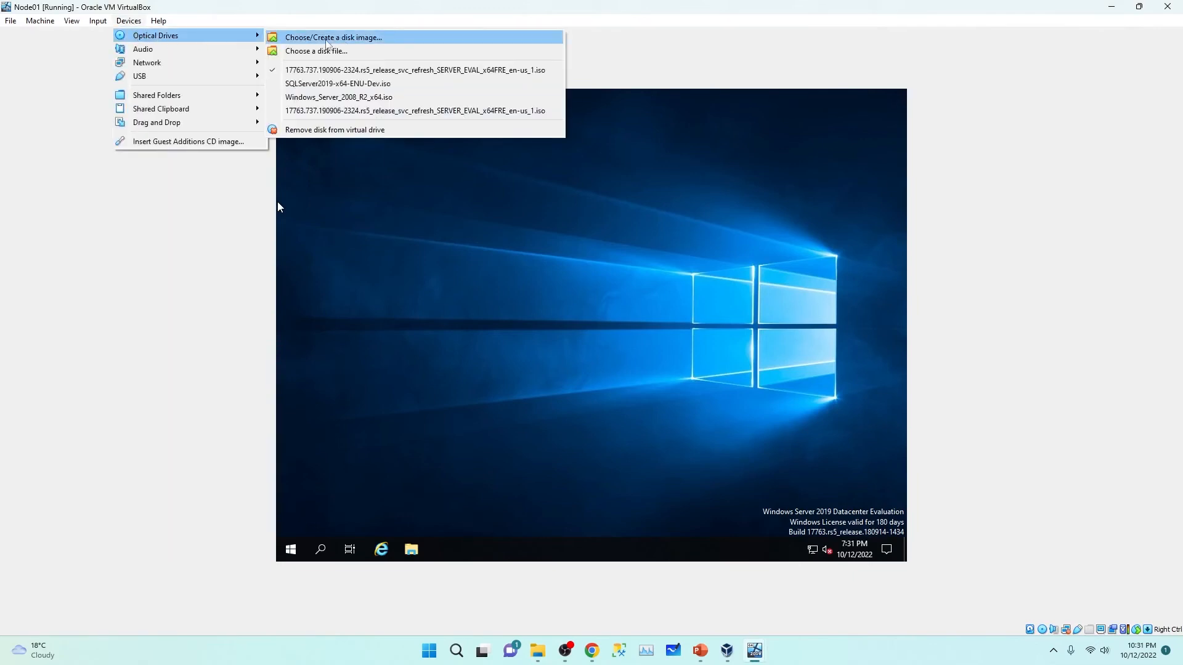
pyautogui.click(337, 52)
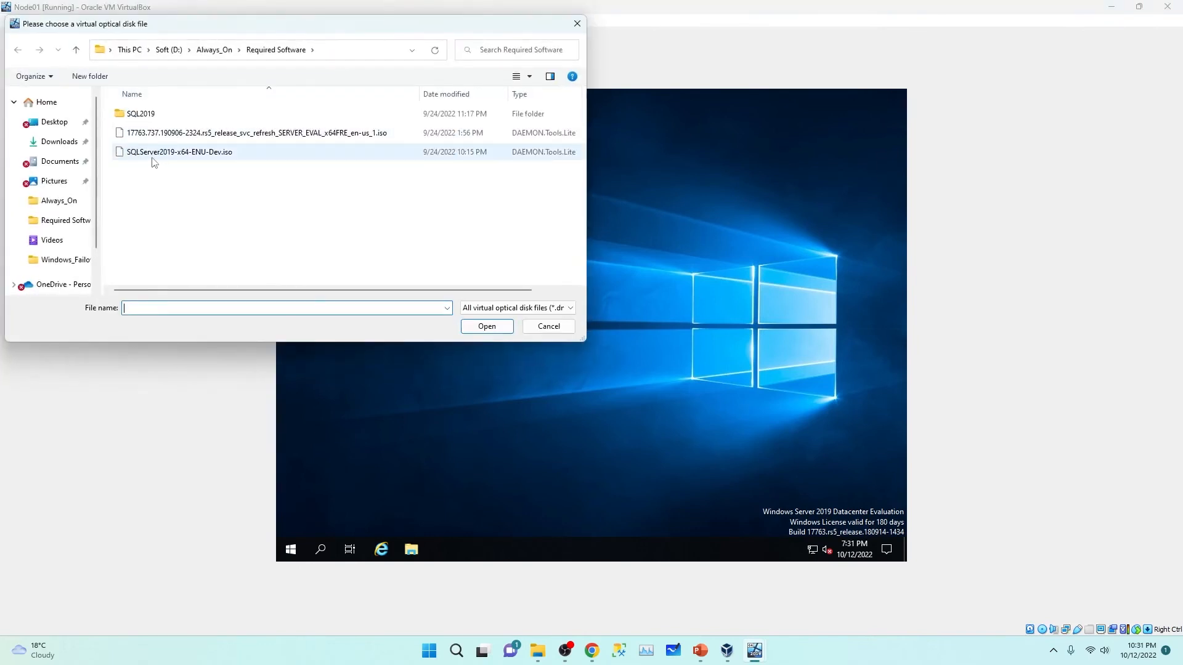
pyautogui.scroll(-2, 62, 265)
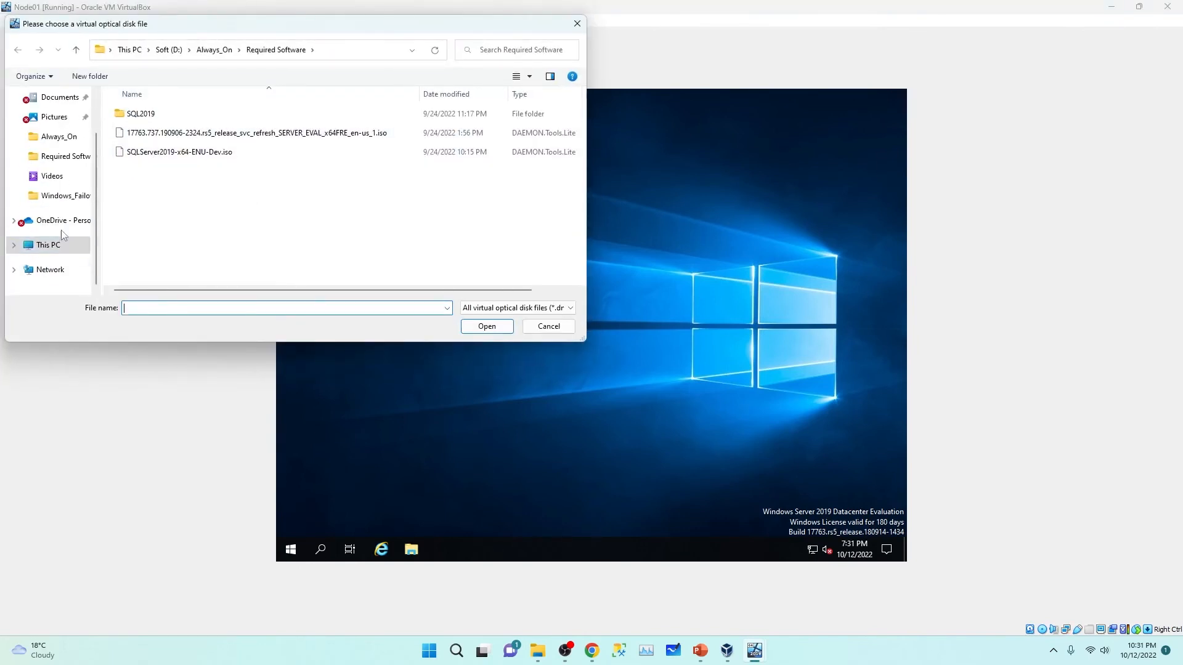
pyautogui.click(62, 246)
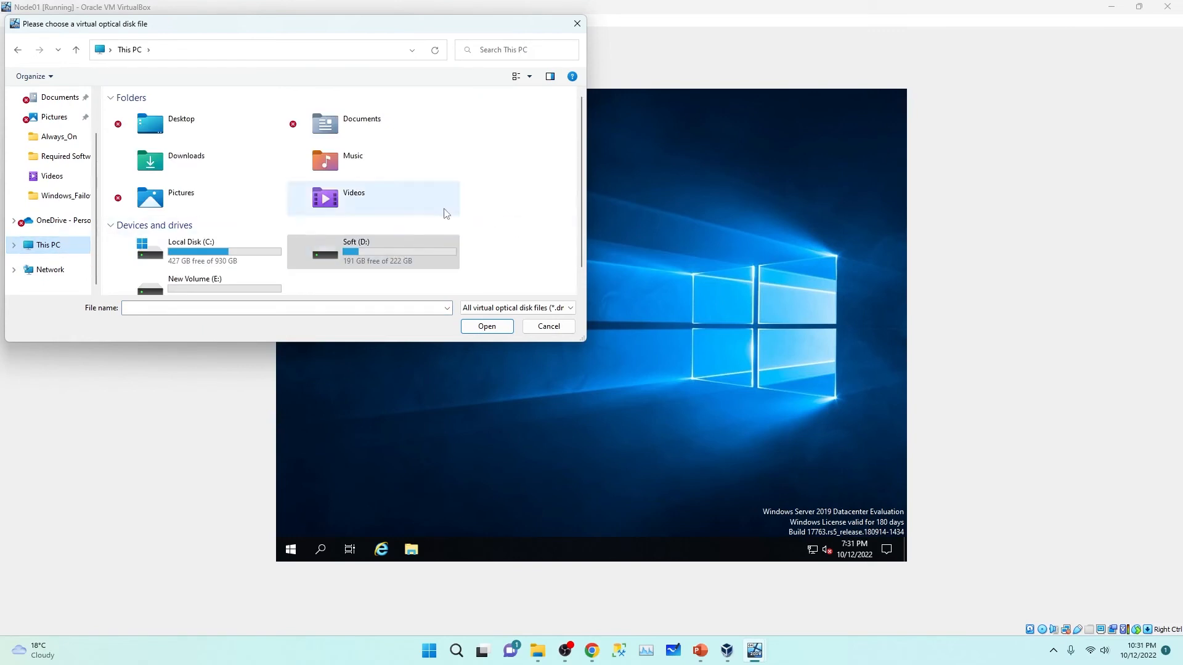
pyautogui.scroll(-1, 379, 246)
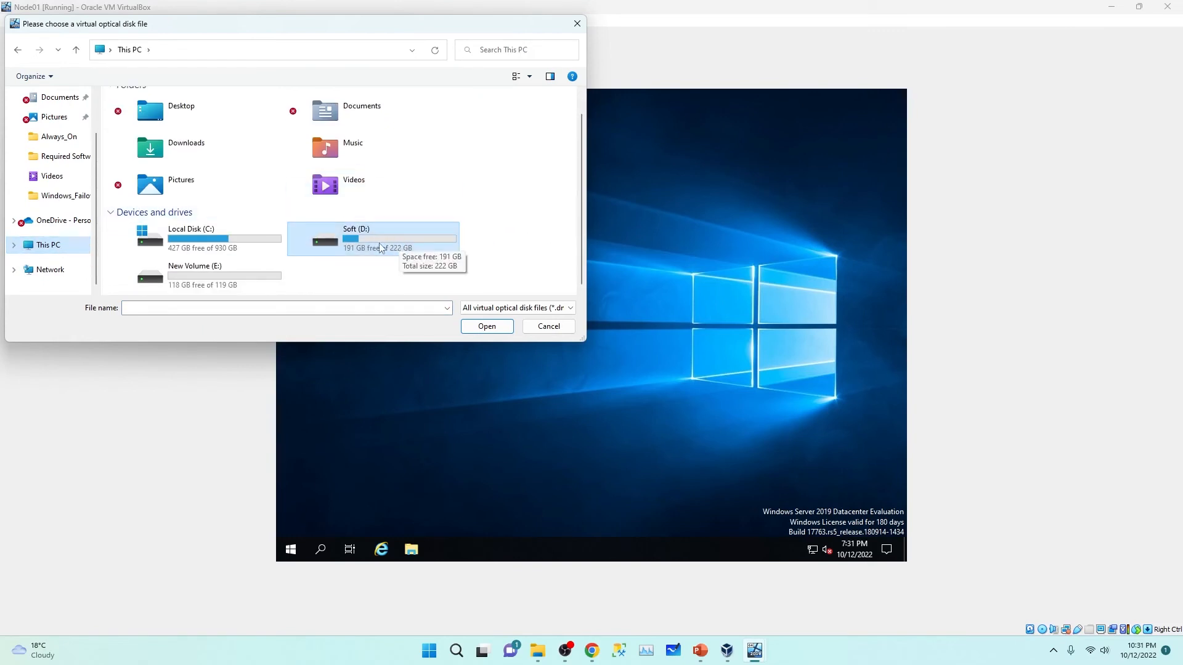
pyautogui.doubleClick(374, 235)
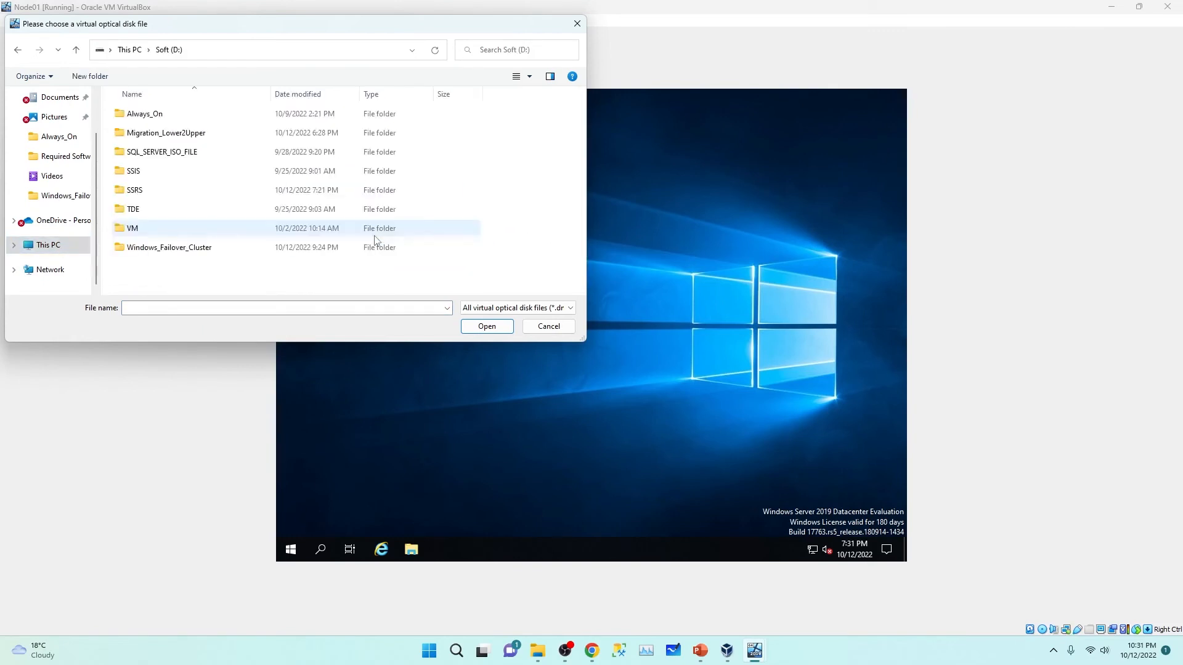
pyautogui.doubleClick(157, 116)
pyautogui.doubleClick(161, 115)
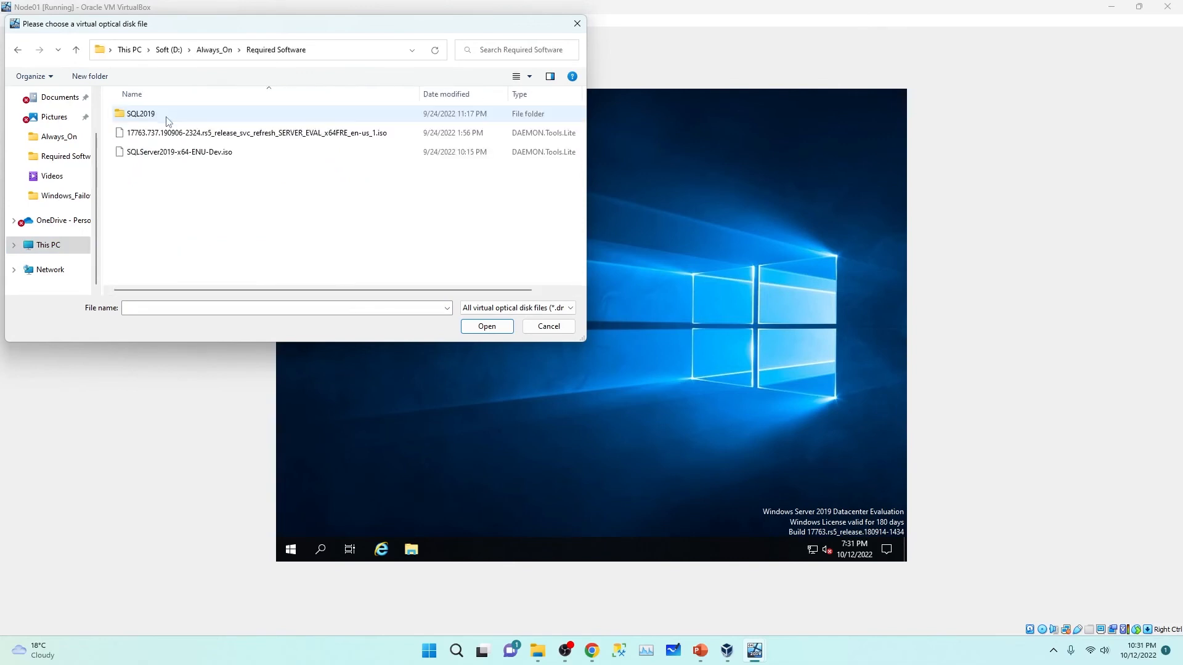
pyautogui.click(146, 158)
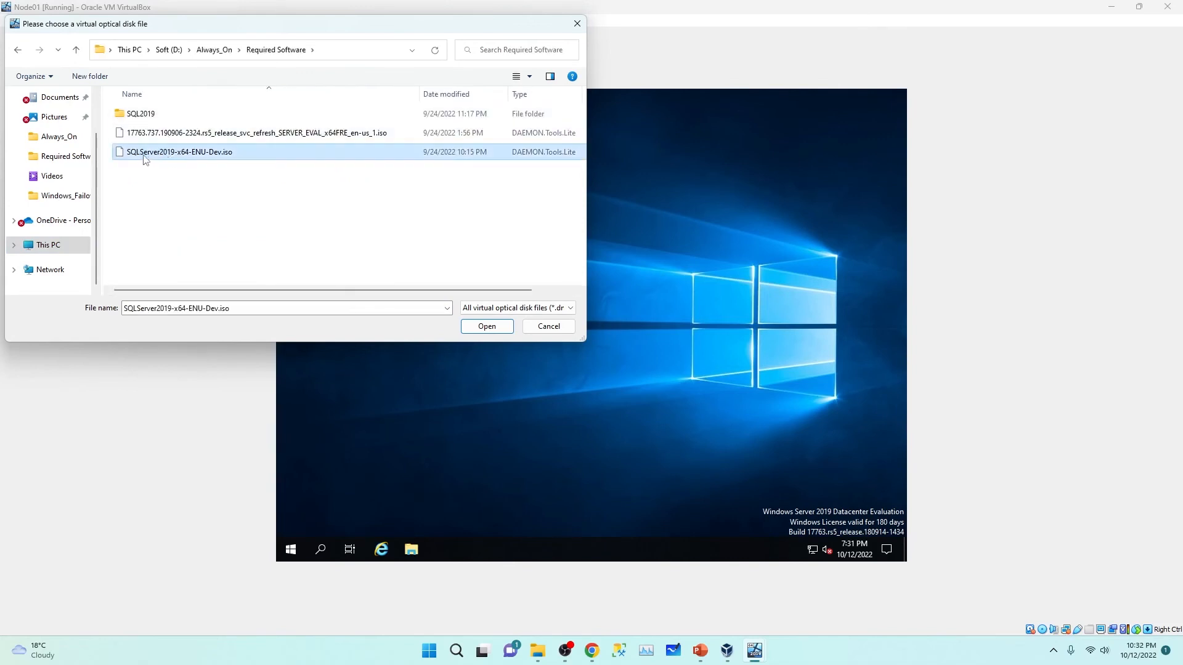
pyautogui.click(182, 159)
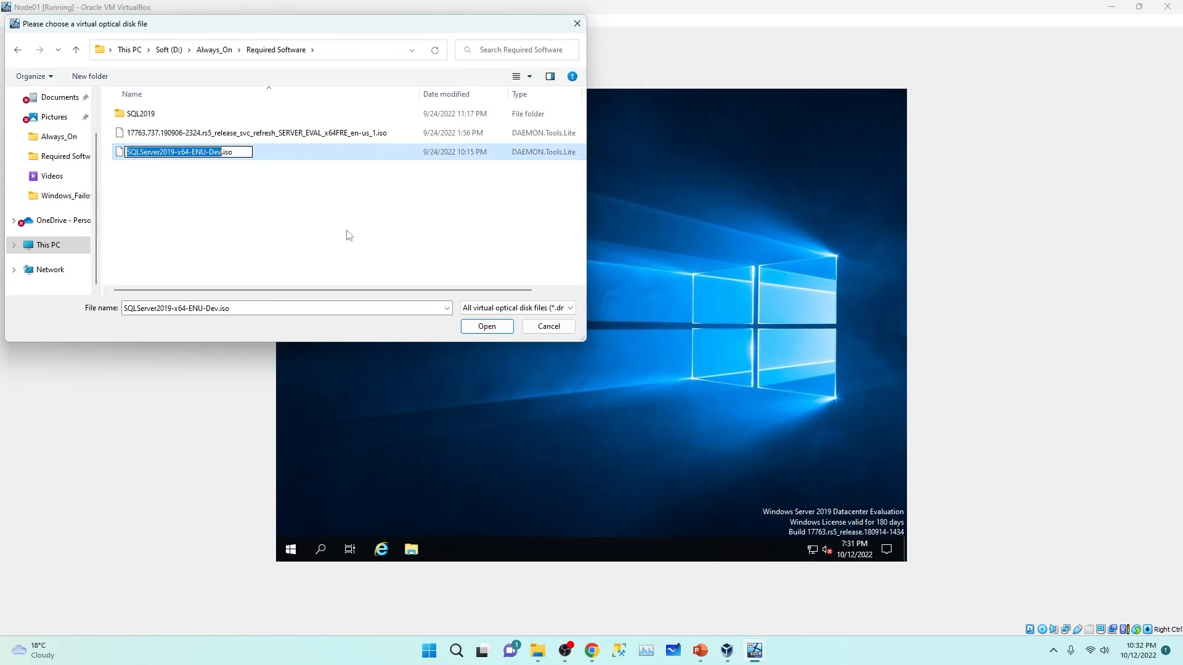
pyautogui.click(490, 326)
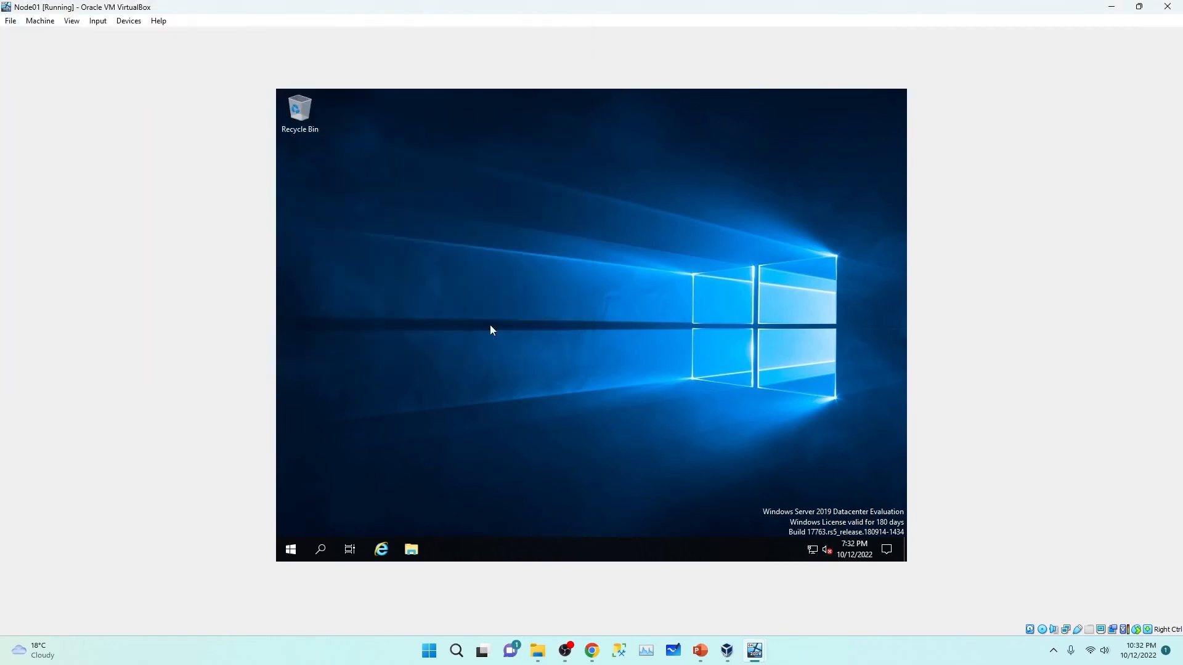
# Step: Run setup from Node01's CD Drive (D:) and approve the UAC prompt
pyautogui.click(411, 549)
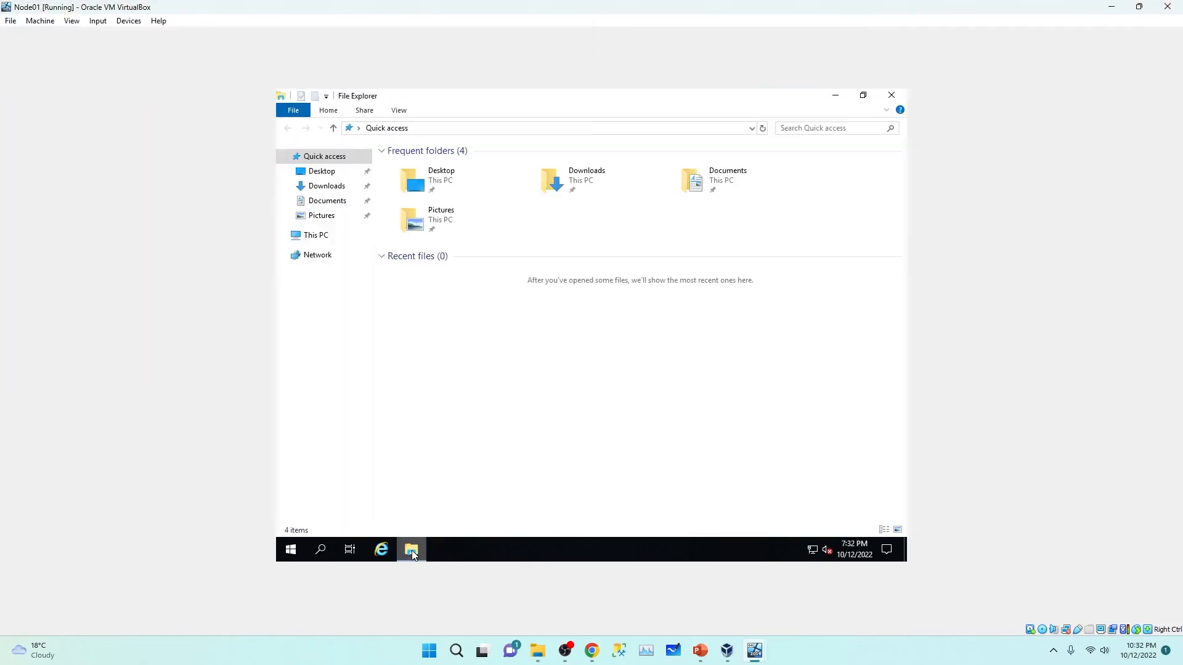
pyautogui.click(318, 241)
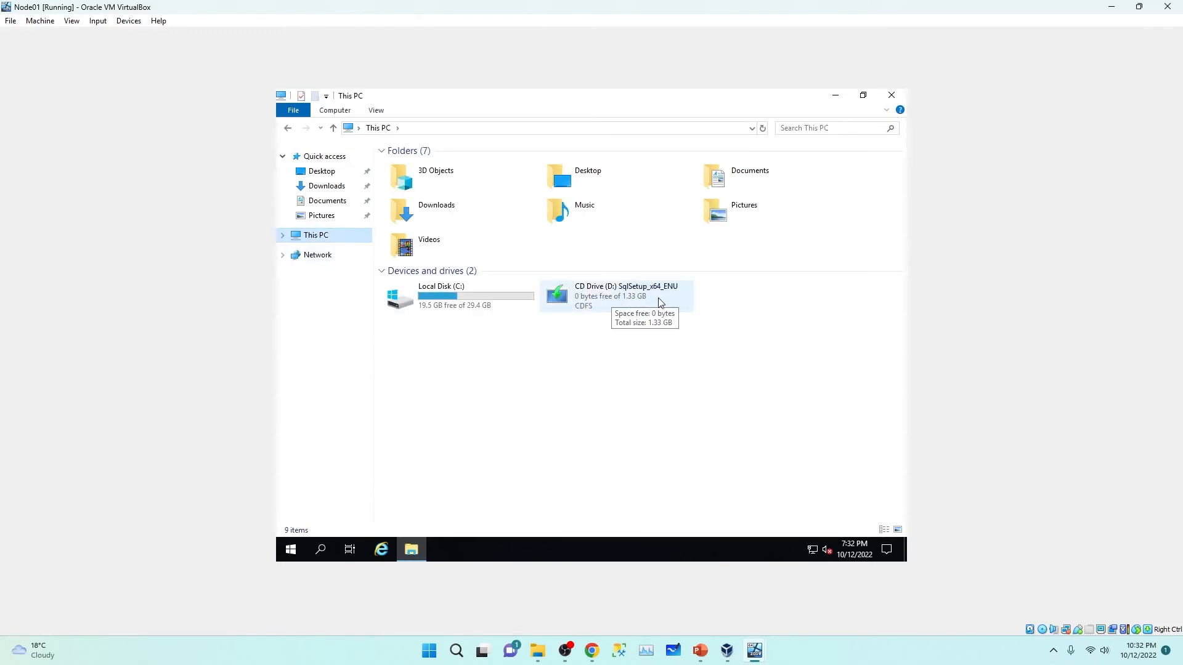
pyautogui.click(627, 298)
pyautogui.doubleClick(626, 298)
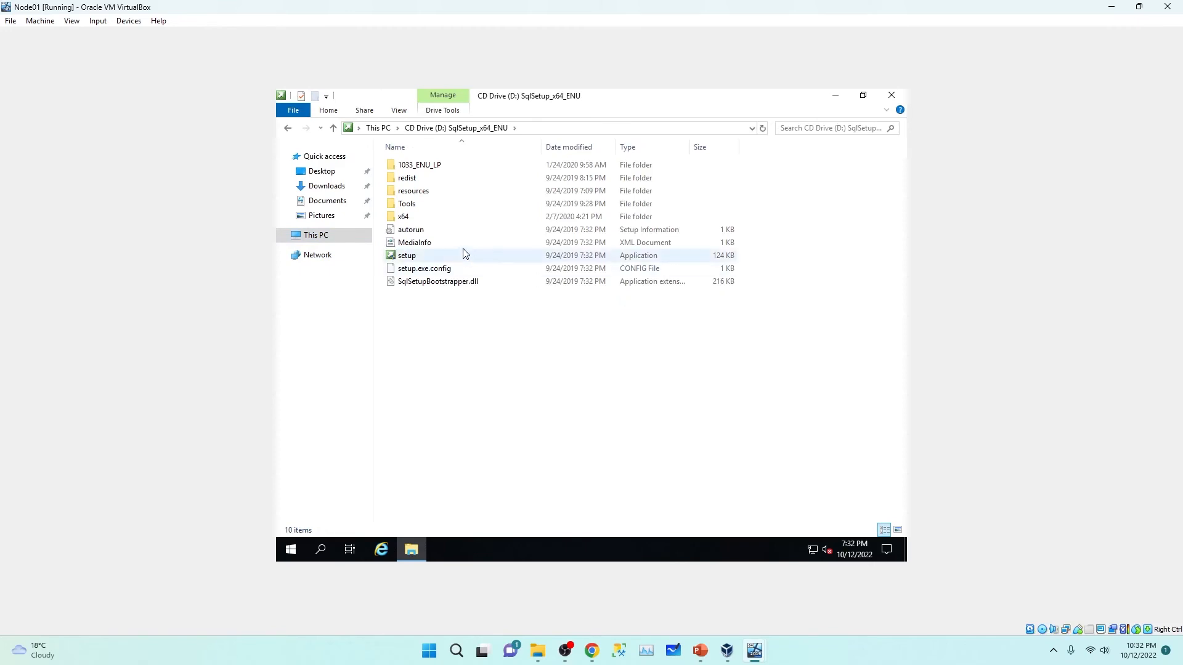
pyautogui.doubleClick(419, 258)
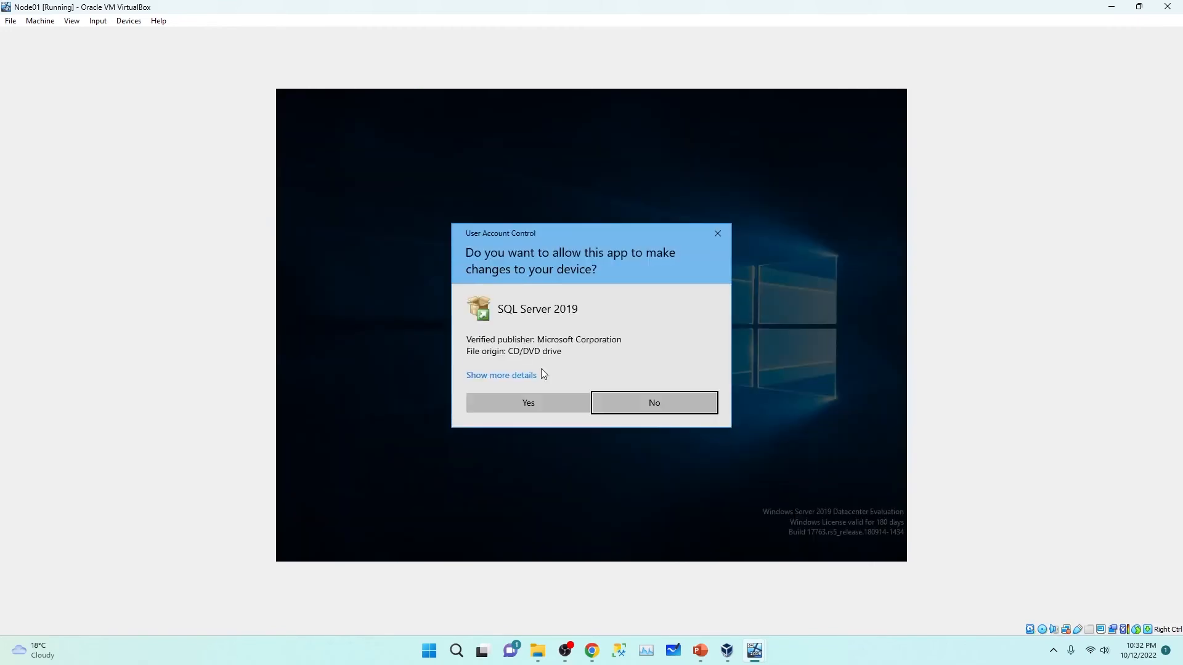
pyautogui.click(551, 401)
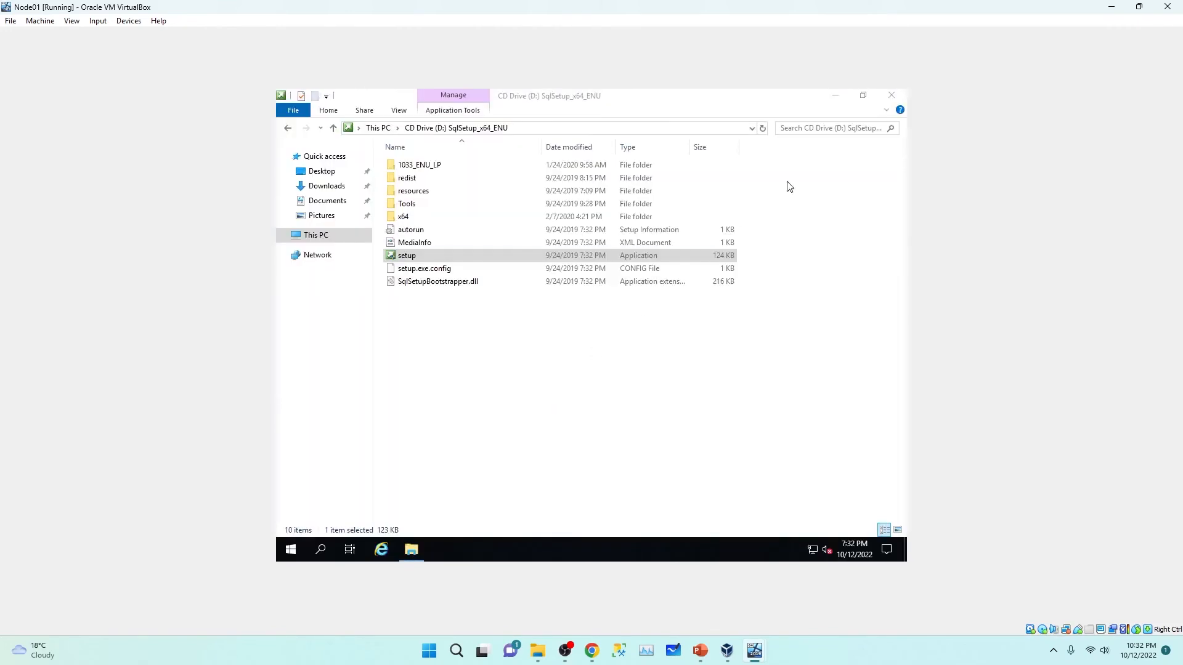
# Step: Position the SQL Server Installation Center window and show its Installation options
pyautogui.click(840, 95)
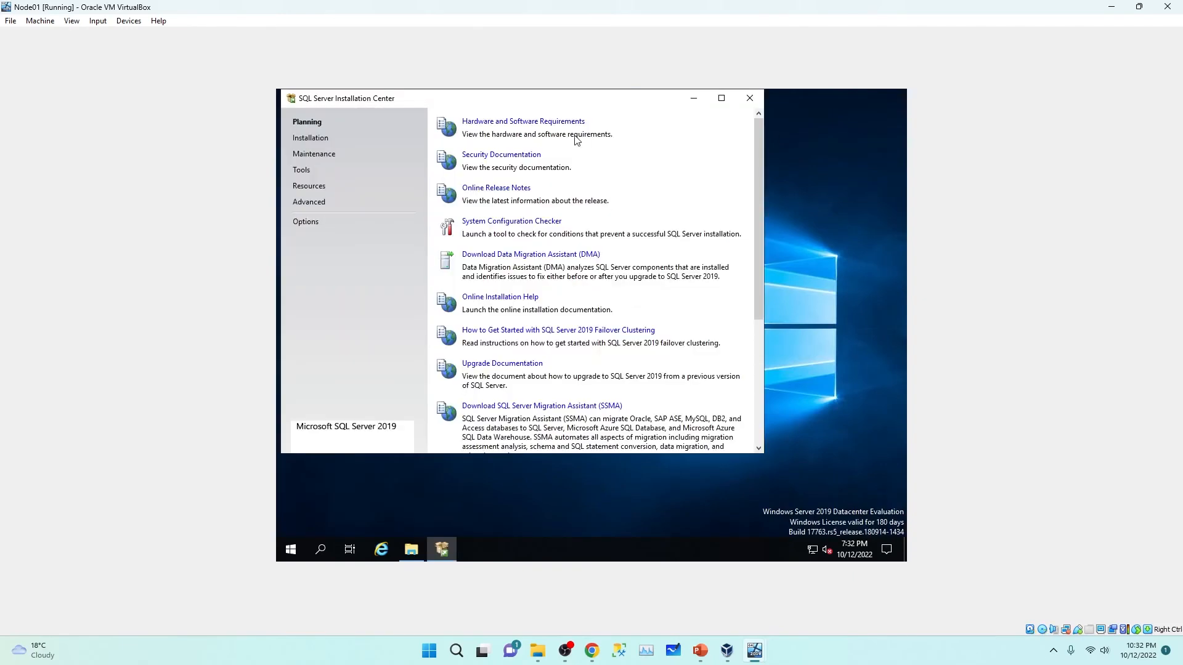
pyautogui.moveTo(550, 104); pyautogui.dragTo(615, 156)
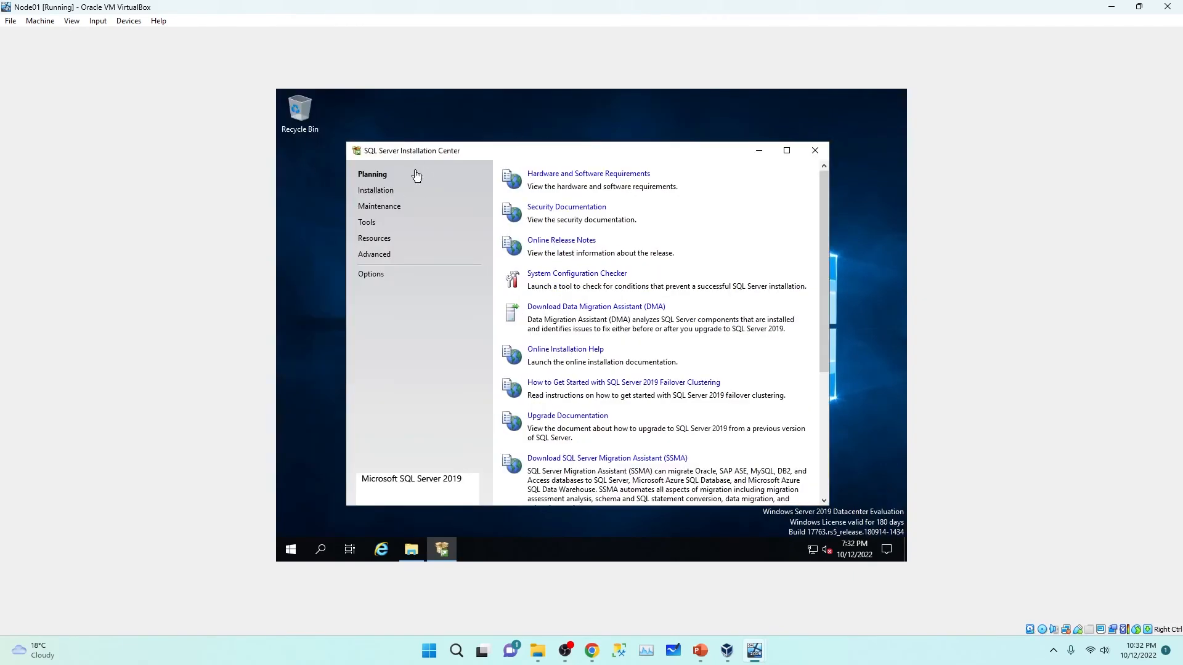
pyautogui.moveTo(520, 153); pyautogui.dragTo(513, 132)
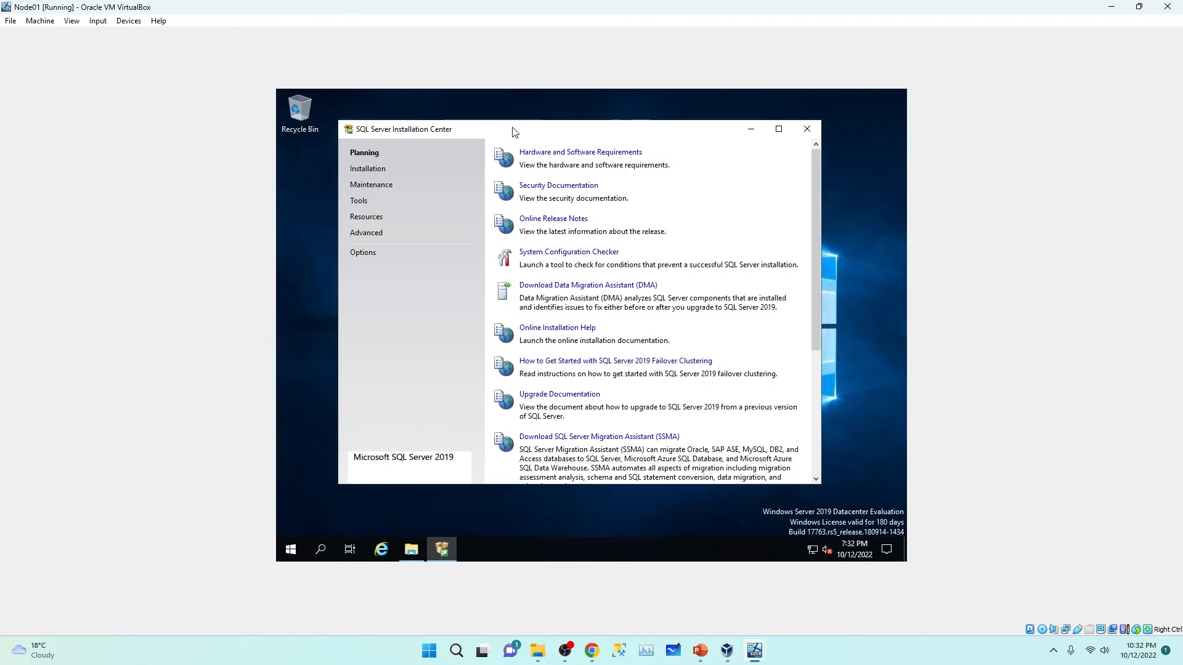
pyautogui.click(375, 173)
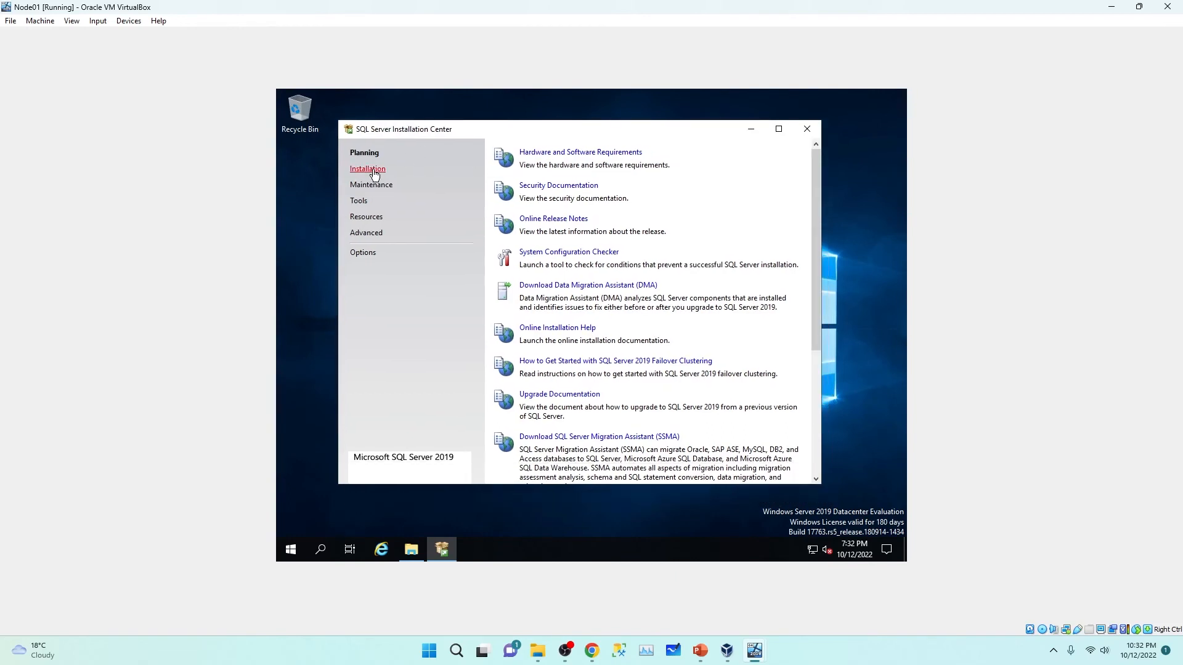
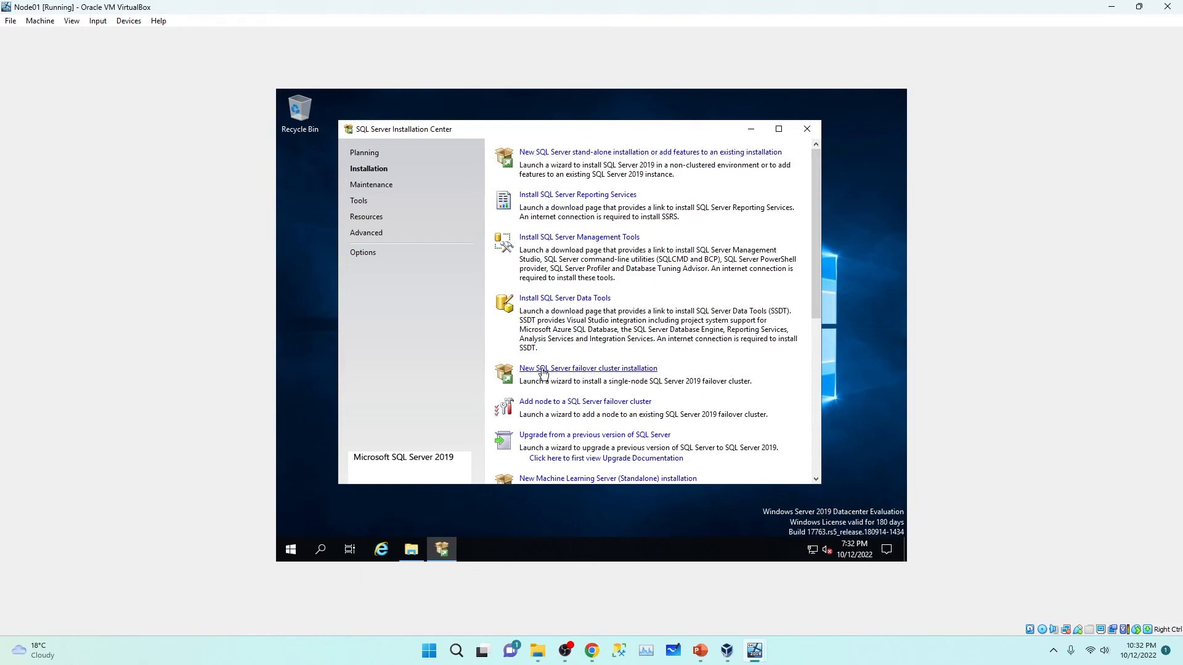
# Step: Begin a new SQL Server failover cluster installation with the Developer edition and accept the license terms
pyautogui.click(613, 368)
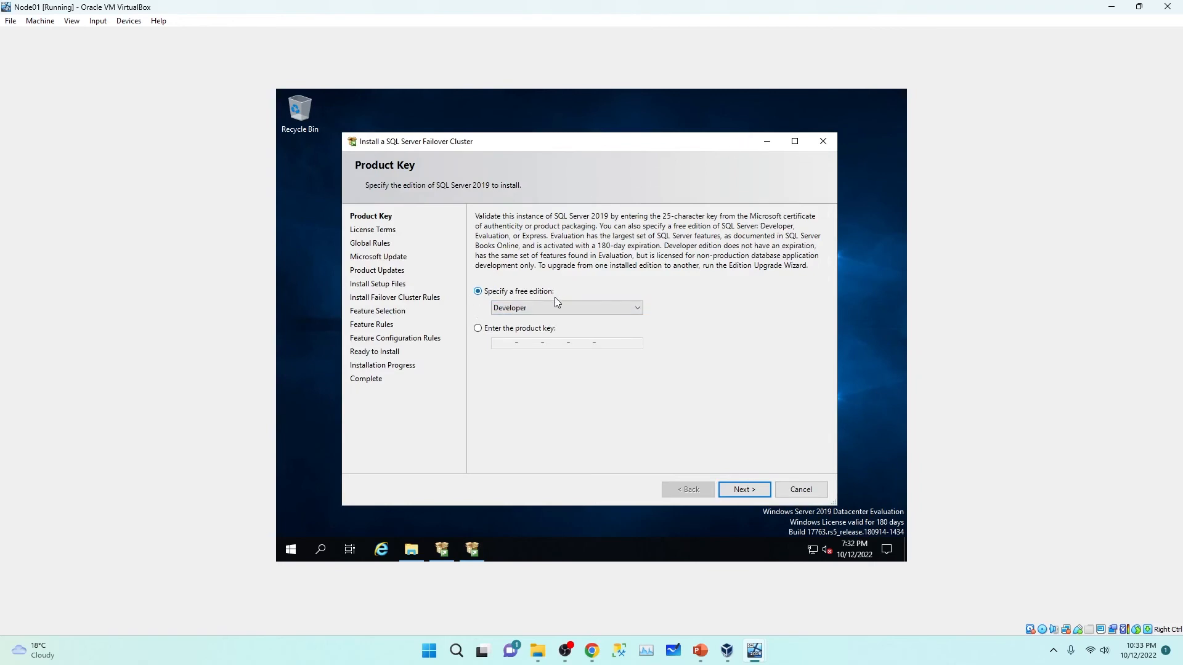
pyautogui.click(744, 489)
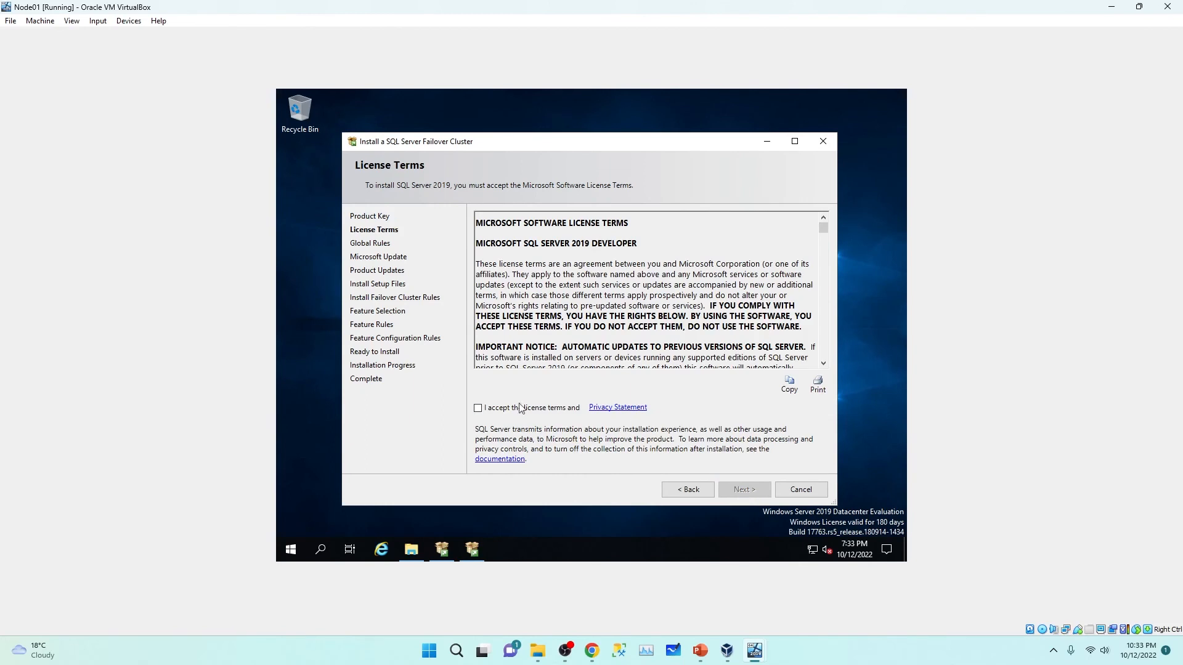
pyautogui.click(491, 411)
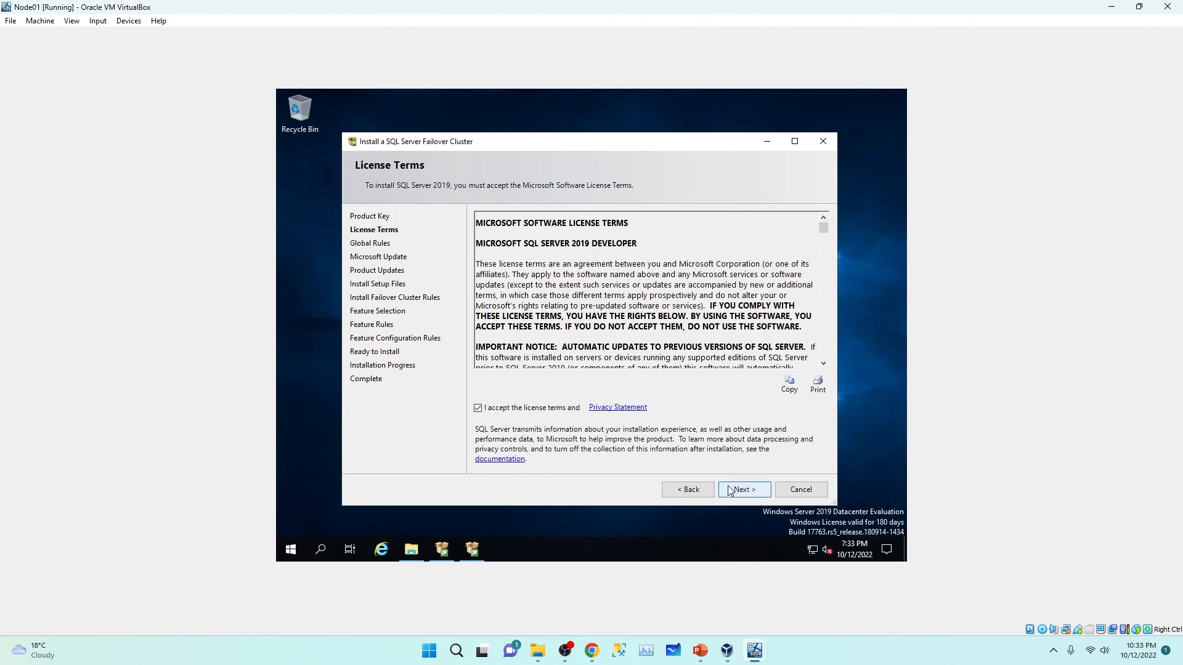
pyautogui.click(746, 495)
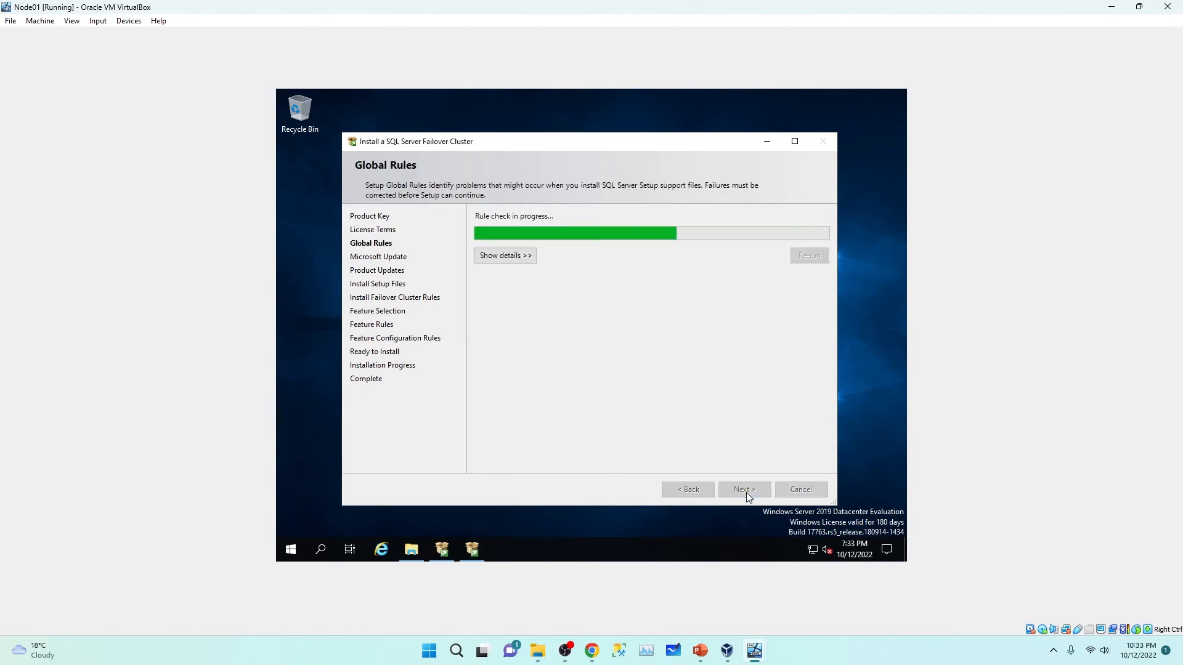
# Step: Continue past Microsoft Update and the failover cluster rule checks (19 passed, 1 warning)
pyautogui.click(745, 493)
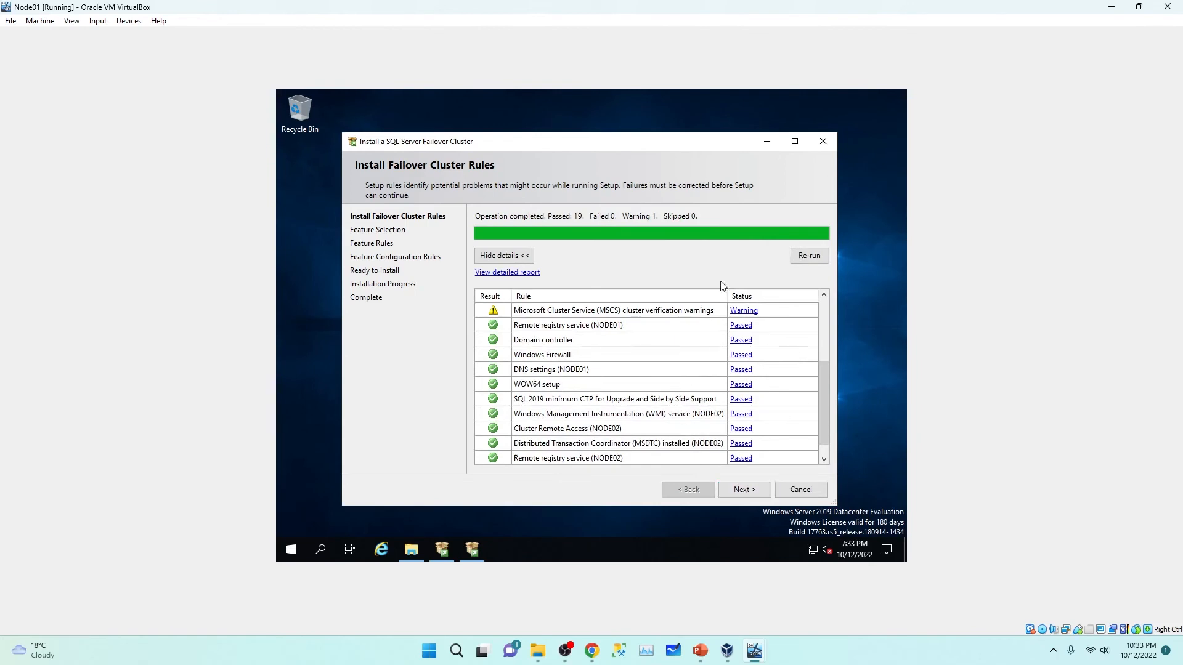
pyautogui.scroll(-1, 678, 314)
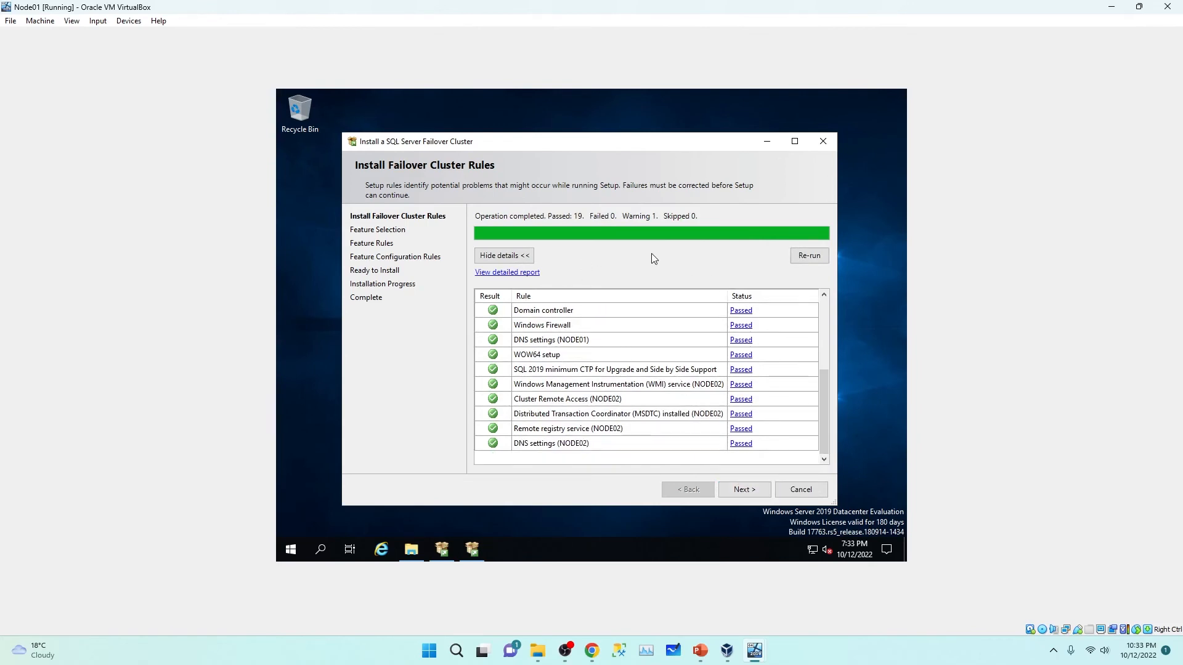
pyautogui.click(744, 491)
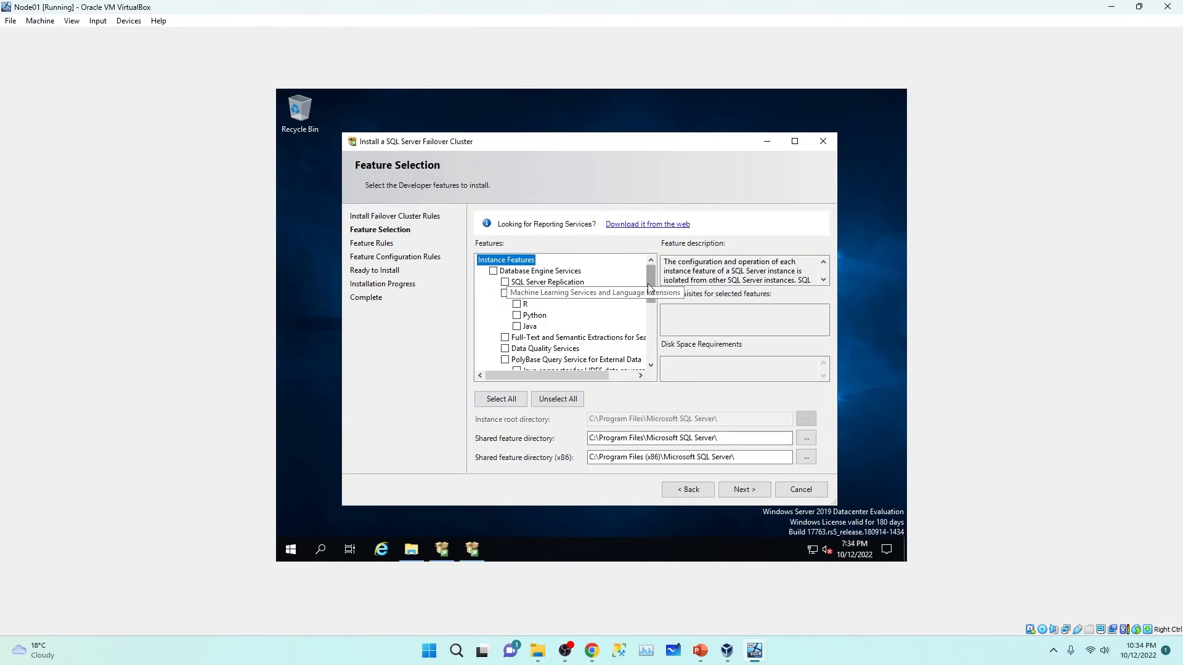
# Step: Clear all features, then tick Database Engine Services with its subfeatures
pyautogui.click(490, 406)
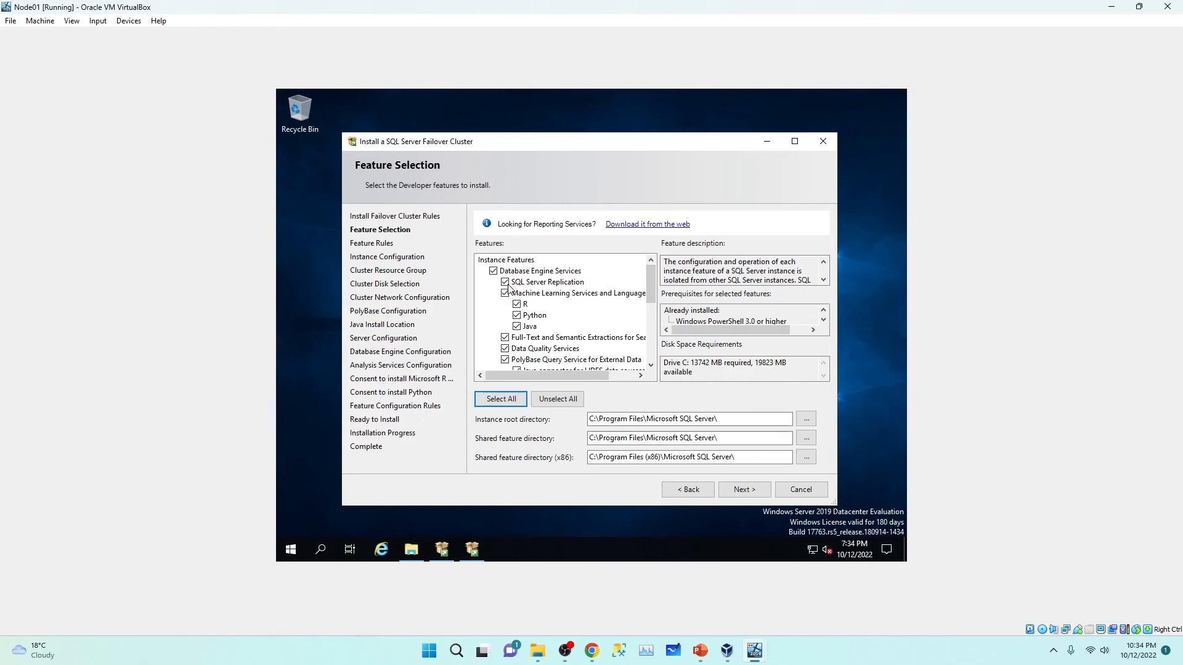
pyautogui.hotkey('alt', 'u')
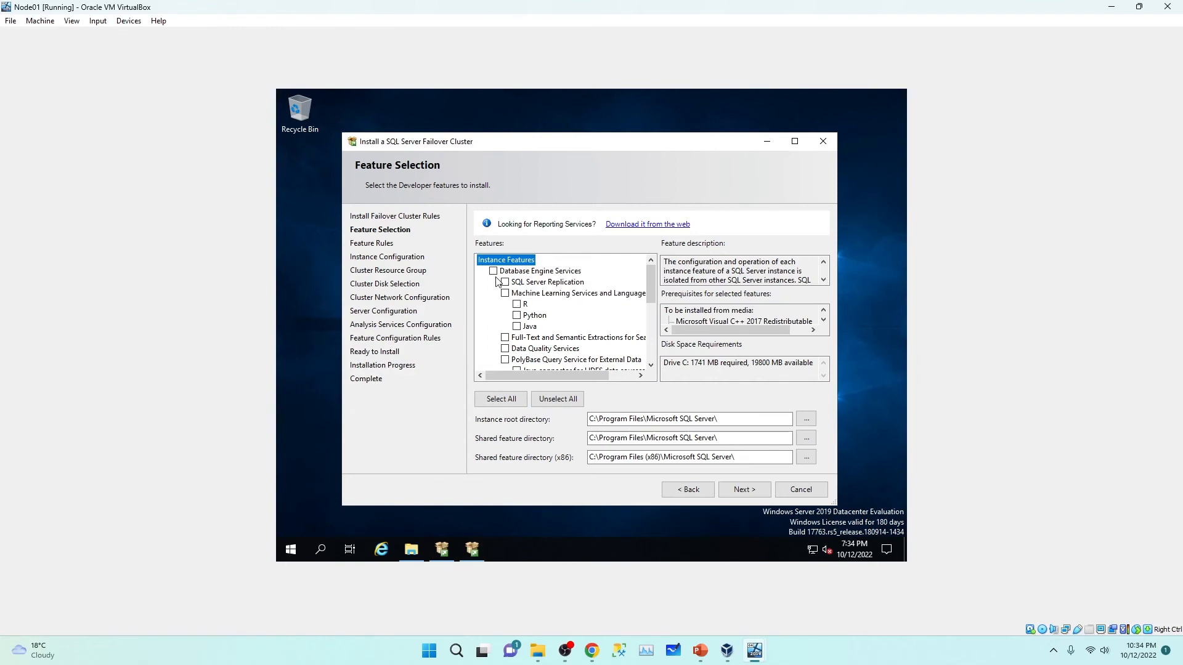
pyautogui.scroll(-3, 499, 282)
pyautogui.scroll(3, 502, 283)
pyautogui.click(494, 271)
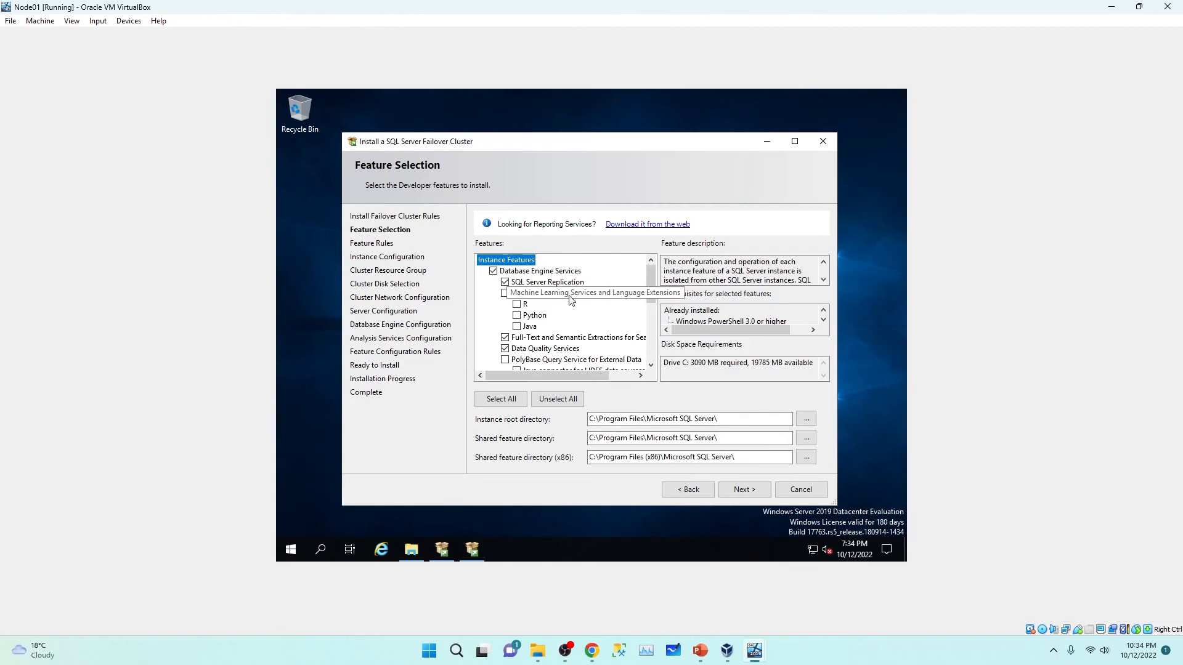
# Step: Untick Analysis Services and Integration Services, then accept the feature selection
pyautogui.scroll(-1, 577, 316)
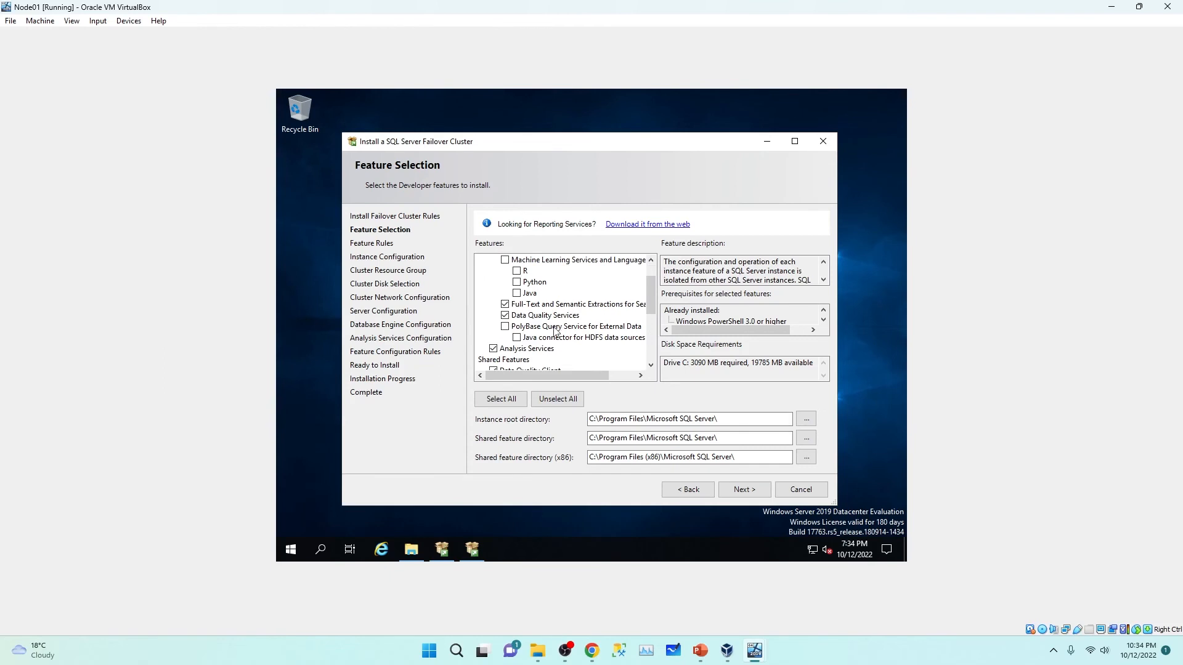
pyautogui.scroll(-2, 557, 331)
pyautogui.click(494, 282)
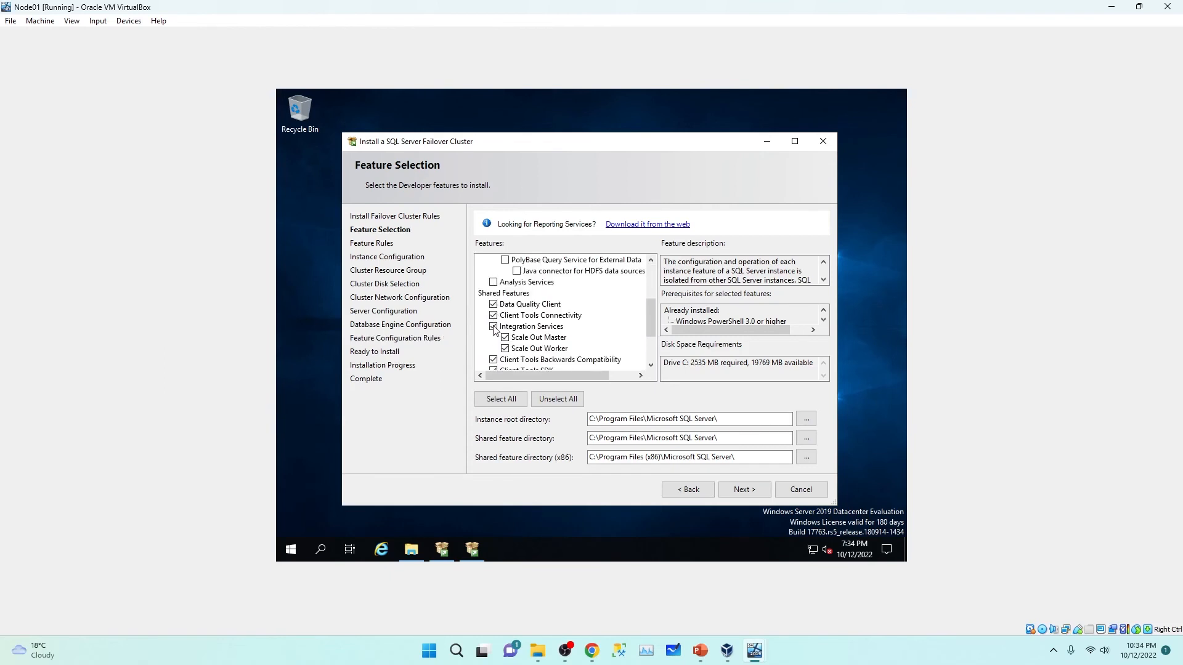
pyautogui.click(493, 326)
pyautogui.scroll(-2, 579, 340)
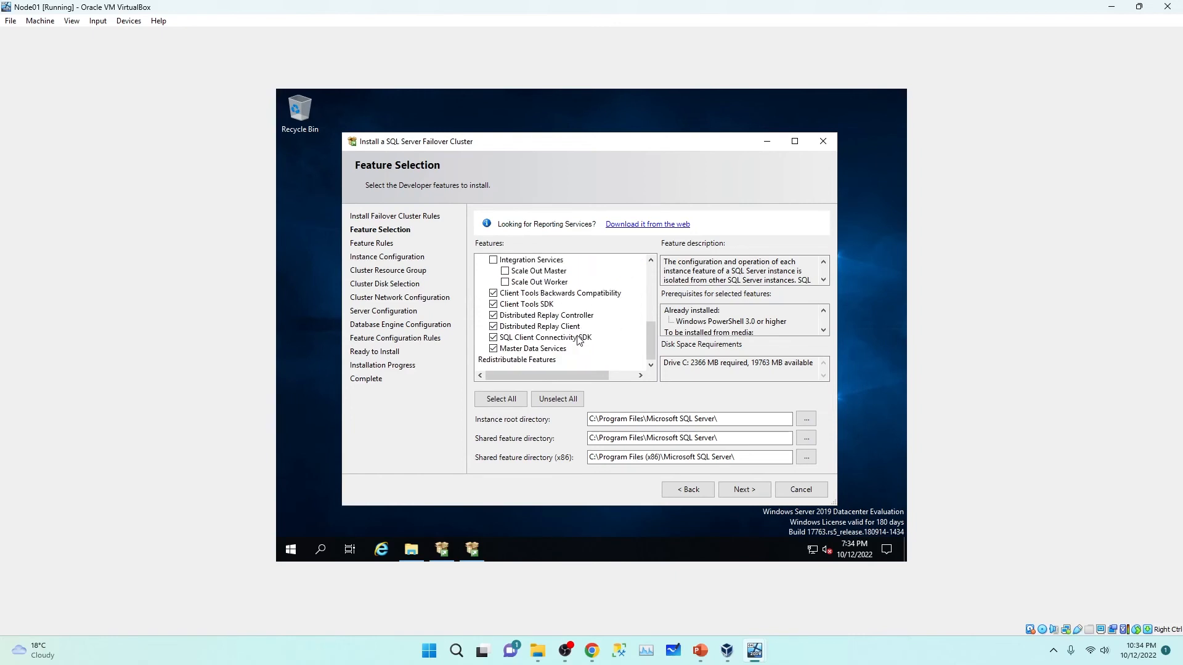
pyautogui.scroll(1, 579, 340)
pyautogui.scroll(1, 579, 340)
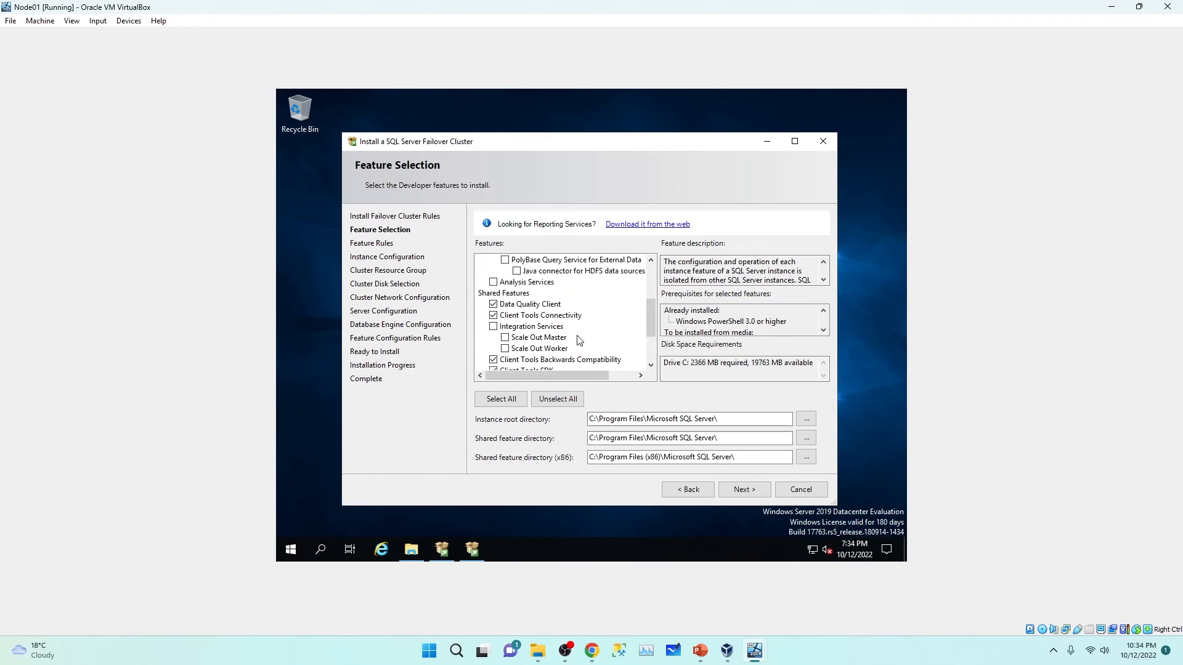
pyautogui.scroll(1, 580, 340)
pyautogui.scroll(1, 579, 340)
pyautogui.scroll(-2, 579, 340)
pyautogui.click(739, 488)
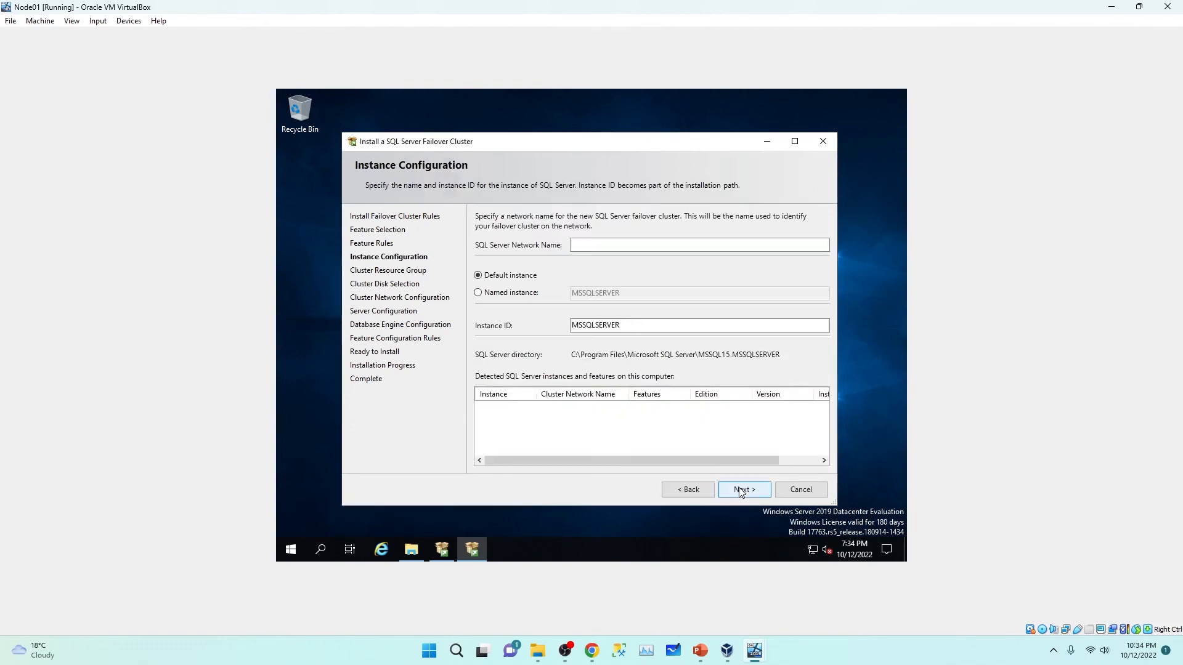
# Step: Name the clustered instance MSSQL01 and keep the default SQL Server (MSSQLSERVER) resource group
pyautogui.click(610, 244)
pyautogui.write('SQ')
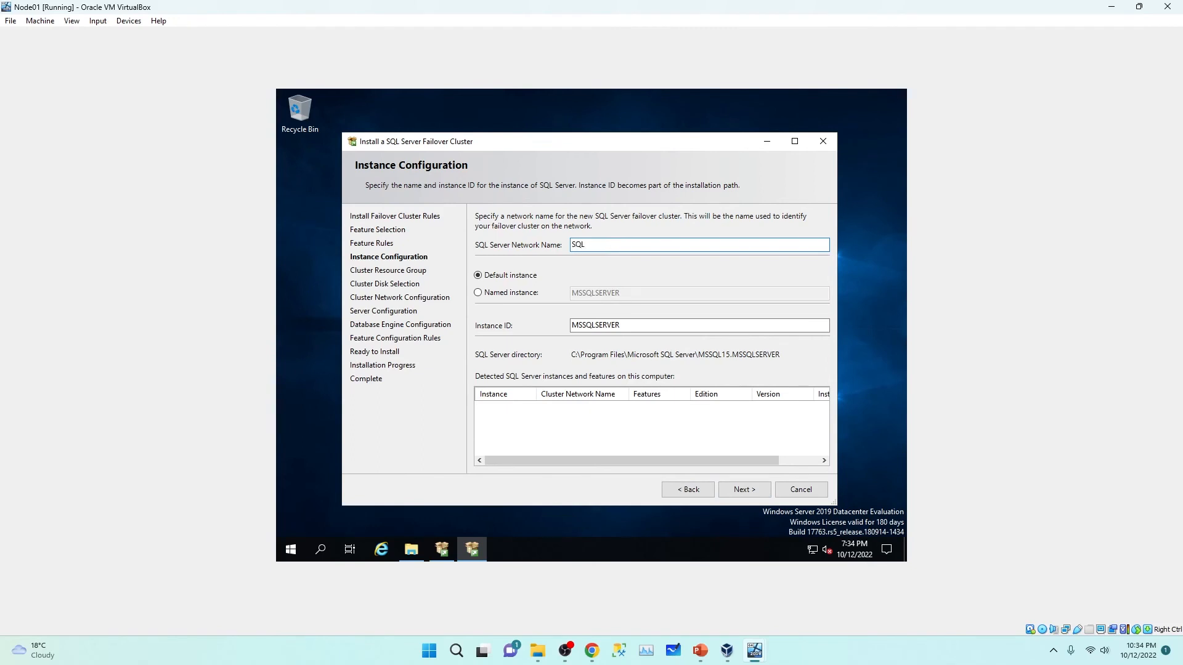
pyautogui.write('L')
pyautogui.press('BackSpace')
pyautogui.press('BackSpace')
pyautogui.press('BackSpace')
pyautogui.write('MSSQL01')
pyautogui.moveTo(607, 244); pyautogui.dragTo(571, 244)
pyautogui.click(745, 491)
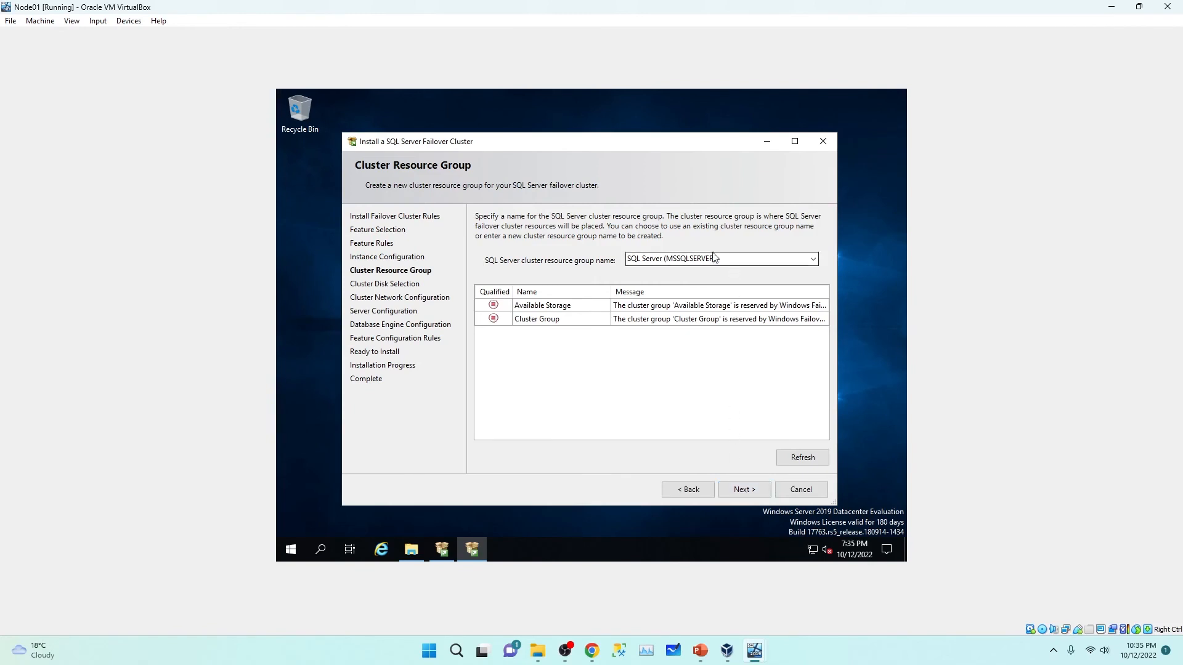
pyautogui.click(742, 490)
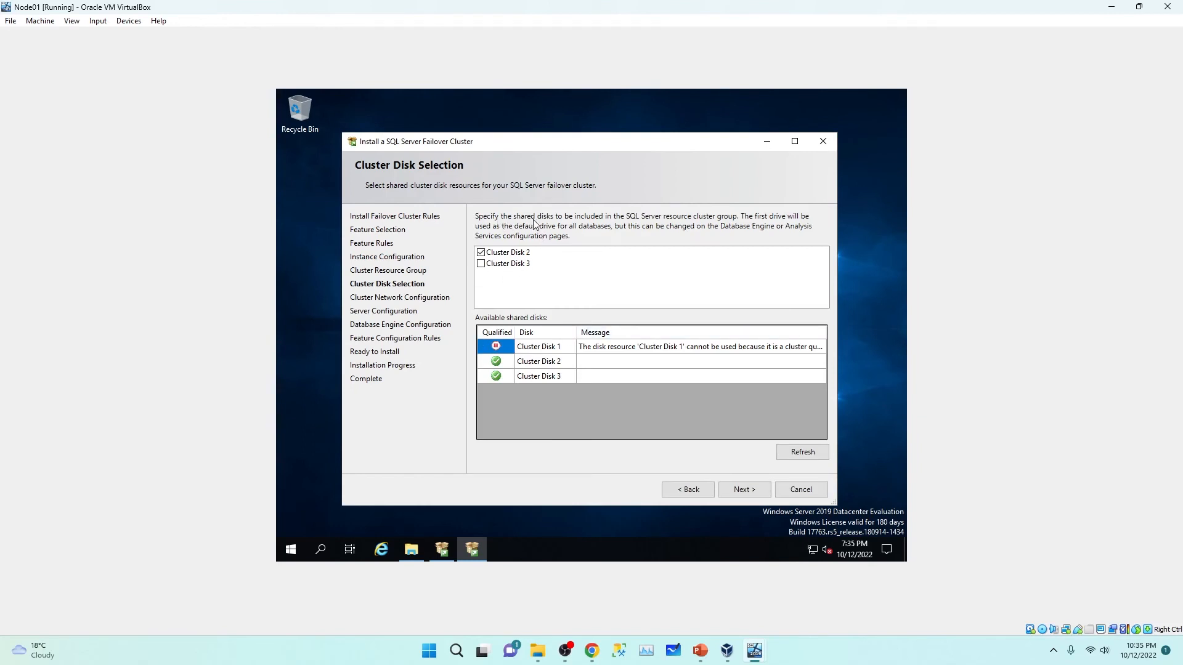
# Step: Use Cluster Disks 2 and 3 for the instance, then enable the IPv4 network row for the address
pyautogui.click(482, 264)
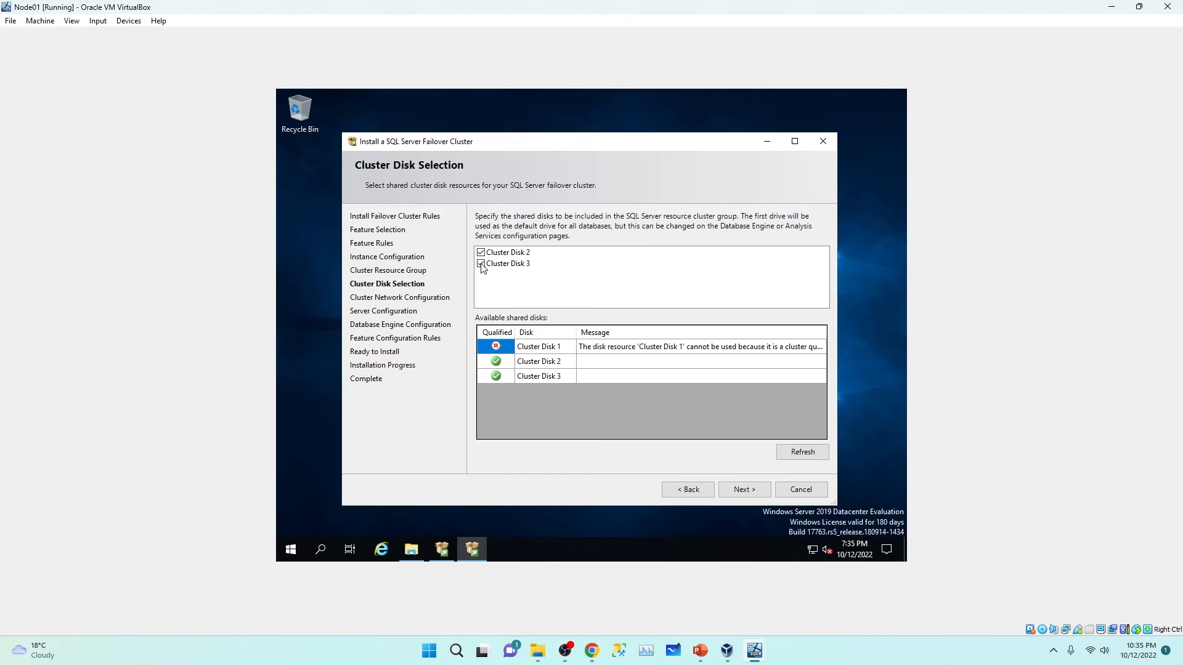
pyautogui.click(524, 348)
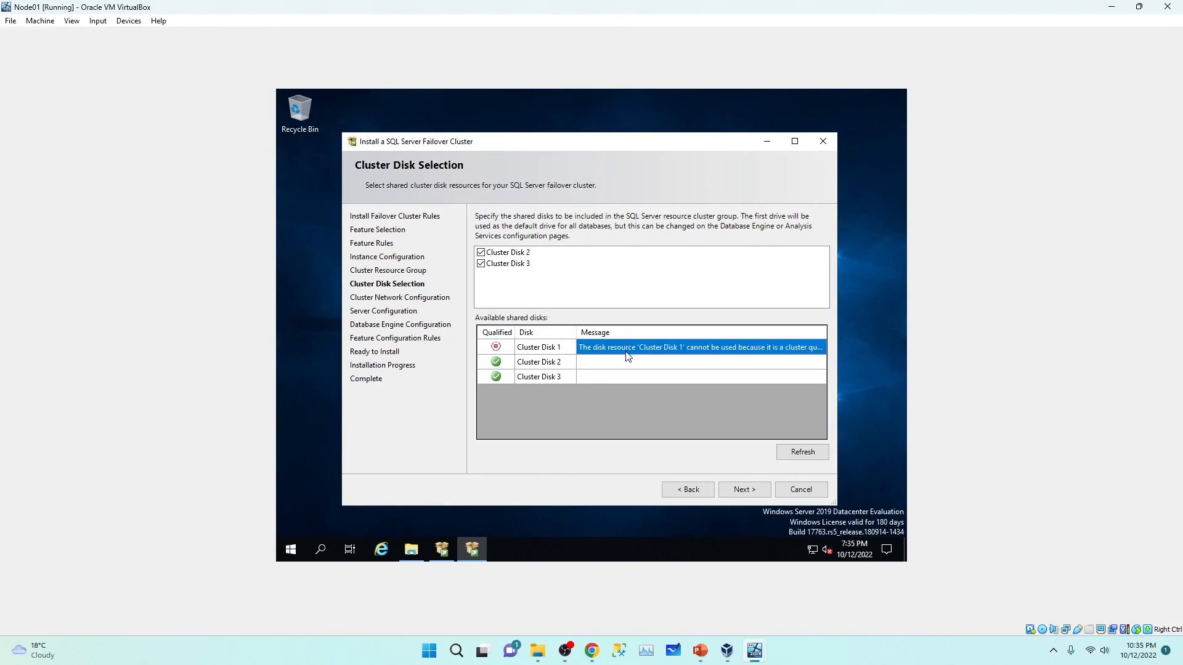
pyautogui.click(537, 364)
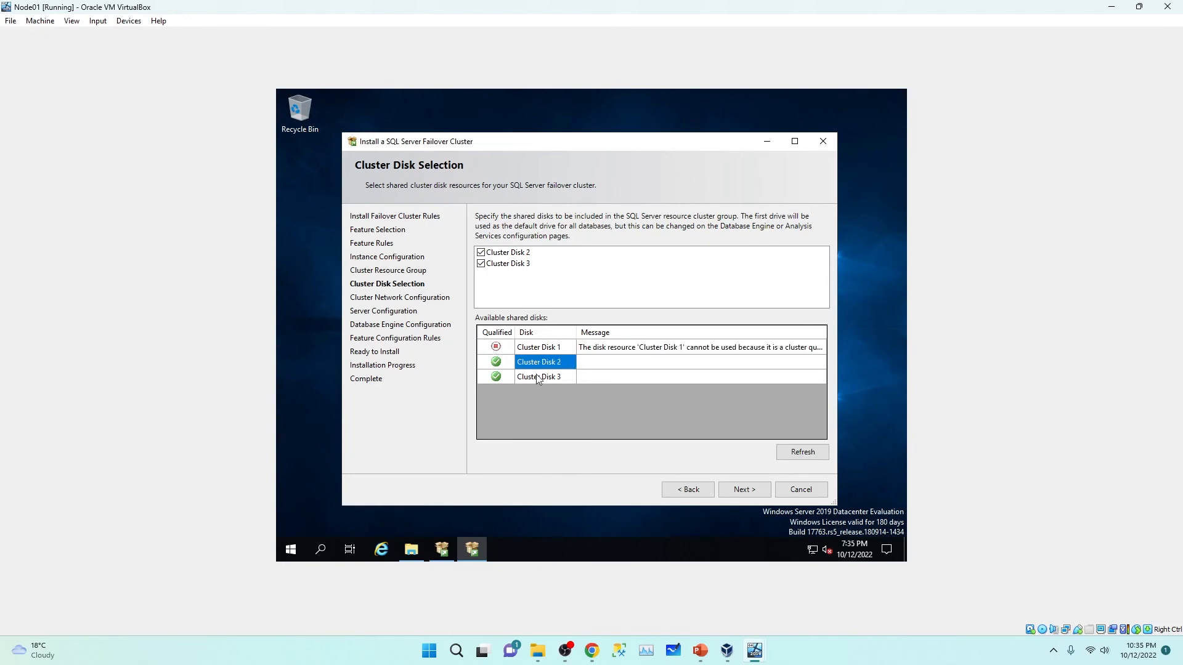
pyautogui.click(482, 264)
pyautogui.click(481, 263)
pyautogui.click(744, 492)
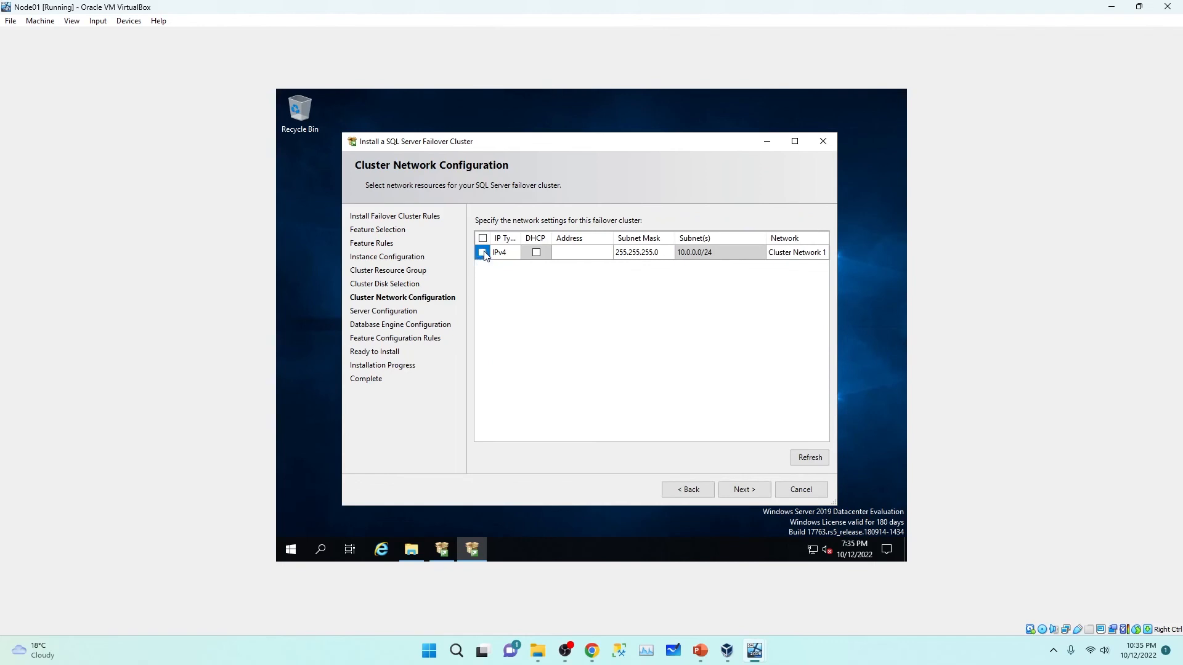
pyautogui.click(483, 252)
pyautogui.click(576, 254)
# Step: Accept the network settings and pick a SQL.local domain account for the SQL Server Agent
pyautogui.click(739, 492)
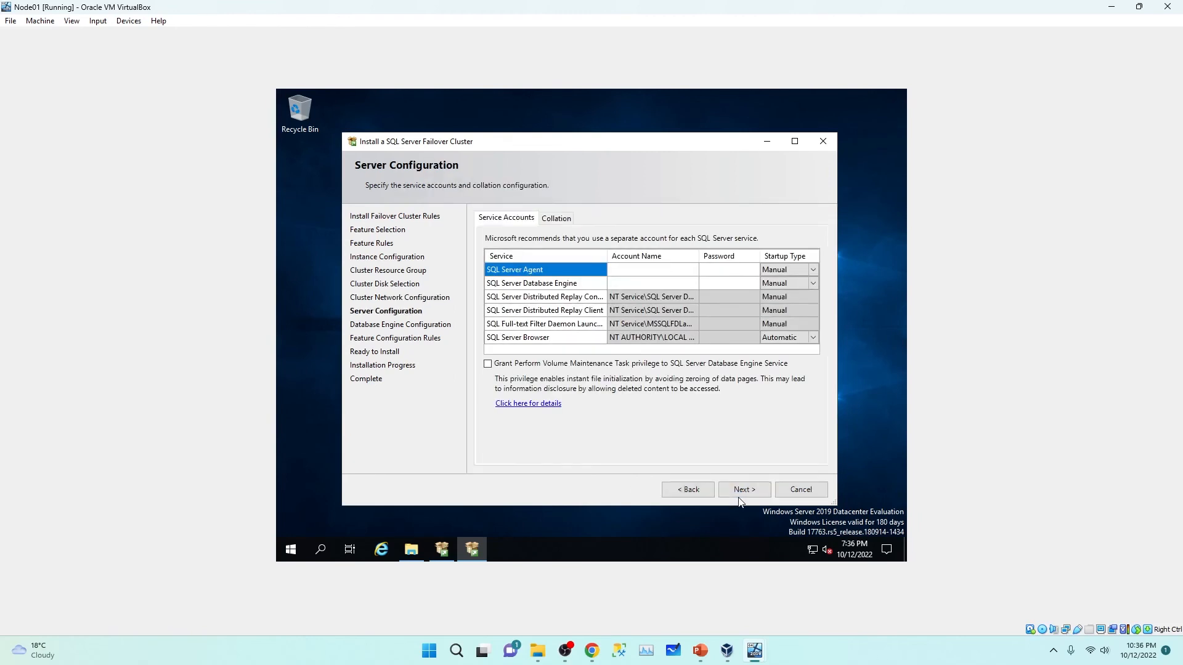
pyautogui.click(622, 270)
pyautogui.click(694, 274)
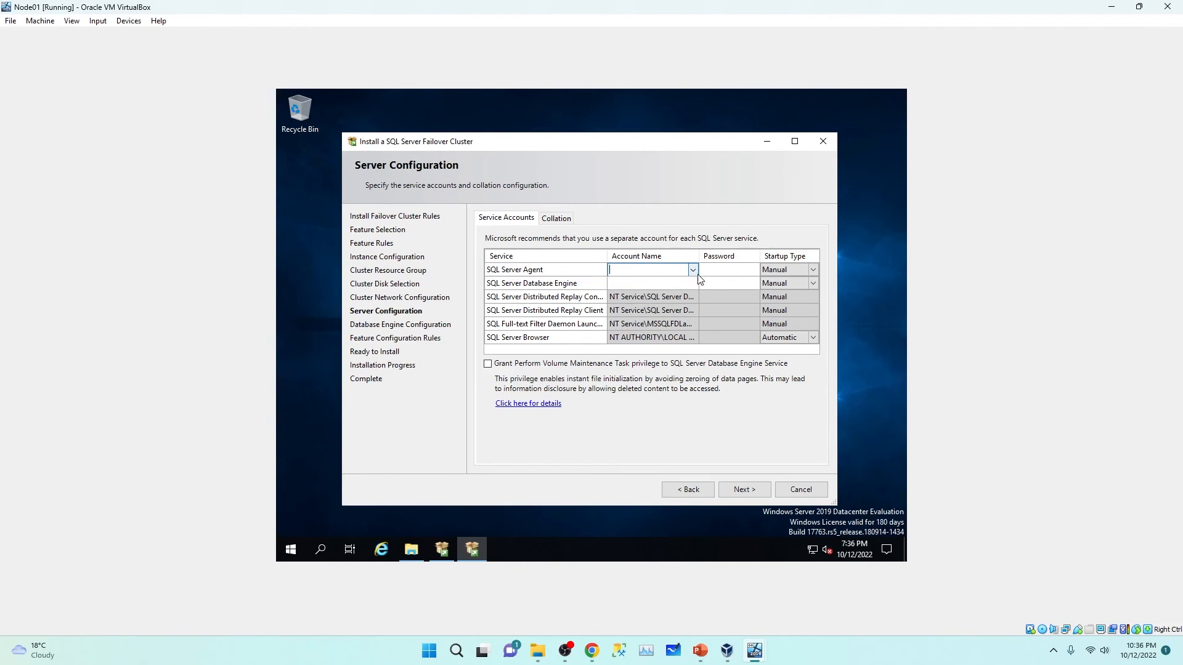
pyautogui.click(695, 275)
pyautogui.click(653, 285)
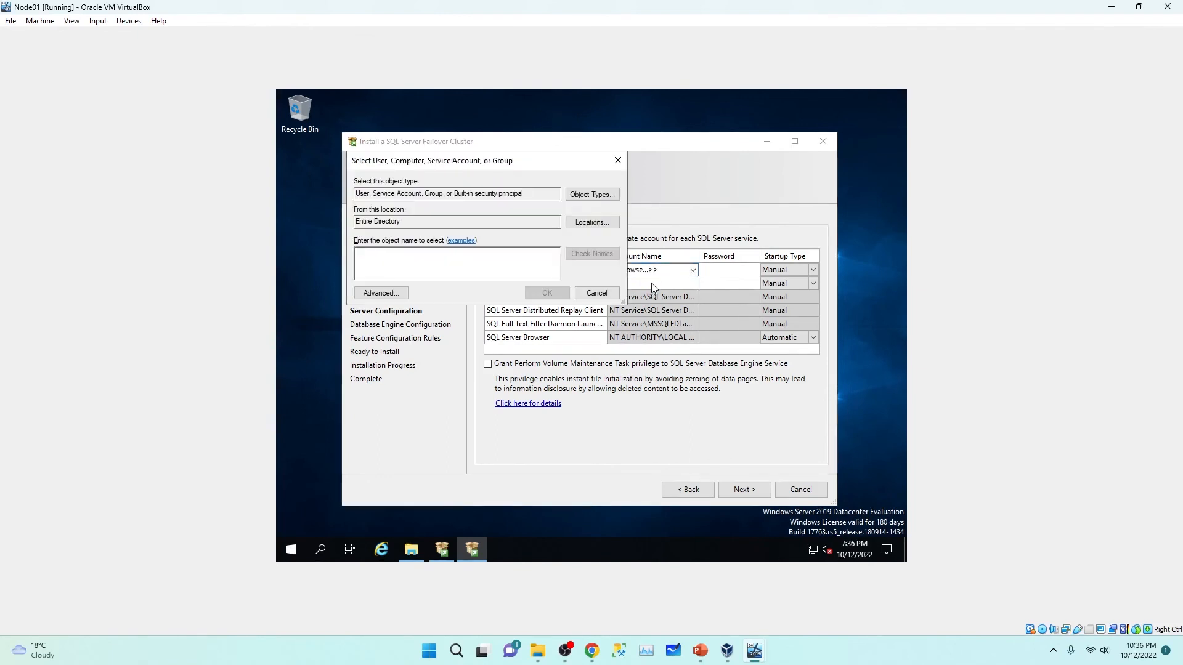
pyautogui.click(589, 223)
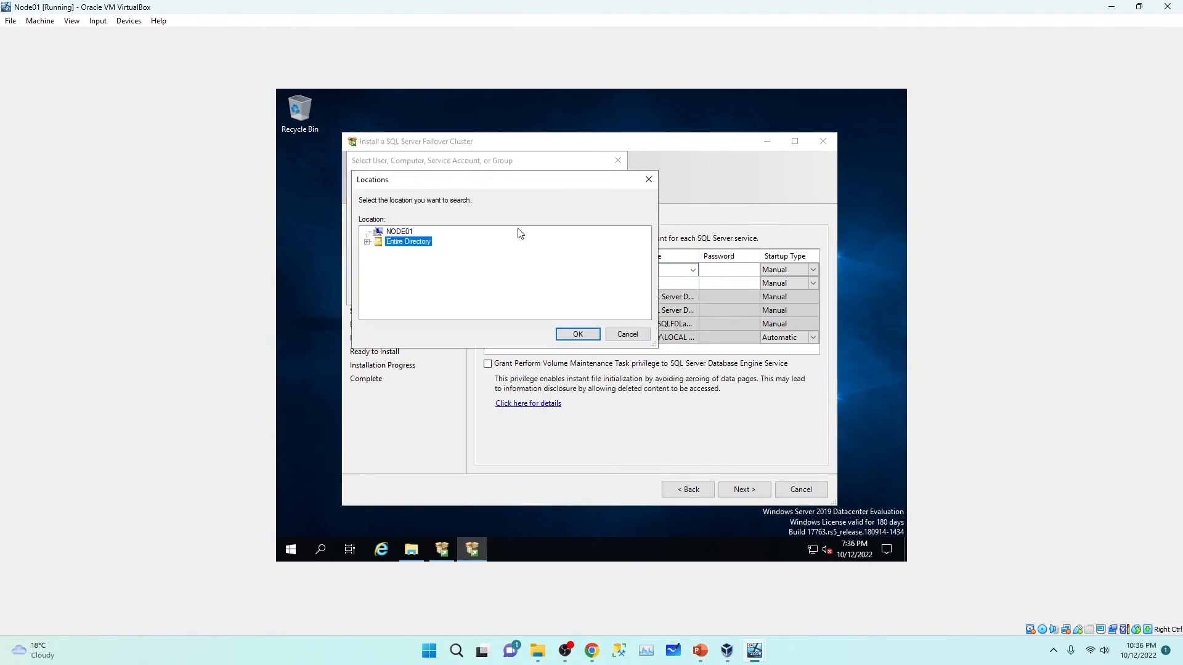
pyautogui.click(367, 243)
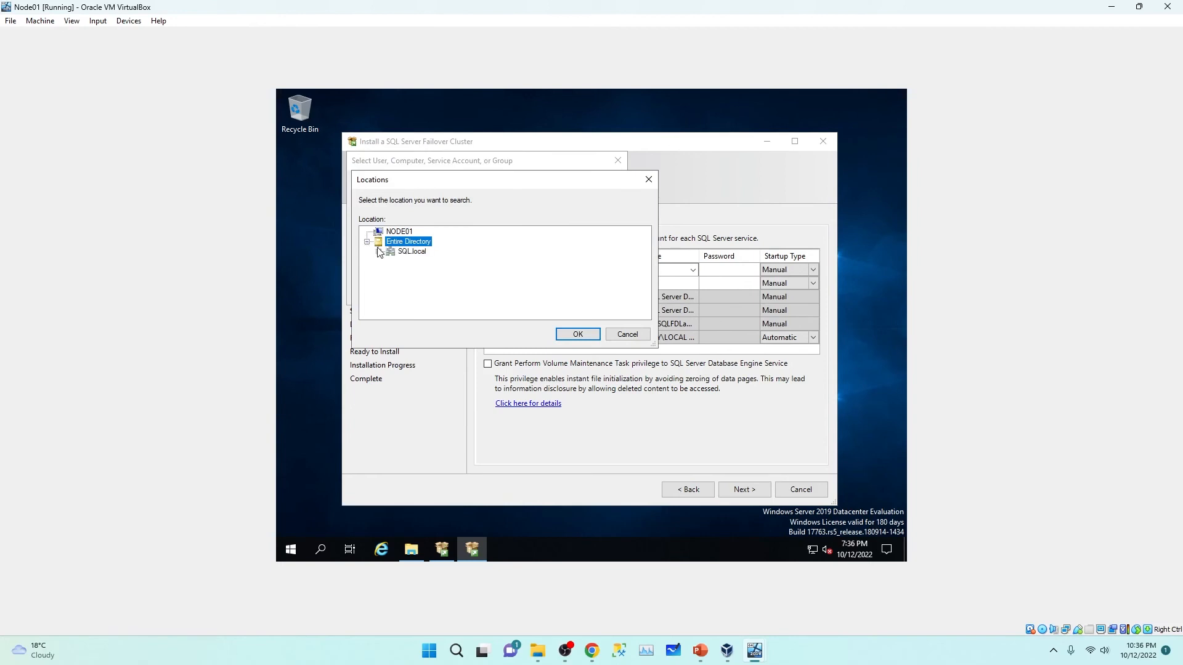
pyautogui.click(414, 252)
pyautogui.click(579, 338)
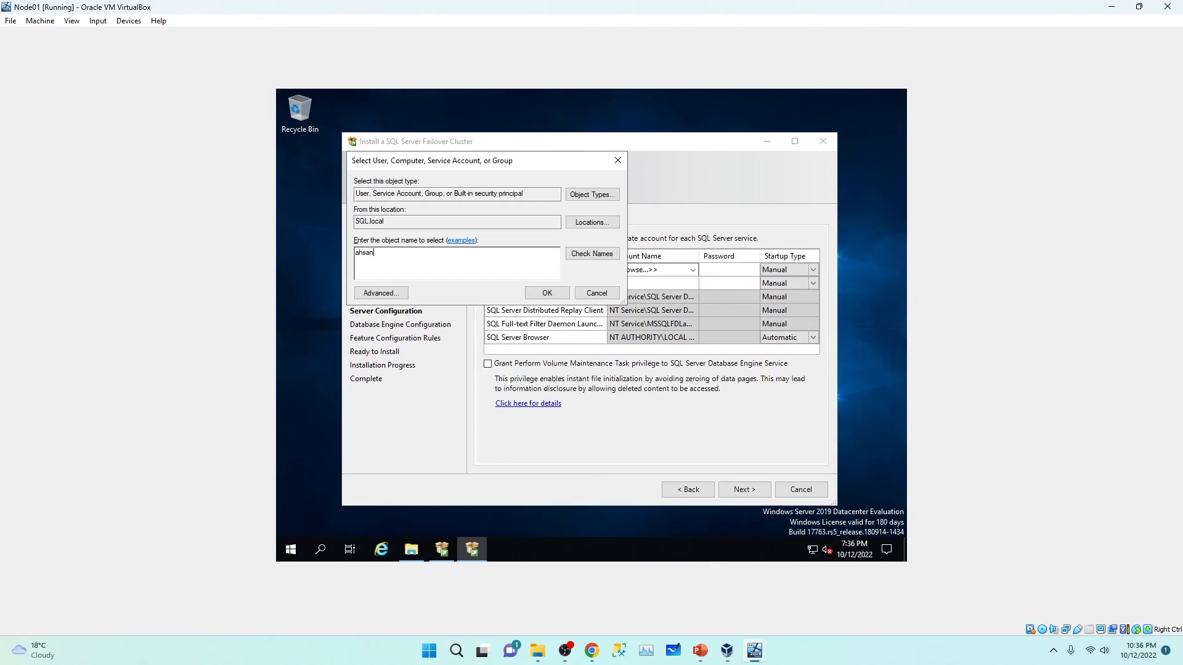
pyautogui.click(592, 254)
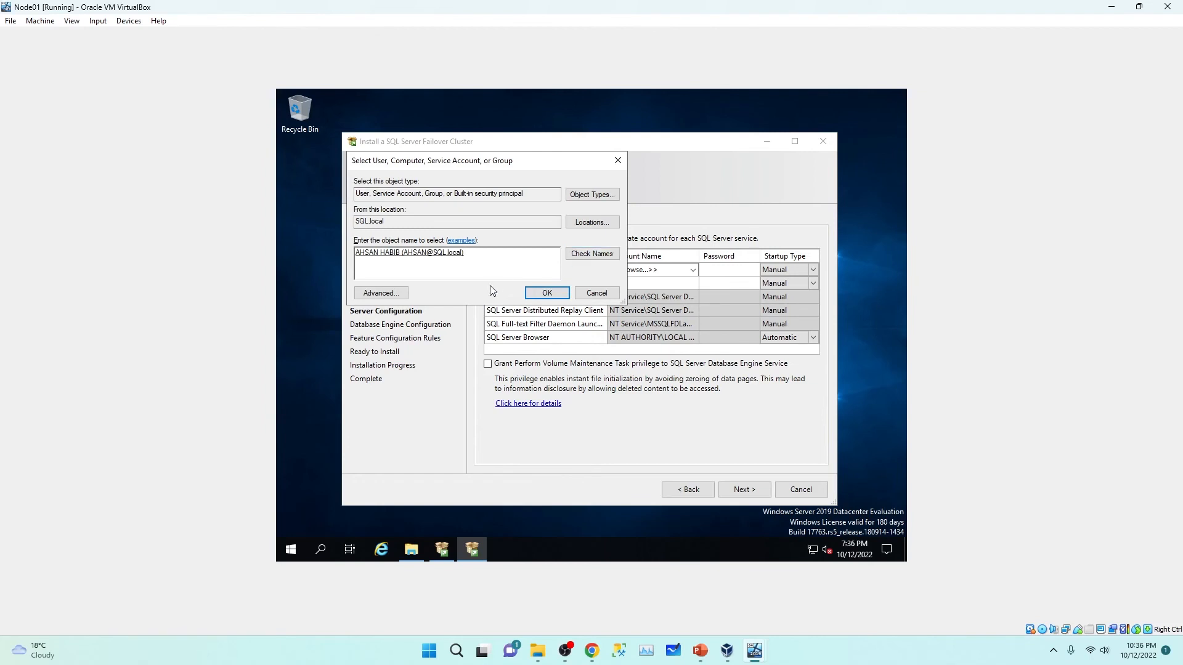
pyautogui.click(539, 294)
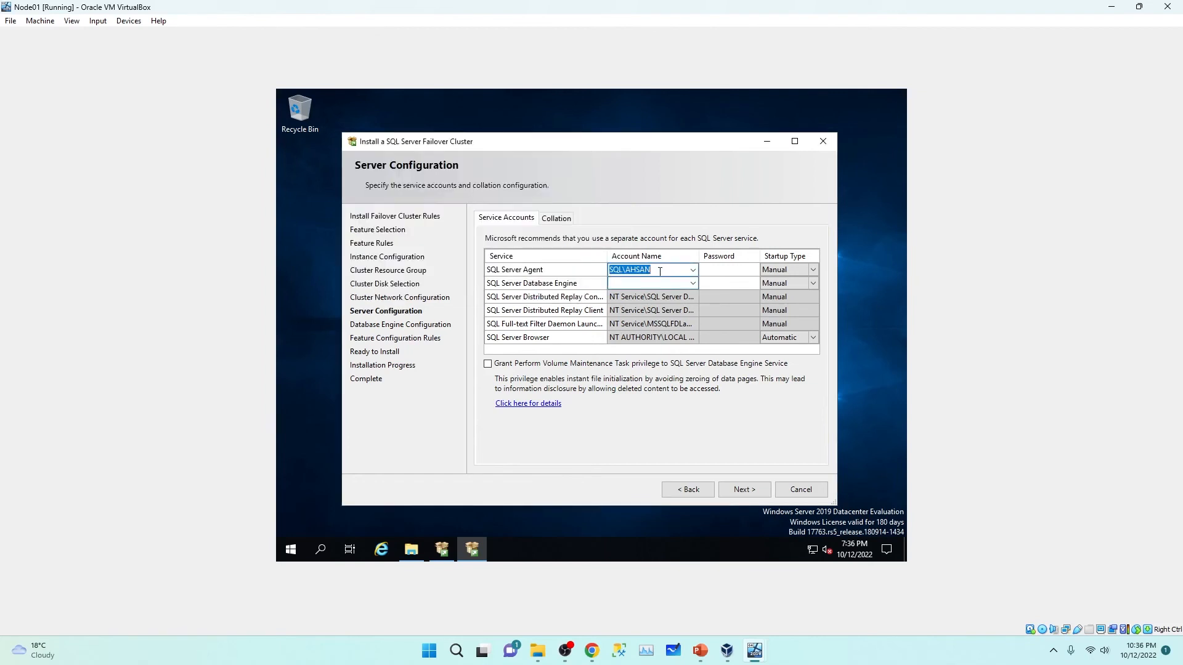
# Step: Reuse the same account for the Database Engine, enter the service account password, and continue
pyautogui.click(654, 272)
pyautogui.doubleClick(653, 271)
pyautogui.hotkey('ctrl', 'c')
pyautogui.click(634, 285)
pyautogui.hotkey('ctrl', 'v')
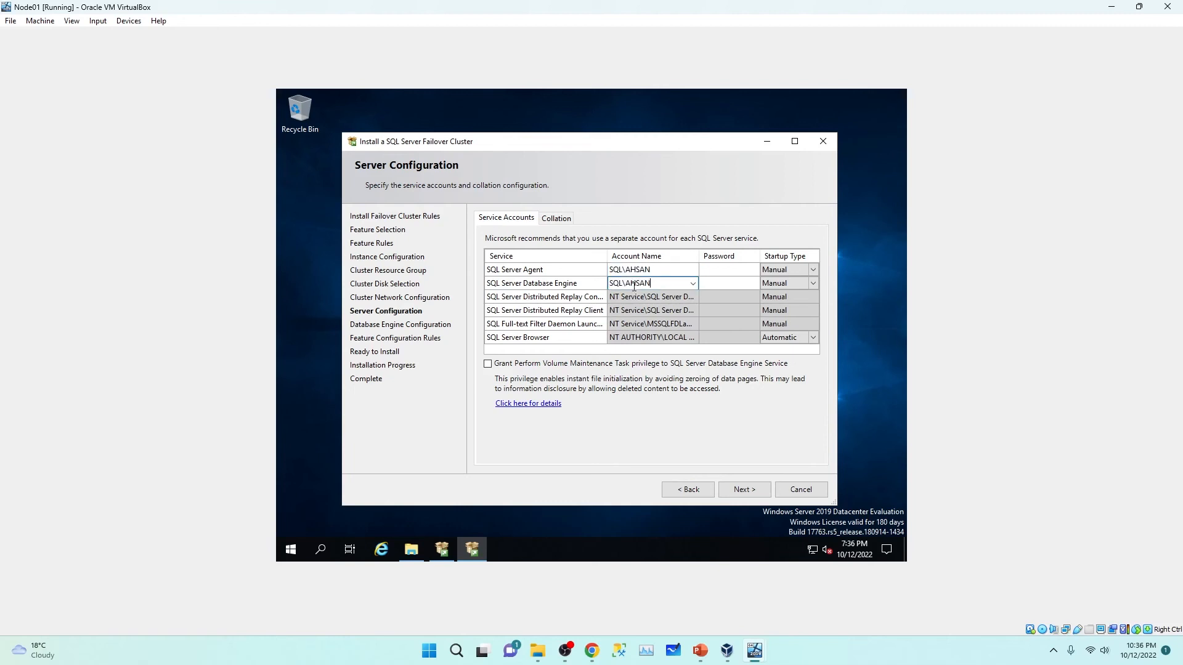
pyautogui.click(729, 269)
pyautogui.write('P@ssw0rdP@ssw0rd')
pyautogui.click(744, 490)
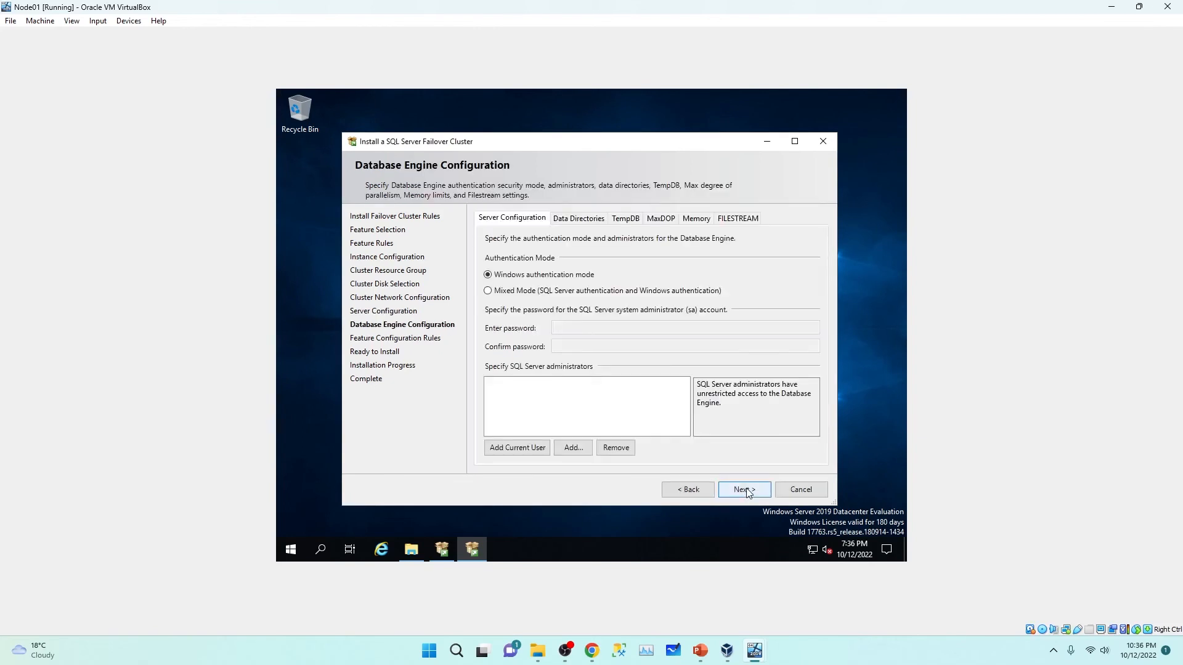
# Step: Choose Mixed Mode with a confirmed sa password, add the current user as administrator, view Data Directories
pyautogui.click(491, 295)
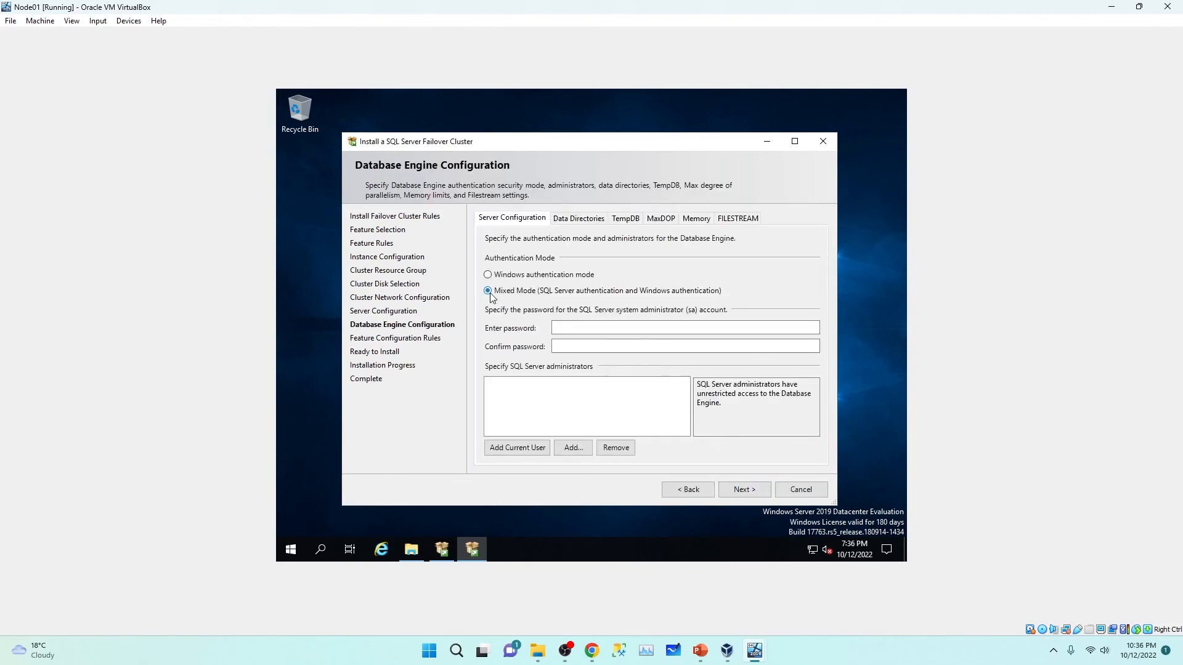
pyautogui.click(591, 329)
pyautogui.click(591, 328)
pyautogui.write('•••••••')
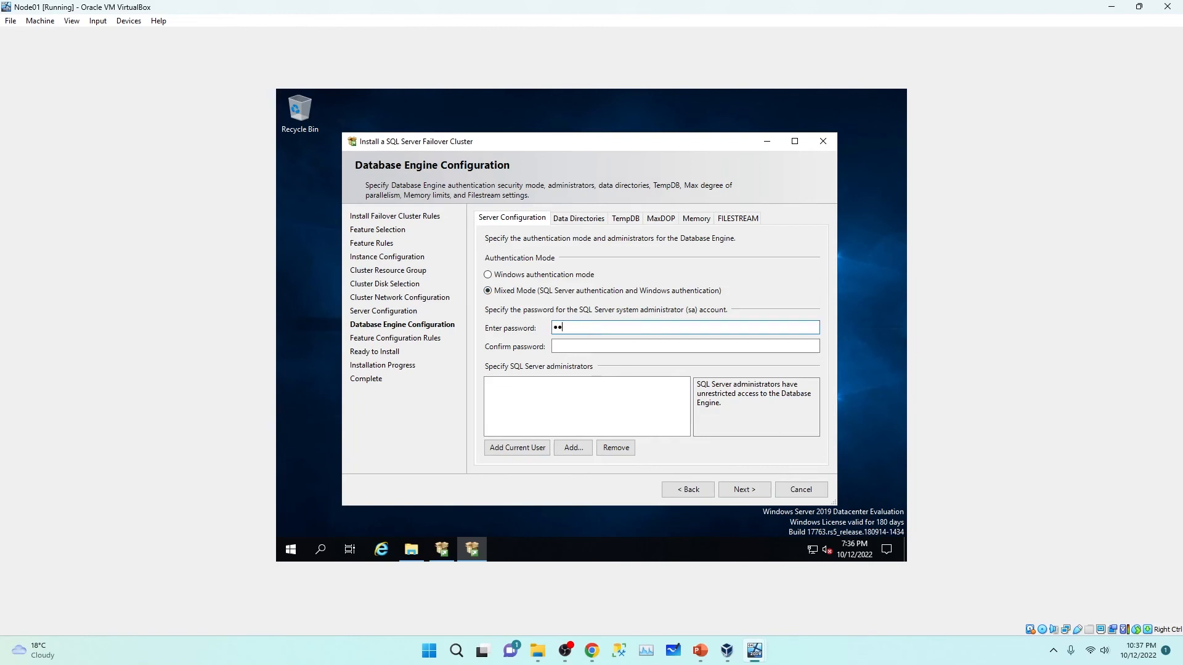
pyautogui.write('•')
pyautogui.click(610, 346)
pyautogui.write('•••••••')
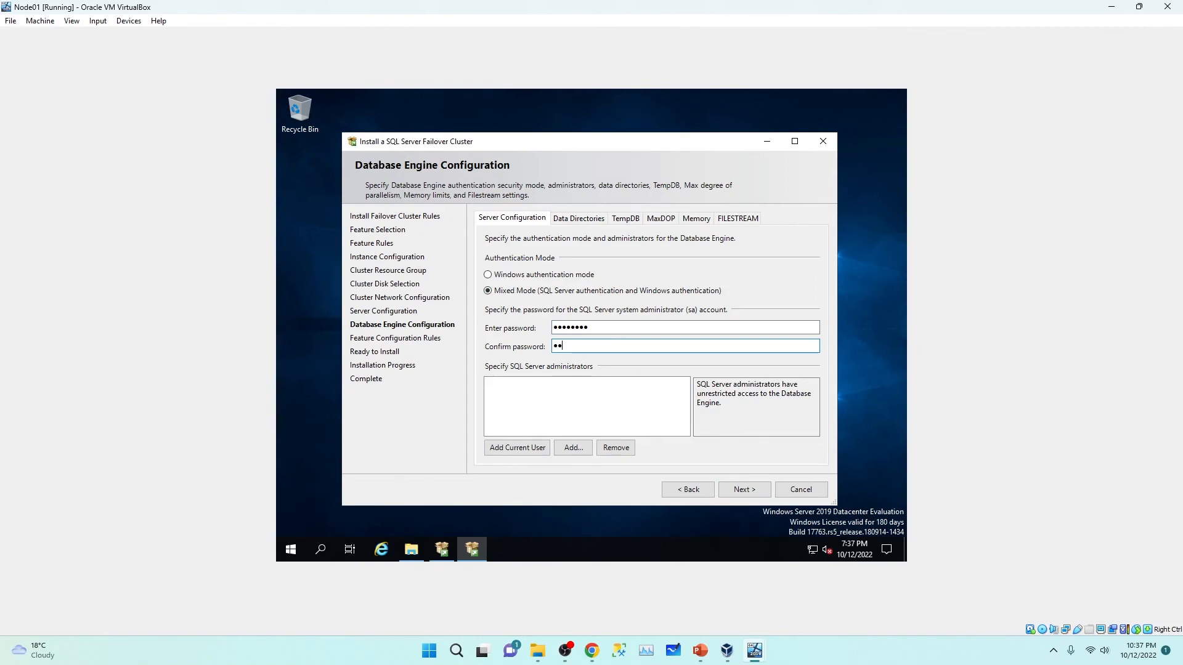
pyautogui.write('•')
pyautogui.click(529, 448)
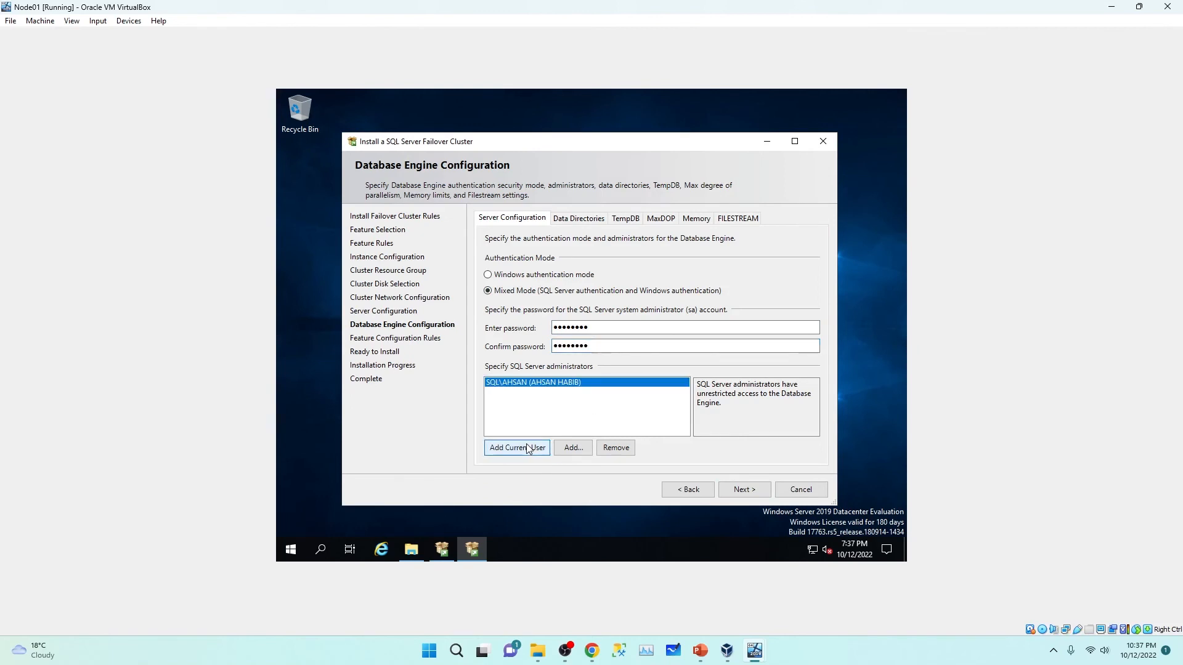
pyautogui.click(586, 223)
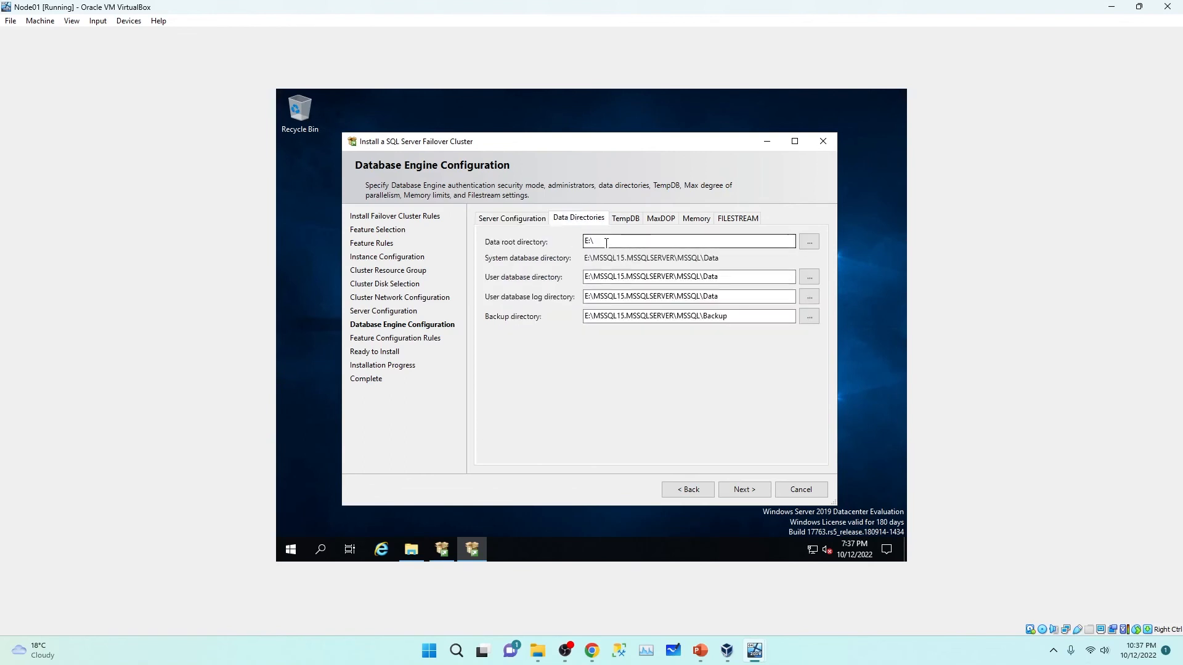
# Step: Show This PC and refresh its drives, listing Witness (E:) 1.95 GB and Data (F:) 2.95 GB free
pyautogui.click(411, 549)
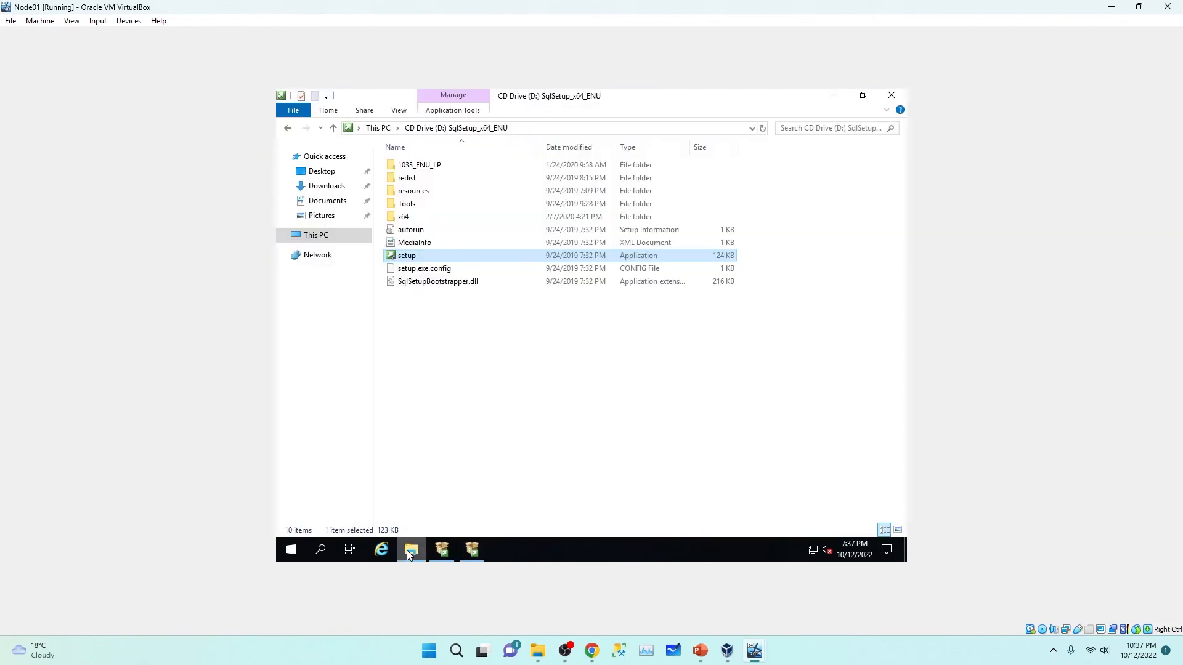
pyautogui.click(313, 236)
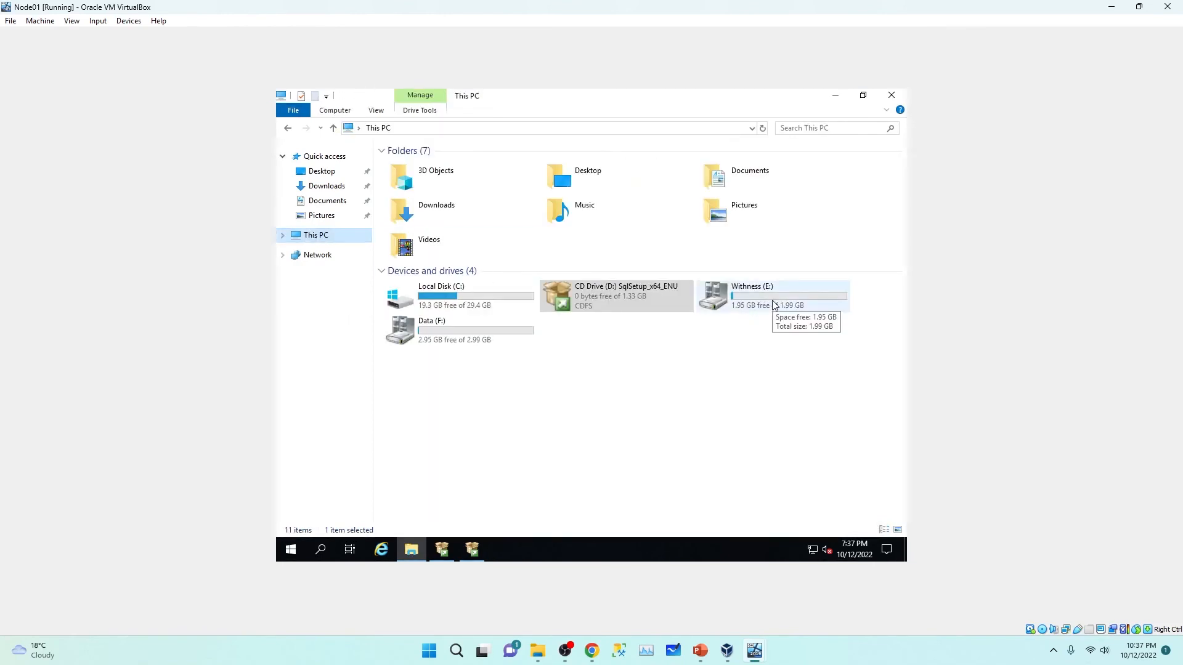
pyautogui.rightClick(652, 372)
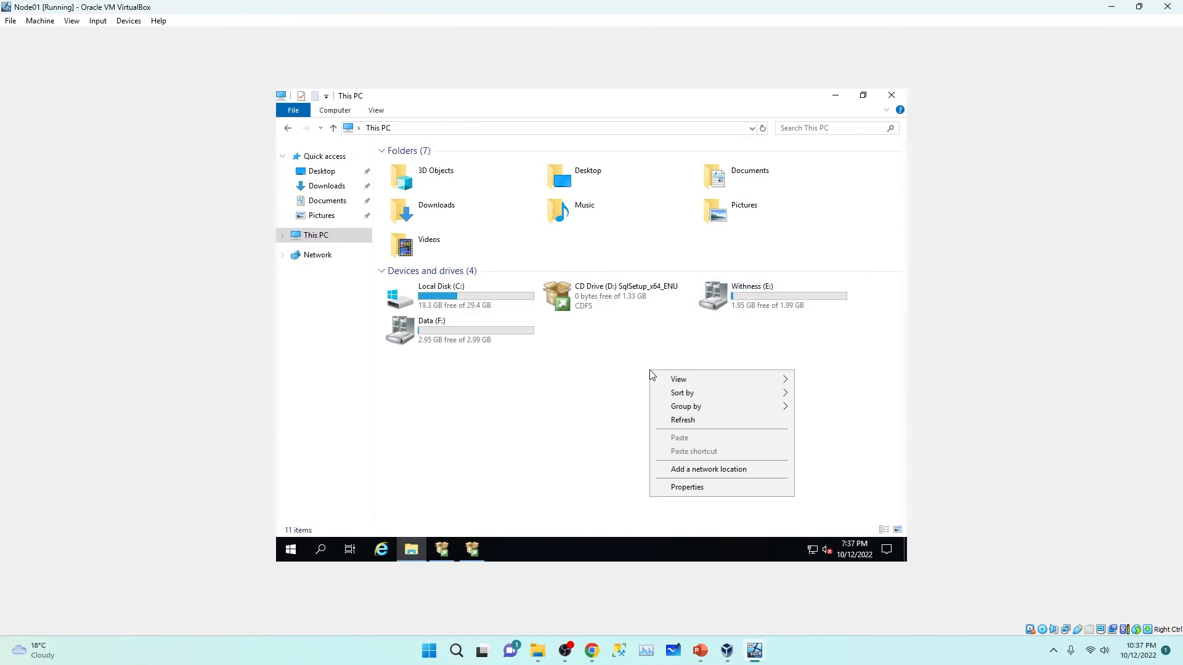
pyautogui.click(687, 419)
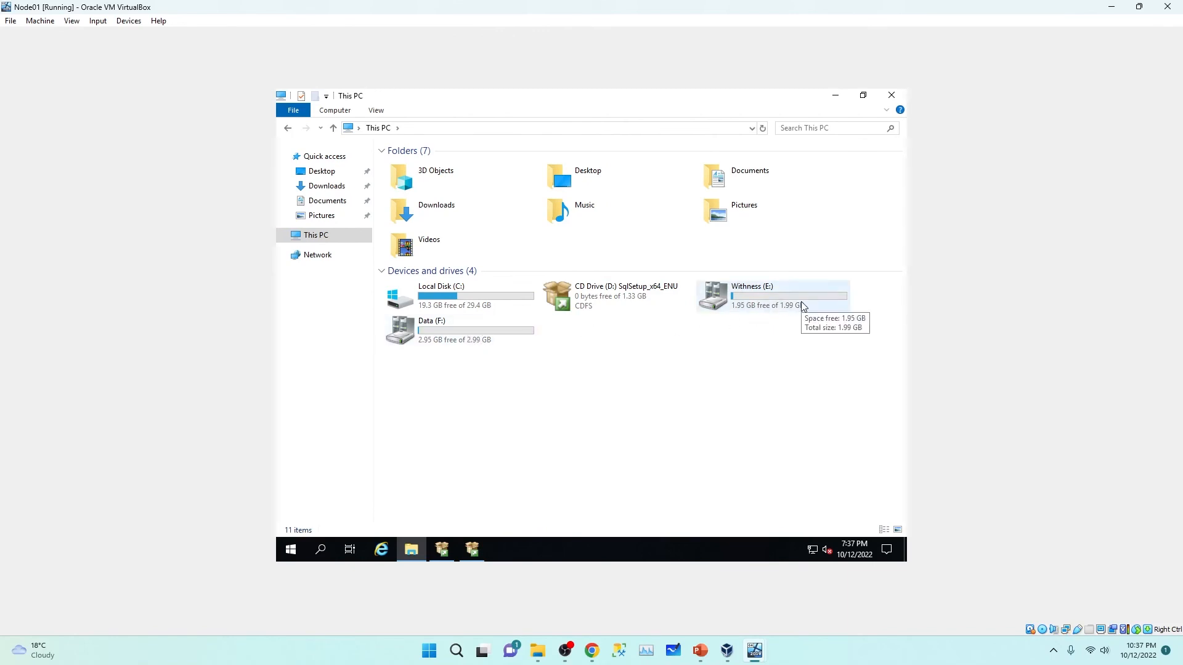
# Step: Back in setup, review the TempDB and authentication settings and advance to Ready to Install
pyautogui.click(835, 96)
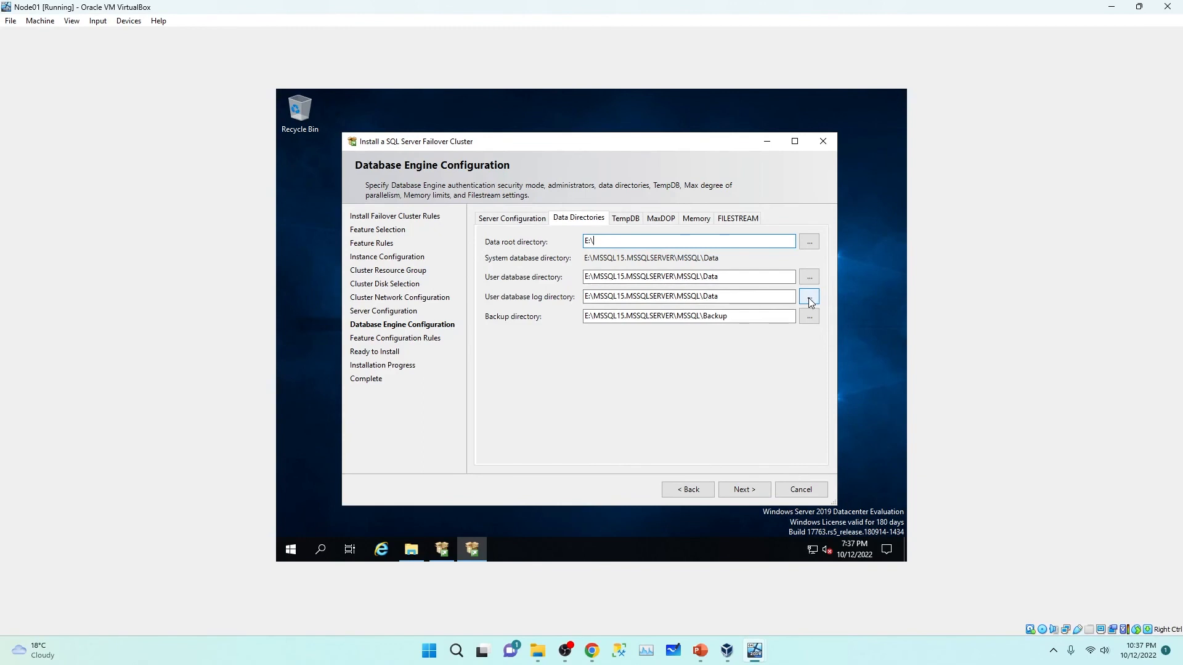
pyautogui.click(634, 223)
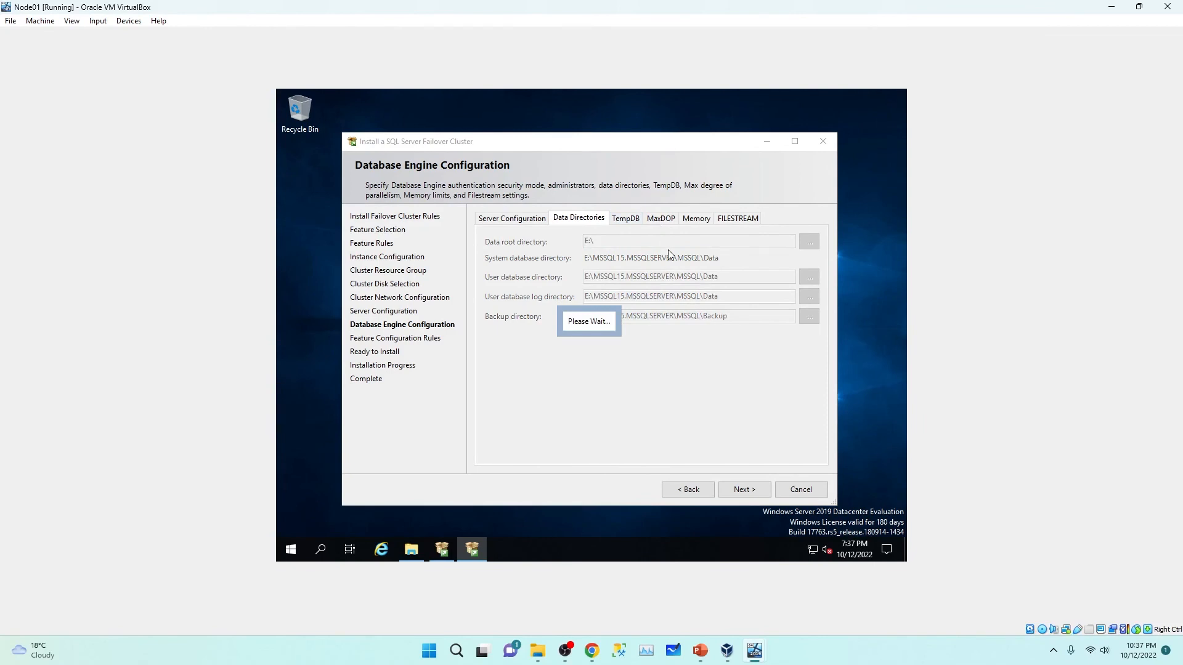
pyautogui.click(513, 219)
pyautogui.click(740, 491)
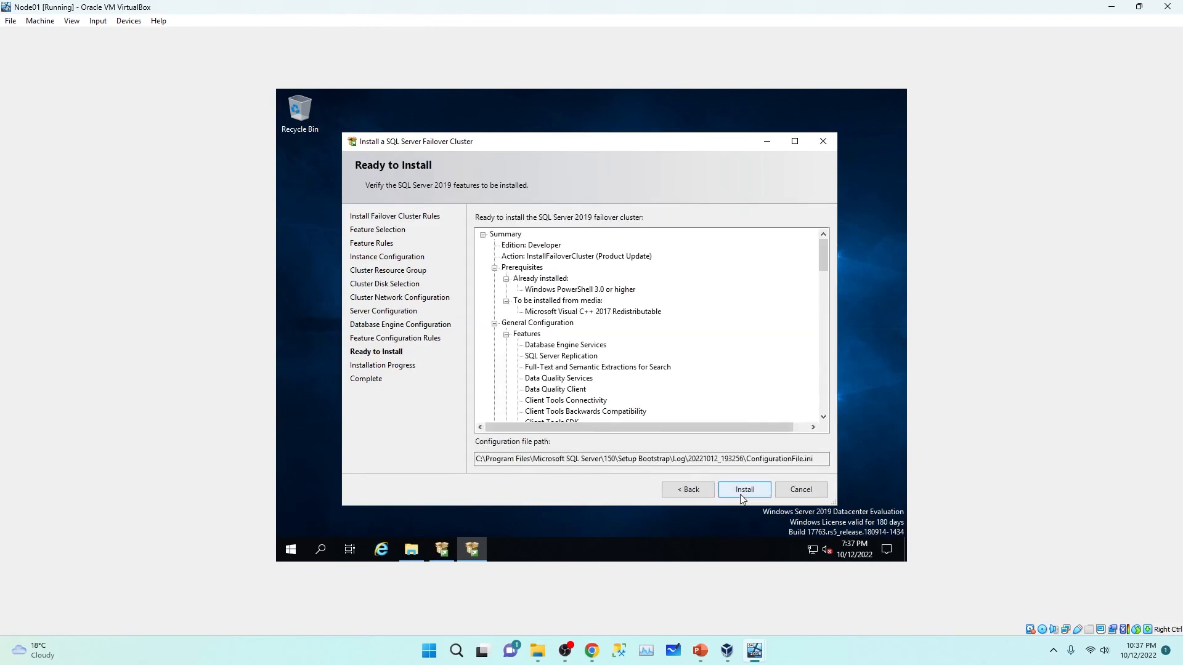
# Step: Install the failover cluster on Node01, confirm every feature succeeded, and close Setup
pyautogui.click(741, 495)
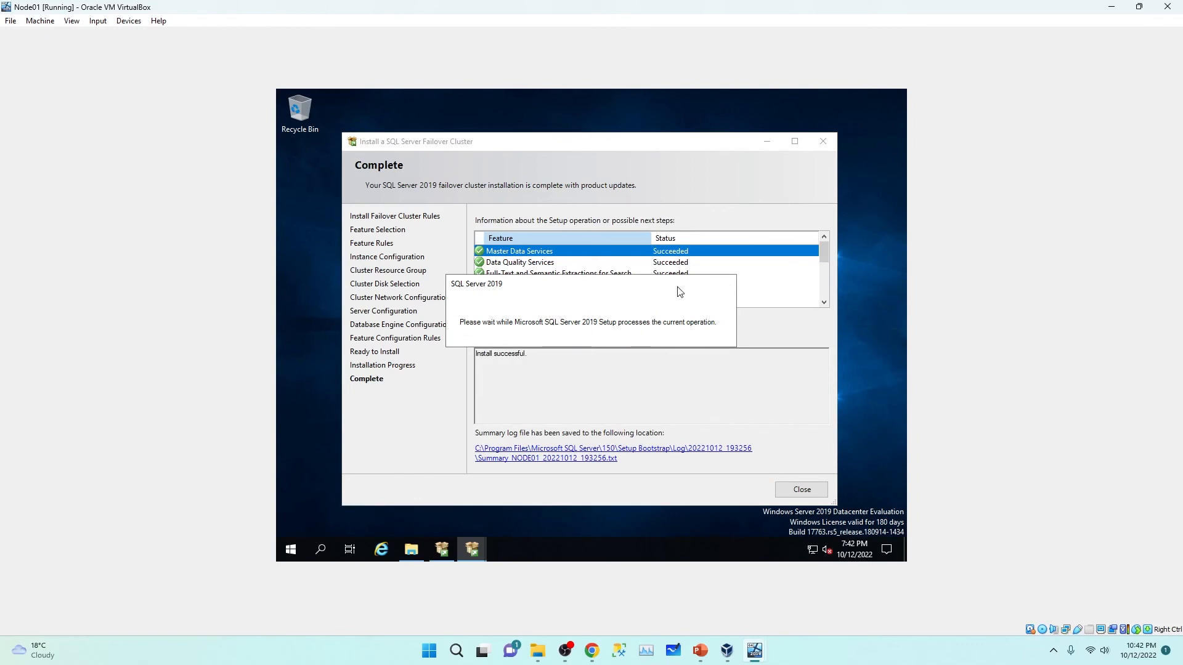
pyautogui.moveTo(642, 146); pyautogui.dragTo(628, 136)
pyautogui.moveTo(816, 246); pyautogui.dragTo(807, 292)
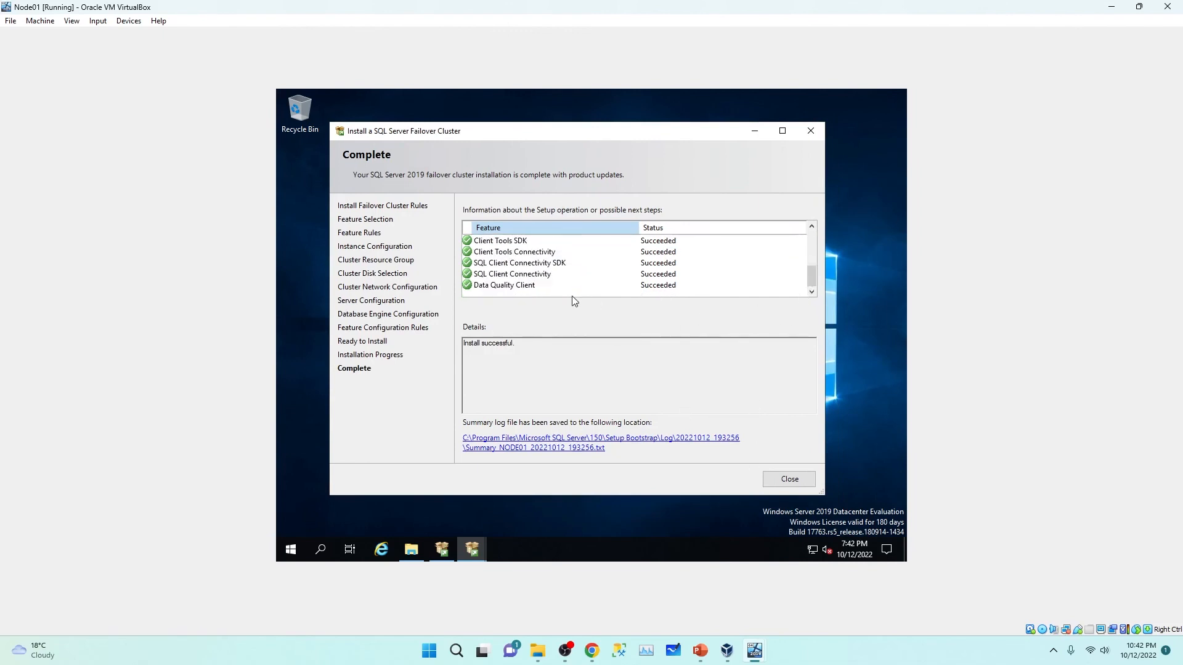
pyautogui.click(789, 480)
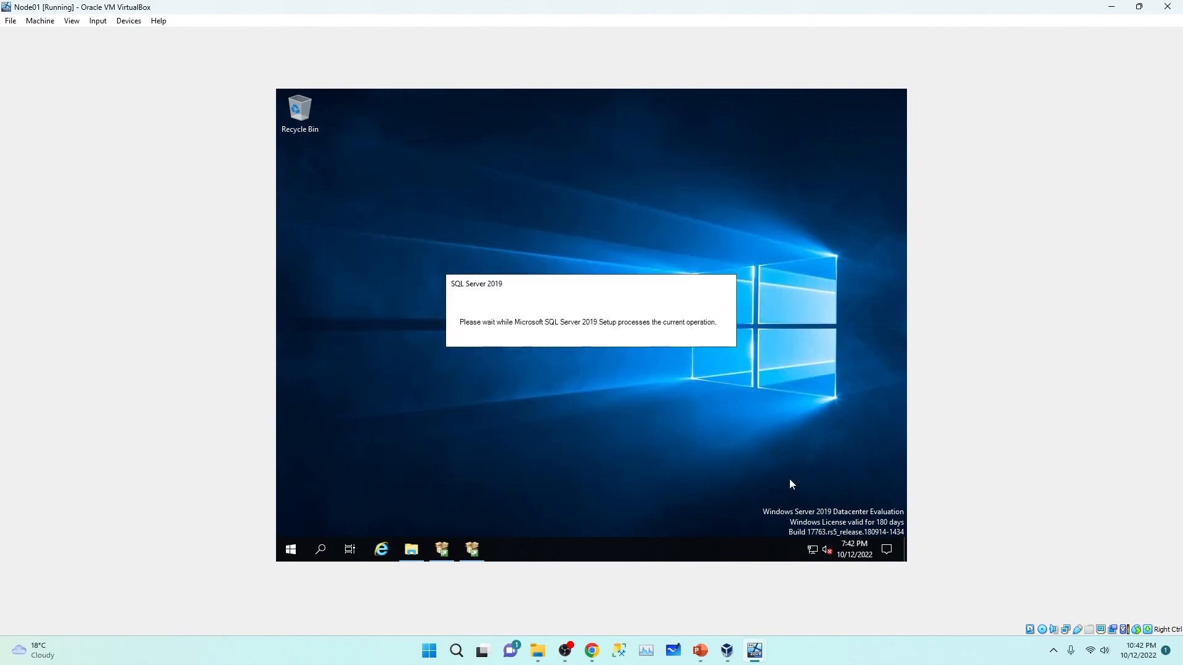
# Step: Switch to the Node02 VM, sign in with the account password, and close This PC
pyautogui.click(1110, 9)
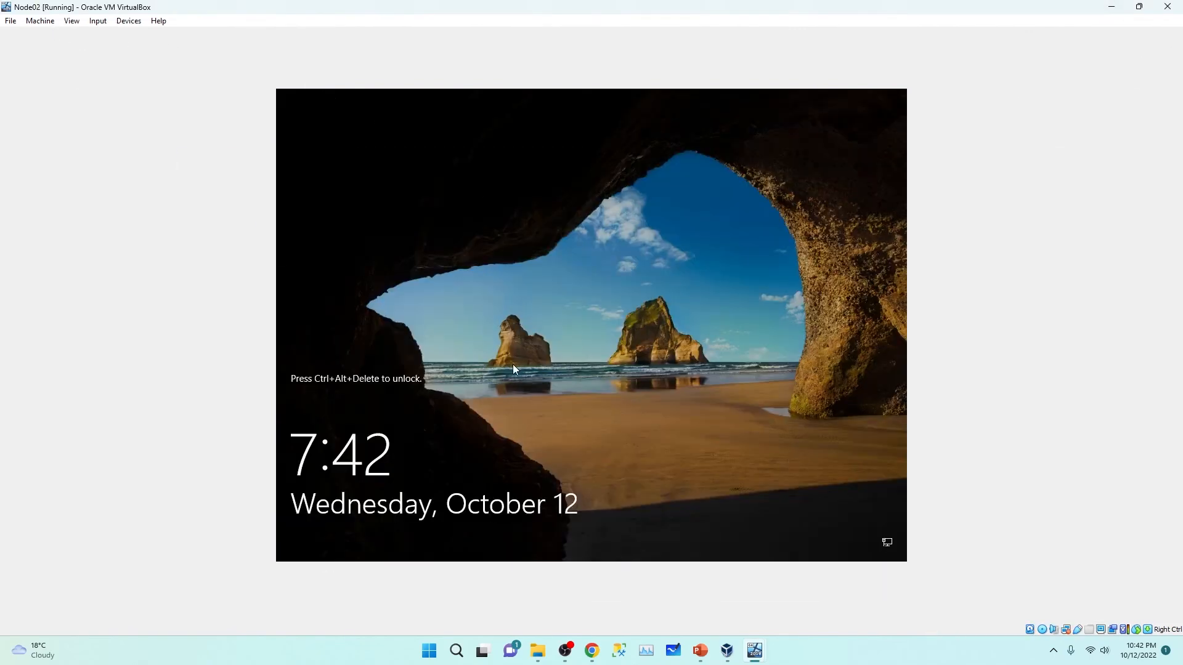
pyautogui.hotkey('ctrl', 'alt', 'Delete')
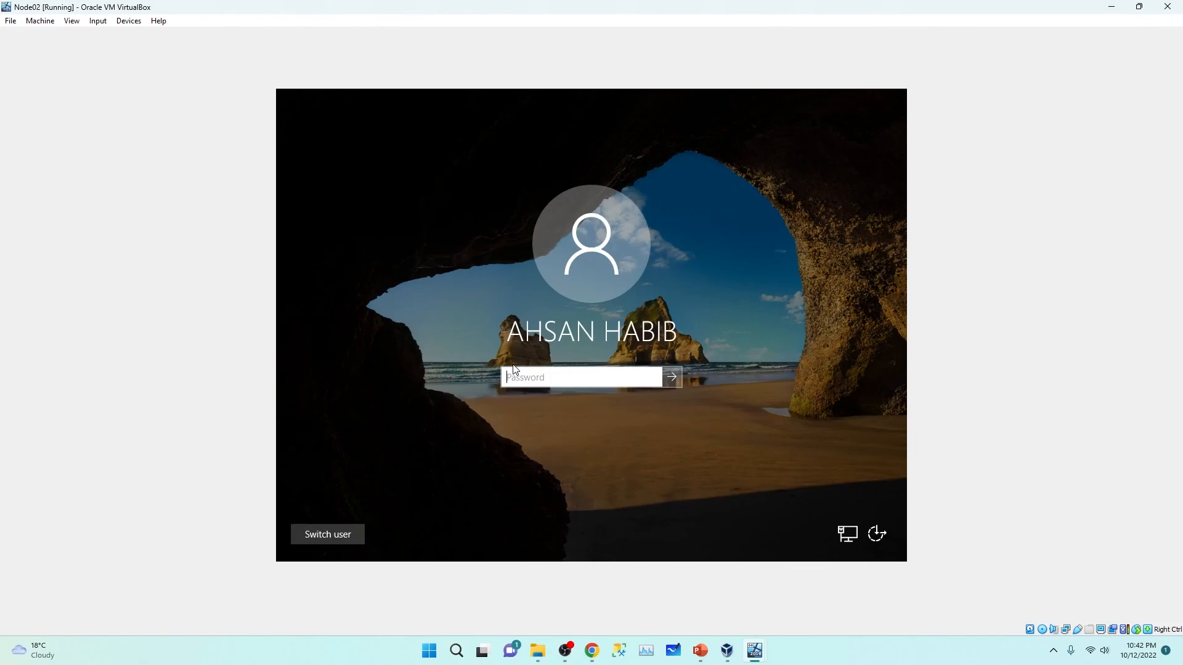
pyautogui.write('P')
pyautogui.press('Return')
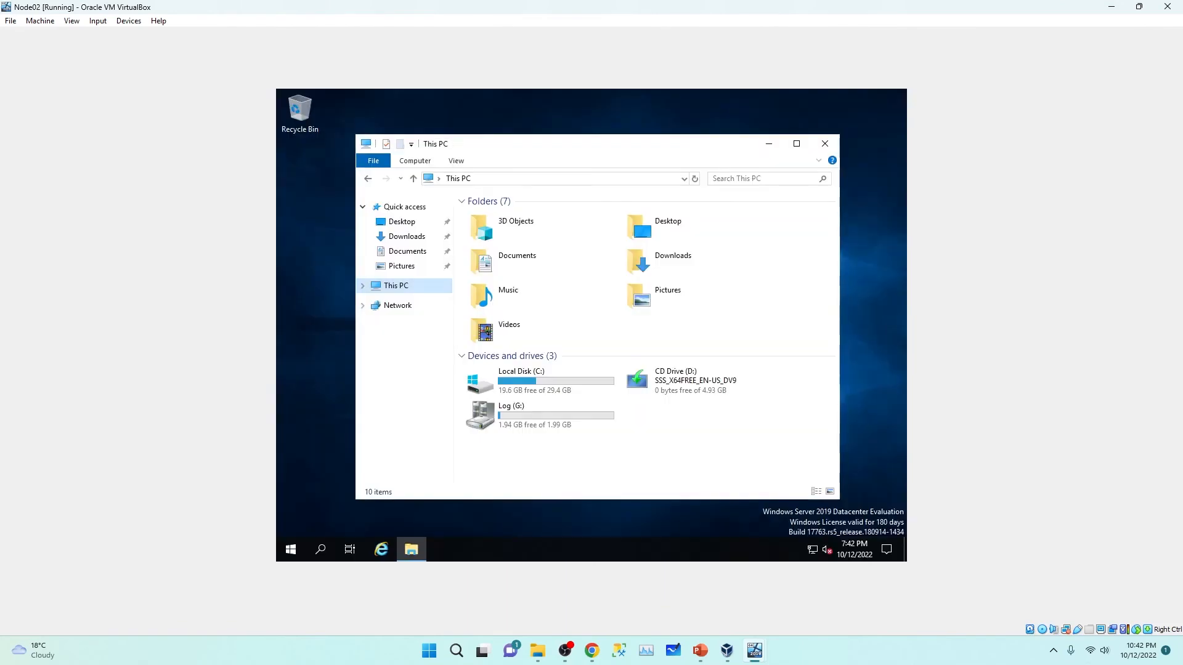
pyautogui.click(824, 144)
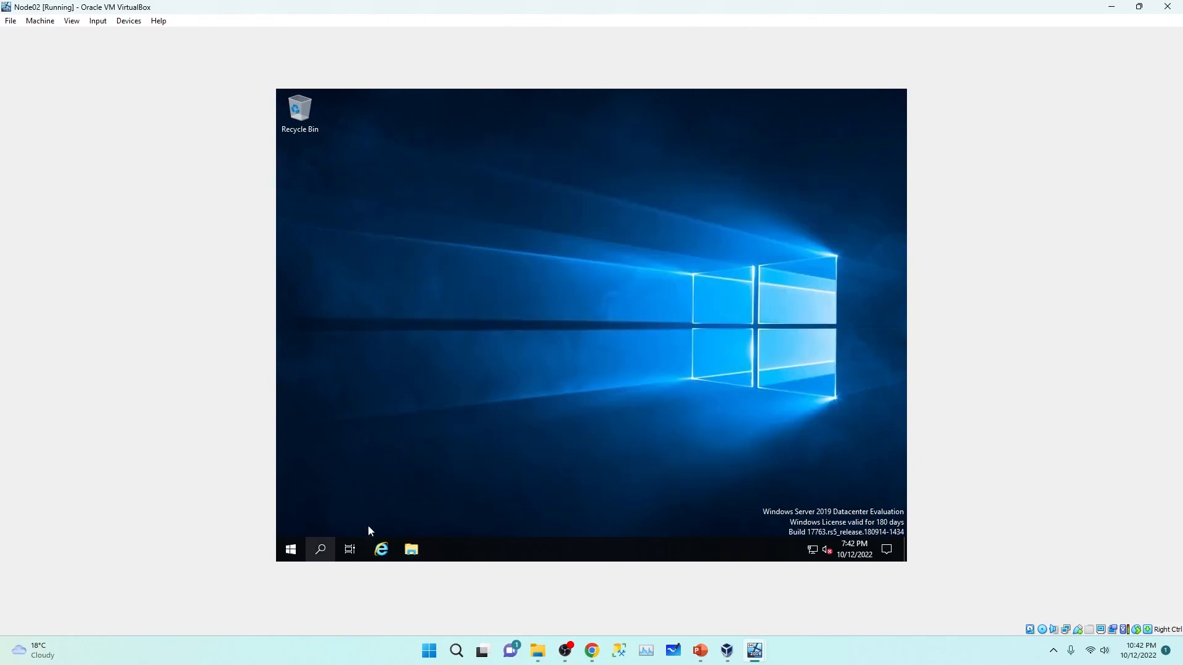
# Step: Mount SQLServer2019-x64-ENU-Dev.iso in Node02's optical drive
pyautogui.click(125, 22)
pyautogui.moveTo(146, 40)
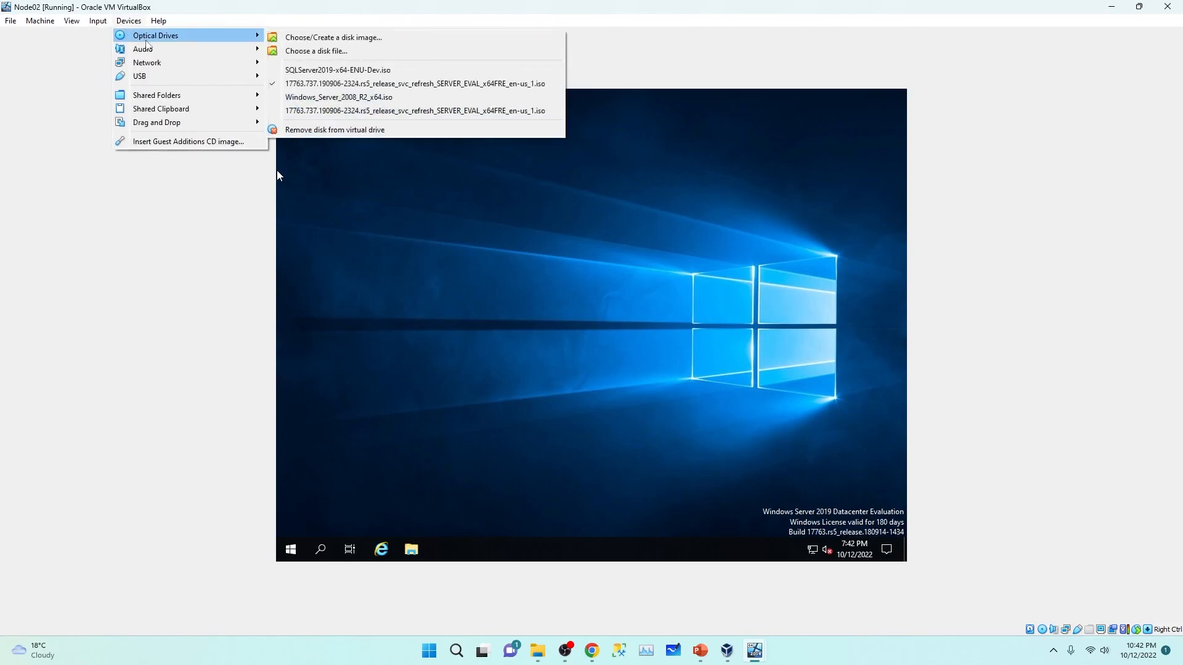
pyautogui.click(326, 52)
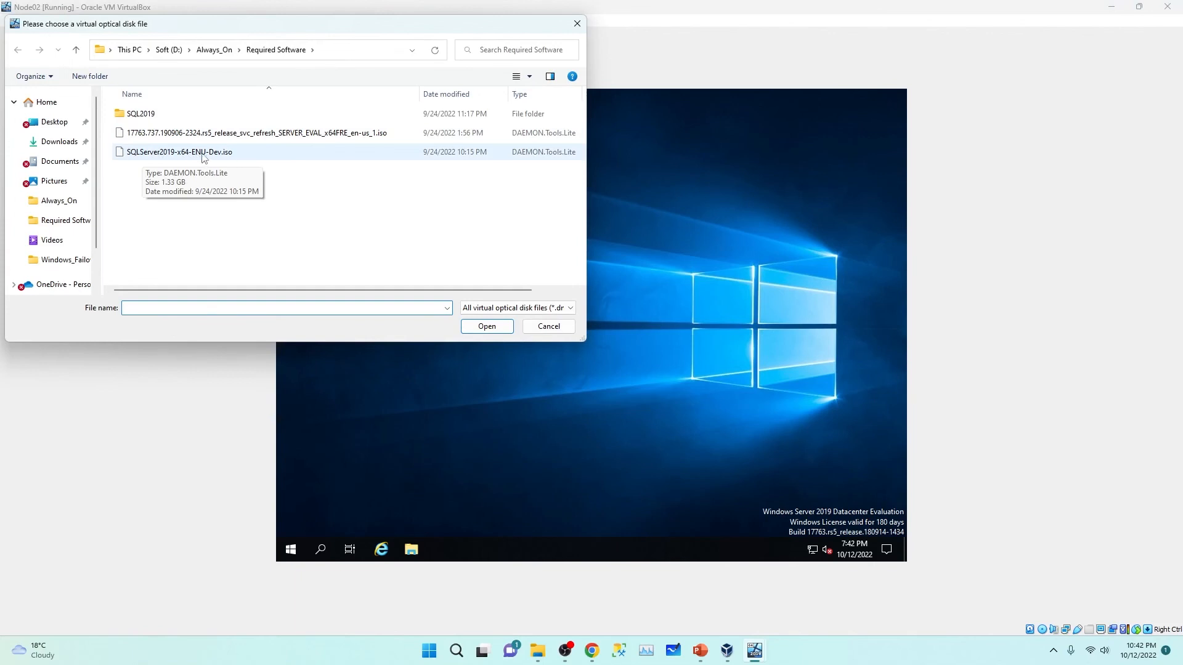
pyautogui.click(236, 159)
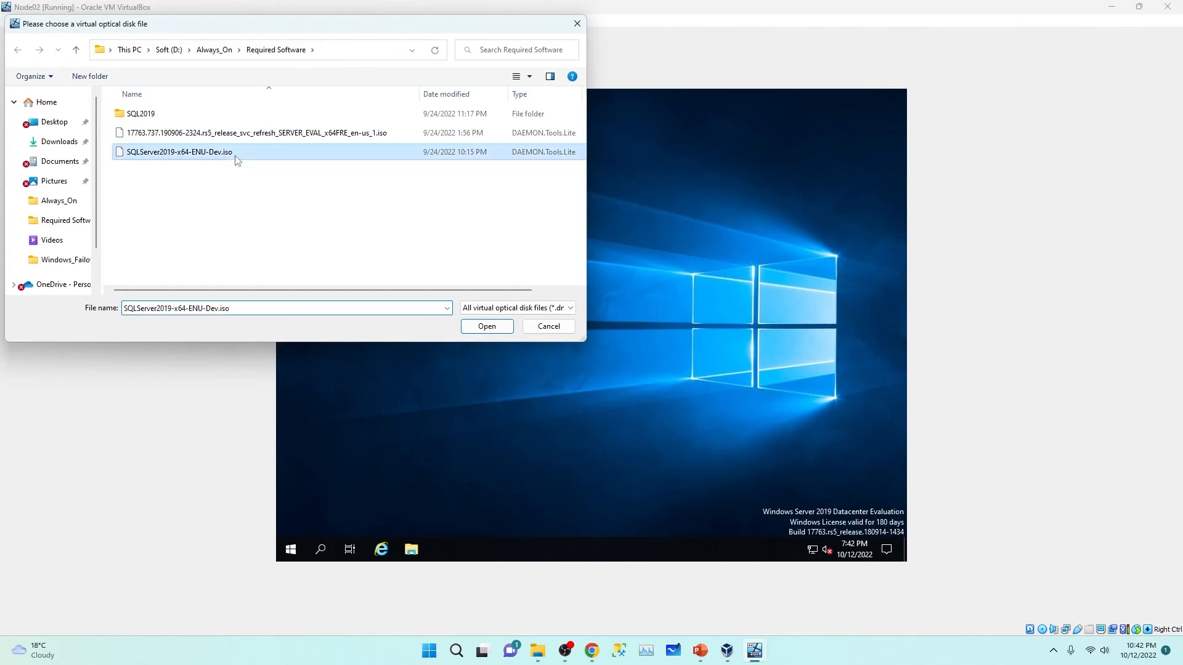
pyautogui.click(491, 330)
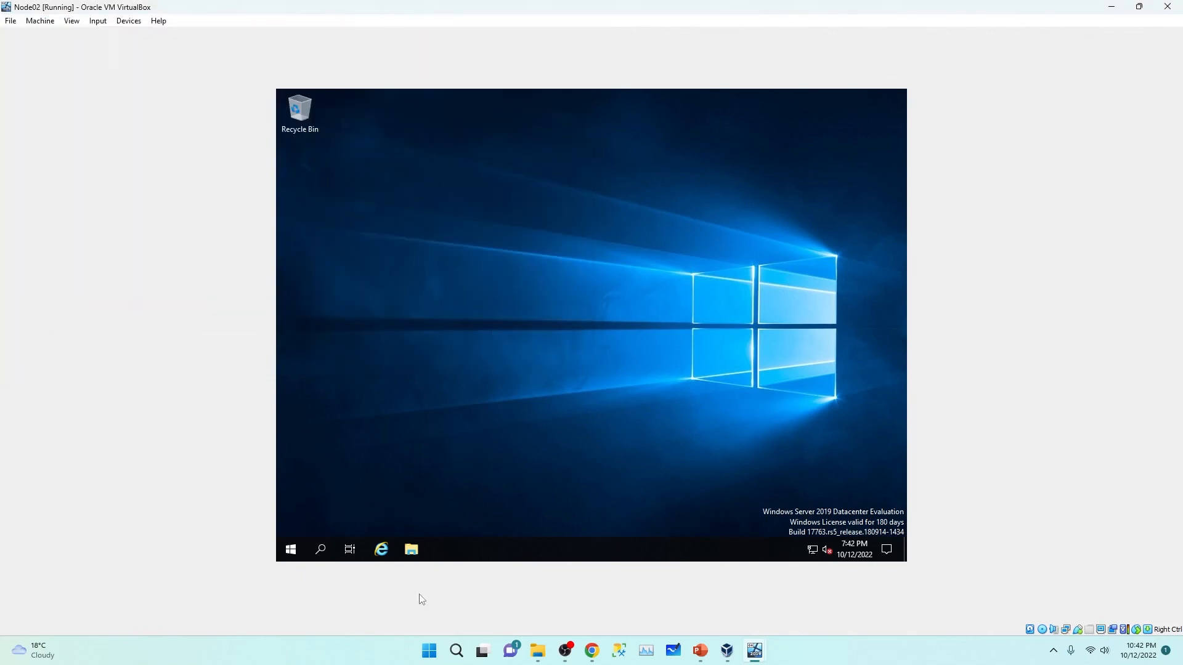
# Step: Open the mounted SQL Server disc, CD Drive (D:), from This PC on Node02
pyautogui.click(412, 550)
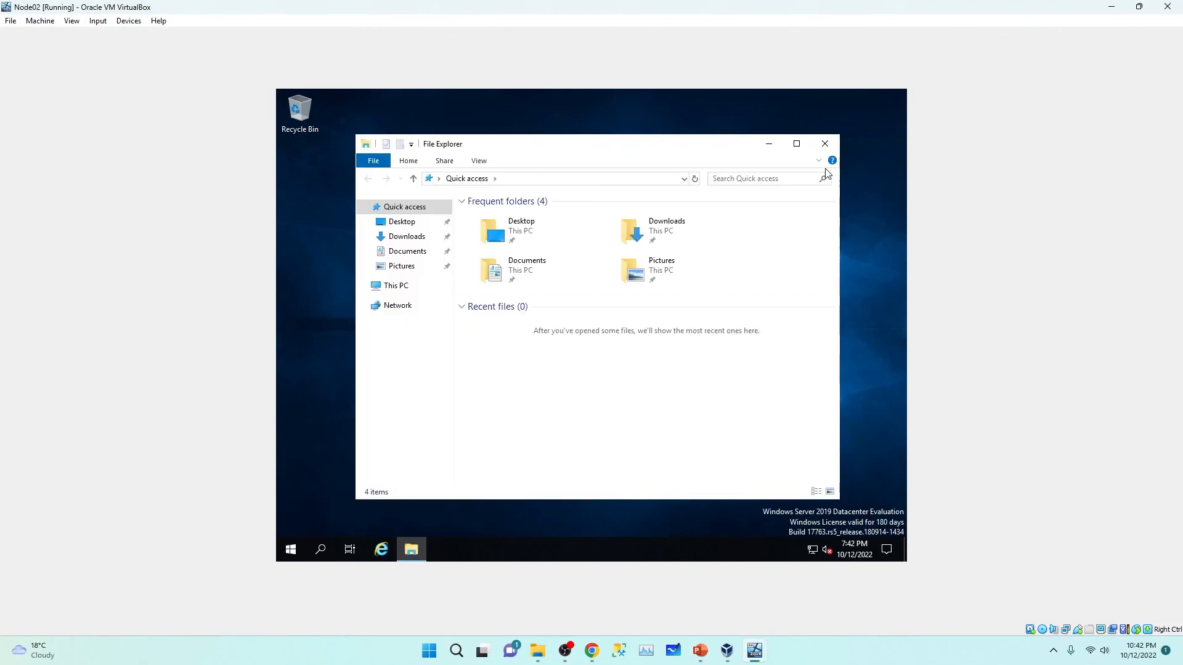
pyautogui.click(797, 143)
pyautogui.click(327, 237)
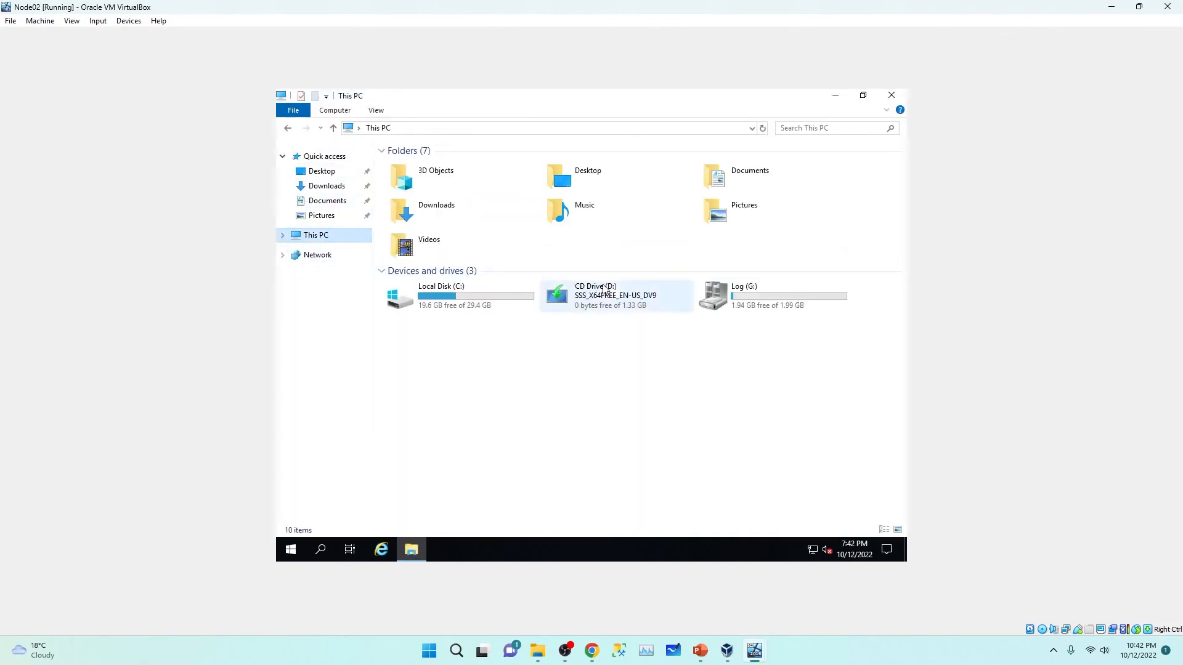
pyautogui.doubleClick(630, 306)
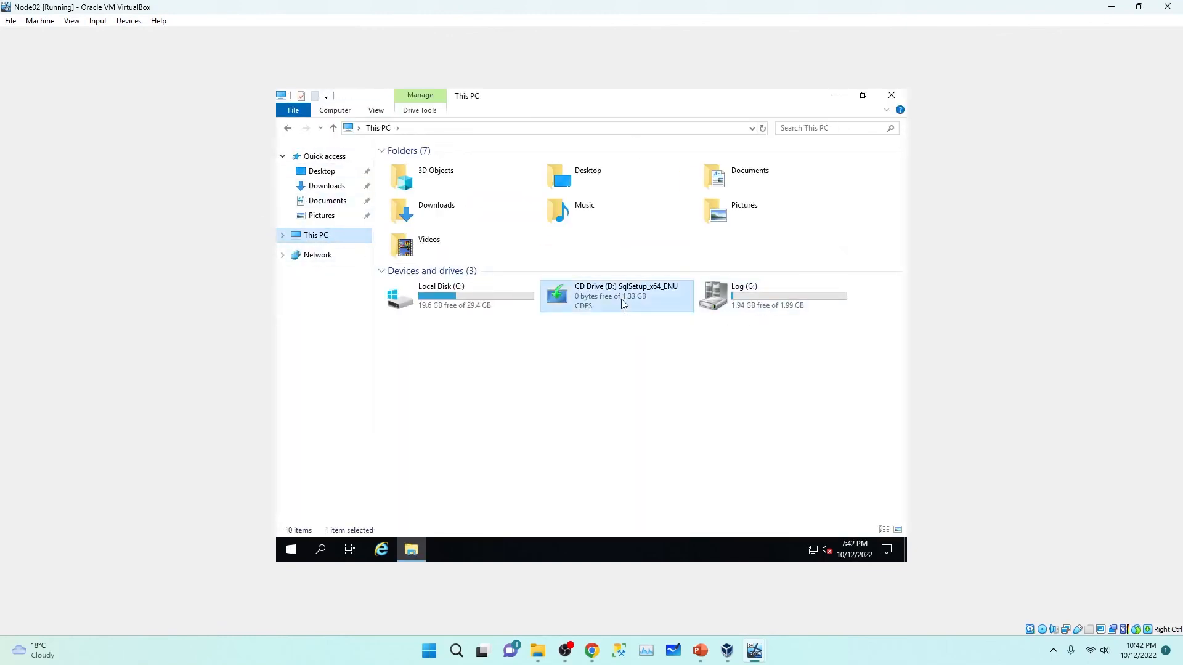
# Step: Run setup with admin approval and show the Installation page of the Installation Center
pyautogui.click(421, 259)
pyautogui.doubleClick(419, 259)
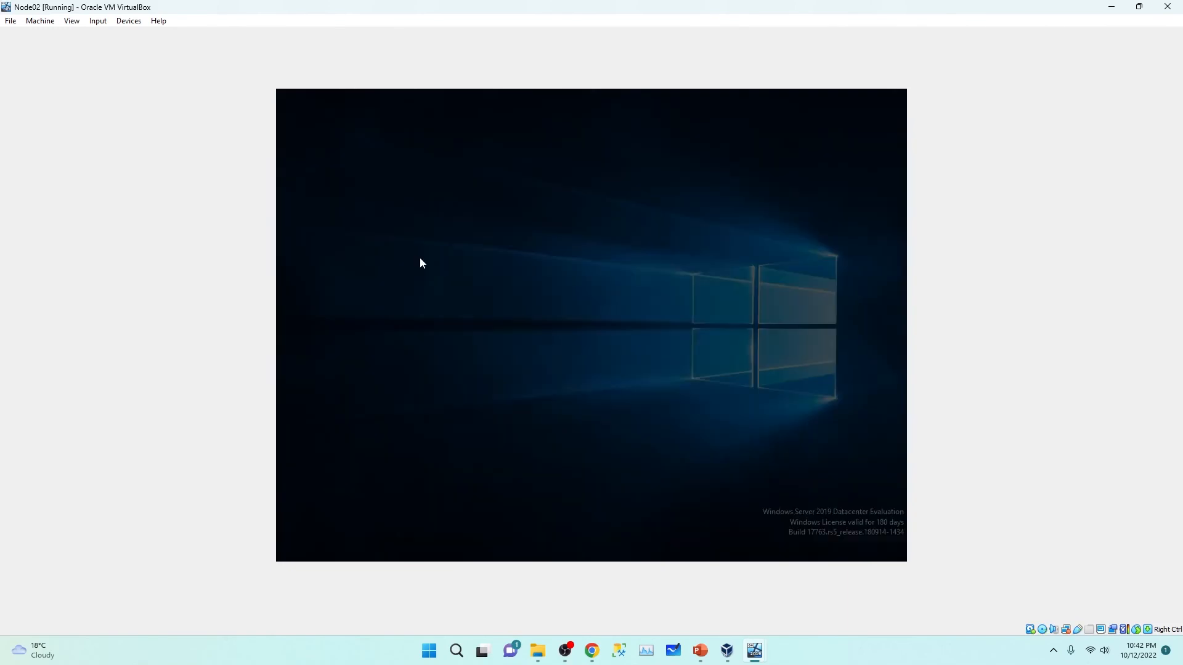
pyautogui.click(531, 403)
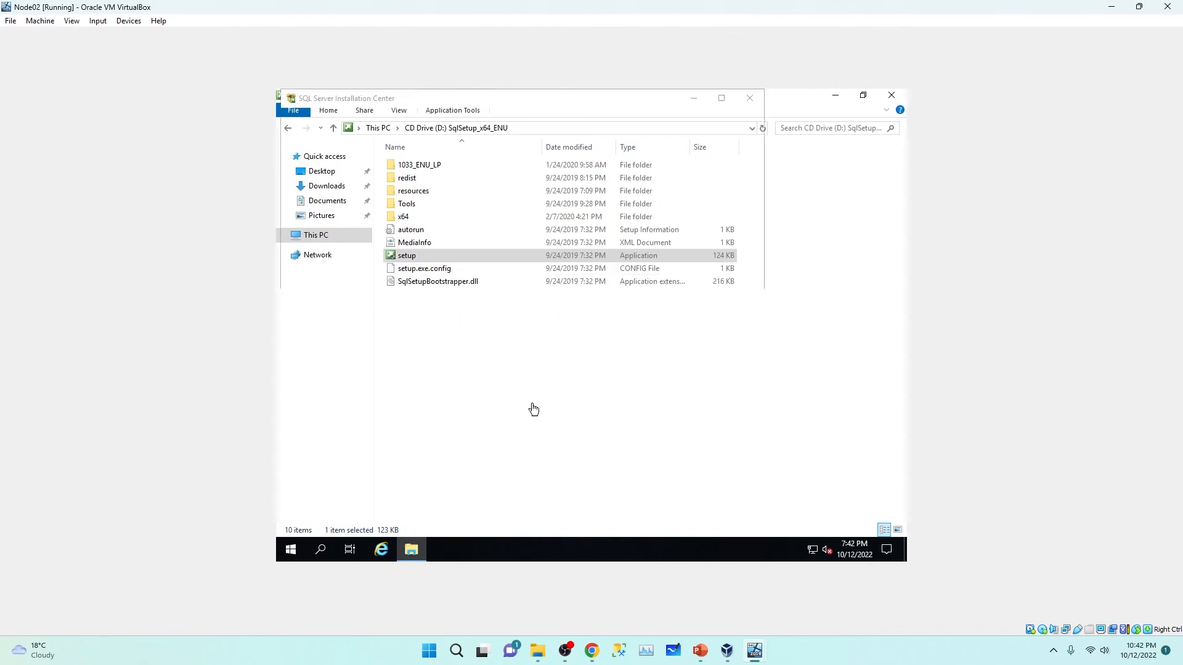
pyautogui.moveTo(609, 104); pyautogui.dragTo(704, 133)
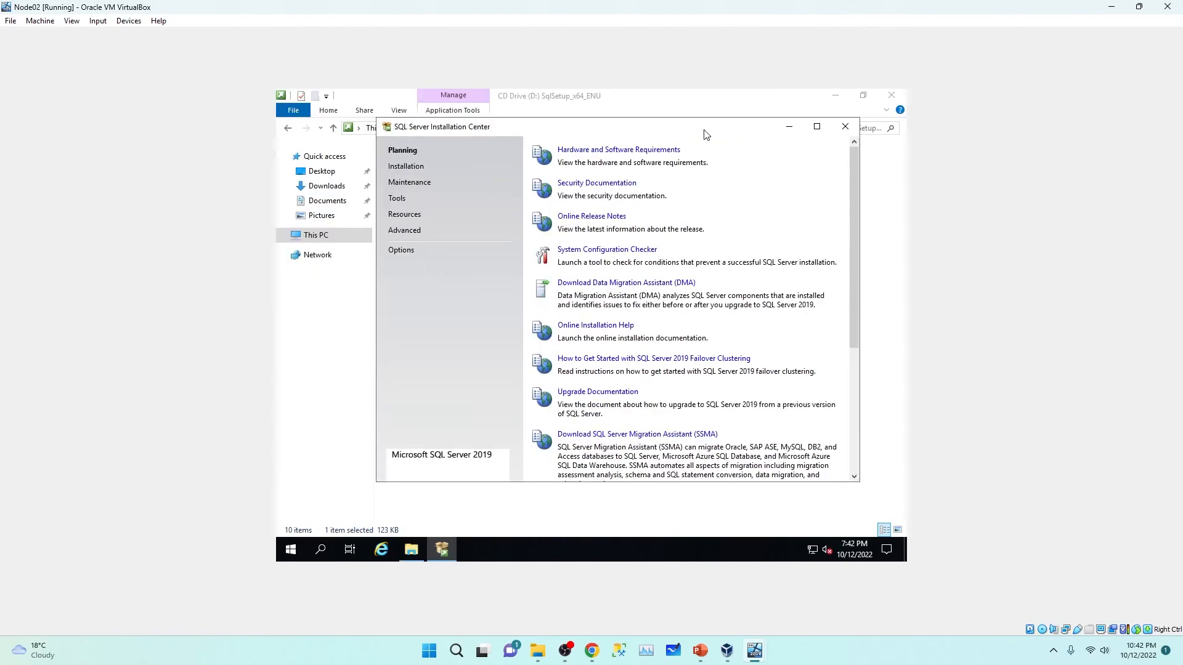
pyautogui.click(406, 167)
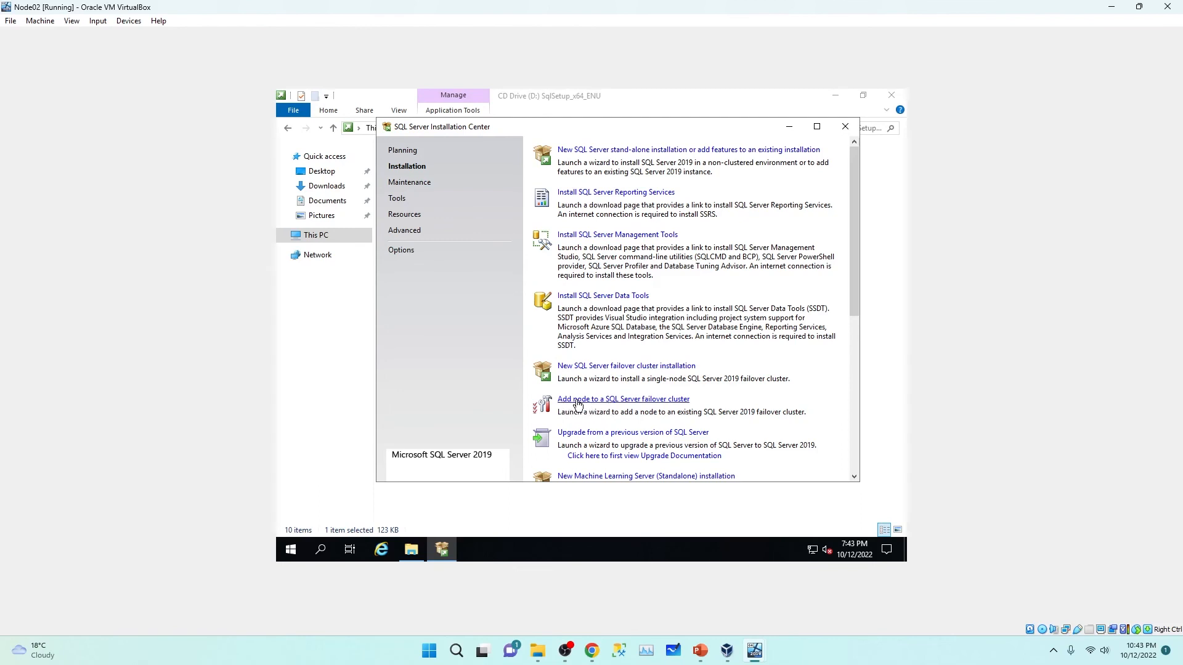
# Step: Start adding a failover cluster node on Developer edition, accept the licence and pass Microsoft Update
pyautogui.click(614, 401)
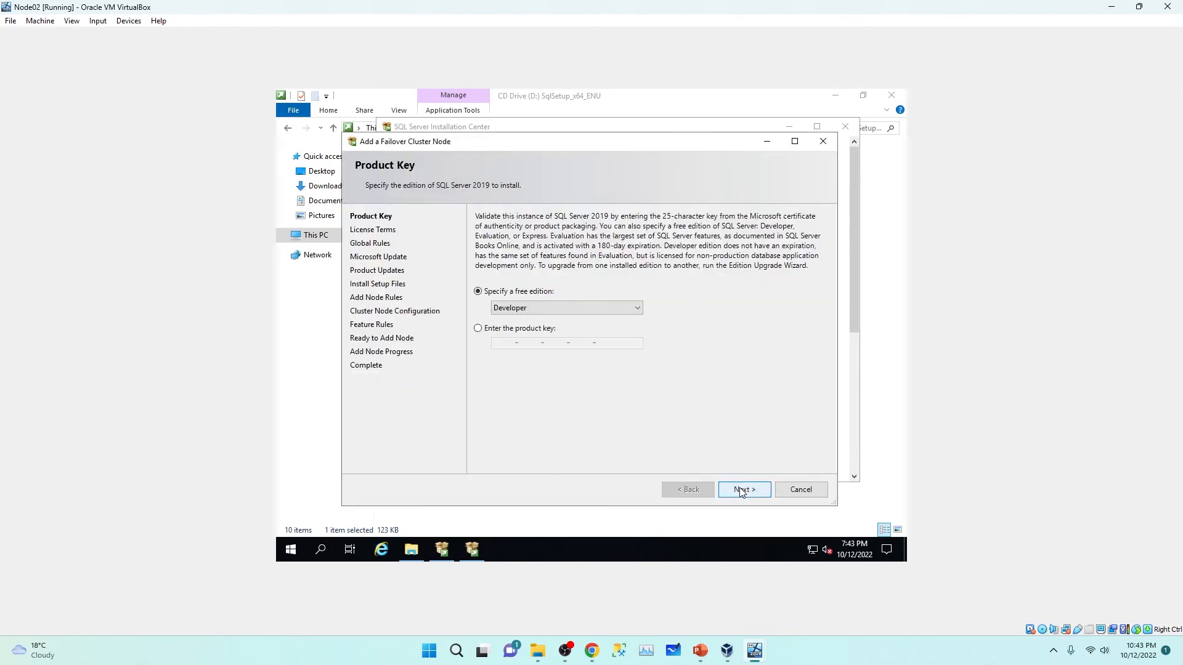
pyautogui.click(741, 490)
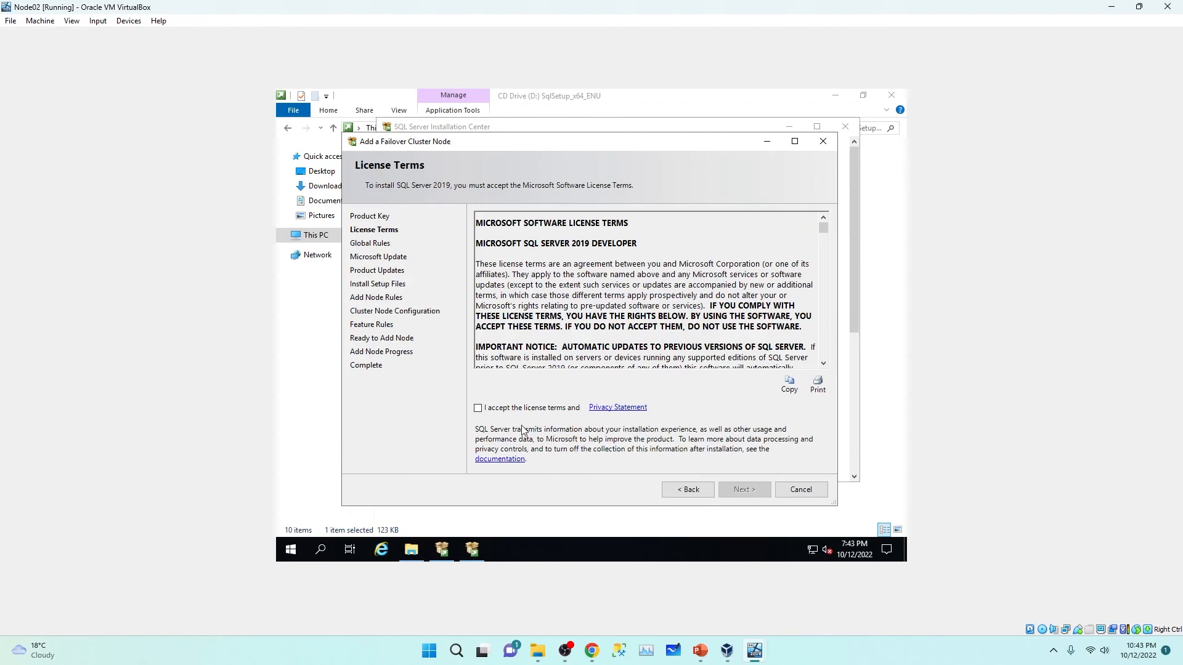
pyautogui.click(479, 408)
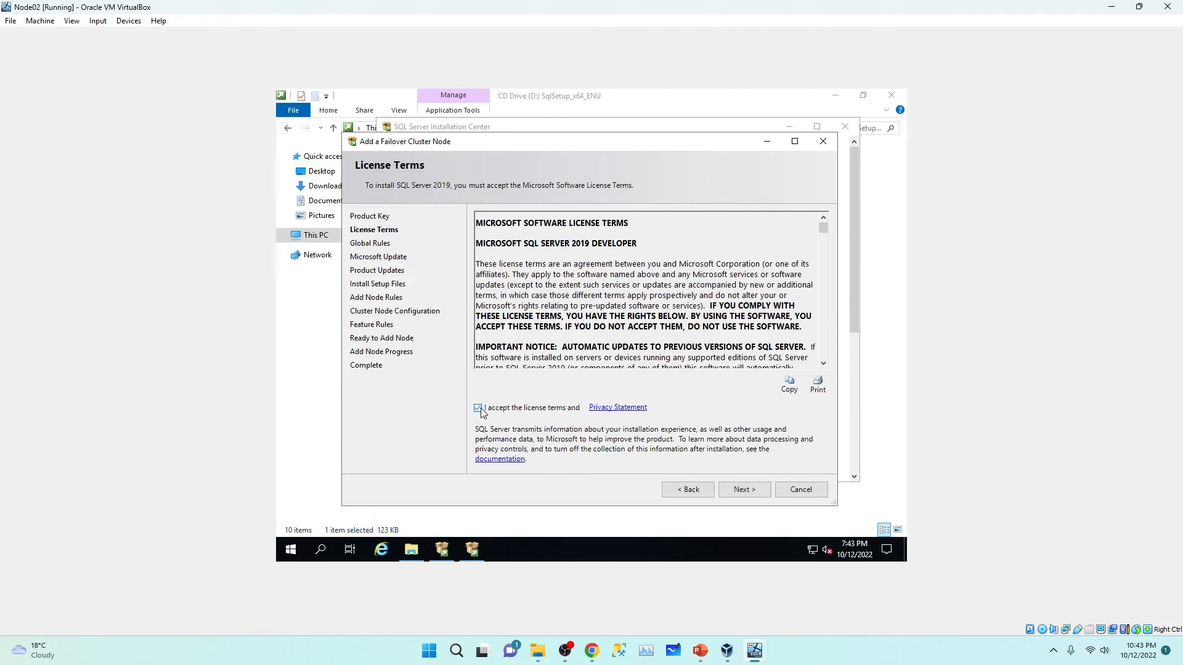
pyautogui.click(738, 491)
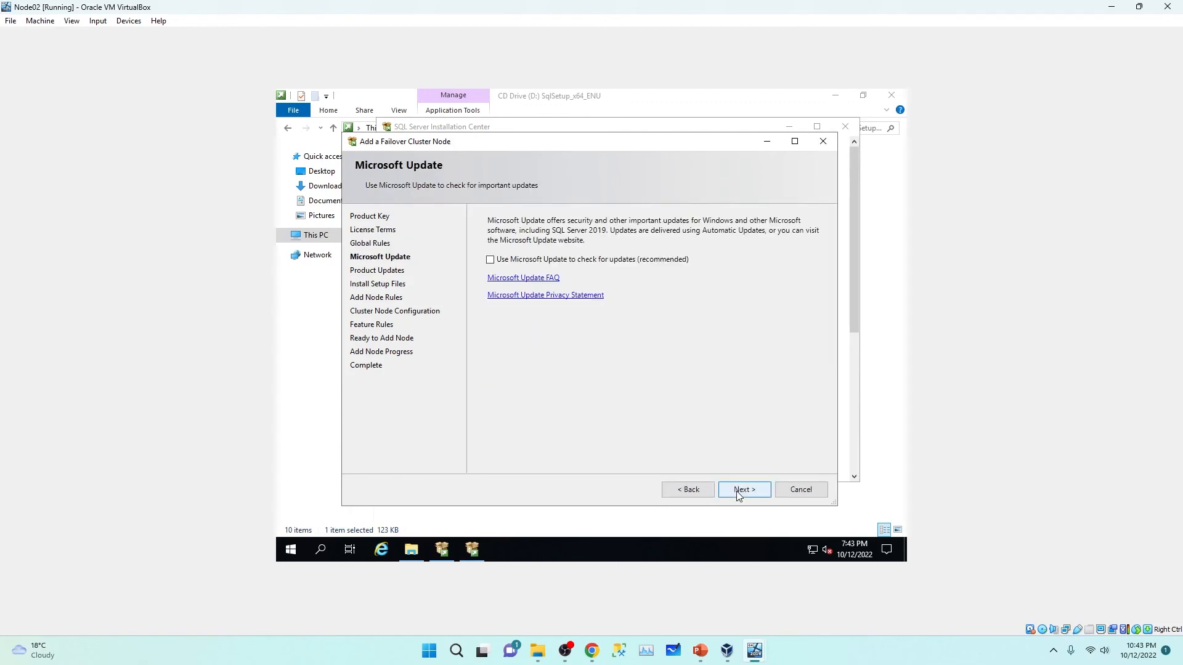
pyautogui.click(737, 491)
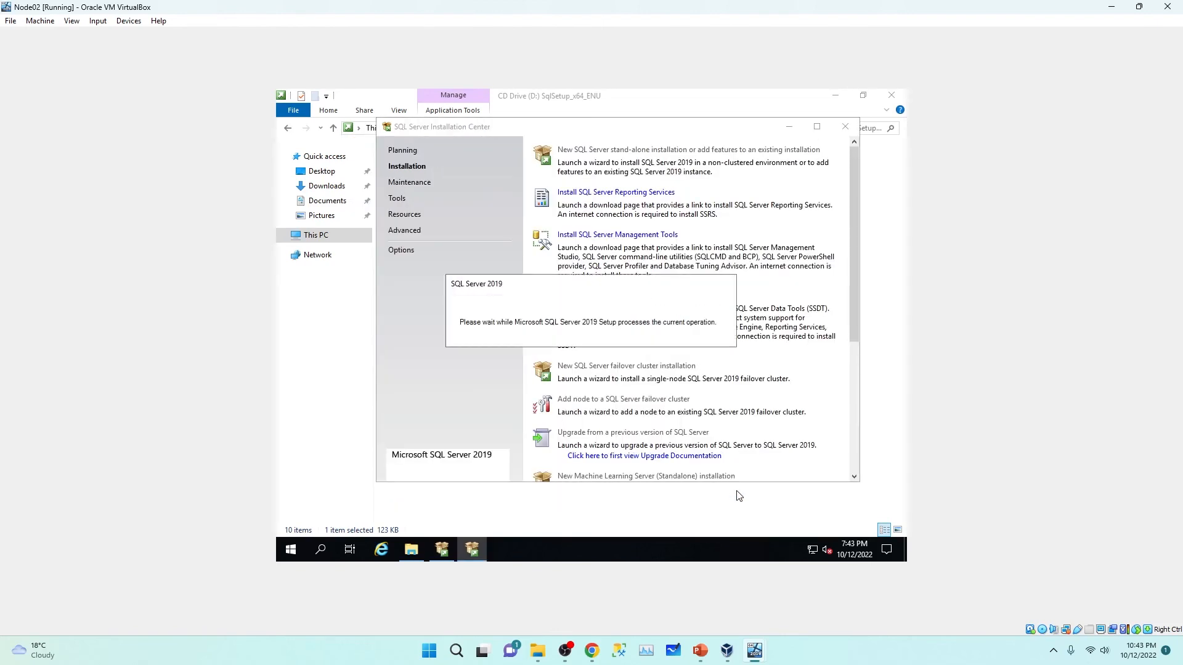
pyautogui.click(789, 126)
pyautogui.click(835, 95)
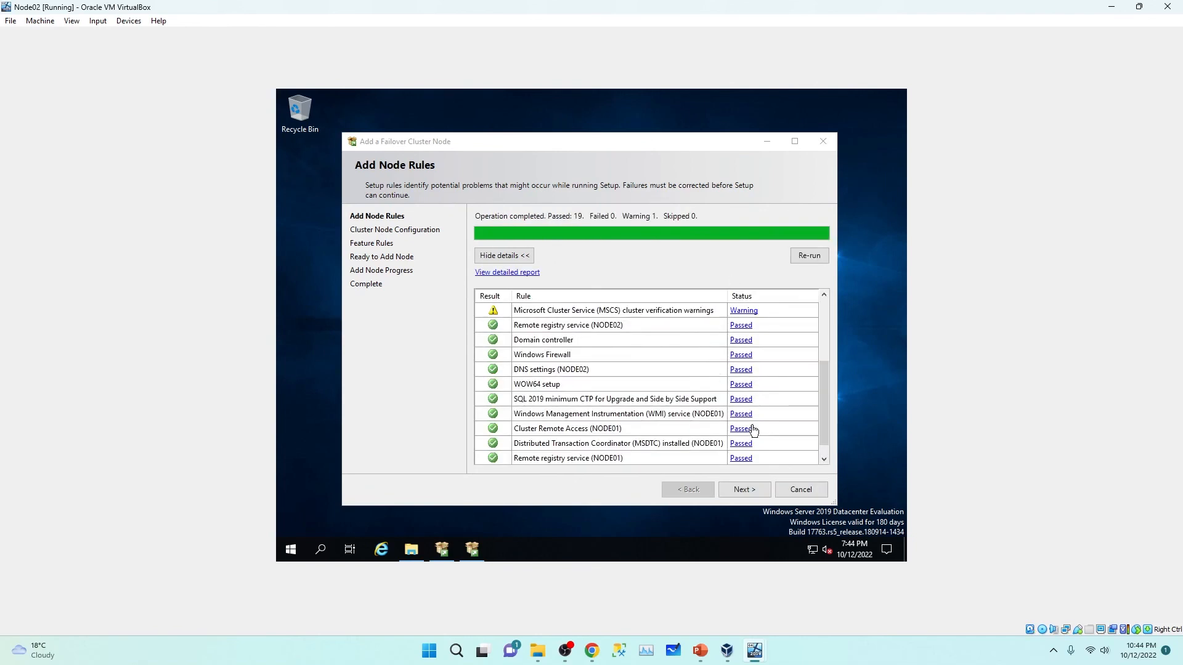
# Step: Continue past the rule checks, cluster node configuration and cluster network settings
pyautogui.scroll(-1, 753, 430)
pyautogui.click(744, 490)
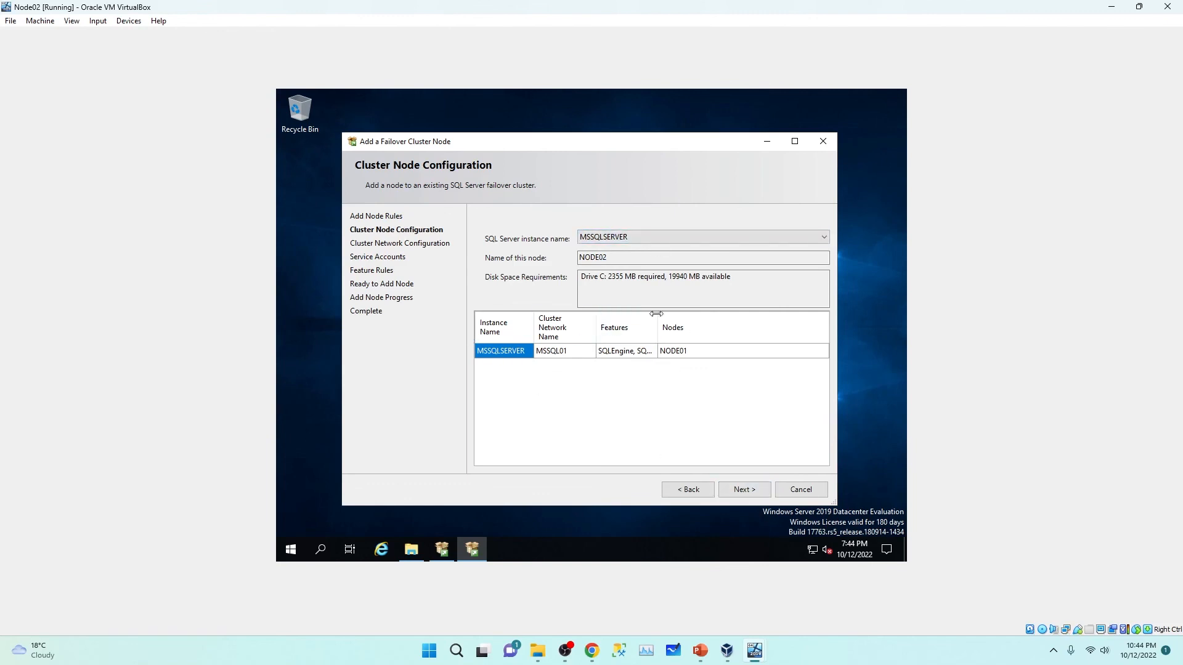
pyautogui.click(743, 491)
pyautogui.click(742, 493)
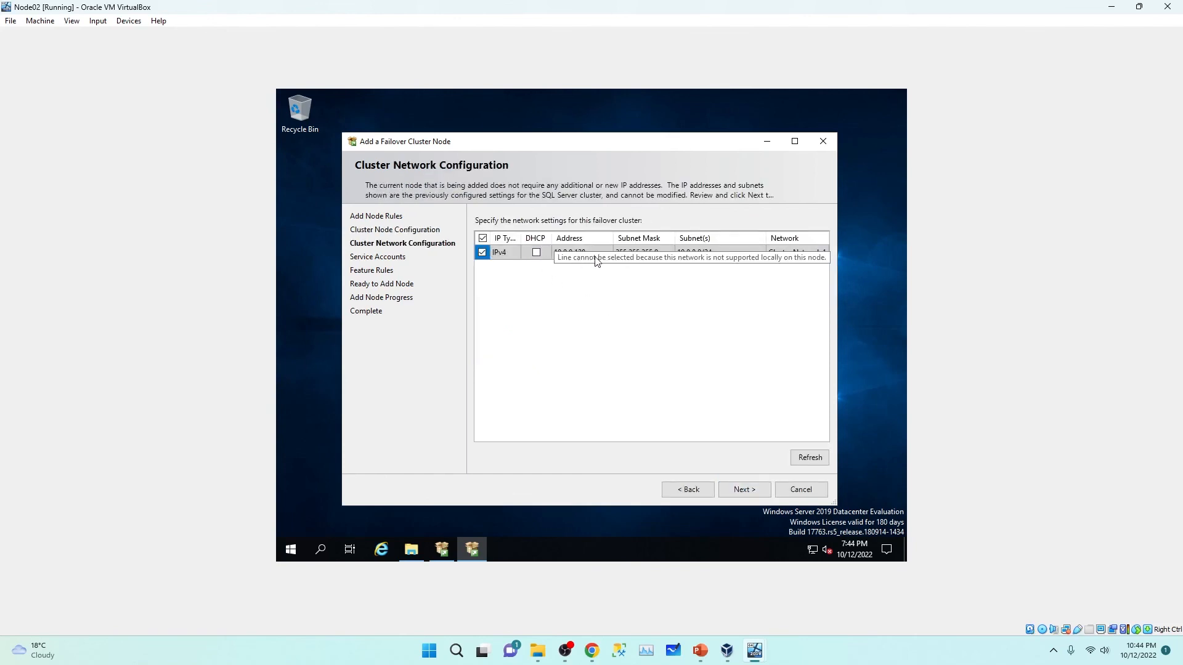
pyautogui.click(745, 490)
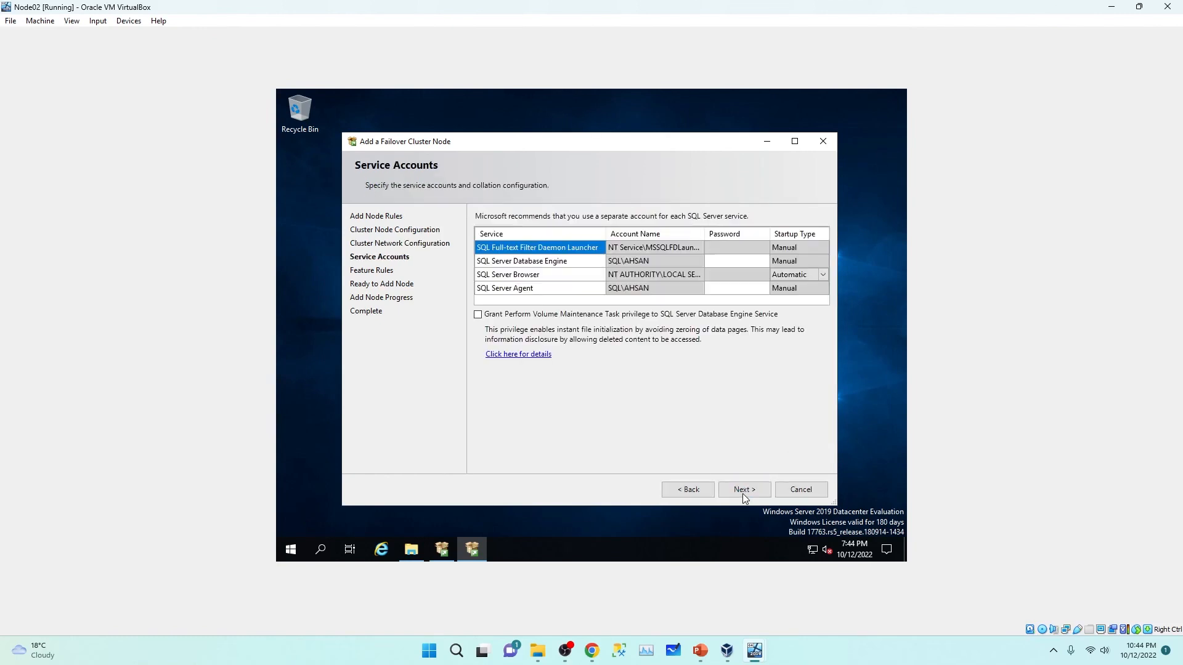
# Step: Enter the Database Engine and SQL Server Agent account passwords and continue
pyautogui.click(728, 262)
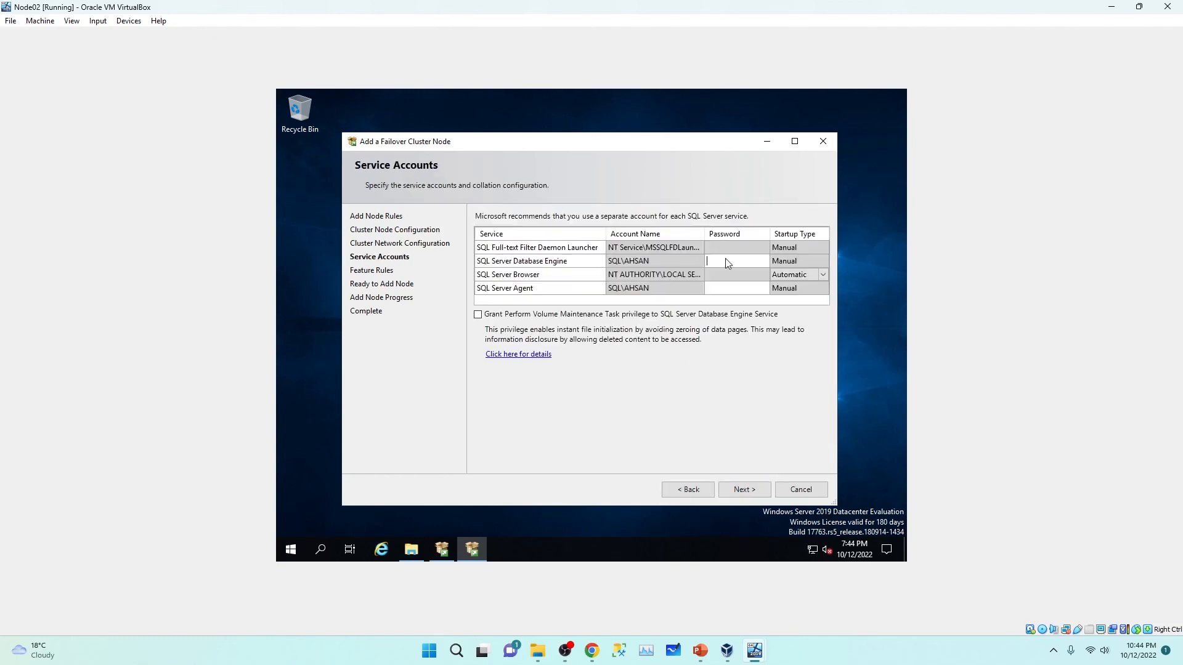
pyautogui.write('*')
pyautogui.click(745, 289)
pyautogui.click(740, 490)
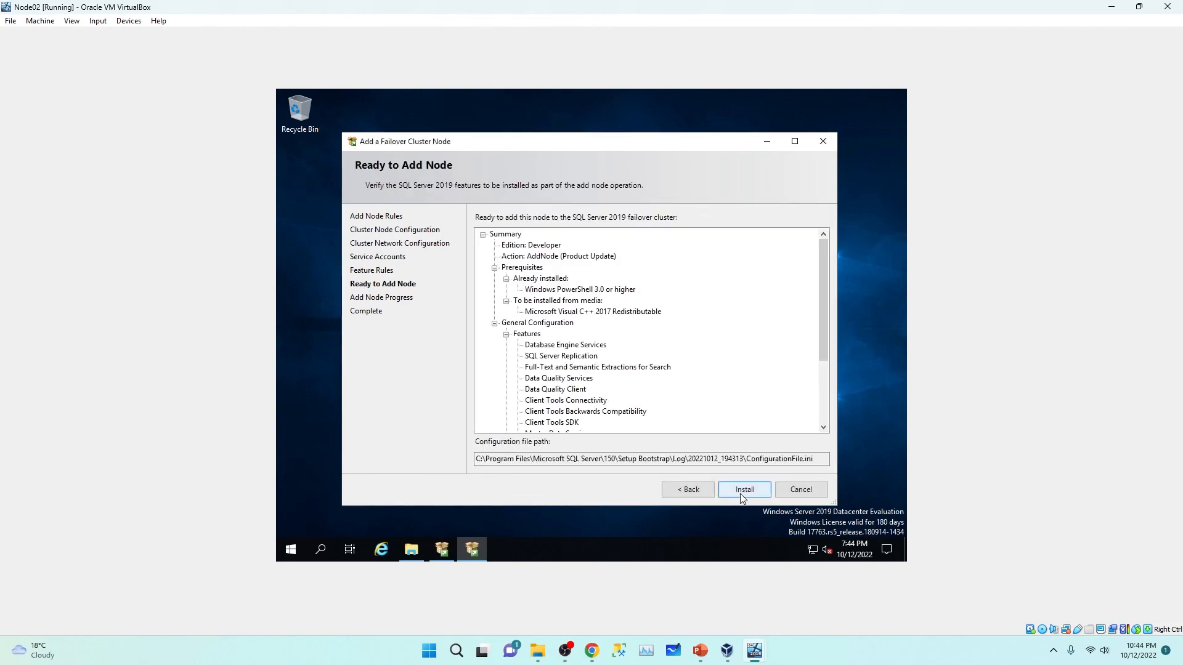
# Step: Install NODE02 into the cluster, review the feature results, close the wizard and refresh the desktop
pyautogui.click(741, 493)
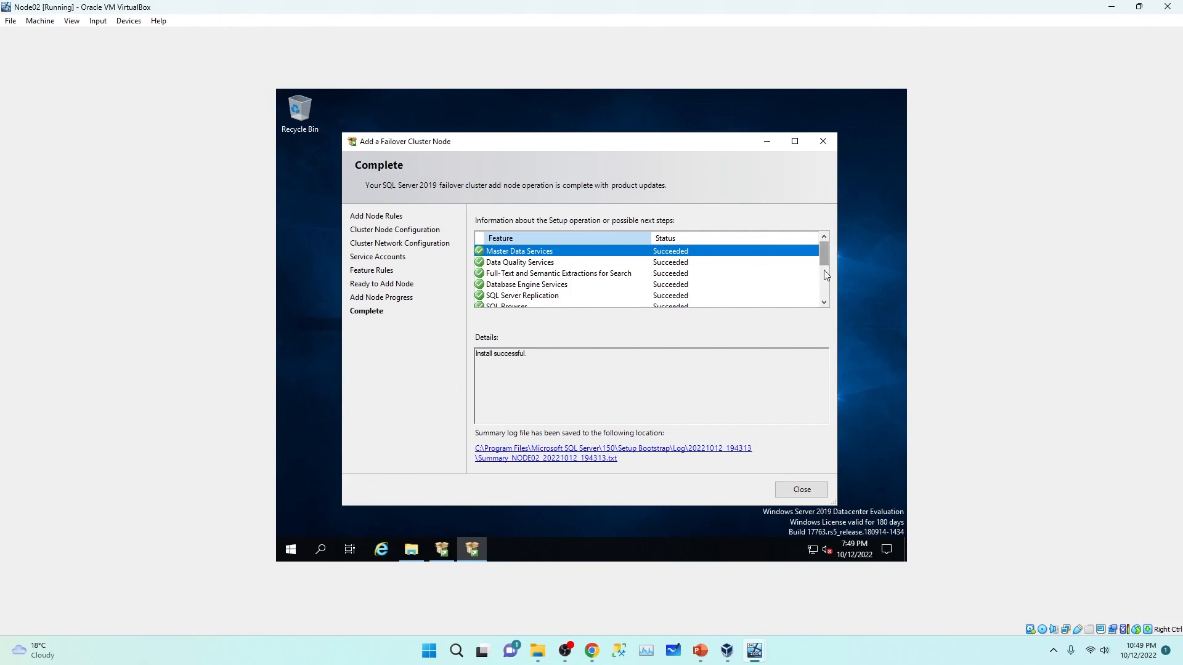
pyautogui.moveTo(825, 254); pyautogui.dragTo(828, 303)
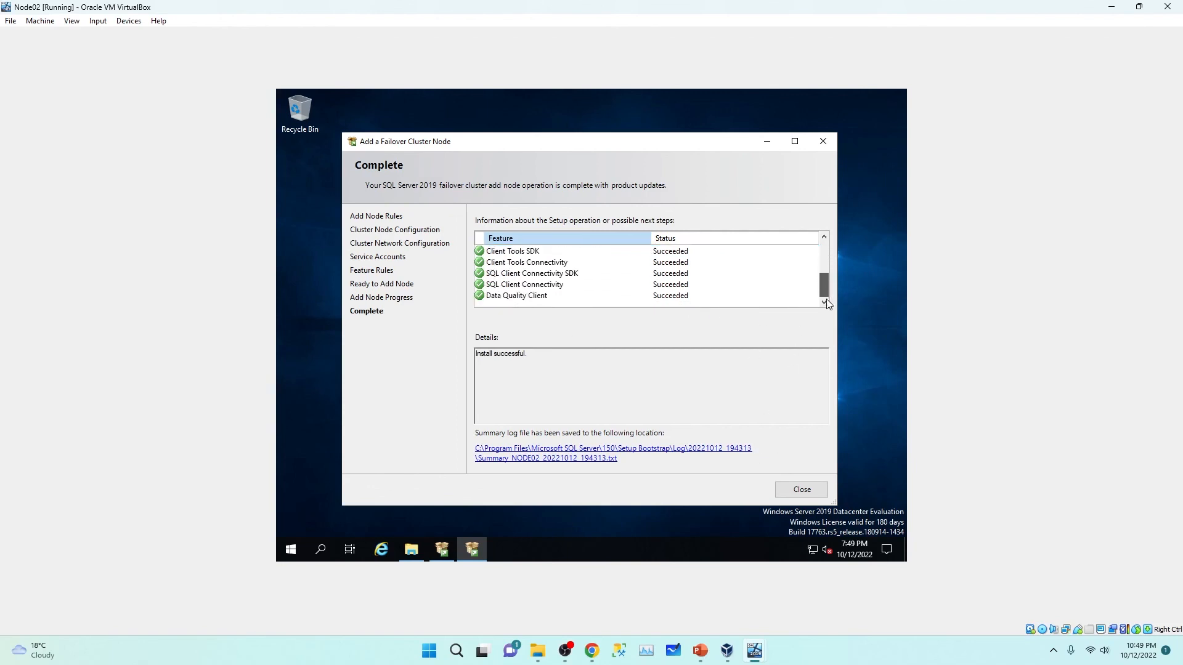
pyautogui.click(802, 489)
pyautogui.rightClick(605, 353)
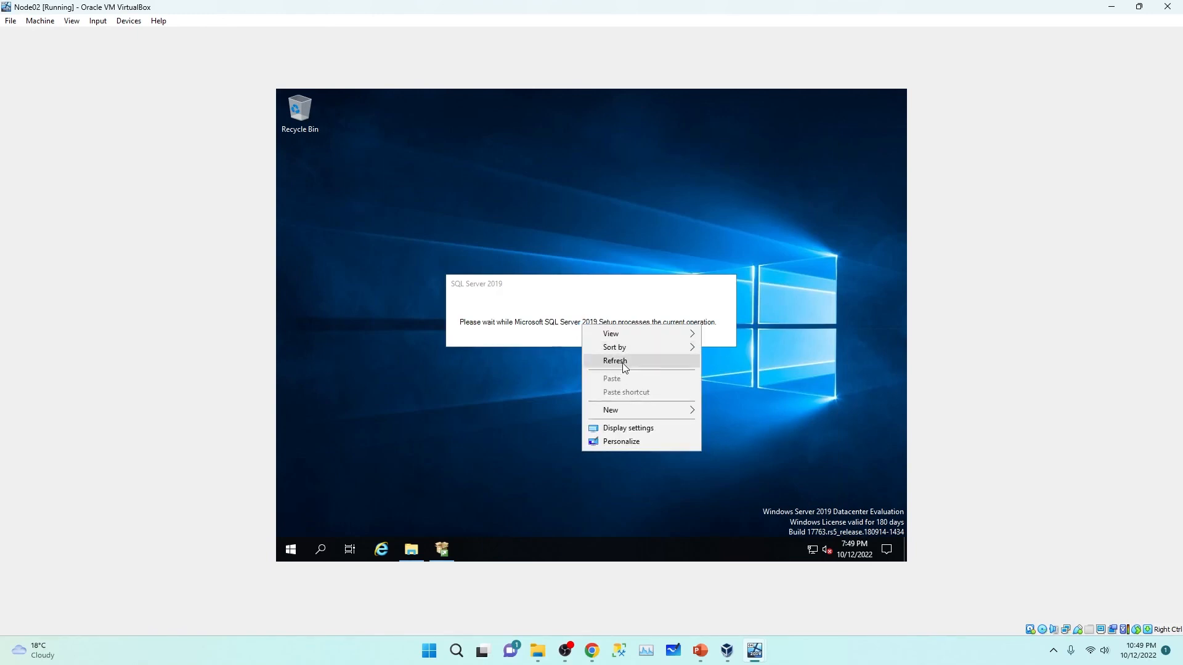
pyautogui.click(615, 361)
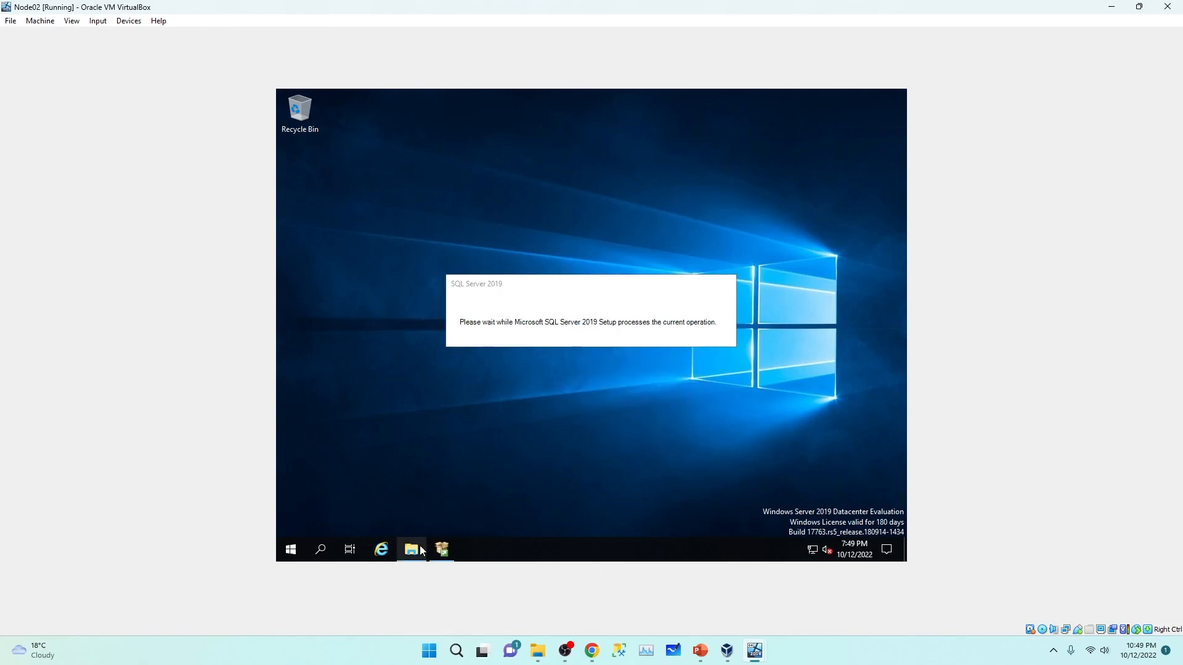
# Step: Close Node02's Installation Center, switch to the Node01 VM and refresh its desktop
pyautogui.click(843, 125)
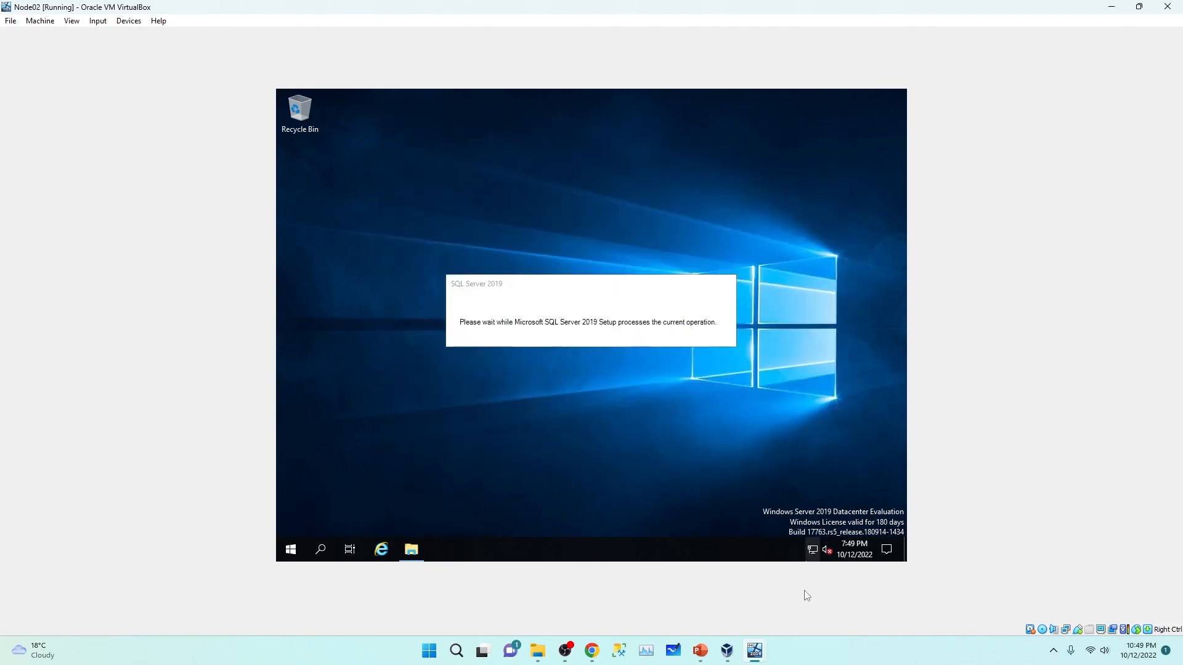
pyautogui.moveTo(765, 647)
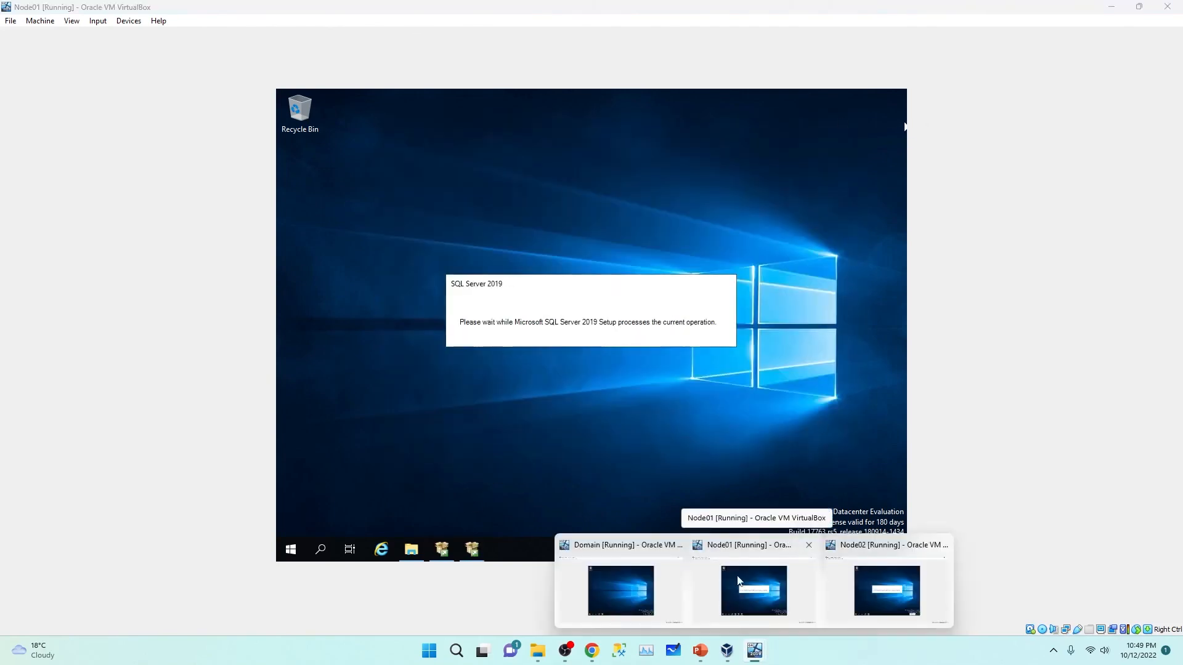
pyautogui.click(739, 581)
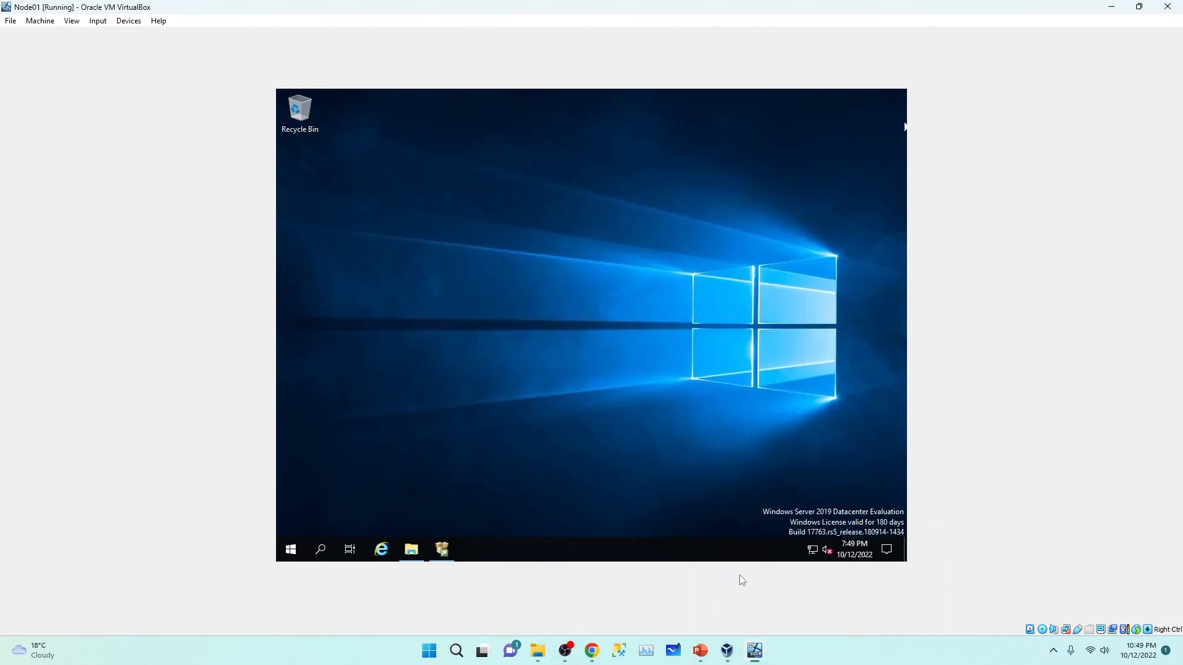
pyautogui.rightClick(559, 206)
pyautogui.click(564, 247)
# Step: Close Node01's SQL Server Installation Center and open the Start menu
pyautogui.click(446, 556)
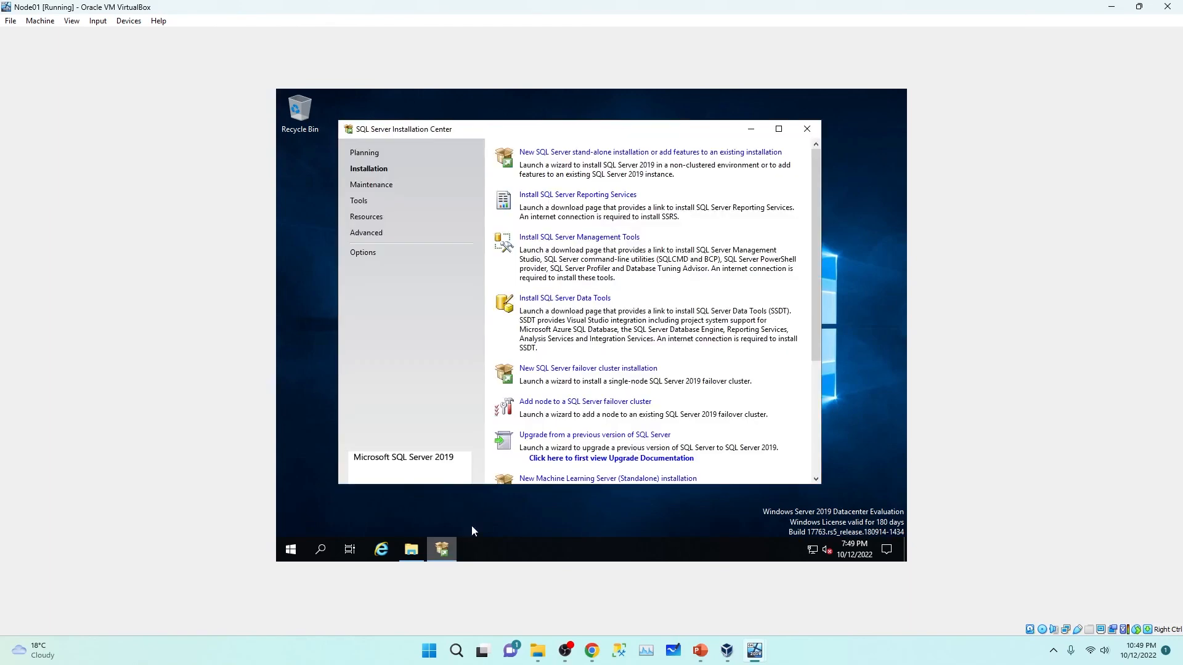
pyautogui.click(808, 128)
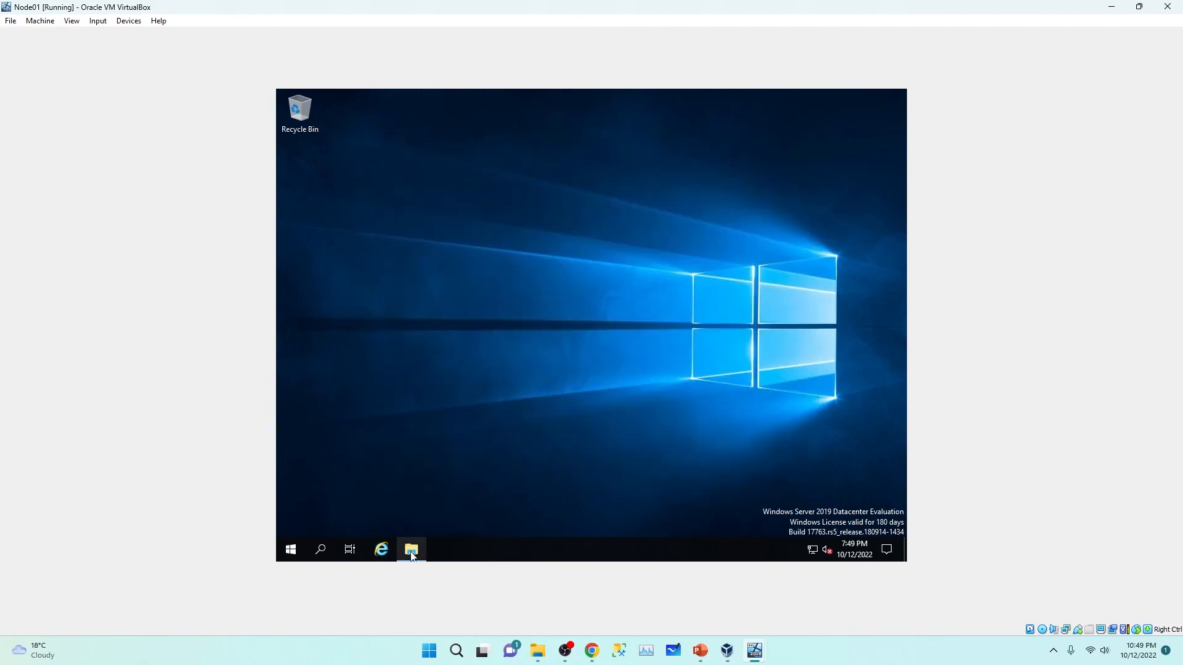
pyautogui.click(290, 550)
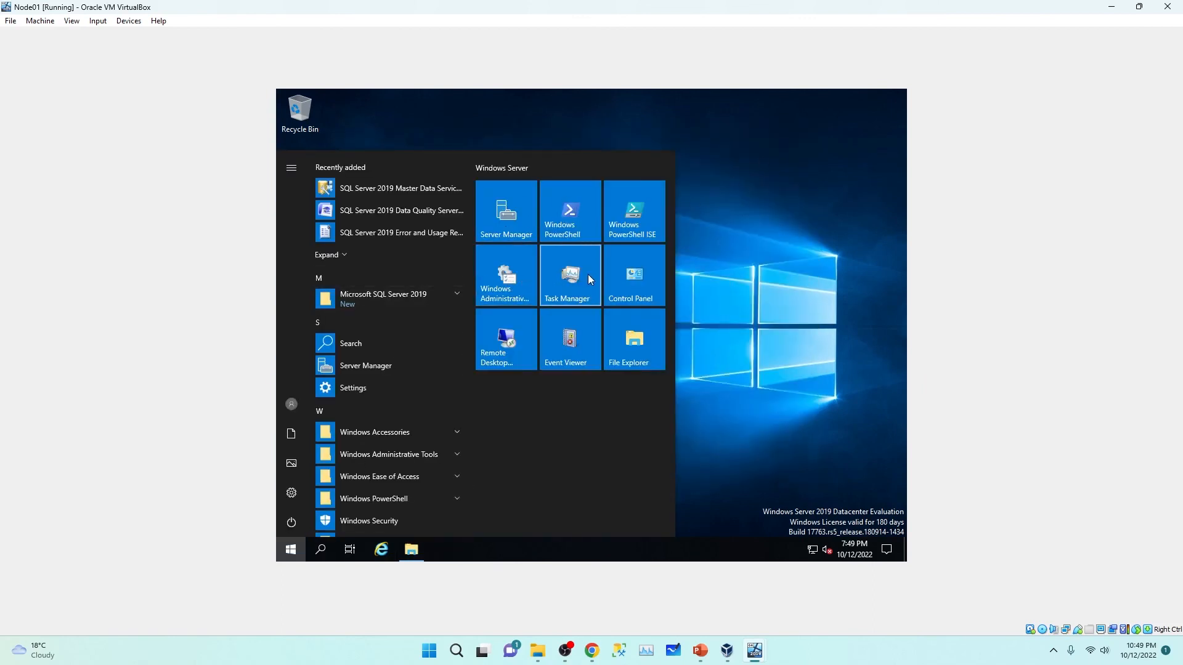
pyautogui.click(505, 167)
# Step: Set IE Enhanced Security Configuration Off for administrators and users, close Server Manager, launch Internet Explorer
pyautogui.click(499, 203)
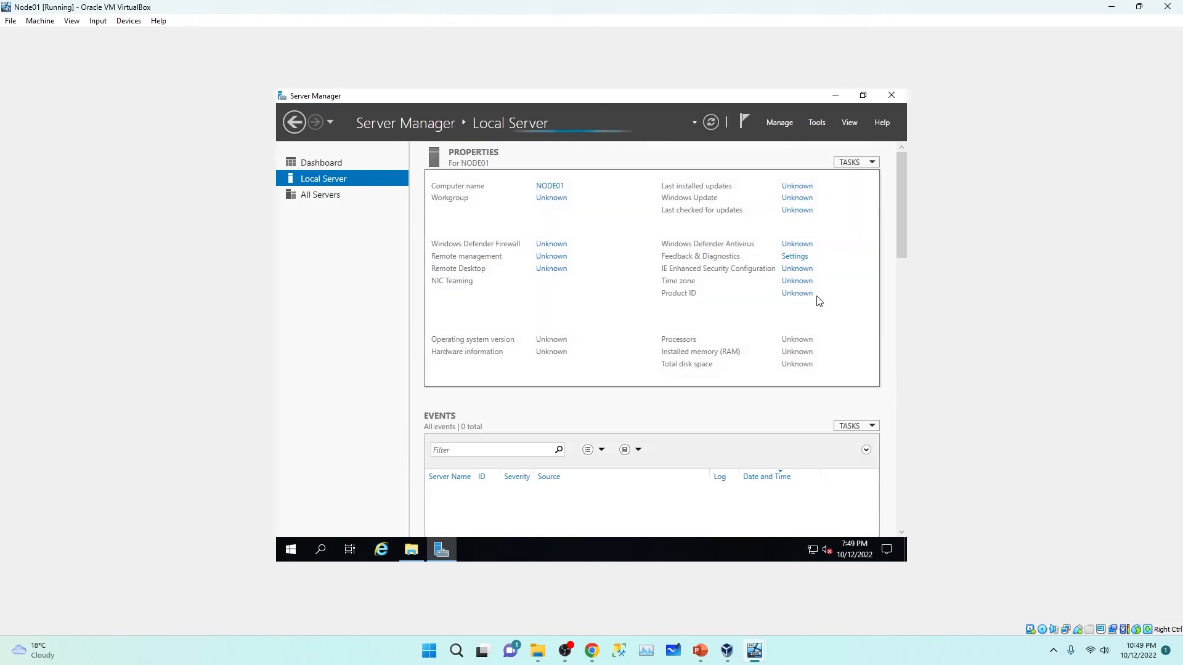
pyautogui.click(851, 269)
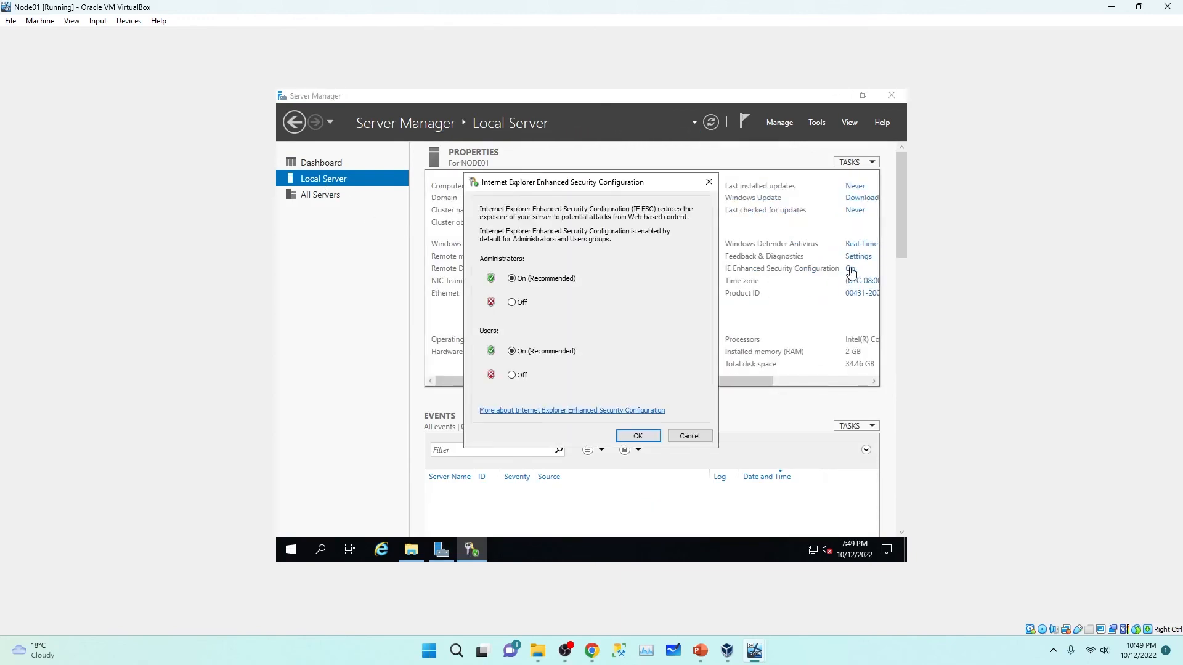
pyautogui.click(512, 302)
pyautogui.click(512, 375)
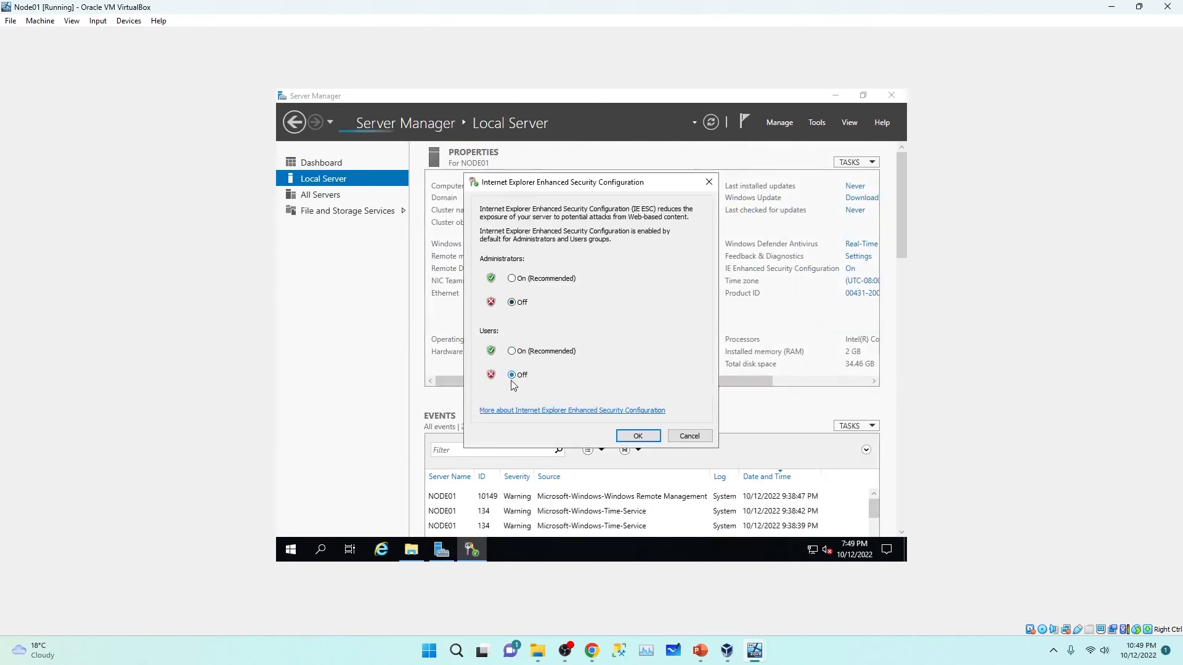
pyautogui.click(639, 437)
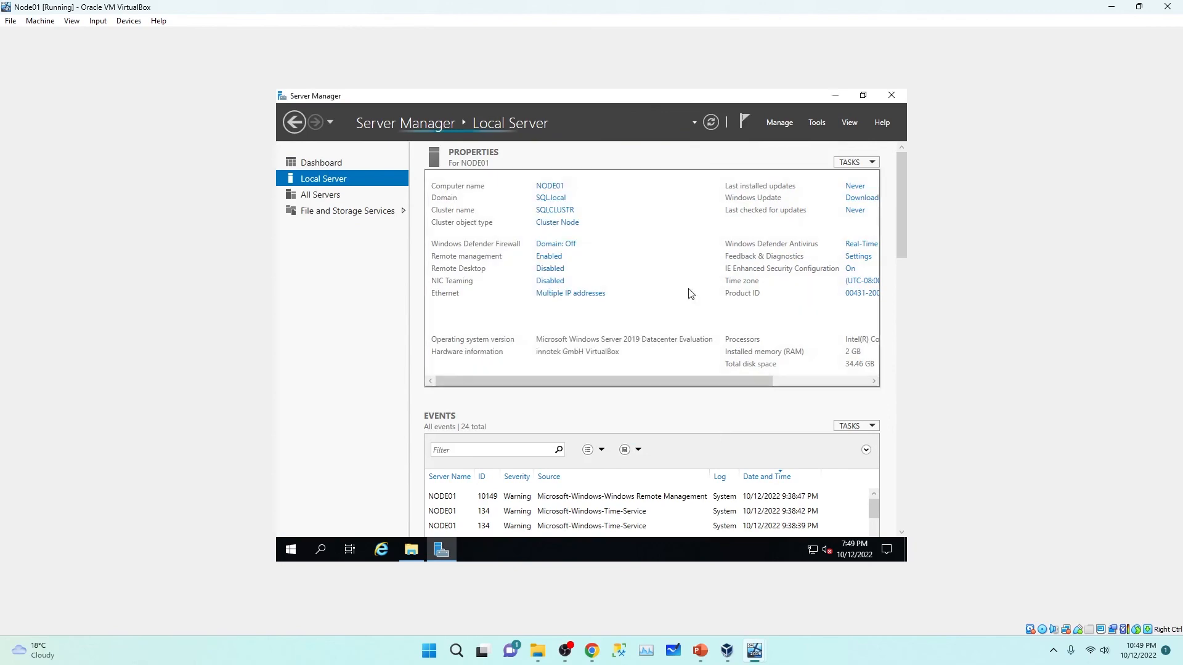
pyautogui.click(891, 95)
pyautogui.click(382, 549)
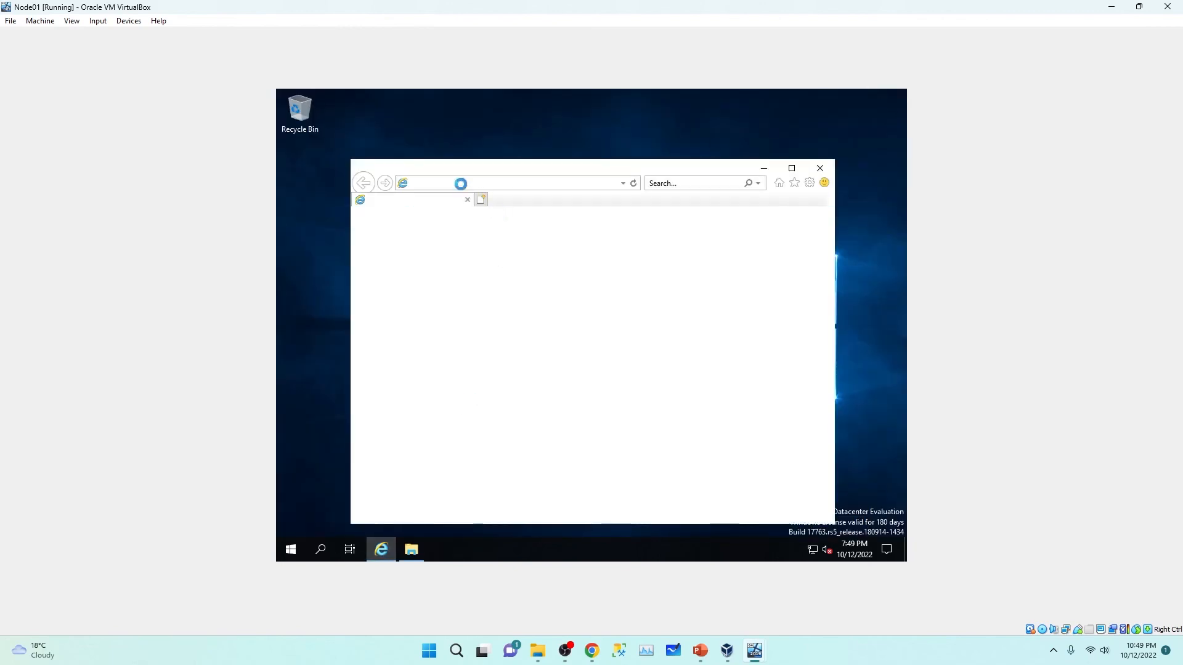
# Step: Search the web for 'ssm' in Internet Explorer and open the SSMS download page
pyautogui.click(740, 445)
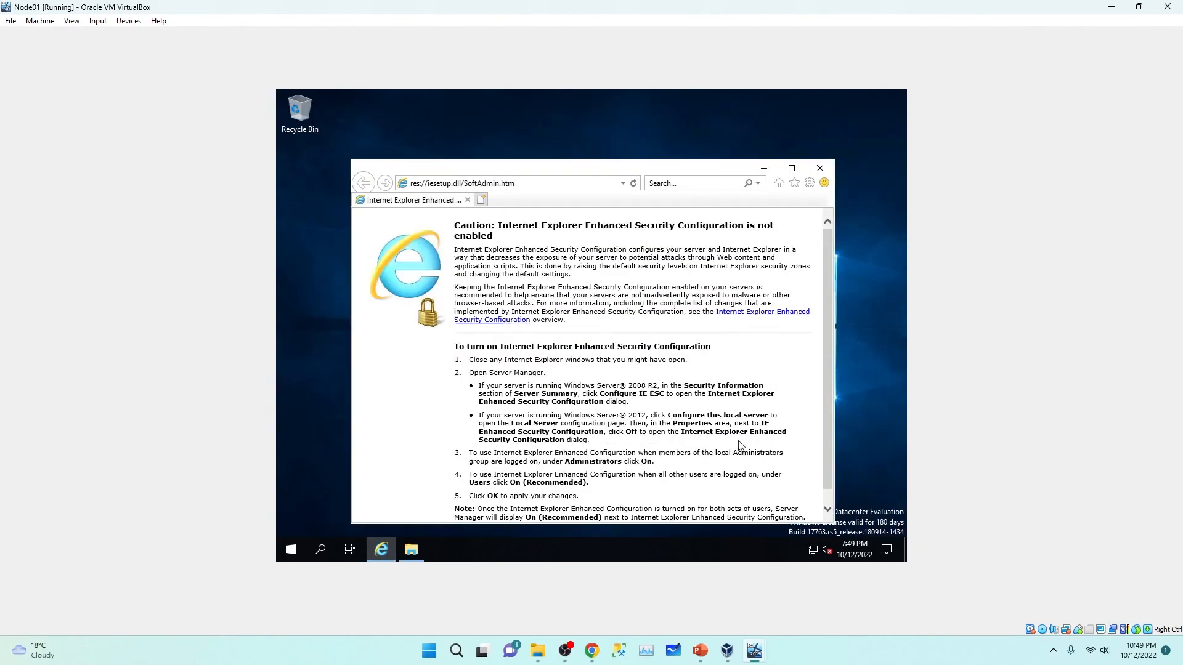
pyautogui.click(468, 183)
pyautogui.write('ssms')
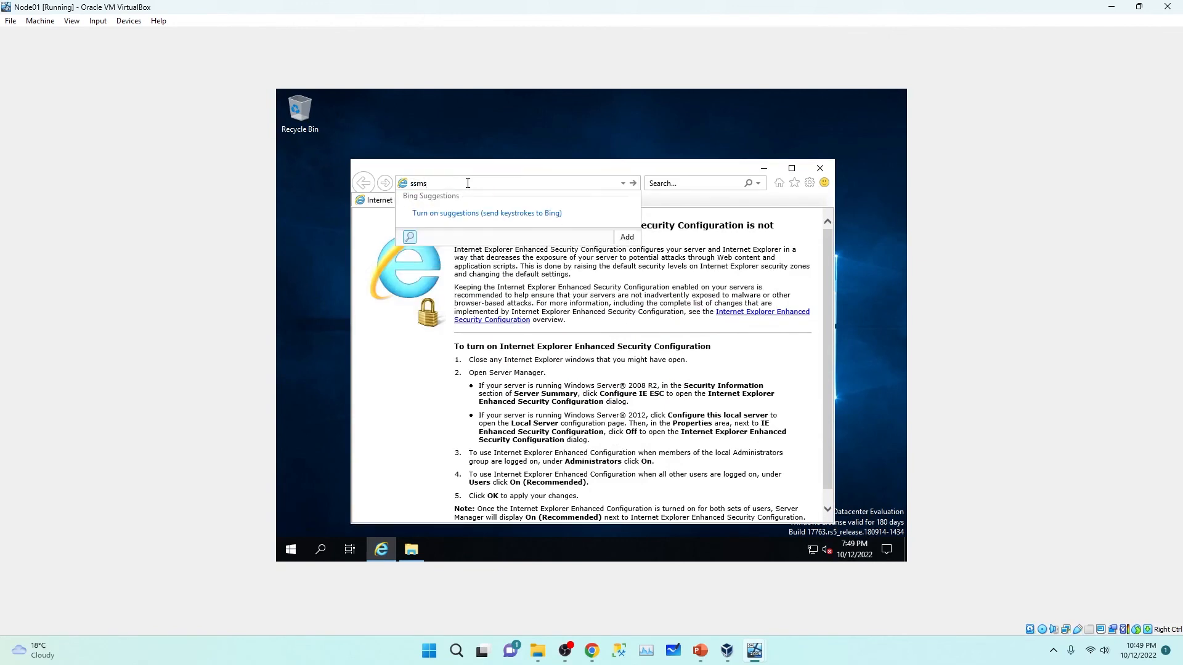
pyautogui.press('Return')
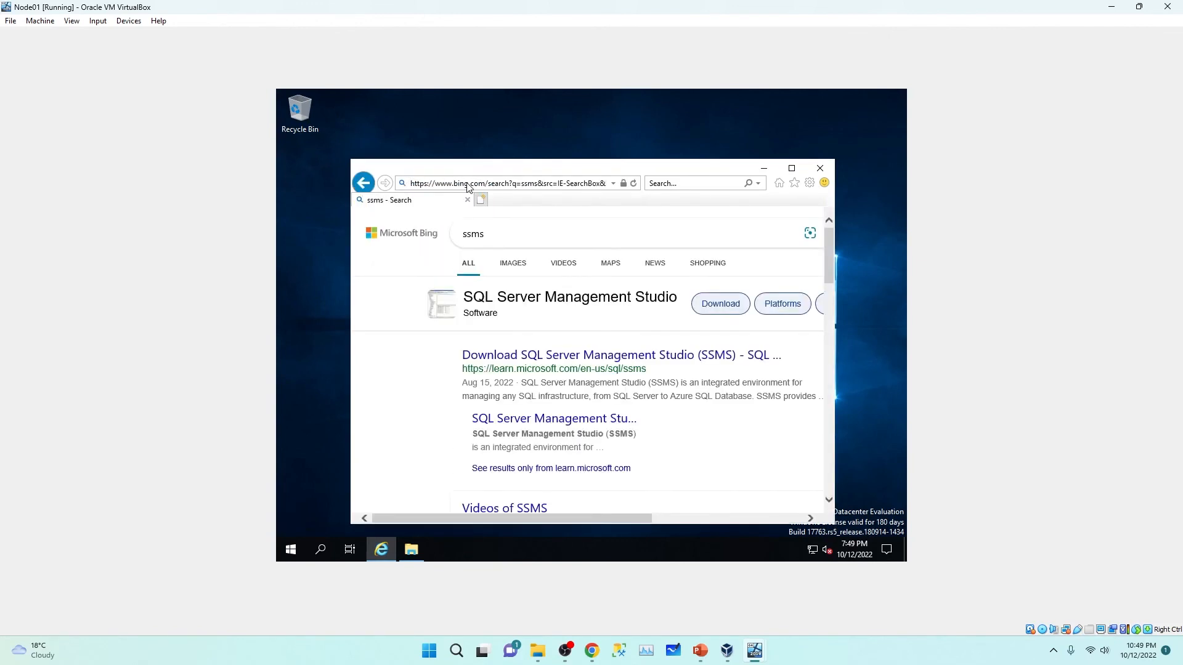
pyautogui.click(519, 361)
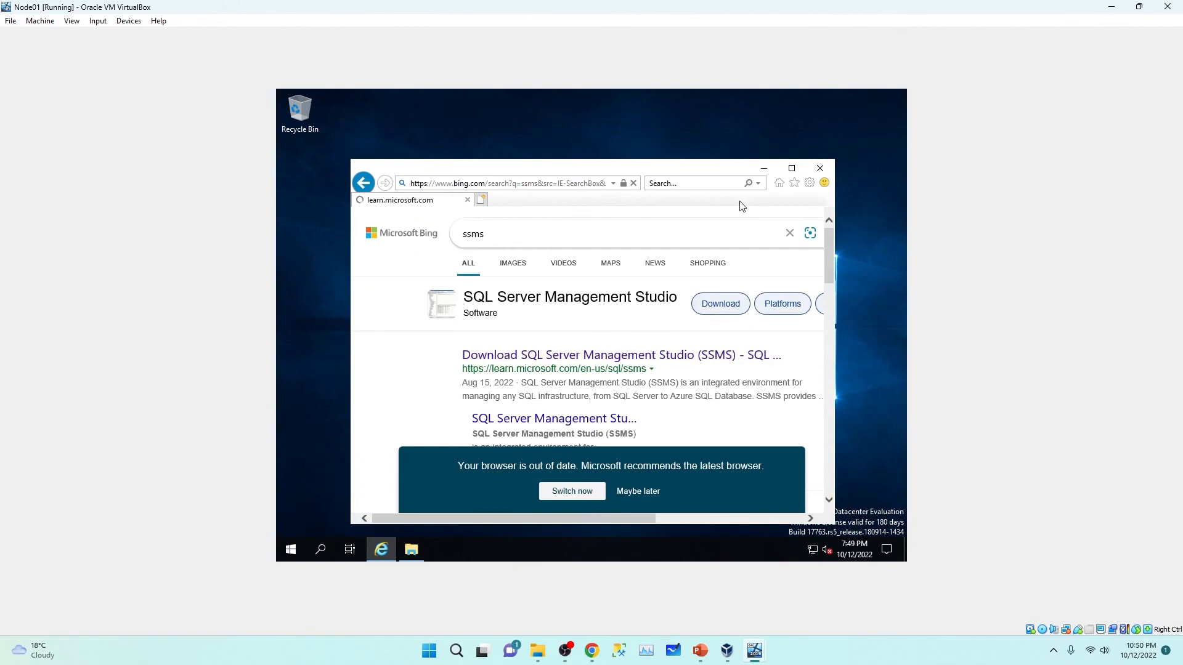
# Step: Download the SSMS 18.12.1 installer and run it from the downloads list
pyautogui.click(792, 168)
pyautogui.scroll(-5, 505, 356)
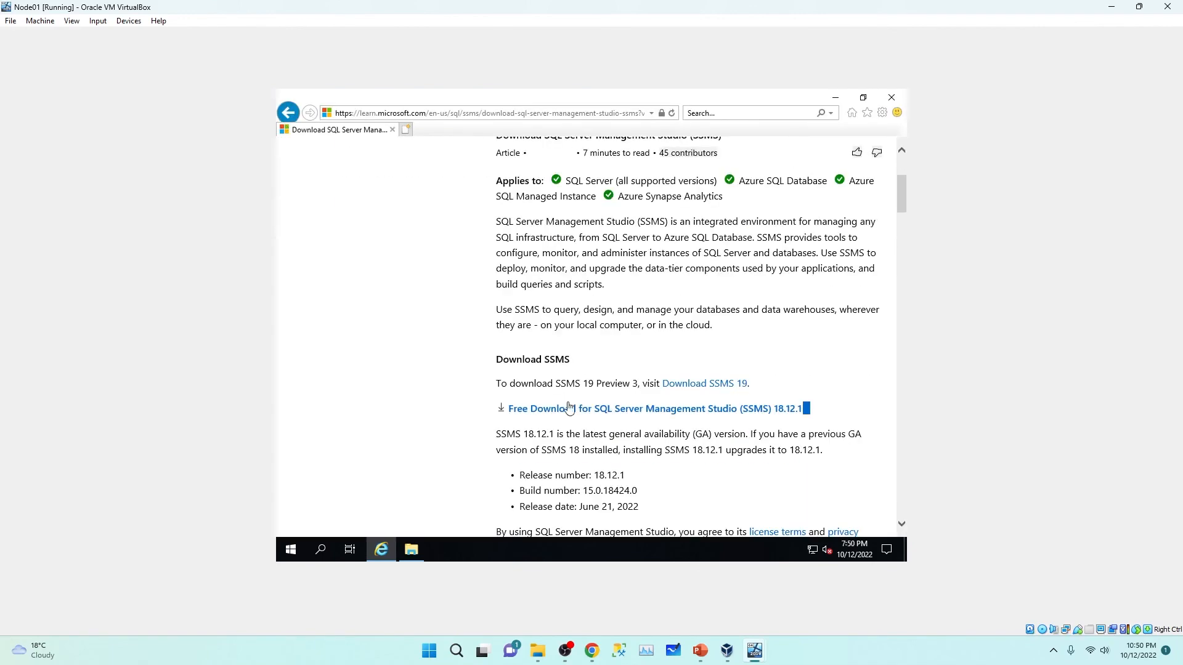
pyautogui.click(652, 295)
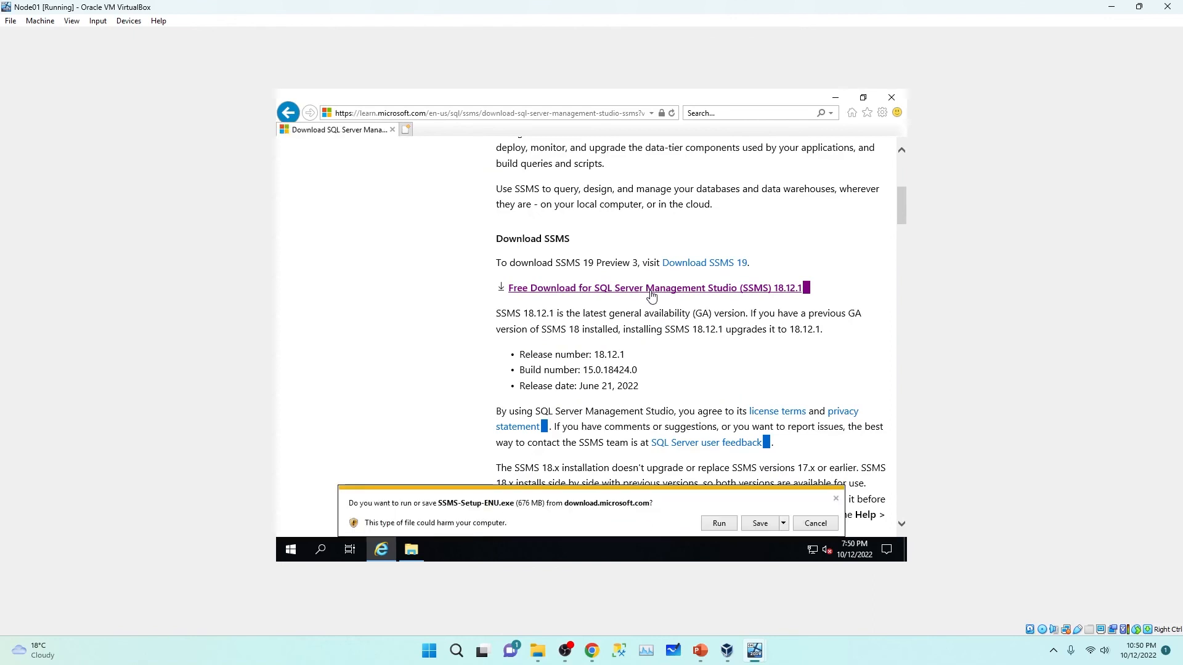
pyautogui.click(762, 528)
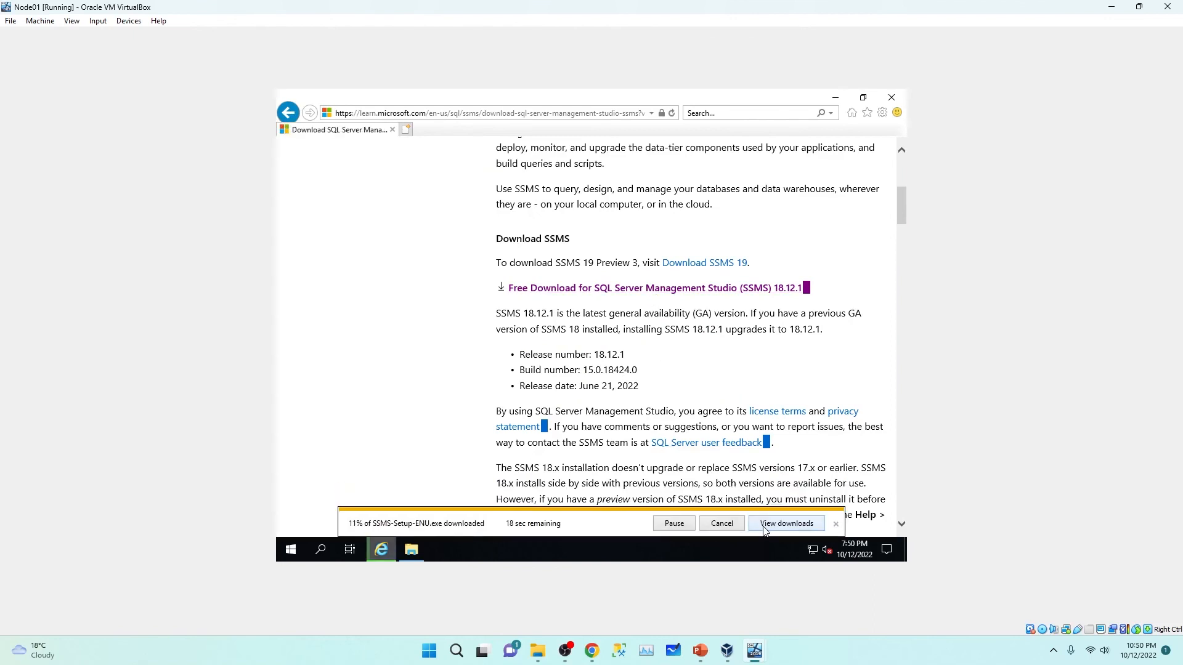
pyautogui.click(774, 523)
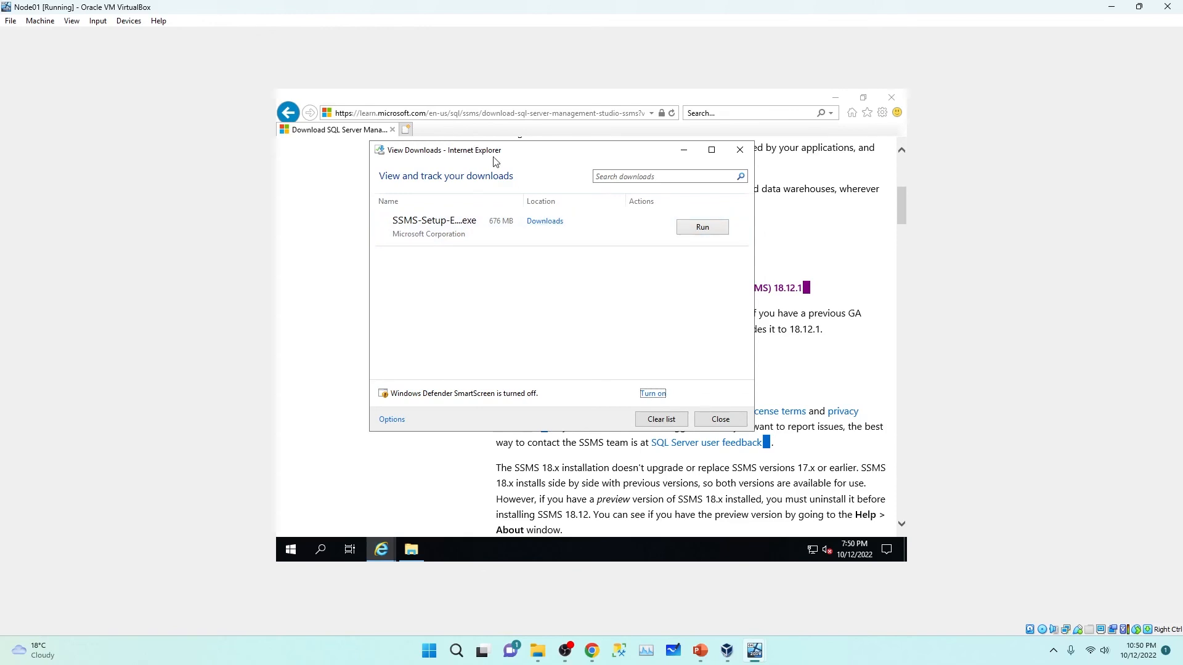
pyautogui.moveTo(493, 159); pyautogui.dragTo(522, 178)
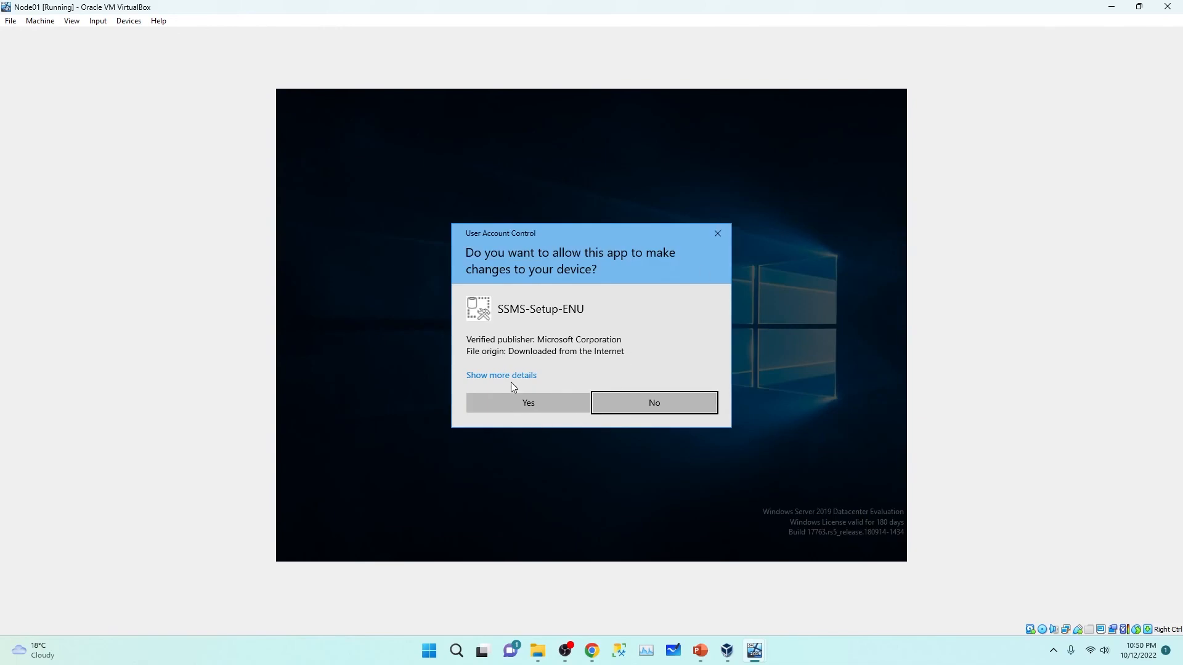
# Step: Approve and install SQL Server Management Studio 18.12.1, then restart Node01
pyautogui.click(519, 402)
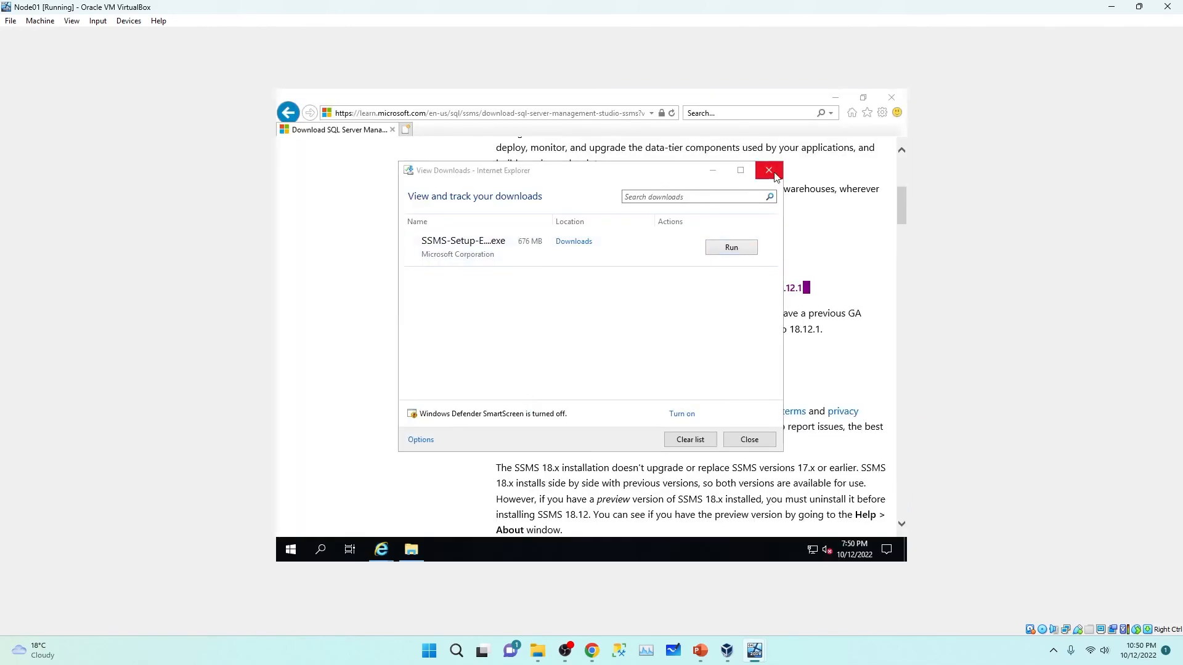
pyautogui.click(891, 97)
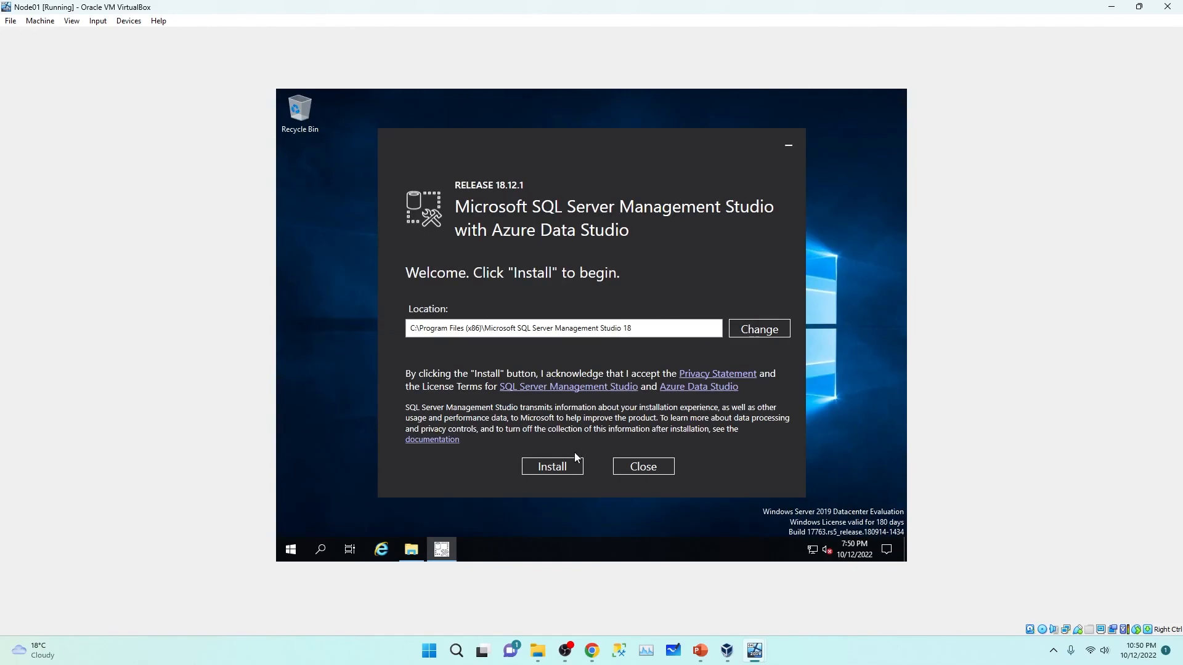
pyautogui.click(562, 465)
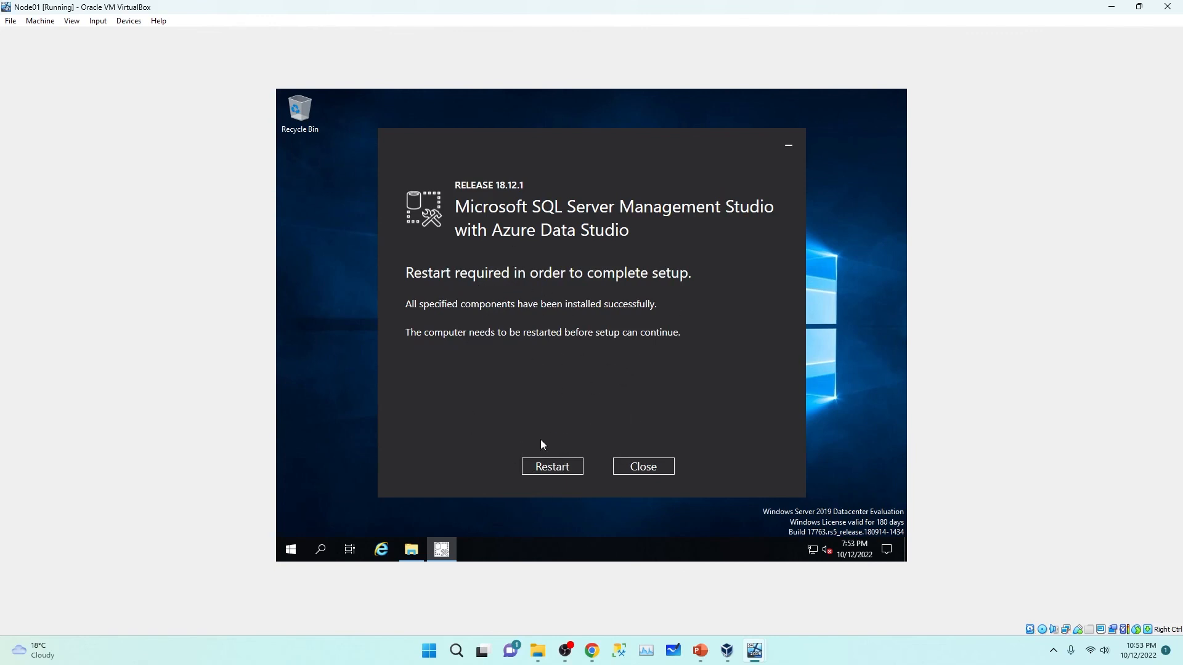
pyautogui.click(551, 471)
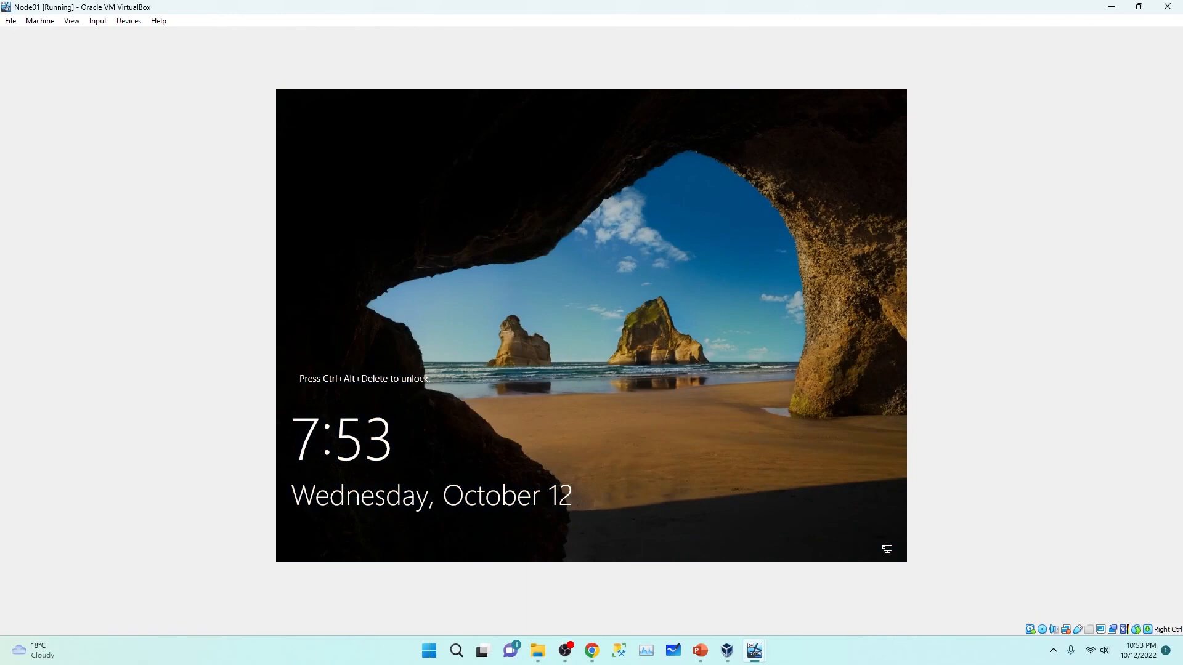
# Step: Sign in to Node01 with the account password, close Server Manager and refresh the desktop
pyautogui.hotkey('ctrl', 'alt', 'Delete')
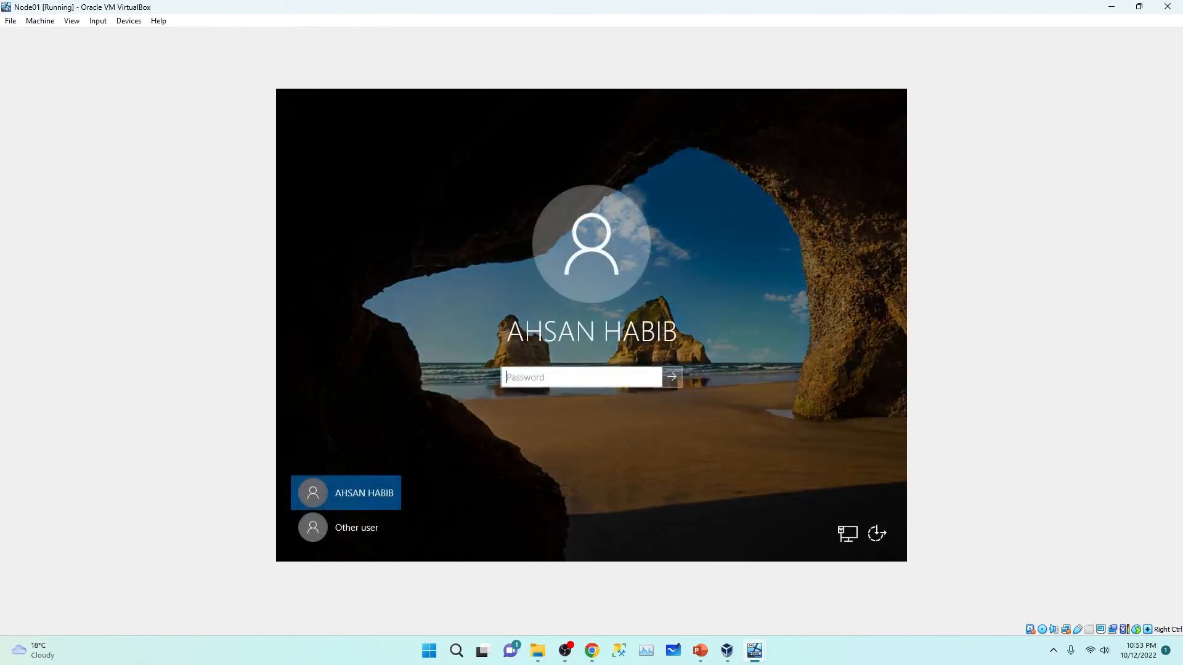
pyautogui.write('••')
pyautogui.press('Return')
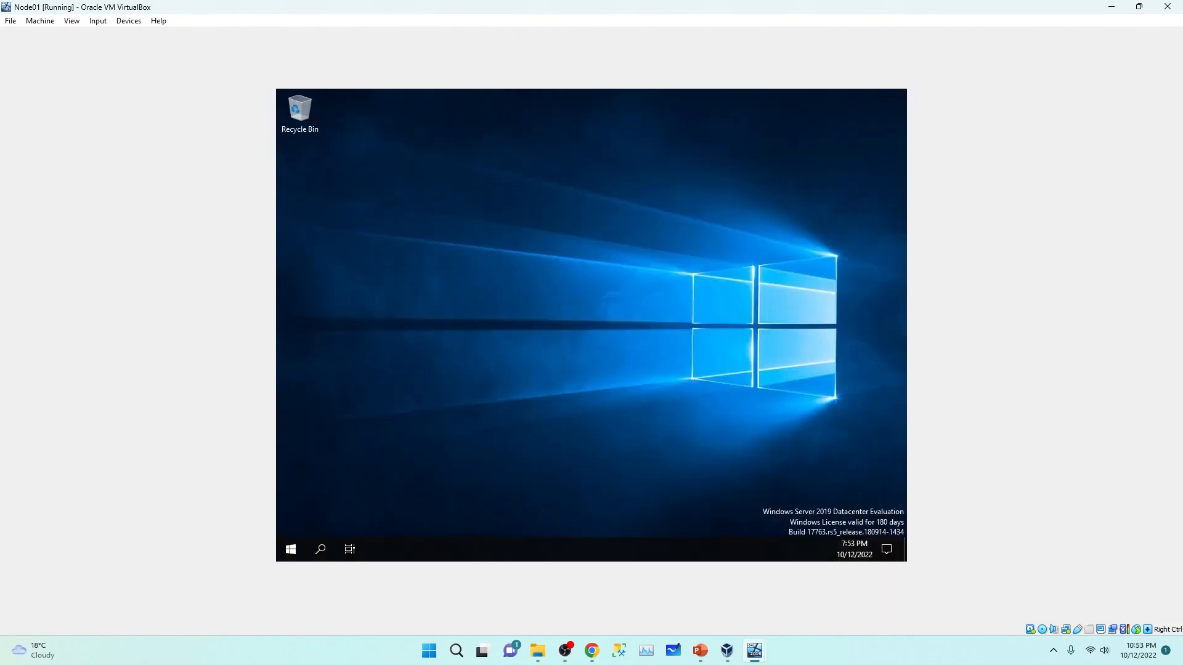
pyautogui.rightClick(617, 204)
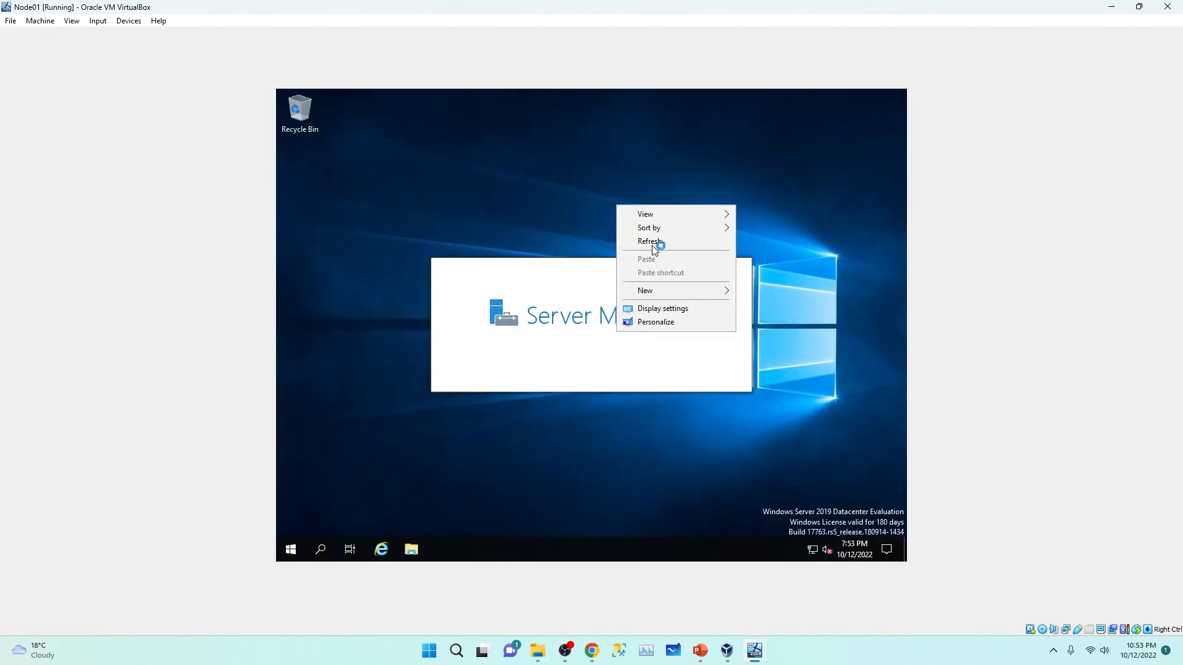
pyautogui.click(655, 244)
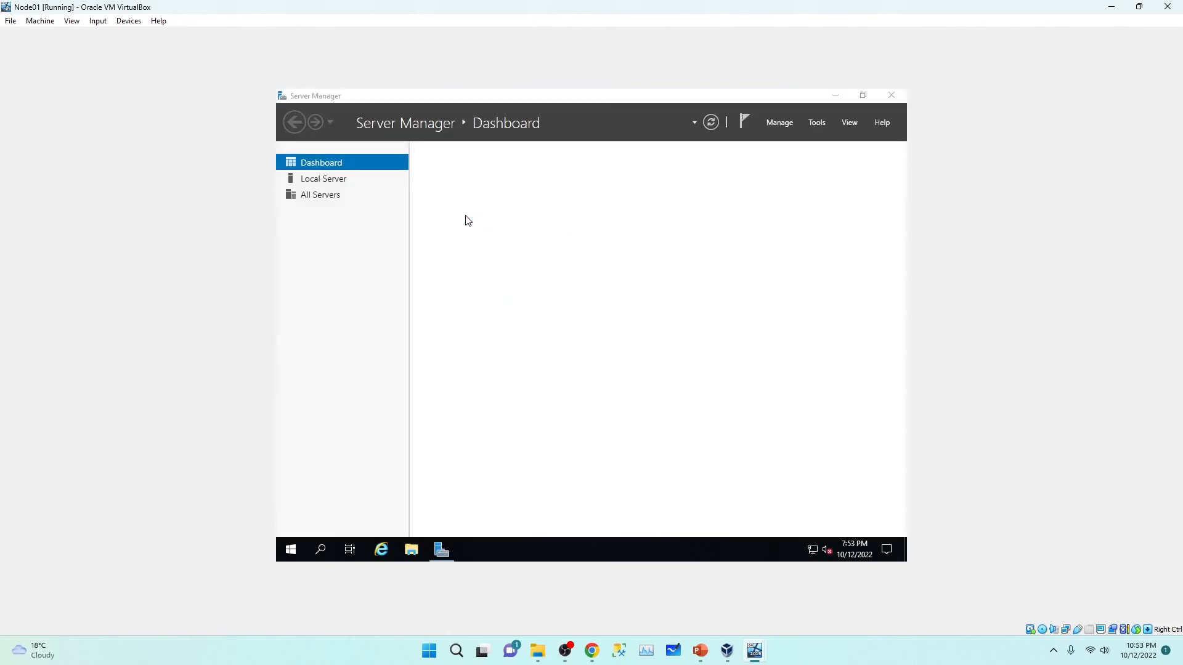
pyautogui.click(892, 95)
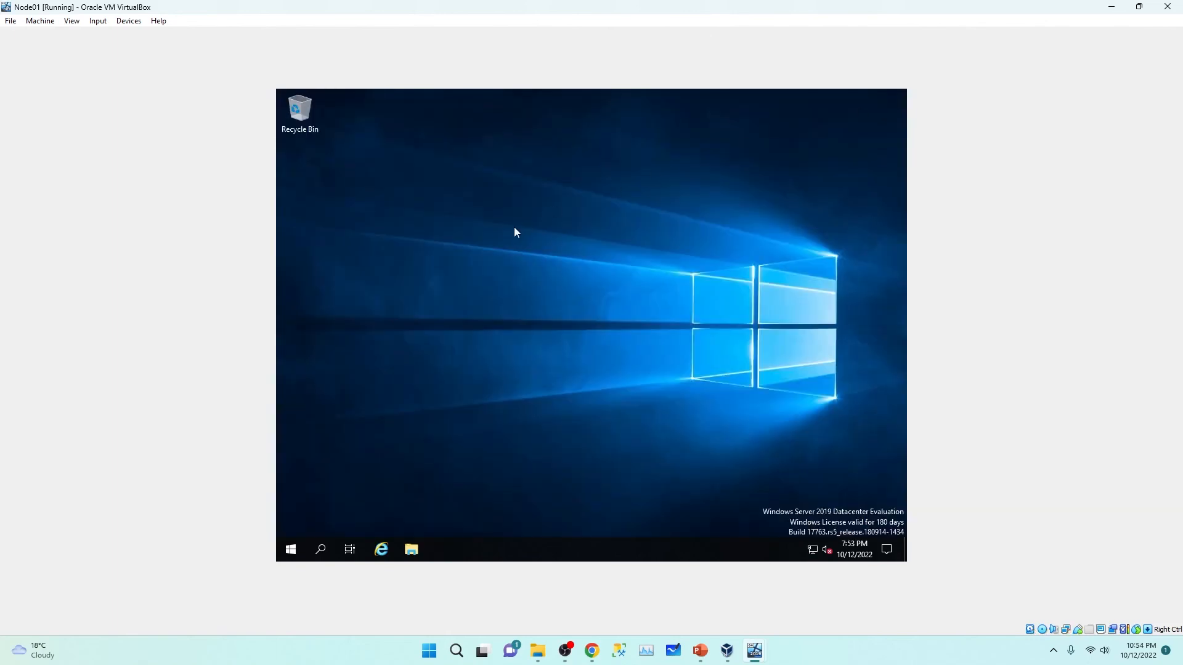
pyautogui.rightClick(515, 232)
pyautogui.click(553, 270)
# Step: Launch Failover Cluster Manager via a 'fail' search and expand SQLCLUSTR.SQL.local
pyautogui.click(290, 551)
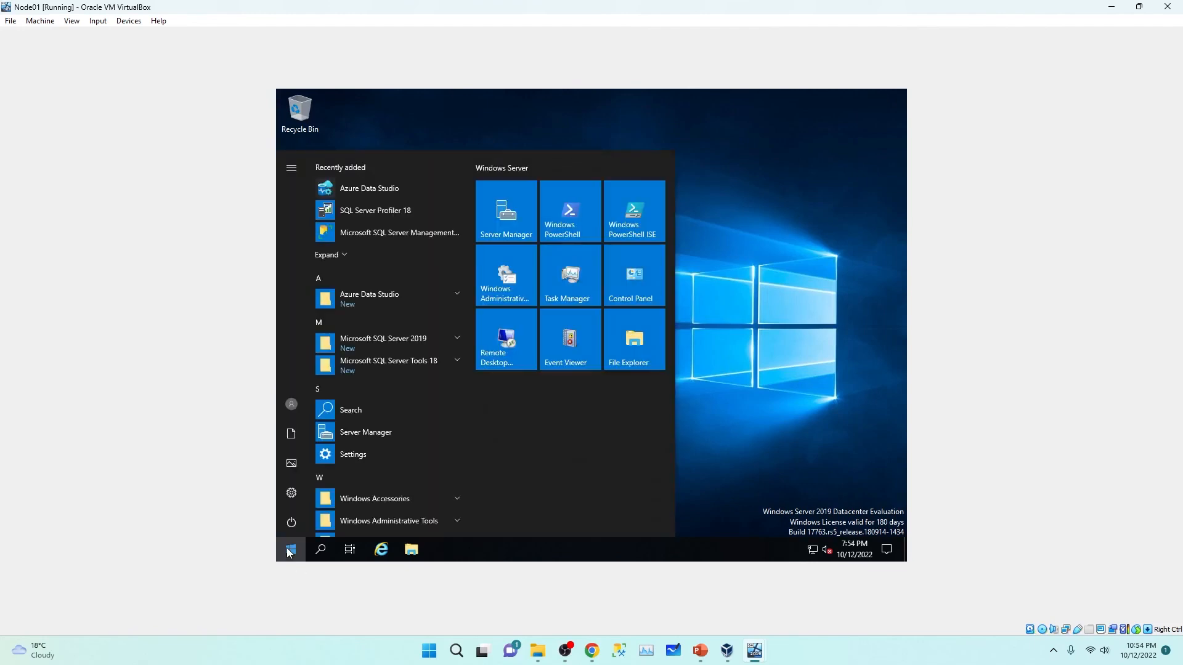
pyautogui.write('fail')
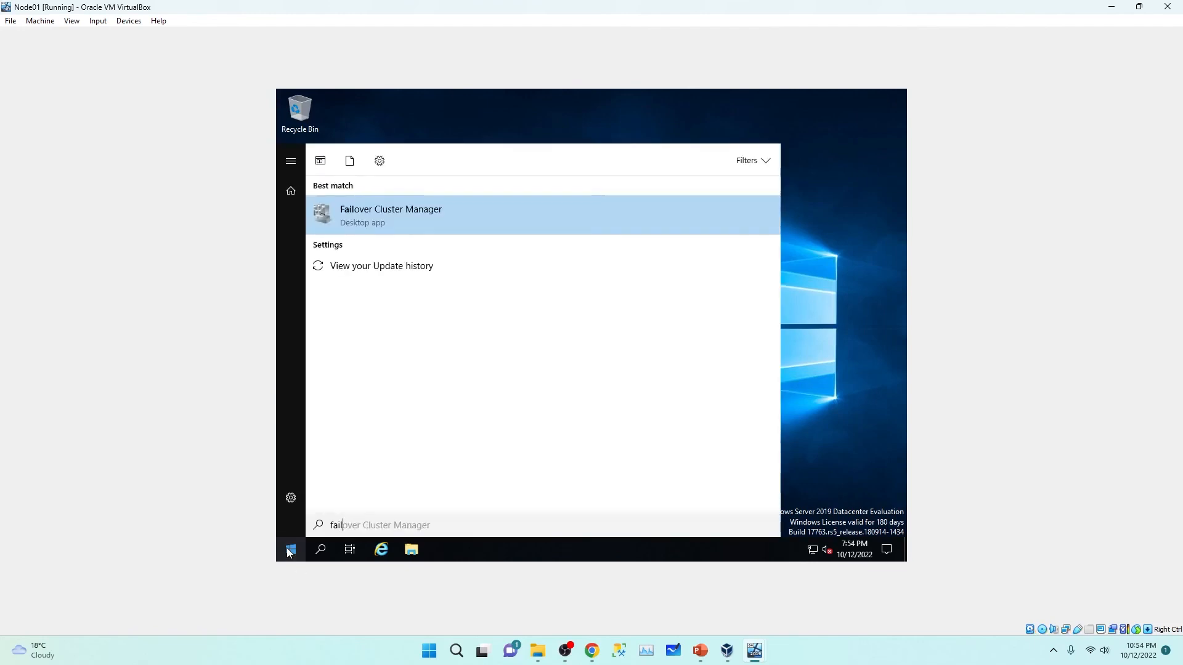
pyautogui.click(434, 219)
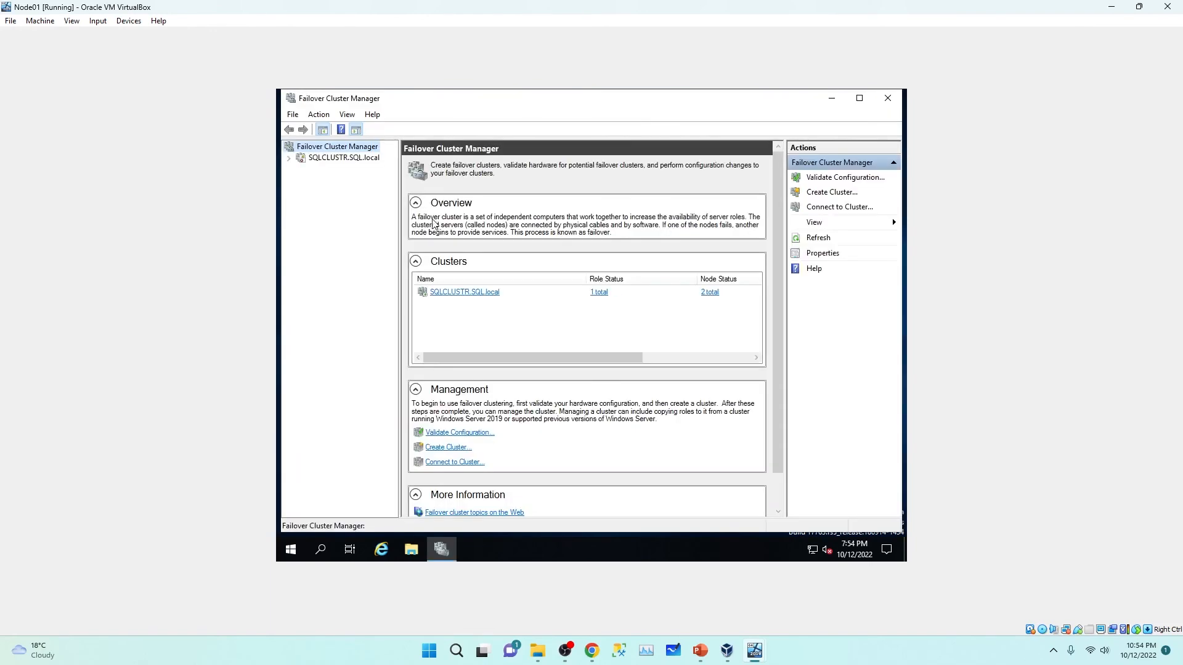
pyautogui.click(289, 158)
pyautogui.click(332, 159)
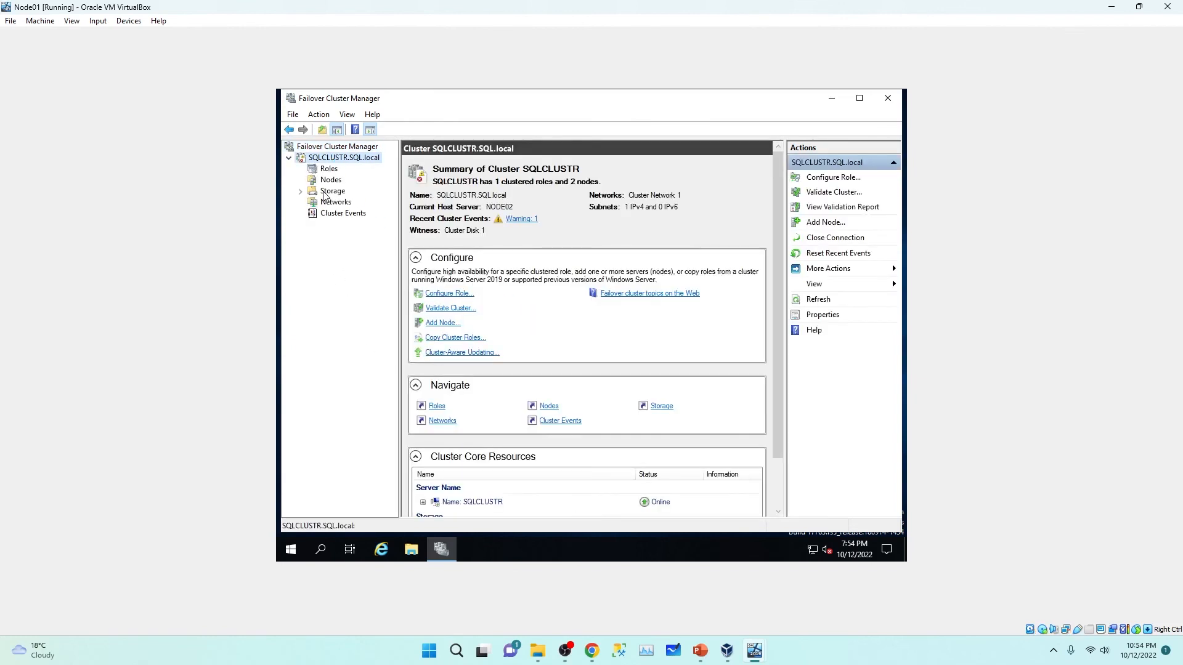
# Step: Show the cluster's roles and inspect the SQL Server role's details
pyautogui.click(328, 171)
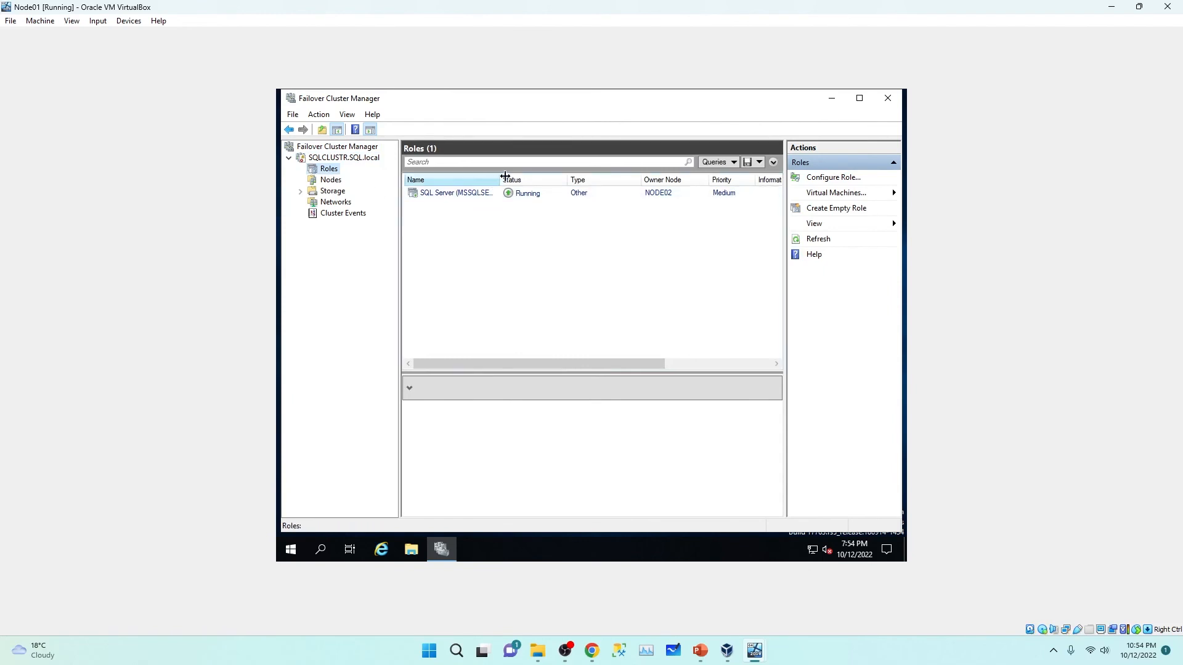
pyautogui.moveTo(519, 370); pyautogui.dragTo(575, 364)
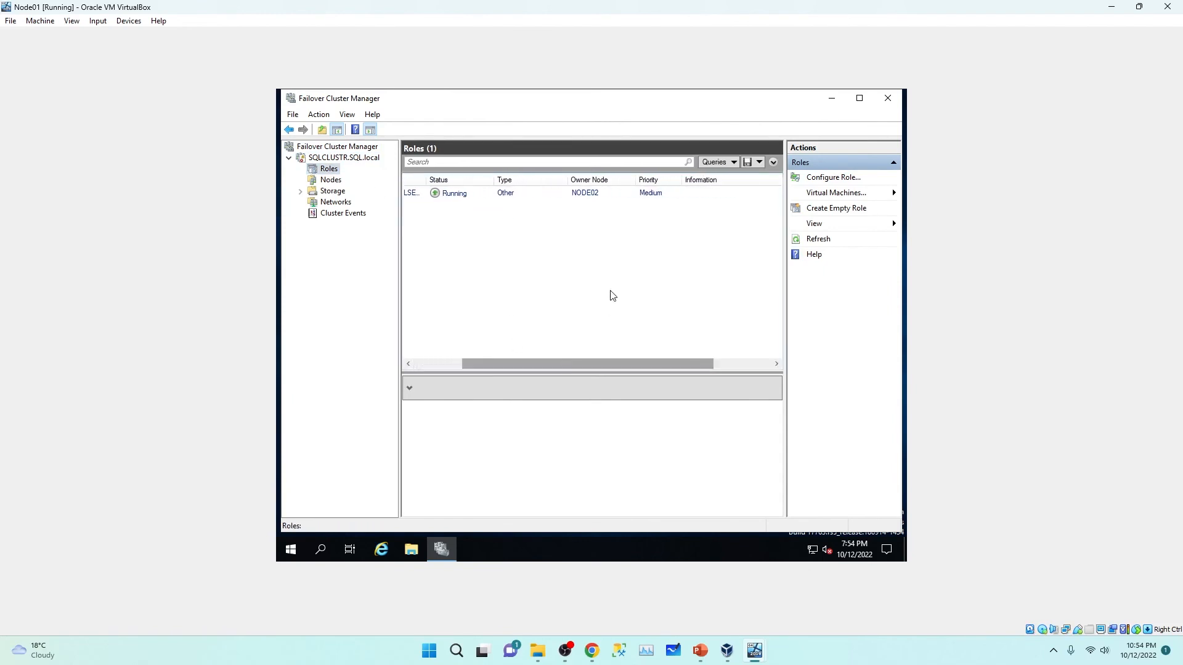
pyautogui.click(597, 196)
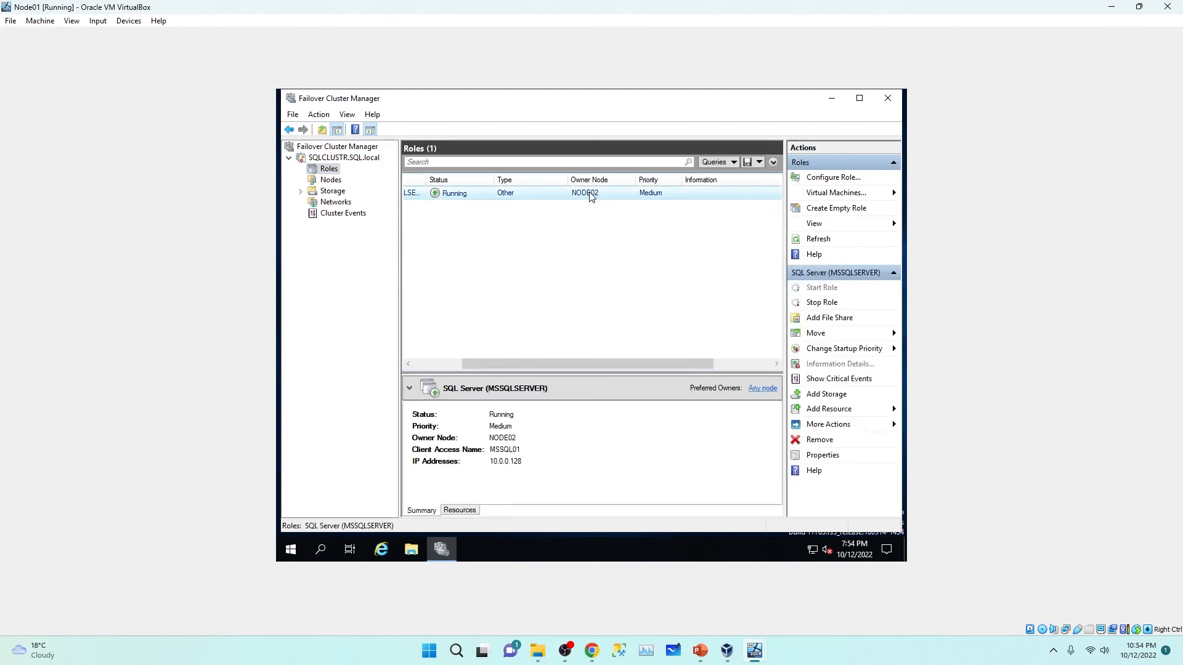
pyautogui.moveTo(557, 366); pyautogui.dragTo(483, 364)
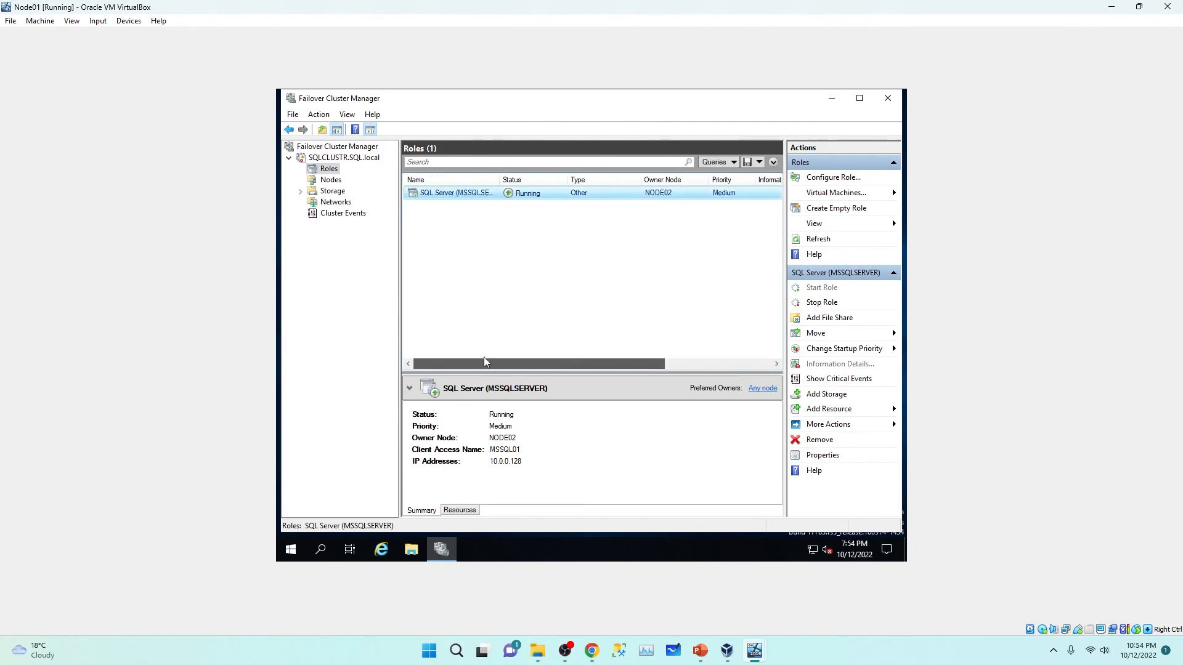
# Step: Check NODE01, NODE02 and storage, then reselect the SQL Server role under Roles
pyautogui.click(331, 180)
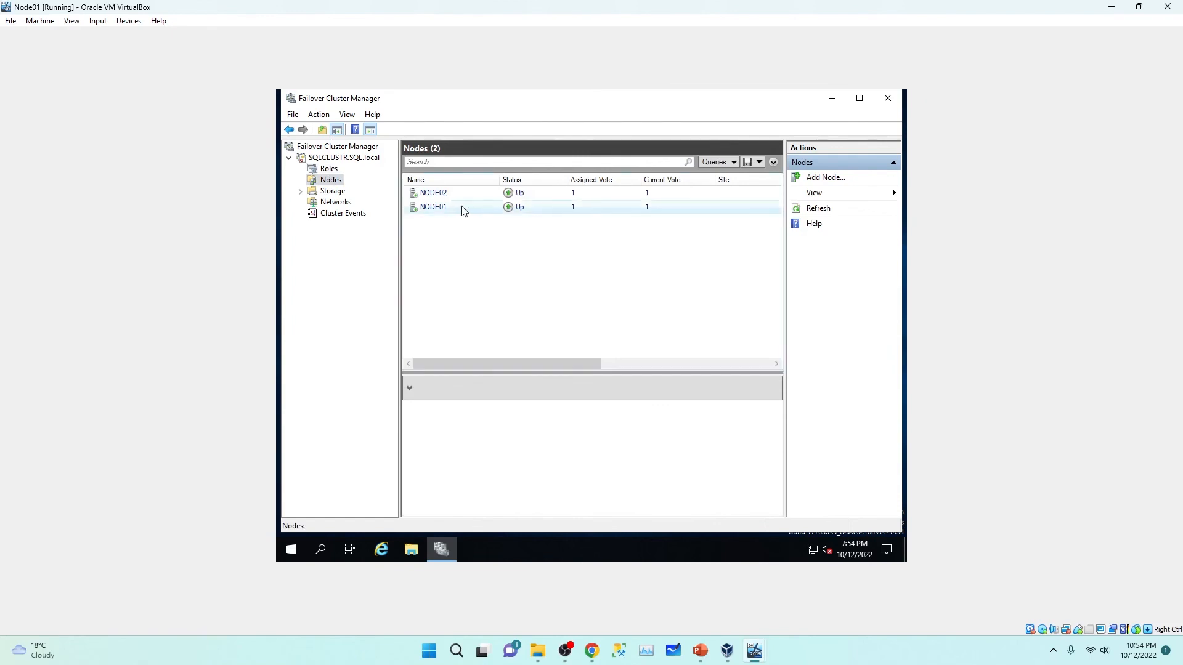
pyautogui.click(446, 208)
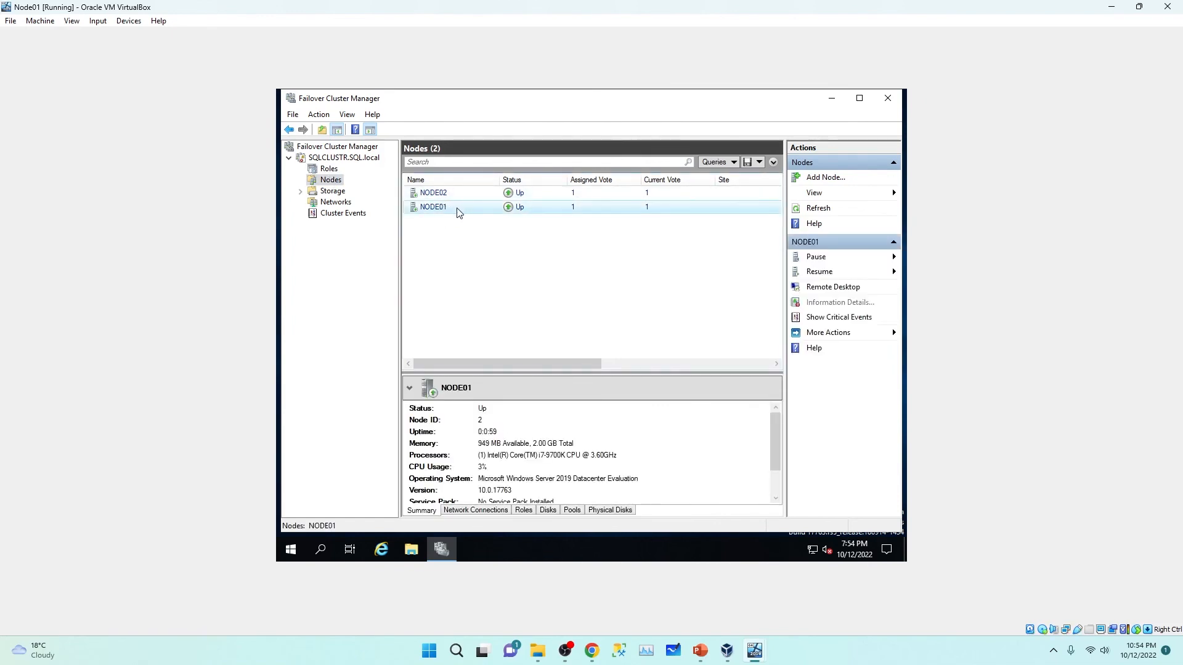
pyautogui.click(450, 193)
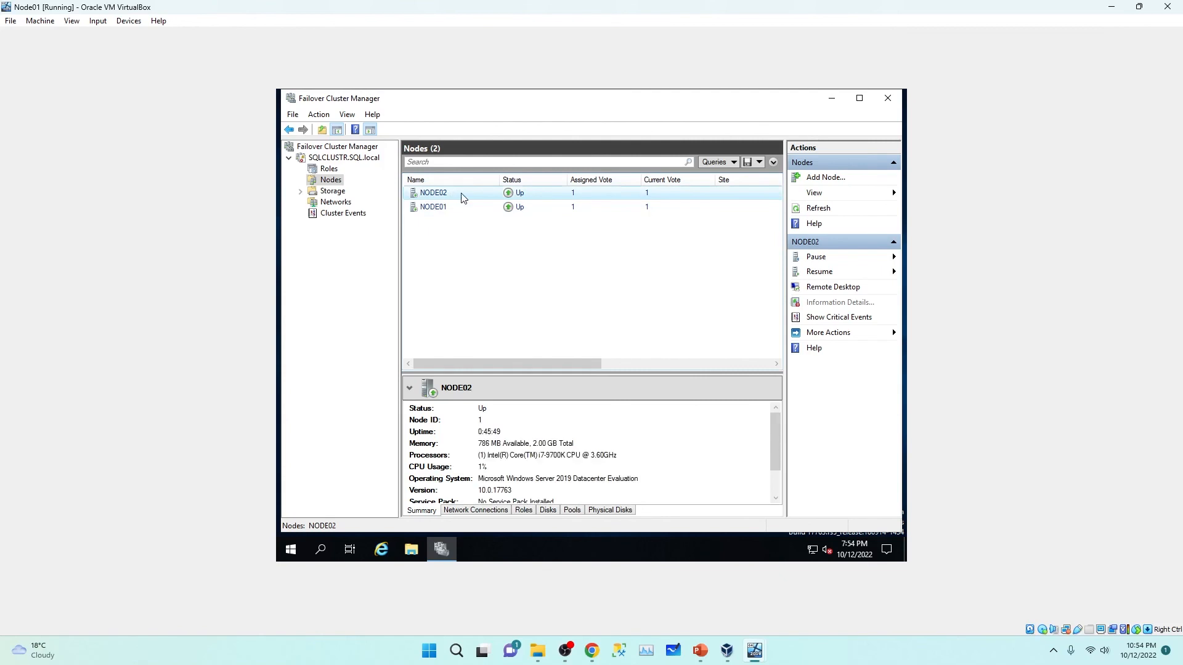
pyautogui.click(331, 193)
pyautogui.click(328, 170)
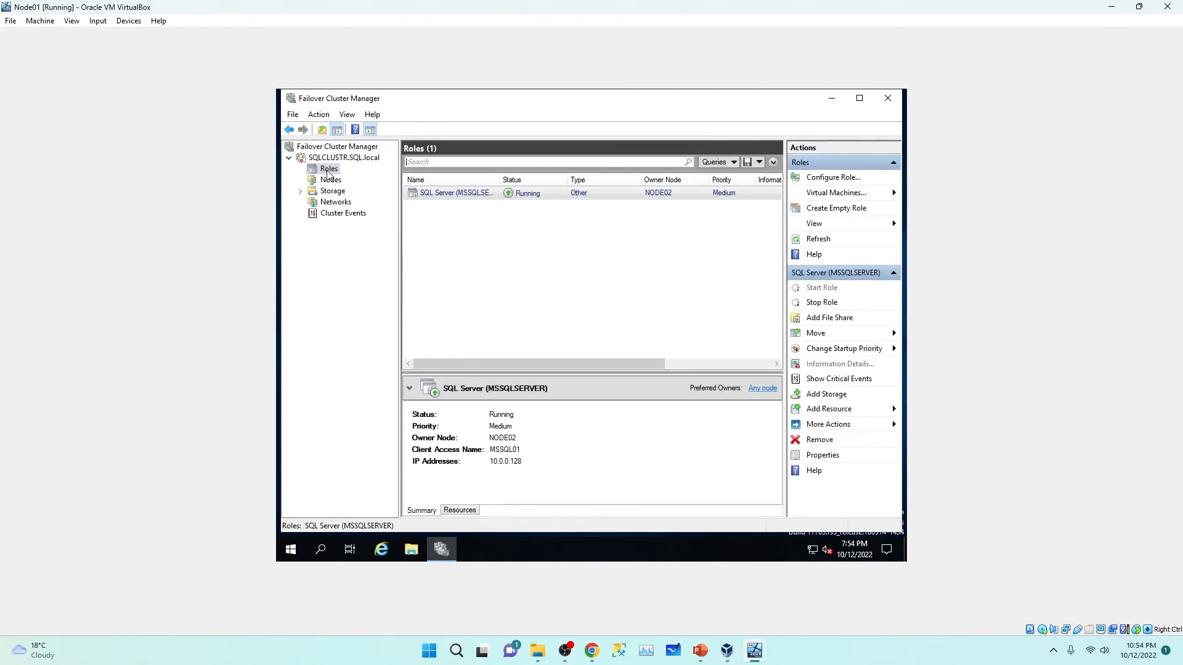
pyautogui.click(666, 193)
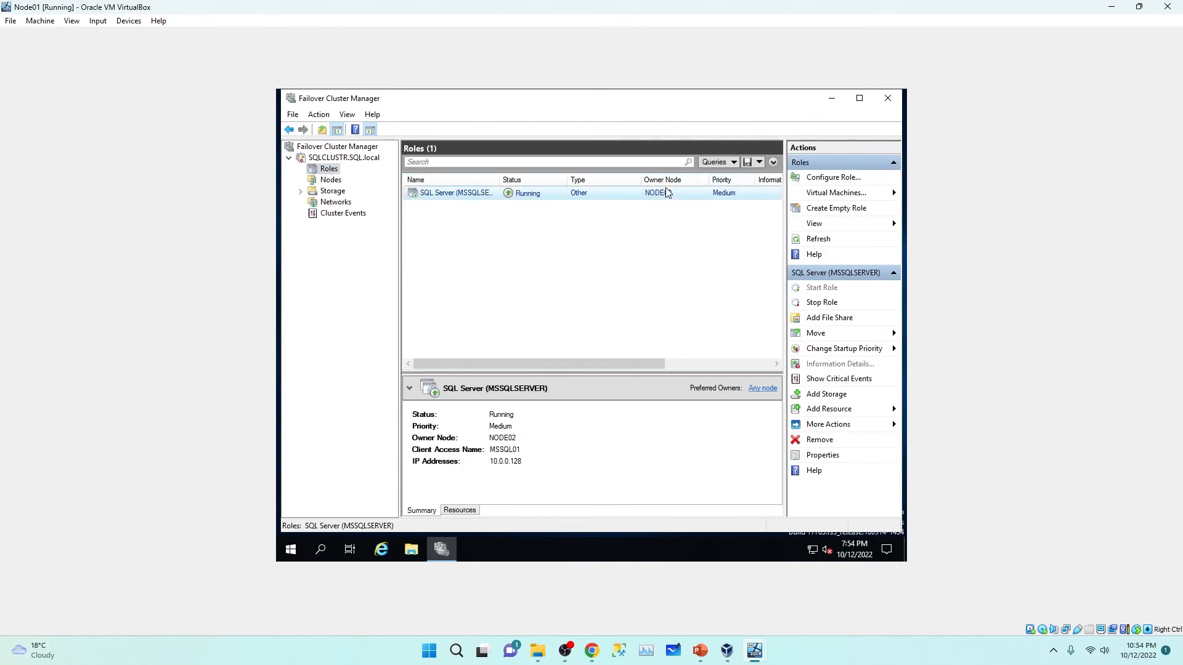
# Step: Move the SQL Server (MSSQLSERVER) role to NODE01 using Move > Select Node
pyautogui.rightClick(671, 193)
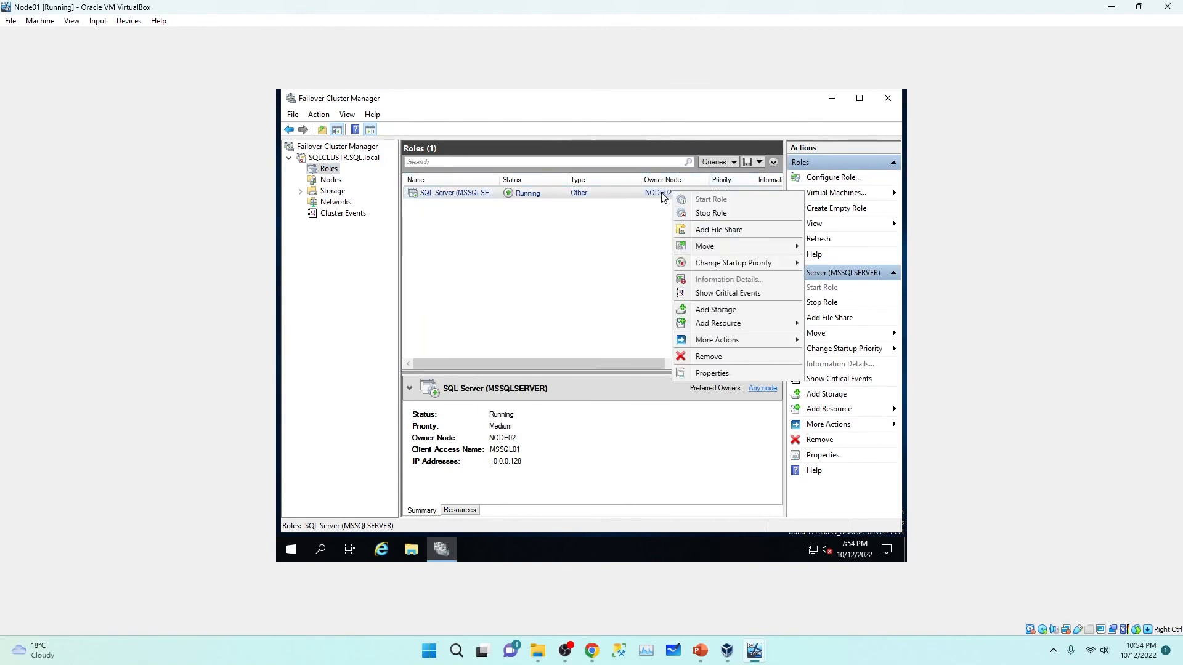
pyautogui.click(658, 196)
pyautogui.click(605, 198)
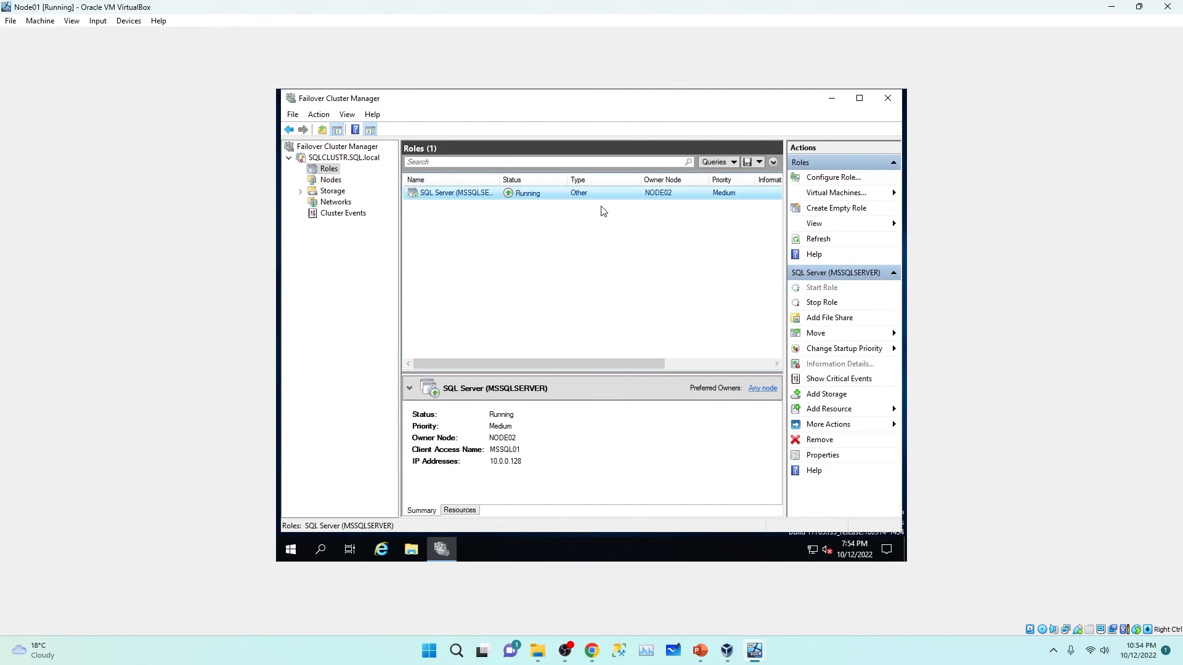
pyautogui.rightClick(669, 197)
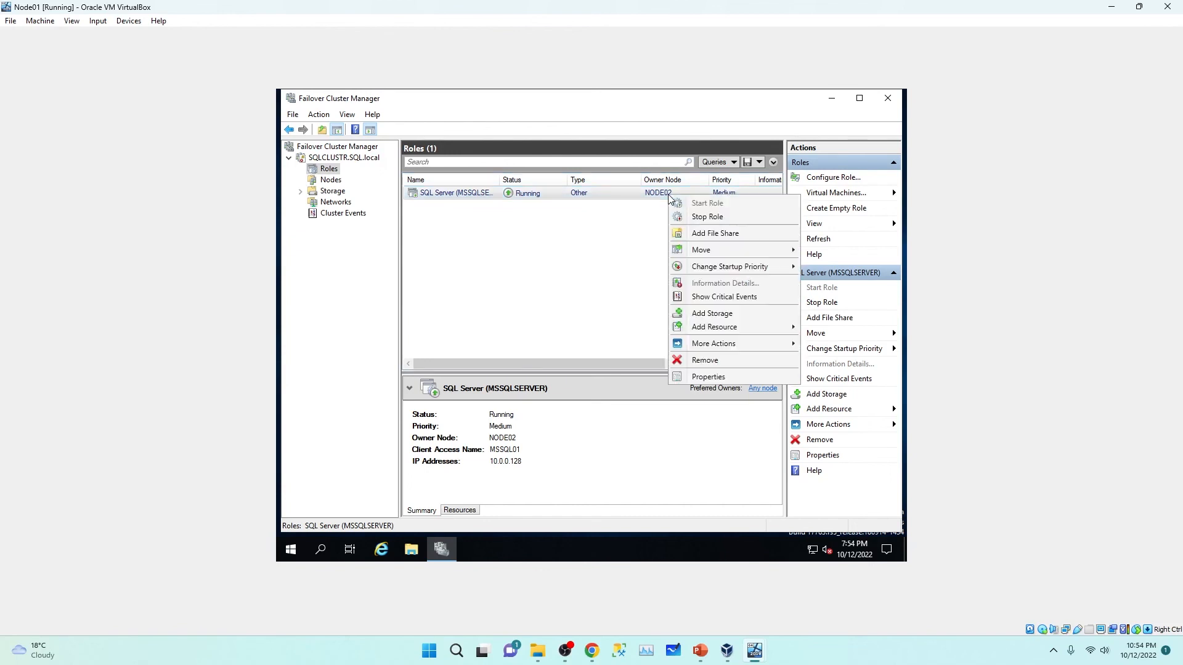
pyautogui.moveTo(730, 256)
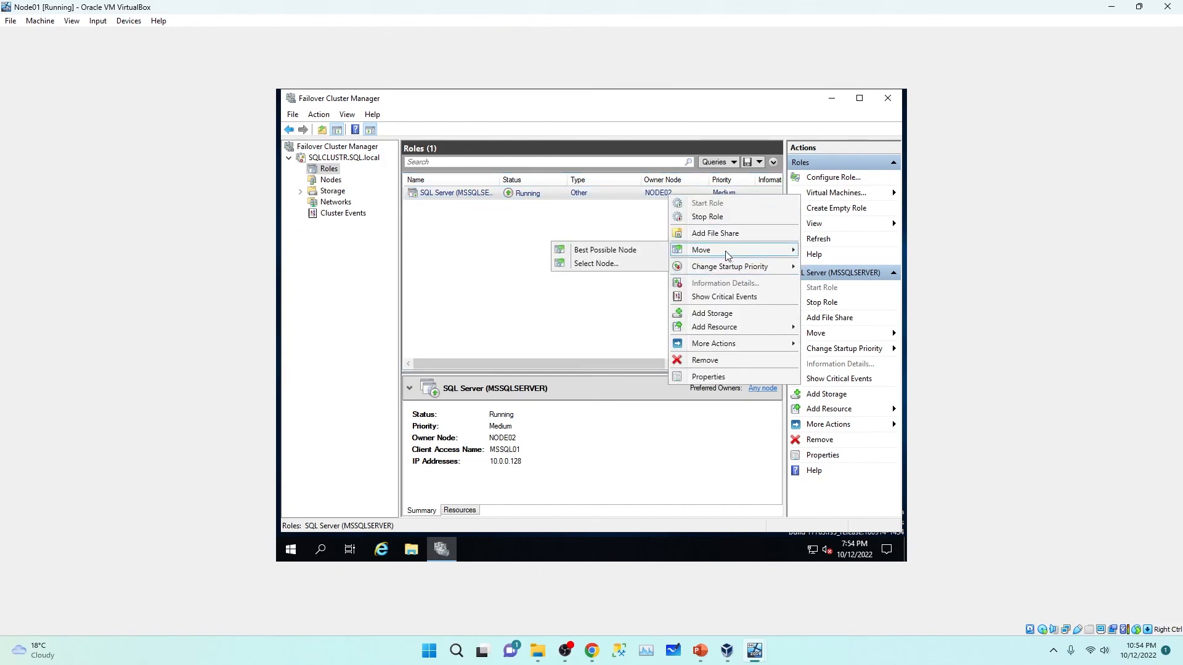
pyautogui.click(606, 260)
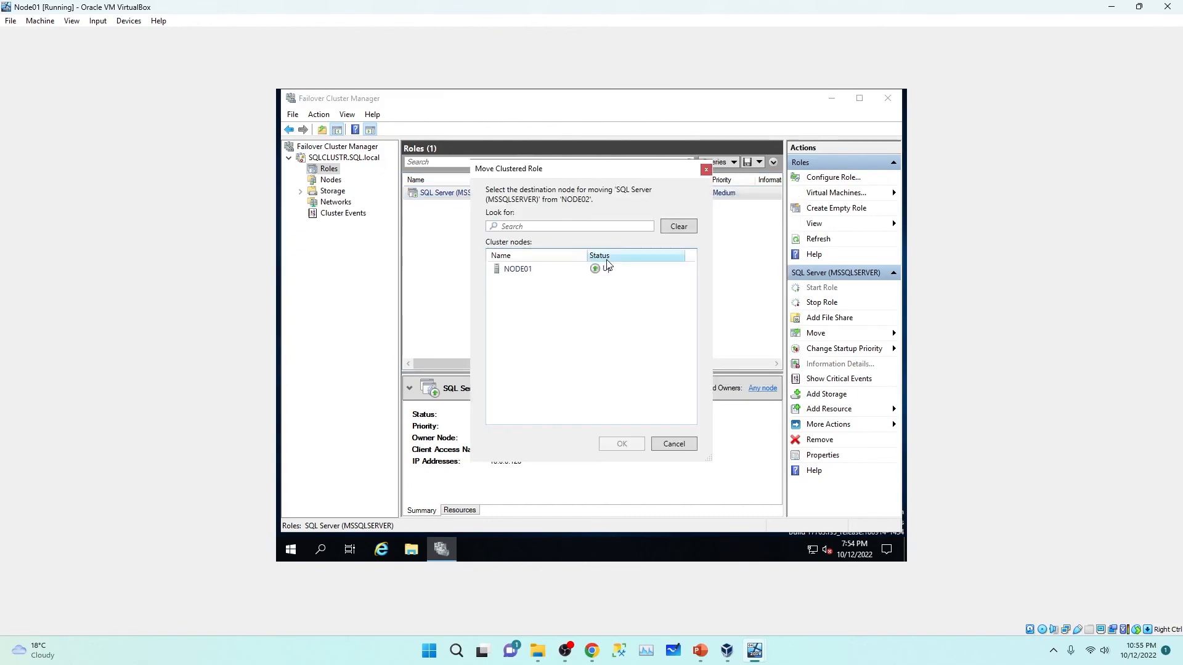
pyautogui.click(532, 272)
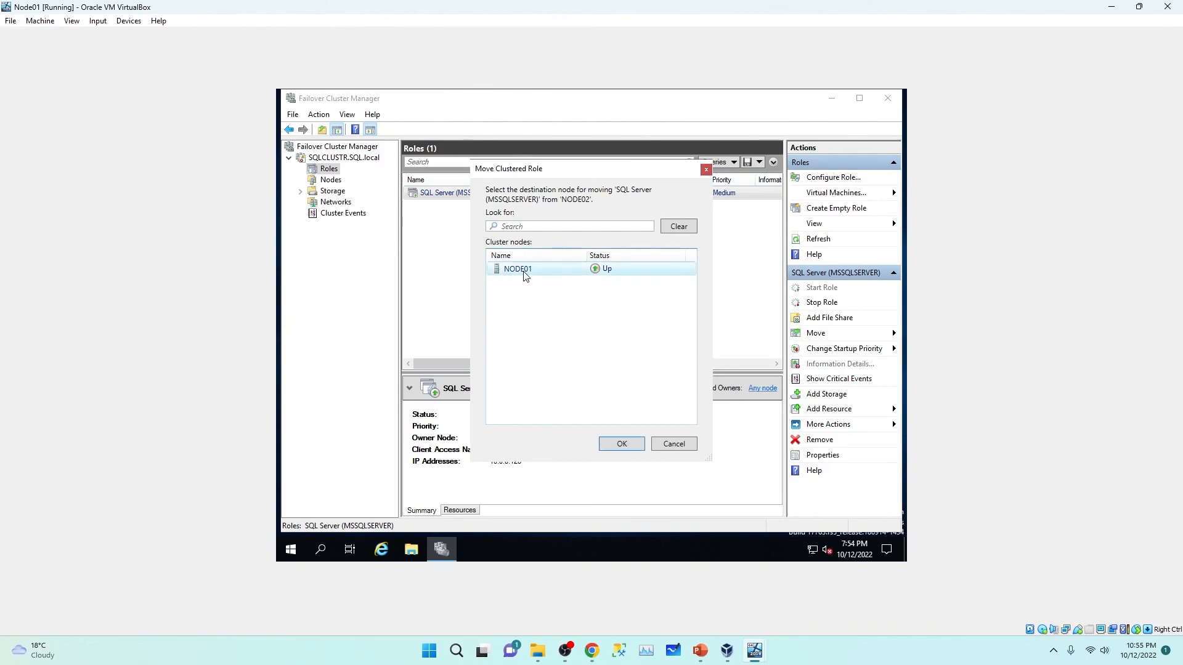
pyautogui.click(620, 444)
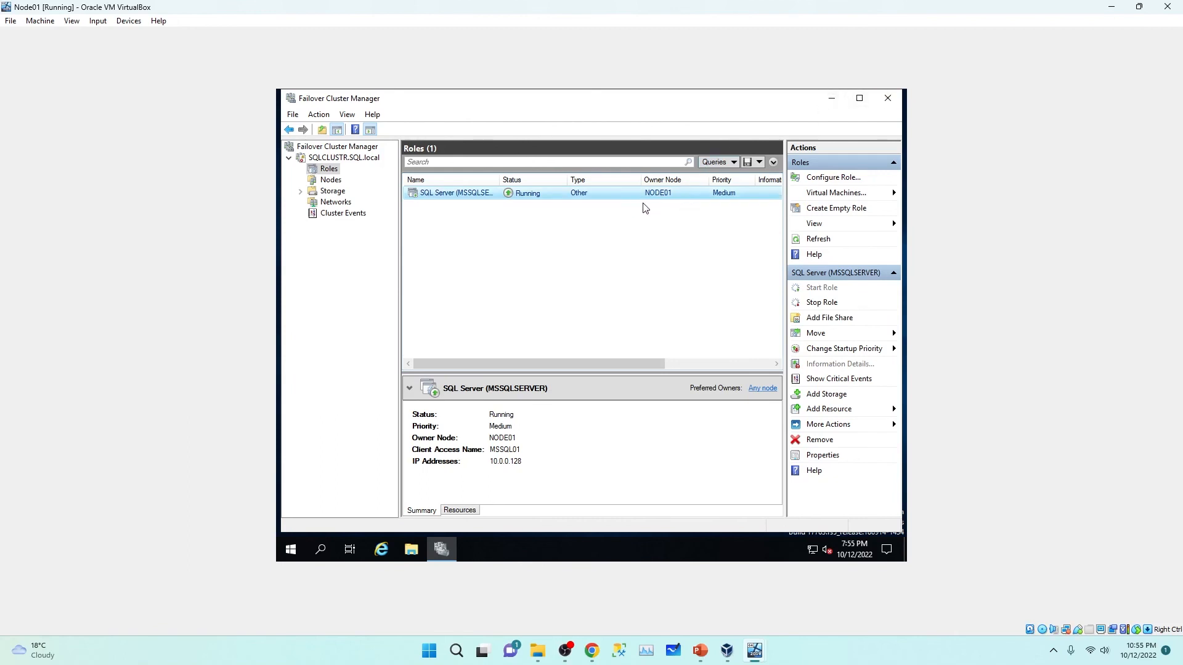
# Step: Minimize Failover Cluster Manager and launch SQL Server Management Studio by searching 'ssms'
pyautogui.click(831, 98)
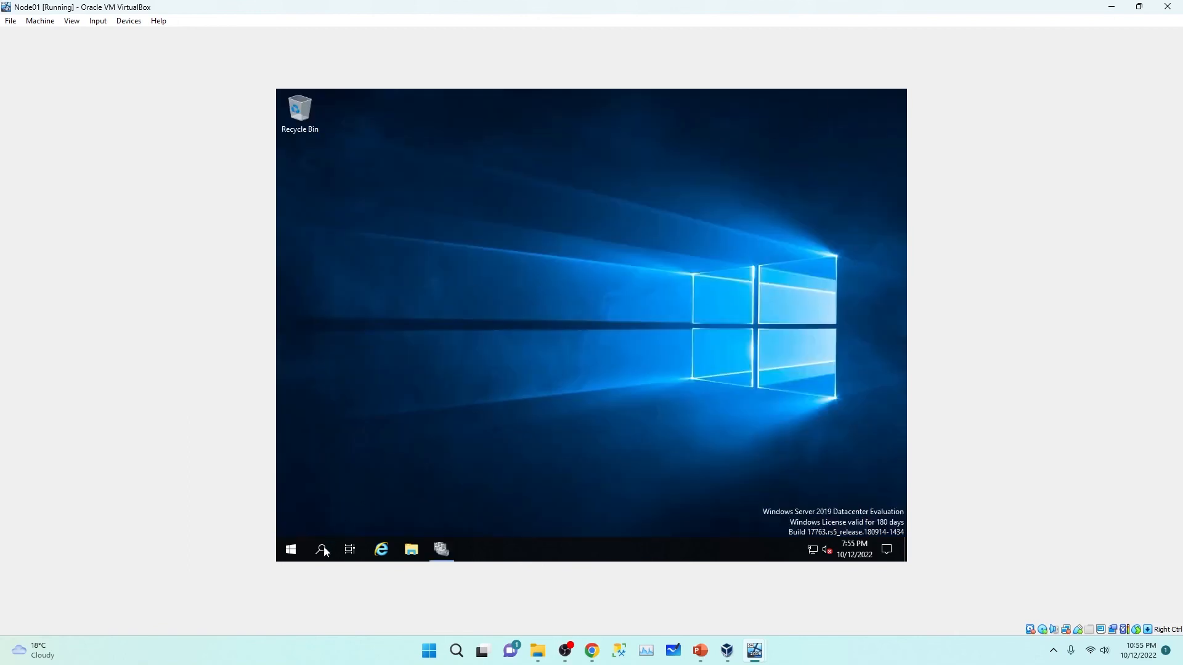
pyautogui.click(280, 548)
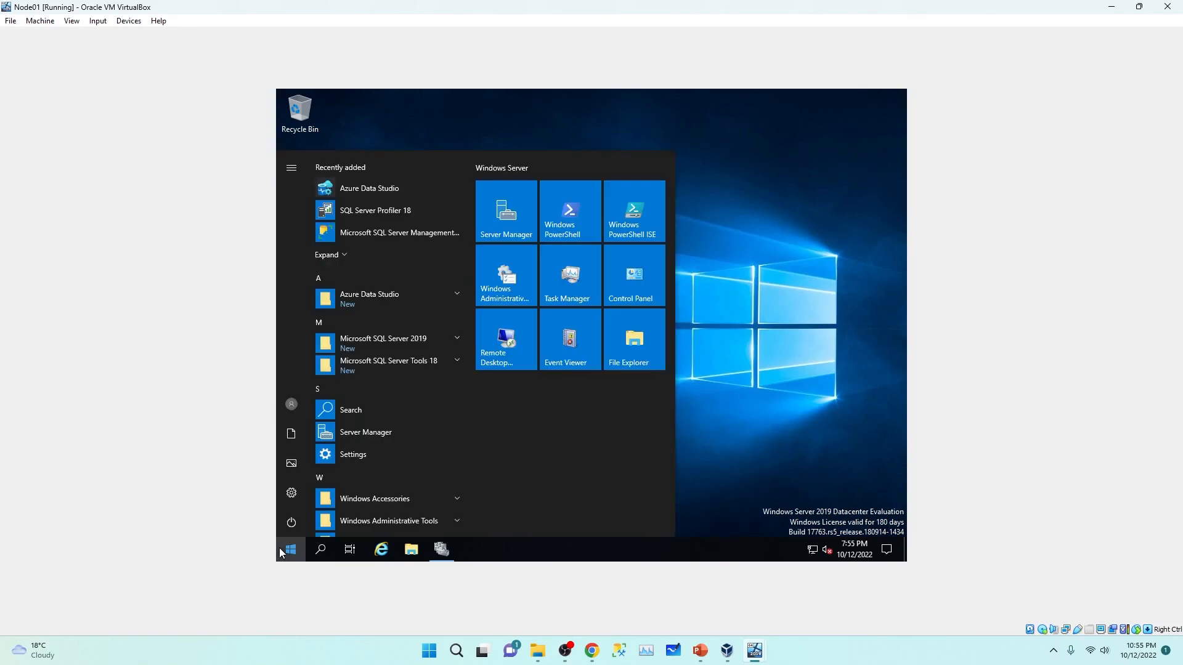
pyautogui.write('ssms')
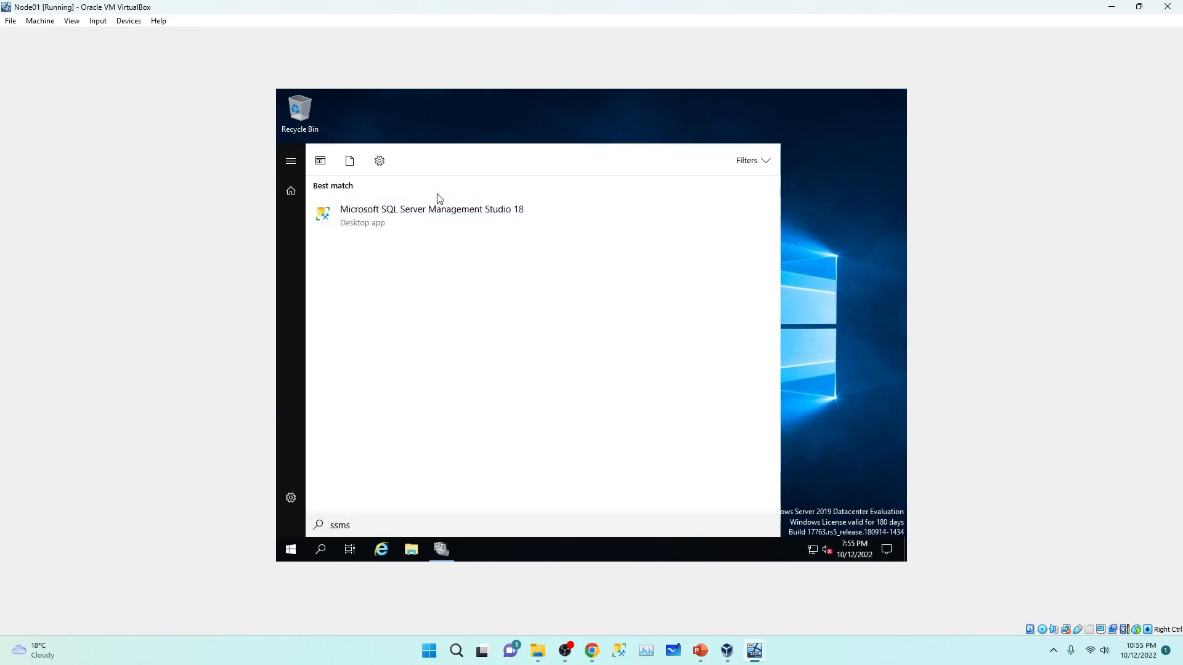
pyautogui.click(433, 214)
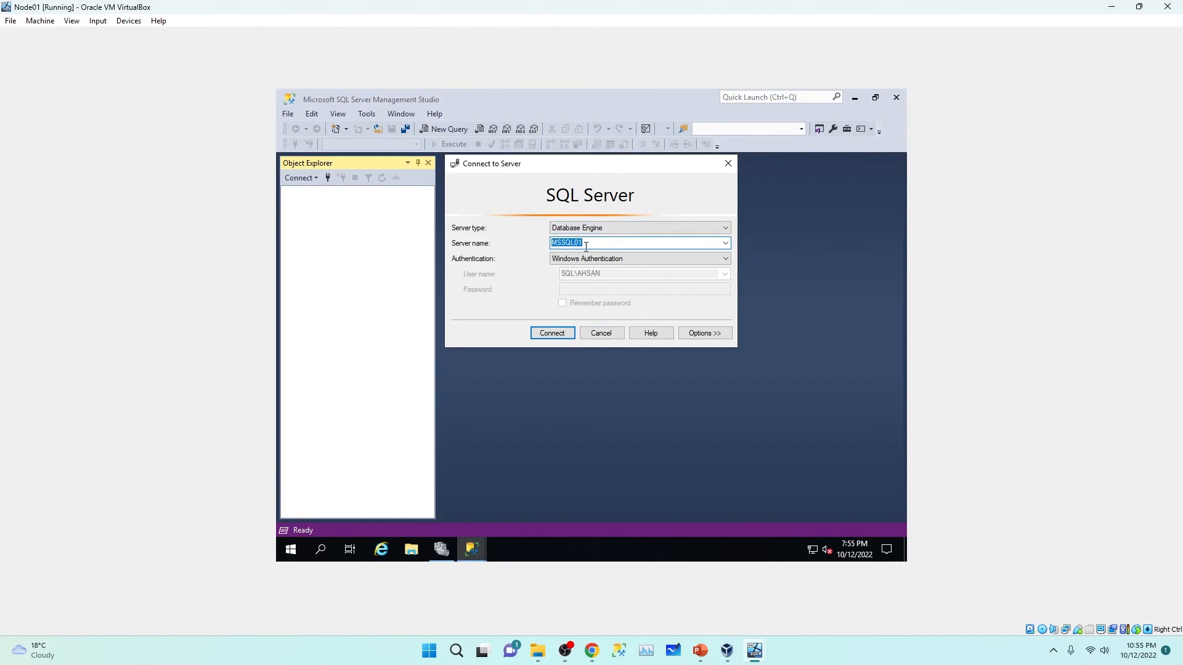
# Step: Connect Management Studio to the MSSQL01 server
pyautogui.click(594, 245)
pyautogui.doubleClick(629, 243)
pyautogui.click(548, 338)
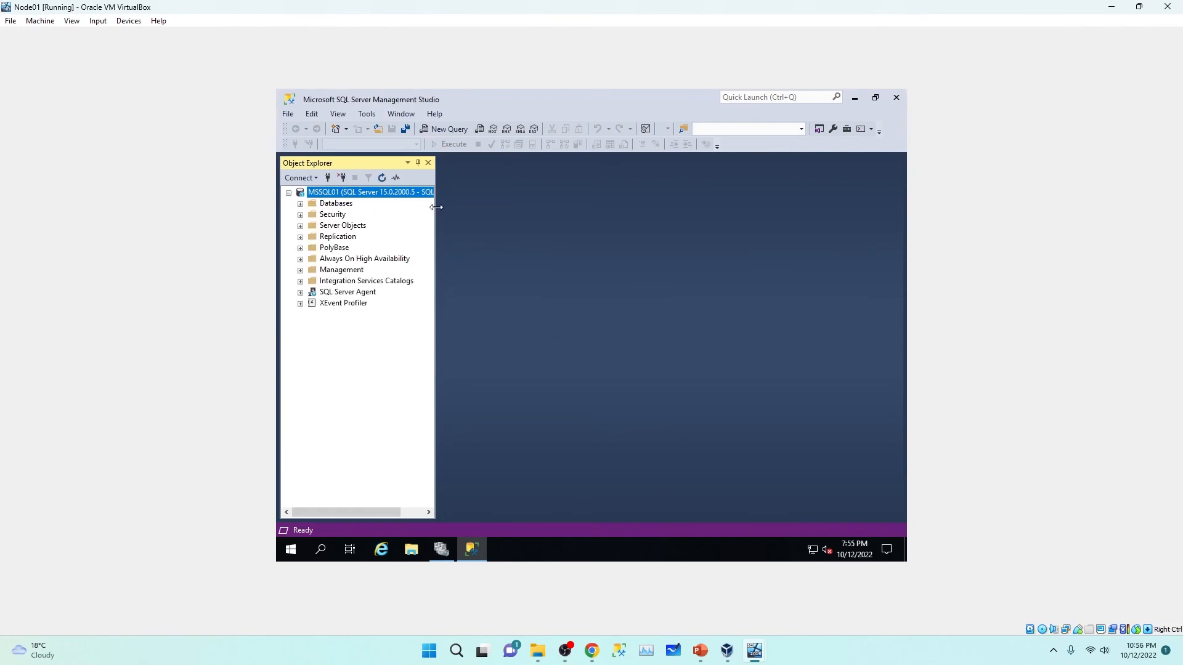
# Step: Widen Object Explorer and expand the Databases folder under MSSQL01
pyautogui.moveTo(437, 207); pyautogui.dragTo(491, 207)
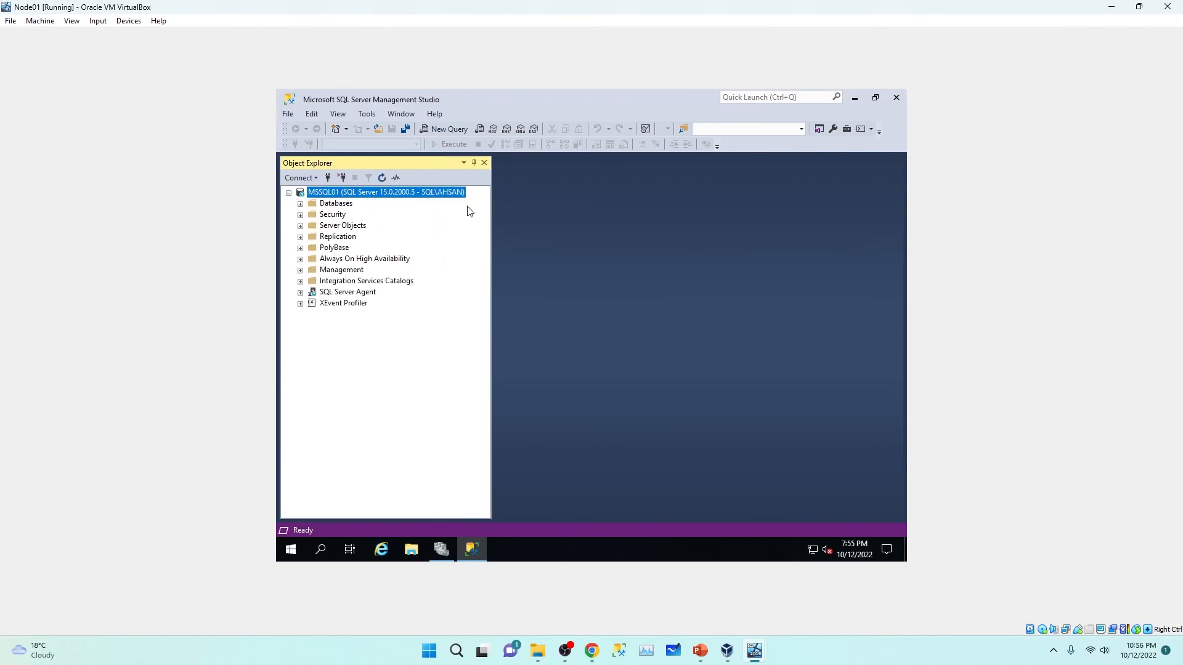
pyautogui.click(300, 204)
pyautogui.click(301, 204)
pyautogui.click(301, 204)
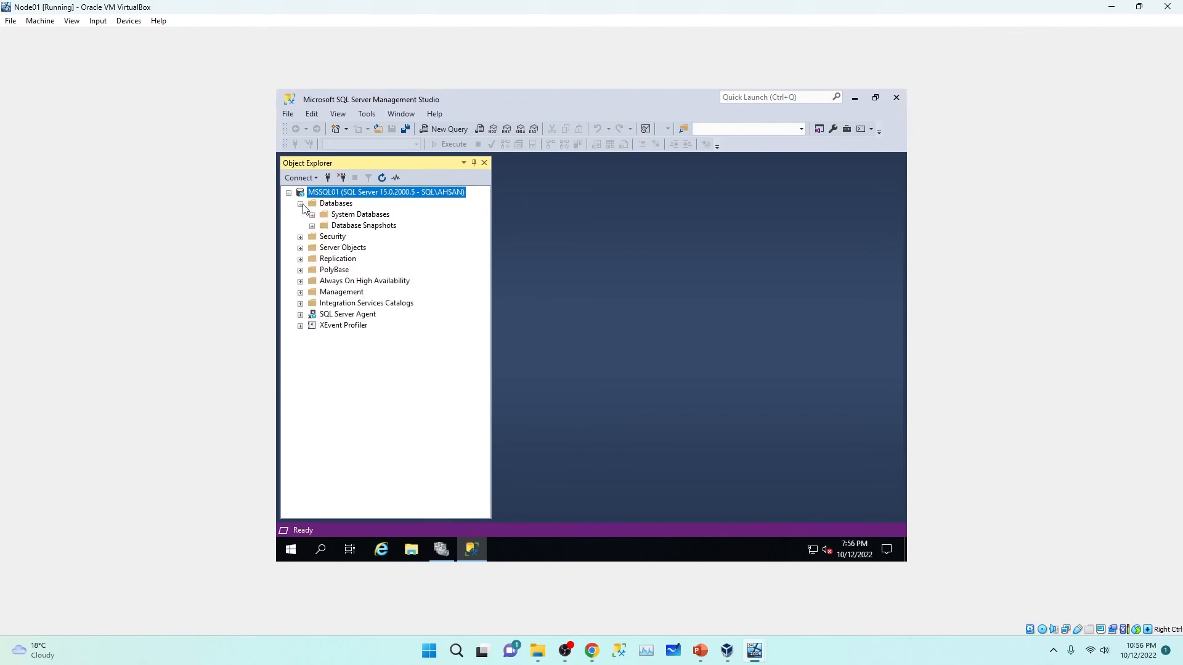
pyautogui.click(300, 315)
pyautogui.click(300, 315)
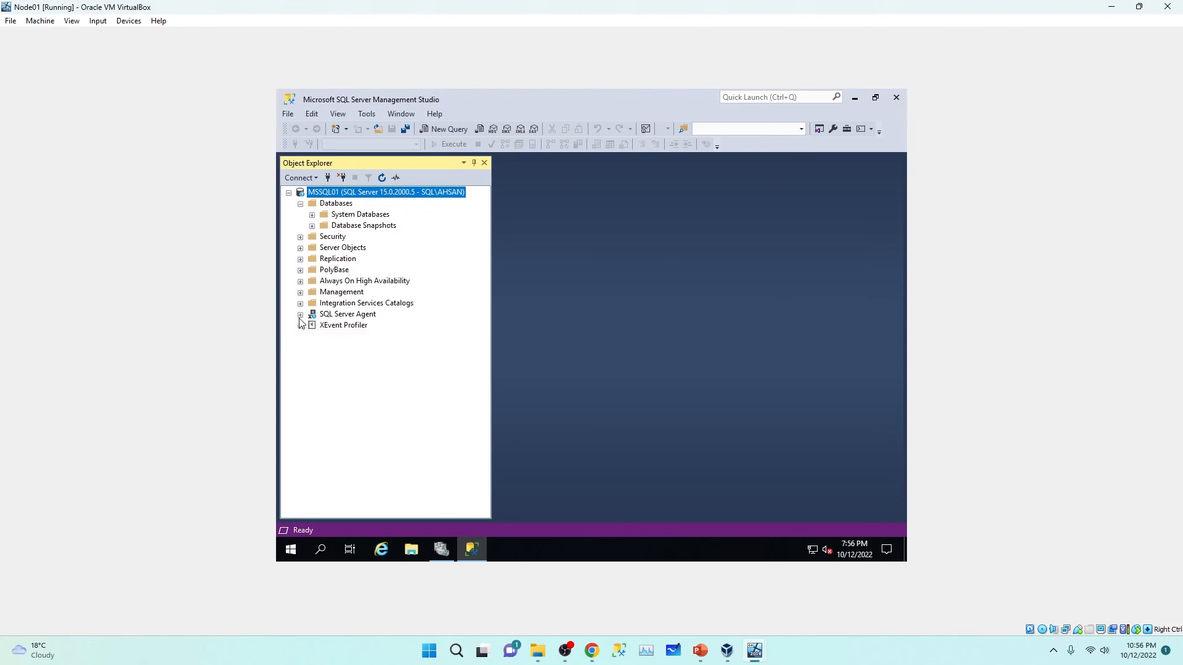
pyautogui.click(329, 204)
# Step: Create a new database named Test
pyautogui.rightClick(330, 206)
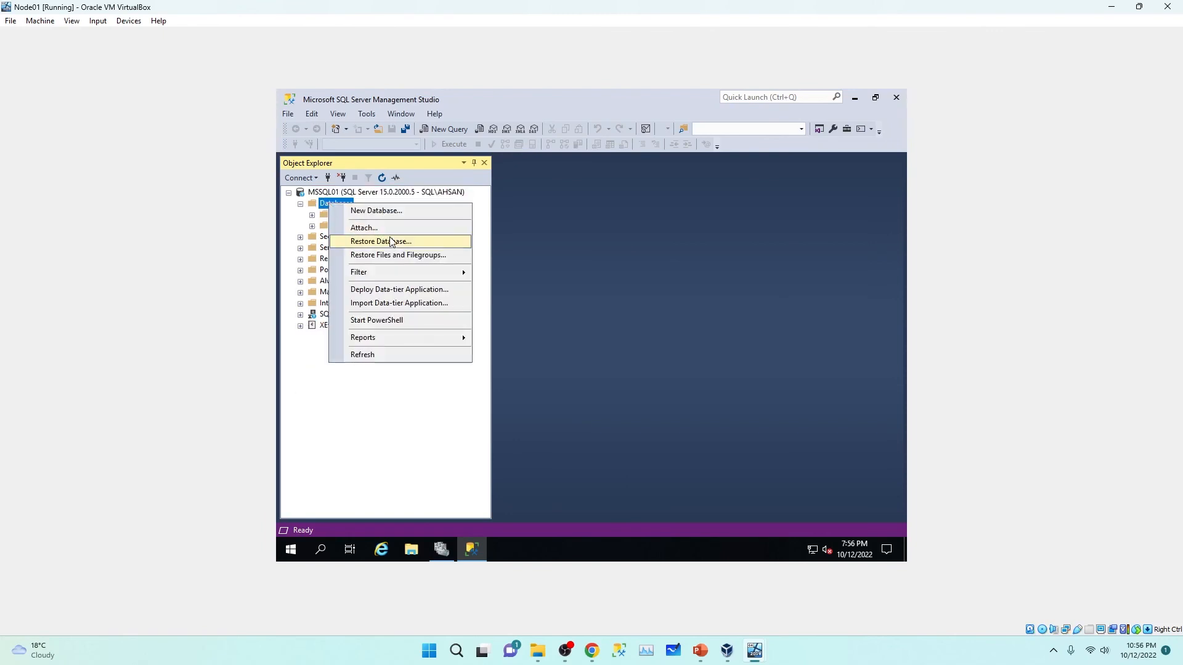
pyautogui.click(394, 211)
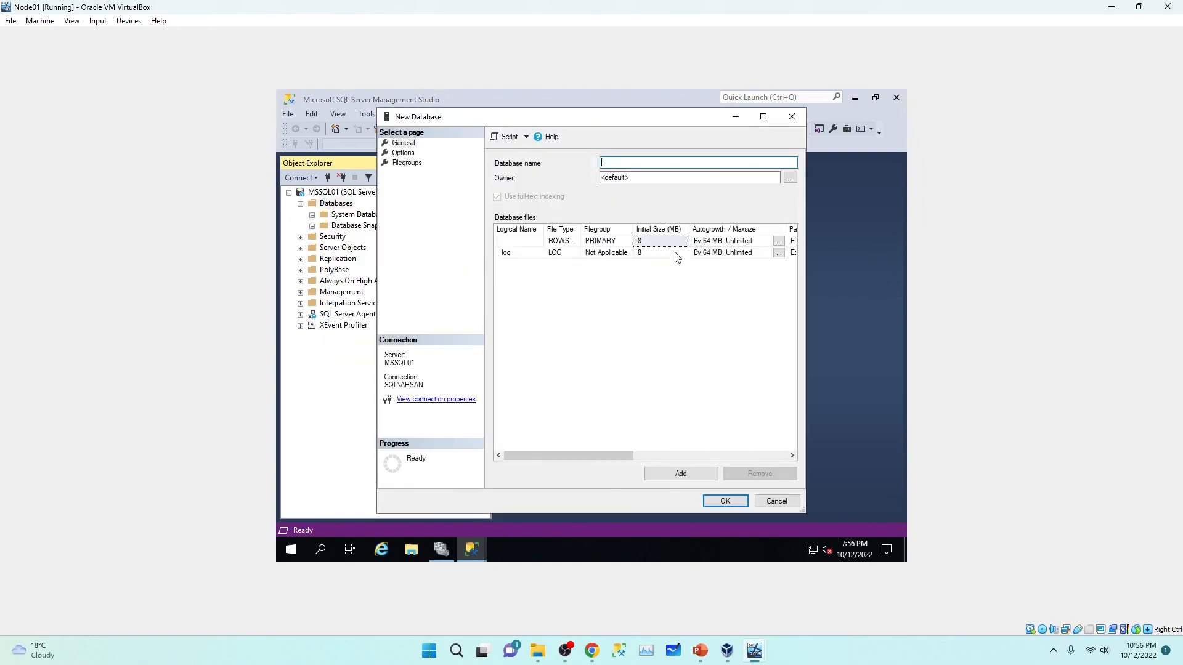
pyautogui.write('Test')
pyautogui.moveTo(602, 456); pyautogui.dragTo(689, 456)
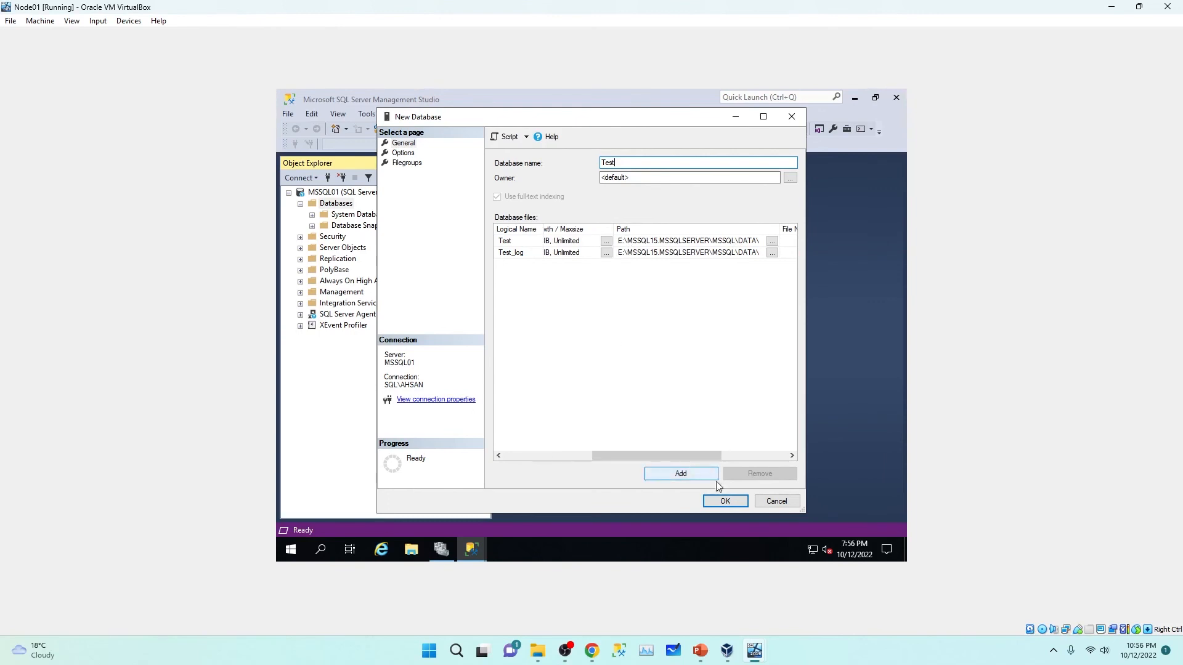
pyautogui.click(733, 504)
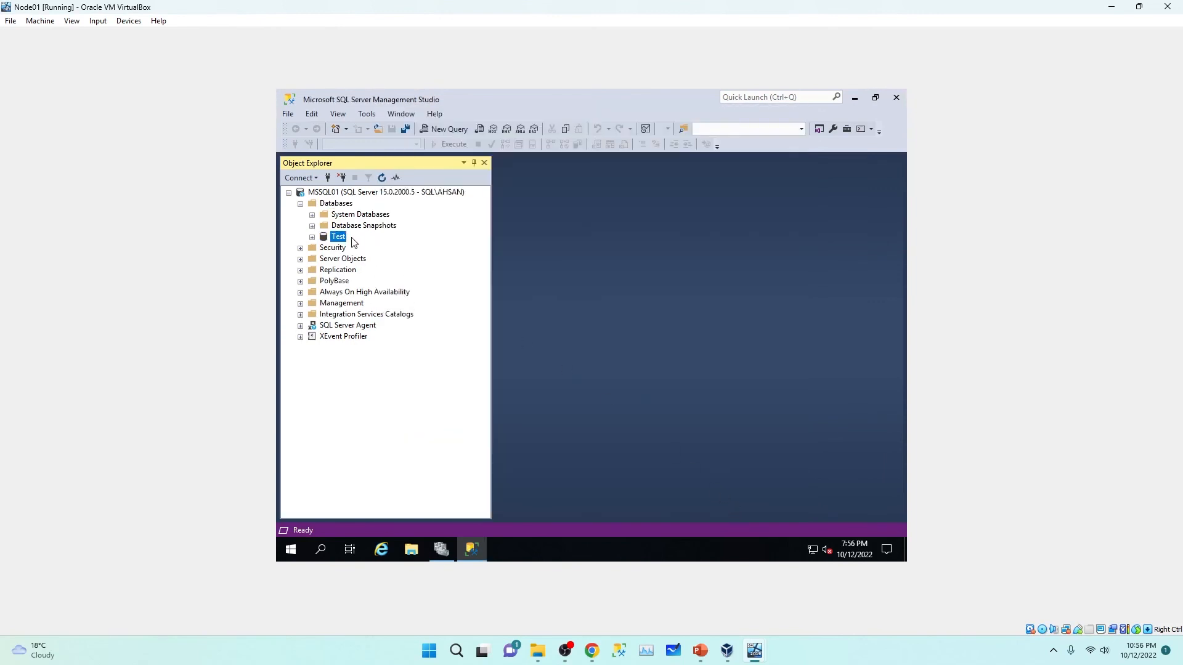
# Step: Return to Failover Cluster Manager's Roles list and shift its window down
pyautogui.click(445, 557)
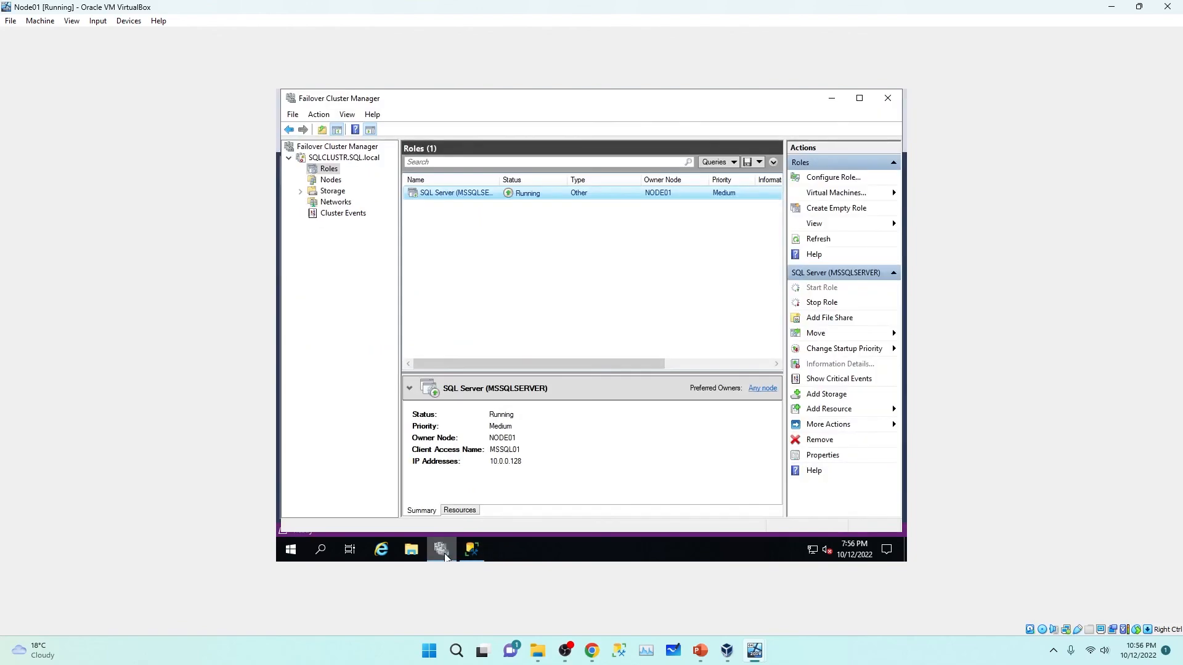
pyautogui.click(312, 180)
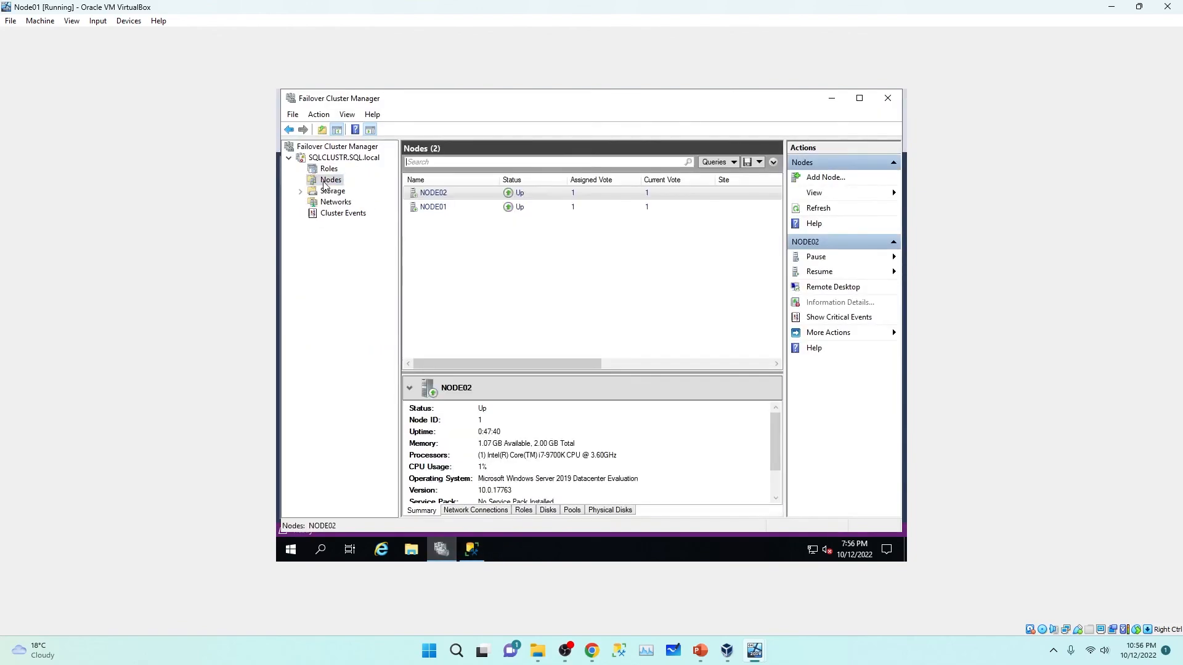
pyautogui.click(329, 169)
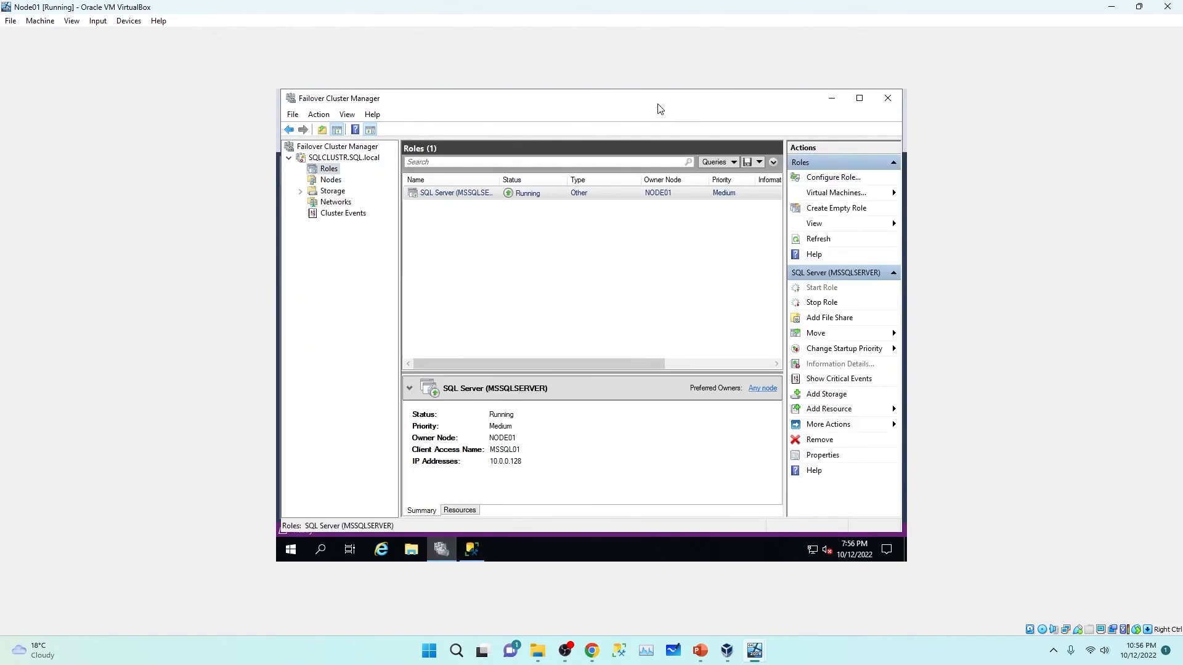
pyautogui.moveTo(659, 109)
pyautogui.mouseDown()
pyautogui.moveTo(662, 147)
pyautogui.moveTo(653, 125)
pyautogui.mouseUp()
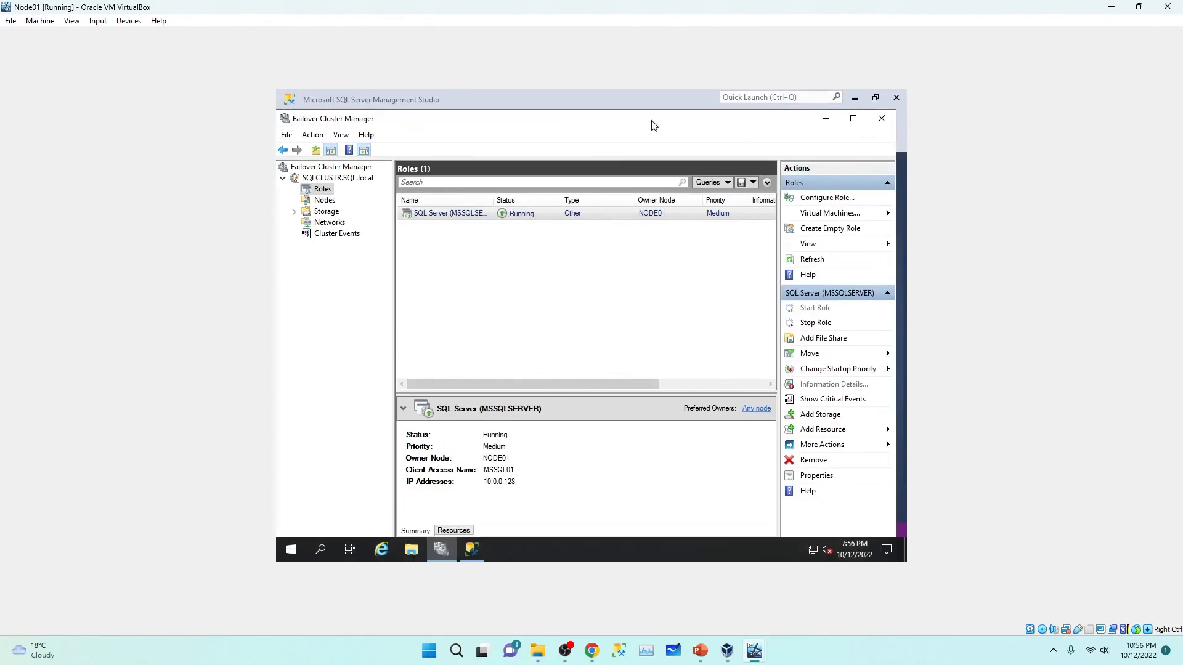
# Step: Move the SQL Server role to NODE02 through Move > Select Node
pyautogui.rightClick(653, 217)
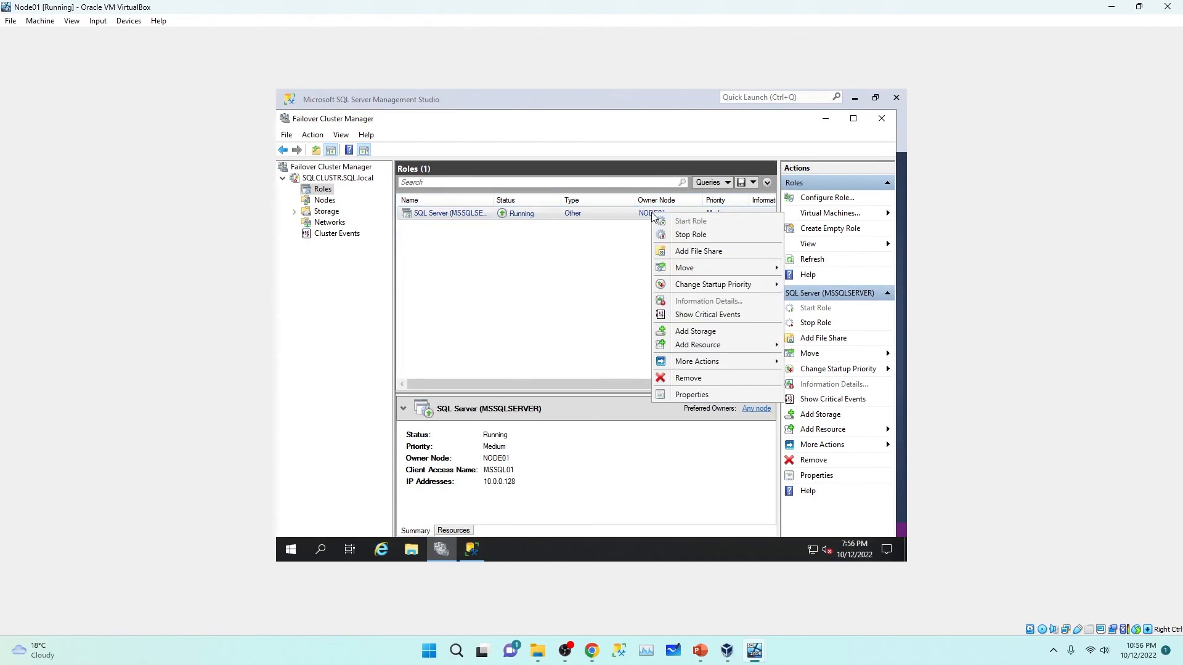
pyautogui.moveTo(733, 269)
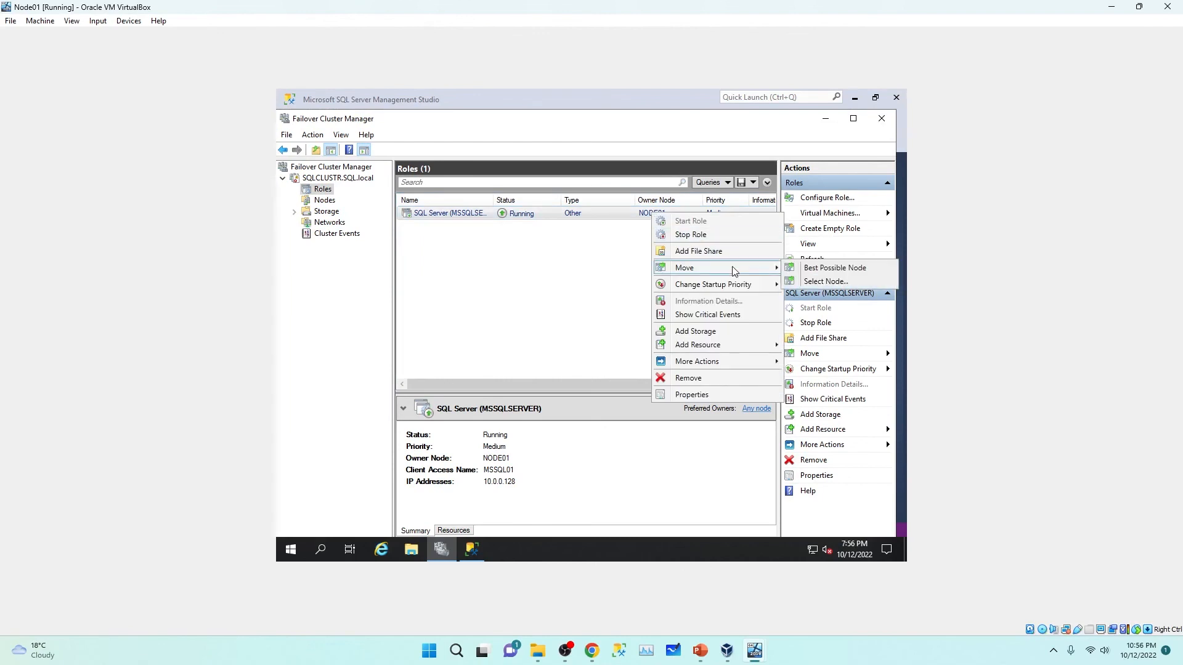
pyautogui.click(825, 281)
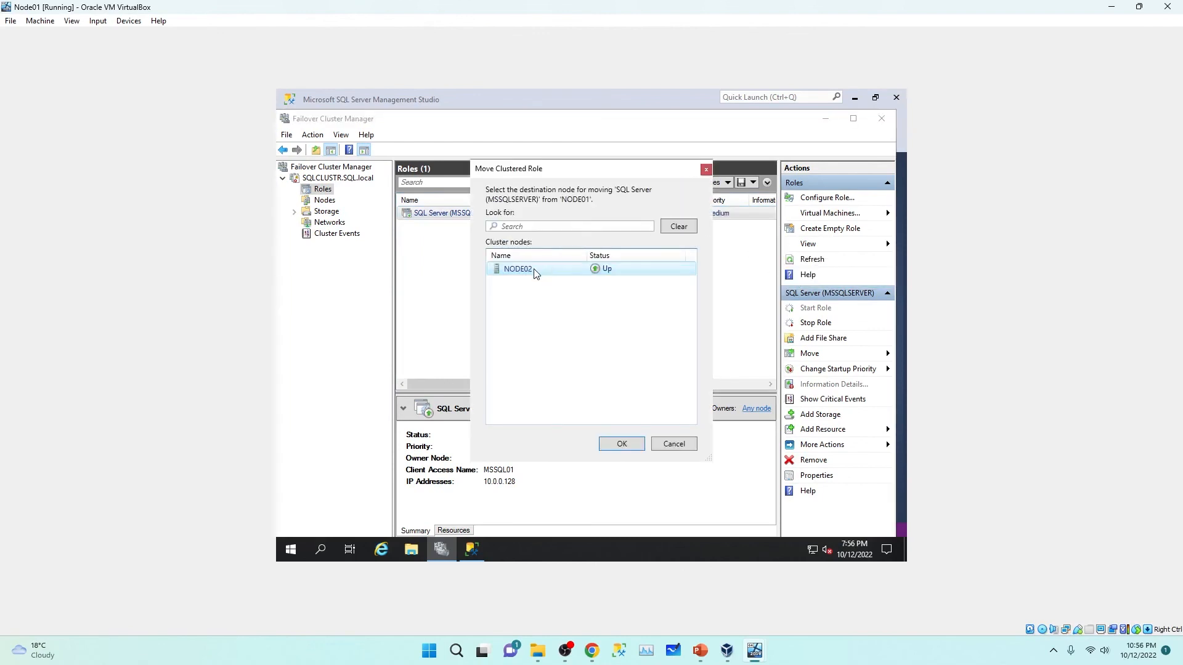
pyautogui.doubleClick(534, 275)
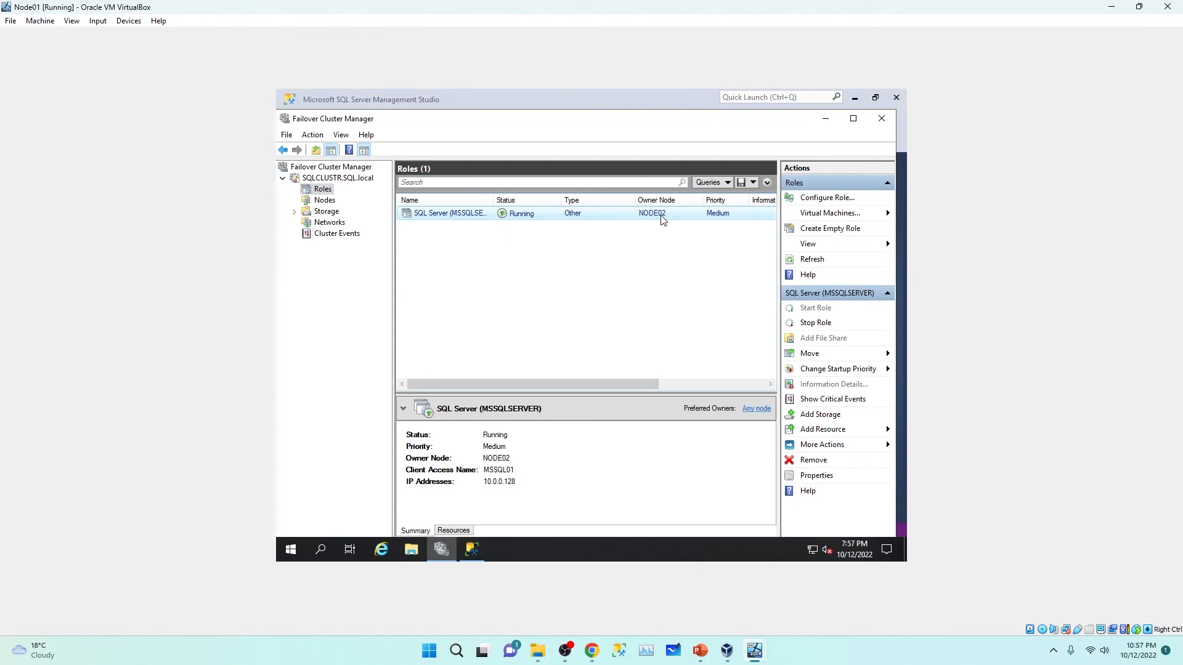
# Step: Place the Node01 and Node02 windows side by side, then shut down Node02 with a planned reason
pyautogui.doubleClick(740, 5)
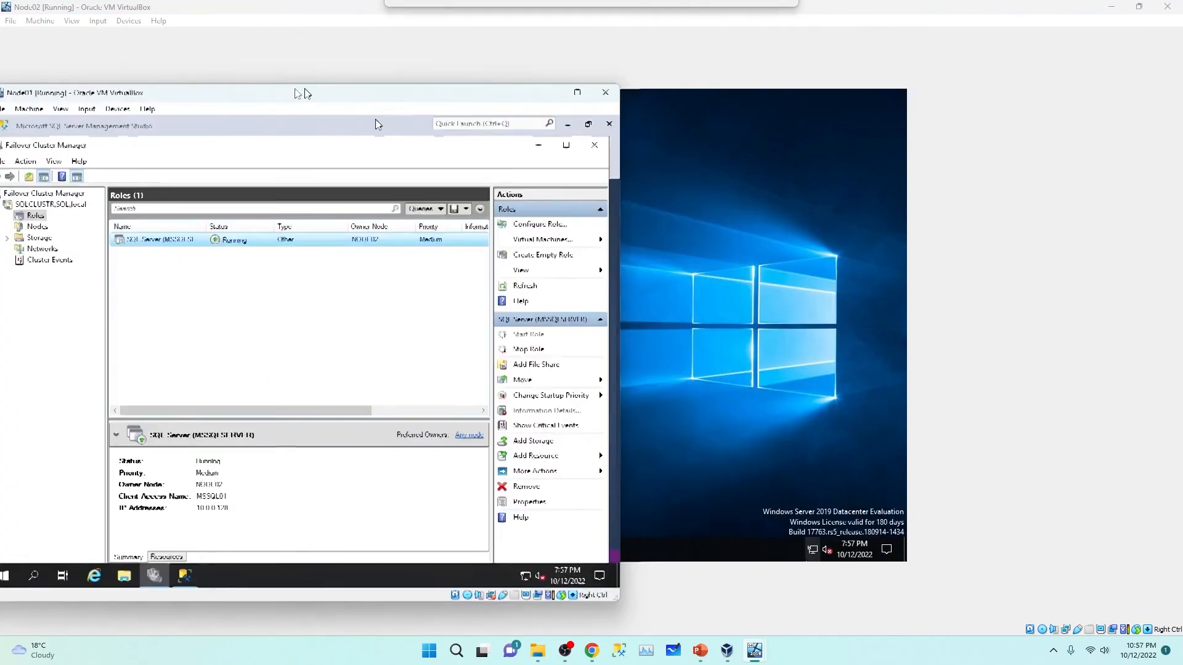
pyautogui.moveTo(257, 5); pyautogui.dragTo(797, 52)
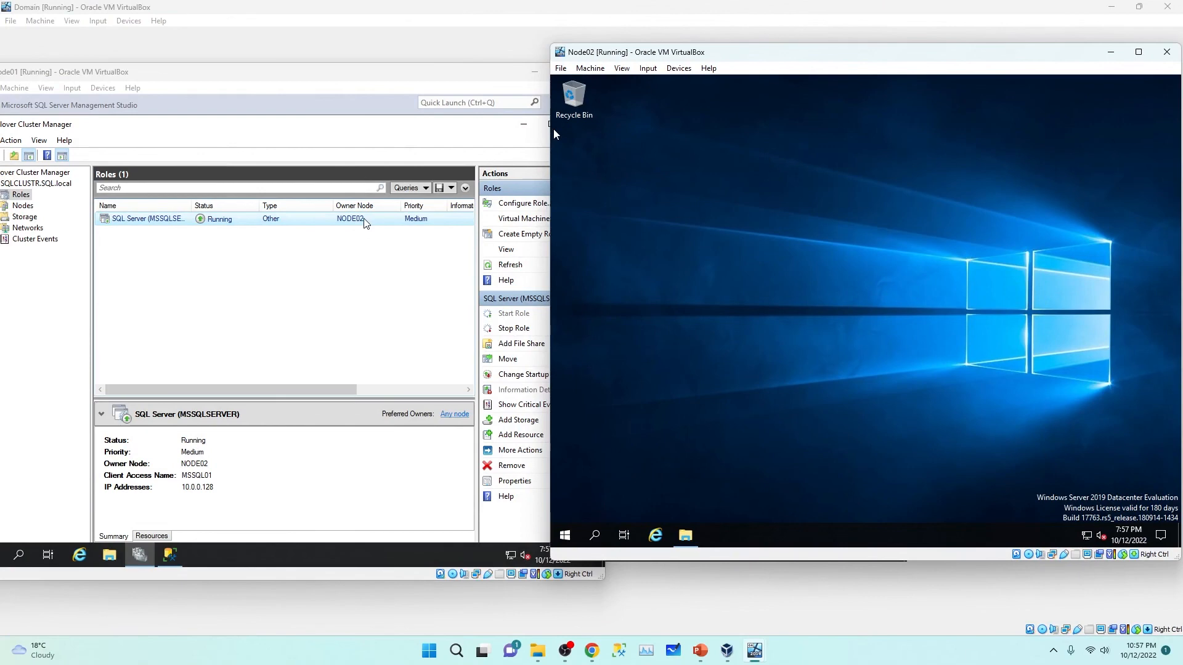
pyautogui.rightClick(567, 542)
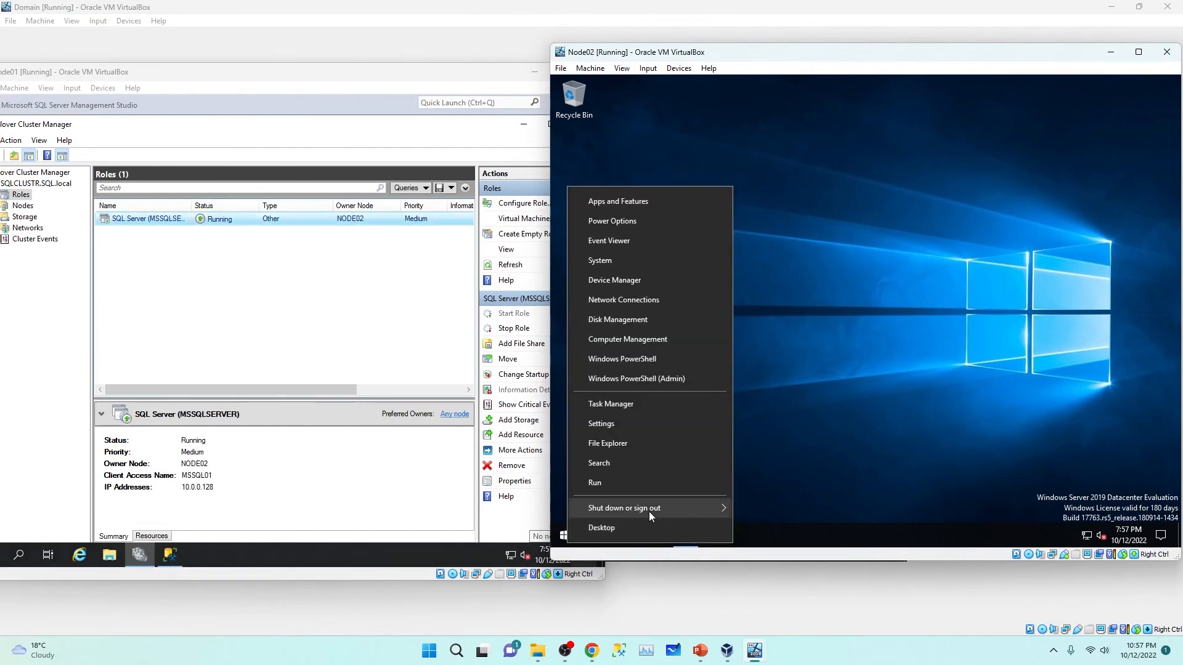
pyautogui.moveTo(649, 511)
pyautogui.click(772, 484)
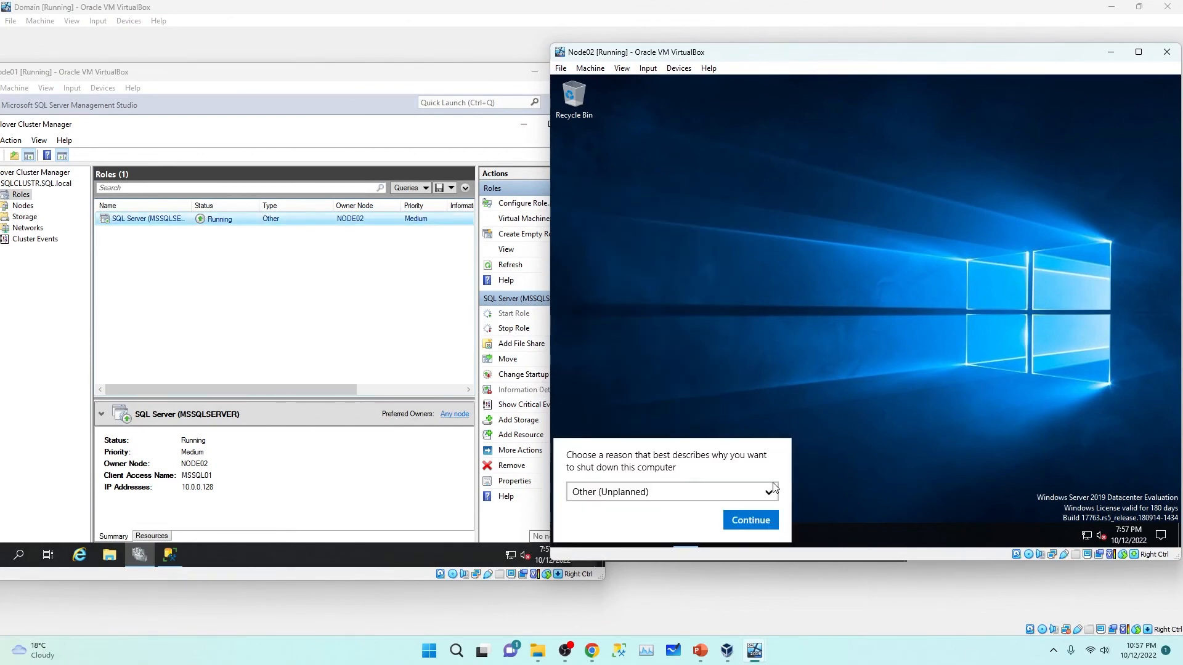
pyautogui.click(741, 498)
pyautogui.click(661, 488)
pyautogui.click(743, 518)
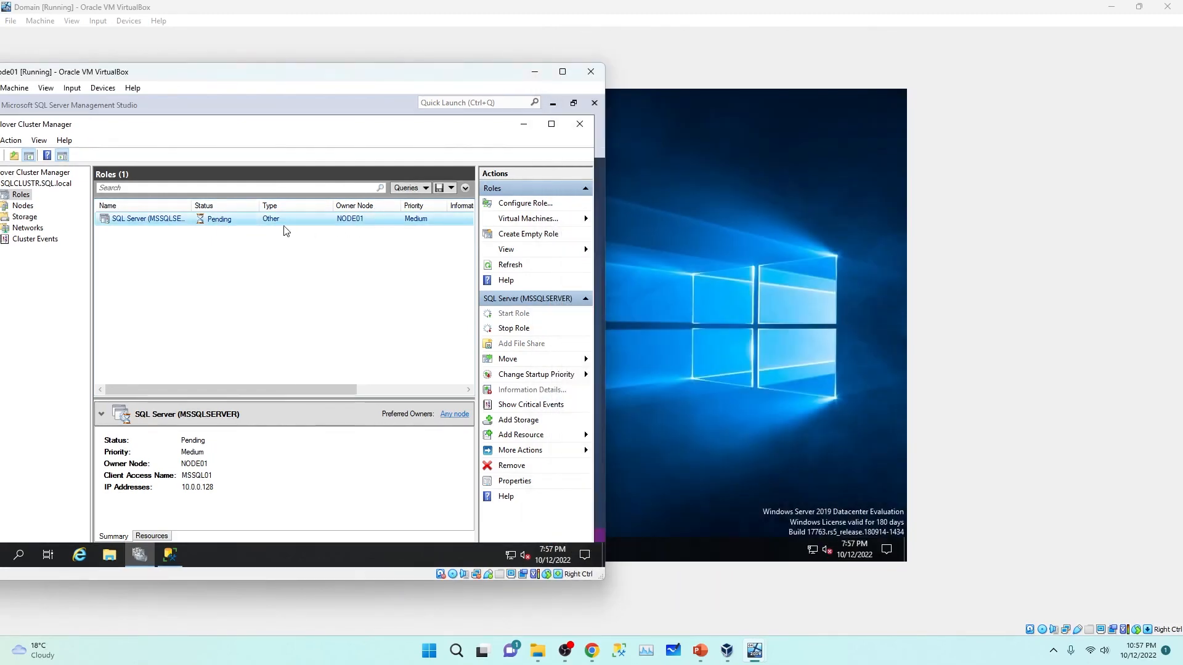
# Step: Center the Node01 window, then close Failover Cluster Manager and SQL Server Management Studio
pyautogui.moveTo(325, 79); pyautogui.dragTo(617, 100)
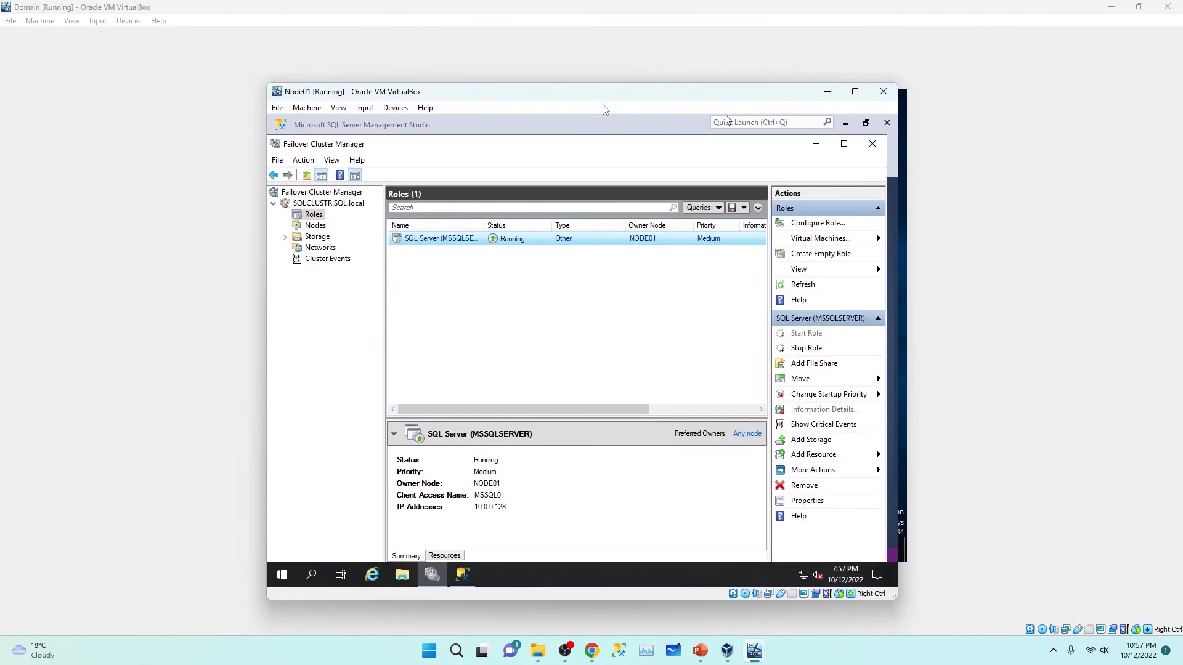
pyautogui.click(872, 144)
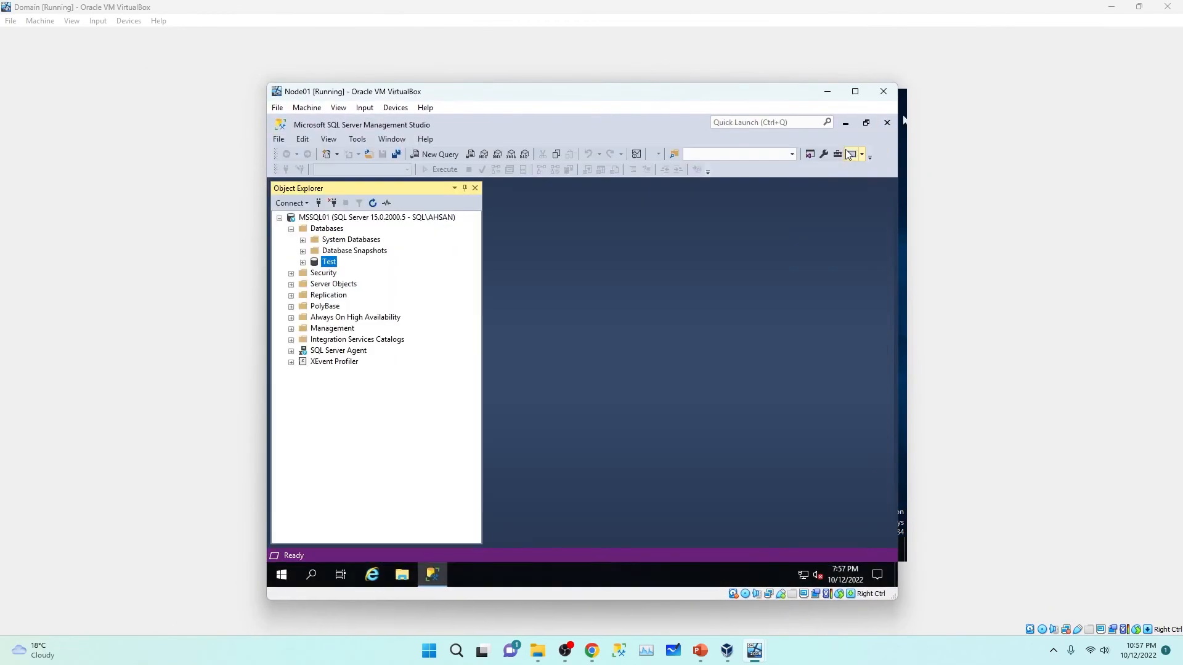
pyautogui.click(887, 122)
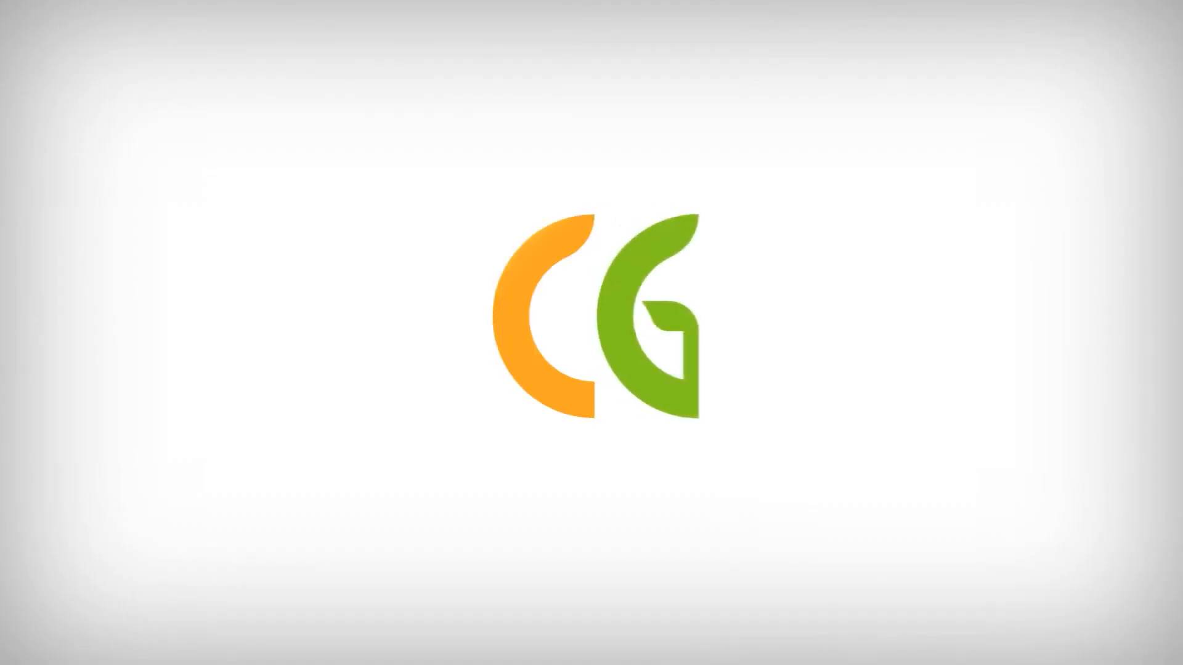